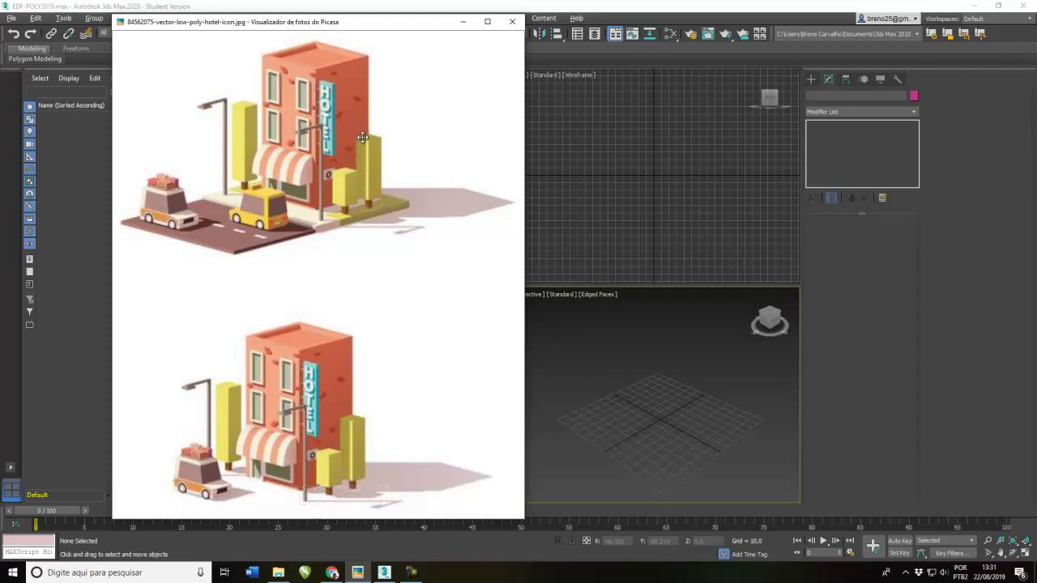
- Check the scene's units setup and accept Generic Units as the display unit scale
left_click(575, 229)
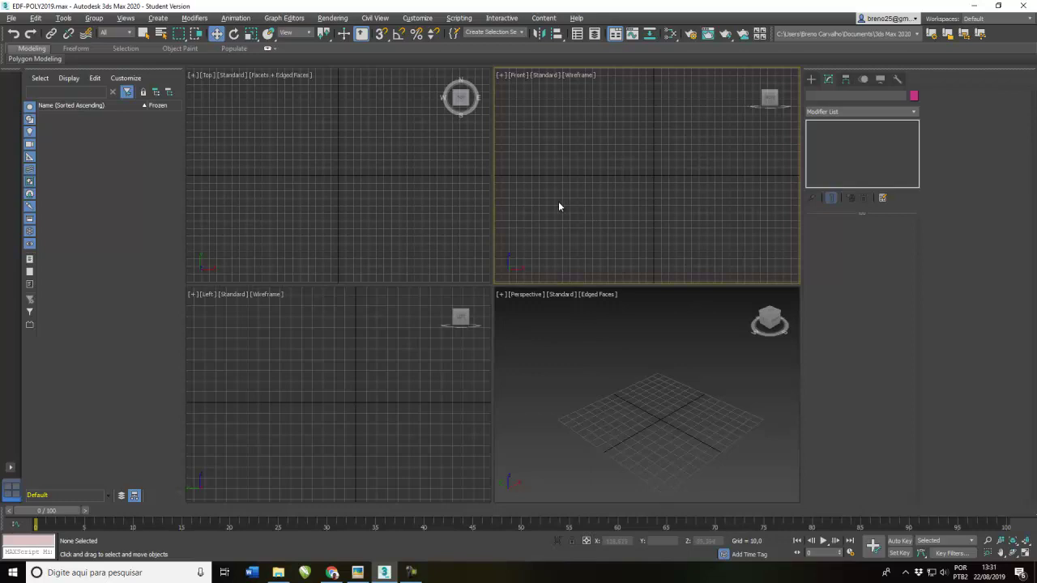
left_click(433, 18)
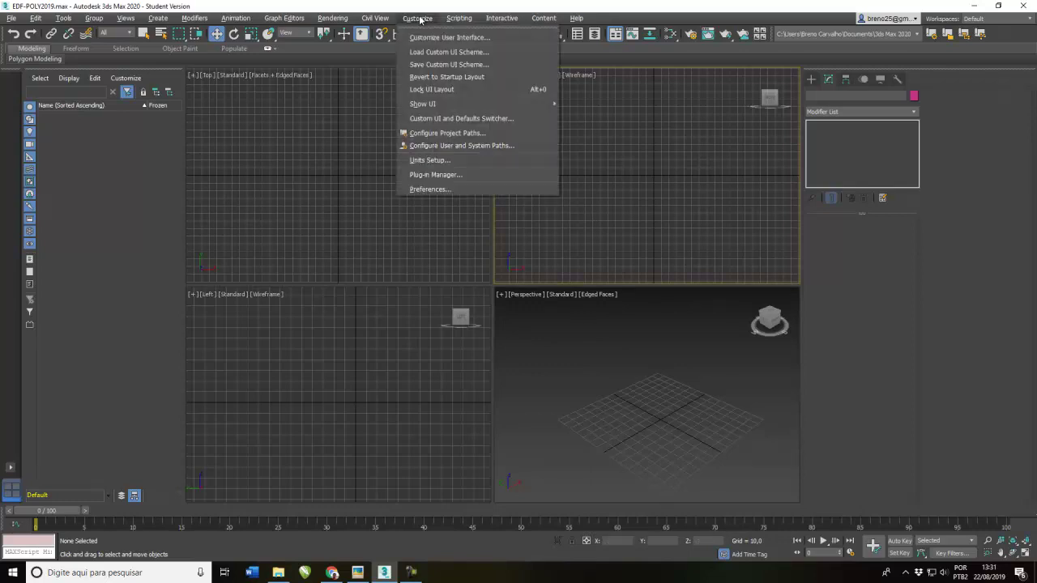
left_click(429, 161)
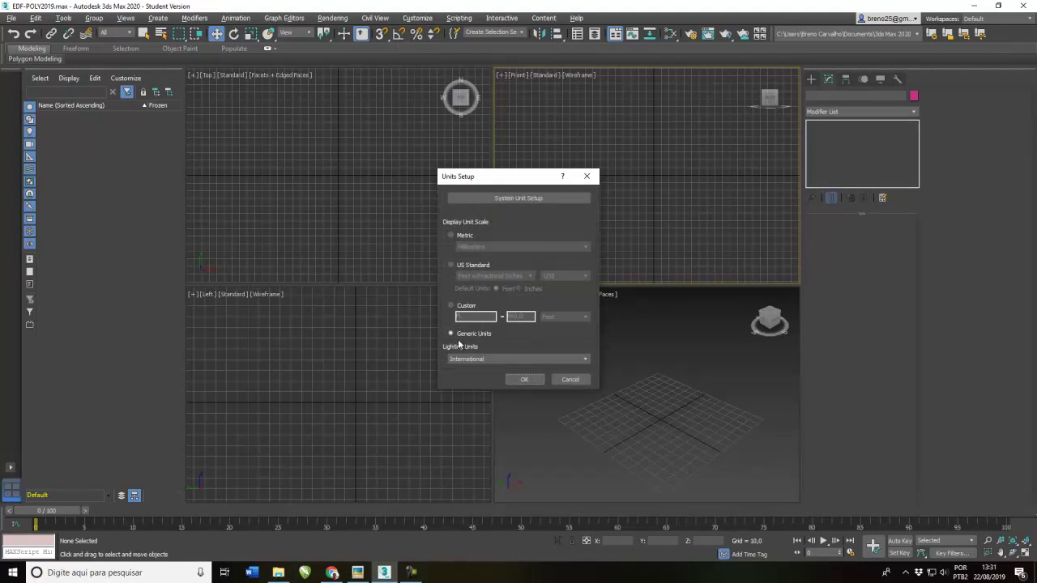
left_click(524, 380)
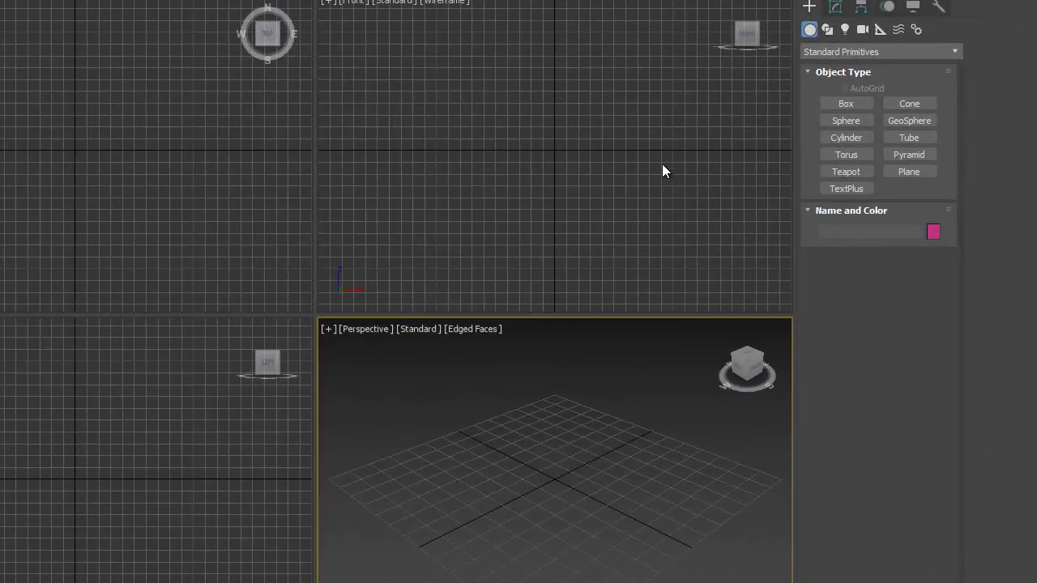
- Pick turquoise as the object color and draw a cube of about 48 units in the Top view using the Cube creation method
left_click(832, 102)
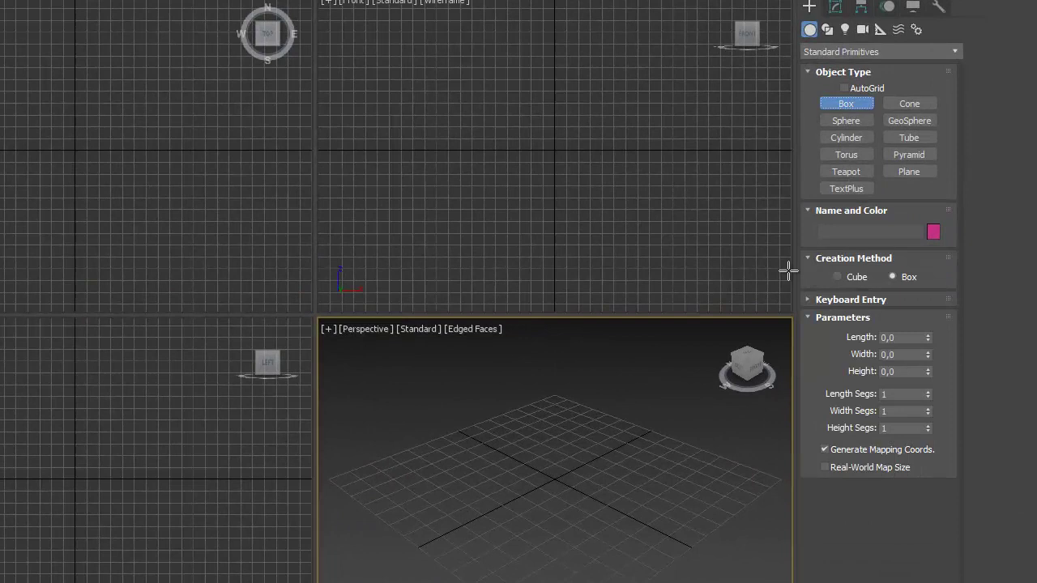
left_click(838, 275)
left_click(934, 233)
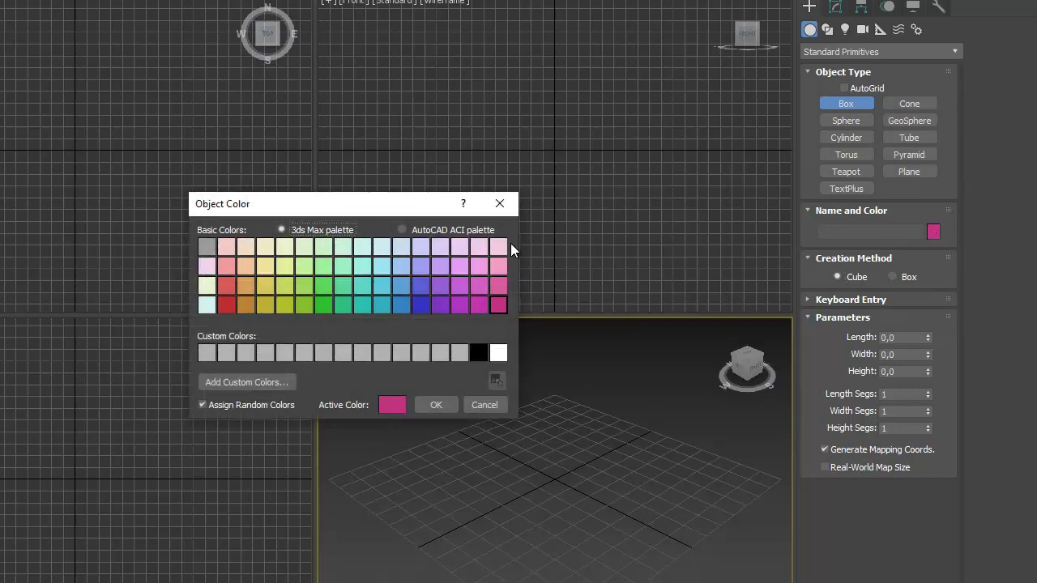
left_click(361, 285)
left_click(436, 404)
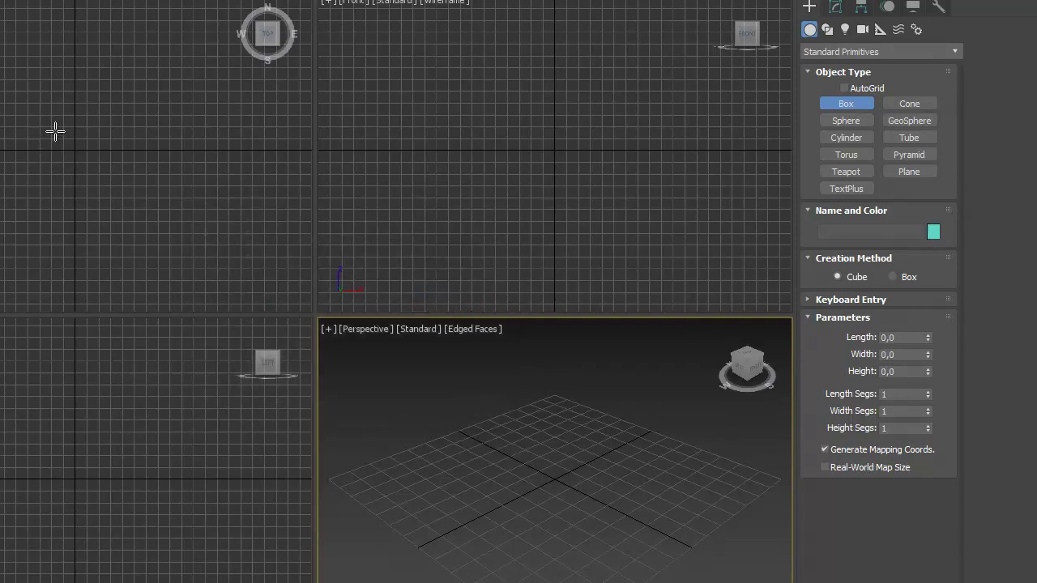
left_click_drag(54, 122, 84, 121)
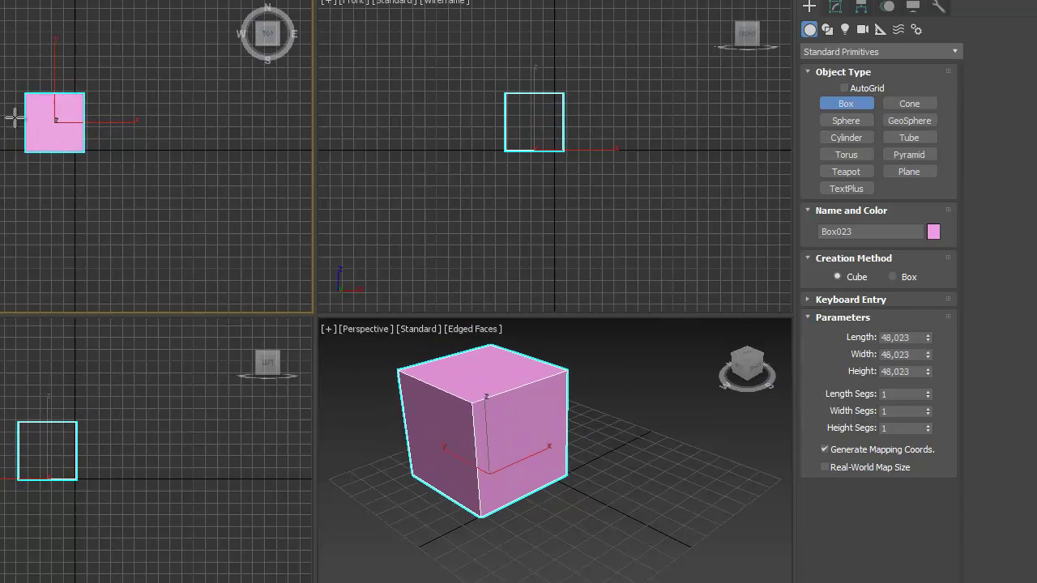
- Move the cube in the Top view along X and Y so it sits close to the grid origin
key("w")
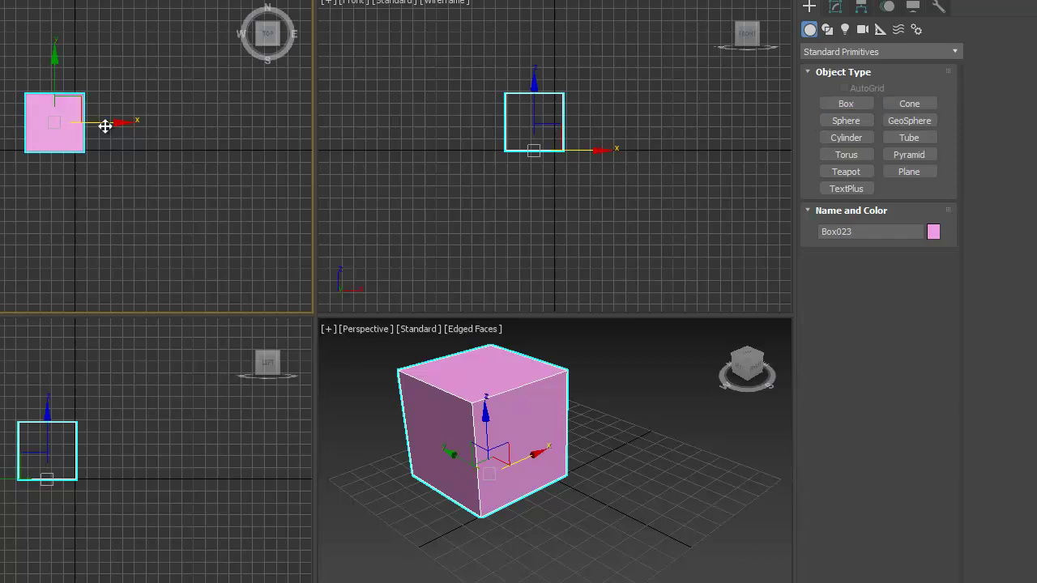
left_click_drag(104, 123, 132, 125)
left_click_drag(88, 85, 84, 120)
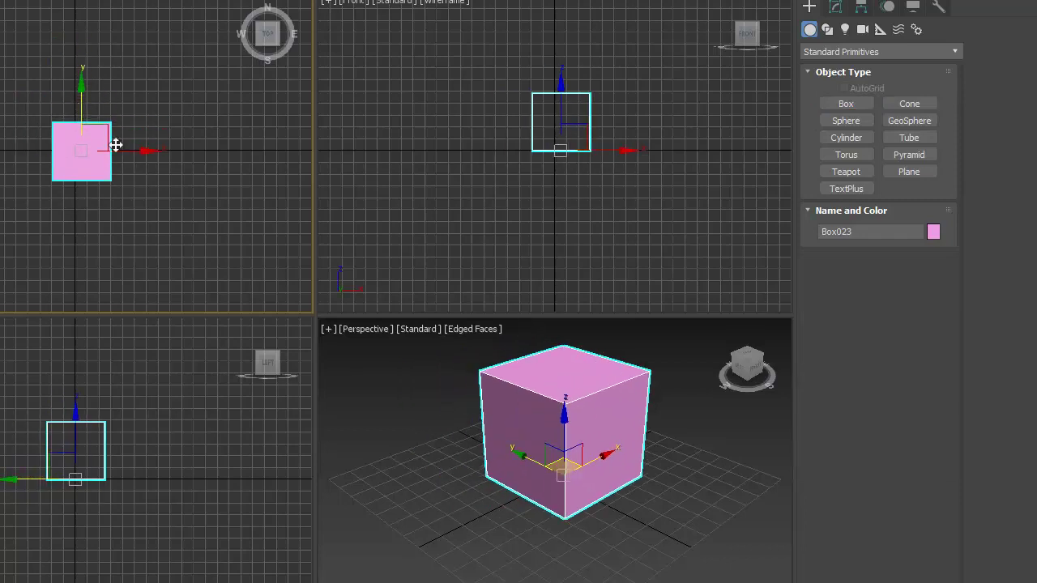
left_click_drag(133, 155, 121, 153)
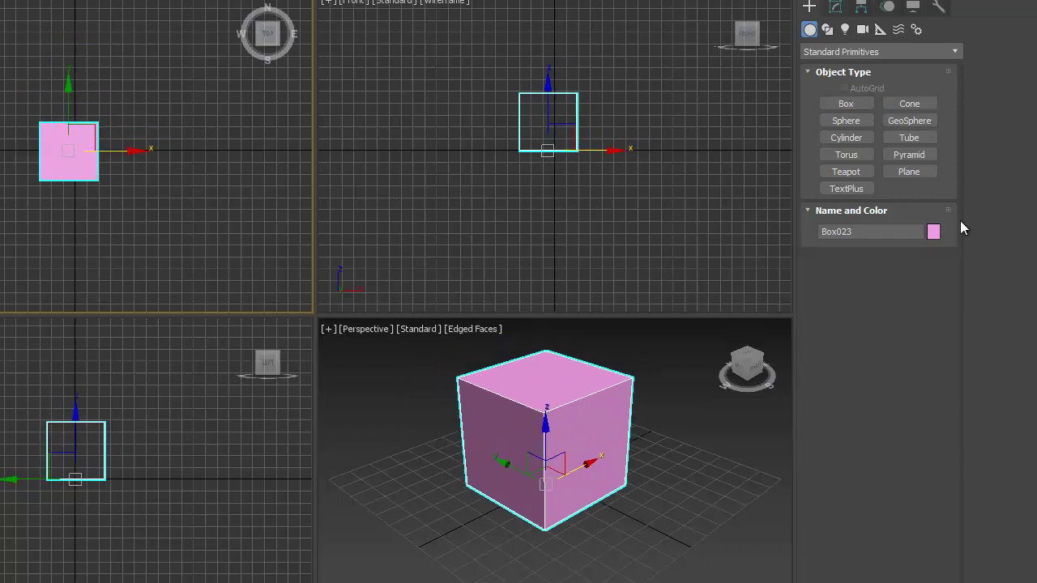
- Change the cube's object color to turquoise from the 3ds Max palette
left_click(934, 232)
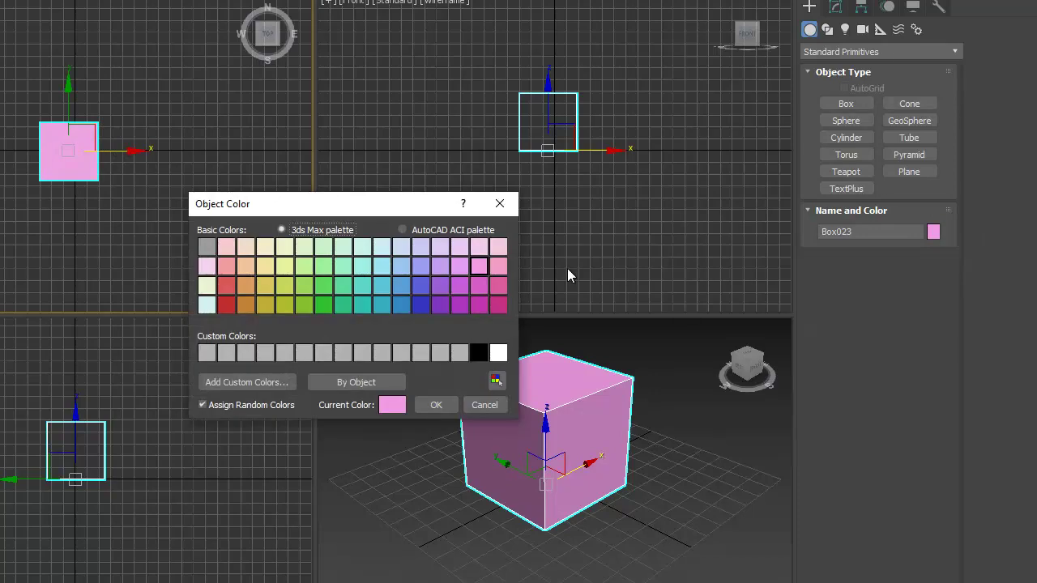
left_click(365, 285)
left_click(436, 404)
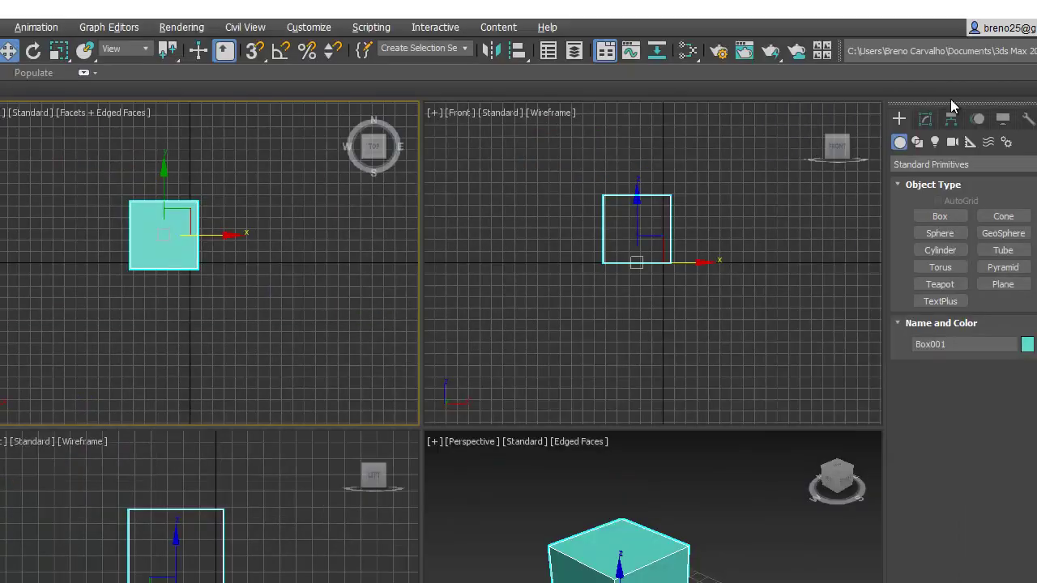
- Set the cube's length, width and height to 50 each
left_click(834, 8)
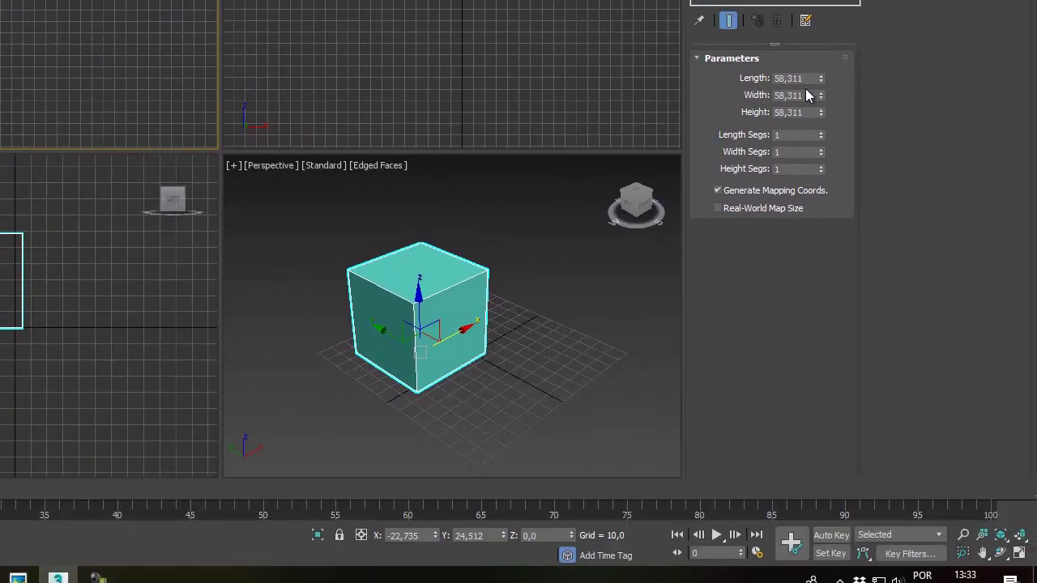
left_click_drag(810, 78, 758, 84)
type("50")
key("Tab")
type("50")
key("Tab")
type("50")
key("Tab")
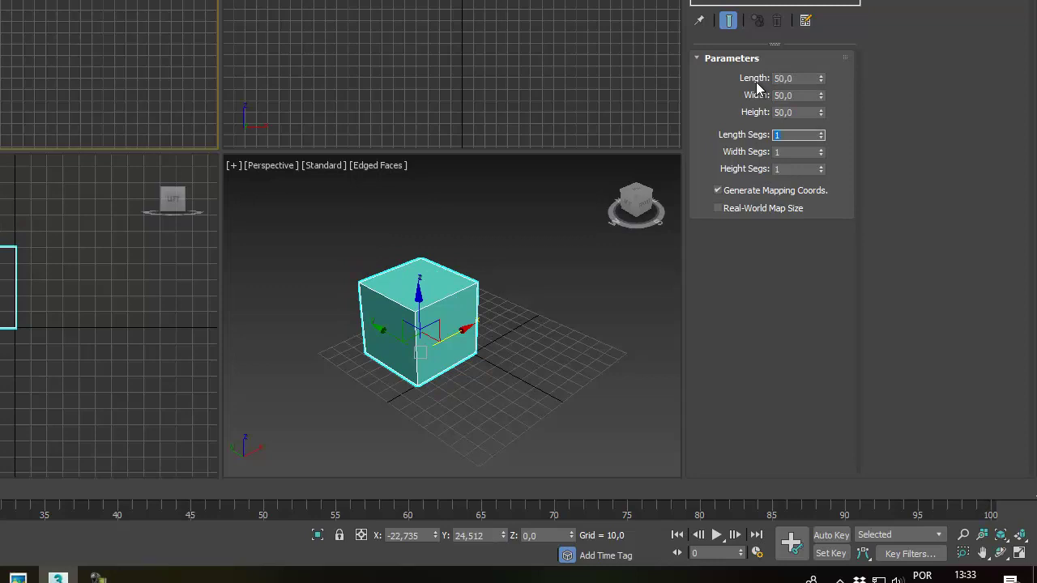
- Maximize the Perspective view and move the cube to about X -2.5, Y -10.3 near the grid's center
mouse_move(450, 319)
middle_mouse_down()
mouse_move(475, 356)
mouse_move(470, 229)
mouse_move(447, 320)
middle_mouse_up()
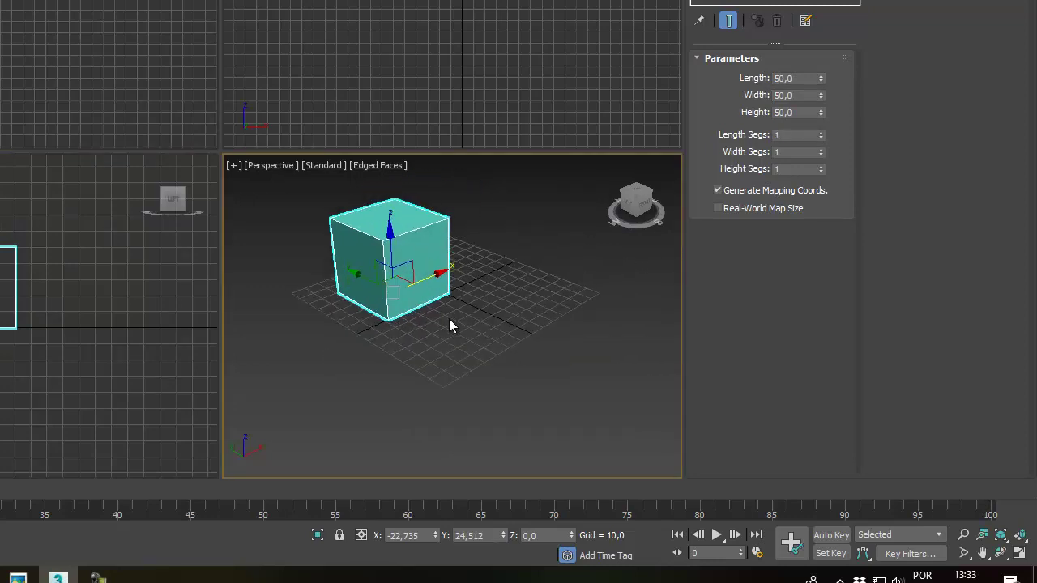
key("alt+w")
scroll(445, 322, "up", 3)
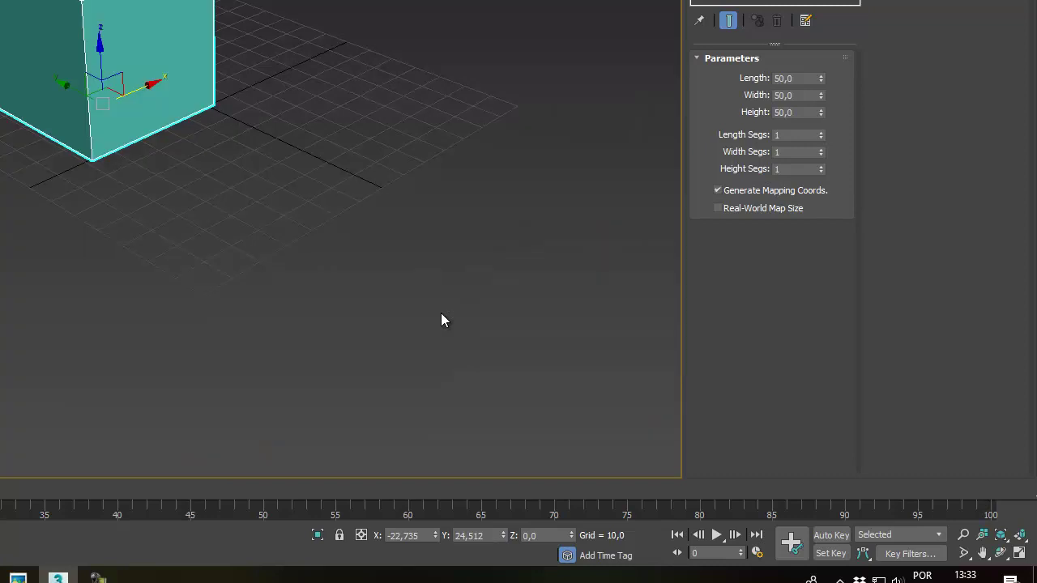
middle_click_drag(186, 185, 222, 235)
left_click_drag(218, 226, 263, 243)
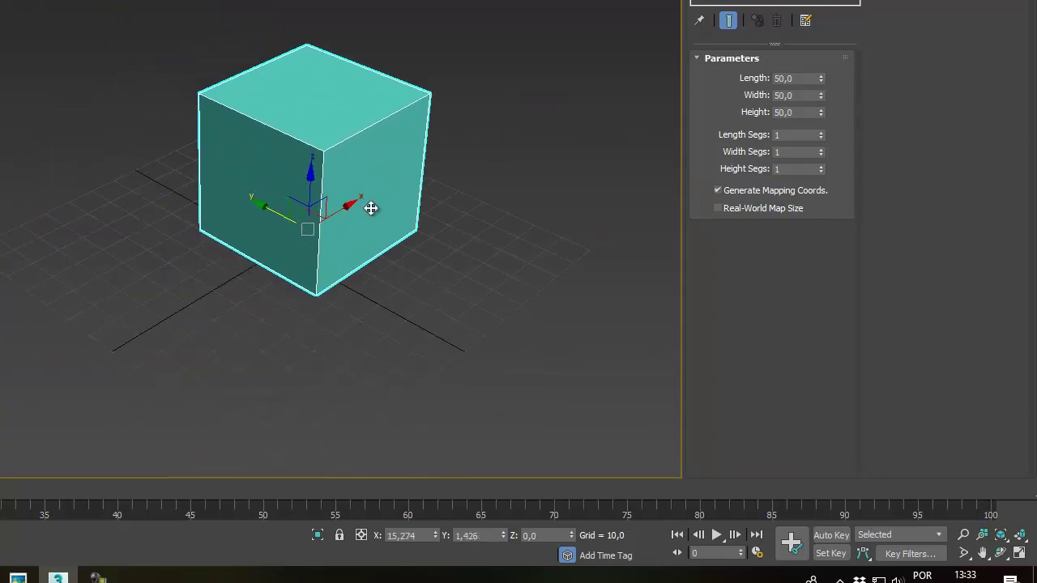
left_click_drag(349, 205, 321, 235)
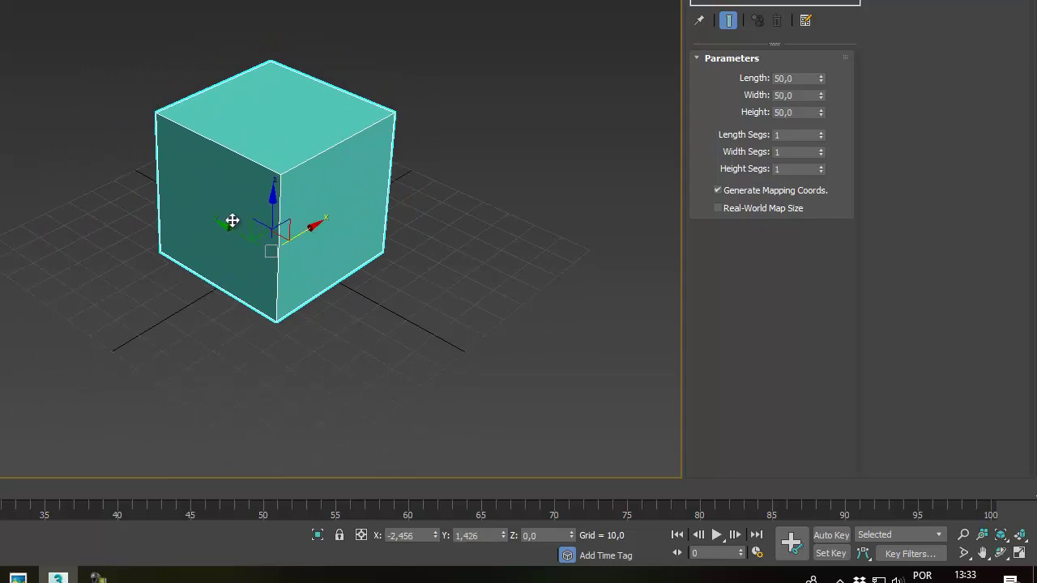
left_click_drag(224, 224, 251, 241)
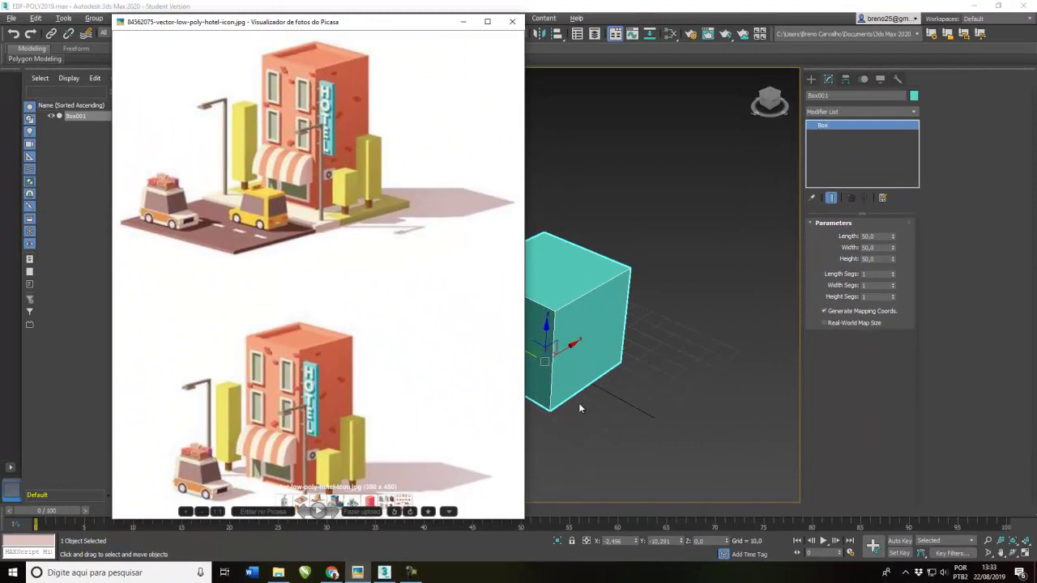
- Convert the cube to an Editable Poly
left_click(560, 396)
left_click(578, 340)
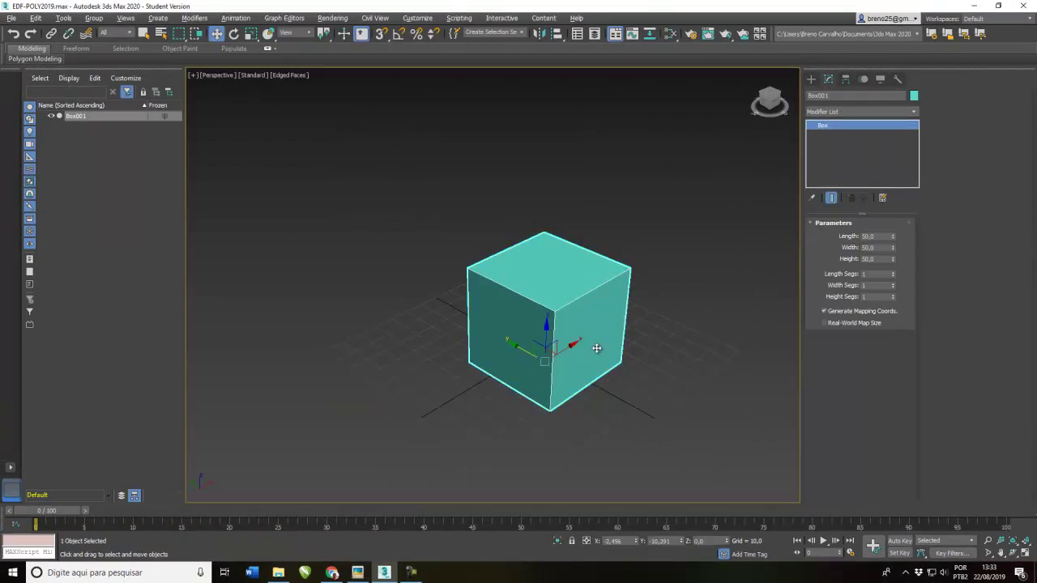
right_click(572, 285)
mouse_move(609, 390)
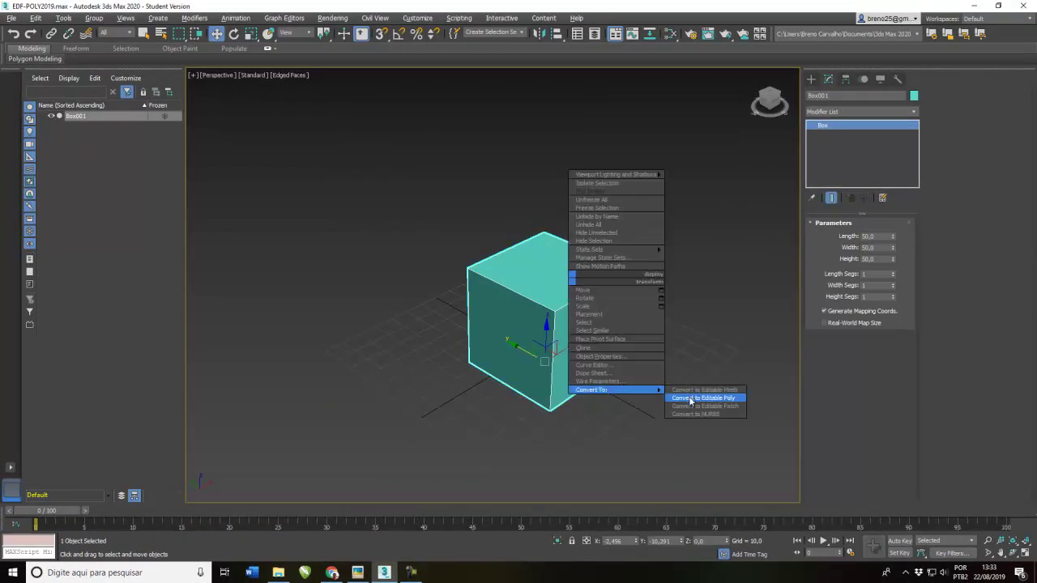
left_click(690, 398)
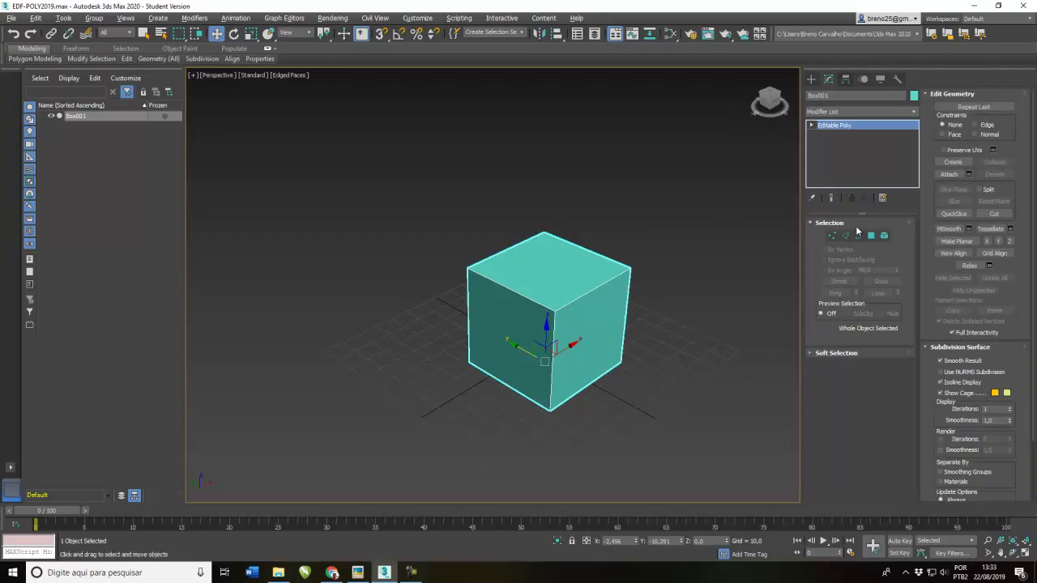
- Extrude the cube's top polygon by 70 to reach the tower proportions of the hotel reference image
left_click(871, 235)
left_click(548, 269)
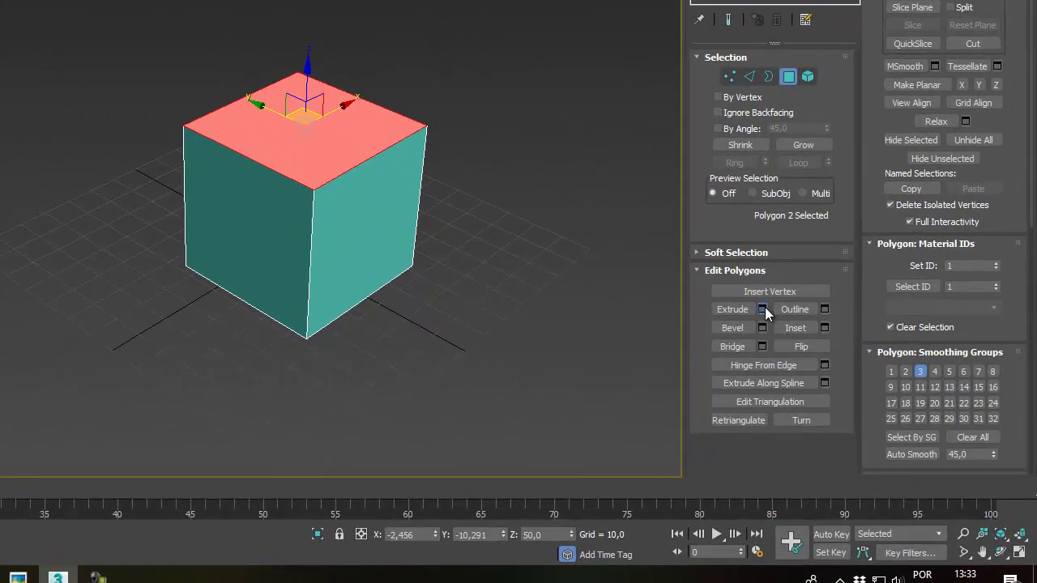
left_click(854, 390)
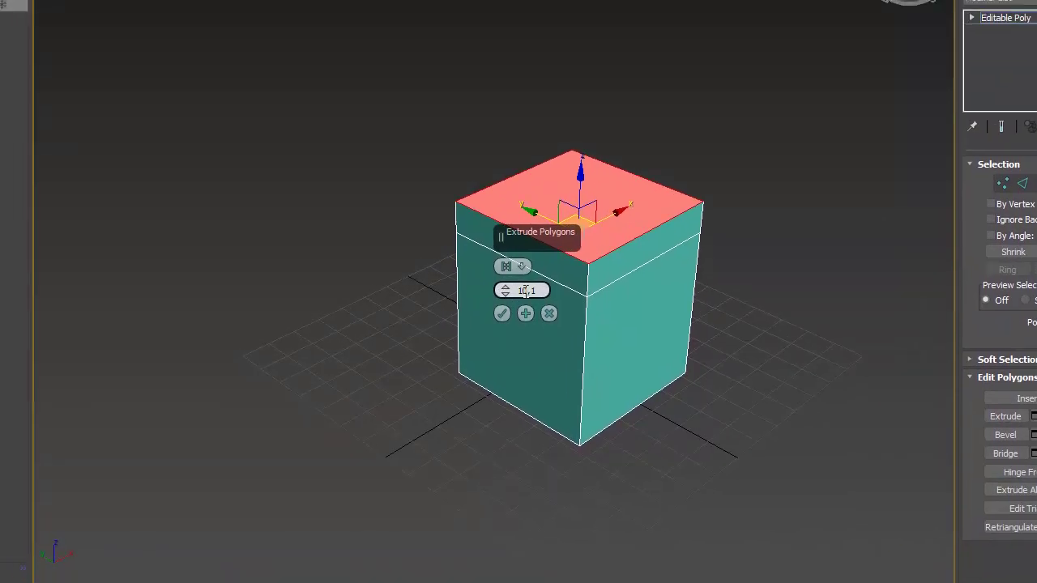
key("alt+Tab")
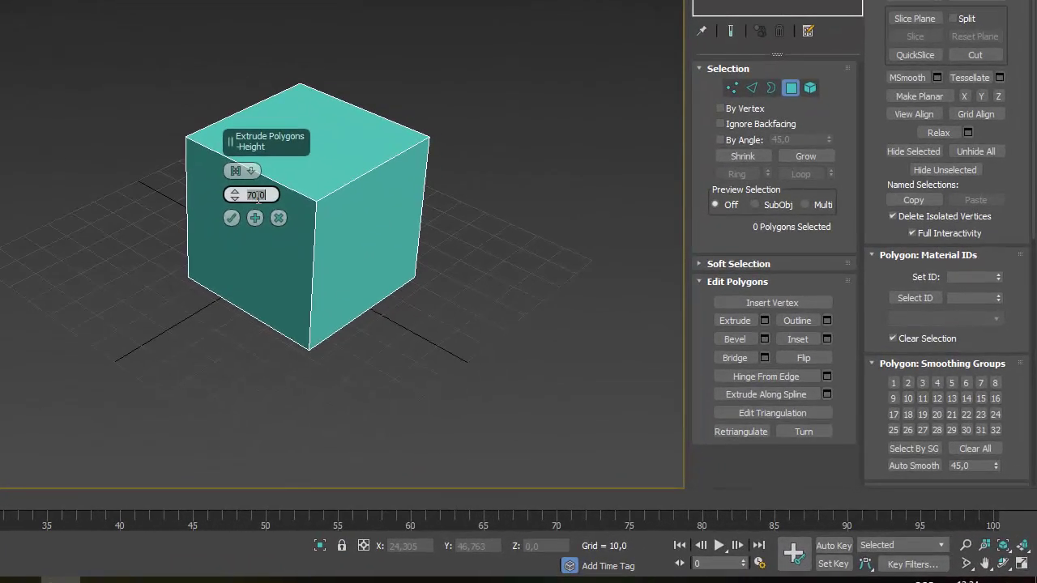
left_click(315, 162)
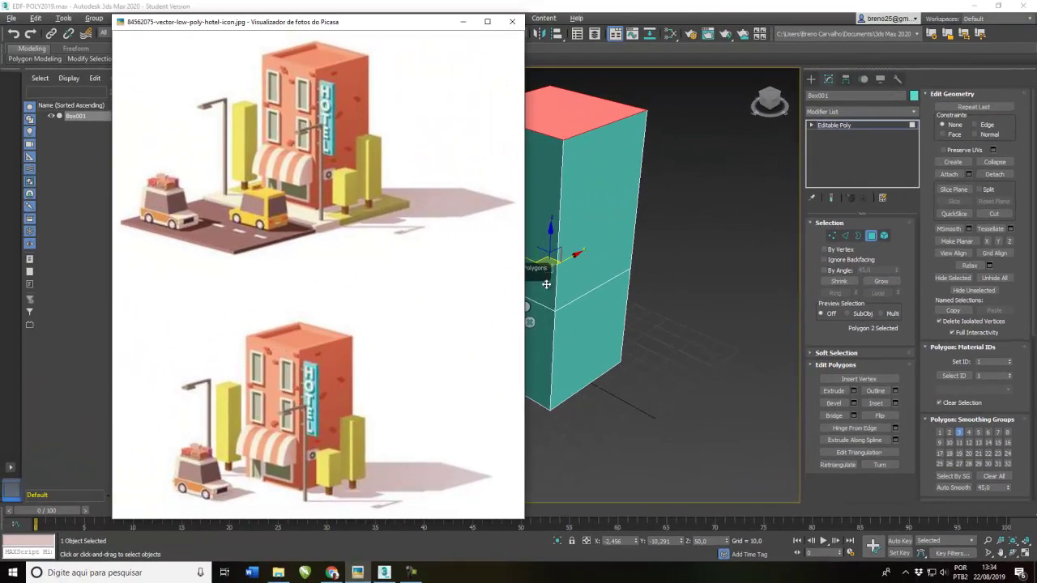
left_click(664, 14)
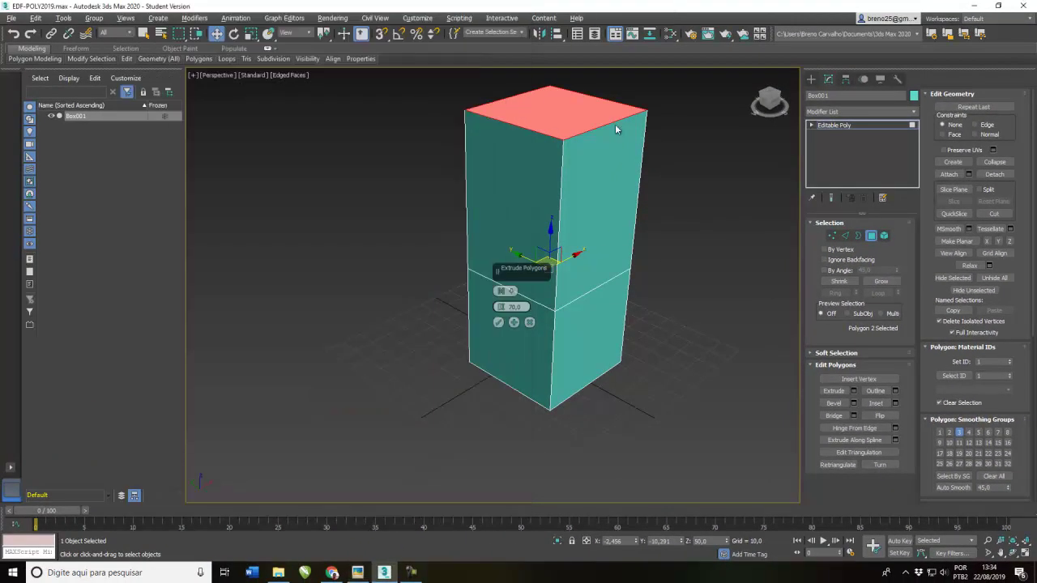
left_click(498, 323)
- Check the roof edge in the hotel reference image and inset the tower's top polygon by 5
middle_click_drag(470, 382, 456, 439, "alt")
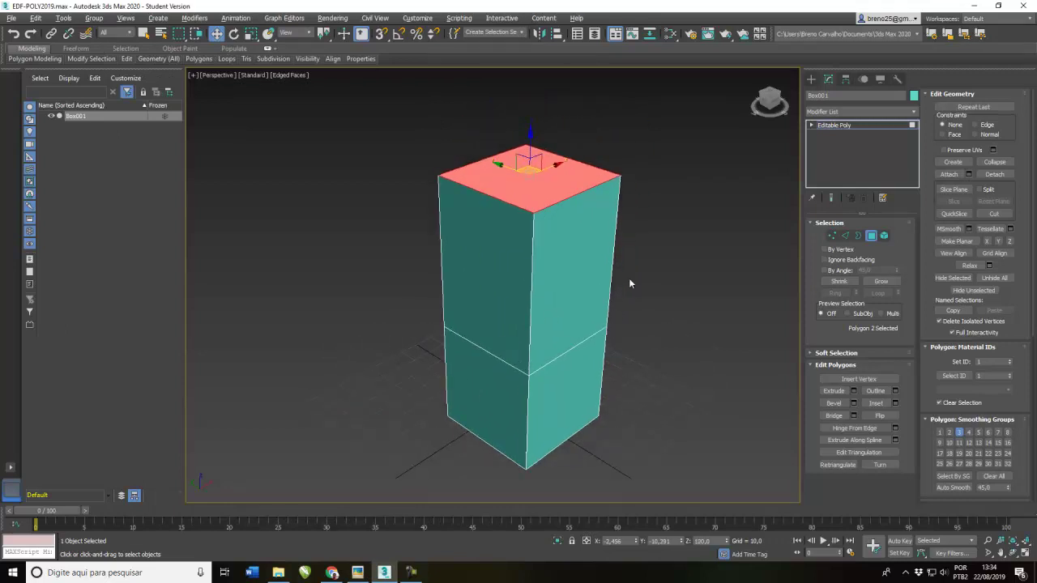
left_click(361, 570)
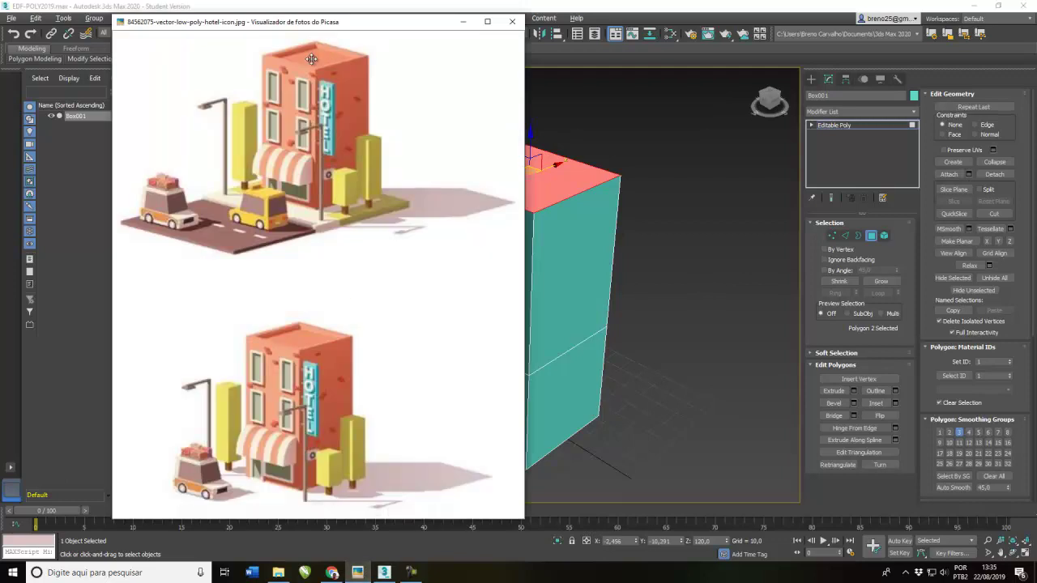
left_click(659, 229)
left_click(555, 178)
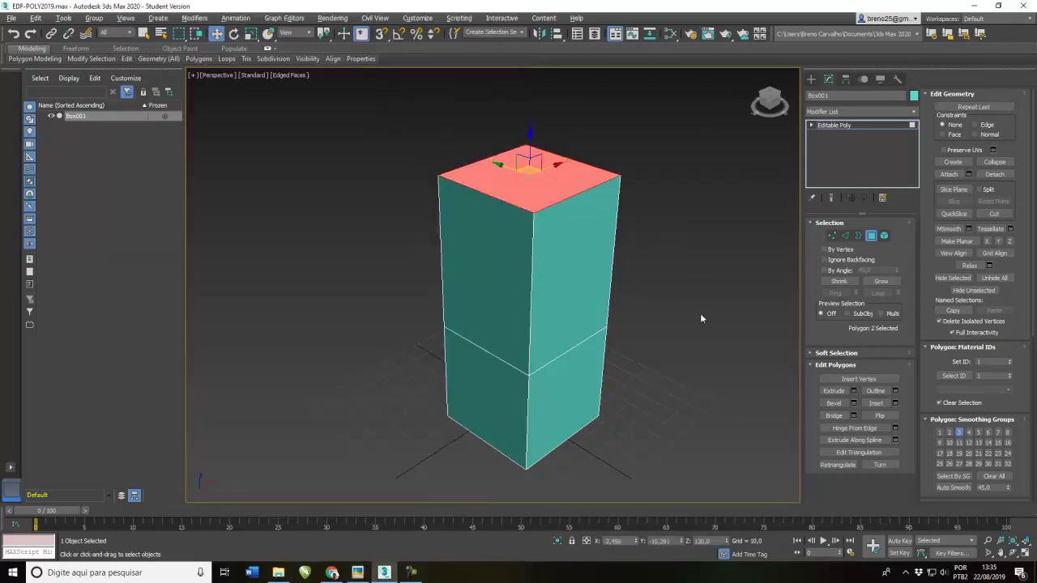
left_click(895, 403)
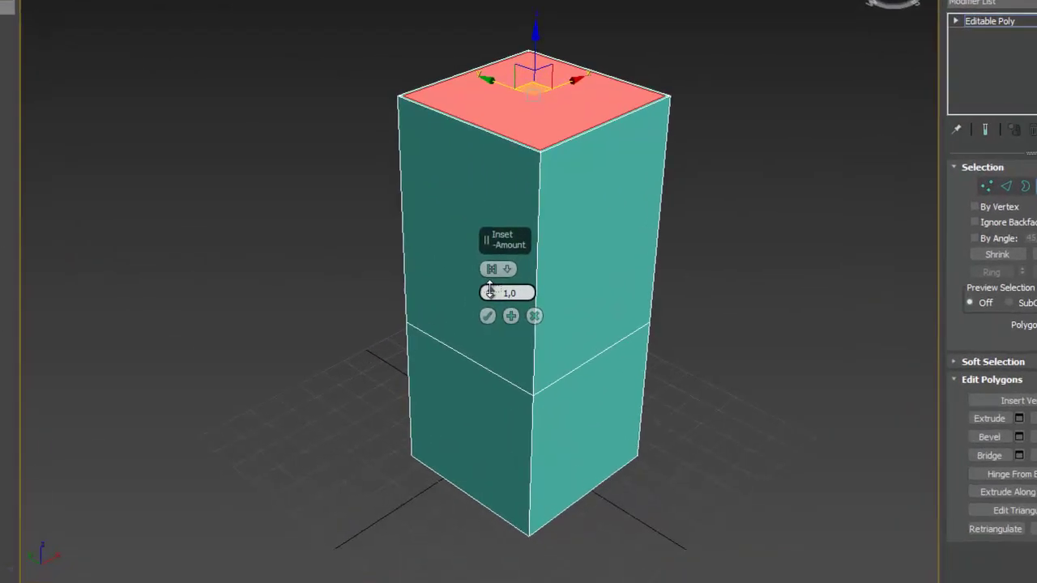
left_click_drag(503, 292, 533, 292)
type("5")
key("Return")
left_click(498, 321)
- Extrude the inset roof polygon by -5 to sink the roof inside a raised rim
left_click(853, 391)
left_click_drag(509, 307, 524, 309)
type("-5")
key("Return")
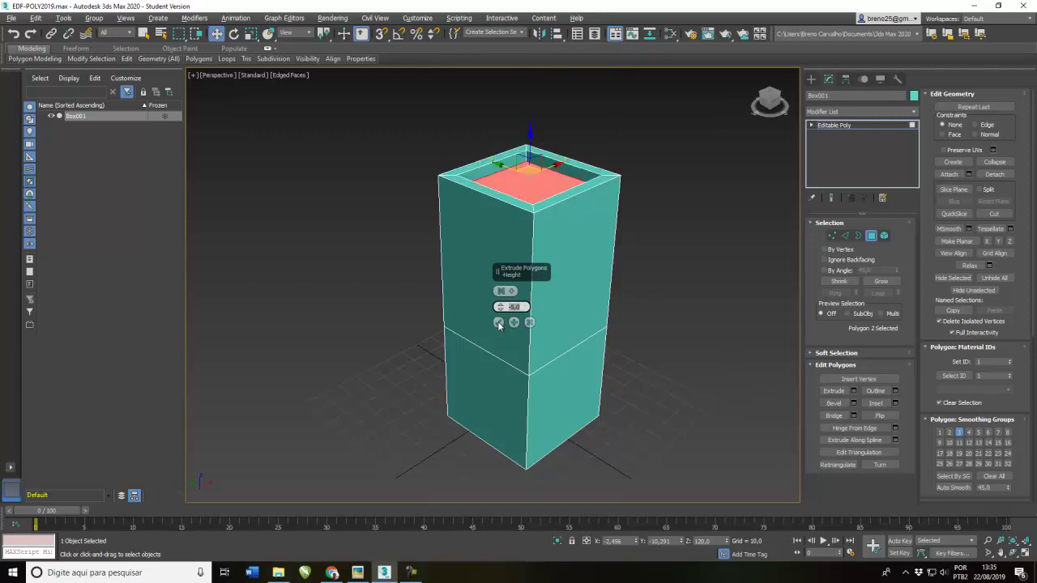
left_click(499, 323)
- Connect the horizontal edges of the tower's front face with 4 vertical segments, pinching the outer ones toward the corners
middle_click_drag(562, 320, 576, 314, "alt")
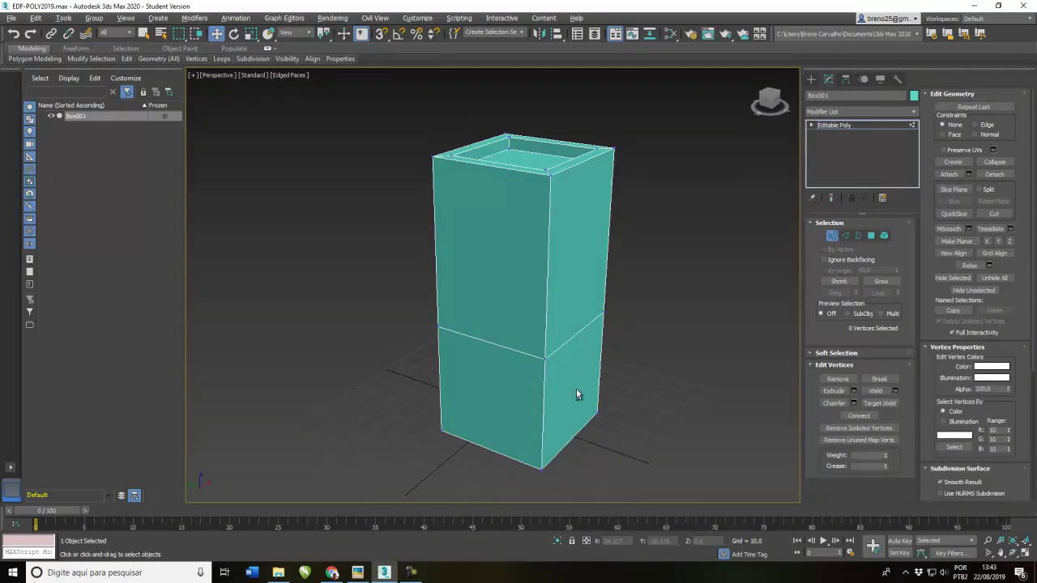
left_click(871, 236)
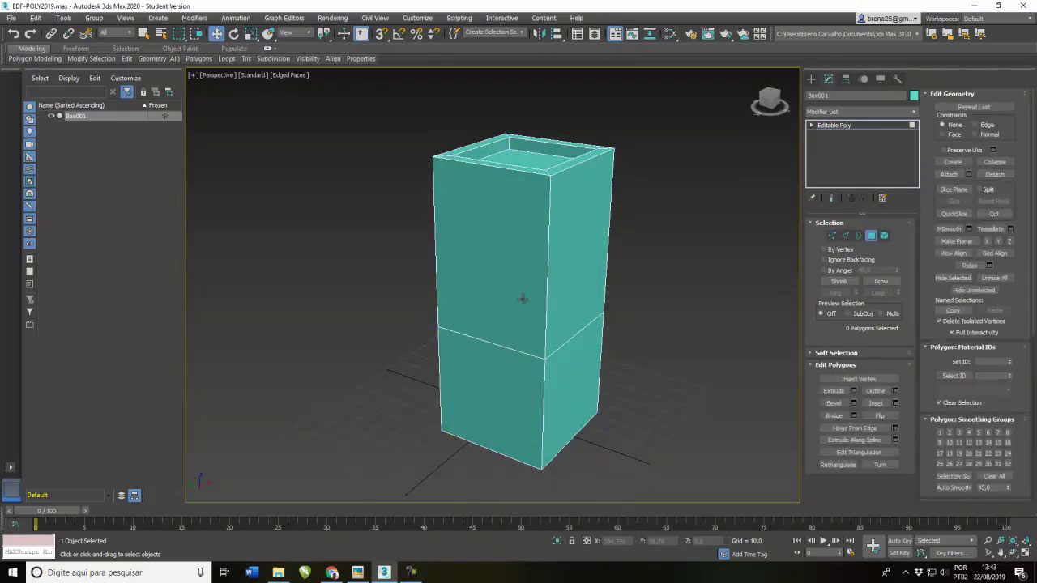
left_click(845, 236)
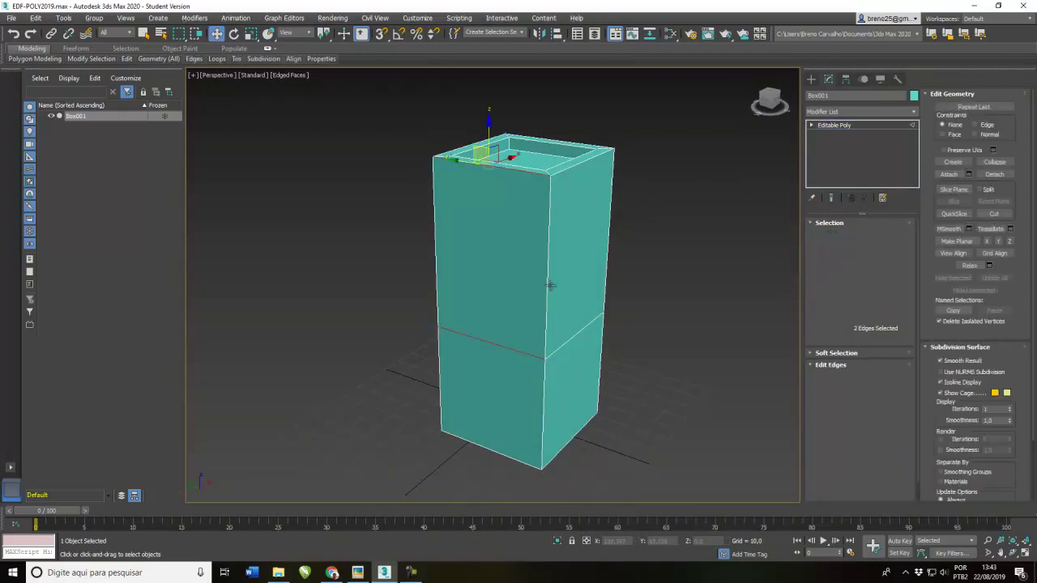
left_click(548, 283)
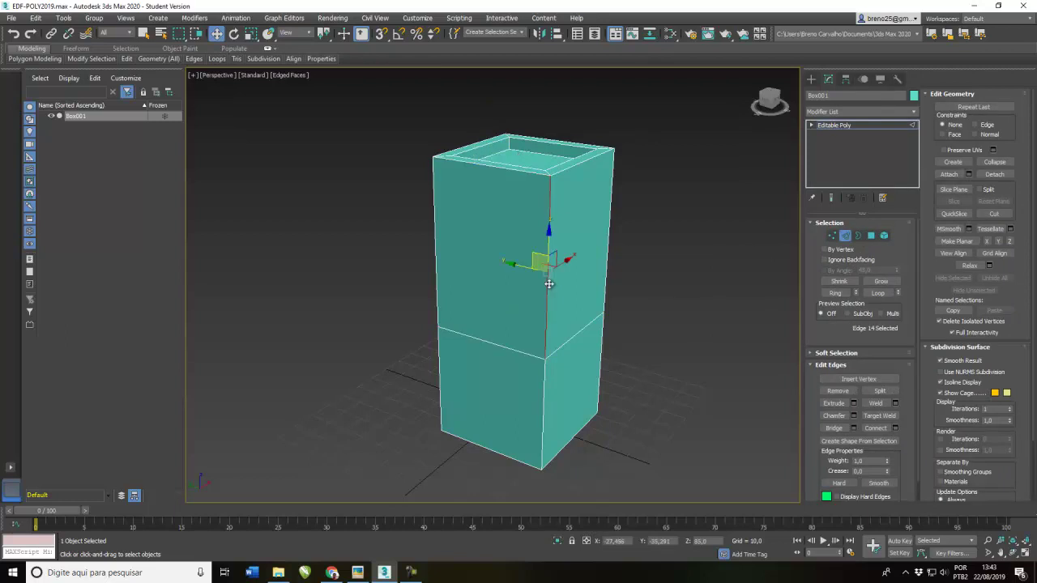
left_click(435, 254, "ctrl")
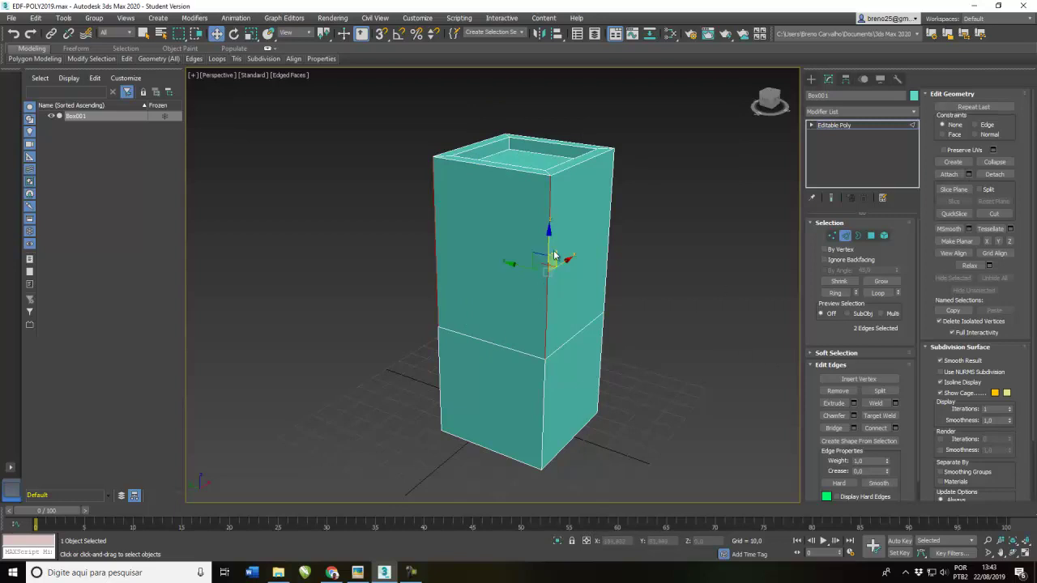
left_click(895, 429)
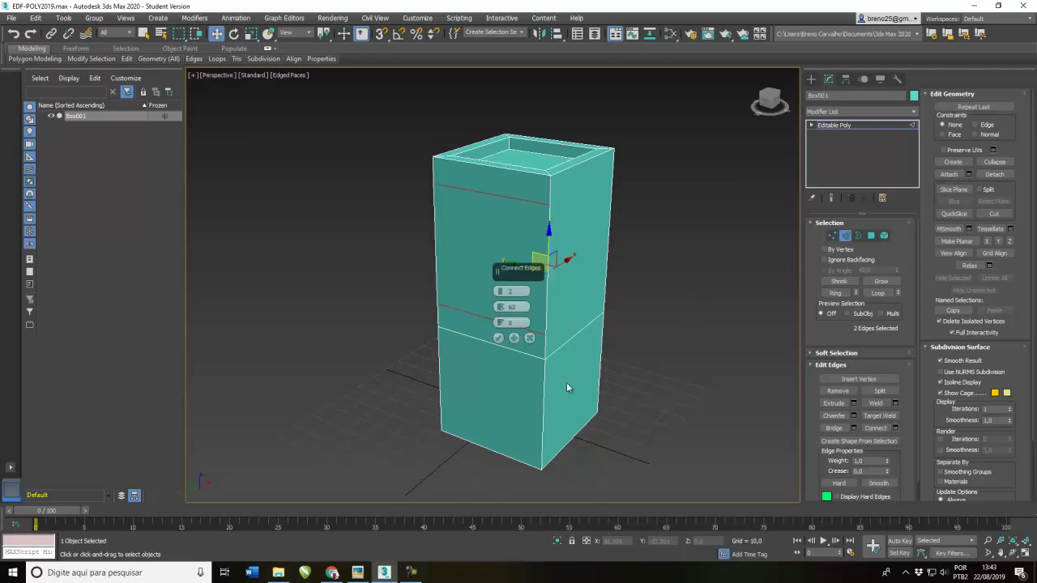
left_click_drag(501, 292, 502, 289)
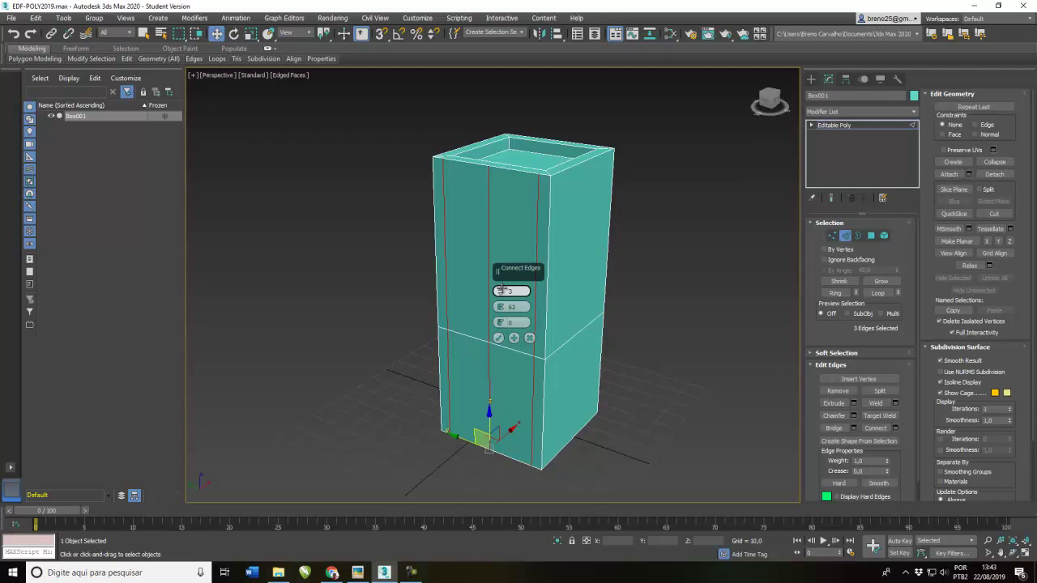
left_click_drag(502, 289, 502, 289)
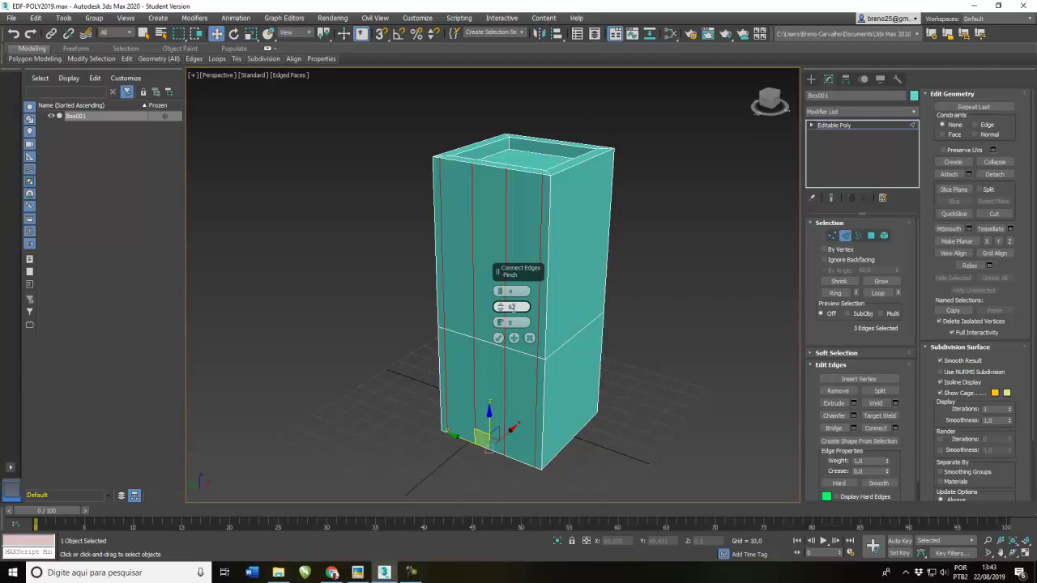
left_click(498, 338)
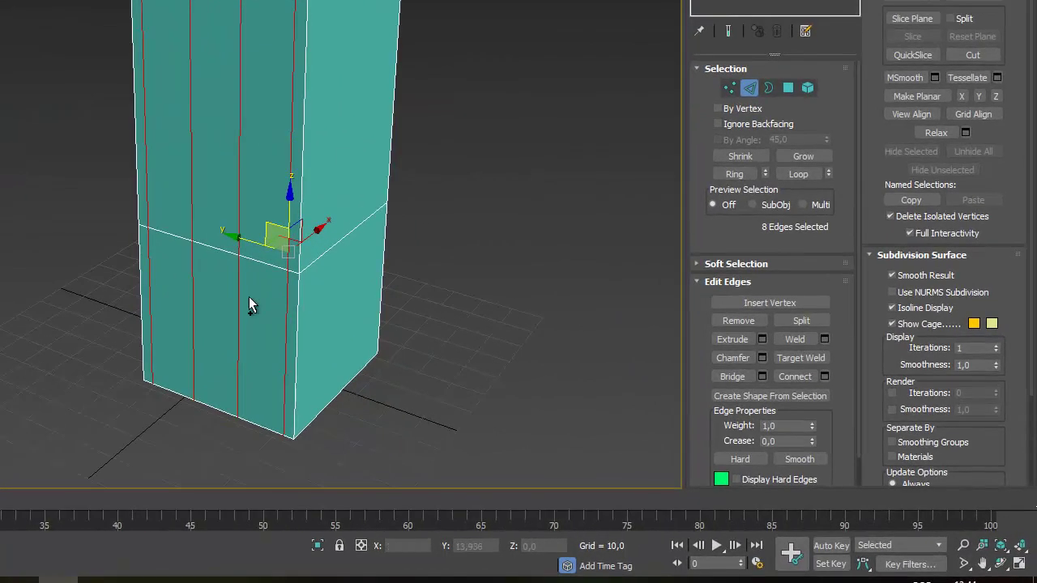
- Connect the four vertical edges in the front face's upper section with 3 horizontal segments and a pinch of 46
left_click(239, 297, "alt")
left_click(192, 287, "alt")
left_click(152, 285, "alt")
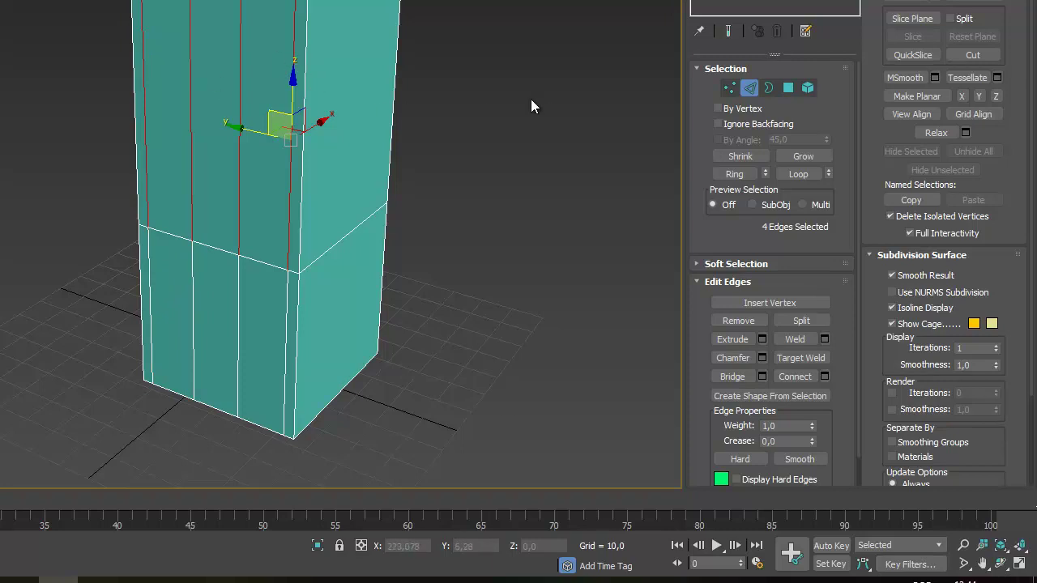
left_click(823, 376)
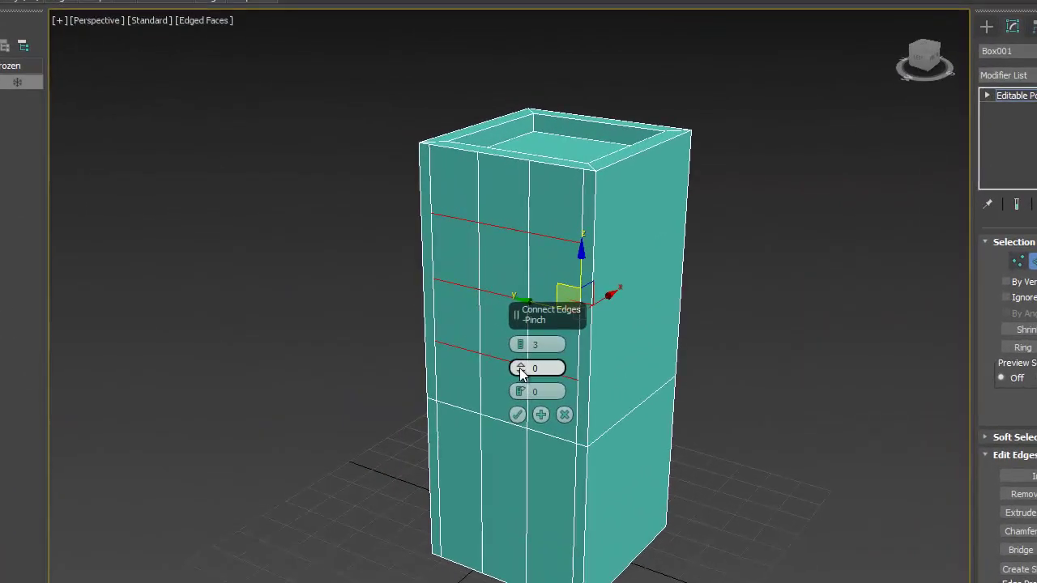
left_click_drag(519, 367, 518, 217)
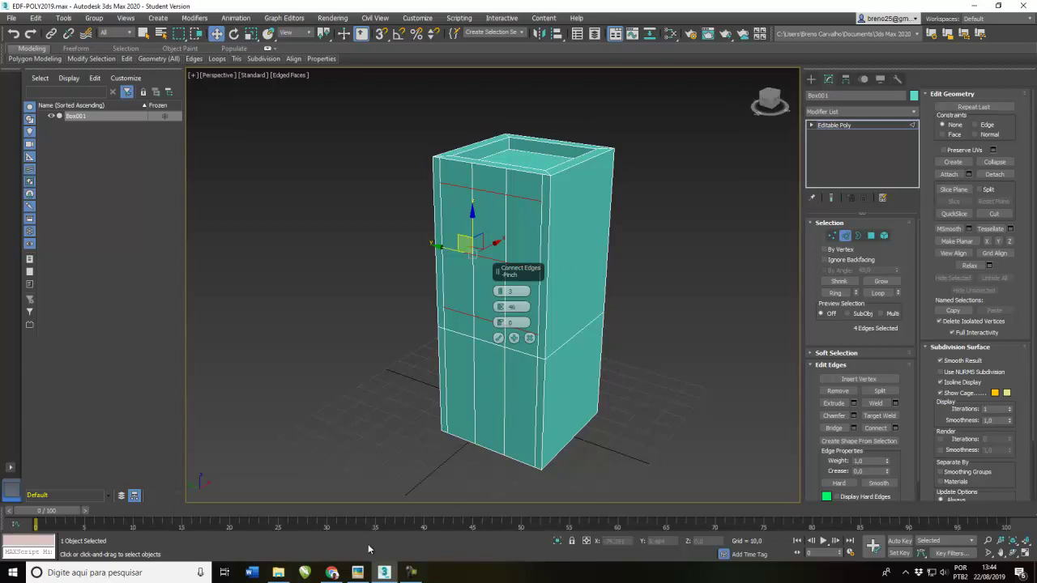
- Check the window rows in the hotel reference image and set the edge connection to pinch 53 and slide 15
left_click(357, 572)
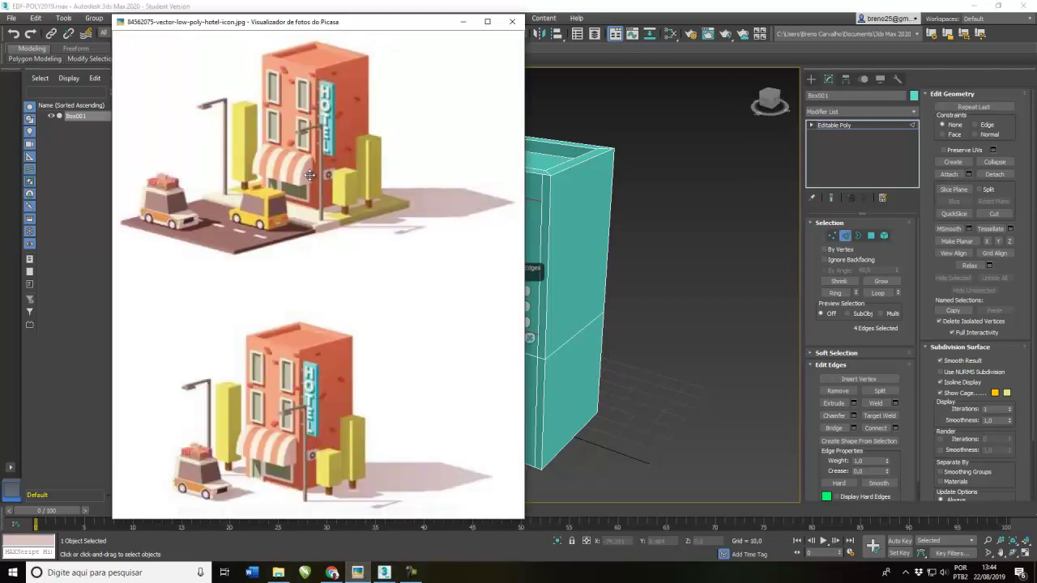
left_click(648, 12)
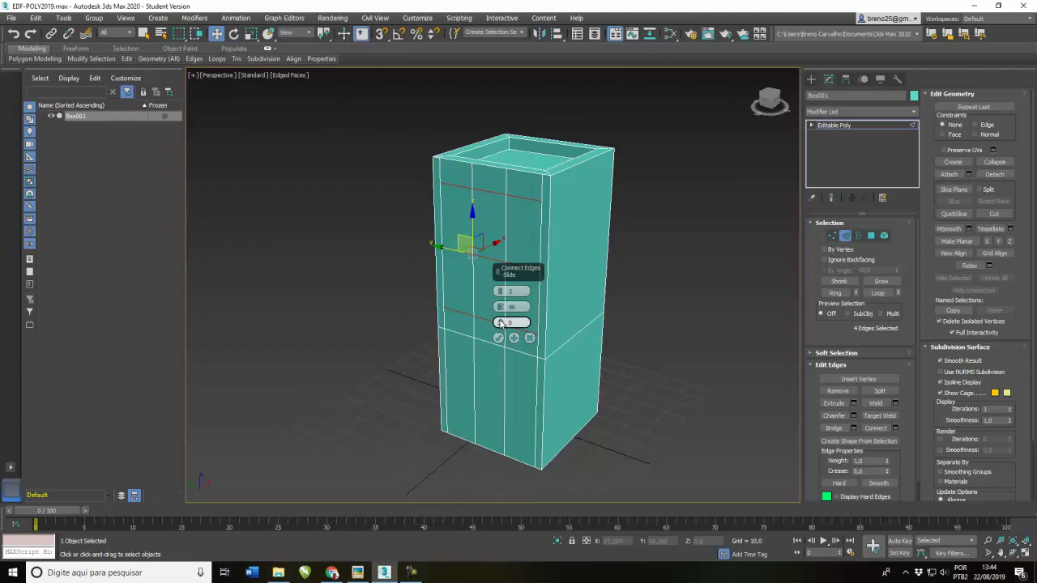
mouse_move(500, 301)
left_mouse_down()
mouse_move(499, 291)
mouse_move(500, 333)
mouse_move(499, 296)
left_mouse_up()
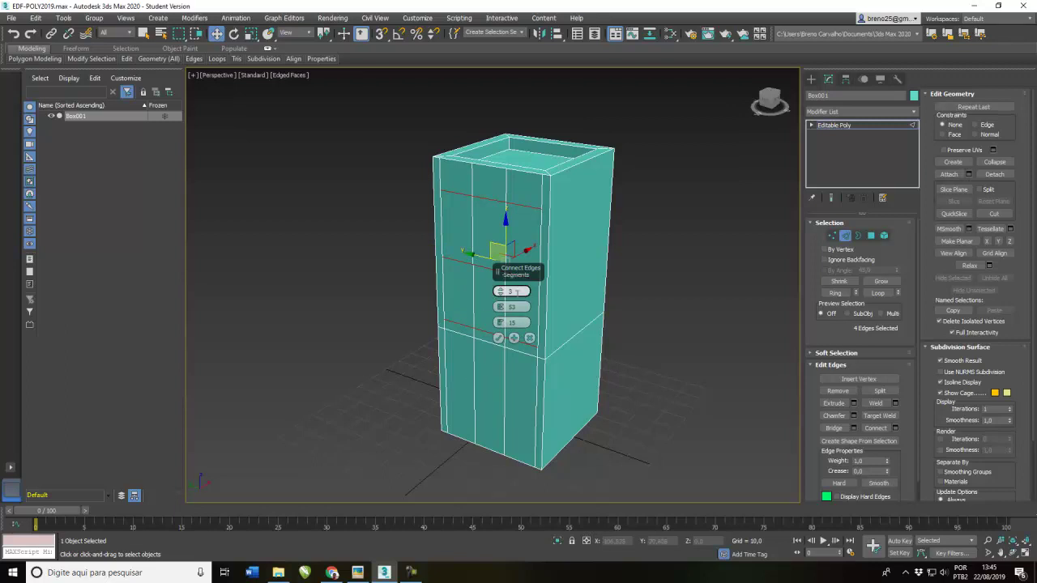
left_click(498, 338)
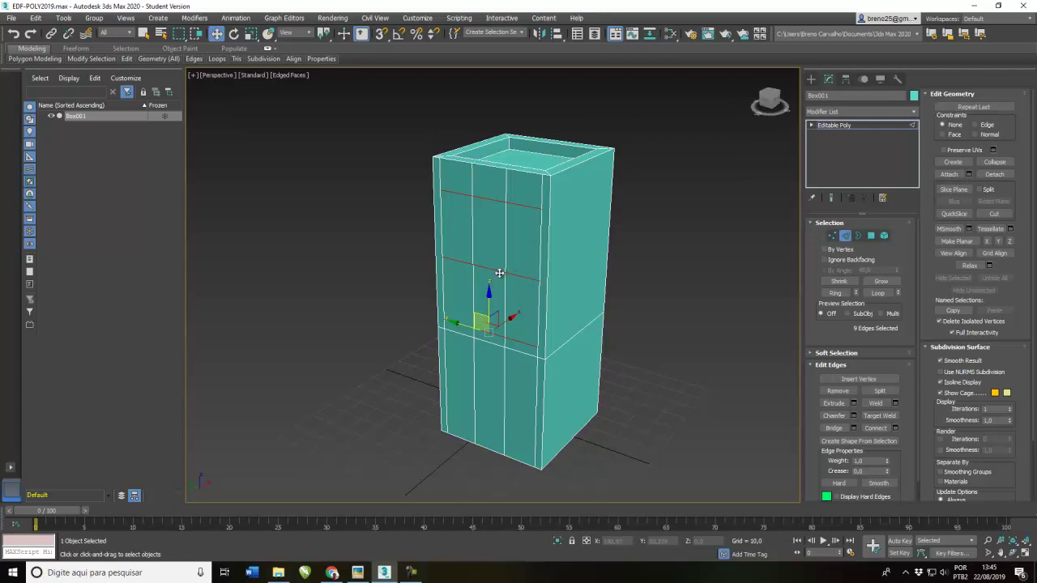
key("ctrl+z")
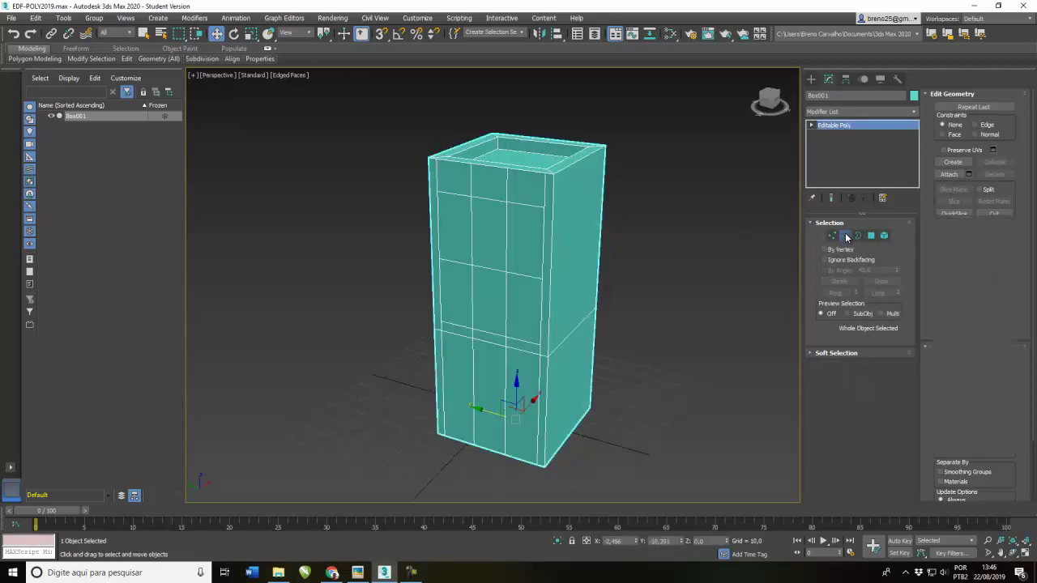
key("ctrl+z")
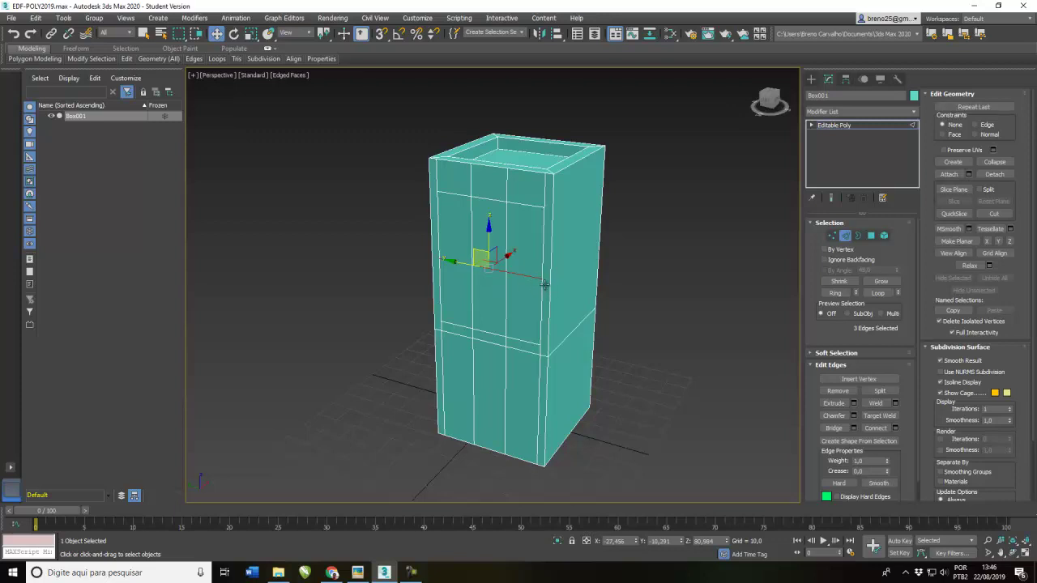
- Connect the four vertical edges of the lower window row with 1 segment, pinch 0 and slide -78
left_click(543, 287, "alt")
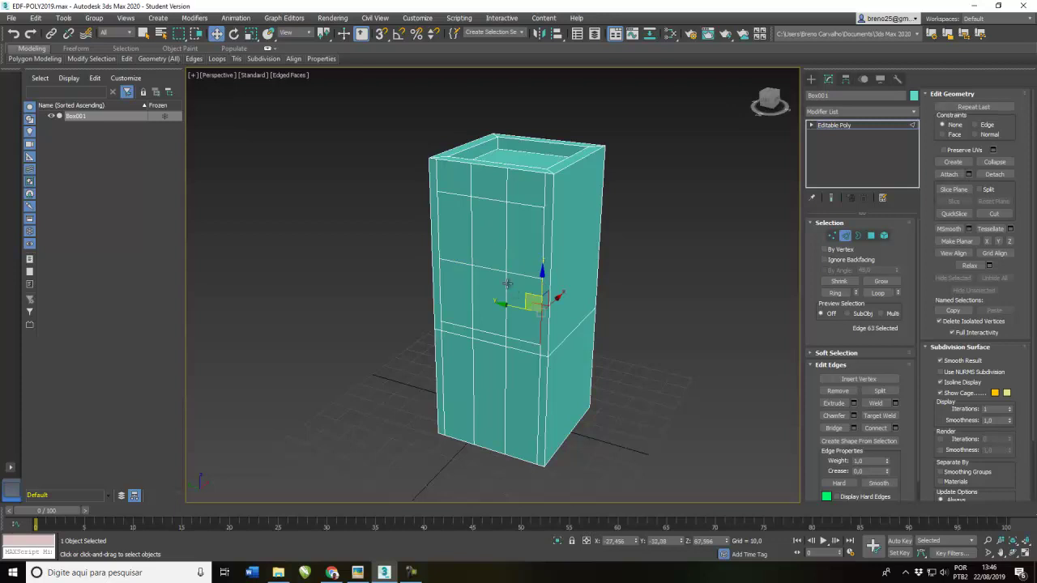
left_click(472, 285, "ctrl")
left_click(440, 283, "ctrl")
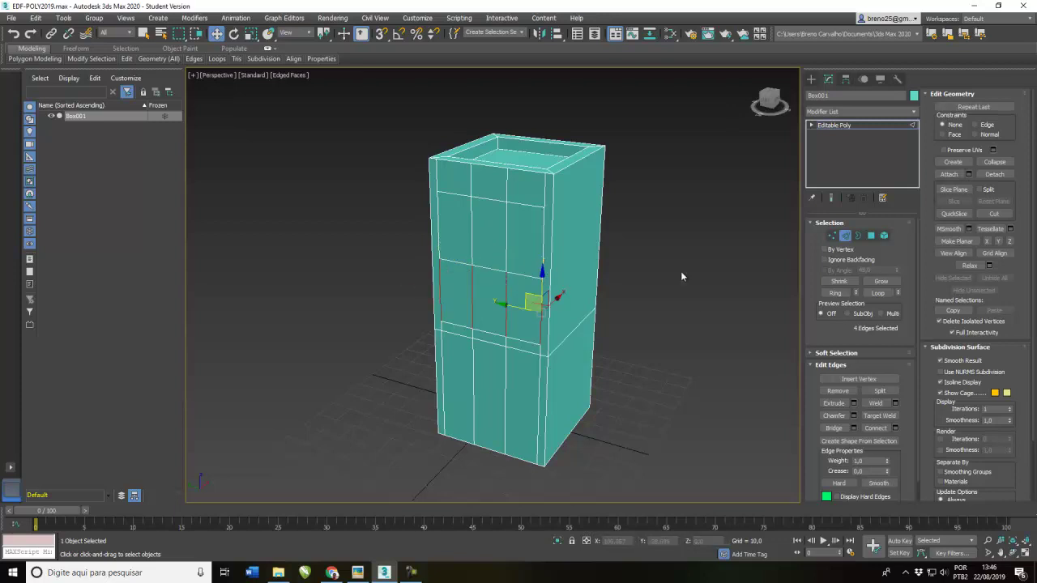
left_click(895, 427)
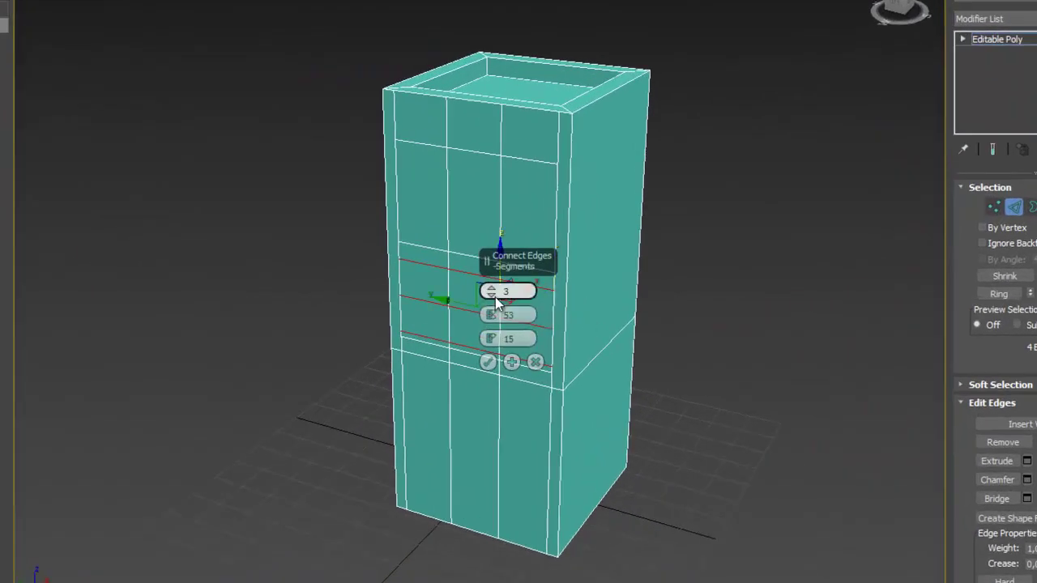
left_click(493, 296)
left_click(492, 296)
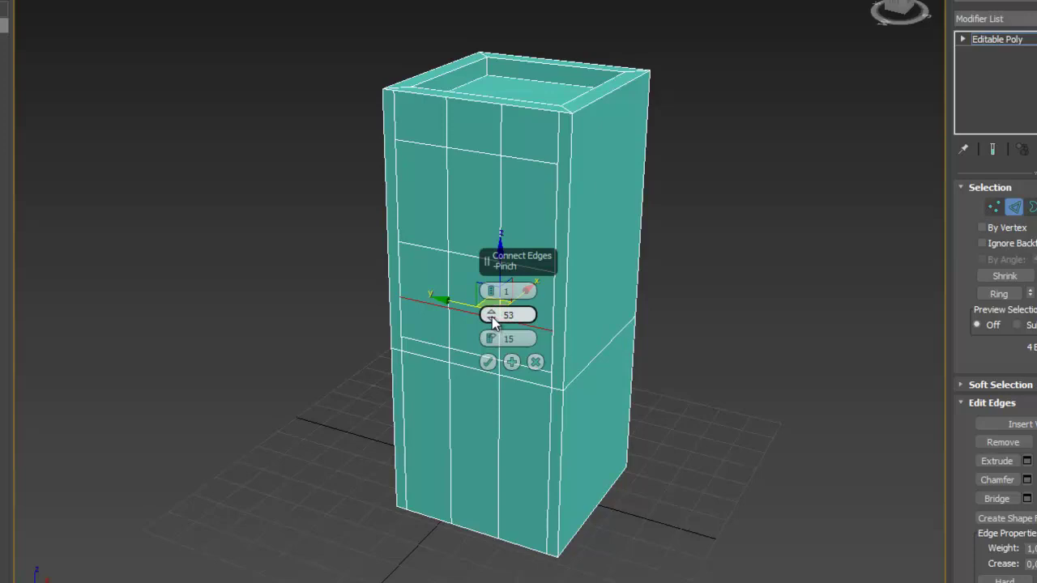
left_click_drag(488, 341, 504, 582)
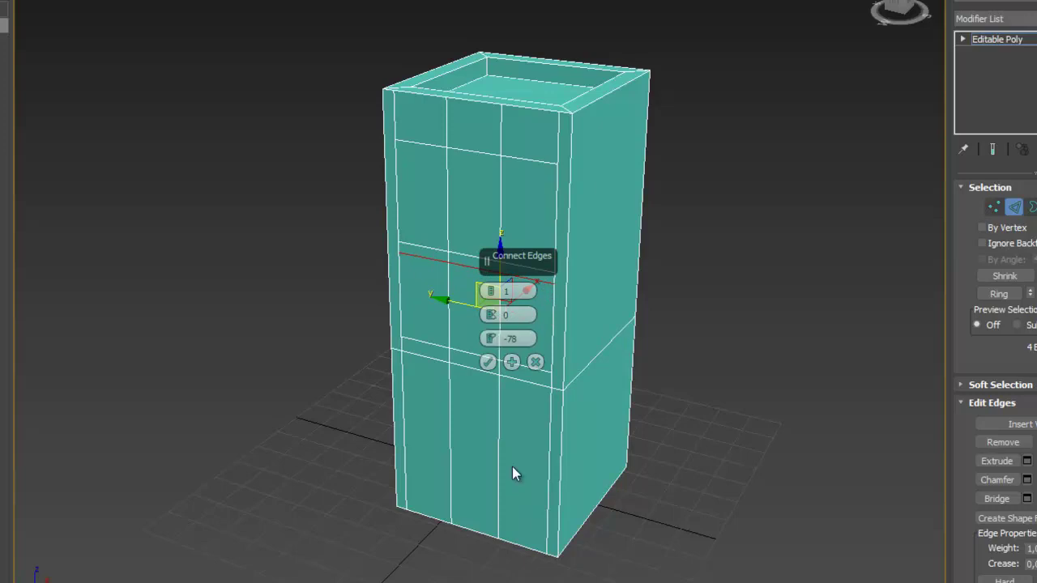
left_click(487, 362)
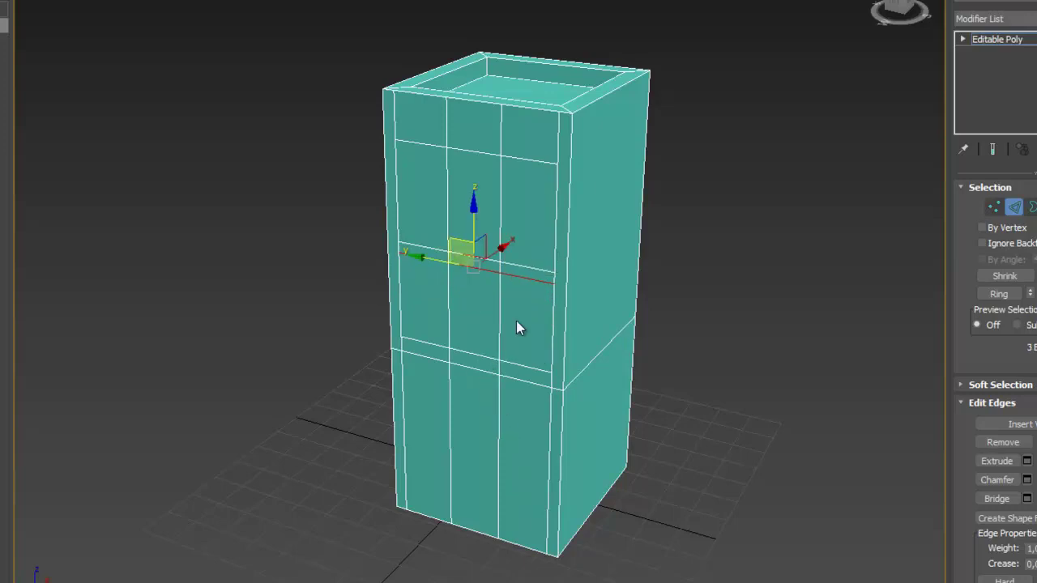
- Connect the four vertical edges of the upper window row with 1 segment, slid down to just above the row's lower edge
left_click(557, 234)
left_click(499, 186, "ctrl")
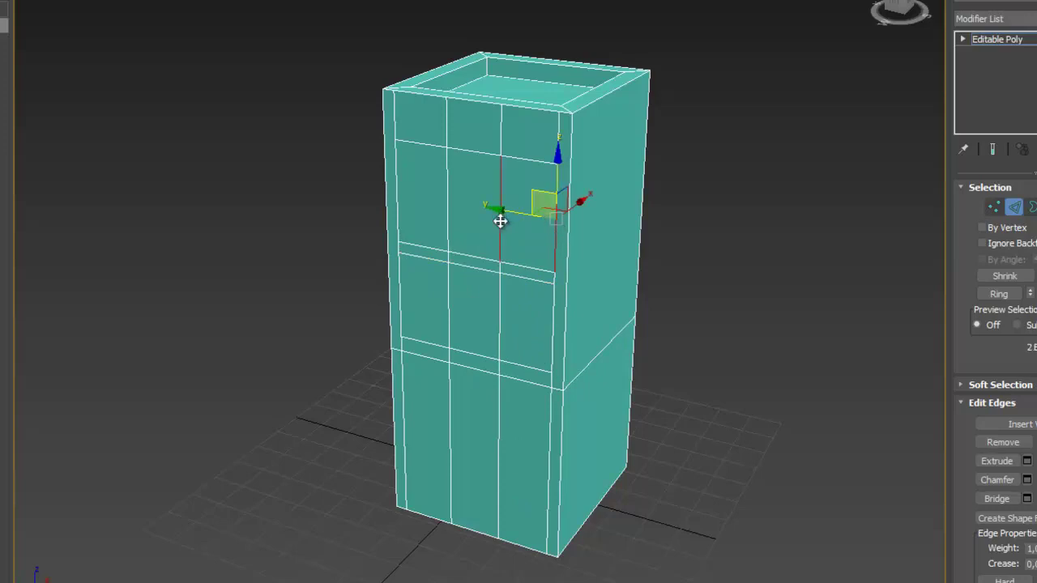
left_click(449, 212, "ctrl")
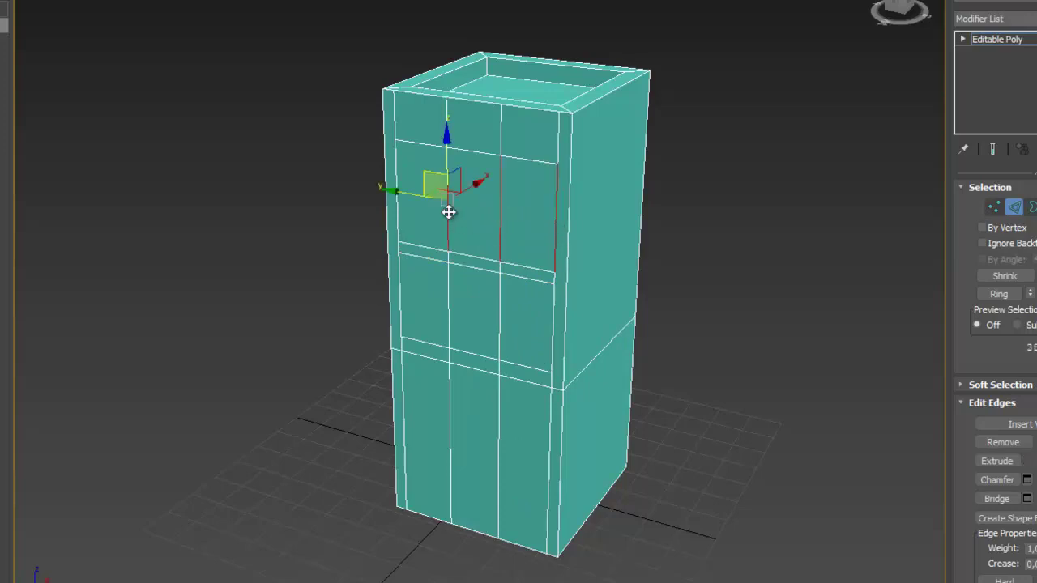
left_click(397, 212, "ctrl")
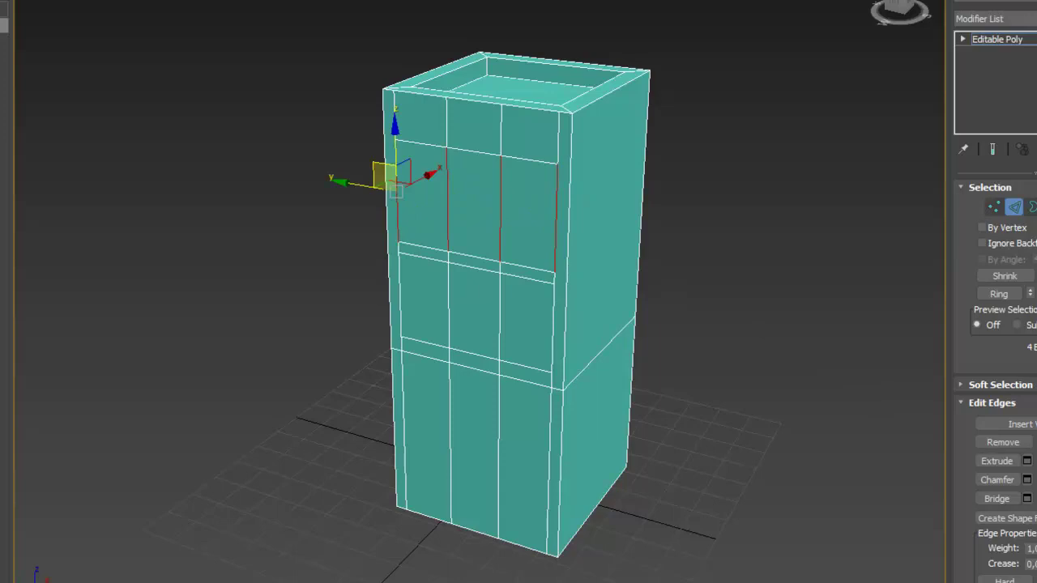
key("ctrl+shift+e")
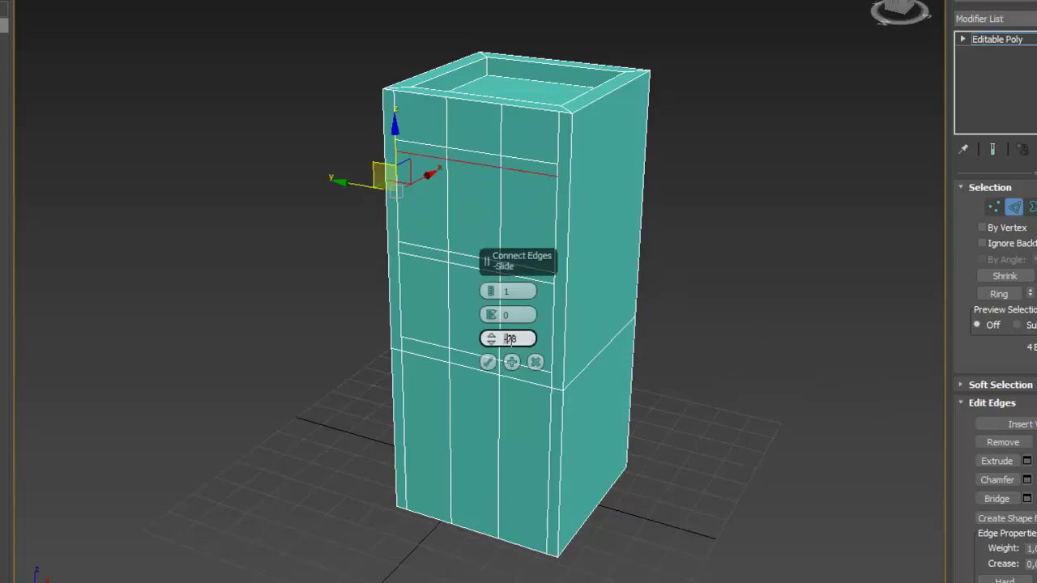
key("Return")
left_click(487, 362)
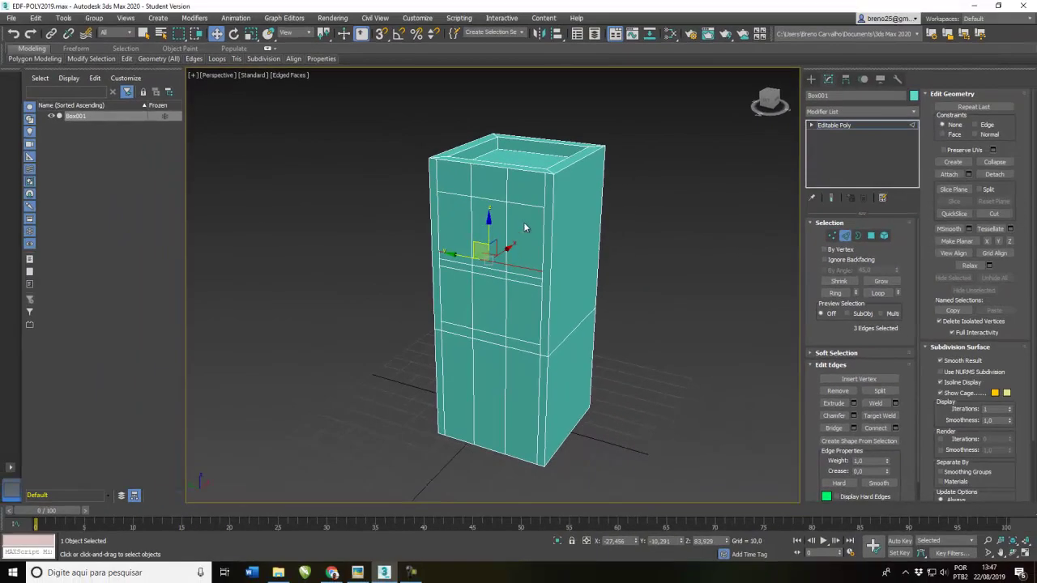
- Inset the four outer window polygons in both rows of the front face by 1.642
left_click(870, 235)
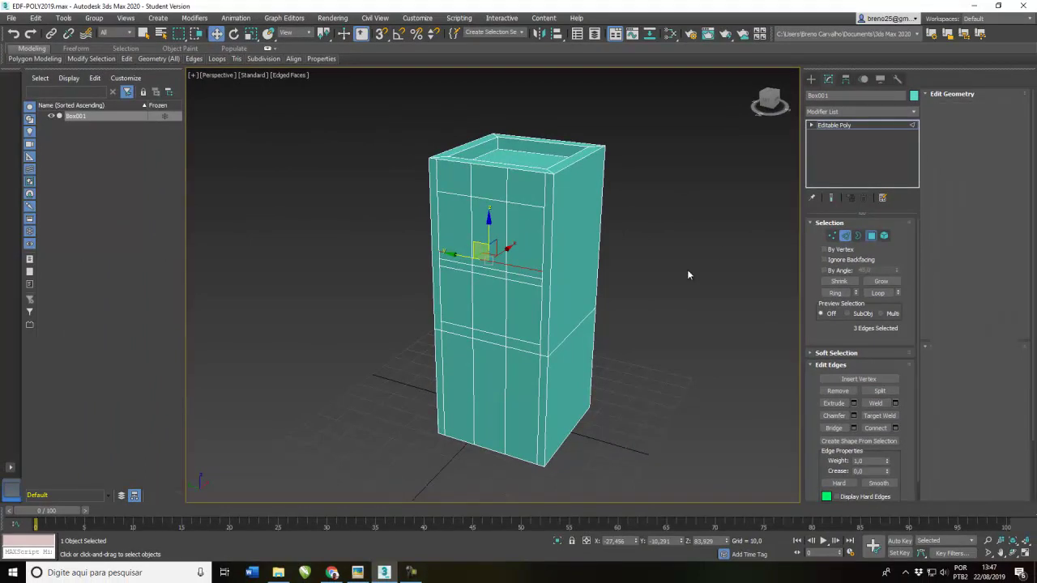
left_click(523, 232)
left_click(458, 229, "ctrl")
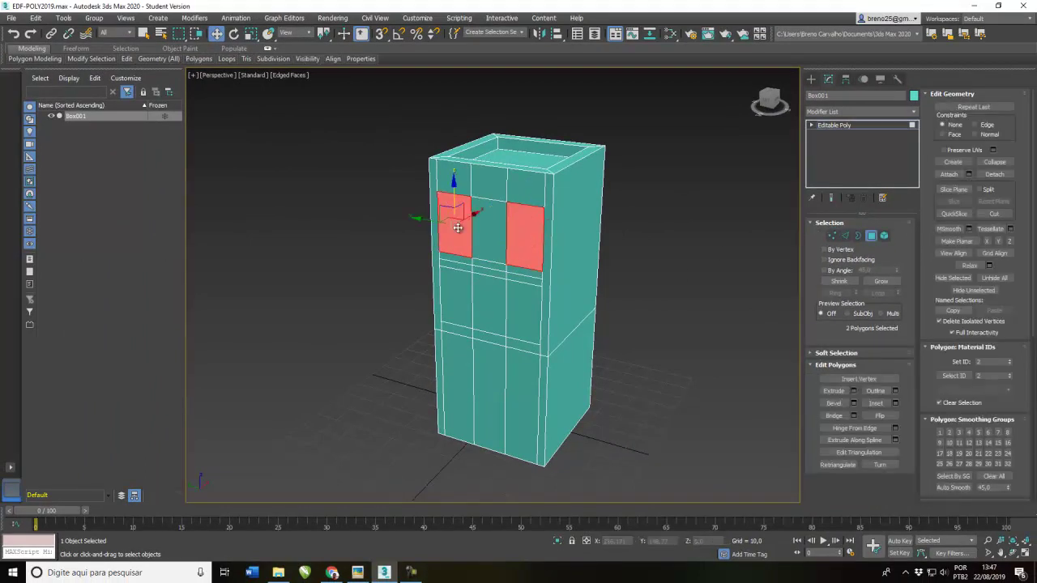
left_click(460, 299, "ctrl")
left_click(516, 303, "ctrl")
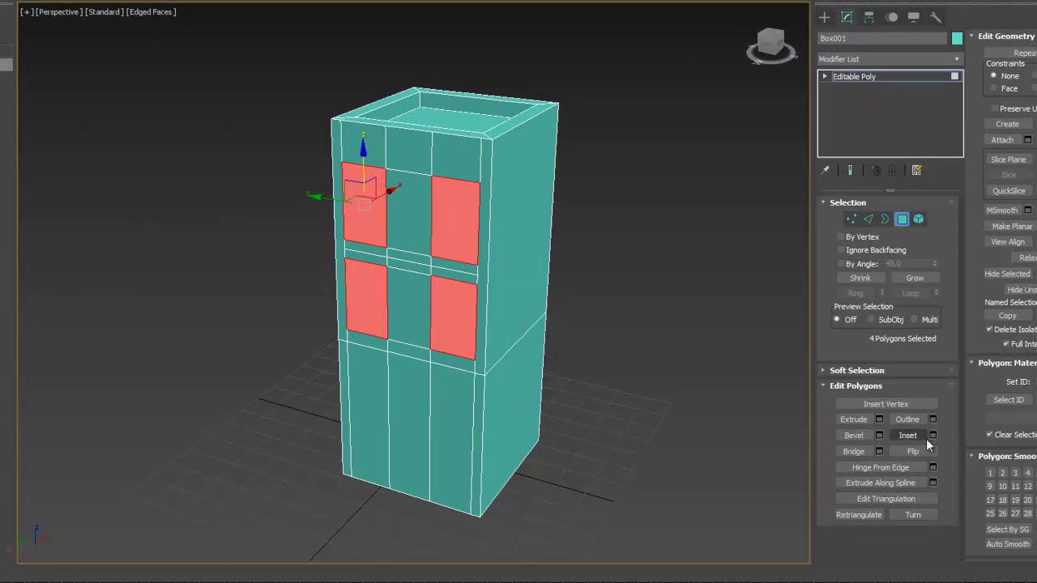
left_click(929, 437)
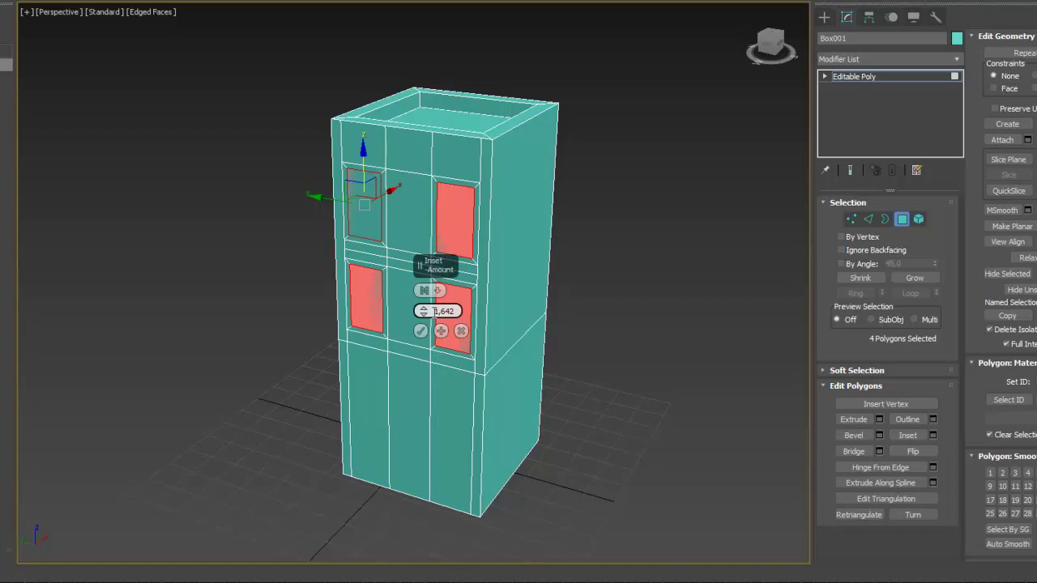
left_click(420, 330)
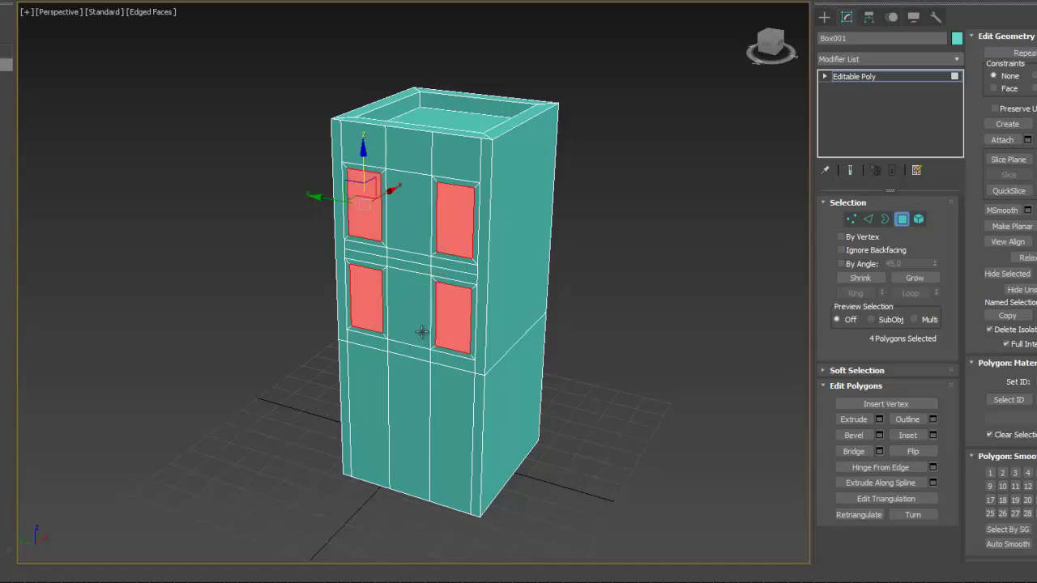
scroll(440, 375, "up", 8)
middle_click_drag(489, 300, 462, 444)
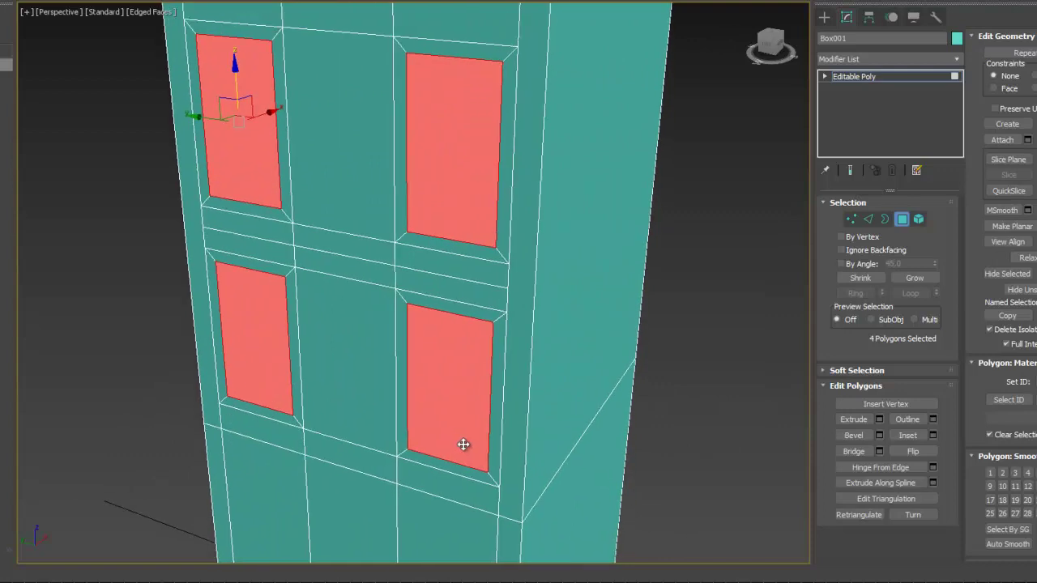
- Select the eight inset border polygons framing the two upper windows on the front face
left_click(457, 48)
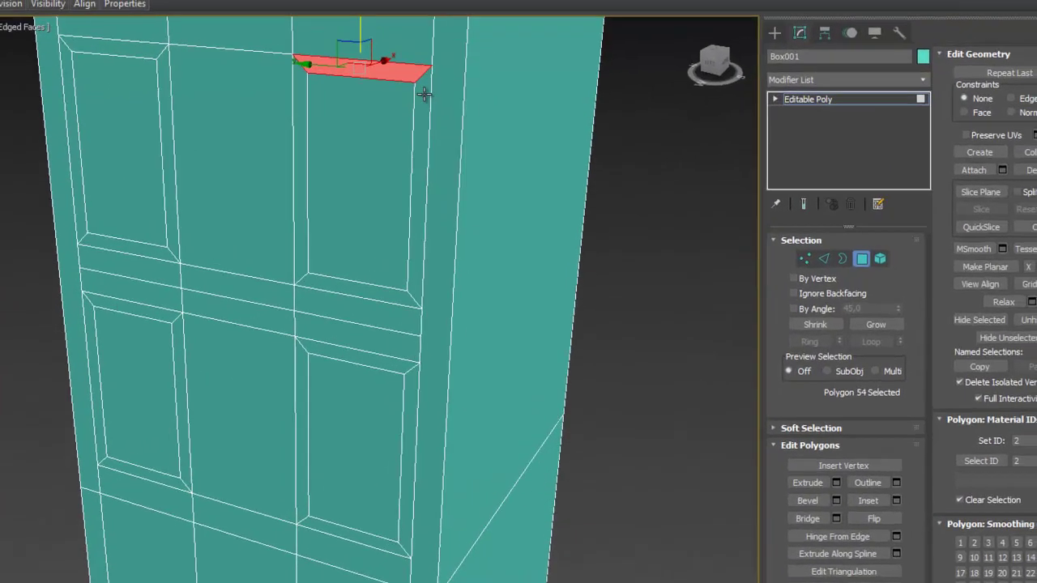
left_click(507, 71, "ctrl")
left_click(261, 92, "ctrl")
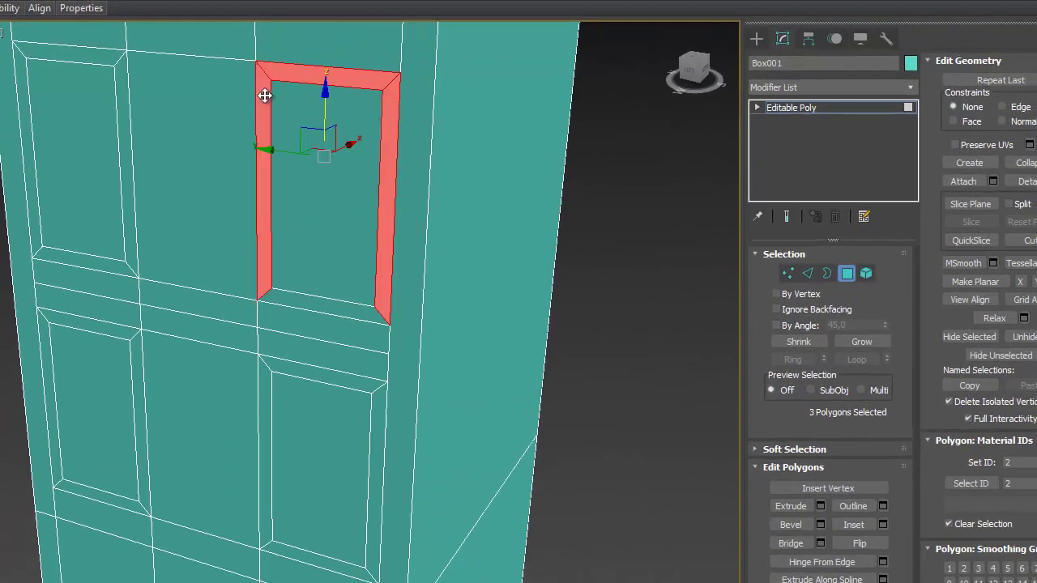
left_click(310, 299, "ctrl")
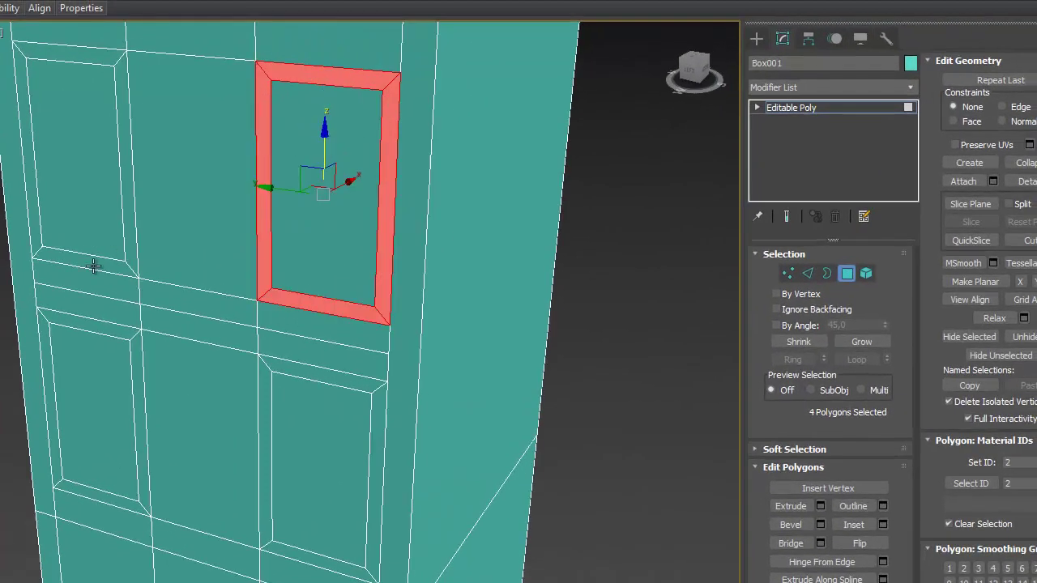
left_click(129, 204, "ctrl")
left_click(49, 51, "ctrl")
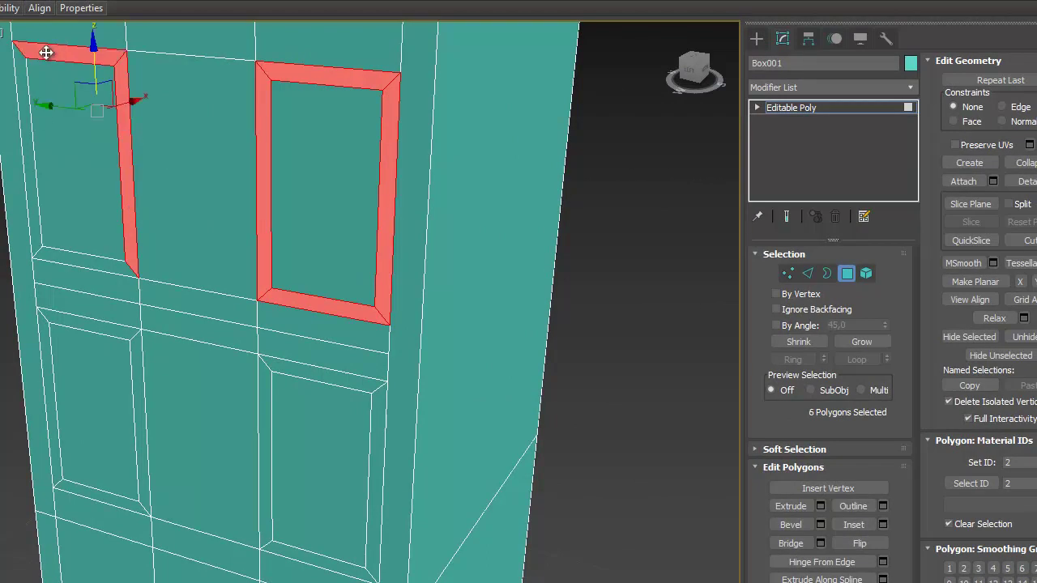
left_click(21, 73, "ctrl")
left_click(63, 256, "ctrl")
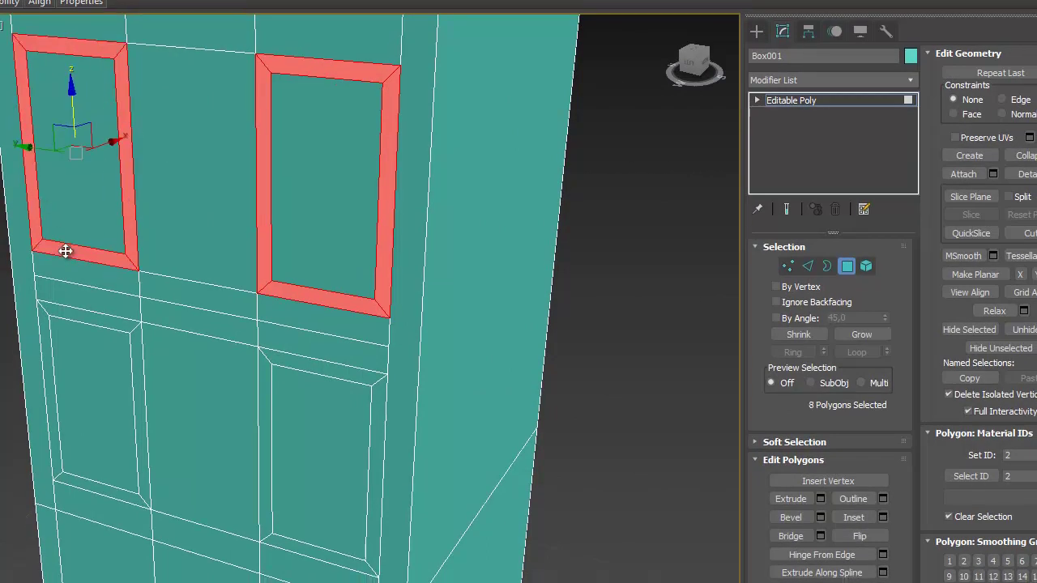
- Add the eight inset border polygons framing the two lower windows to the selection
left_click(62, 322, "ctrl")
left_click(37, 166, "ctrl")
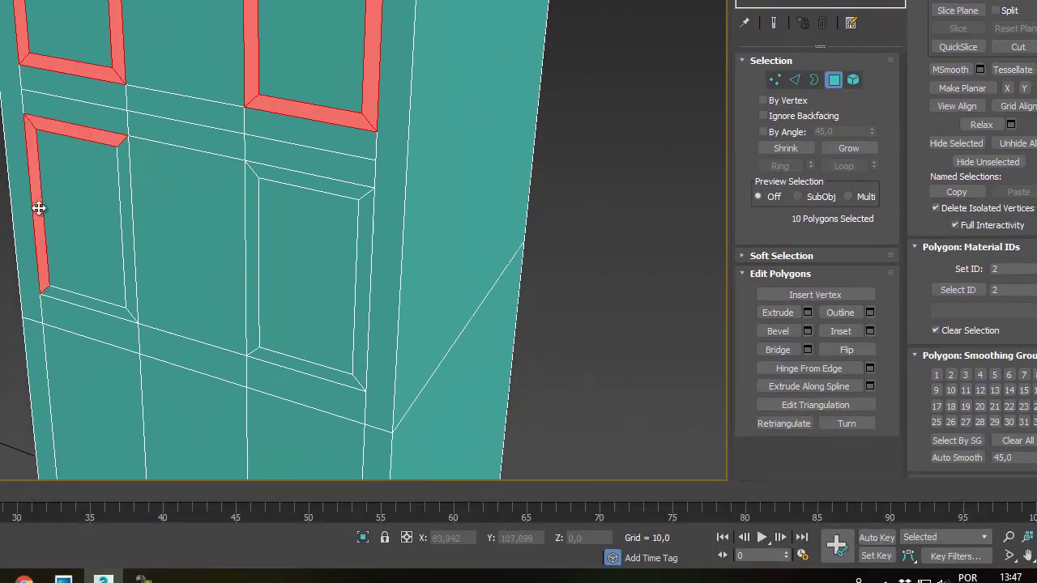
left_click(67, 300, "ctrl")
left_click(126, 264, "ctrl")
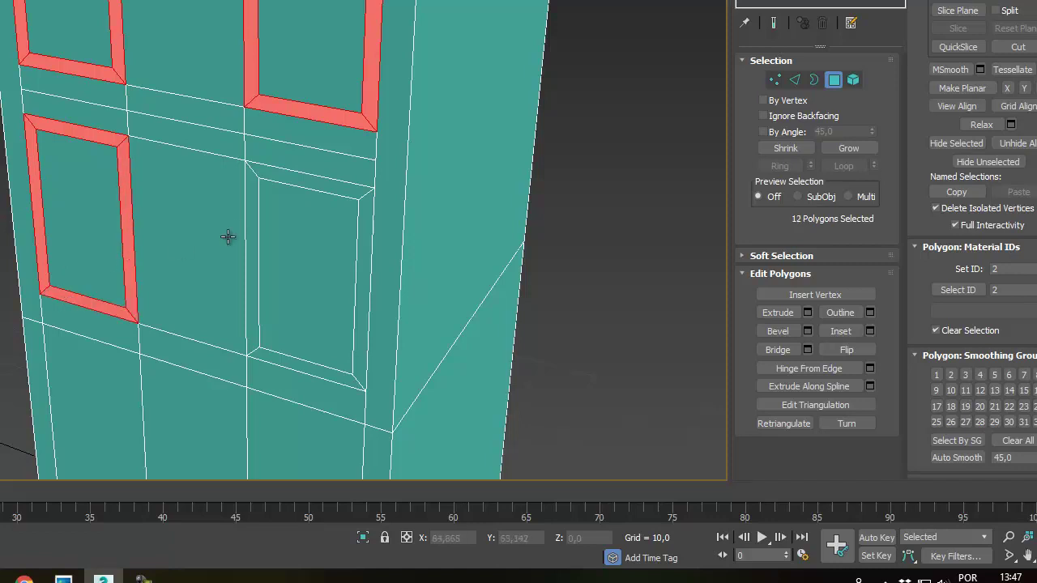
left_click(249, 211, "ctrl")
left_click(278, 175, "ctrl")
left_click(364, 220, "ctrl")
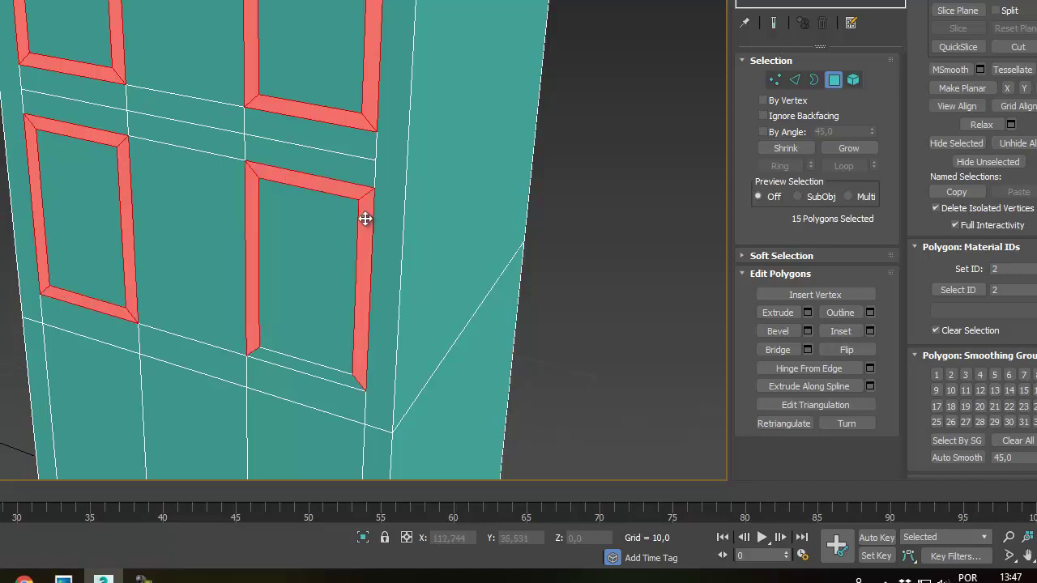
left_click(297, 362, "ctrl")
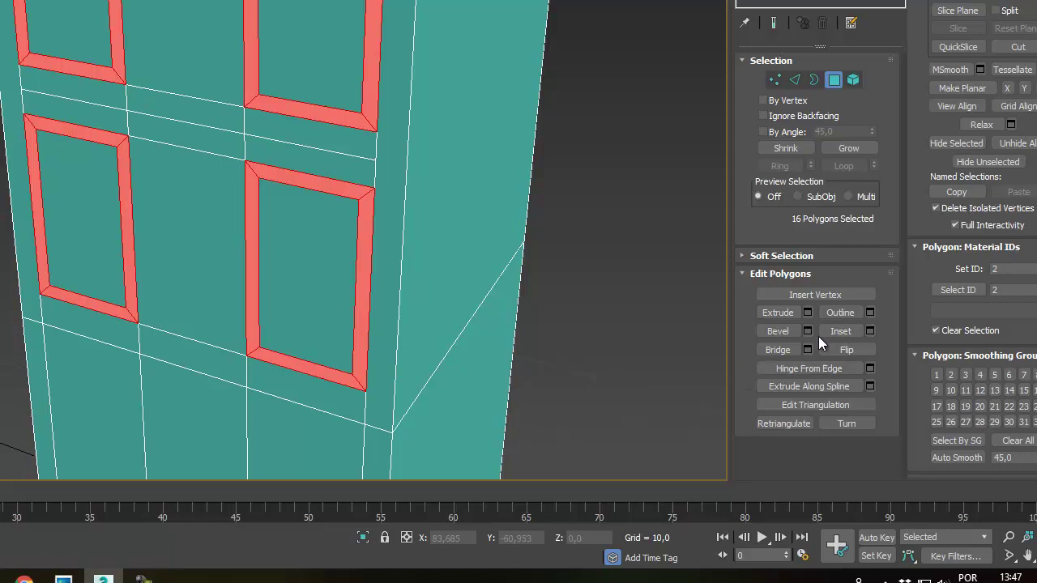
- Extrude the sixteen window frame polygons by 2.0, checking the frame depth against the hotel reference image
left_click(808, 313)
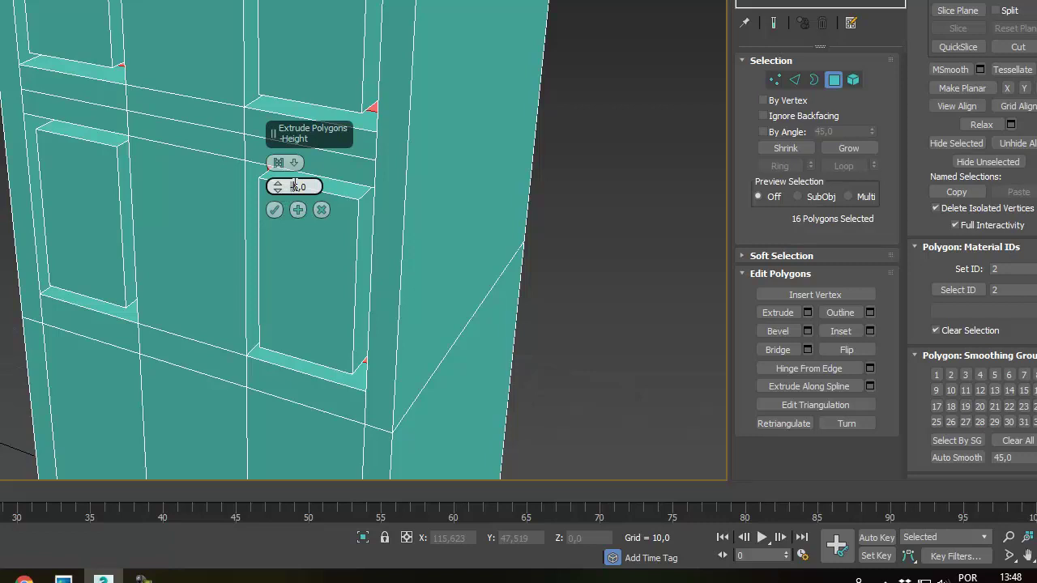
key("Return")
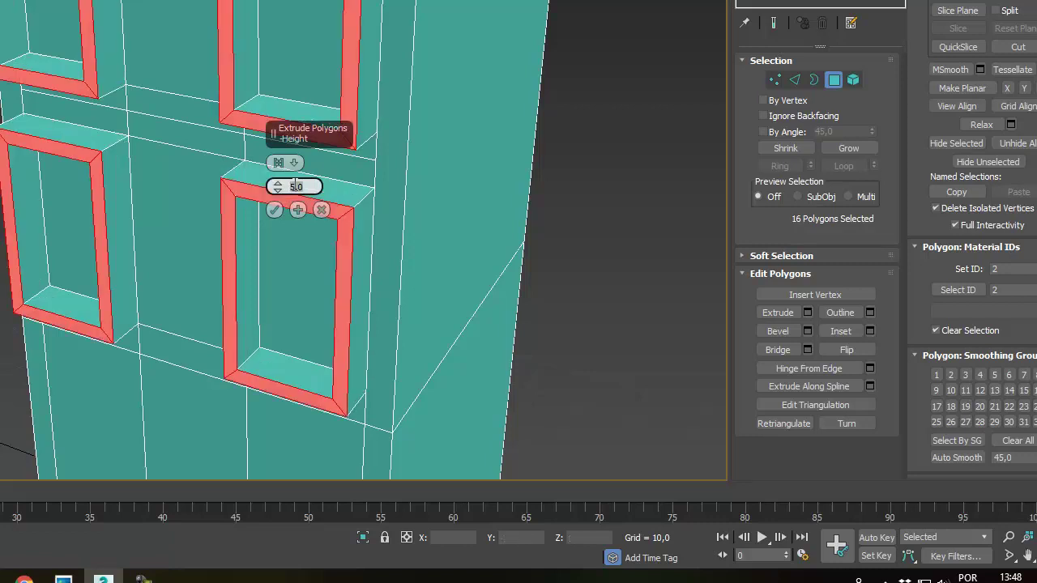
double_click(290, 187)
type("2")
key("Return")
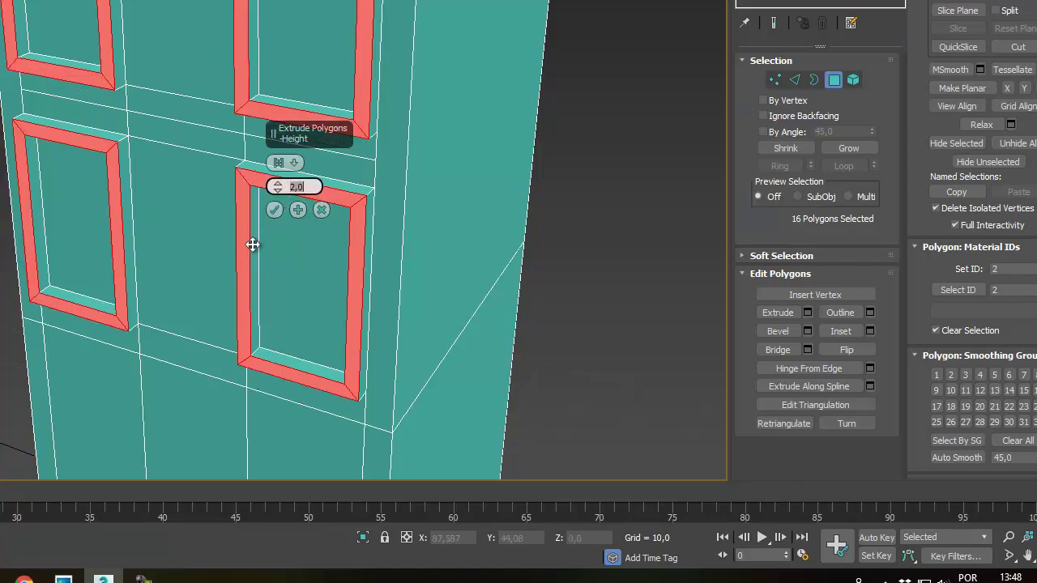
left_click(102, 579)
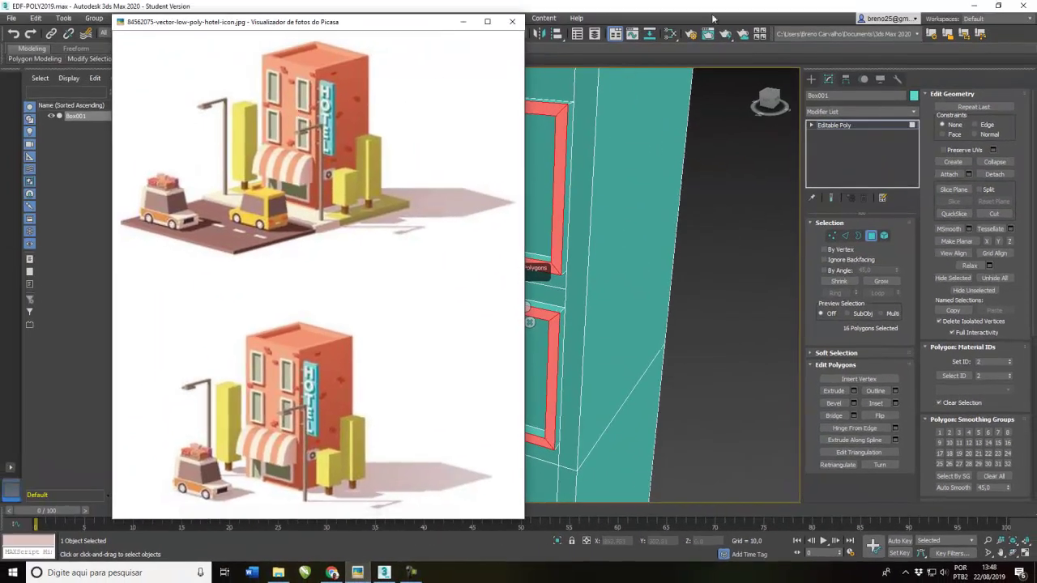
left_click(707, 7)
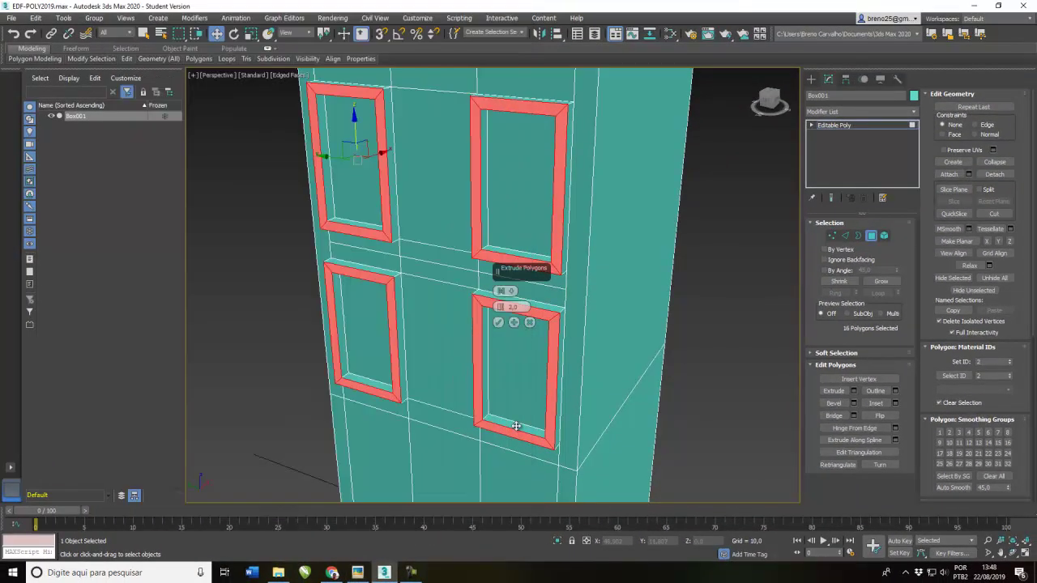
left_click(499, 323)
- Examine the ground floor of the tower and the hotel reference image, and clear the polygon selection
middle_click_drag(430, 389, 449, 371, "alt")
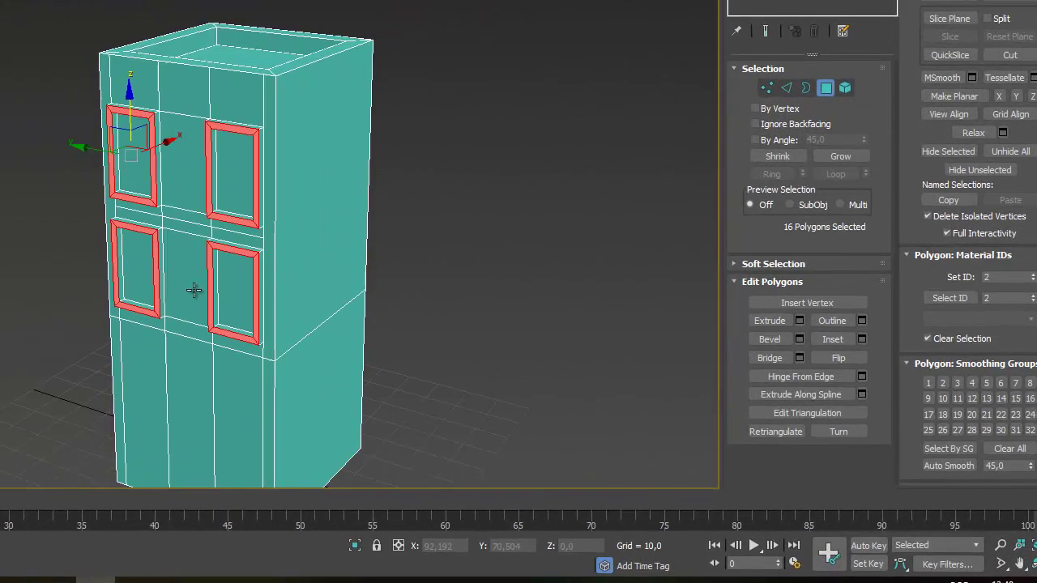
middle_click_drag(190, 342, 195, 293)
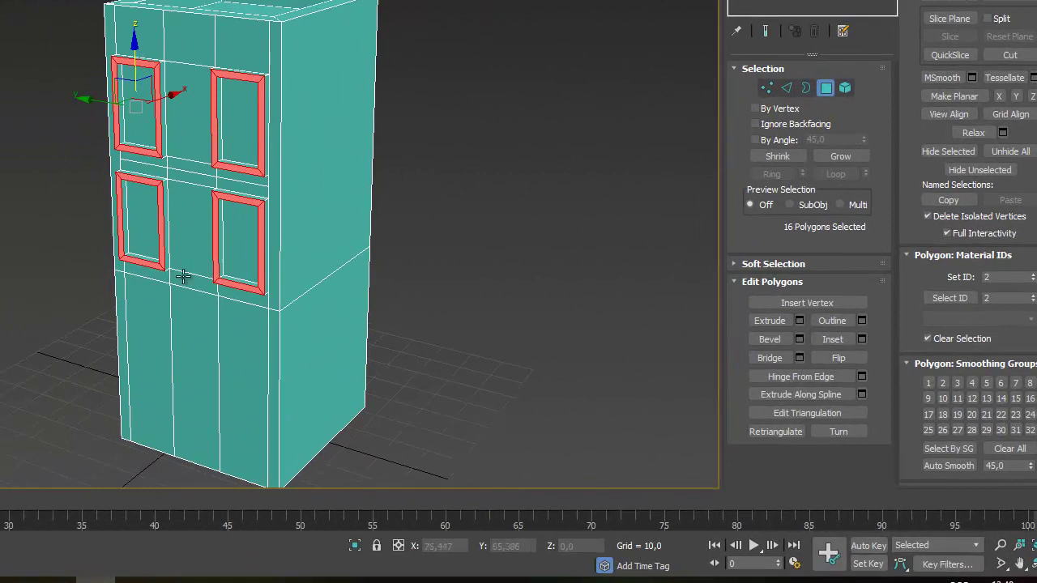
middle_click_drag(186, 364, 198, 271)
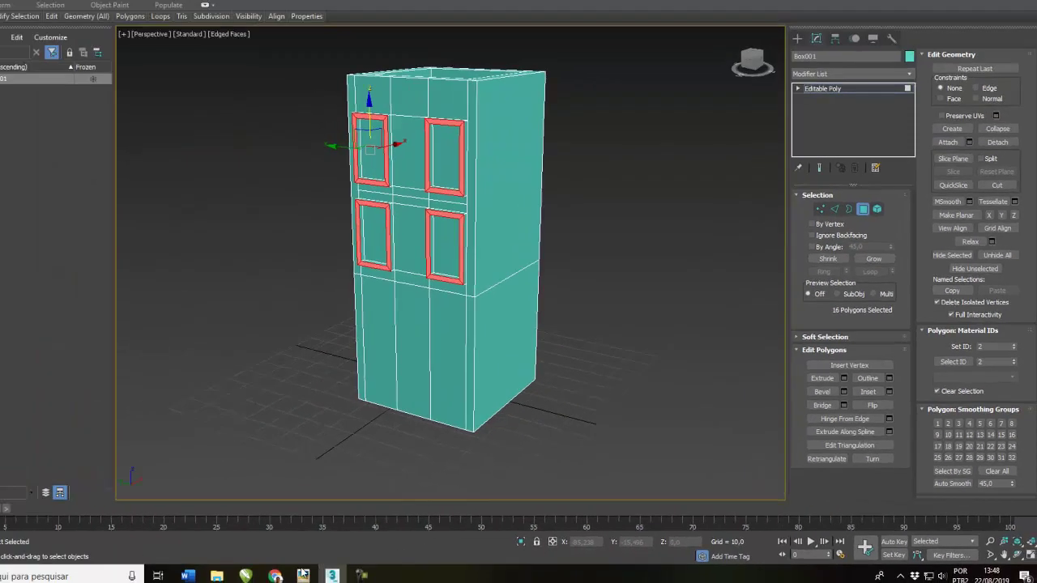
key("alt+Tab")
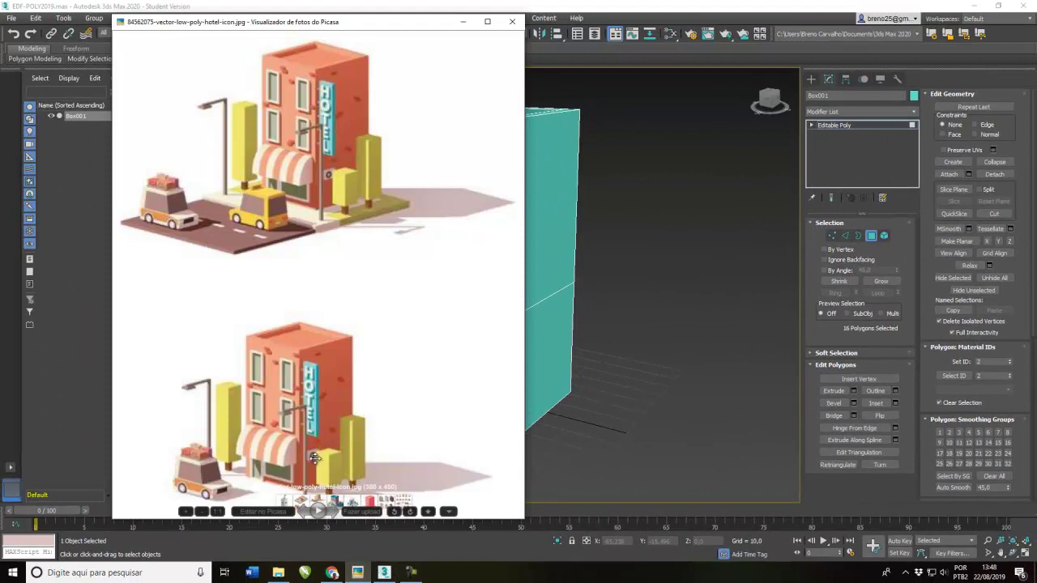
left_click(624, 376)
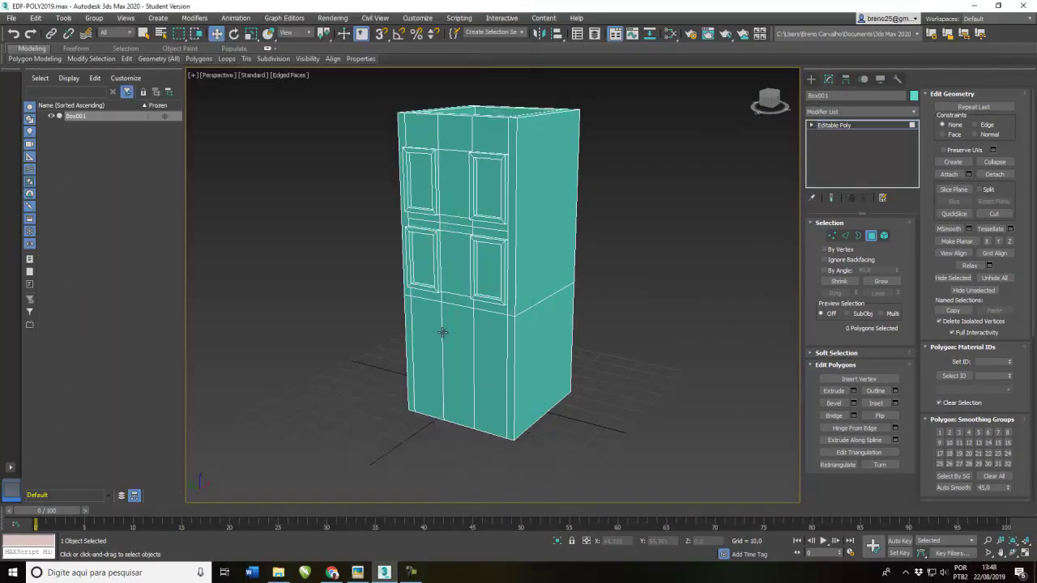
- Select the four vertical edges of the ground floor on the tower's front face in Edge mode
left_click(515, 344)
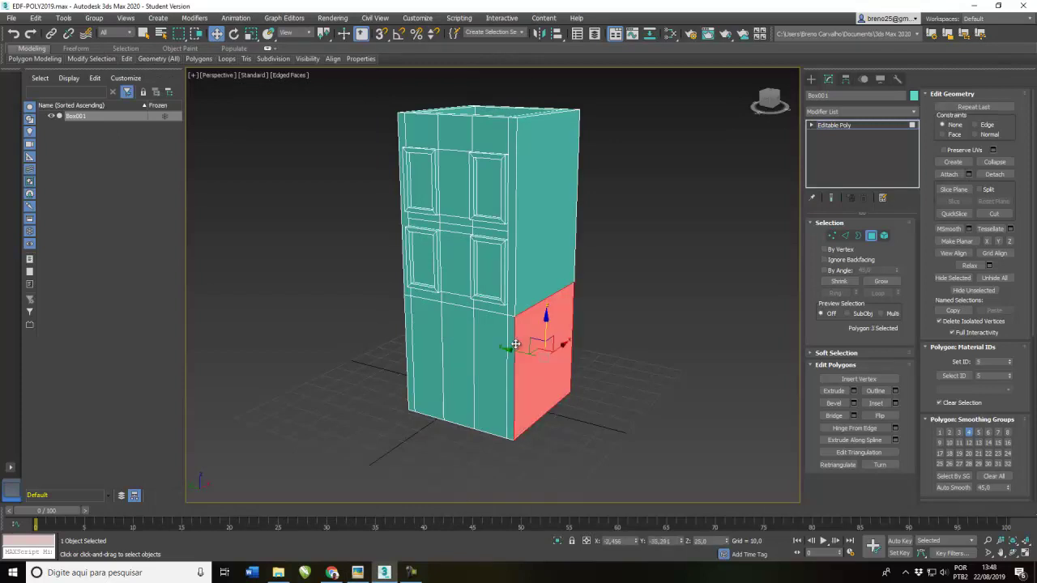
left_click(845, 236)
left_click(515, 339)
left_click(474, 340, "ctrl")
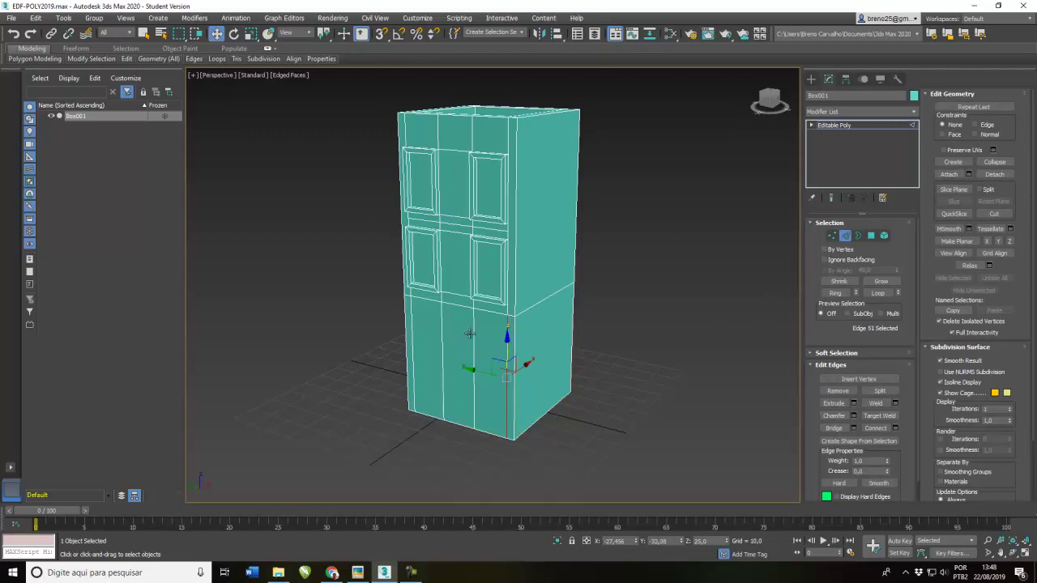
left_click(441, 328, "ctrl")
left_click(411, 344, "ctrl")
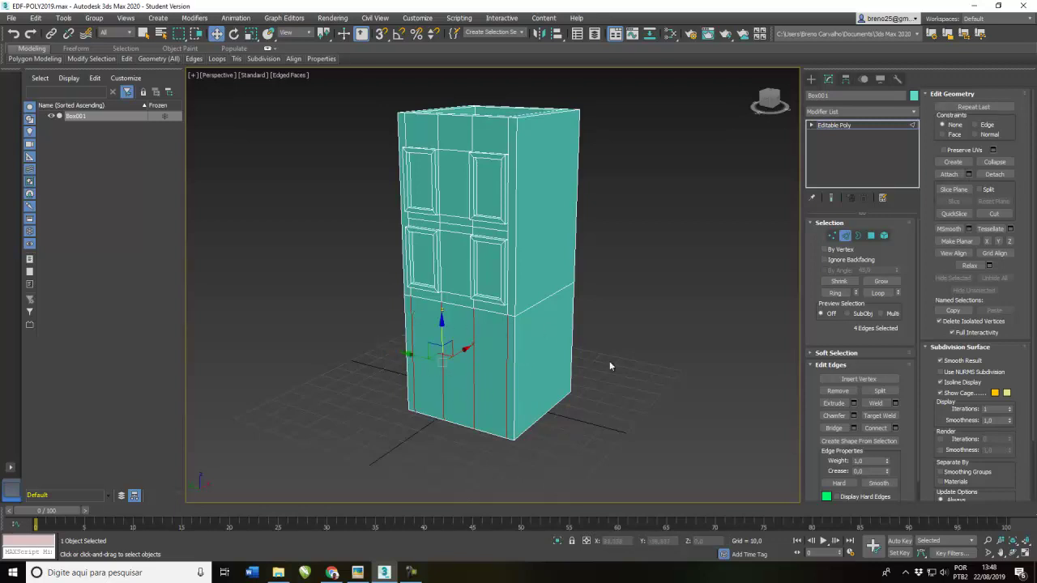
- Connect the four ground-floor edges with 1 segment, pinch 0 and slide -11, using the reference image to judge the entrance height
left_click(357, 573)
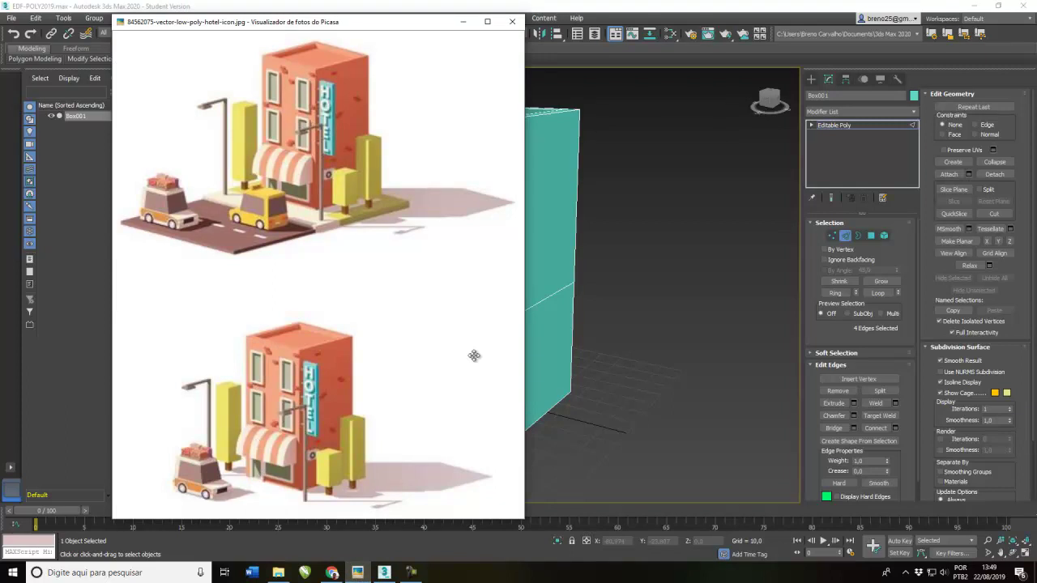
left_click(679, 10)
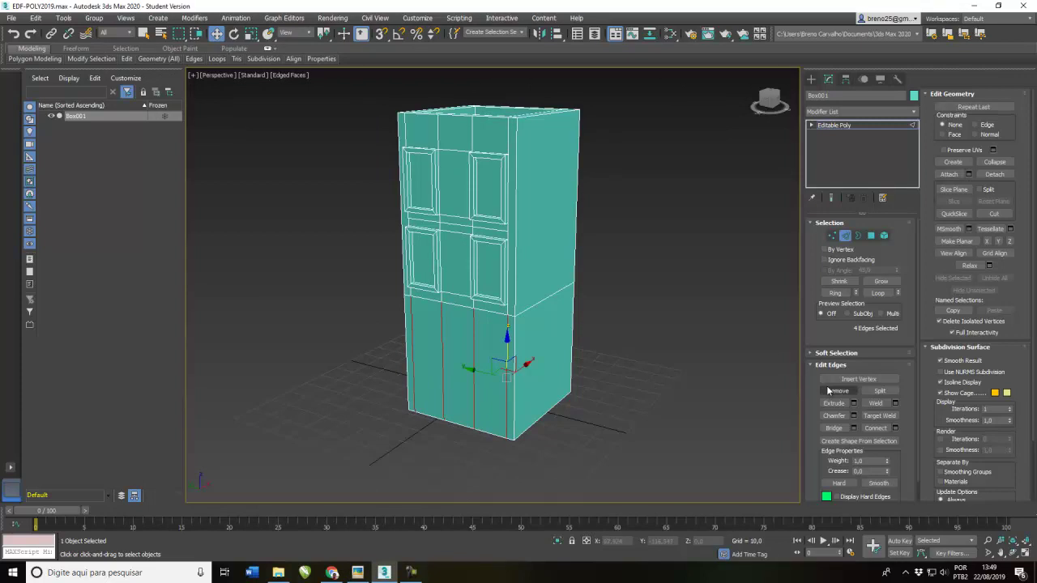
left_click(895, 428)
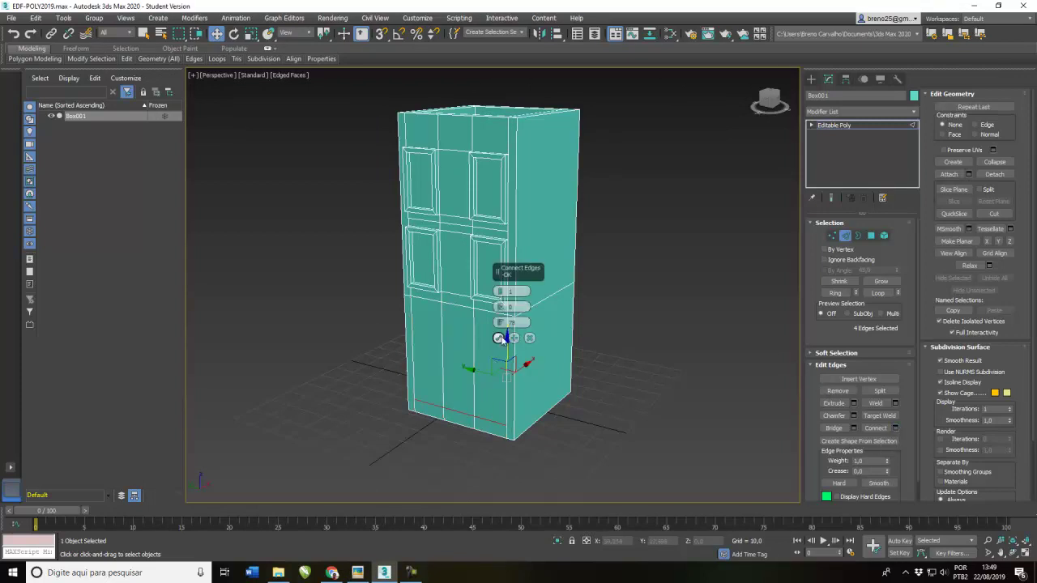
left_click_drag(499, 322, 515, 570)
left_click(357, 571)
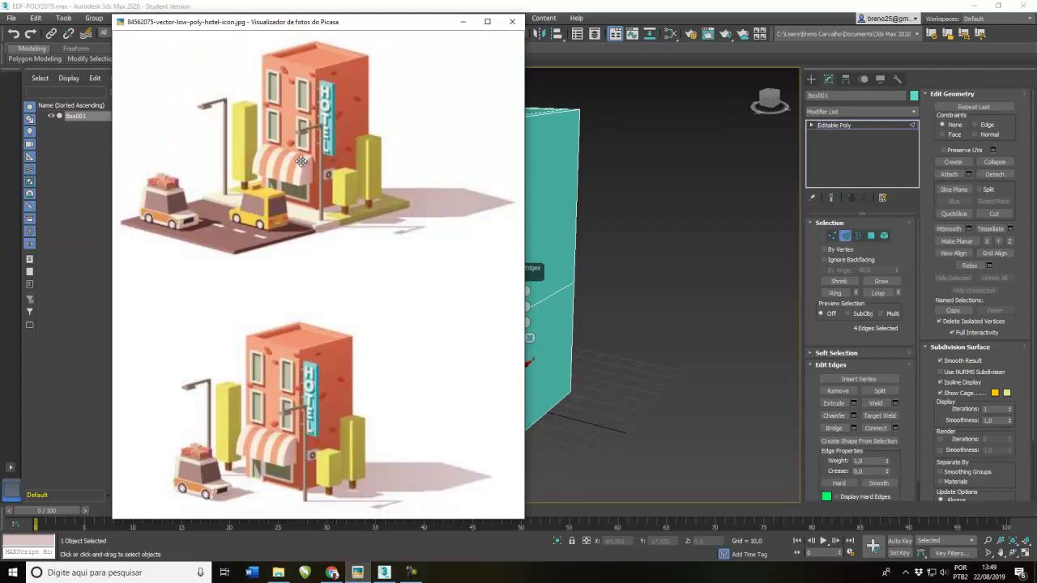
left_click(666, 11)
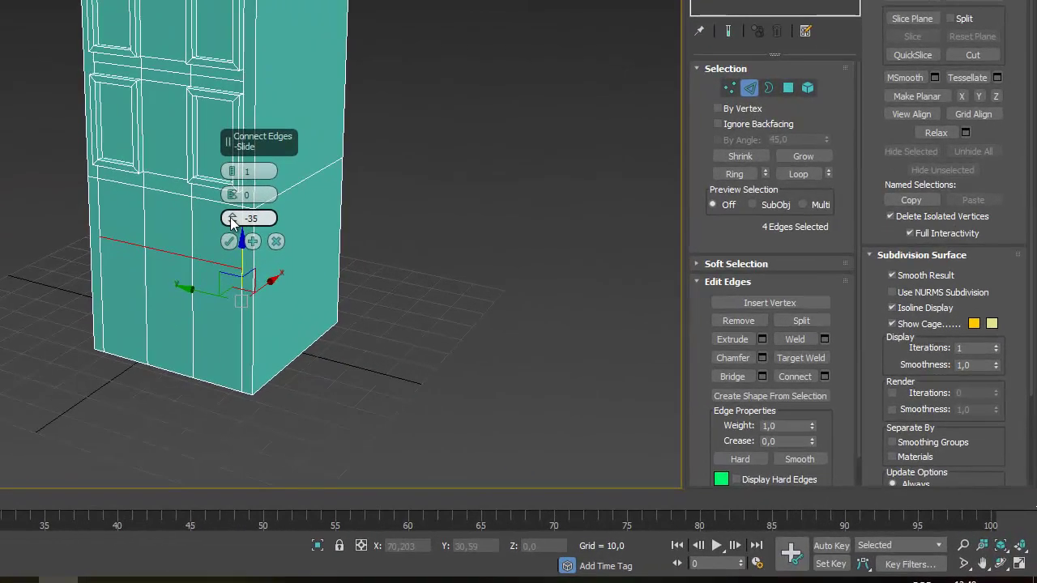
left_click_drag(500, 323, 499, 339)
left_click_drag(230, 240, 241, 131)
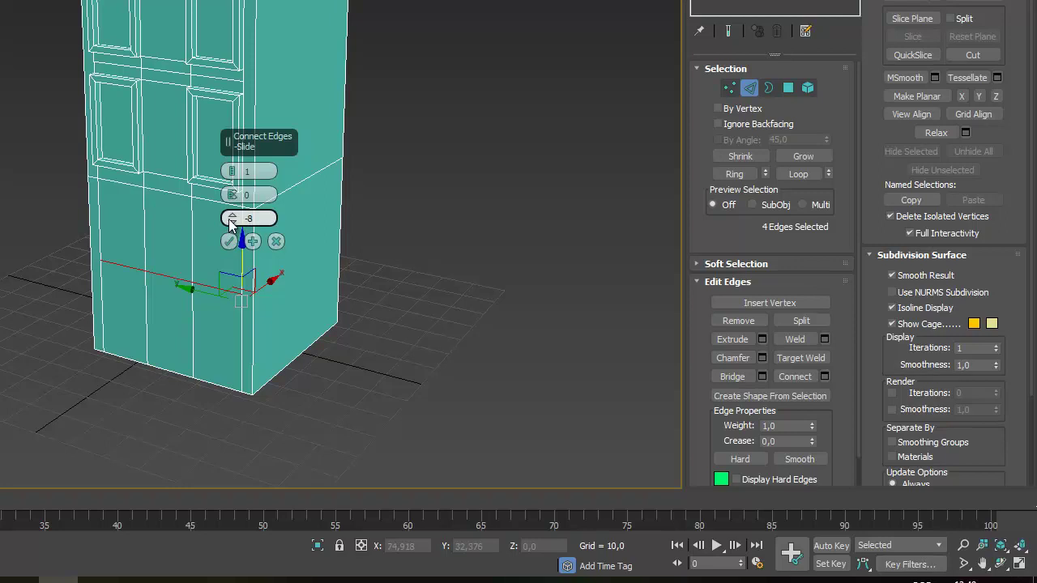
left_click_drag(232, 221, 230, 234)
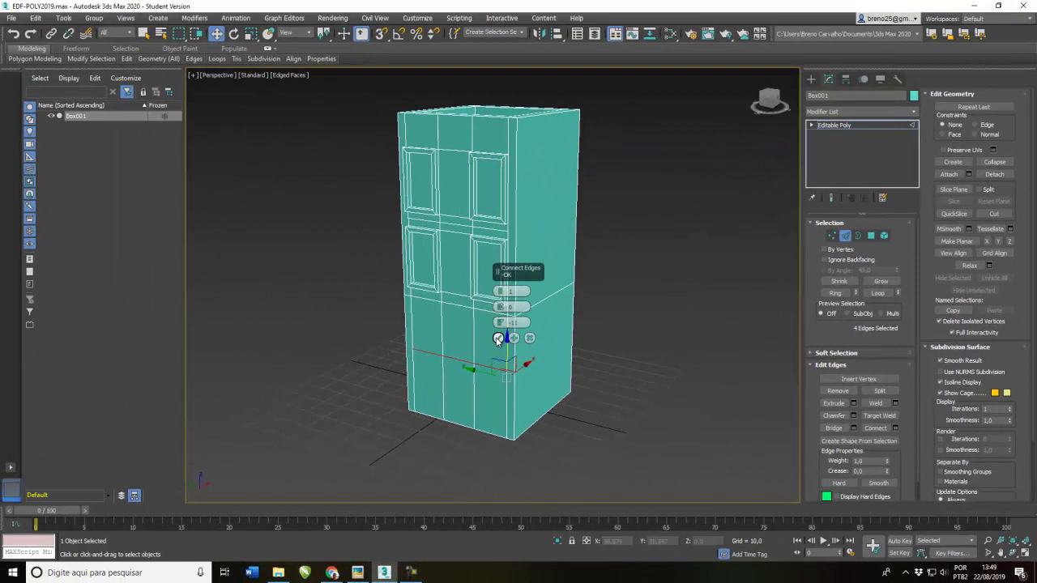
left_click(498, 339)
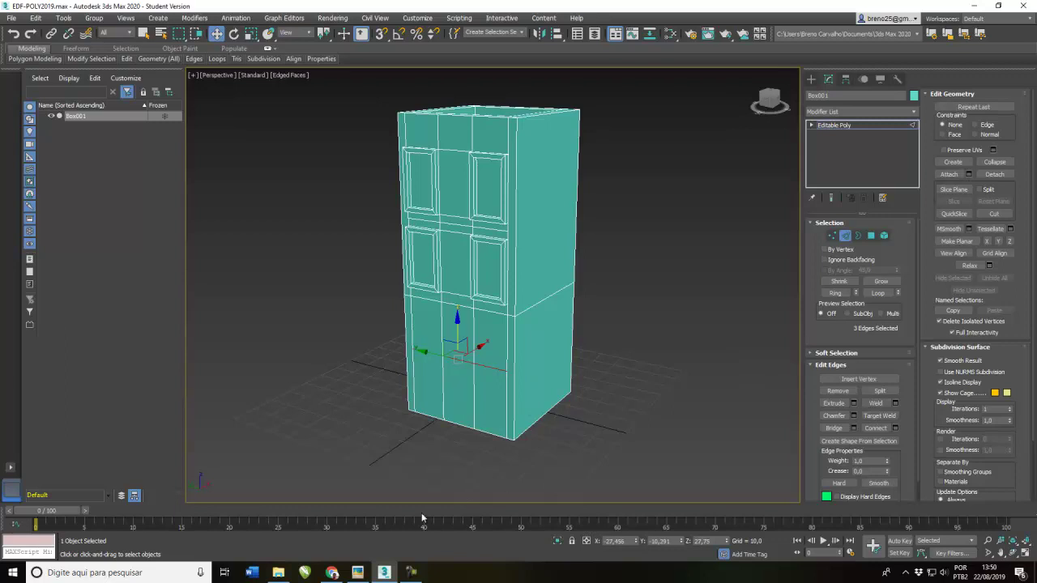
- Consult the hotel reference image and connect the three right-hand vertical edges below the entrance line with 1 segment, sliding it near the ground
left_click(357, 572)
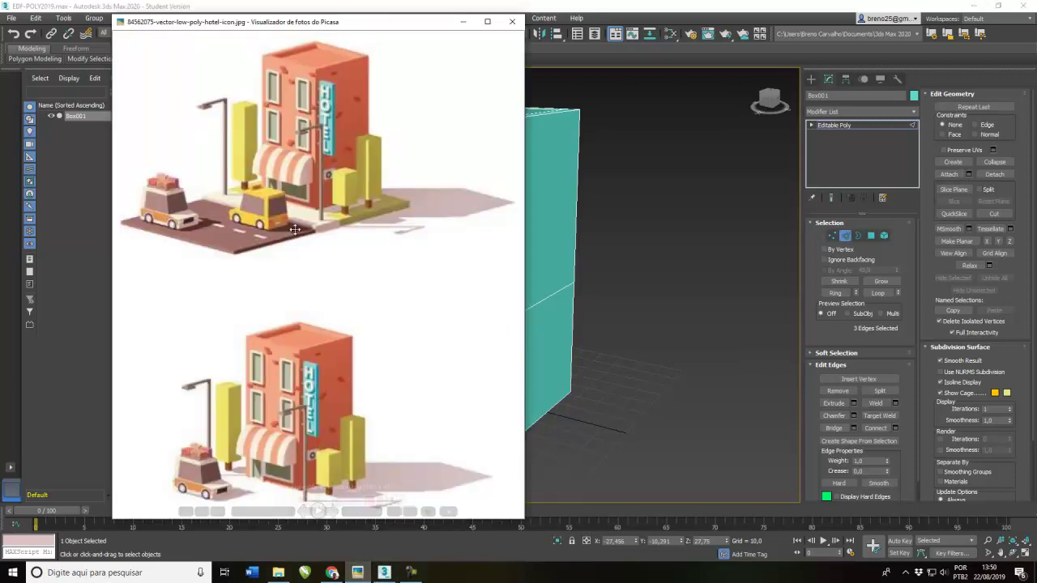
mouse_move(271, 438)
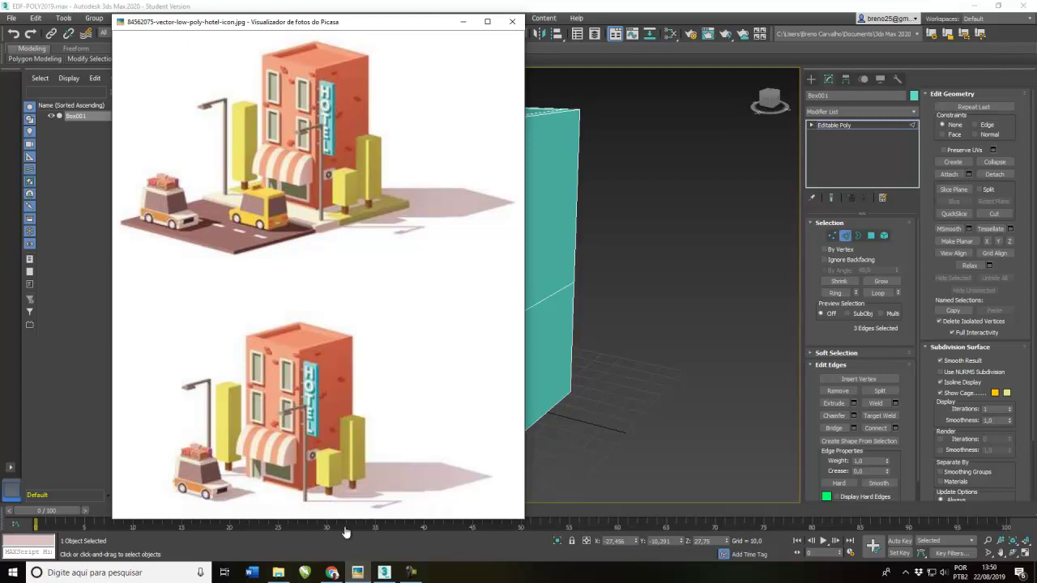
left_click(384, 572)
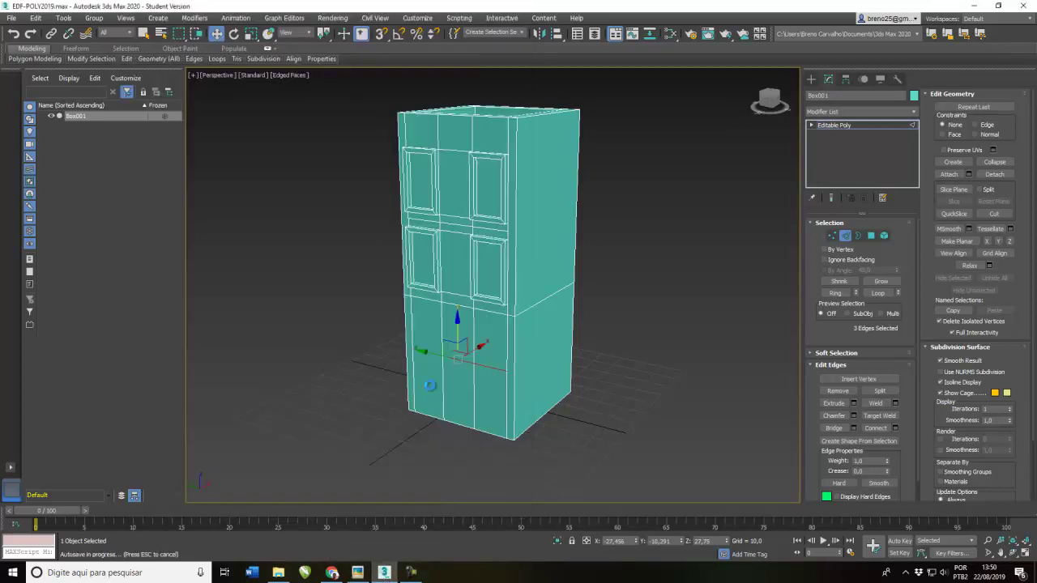
left_click(503, 404)
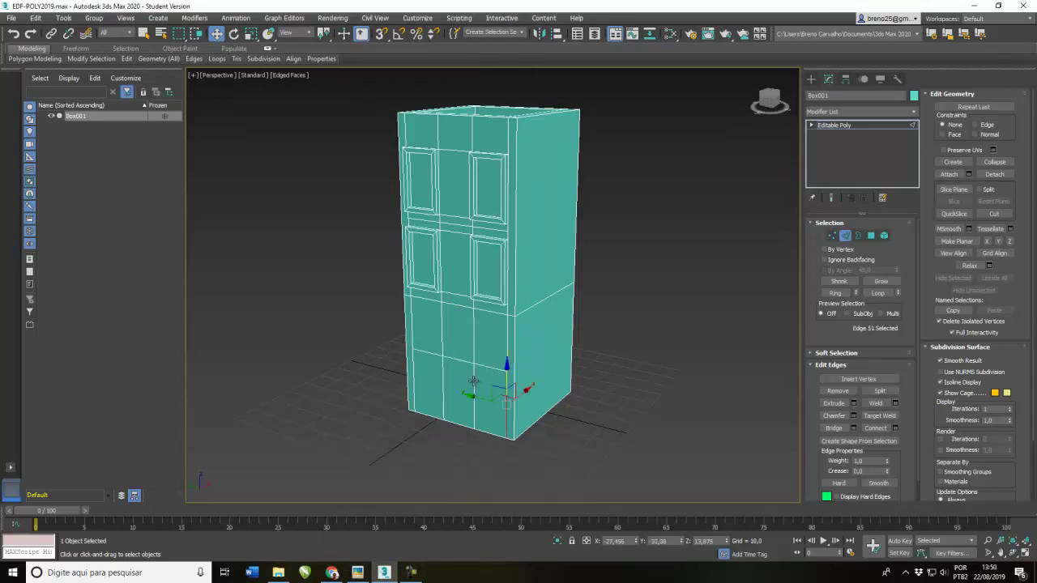
left_click(474, 383, "ctrl")
left_click(443, 375, "ctrl")
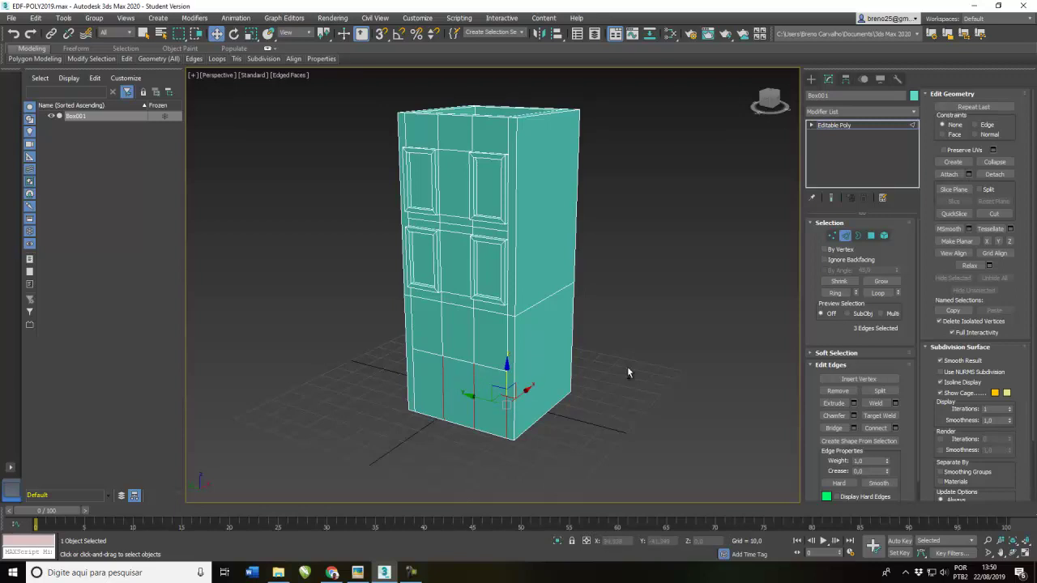
left_click(895, 428)
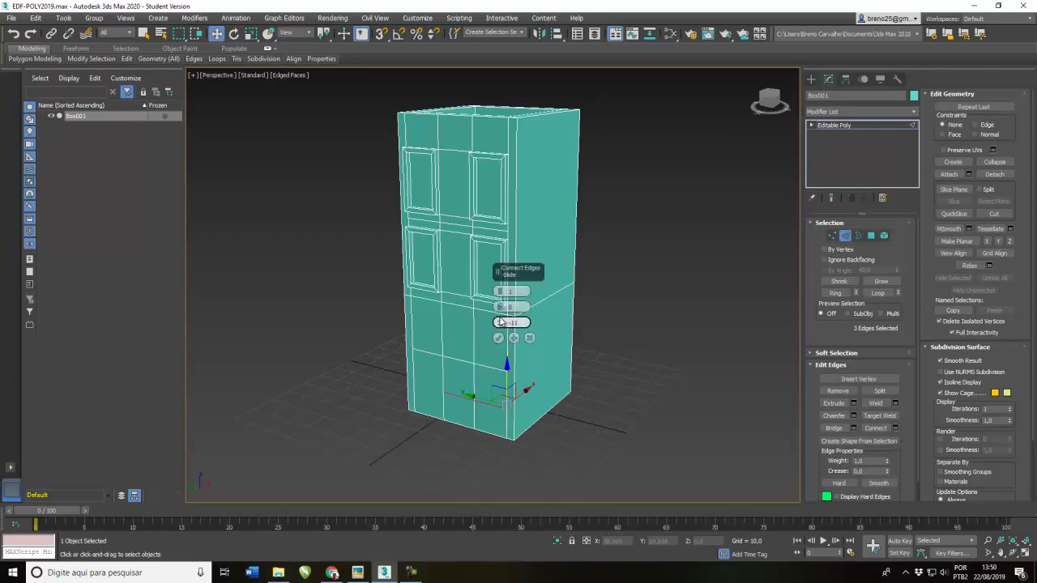
left_click_drag(499, 322, 509, 446)
left_click(498, 337)
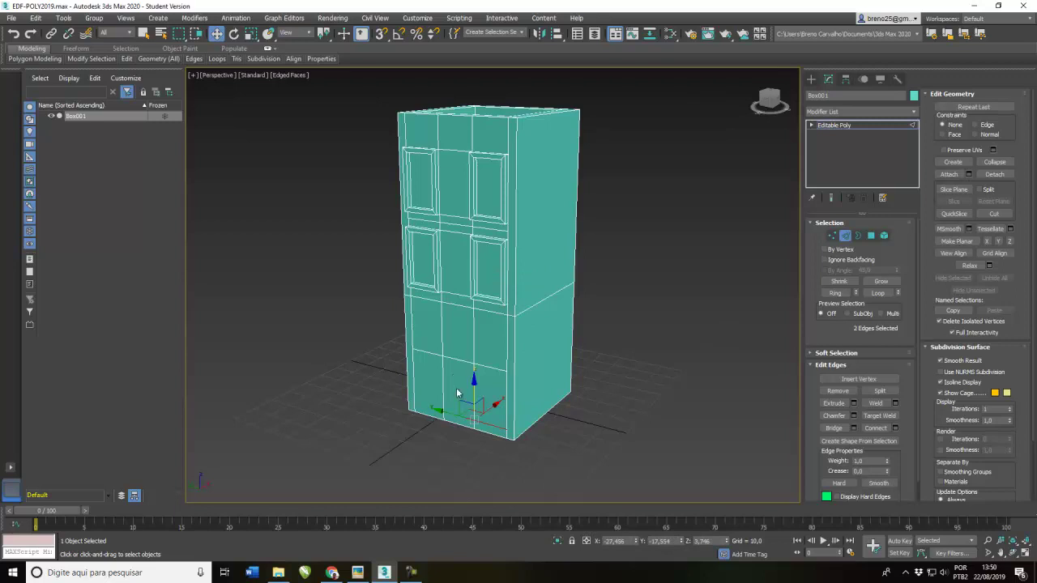
- Remove the middle vertical edge between the entrance line and the new low edge to form one wide shop-window polygon, checking the reference image
scroll(456, 393, "up", 3)
scroll(463, 317, "down", 1)
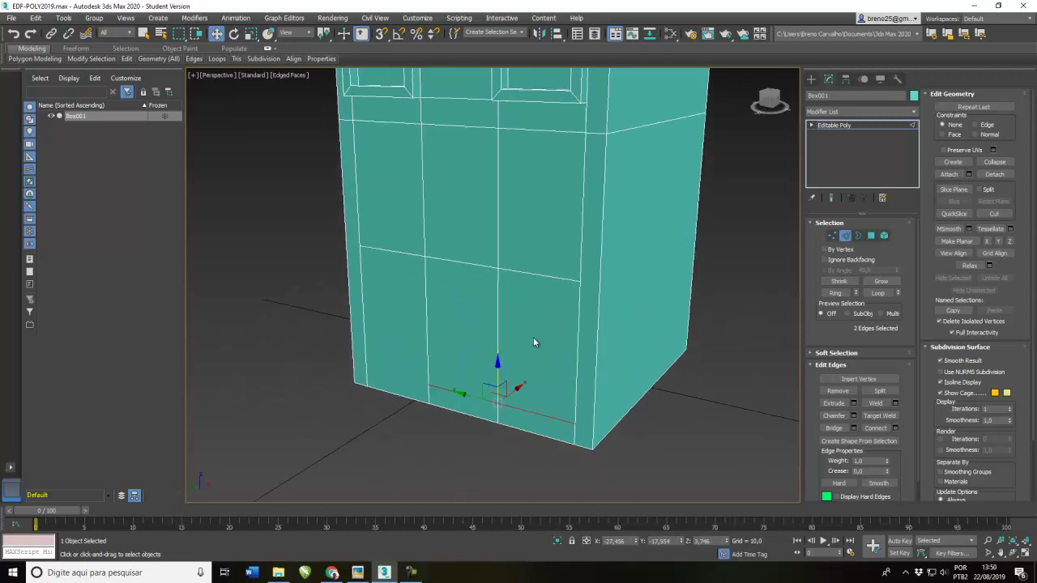
left_click(497, 301)
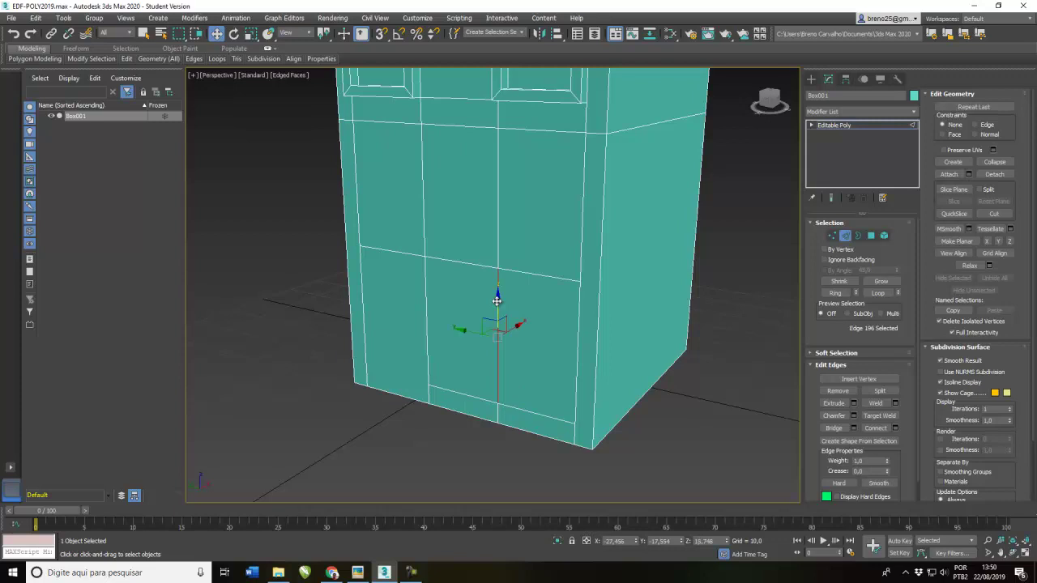
left_click(357, 572)
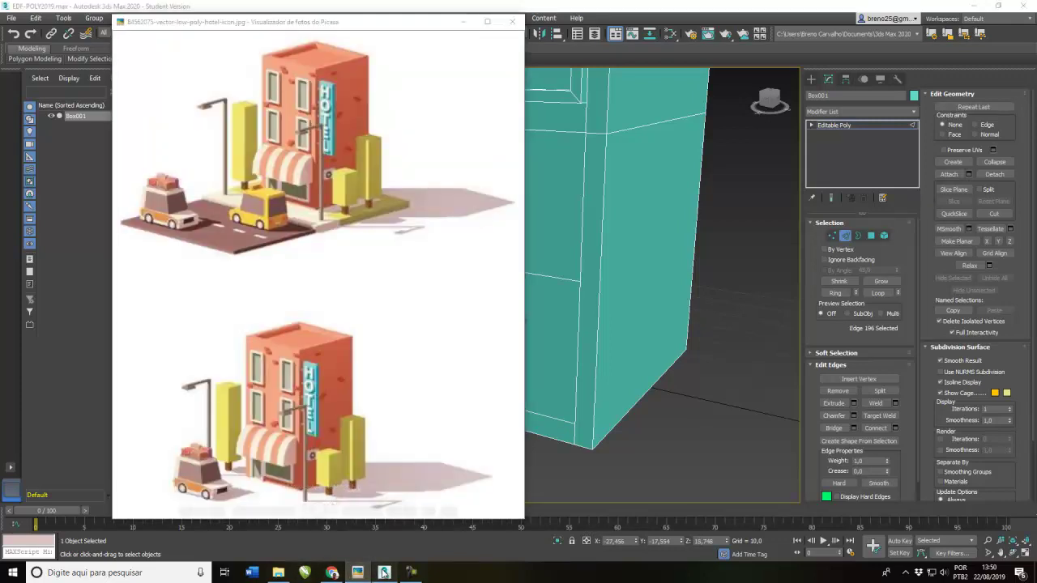
left_click(384, 572)
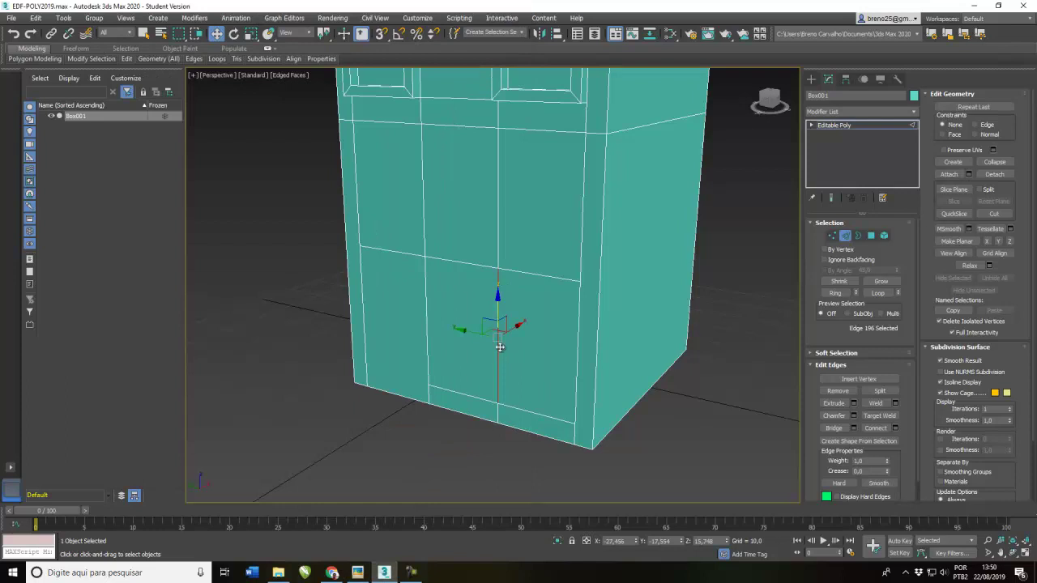
left_click(834, 392)
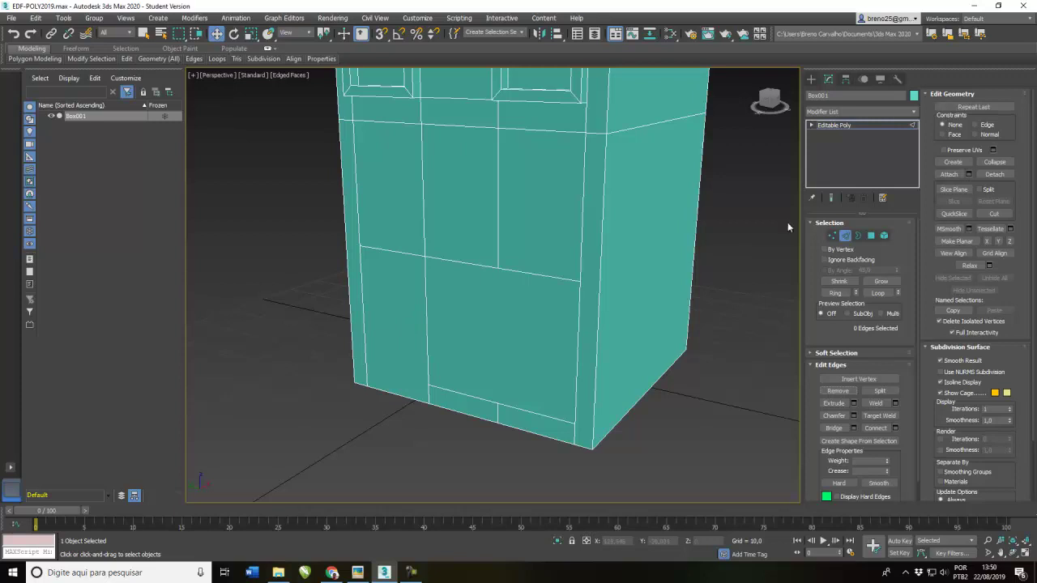
- Inset the wide ground-floor window polygon by 1,642 in Polygon mode
left_click(870, 235)
left_click(496, 323)
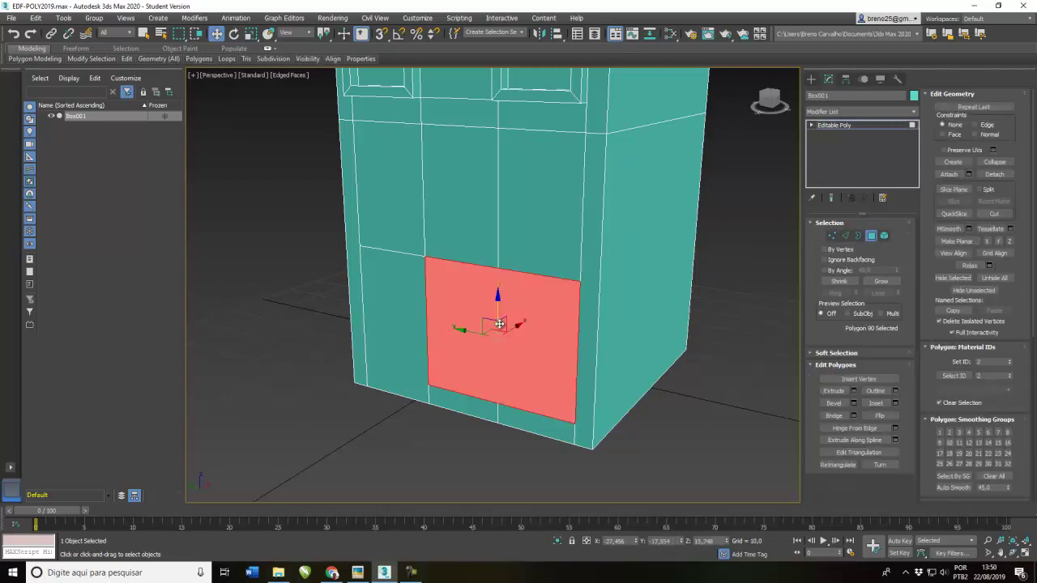
left_click(895, 403)
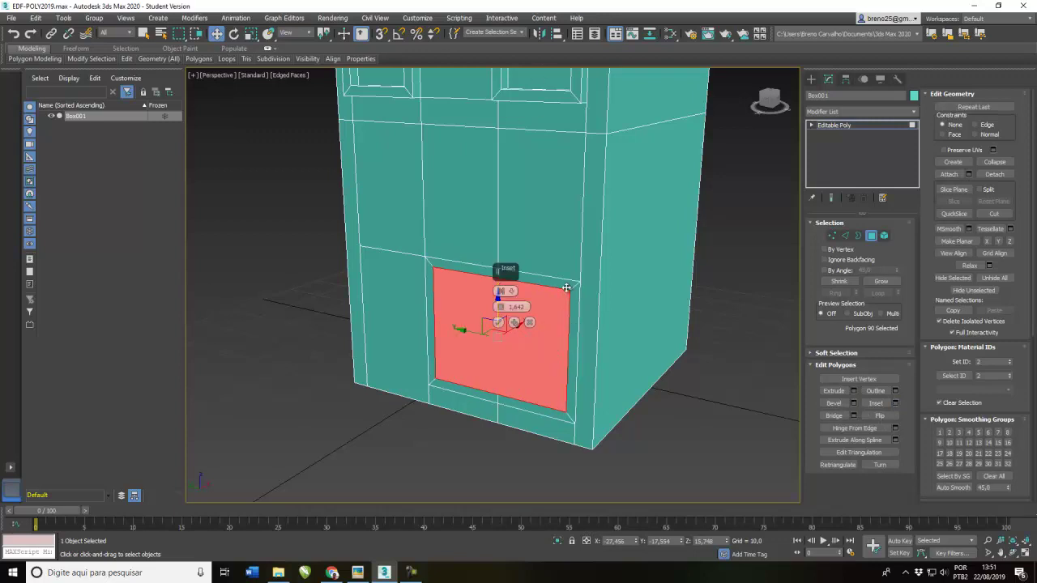
left_click(498, 323)
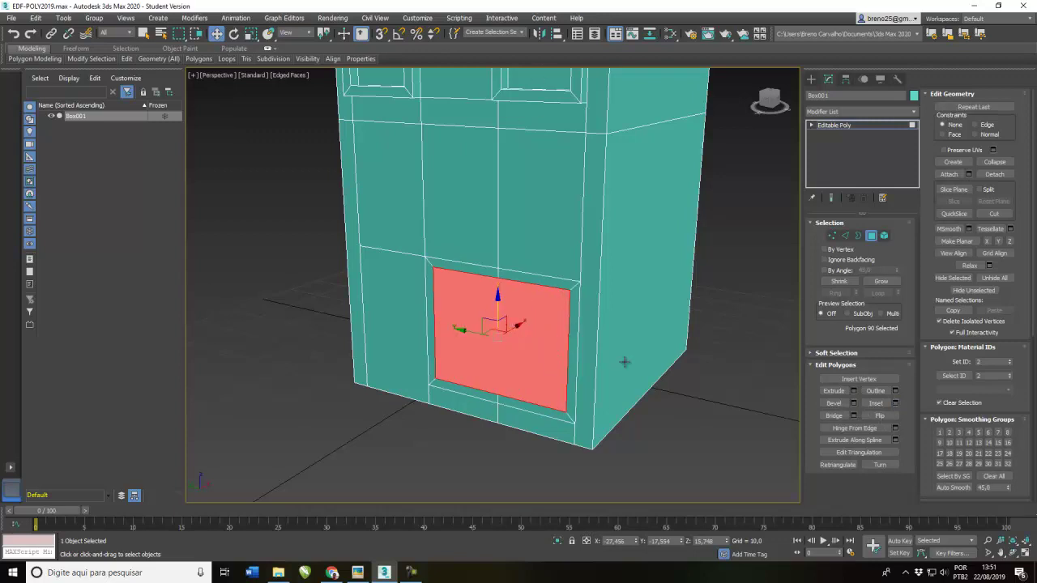
- Select the six border polygons that form the frame around the wide ground-floor window
left_click(551, 281)
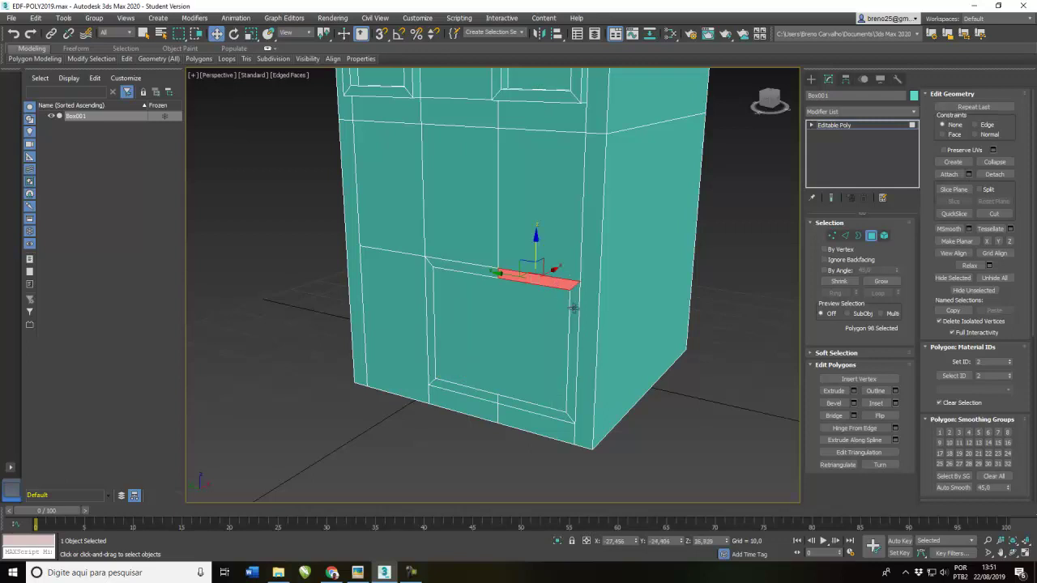
left_click(571, 306, "ctrl")
left_click(446, 268, "ctrl")
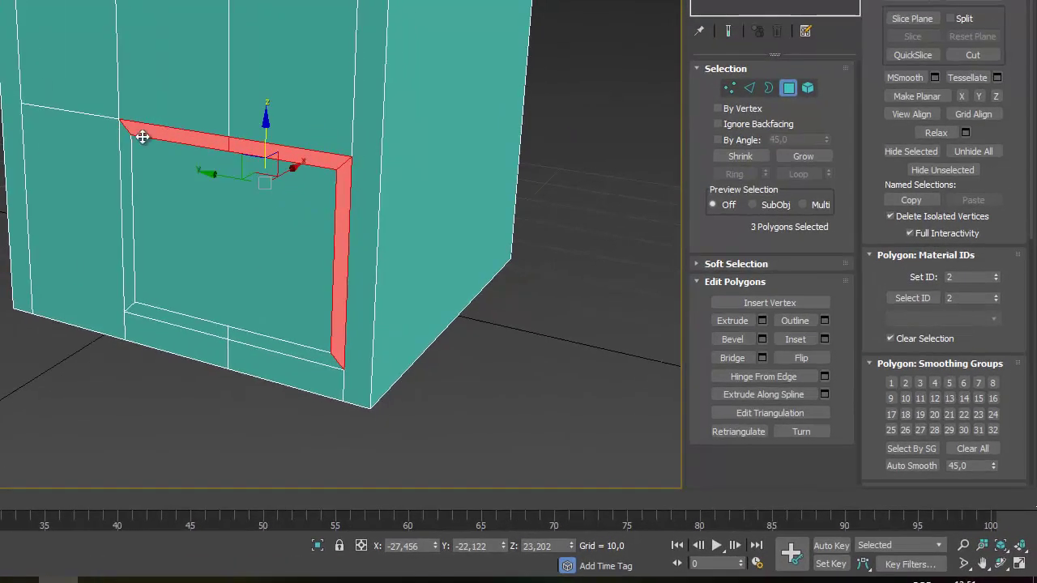
left_click(128, 154, "ctrl")
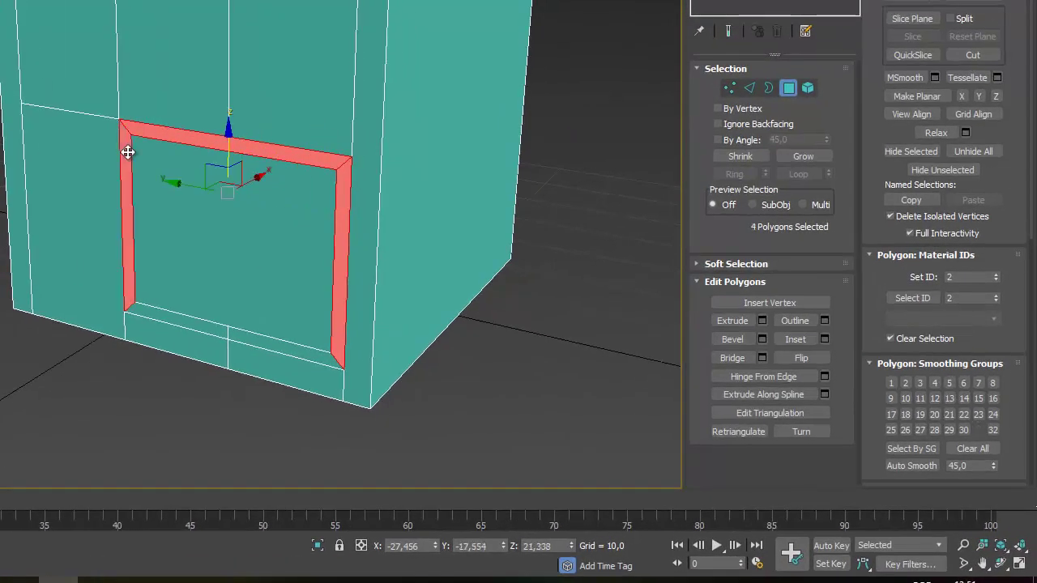
left_click(153, 316, "ctrl")
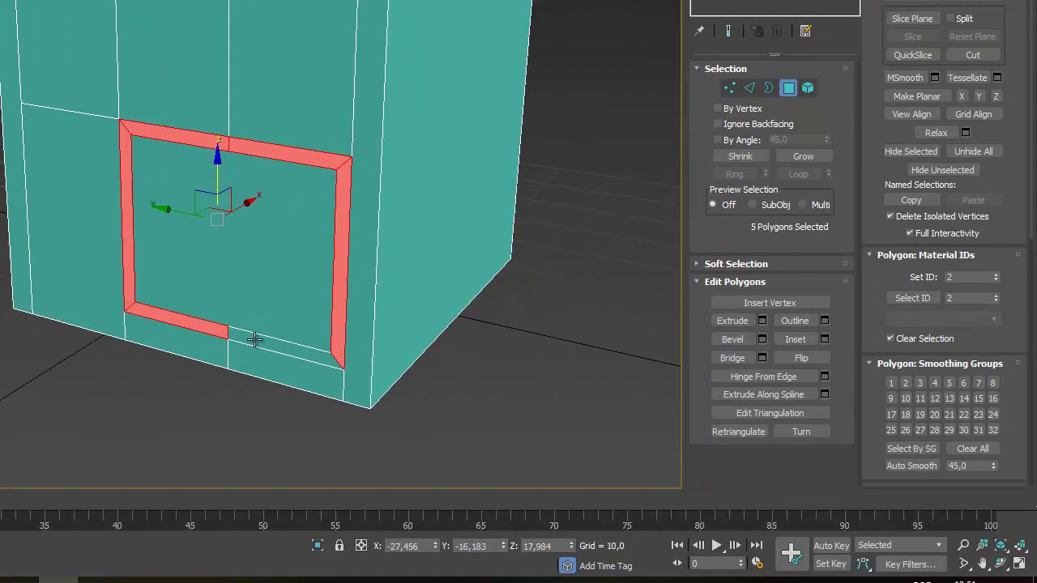
left_click(246, 340, "ctrl")
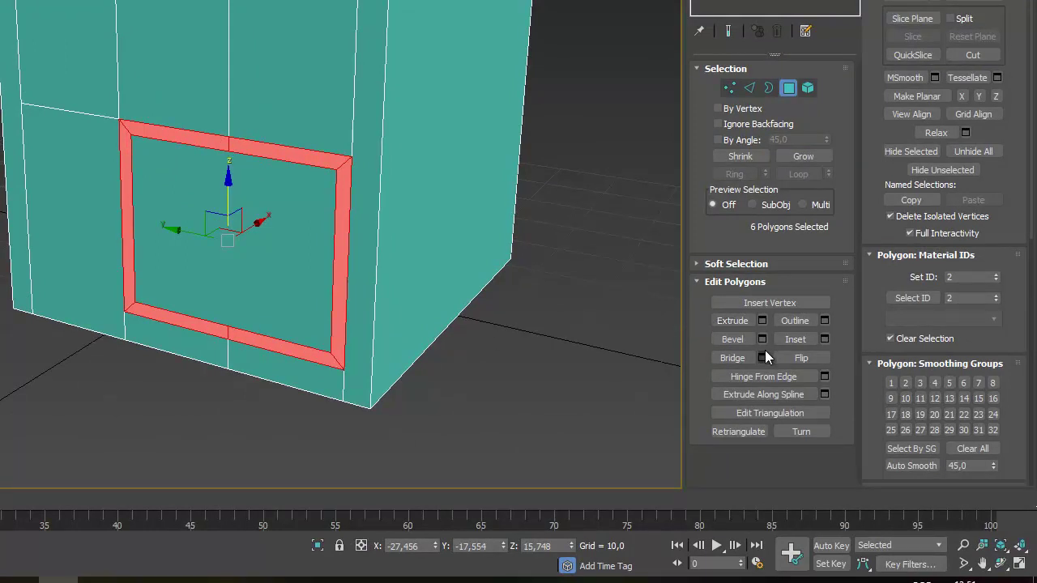
- Extrude the six shop-window frame polygons by 2,0 and inspect the frame from several angles
left_click(762, 321)
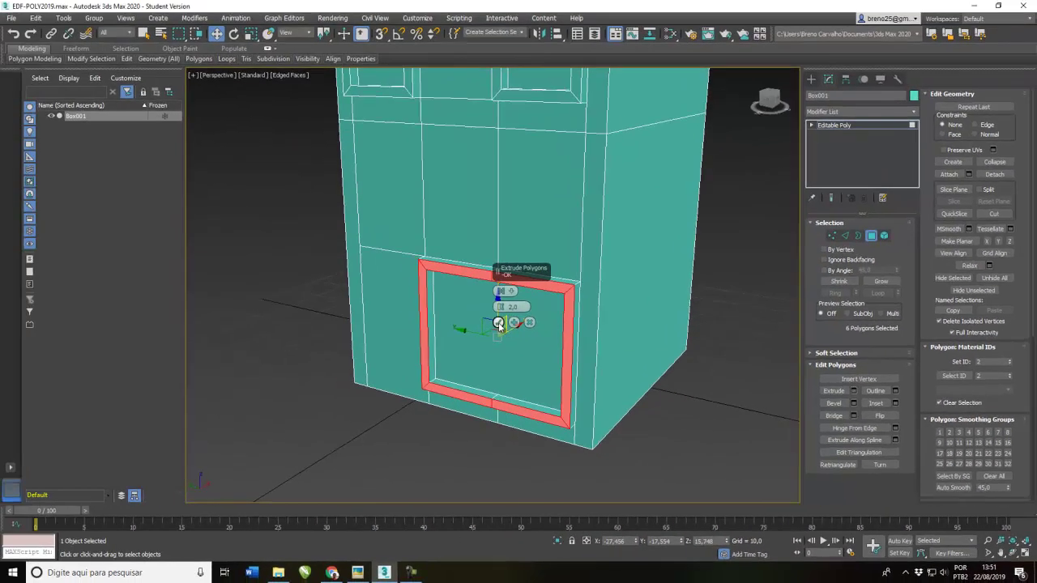
key("Return")
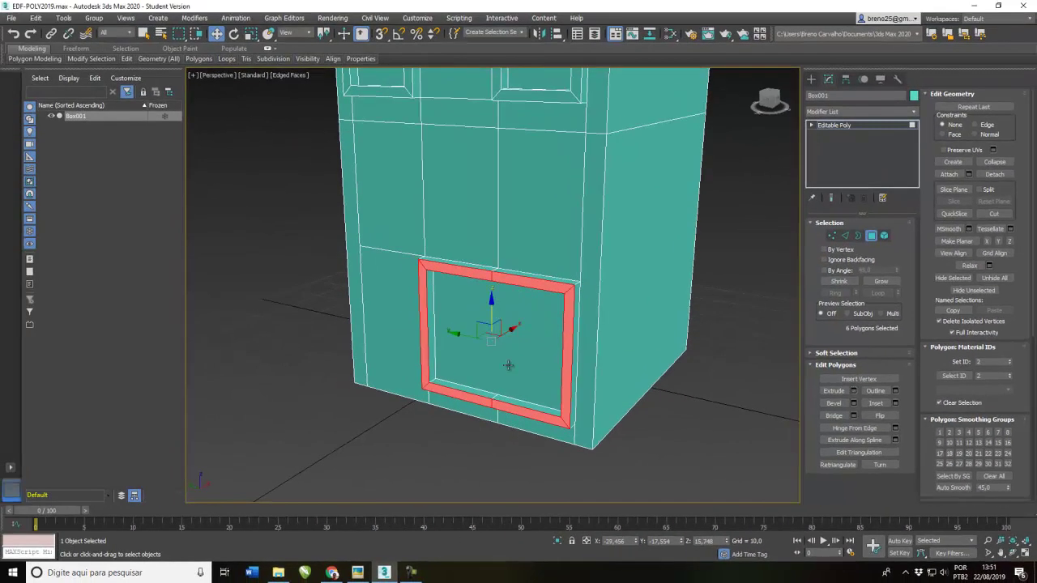
key("z")
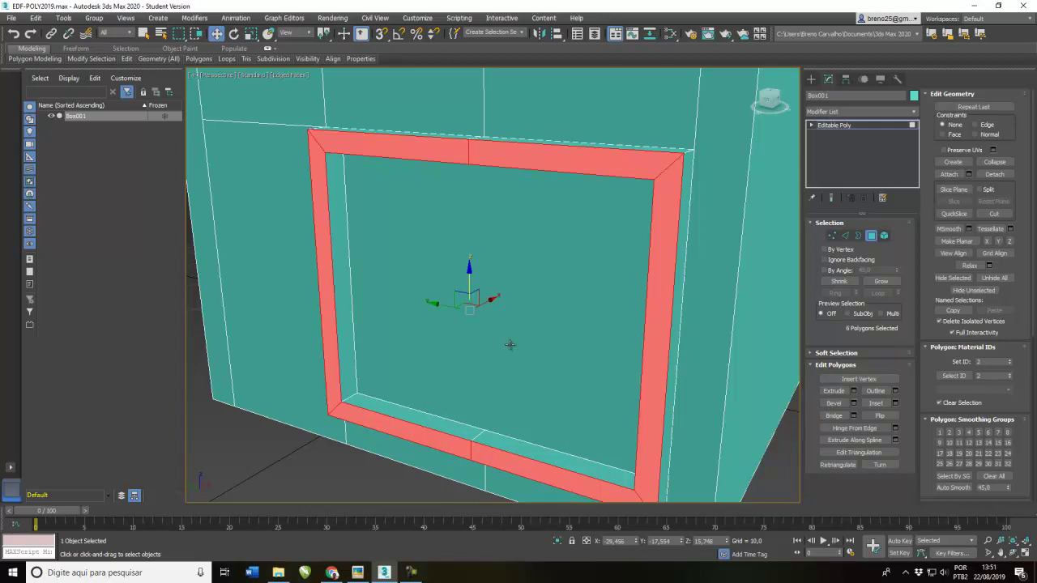
scroll(510, 346, "down", 5)
middle_click_drag(510, 347, 499, 348)
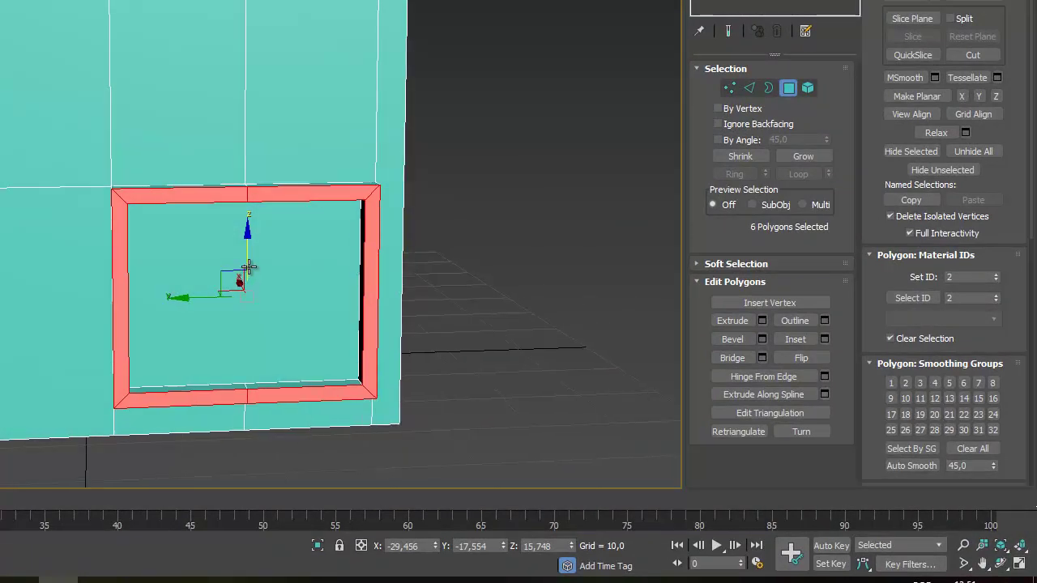
middle_click_drag(208, 280, 262, 234)
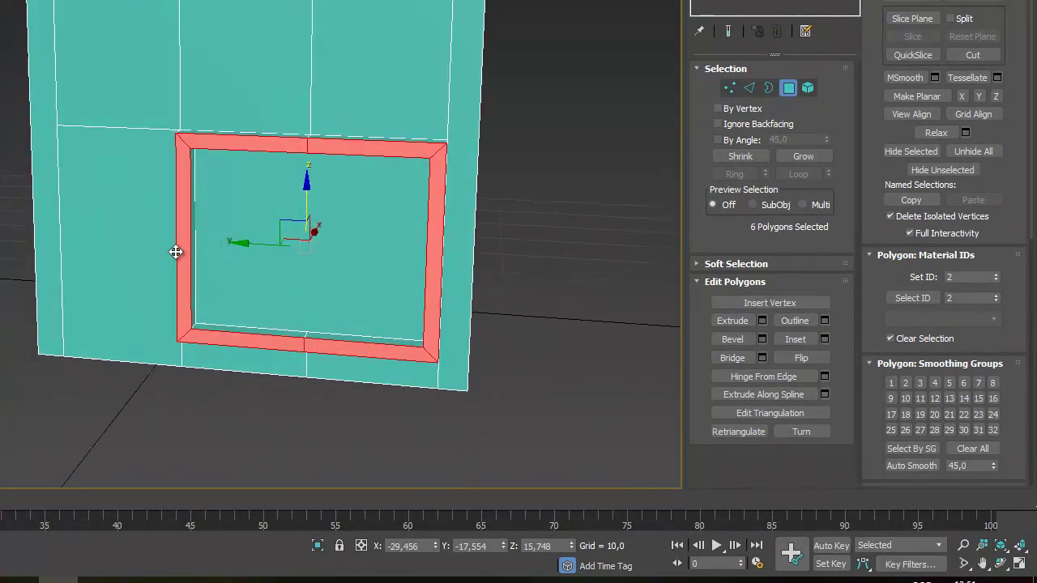
- Inset the tall door polygon beside the ground-floor window by 1,642
left_click(144, 187)
middle_click_drag(158, 259, 171, 250, "alt")
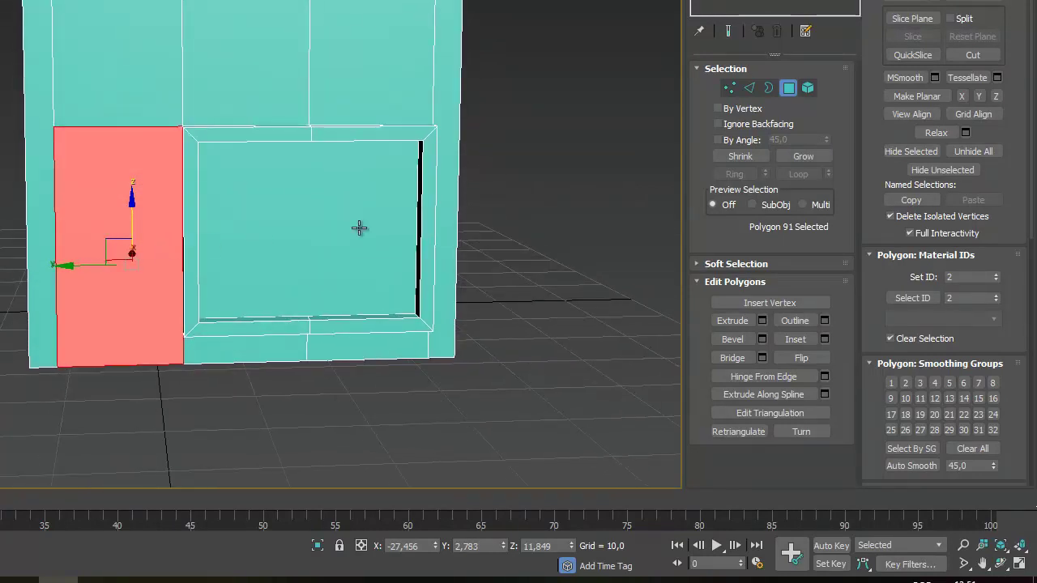
left_click(823, 338)
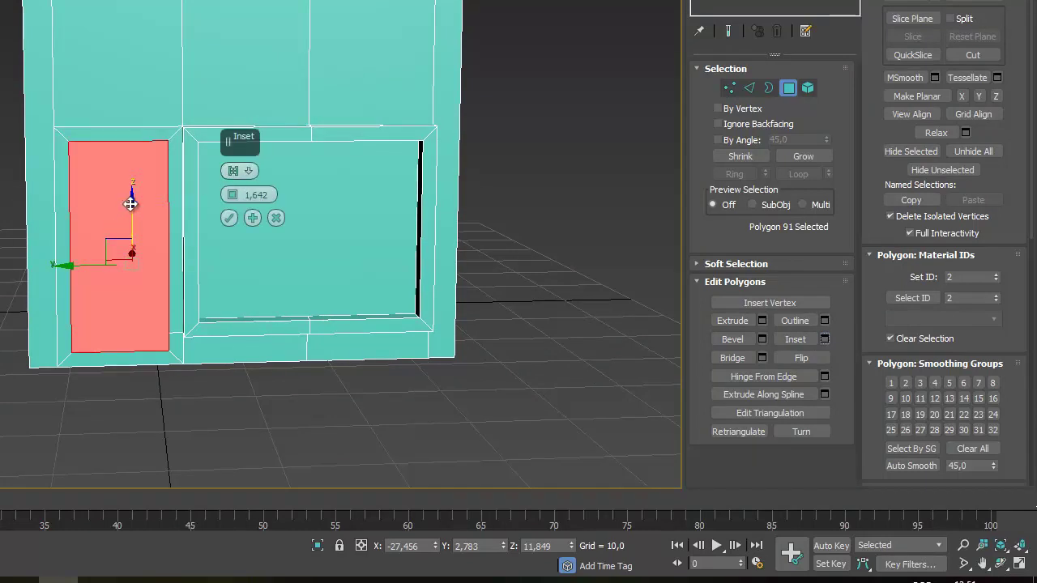
left_click_drag(130, 204, 131, 211)
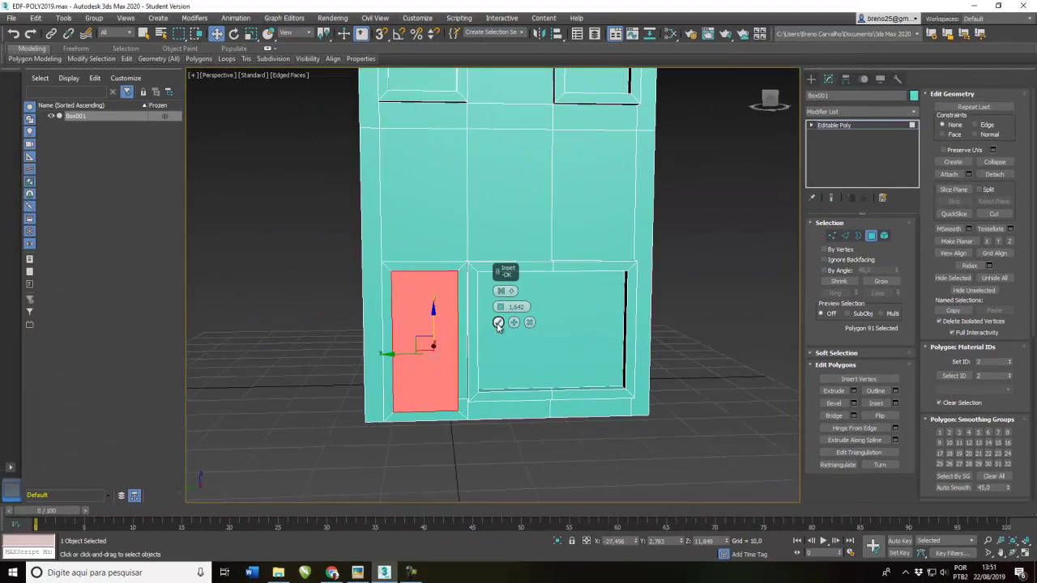
left_click(498, 323)
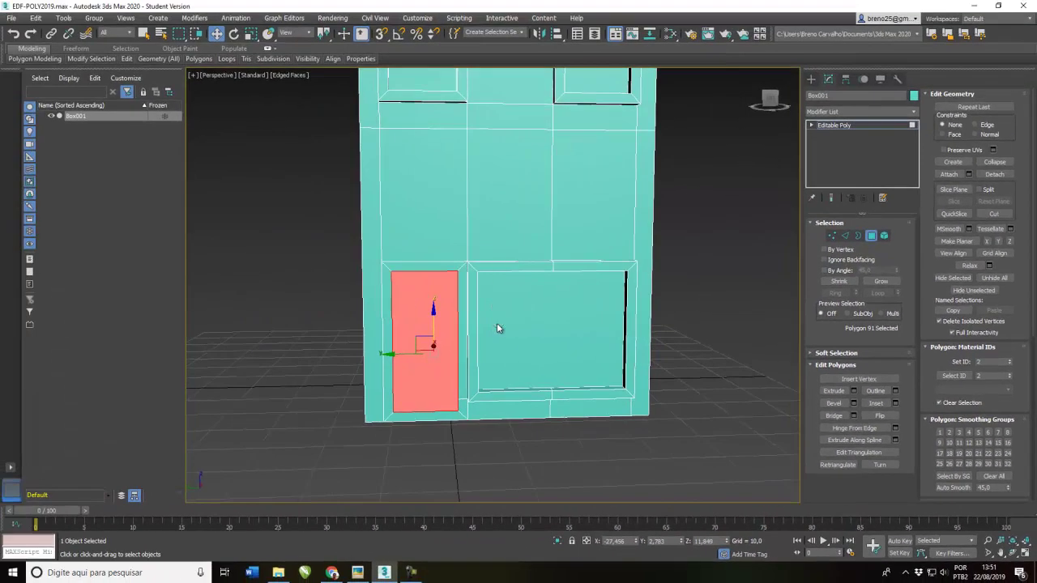
- Lower the bottom edge of the inset door panel in Edge mode to a Z position of about 0,608, just above the ground
left_click(846, 235)
left_click(422, 413)
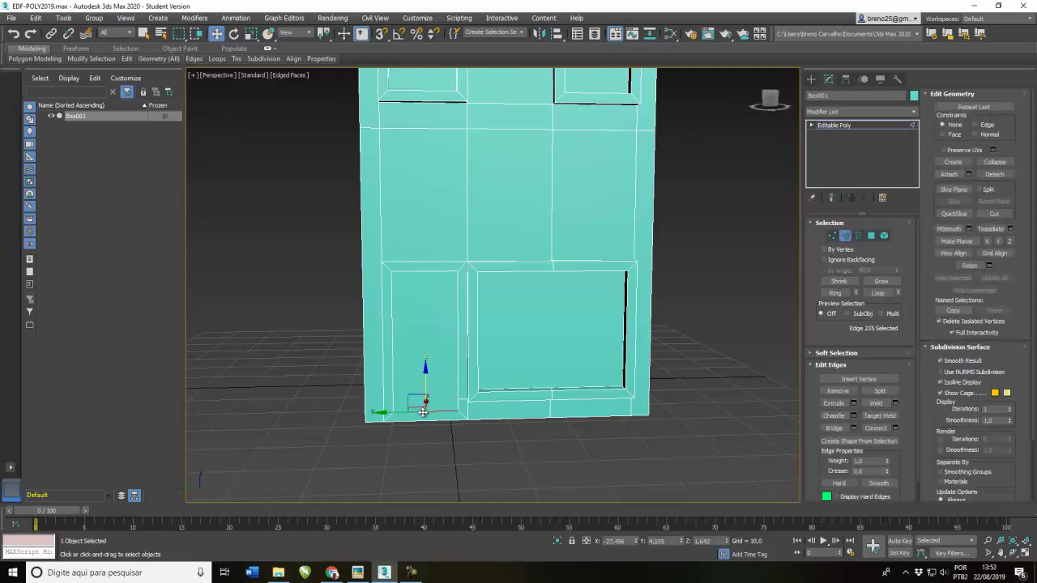
scroll(422, 412, "up", 3)
mouse_move(431, 370)
left_mouse_down()
mouse_move(435, 394)
mouse_move(434, 380)
left_mouse_up()
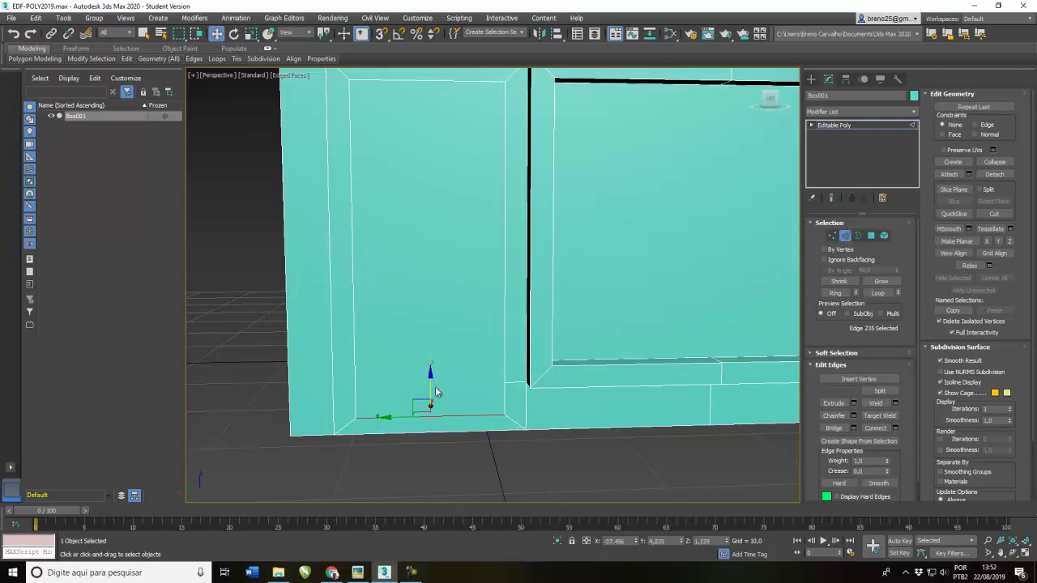
scroll(446, 443, "up", 5)
scroll(447, 340, "down", 5)
middle_click_drag(446, 340, 516, 409)
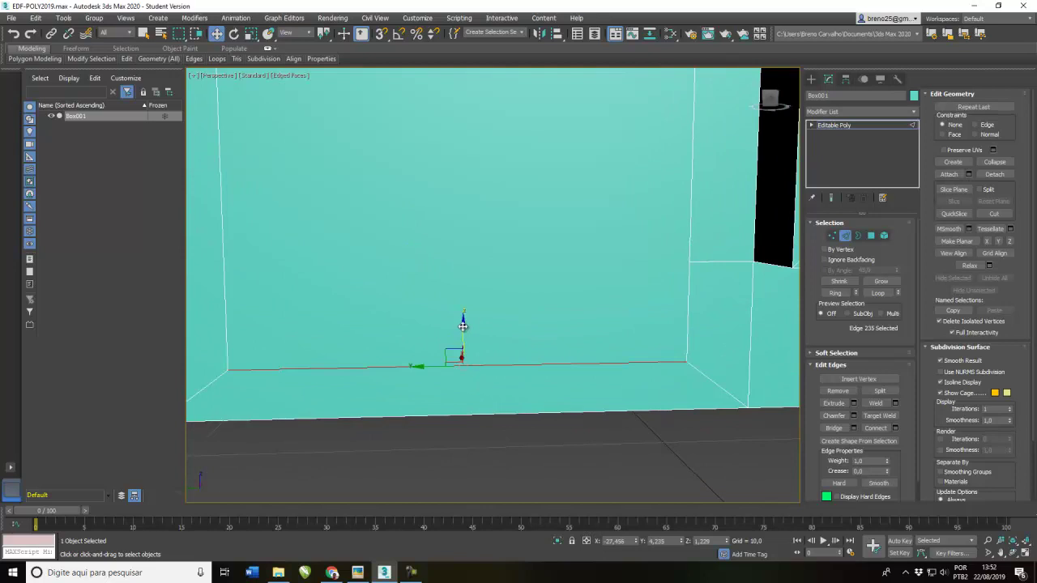
left_click_drag(462, 325, 467, 352)
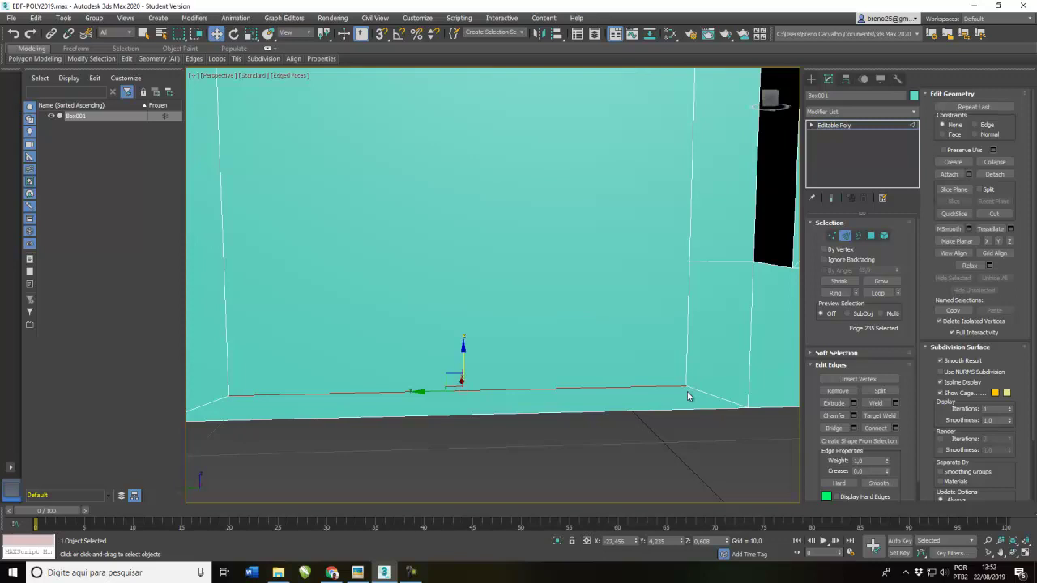
- Cut a vertical edge from each lower corner of the inset door panel down to the building's base edge
right_click(669, 351)
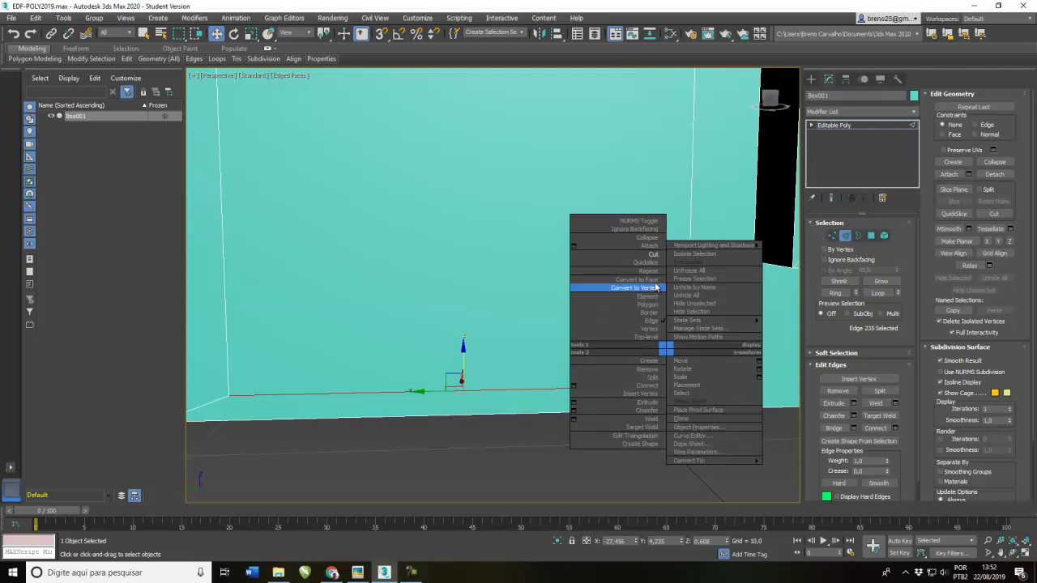
left_click(645, 256)
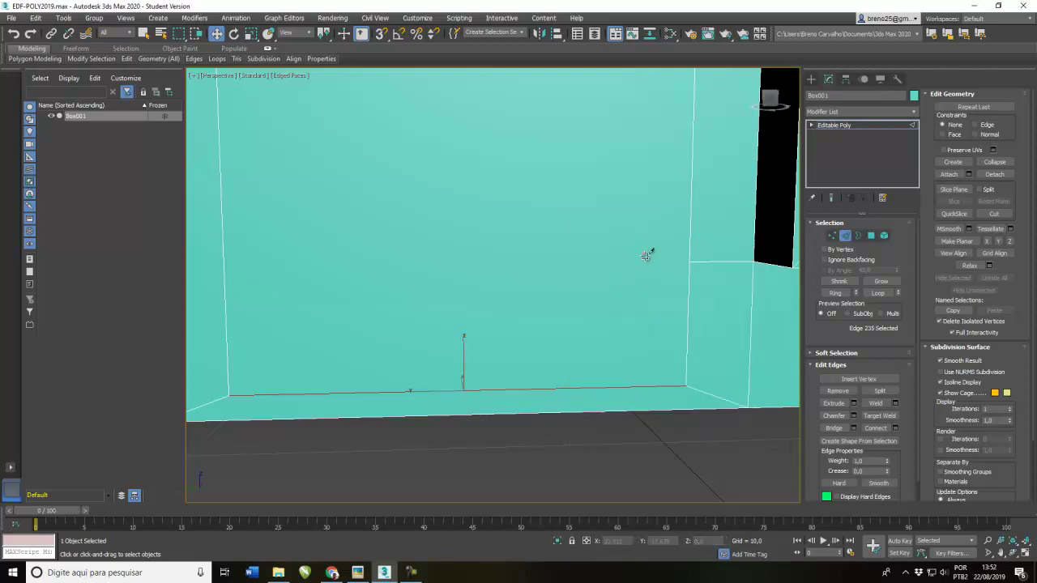
left_click(687, 385)
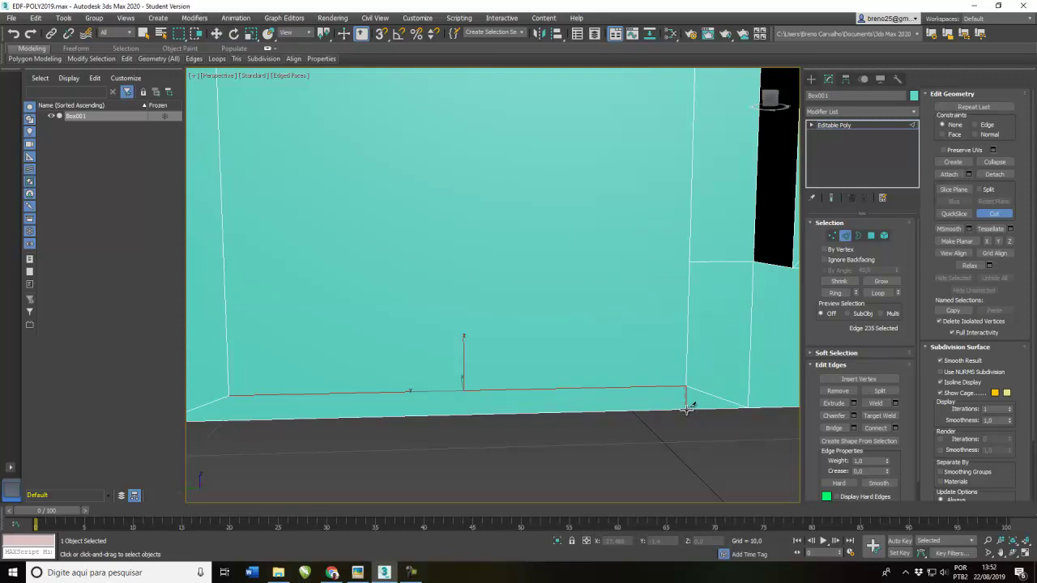
left_click(686, 409)
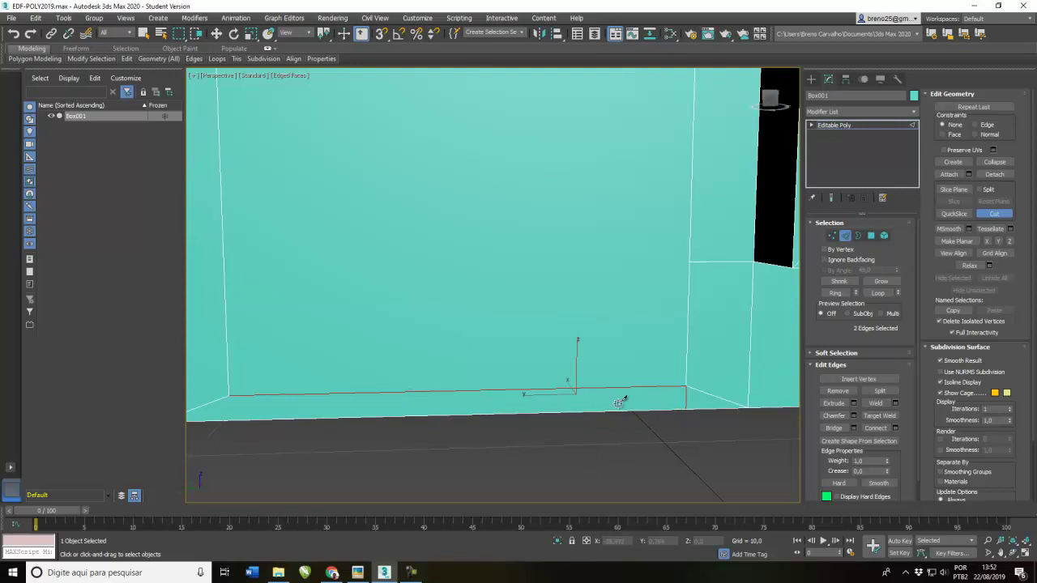
right_click(689, 410)
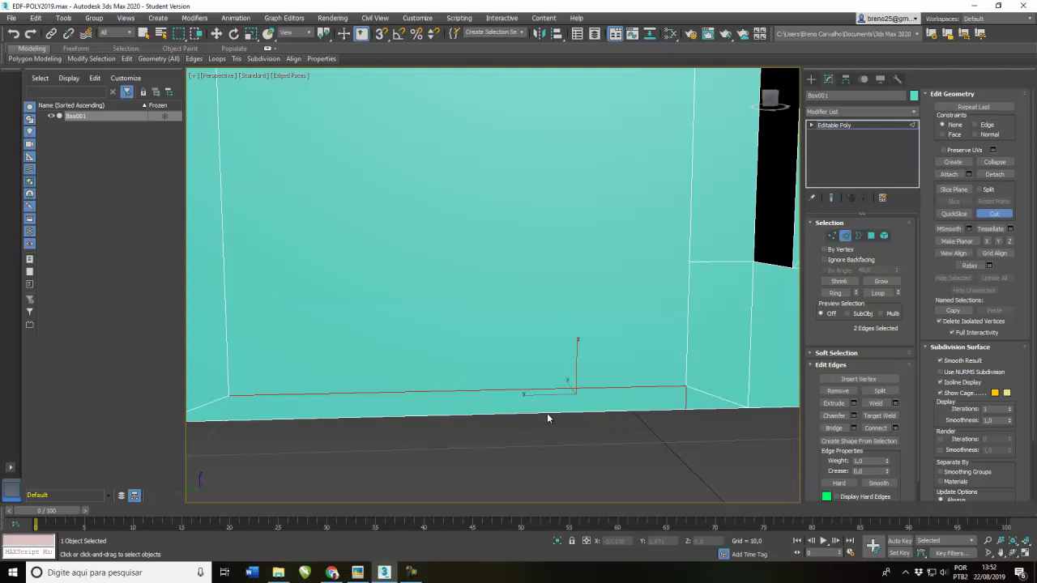
left_click(231, 393)
left_click(229, 419)
left_click(216, 34)
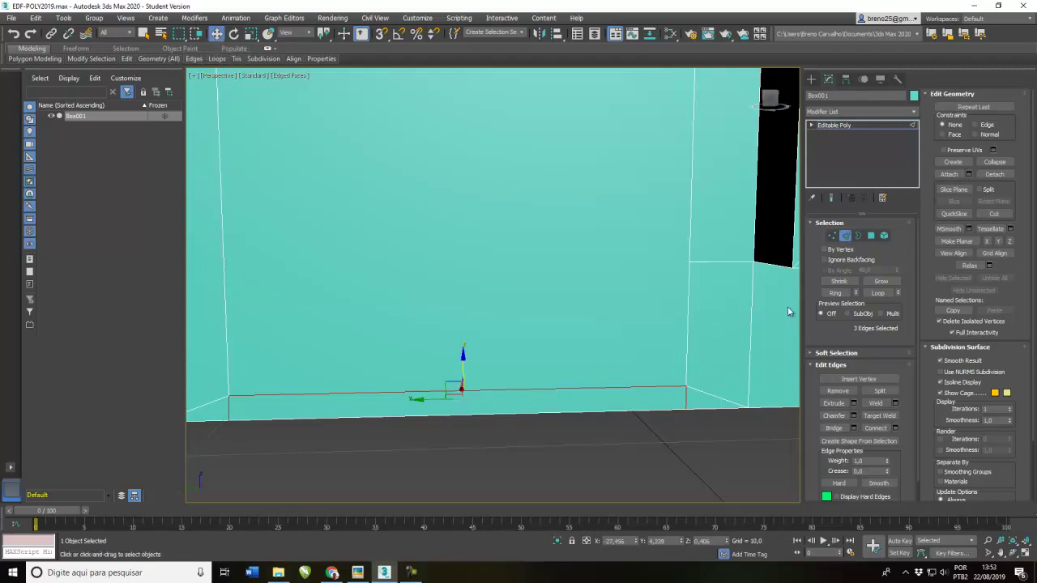
- Remove the door panel's horizontal lower edge and the two diagonal edges at its lower corners
left_click(598, 402)
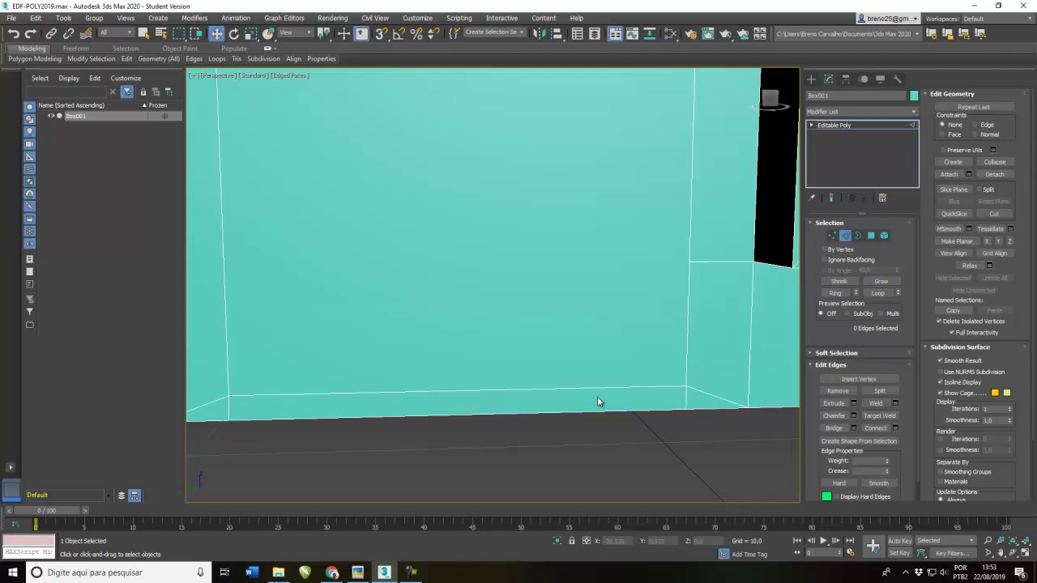
left_click(597, 388)
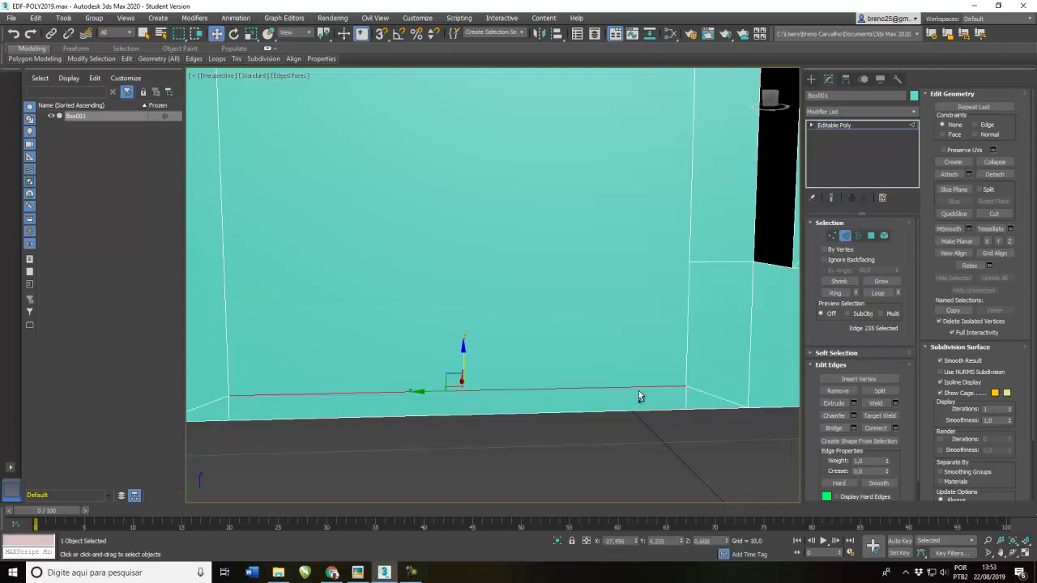
left_click(705, 393, "ctrl")
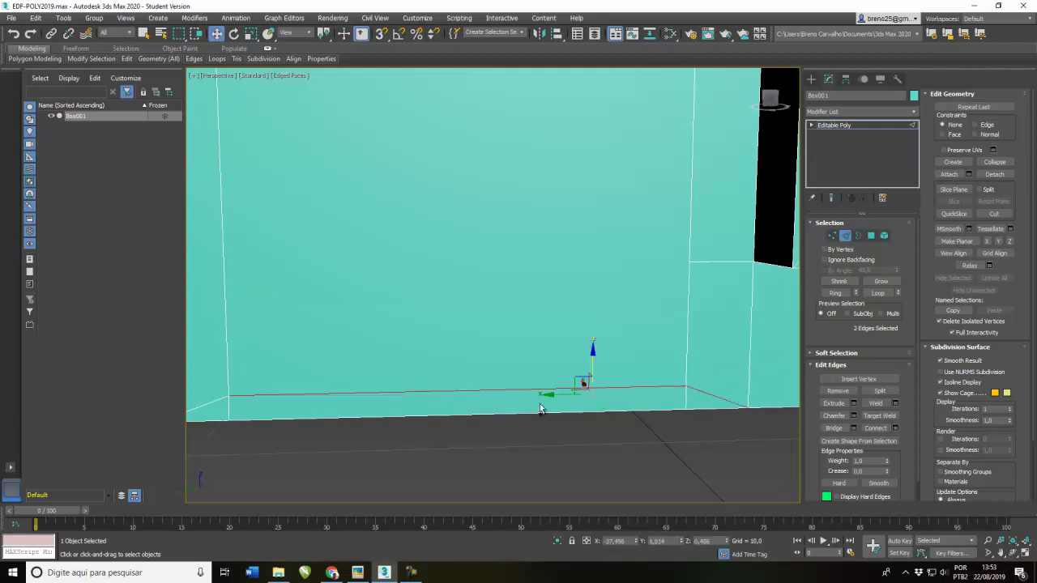
left_click(219, 400, "ctrl")
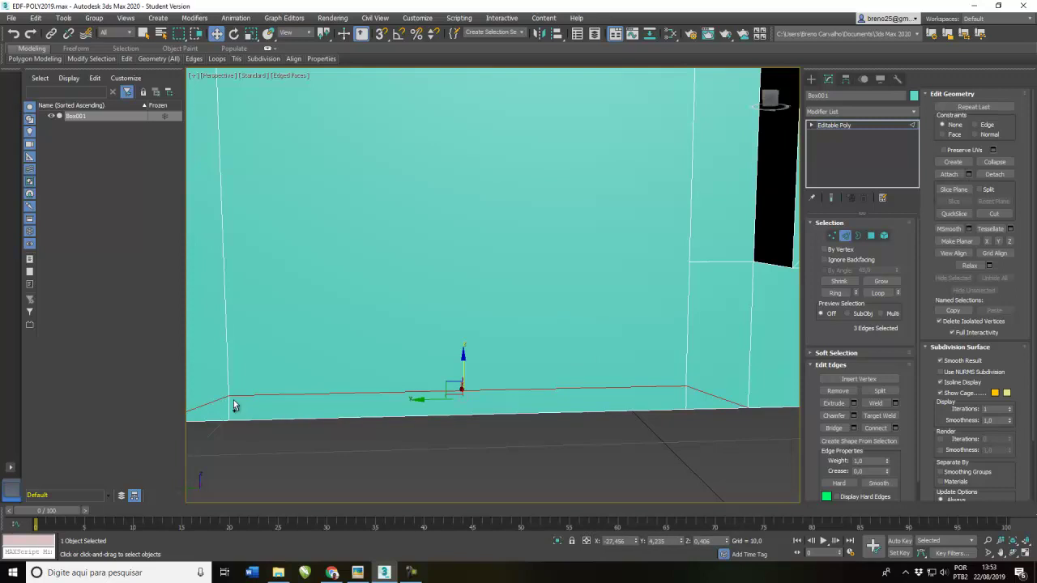
left_click(839, 390)
- Remove the short horizontal edge between the door and the lower corner of the shop-window frame
scroll(474, 384, "down", 3)
scroll(504, 317, "up", 1)
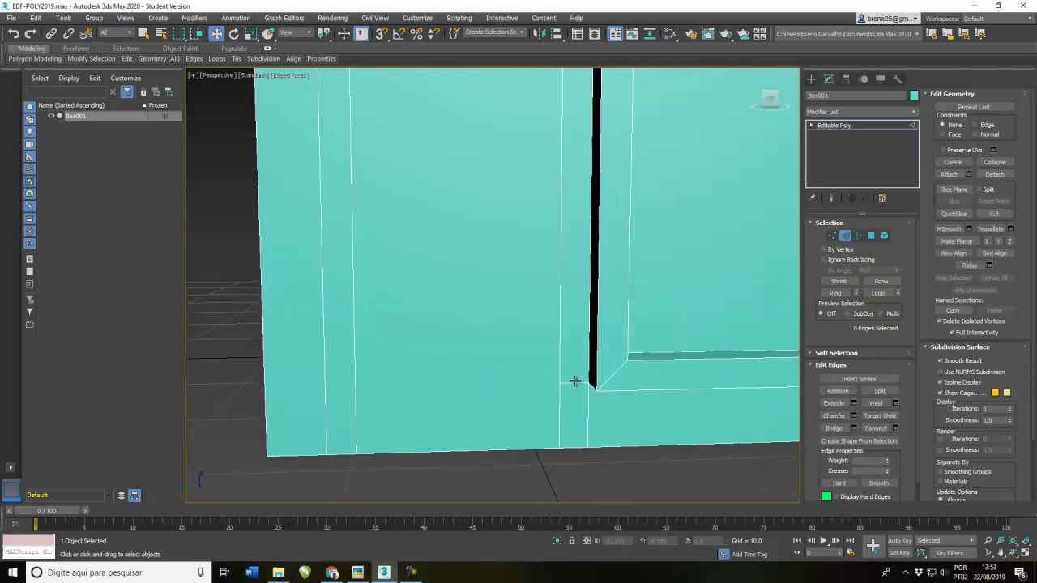
left_click(575, 385)
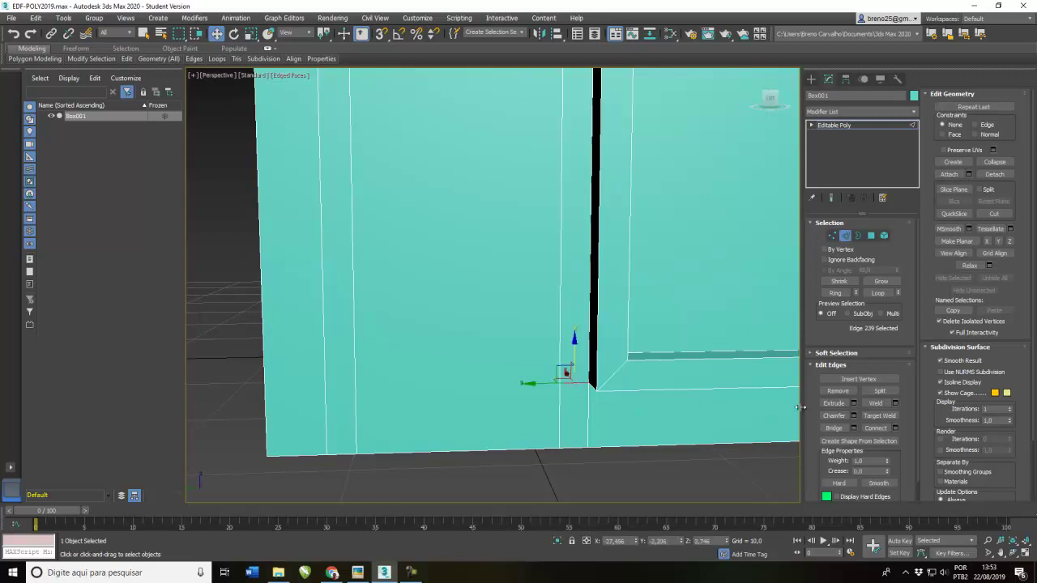
left_click(837, 391)
- Select the three polygons of the door surround in Polygon mode and extrude them by 2,0
middle_click_drag(413, 345, 431, 321, "alt")
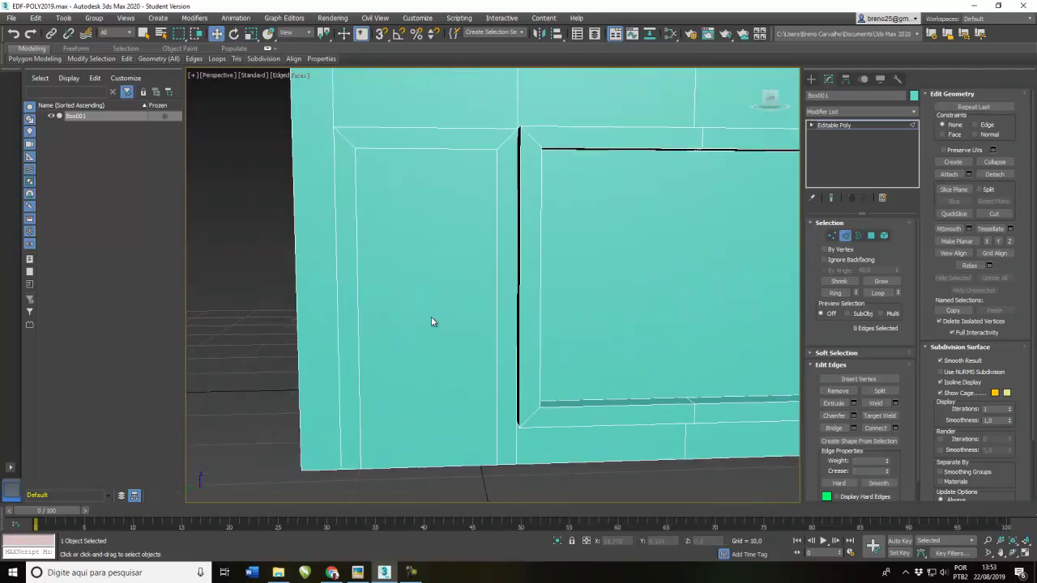
left_click(871, 234)
left_click(468, 138)
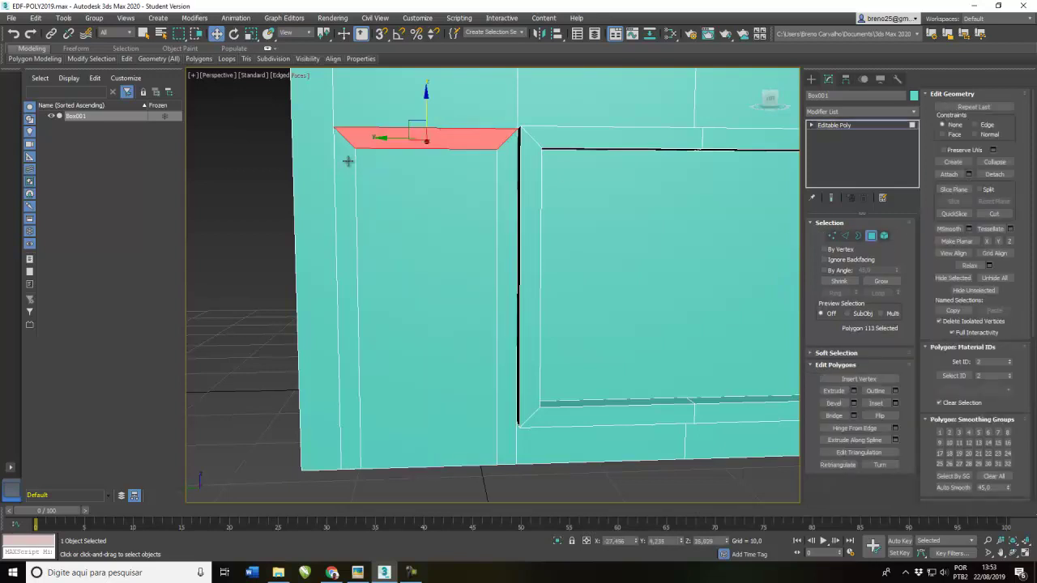
left_click(345, 163, "ctrl")
left_click(504, 174, "ctrl")
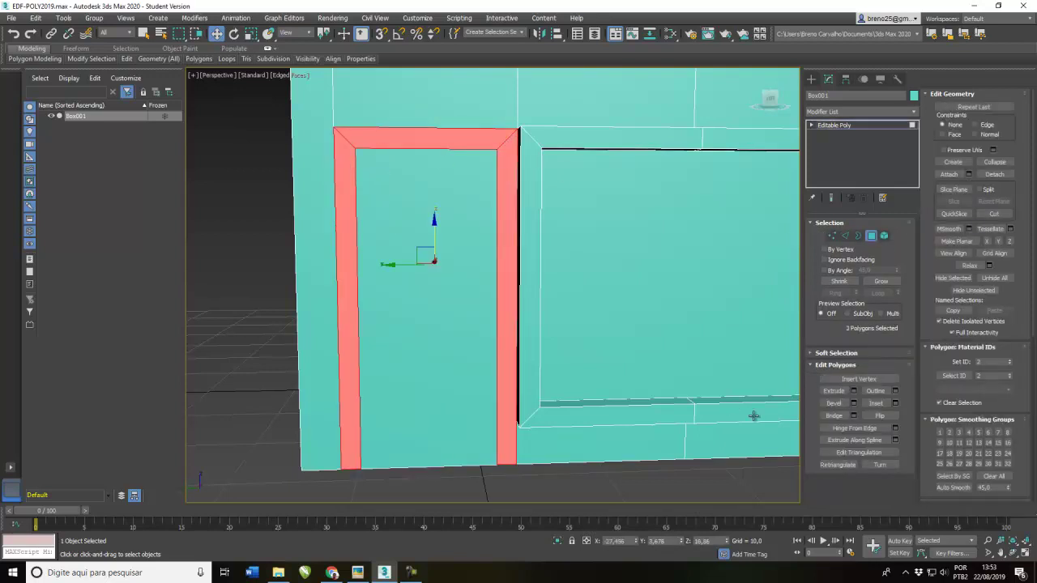
left_click(854, 392)
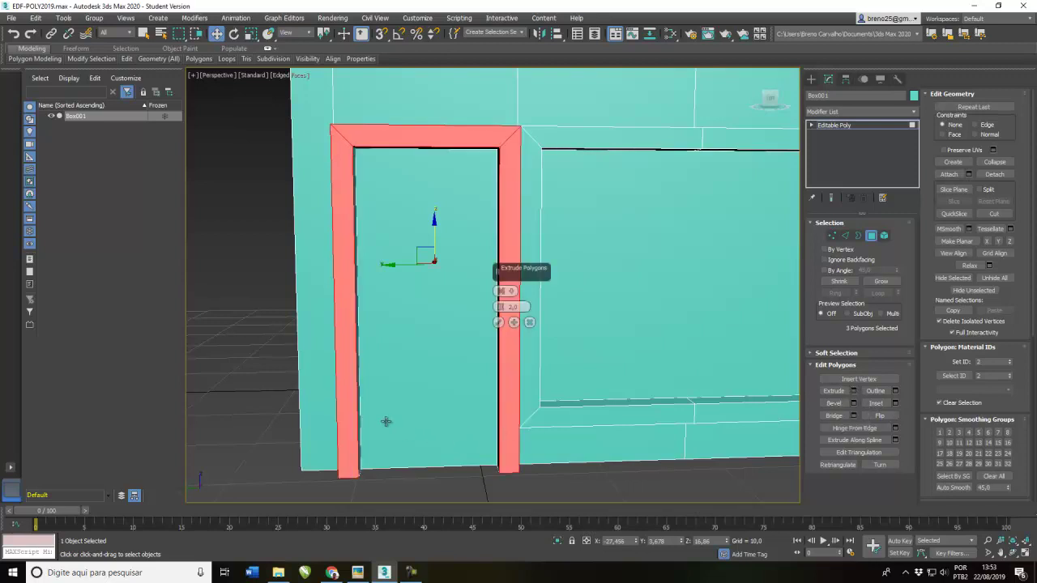
middle_click_drag(388, 413, 341, 422, "alt")
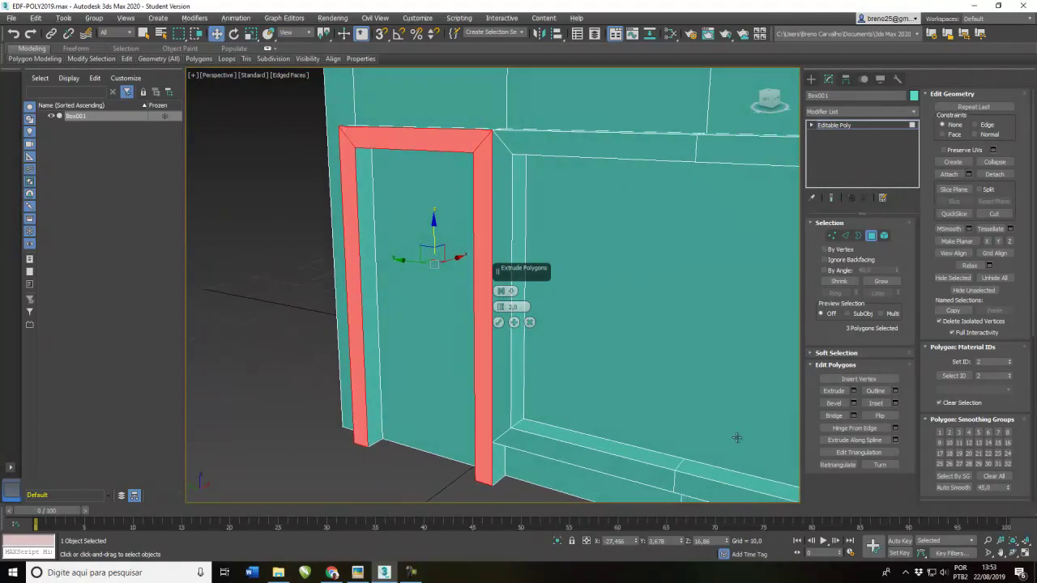
left_click(499, 323)
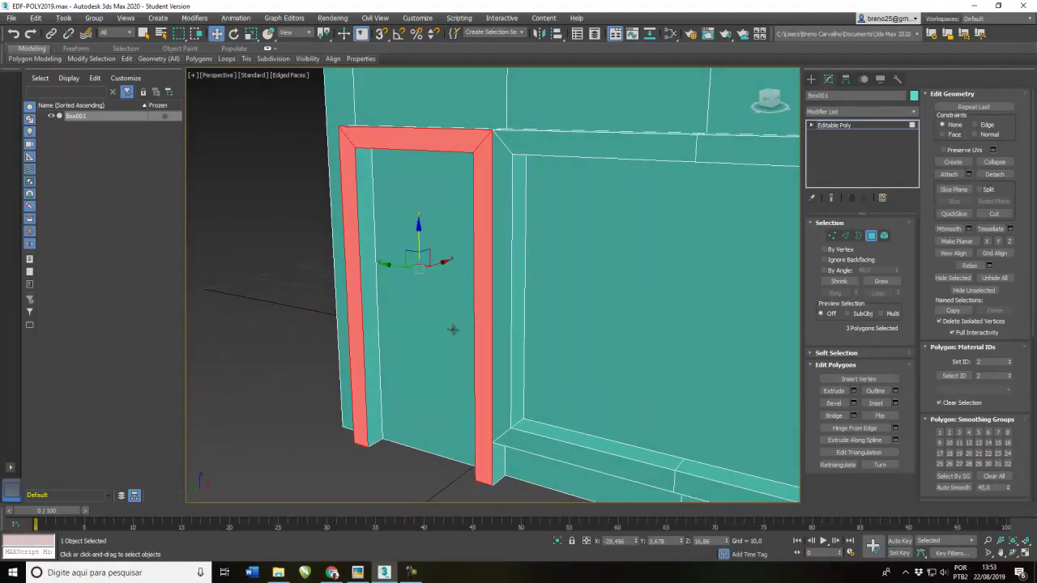
- Review the whole building and compare the wall above the shop front with the hotel reference image
scroll(452, 329, "down", 4)
scroll(486, 364, "down", 6)
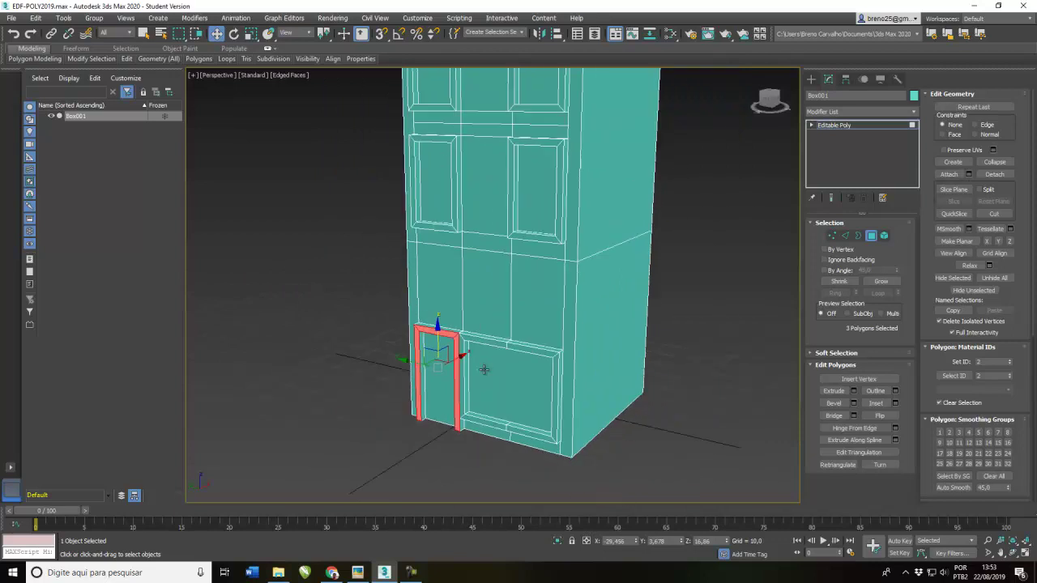
middle_click_drag(503, 294, 507, 295, "alt")
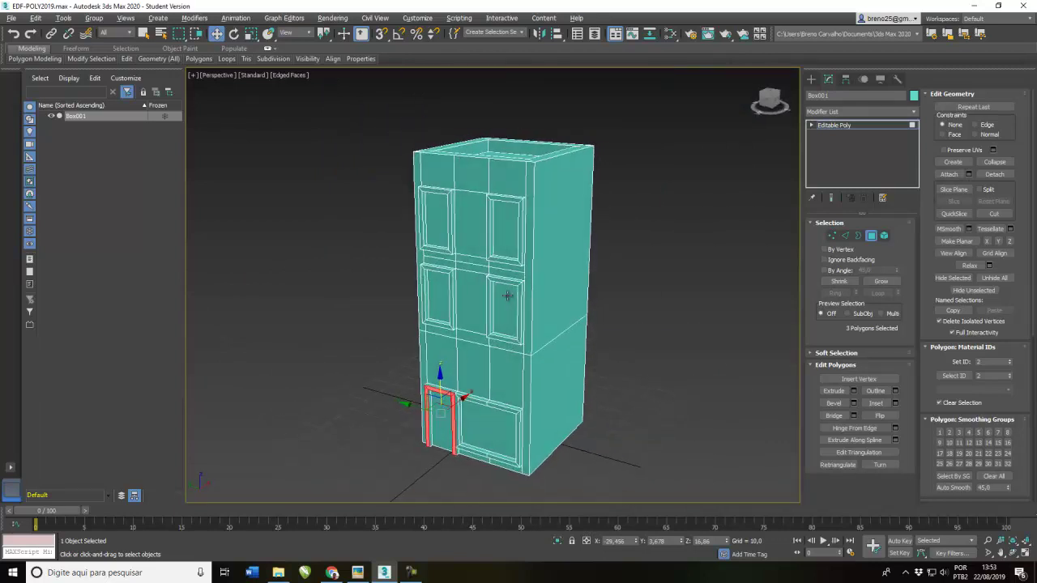
scroll(507, 344, "up", 3)
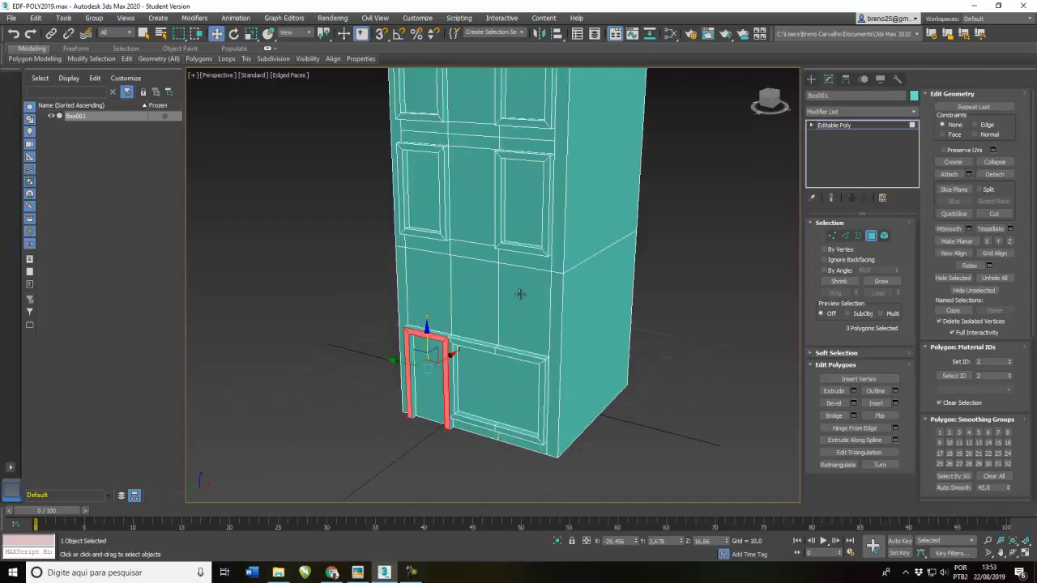
scroll(520, 294, "up", 5)
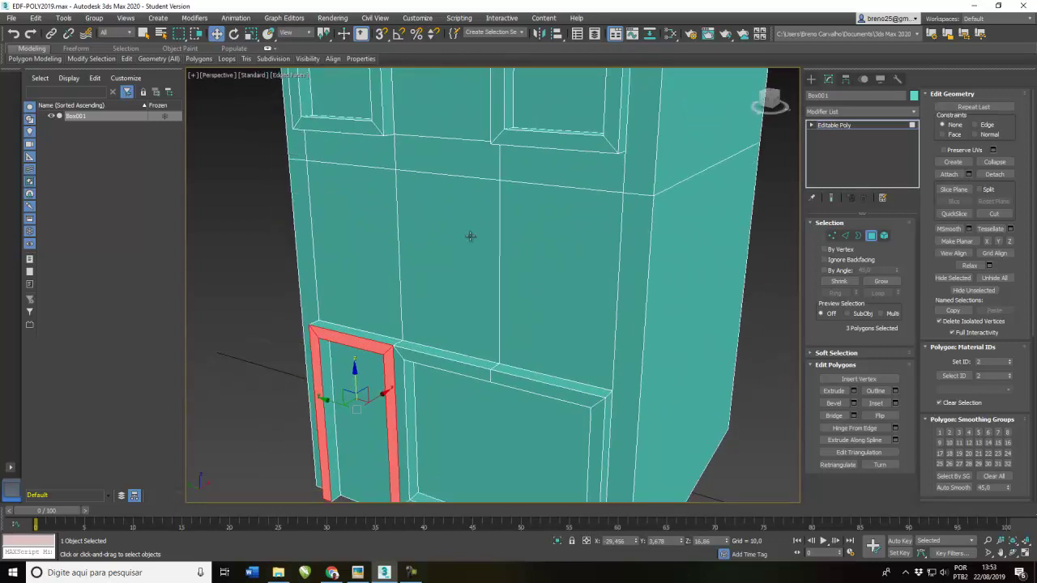
left_click(357, 572)
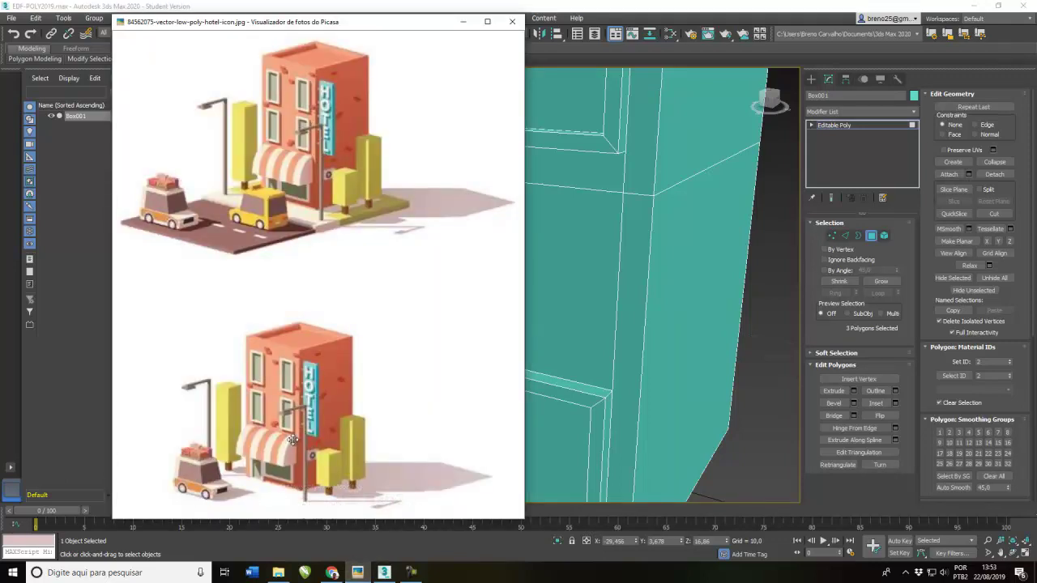
left_click(661, 24)
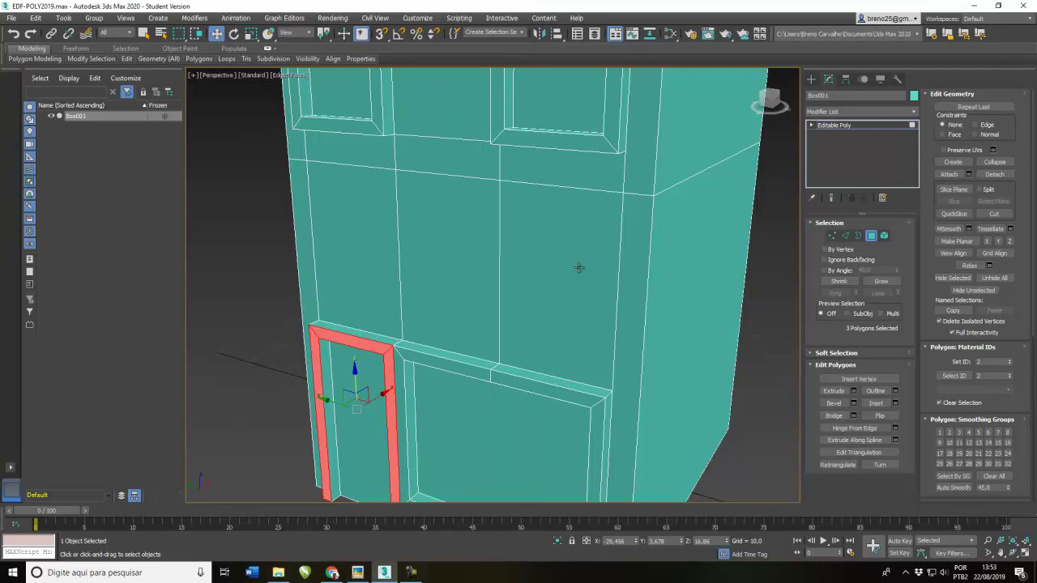
- Remove the two vertical edges dividing the wall area above the door and shop window
left_click(844, 237)
left_click(497, 262)
left_click(398, 251, "ctrl")
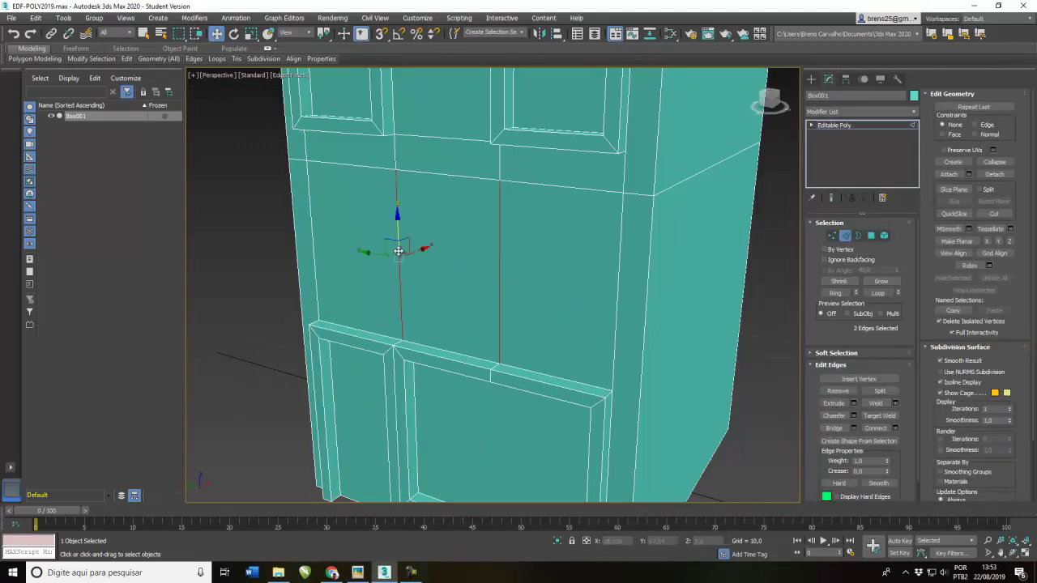
left_click(842, 392)
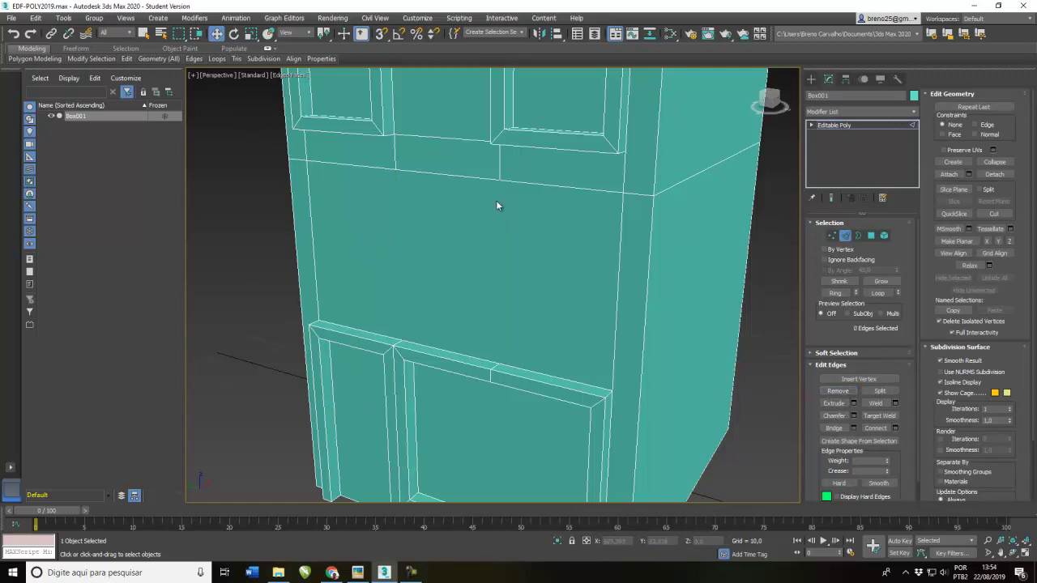
- Check the wide wall polygon above the shop front and the narrow corner strip beside it by selecting each, consulting the reference image
scroll(493, 362, "down", 8)
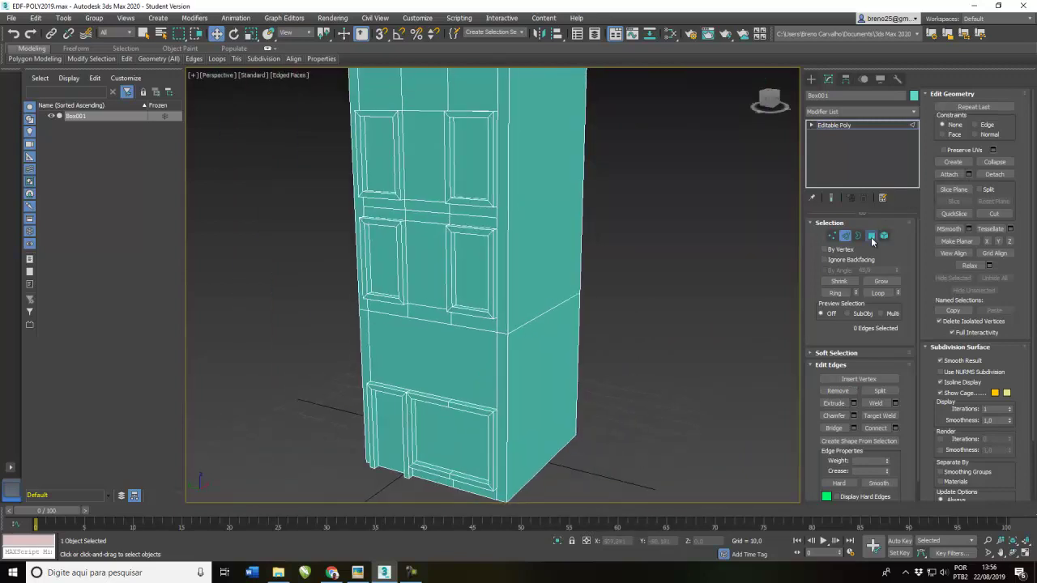
left_click(871, 235)
left_click(480, 360)
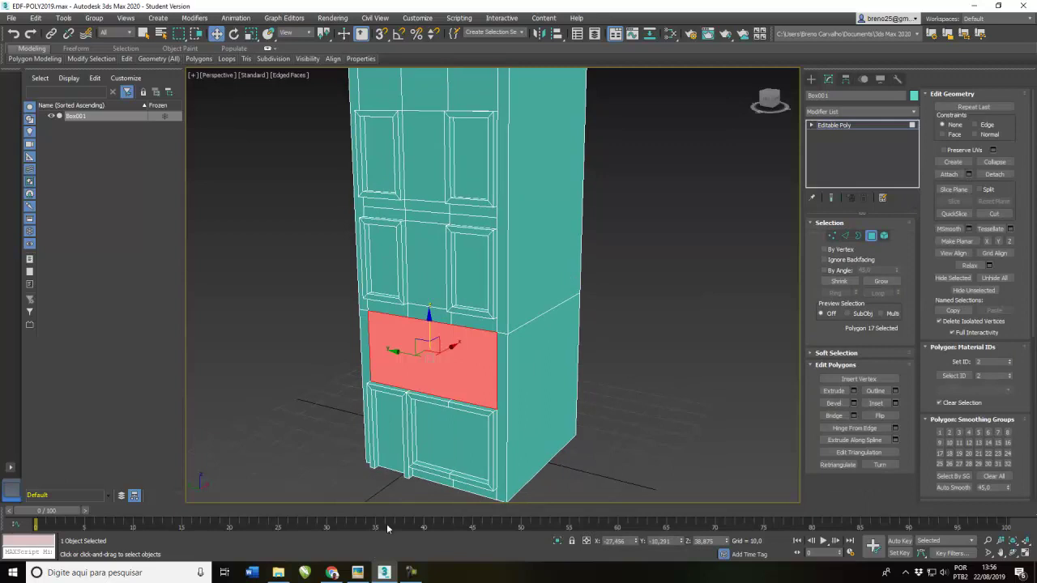
left_click(357, 572)
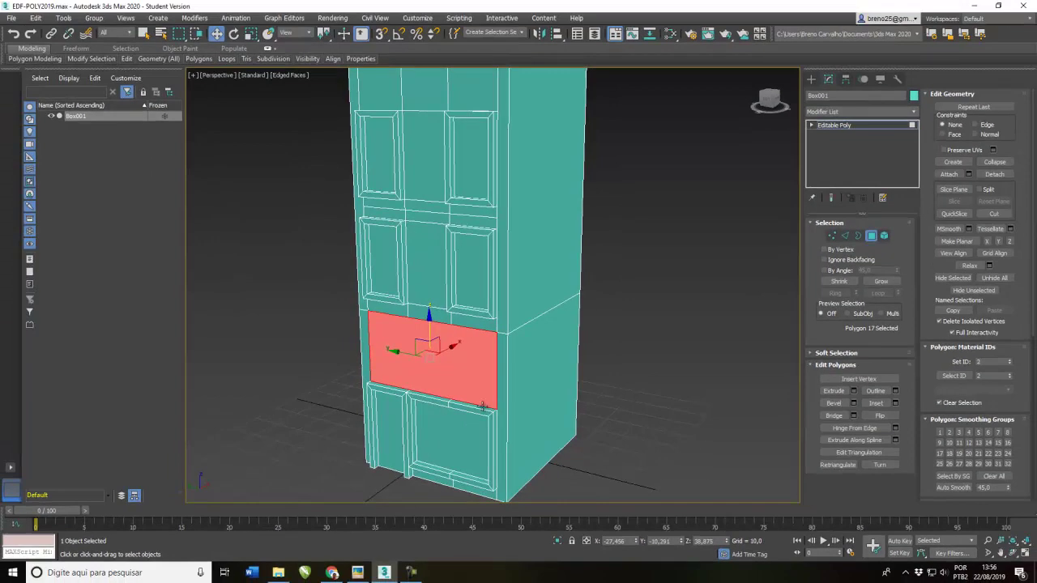
scroll(485, 405, "up", 4)
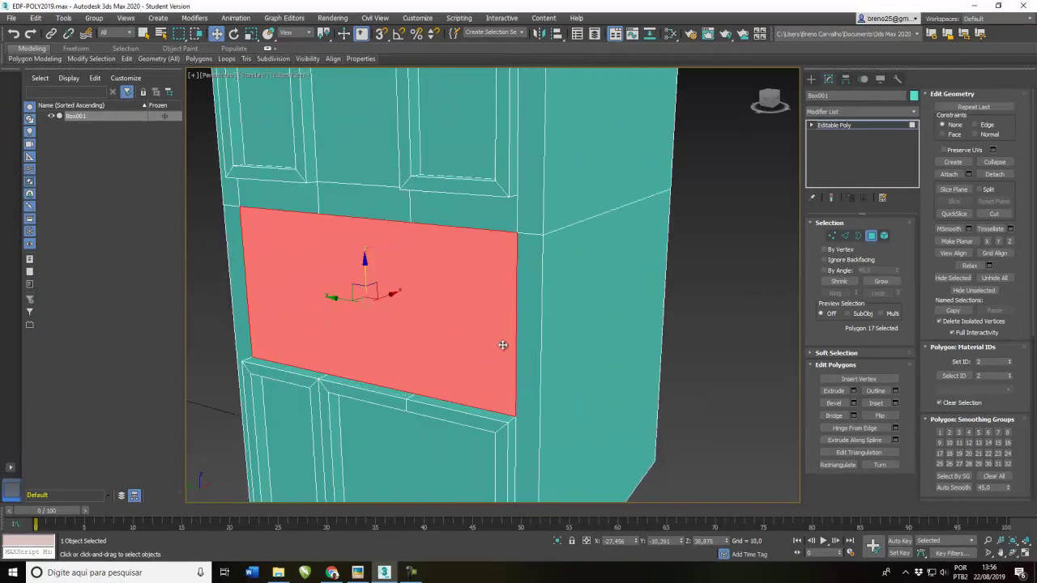
left_click(520, 306)
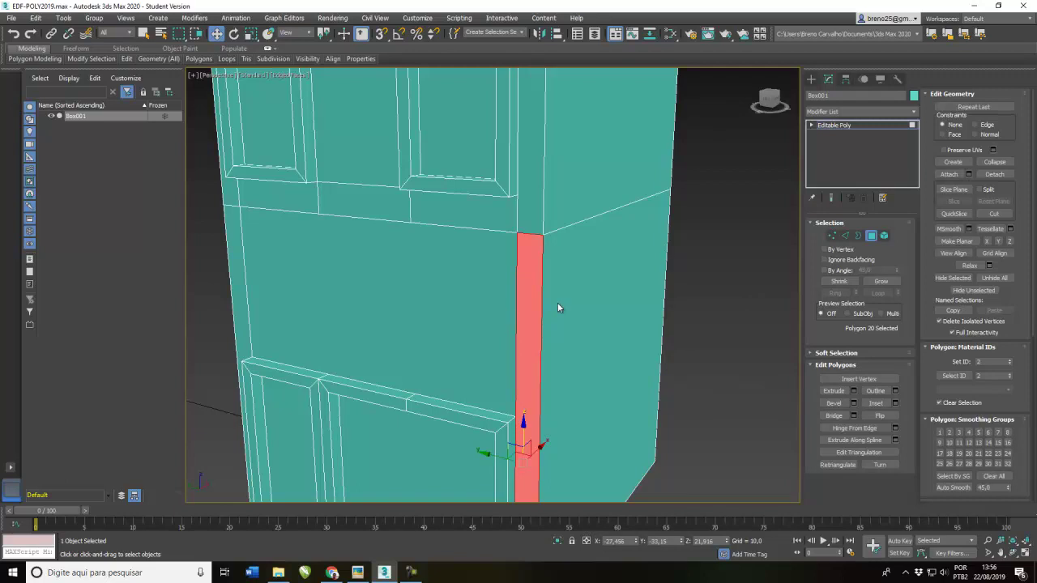
left_click(846, 235)
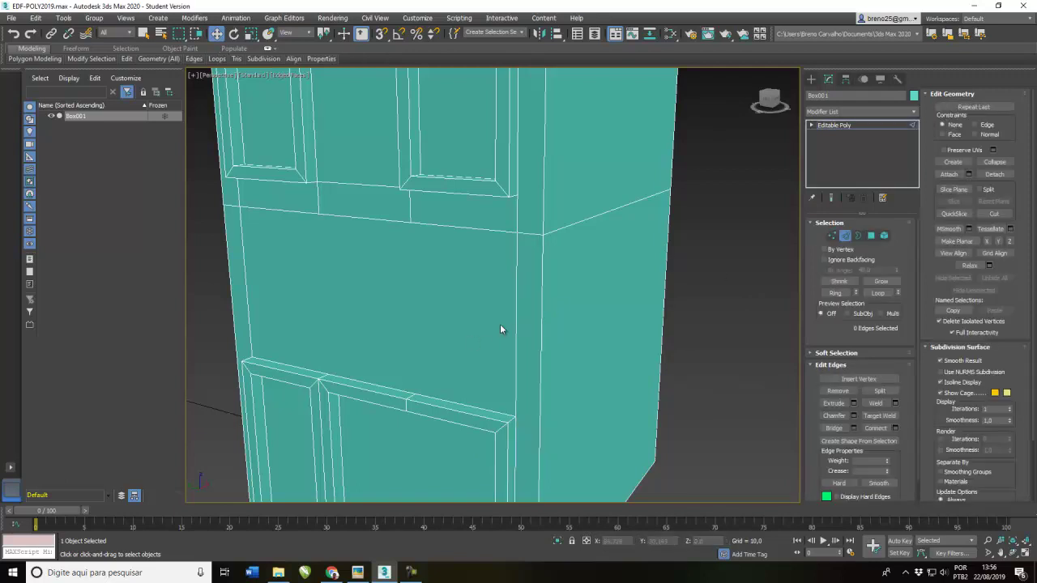
left_click(514, 326)
left_click_drag(480, 324, 490, 323)
key("2")
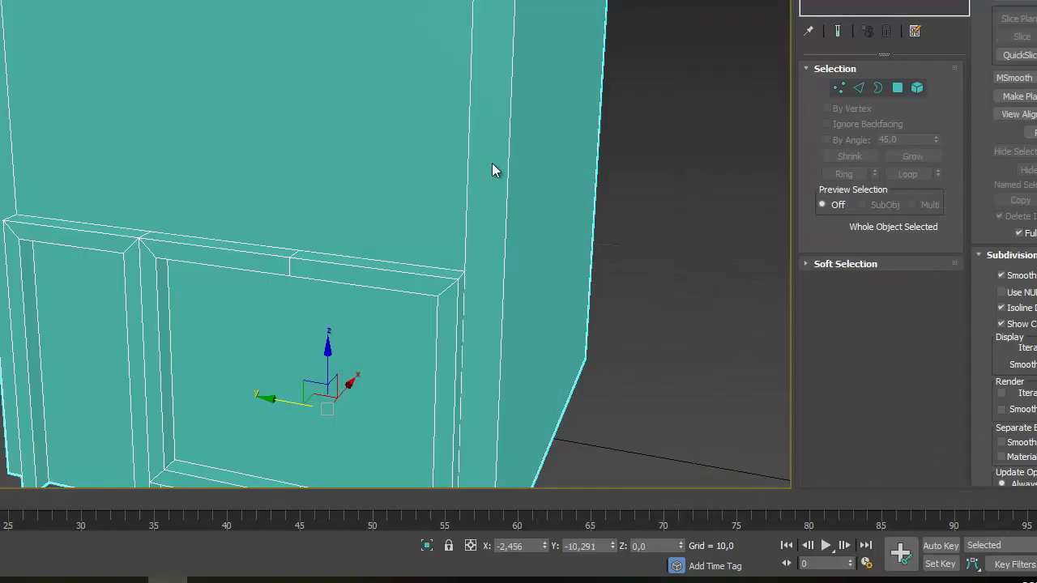
- Cut an edge from the shop window surround's upper outer corner vertex across the narrow strip to the building's corner edge
right_click(491, 163)
scroll(481, 218, "down", 3)
scroll(481, 208, "up", 5)
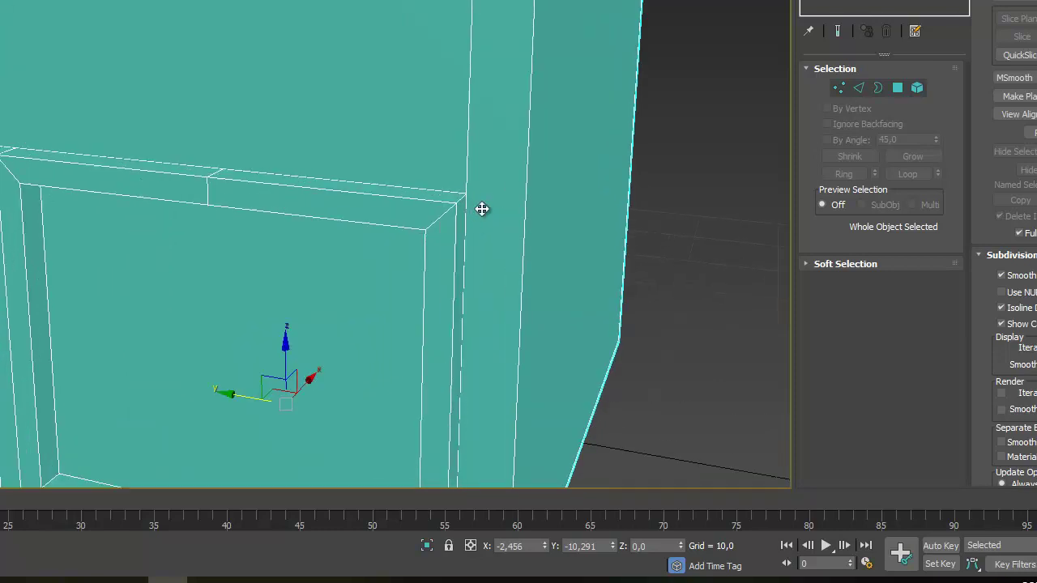
left_click(839, 88)
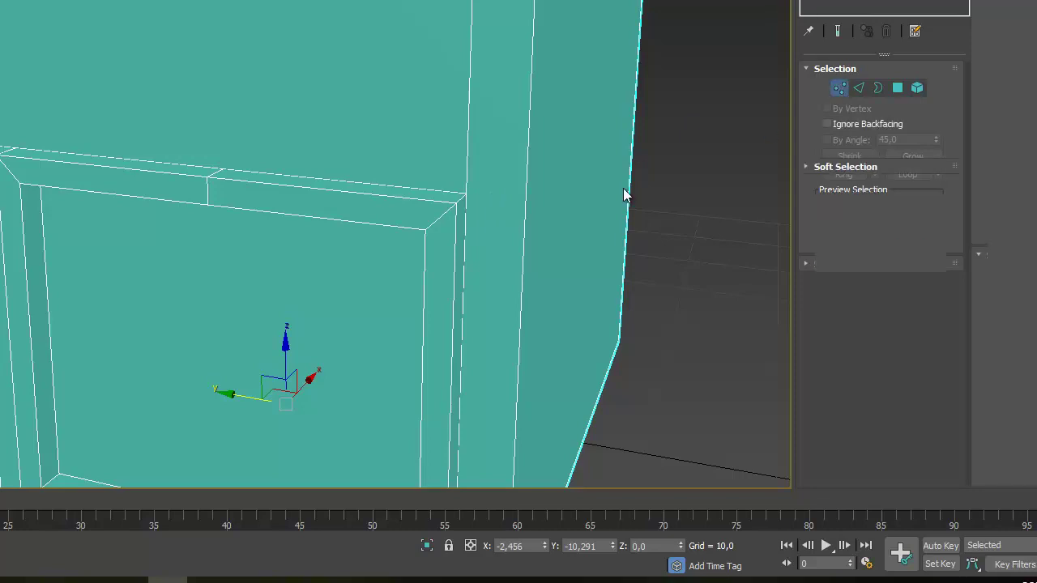
left_click(468, 194)
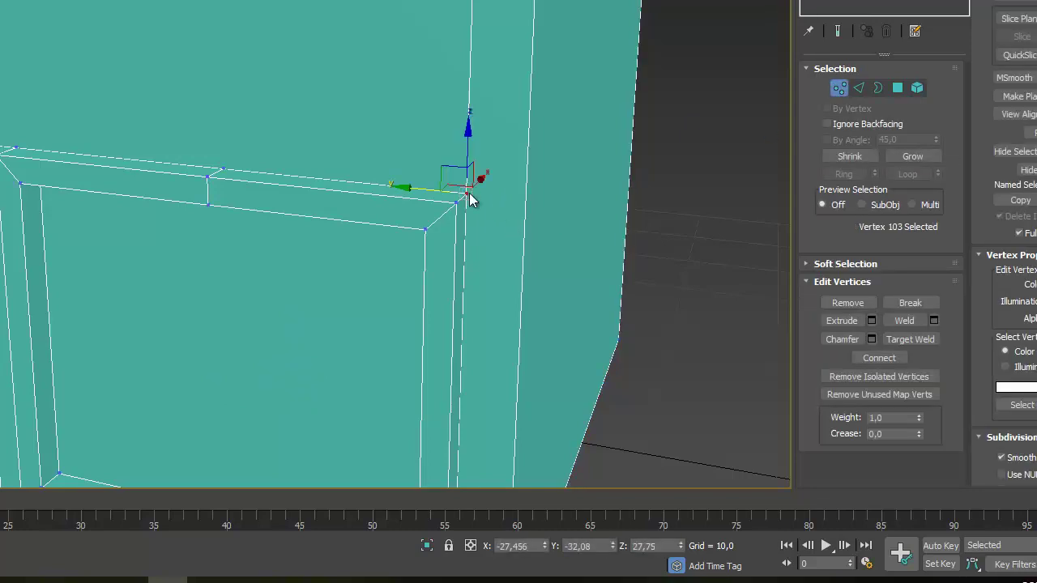
right_click(470, 198)
left_click(445, 47)
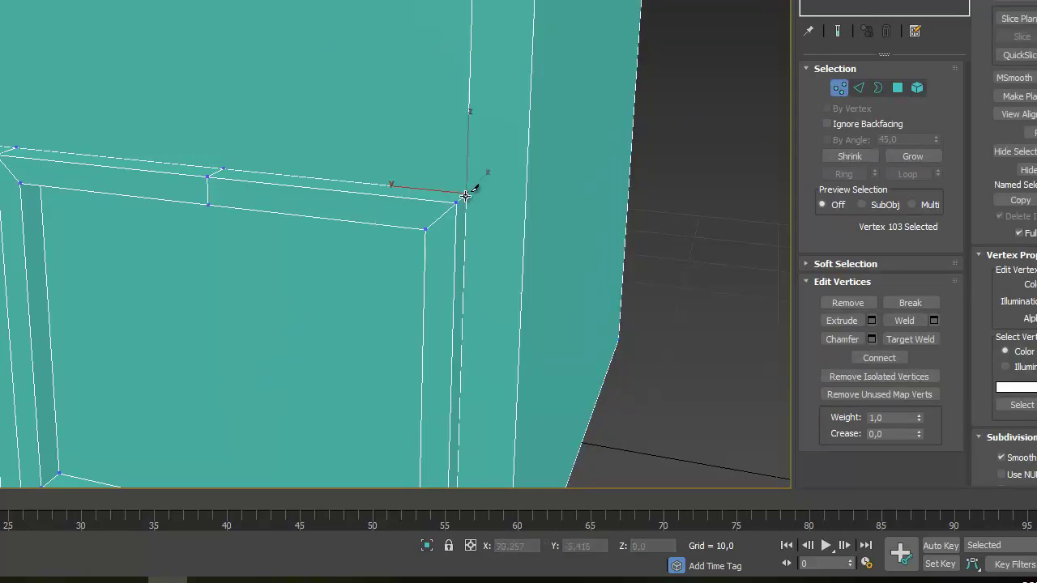
left_click(466, 194)
left_click(528, 200)
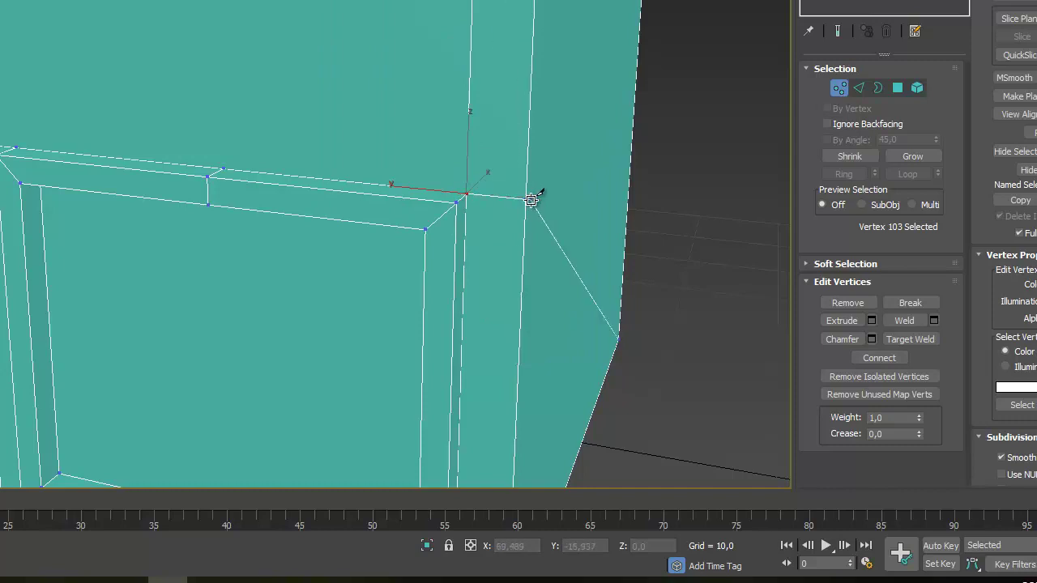
right_click(528, 200)
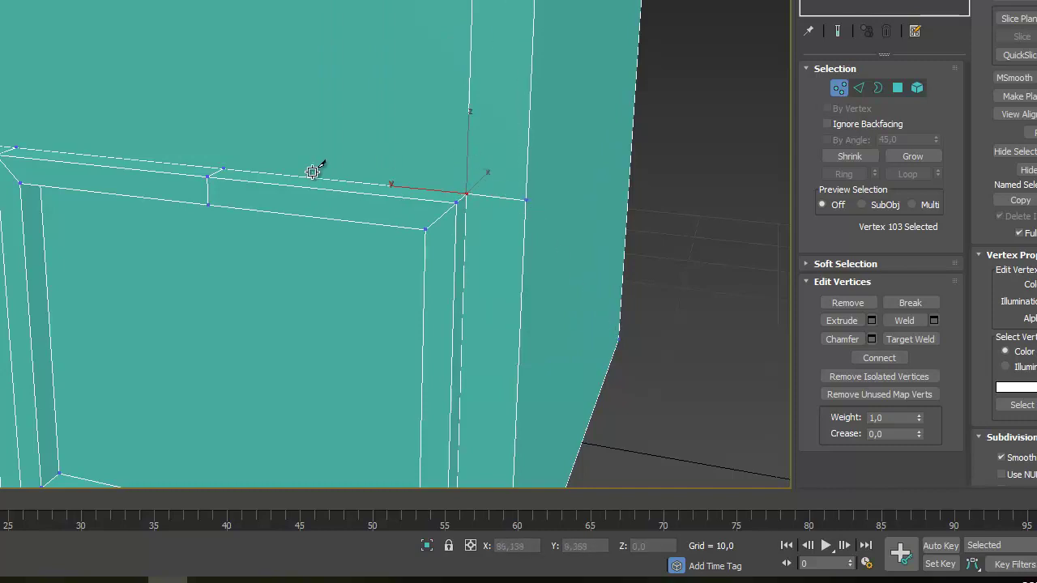
- Cut an edge from the door surround's upper outer corner vertex across the narrow strip to the building's opposite corner edge
middle_click_drag(51, 231, 327, 225)
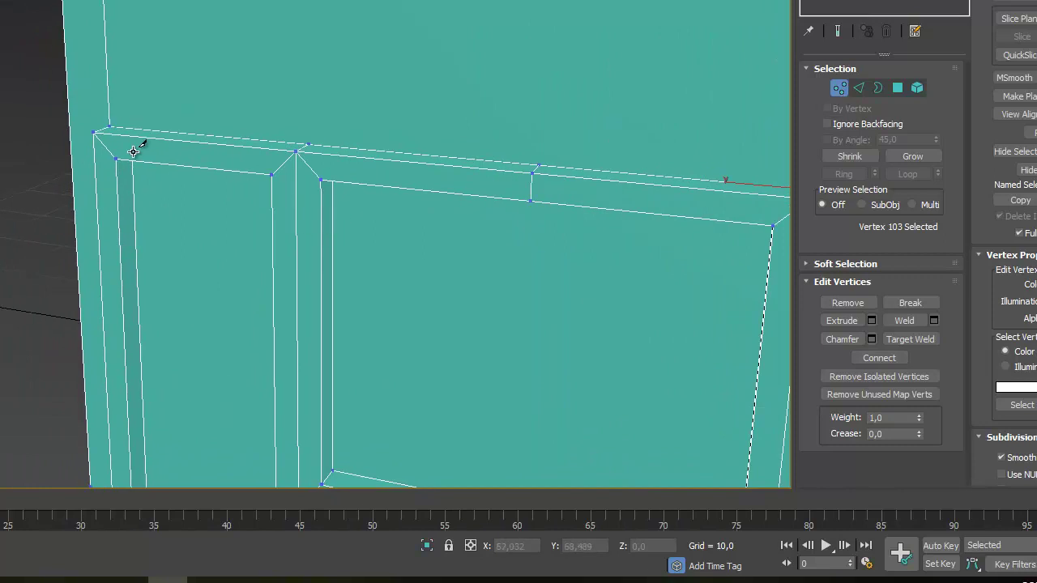
middle_click_drag(124, 199, 161, 234, "alt")
left_click(162, 213)
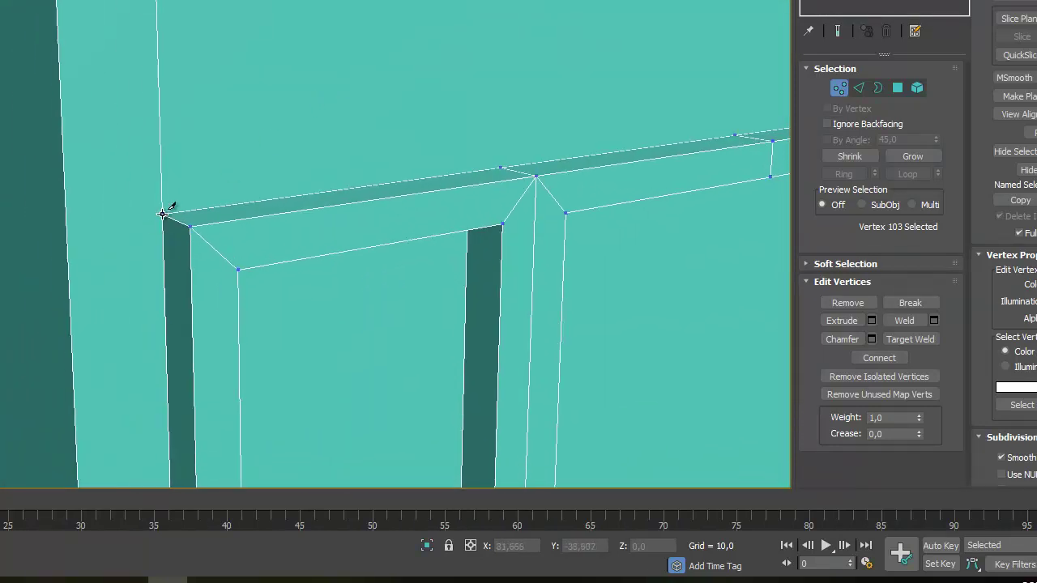
left_click(67, 223)
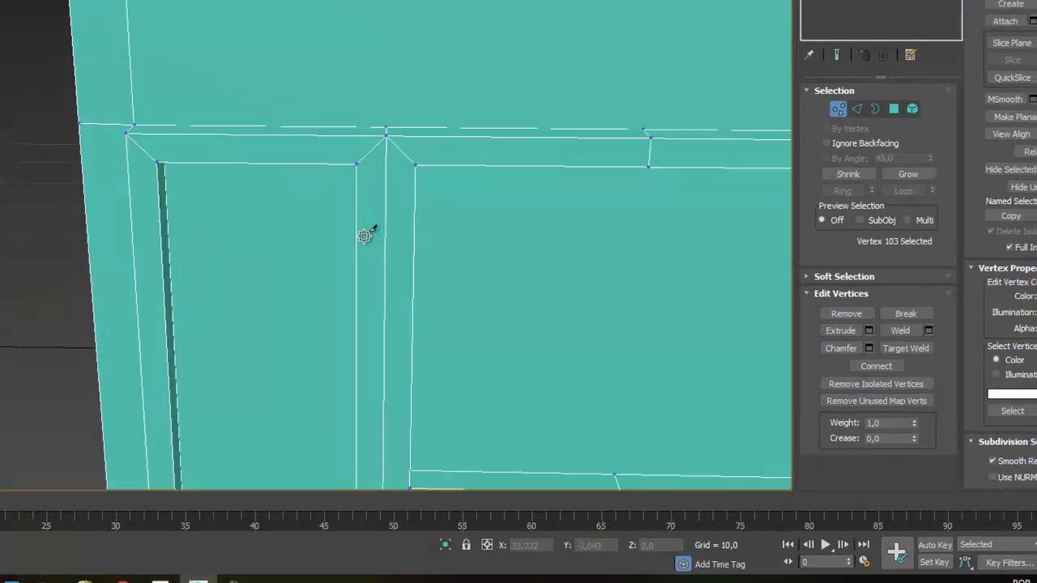
middle_click_drag(373, 227, 309, 303, "alt")
scroll(478, 380, "down", 5)
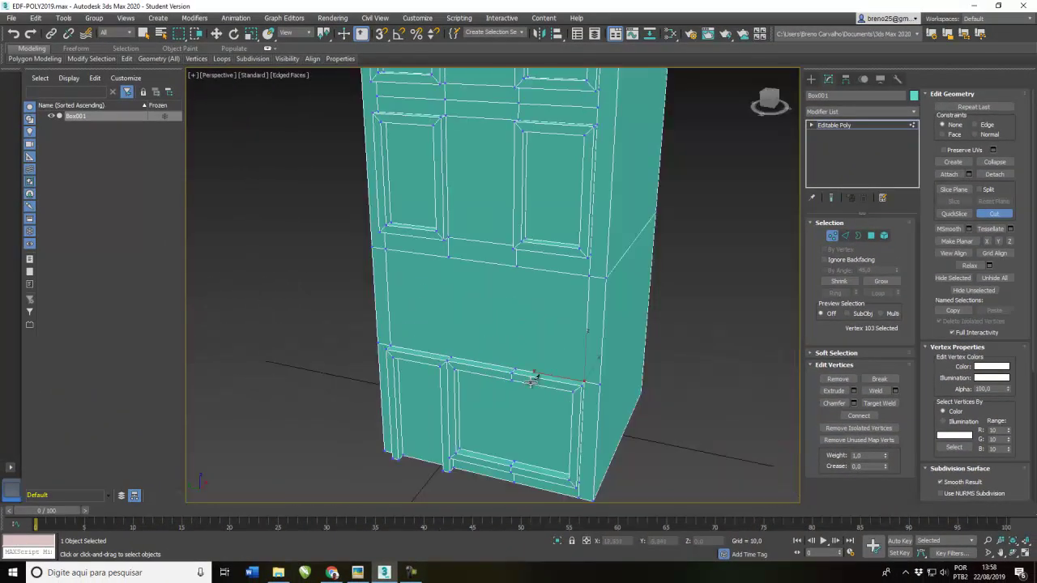
- Remove the two vertical edges separating the wall panel above the shop front from its narrow corner strips
scroll(532, 381, "up", 4)
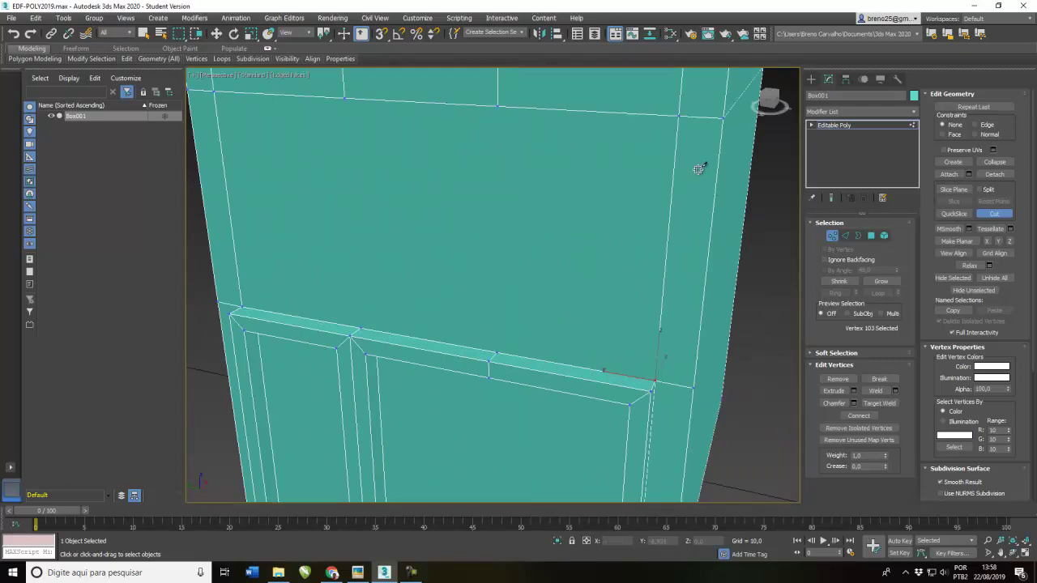
left_click(871, 236)
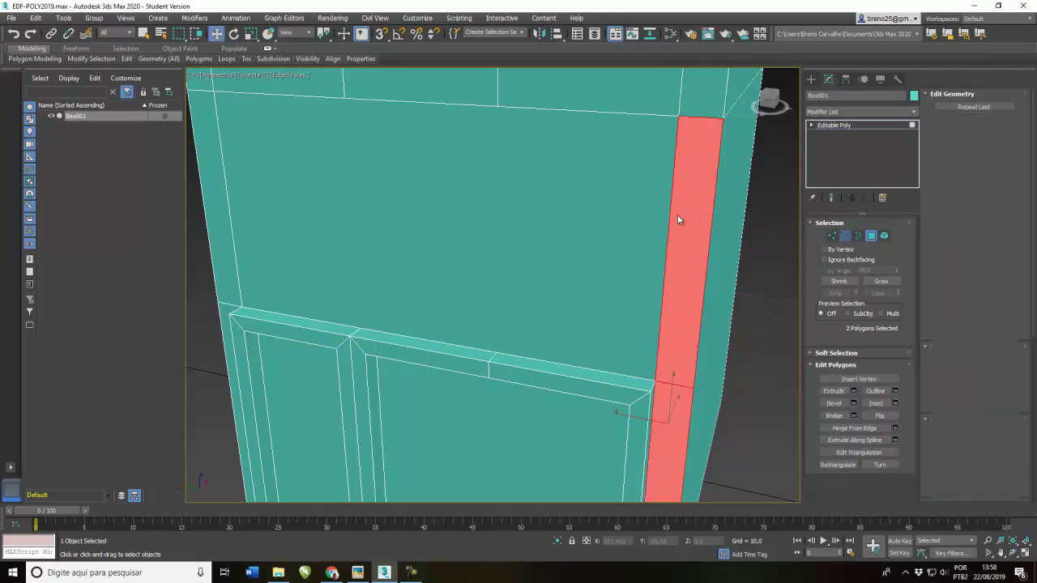
key("2")
left_click(216, 35)
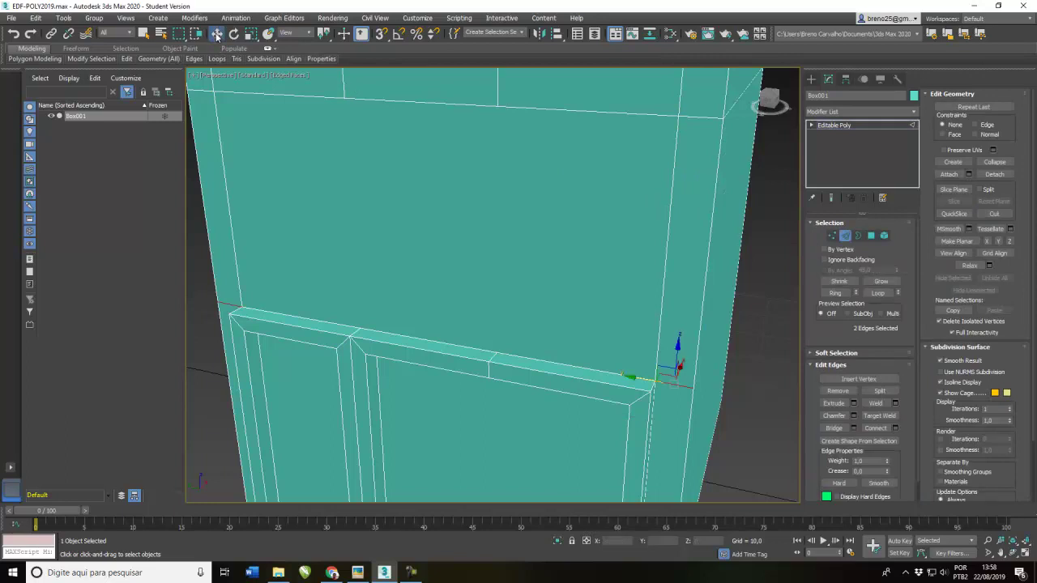
left_click(668, 226)
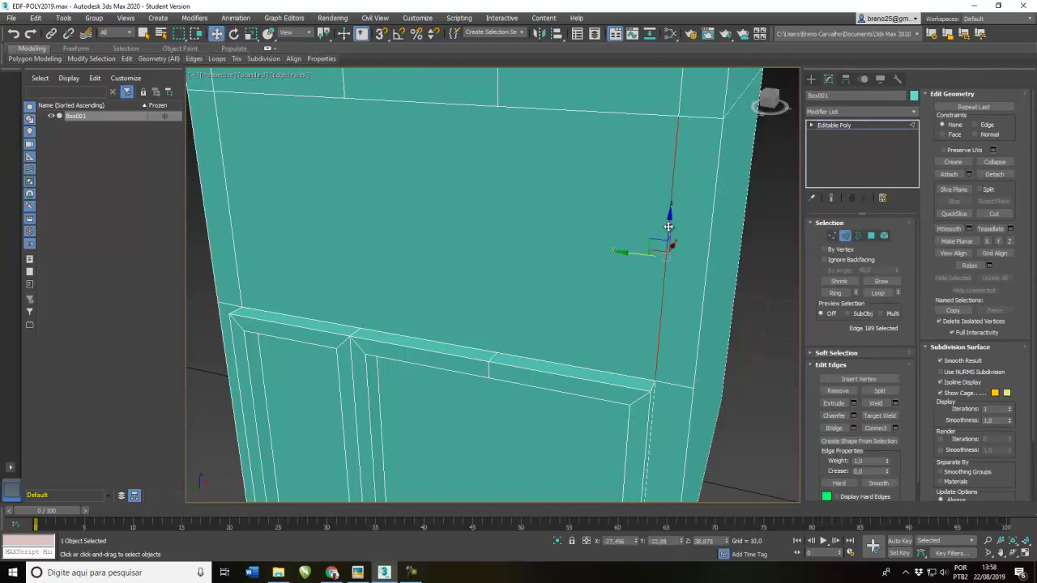
left_click(226, 171, "ctrl")
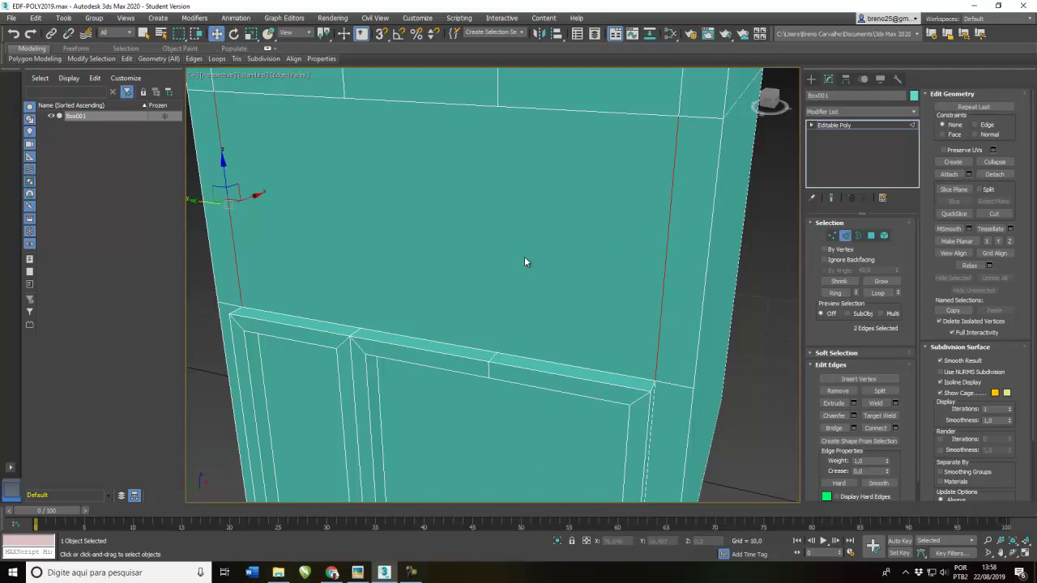
left_click(840, 391)
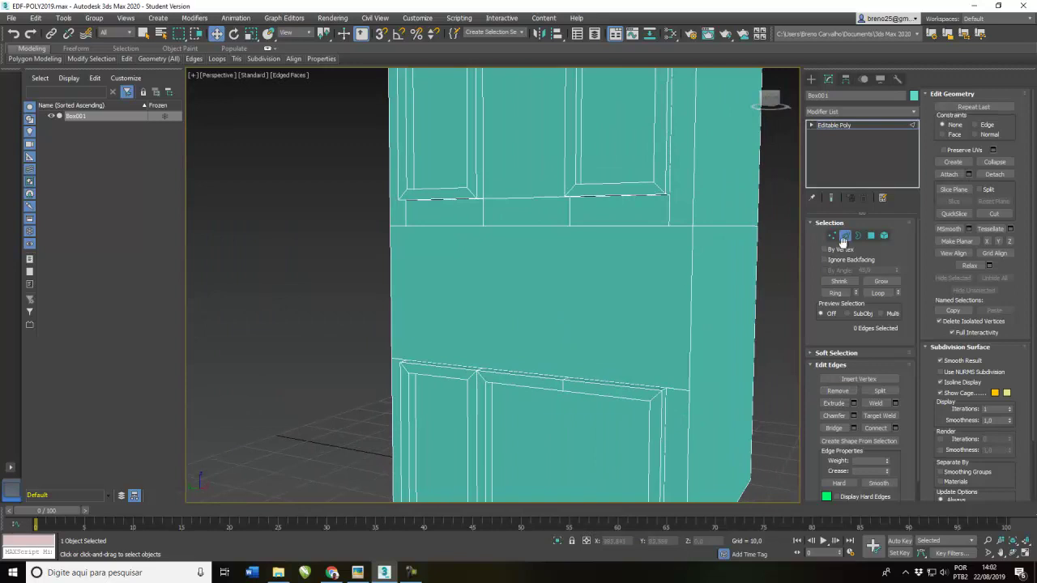
- Inset the full-width wall polygon above the shop front by 1,642
left_click(870, 236)
left_click(541, 296)
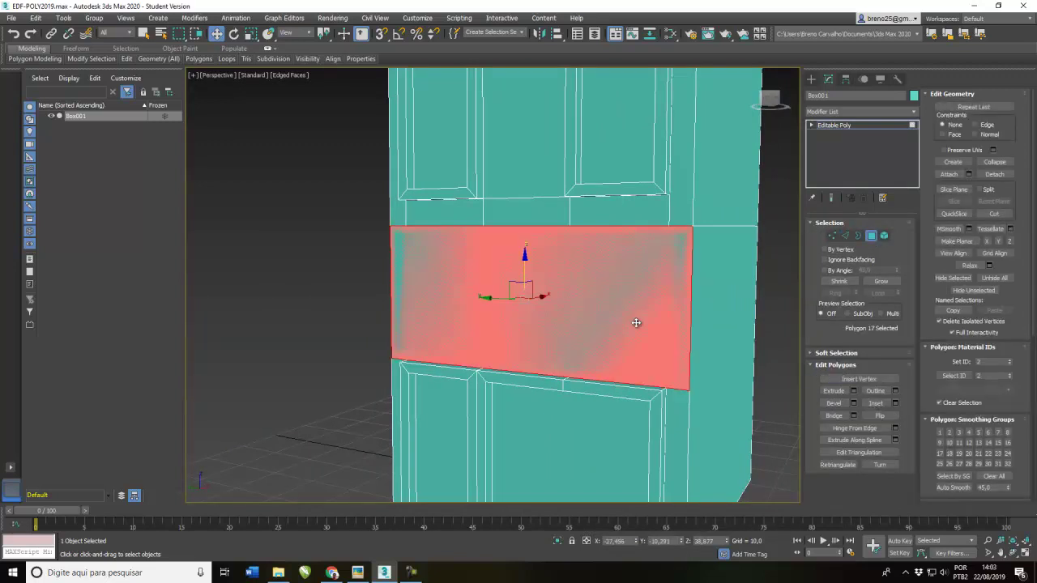
left_click(895, 403)
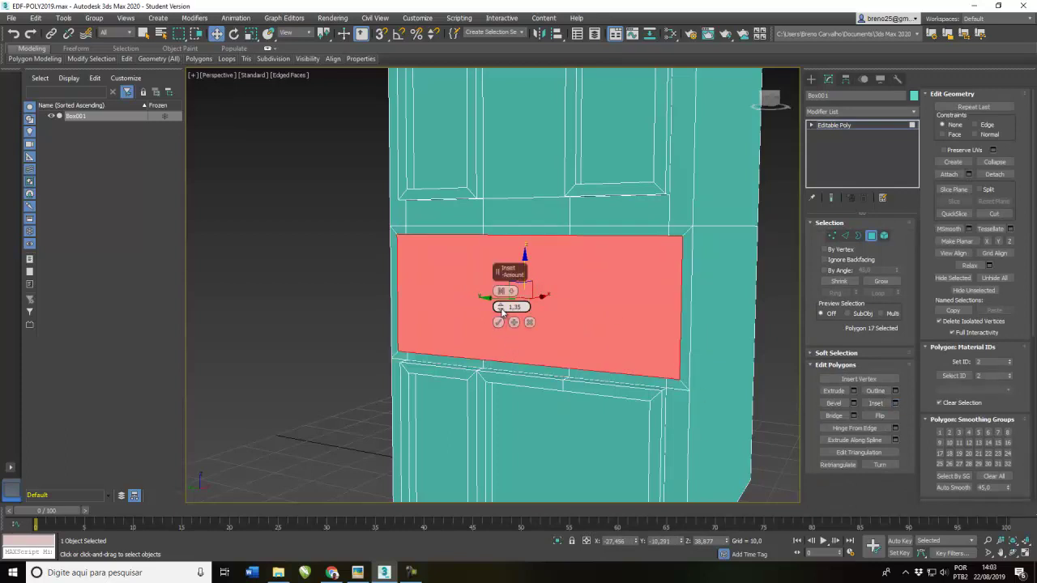
left_click_drag(501, 312, 498, 311)
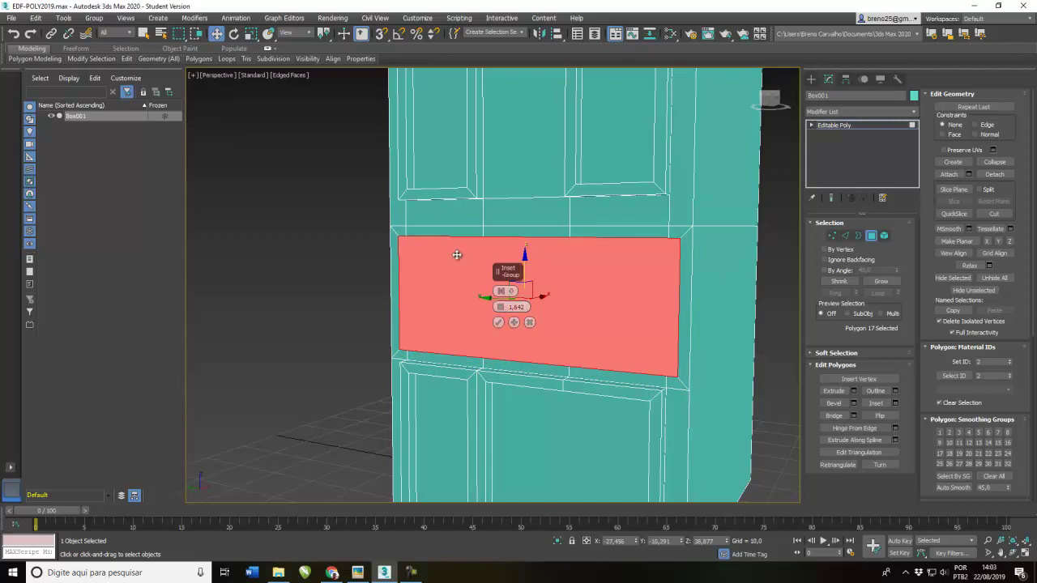
left_click(498, 323)
middle_click_drag(551, 338, 548, 300)
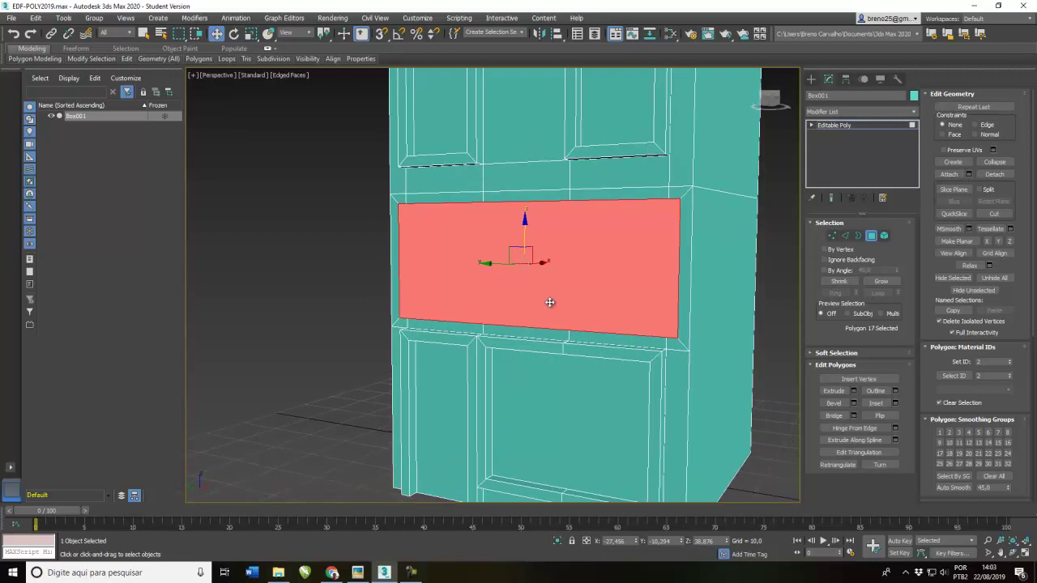
- Lower the three bottom edges of the inset between door and shop window to Z 28,332 and remove them
scroll(549, 302, "up", 2)
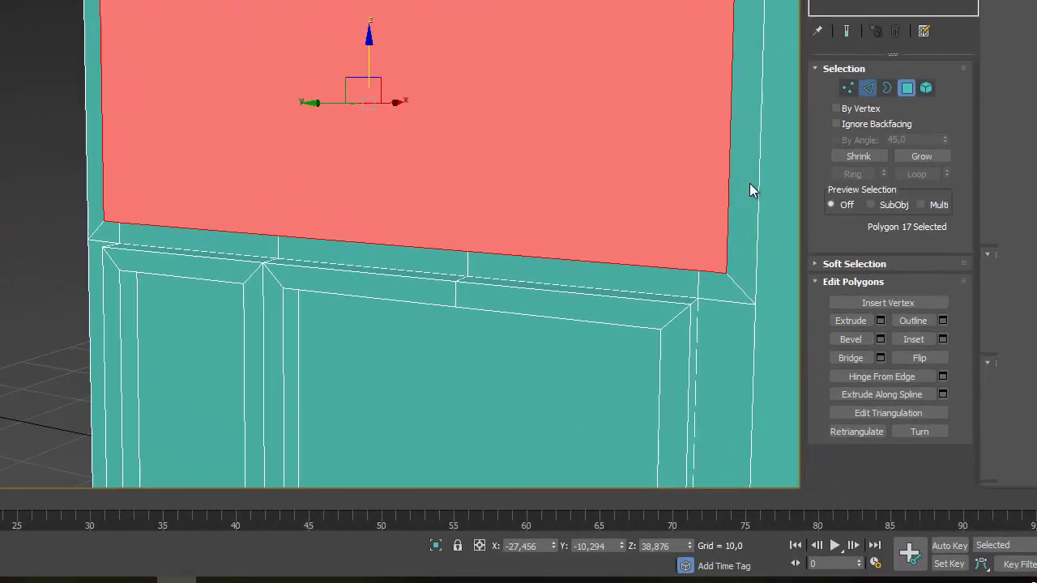
key("2")
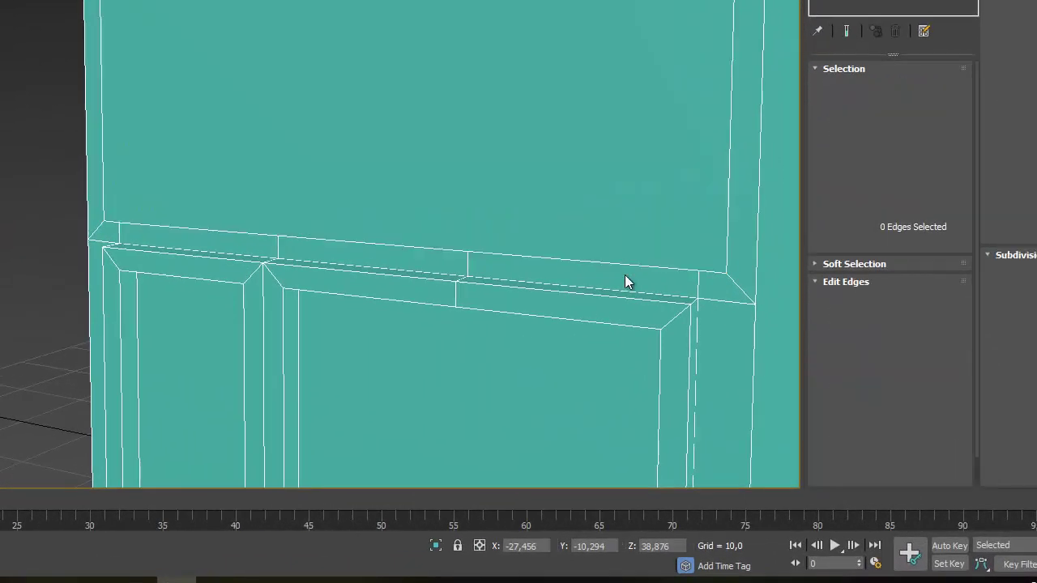
left_click(618, 264)
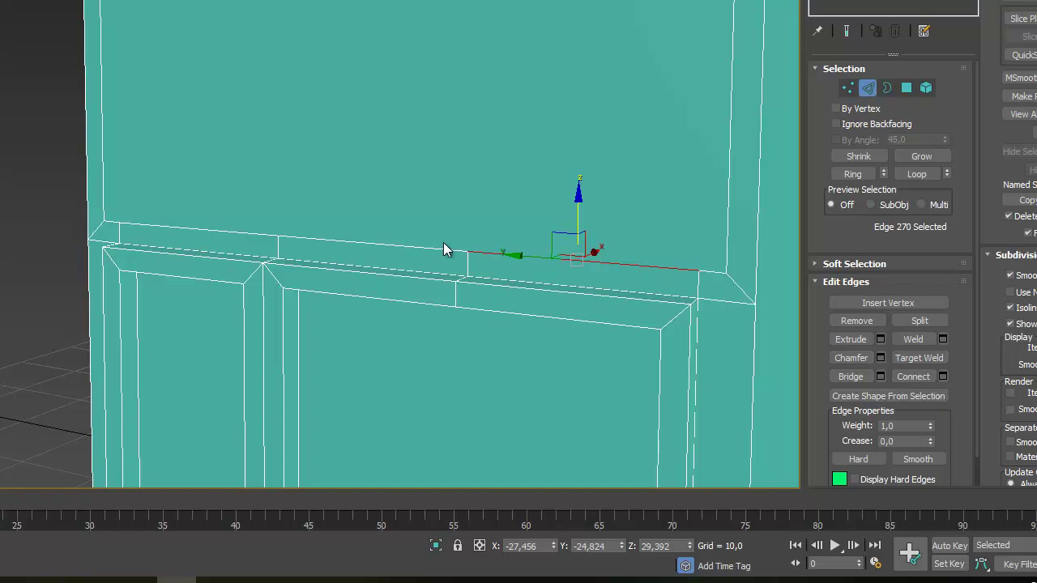
left_click(409, 246, "ctrl")
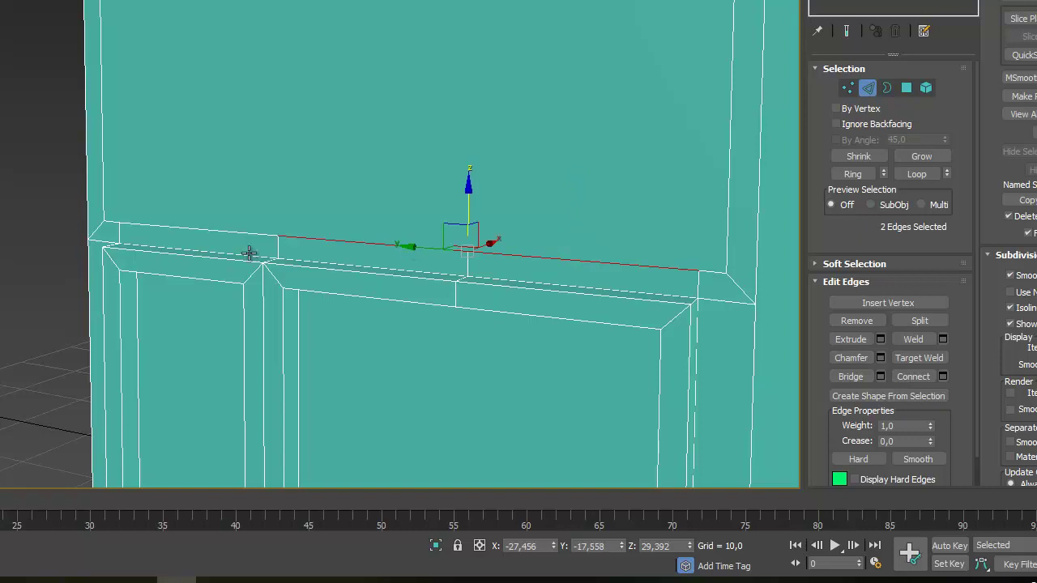
left_click(213, 232, "ctrl")
left_click_drag(365, 174, 365, 192)
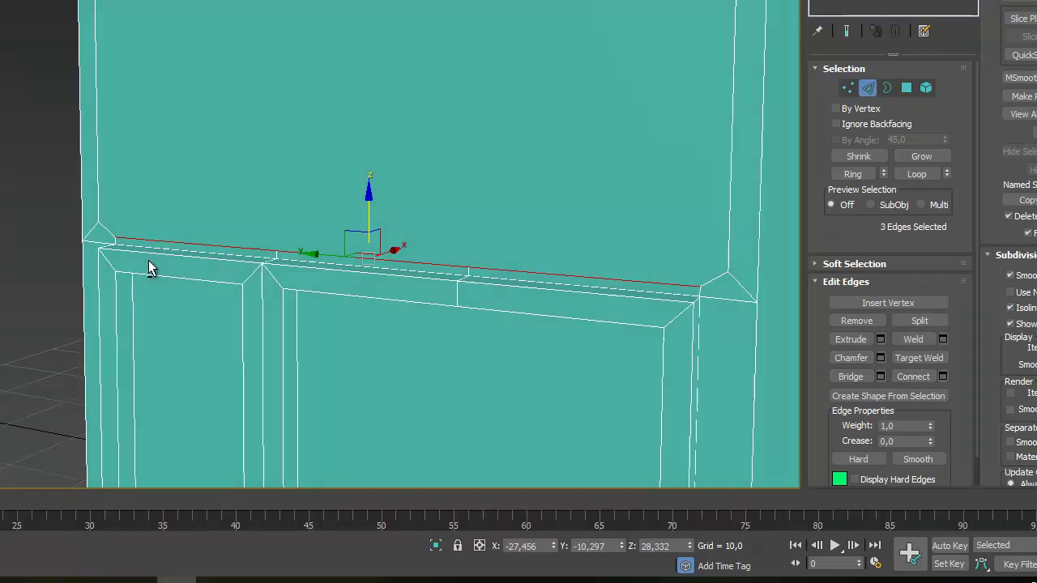
middle_click_drag(146, 270, 205, 266, "alt")
scroll(95, 269, "up", 2)
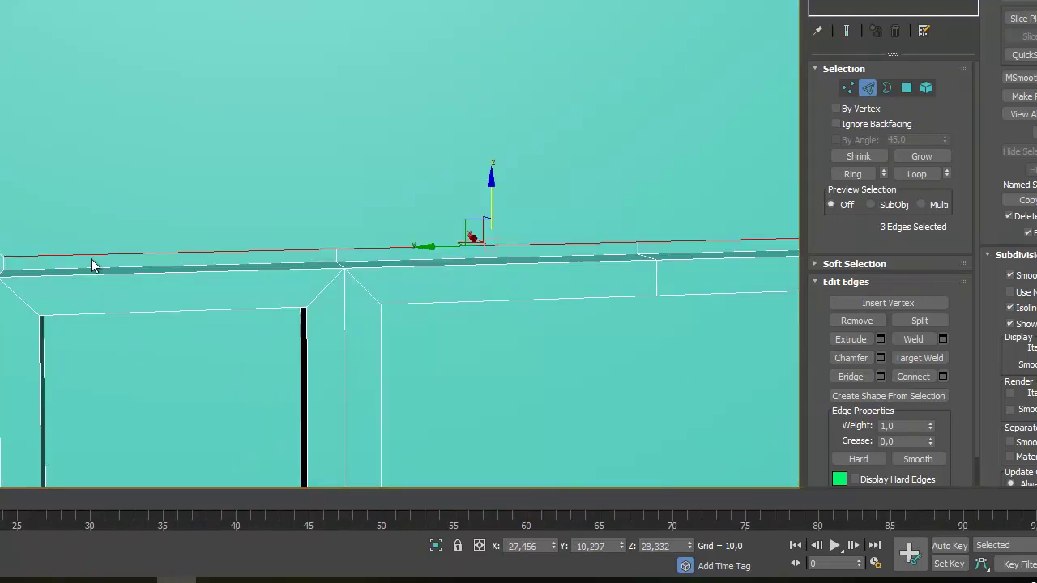
scroll(188, 247, "up", 2)
scroll(132, 241, "up", 2)
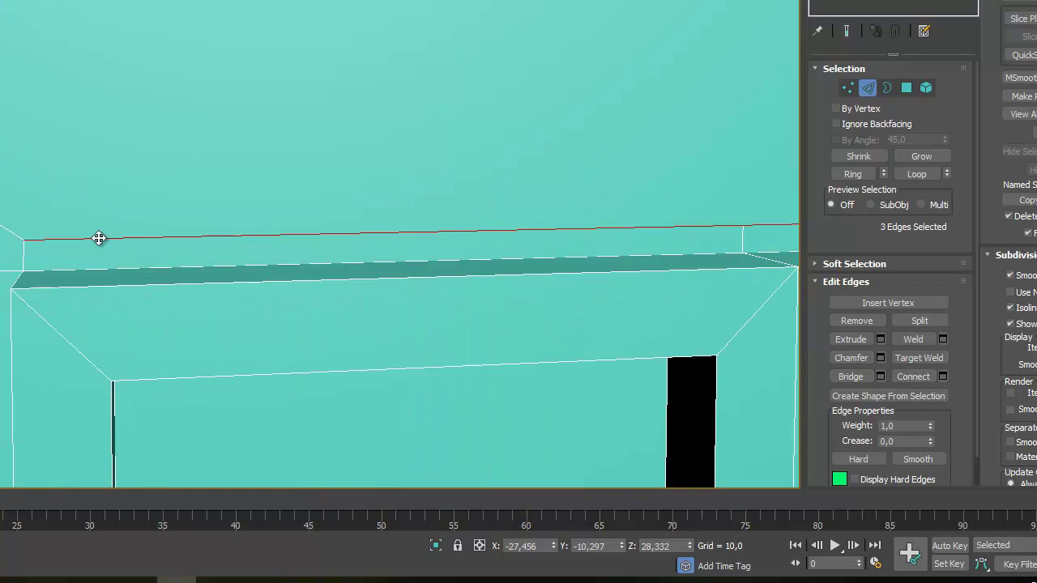
scroll(211, 234, "up", 2)
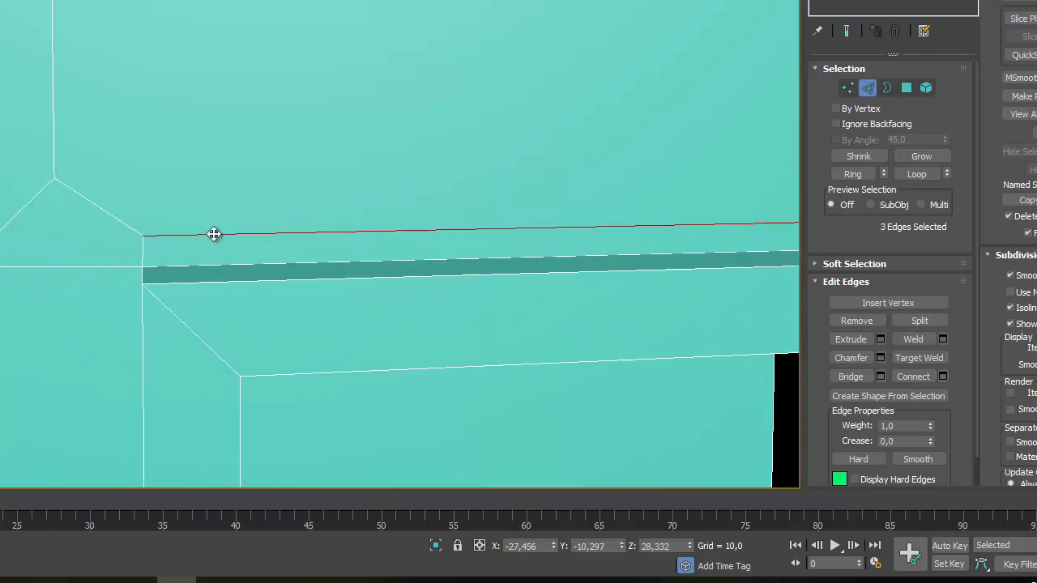
left_click(853, 323)
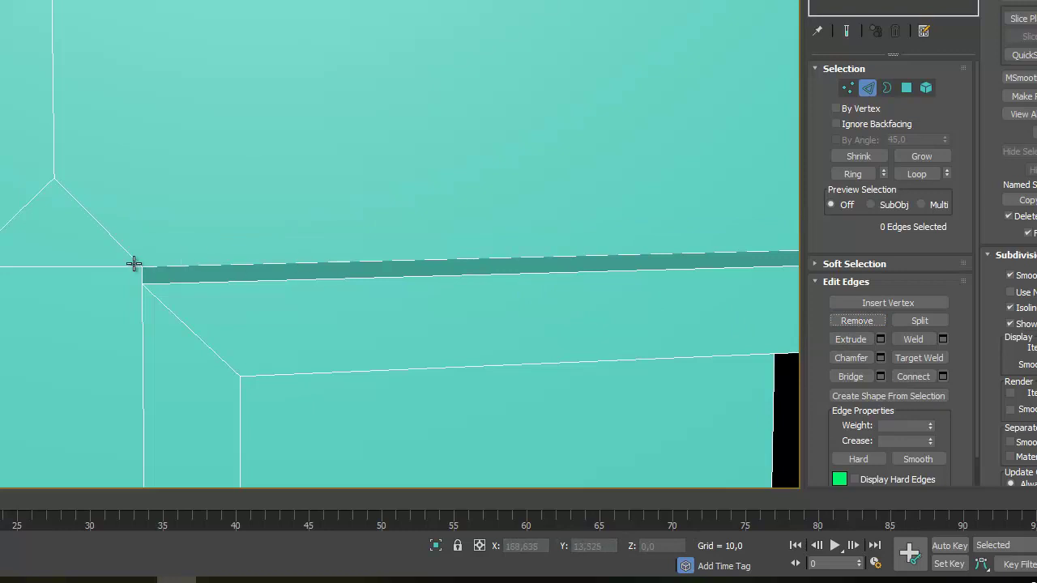
- Move the inset's lower corner vertex beside the door surround down to Z 27,941
left_click(54, 166)
left_click(847, 88)
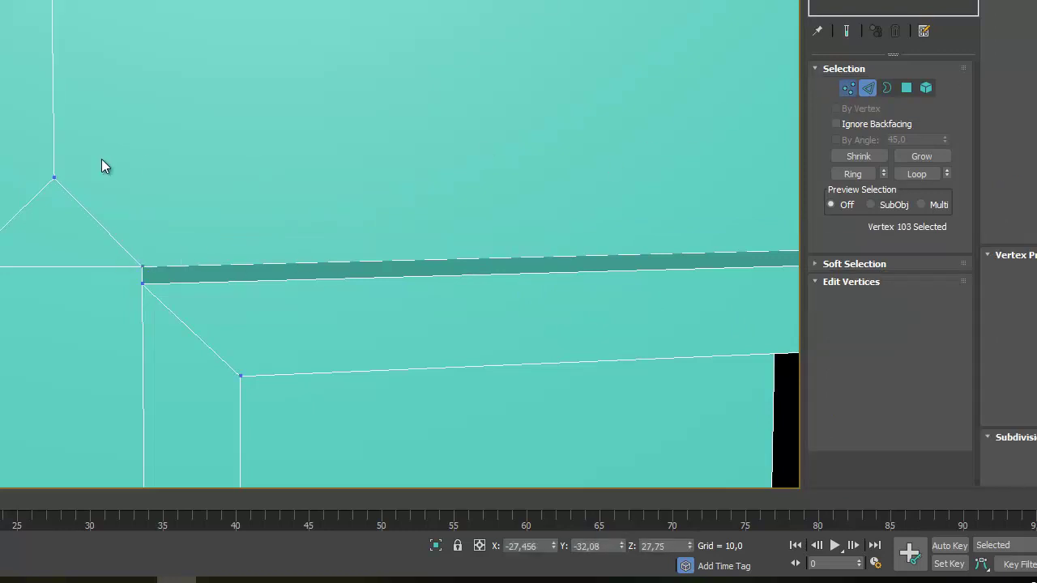
left_click(57, 179)
left_click_drag(56, 180, 61, 205)
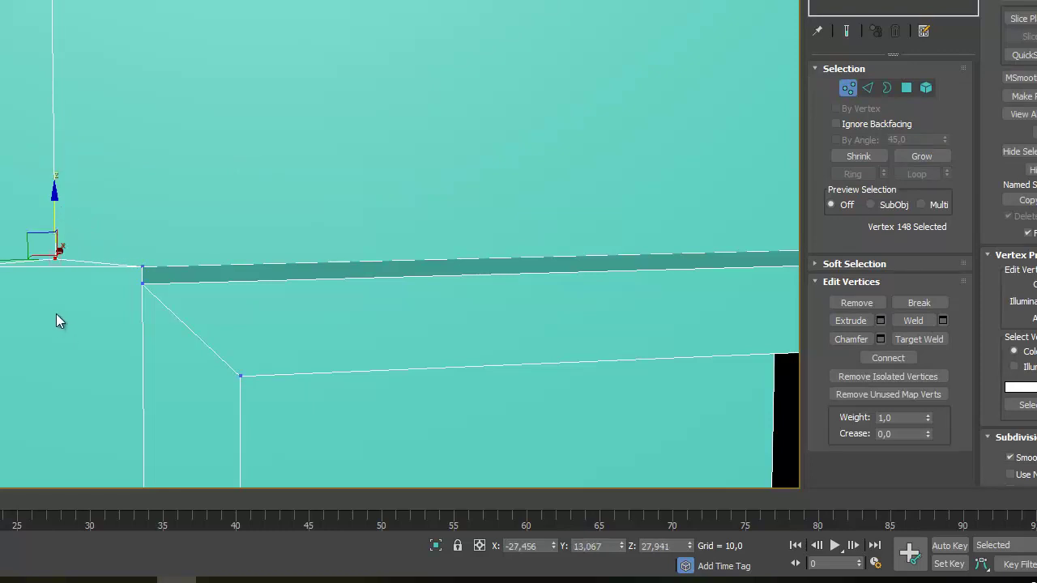
- Cut a short edge from the lowered inset corner vertex straight down to the horizontal edge beside the door surround
middle_click_drag(95, 303, 123, 212, "alt")
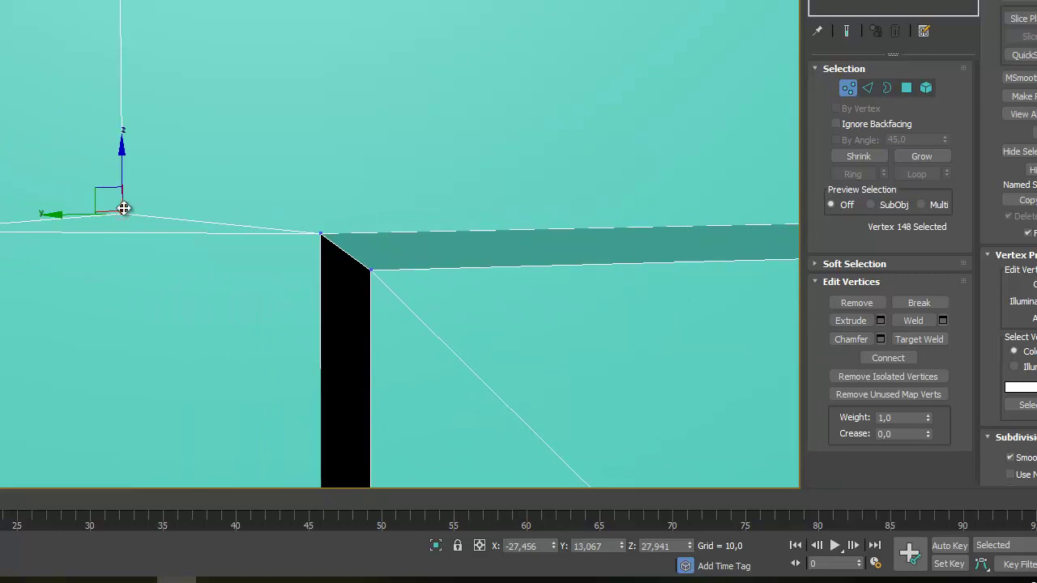
right_click(121, 210)
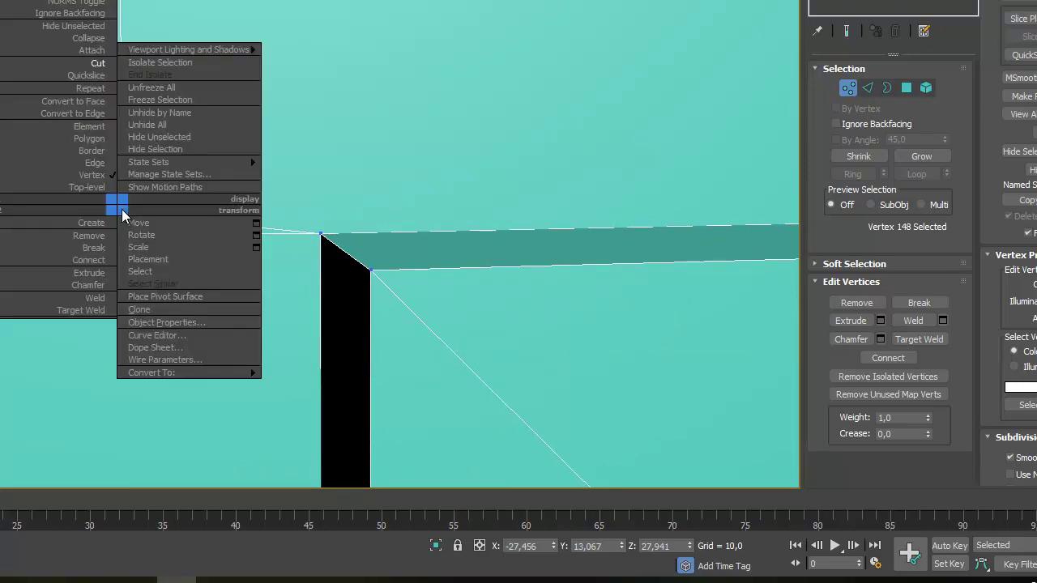
left_click(95, 65)
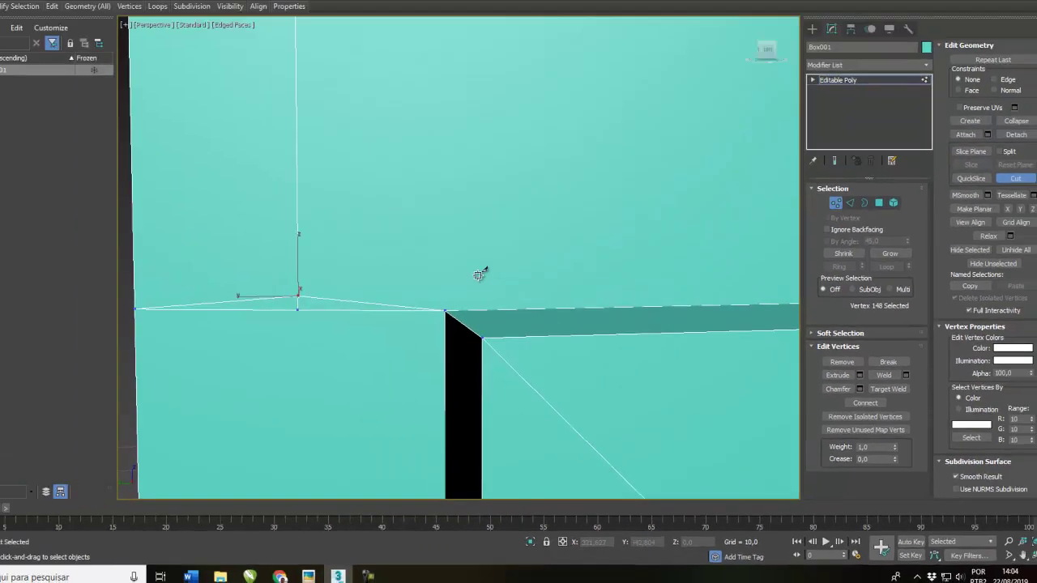
scroll(401, 183, "down", 6)
scroll(646, 303, "up", 3)
scroll(710, 308, "down", 3)
middle_click_drag(337, 292, 354, 283)
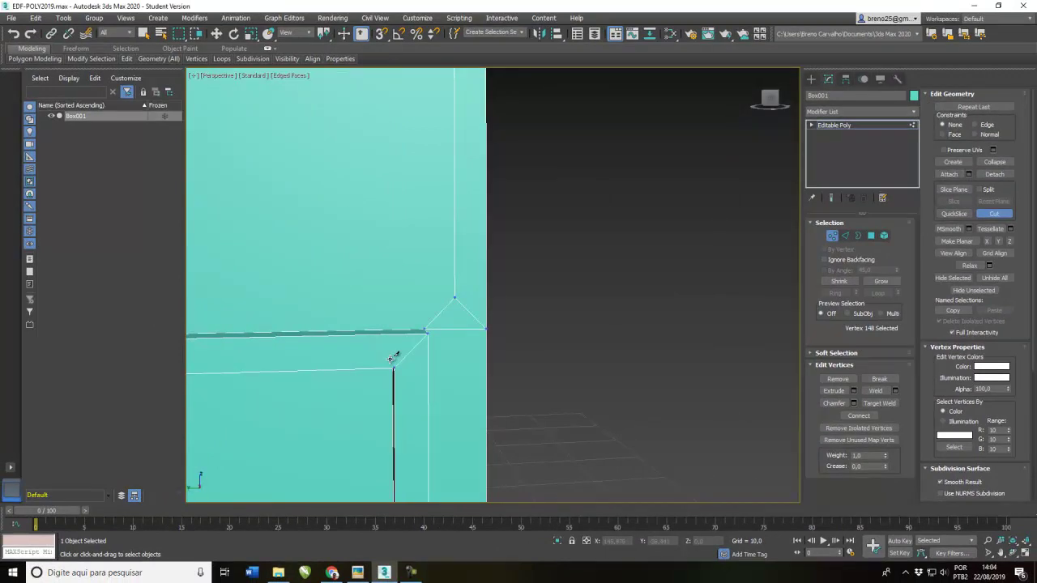
- Cut an edge from the inset's lower corner vertex above the shop window straight down to the horizontal edge below
scroll(394, 359, "up", 2)
scroll(413, 375, "up", 2)
scroll(412, 375, "up", 1)
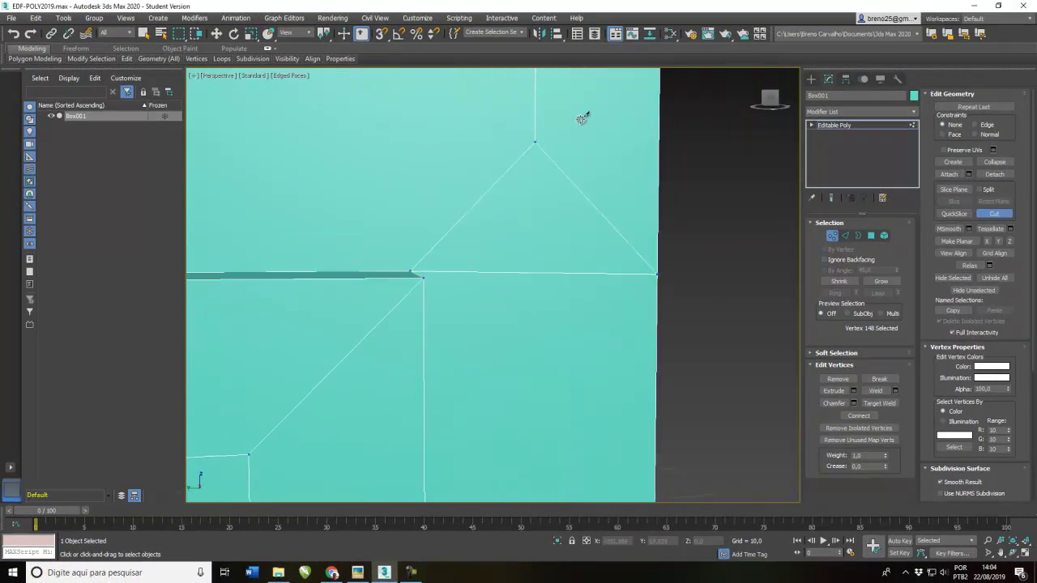
left_click(536, 143)
left_click(537, 273)
- Remove the leftover diagonal edges around the inset's two lower corners, beside the shop window and beside the door
left_click(844, 236)
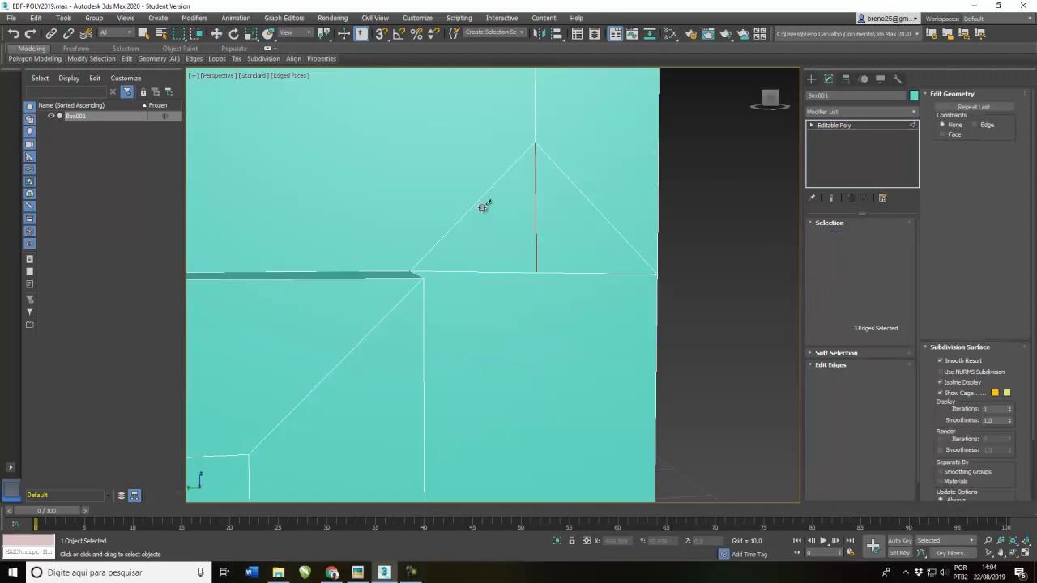
key("w")
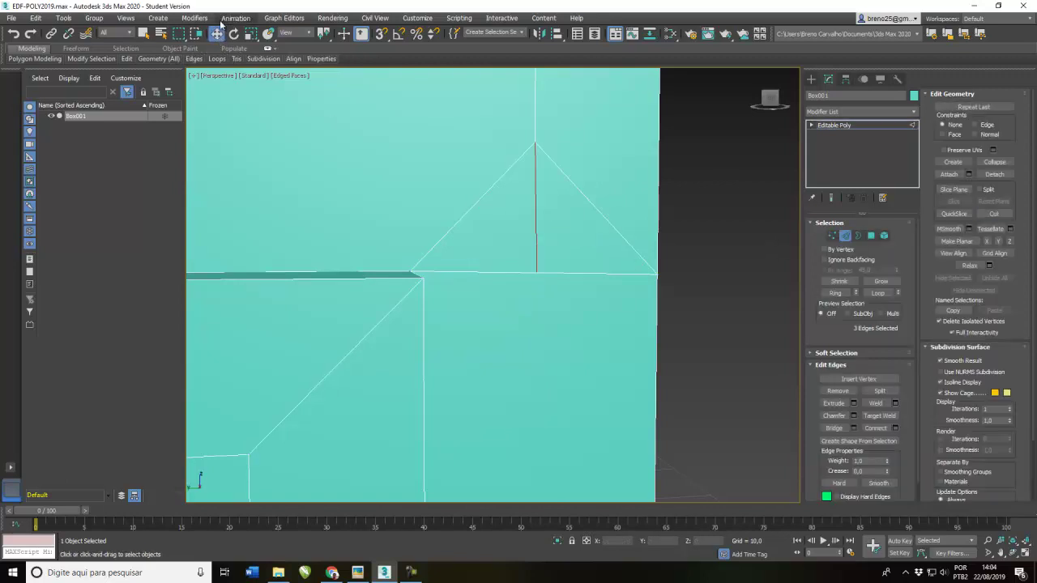
left_click(475, 204)
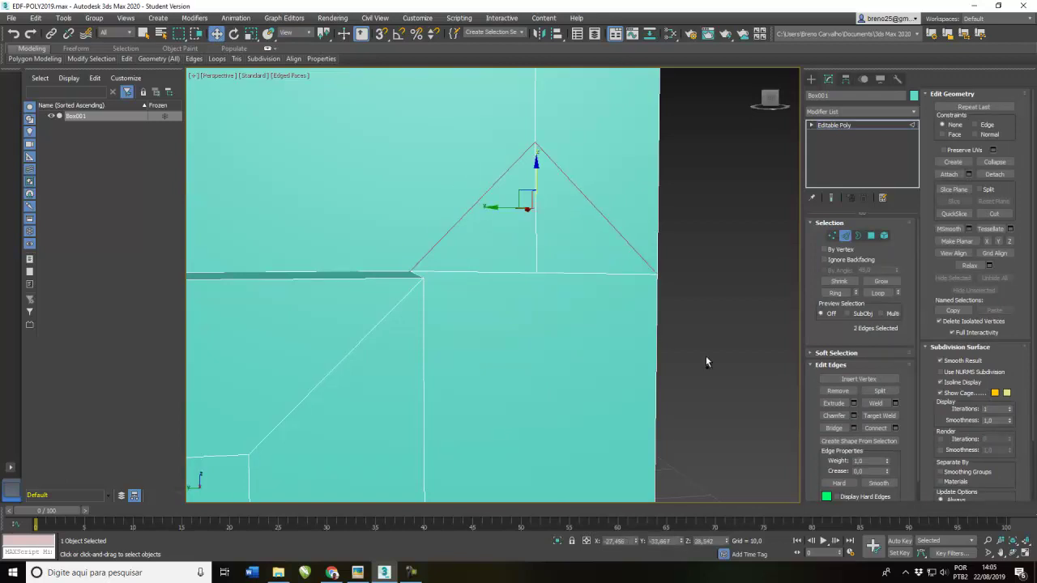
left_click(829, 391)
middle_click_drag(507, 373, 487, 269)
left_click(486, 269)
left_click(518, 270, "ctrl")
left_click(837, 391)
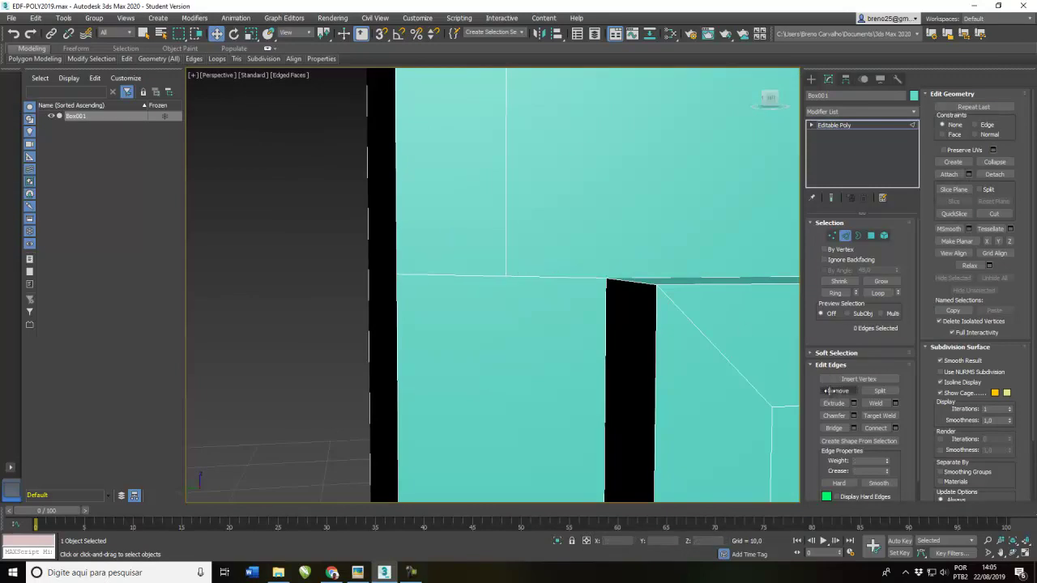
- Extrude the large wall panel polygon above the shop front outward by 13,0
middle_click_drag(572, 328, 609, 309, "alt")
scroll(609, 309, "down", 6)
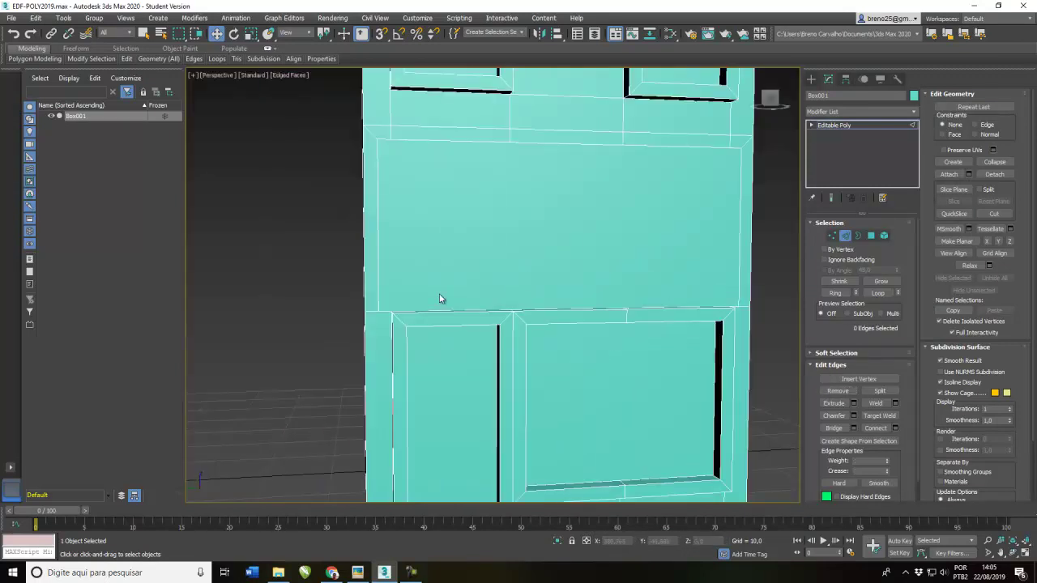
middle_click_drag(624, 262, 727, 279)
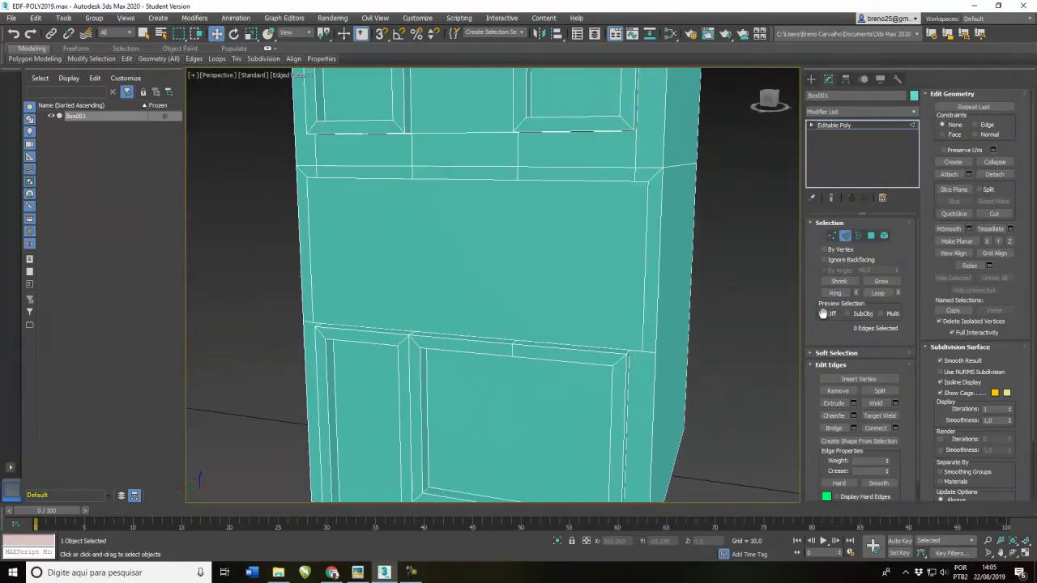
left_click(871, 237)
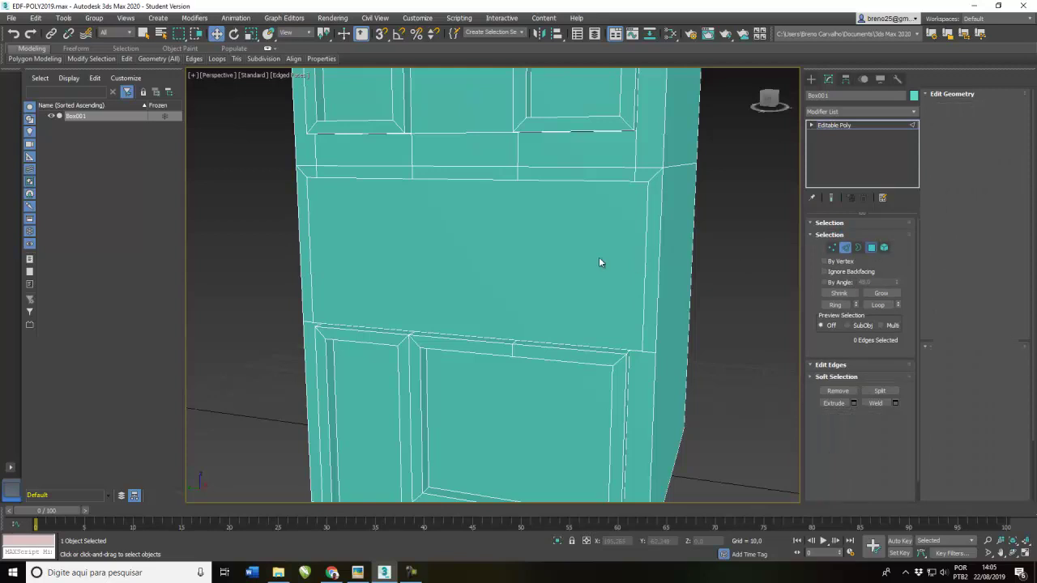
left_click(547, 252)
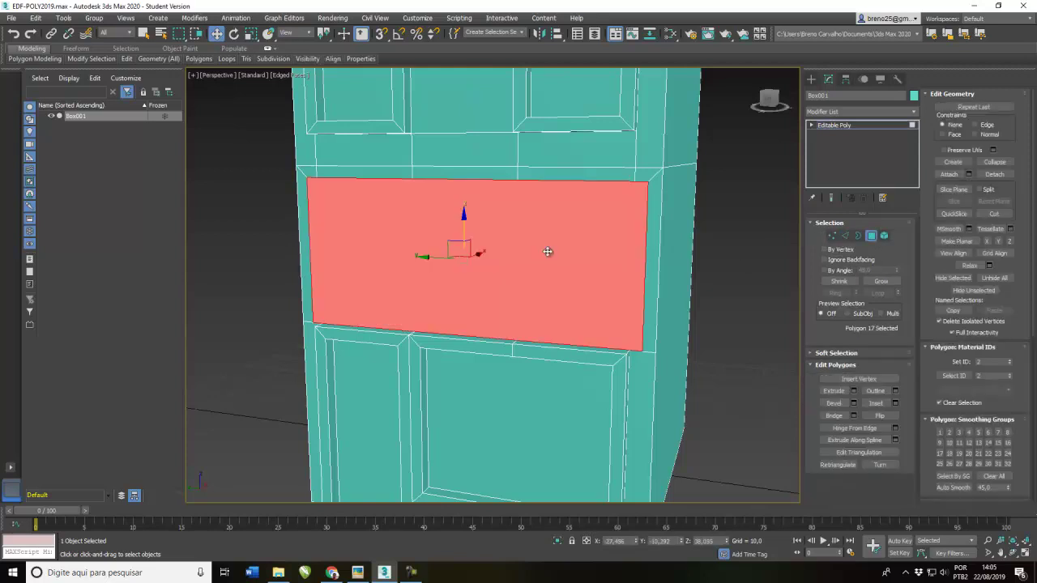
left_click(853, 391)
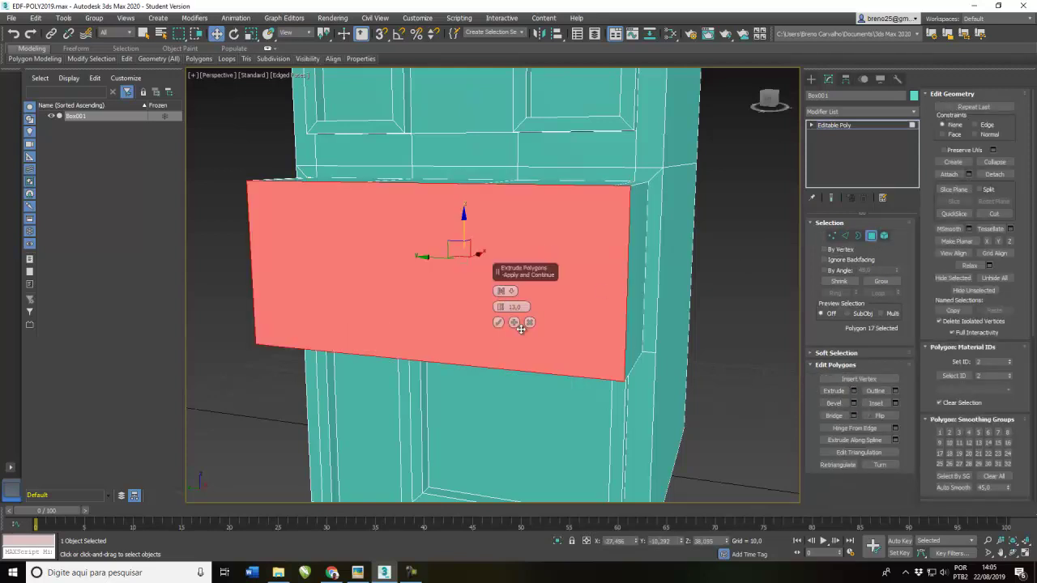
left_click(498, 323)
scroll(527, 327, "down", 5)
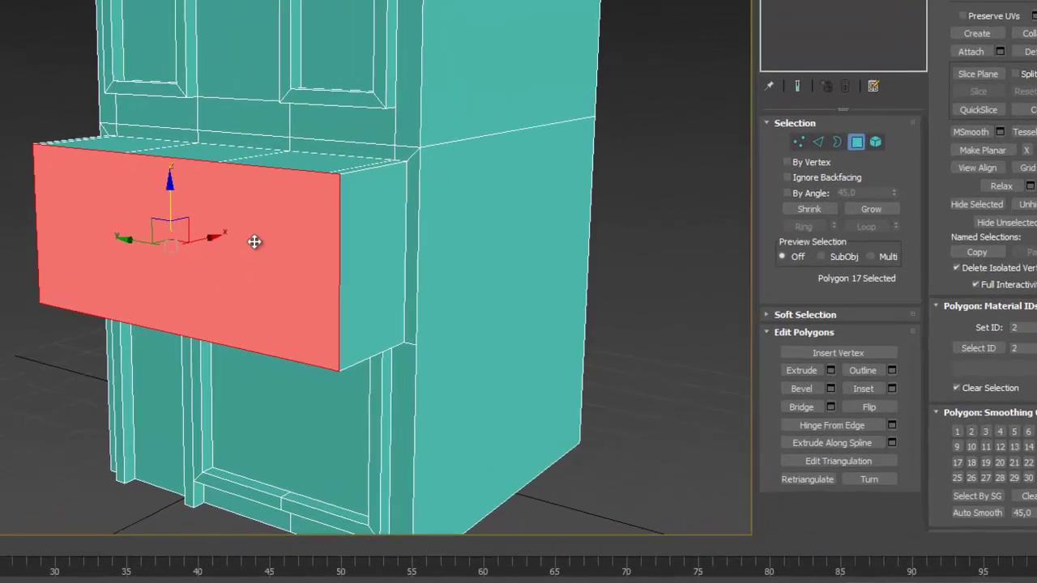
- Remove the unneeded cross edges on the top and underside of the extruded block
left_click(816, 136)
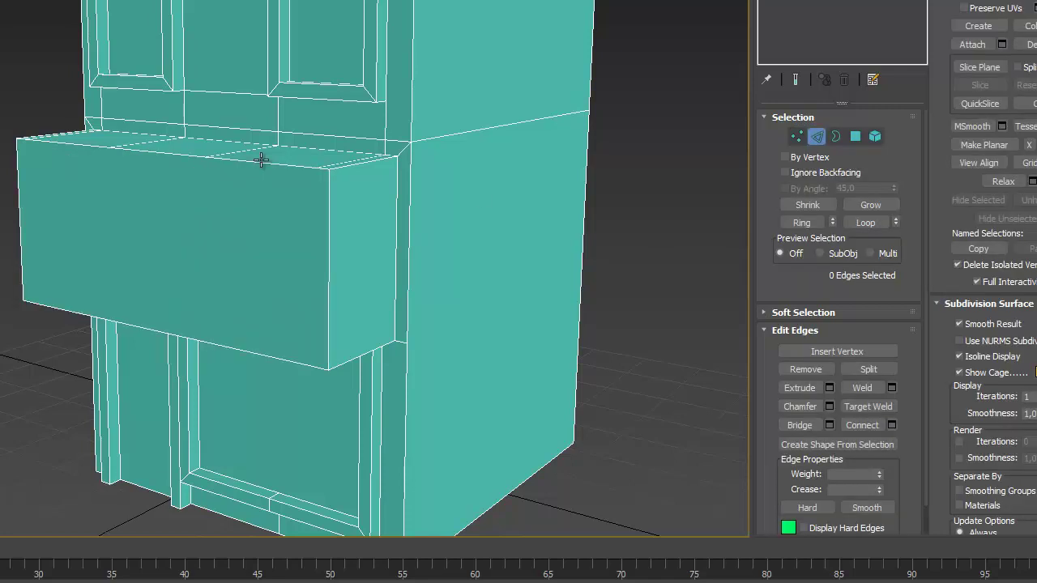
middle_click_drag(264, 164, 267, 213, "alt")
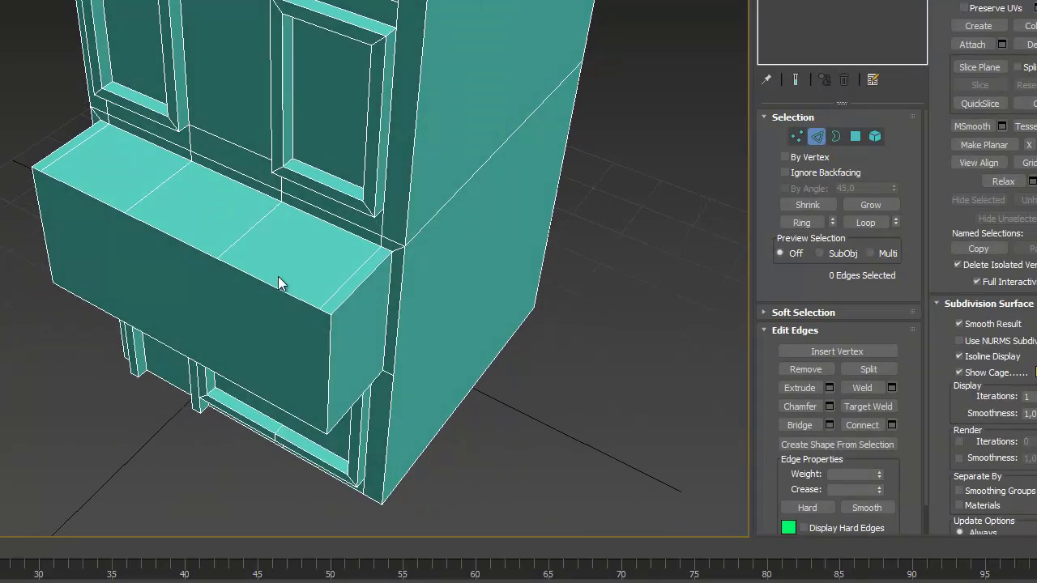
left_click(355, 270)
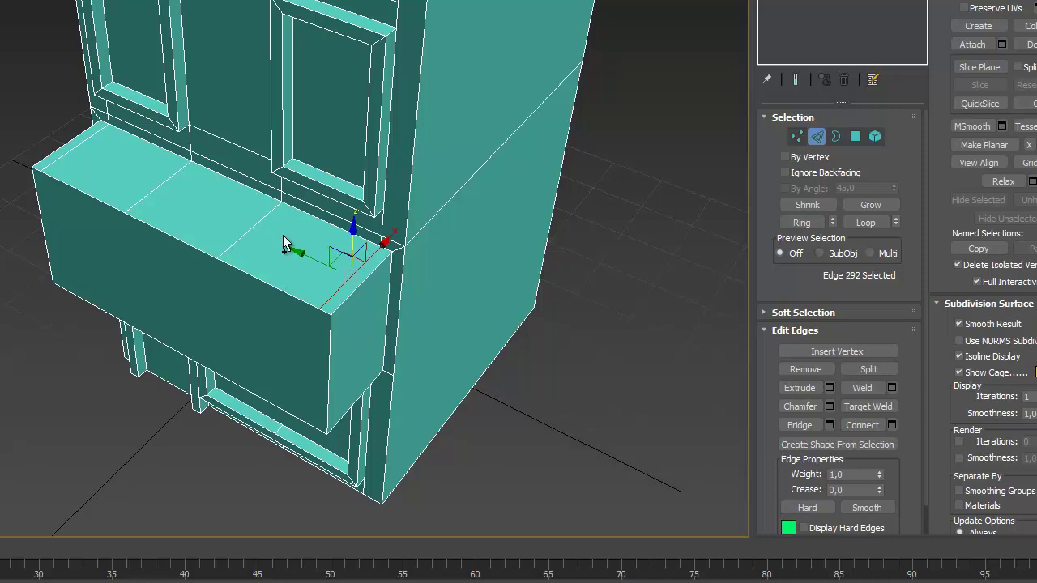
left_click(250, 229, "ctrl")
left_click(162, 184, "ctrl")
left_click(71, 146, "ctrl")
middle_click_drag(178, 313, 204, 167, "alt")
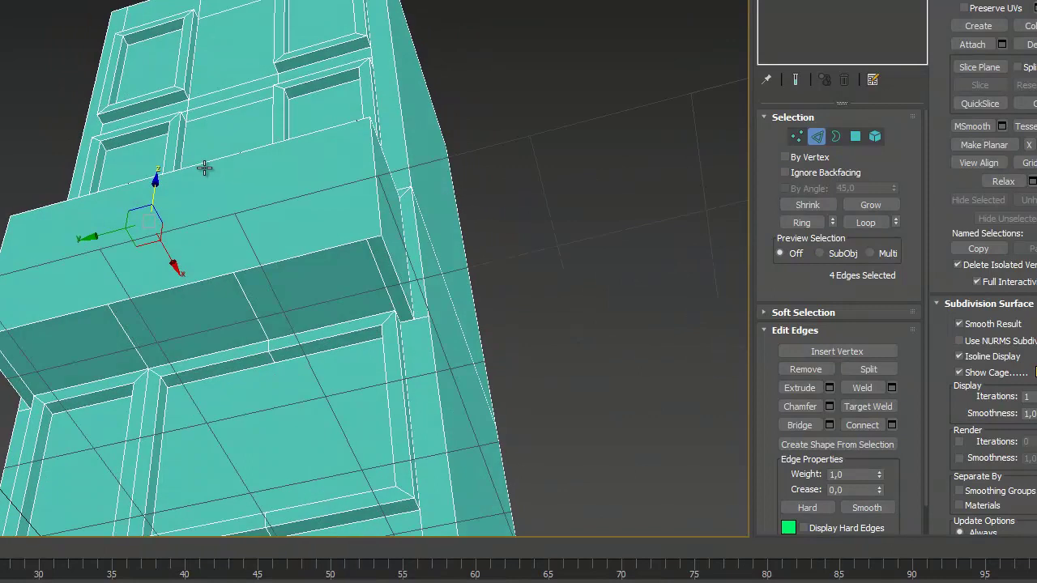
left_click(371, 257, "ctrl")
left_click(244, 295, "ctrl")
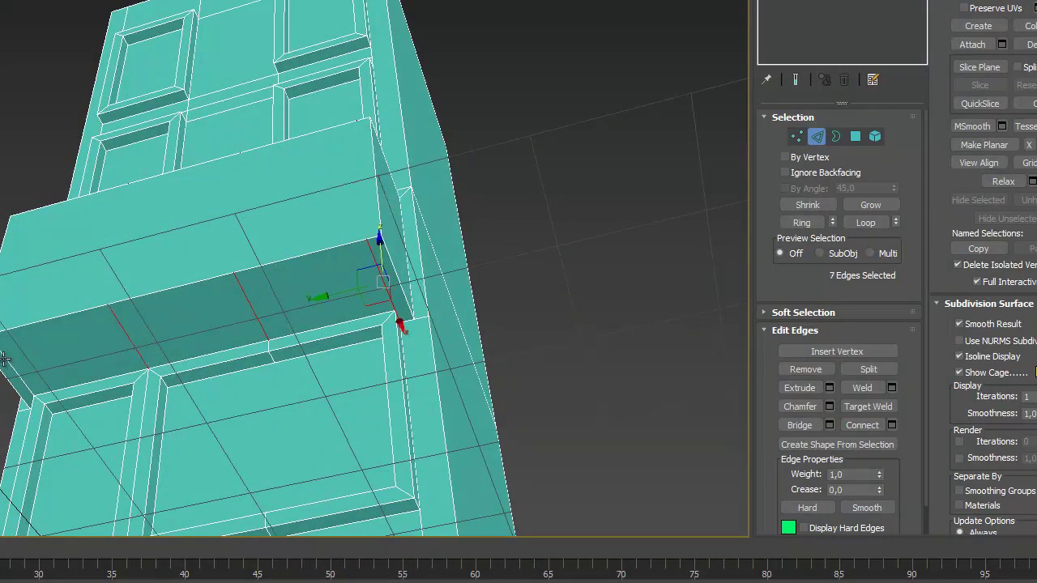
left_click(797, 370)
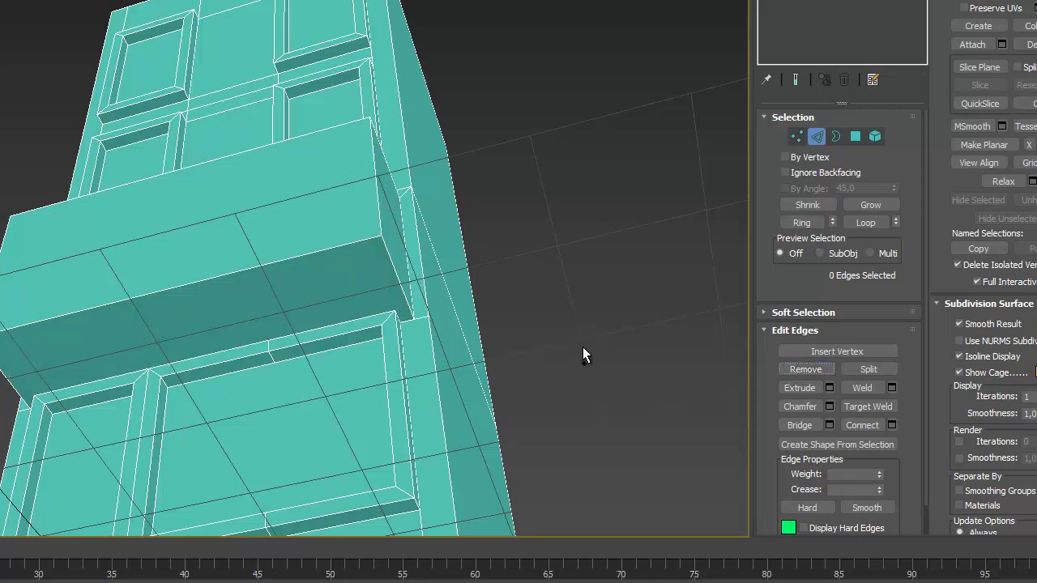
- Chamfer the block's upper front edge by 10,927 with 3 segments and lower the chamfered edges to Z 44,087 to round the awning
middle_click_drag(307, 255, 365, 48, "alt")
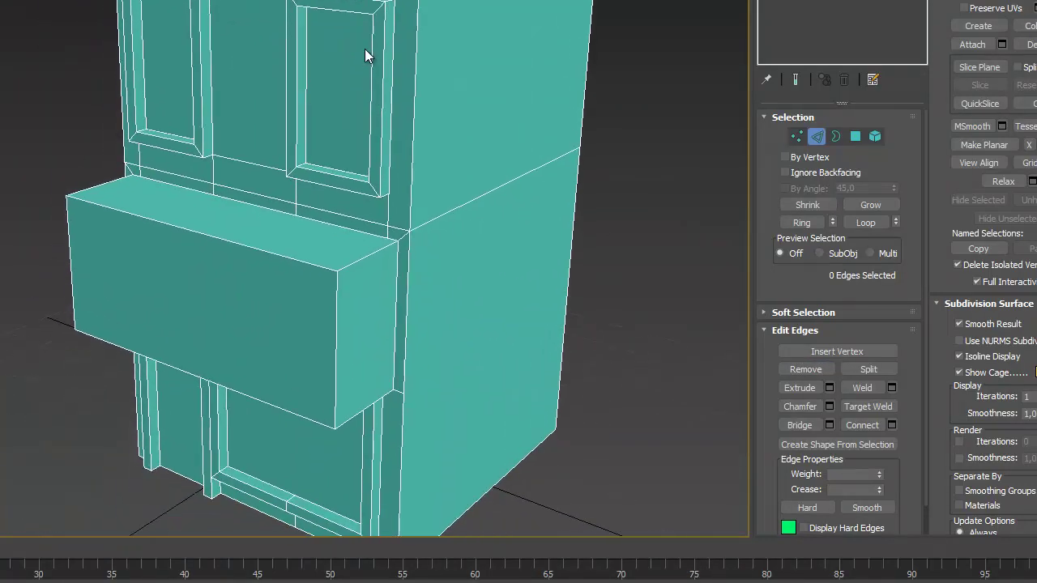
left_click(229, 239)
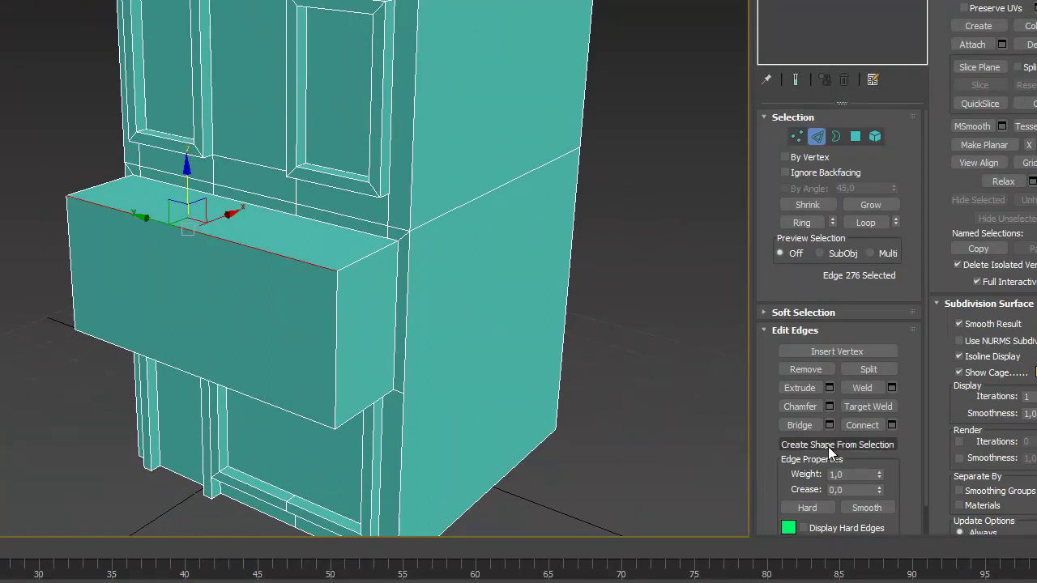
left_click(830, 407)
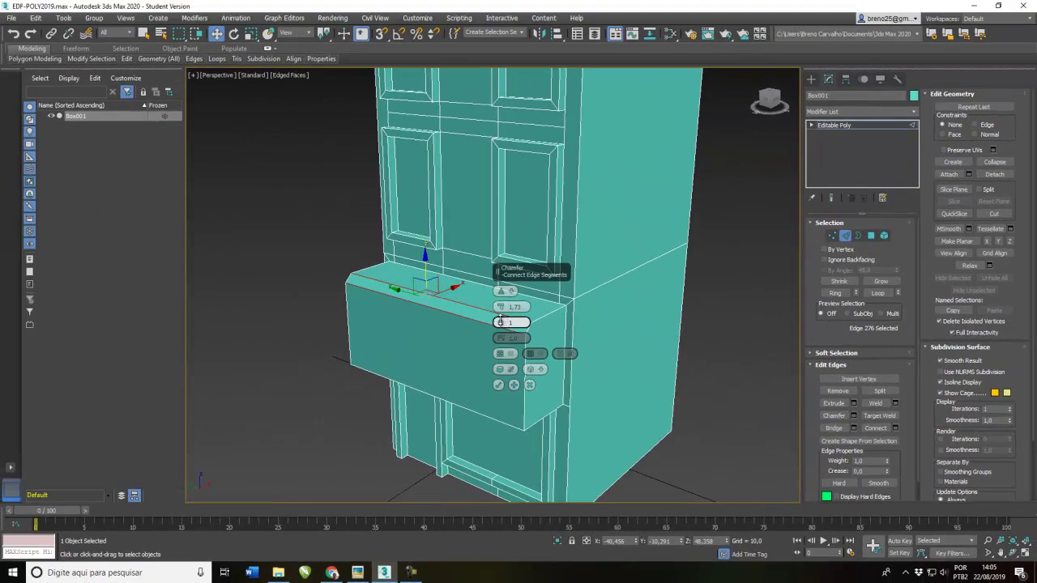
left_click_drag(307, 268, 306, 264)
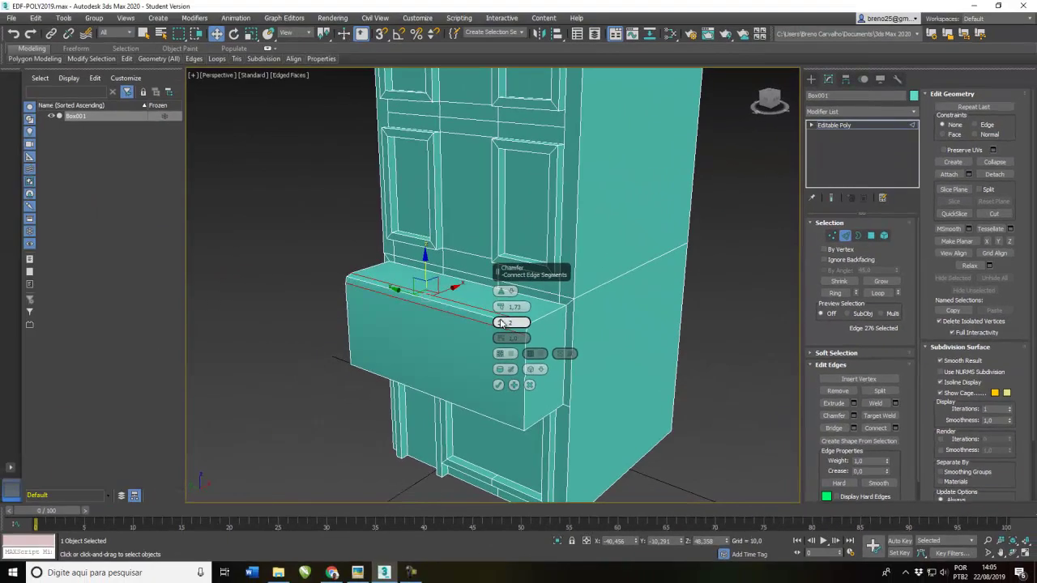
left_click_drag(499, 321, 498, 273)
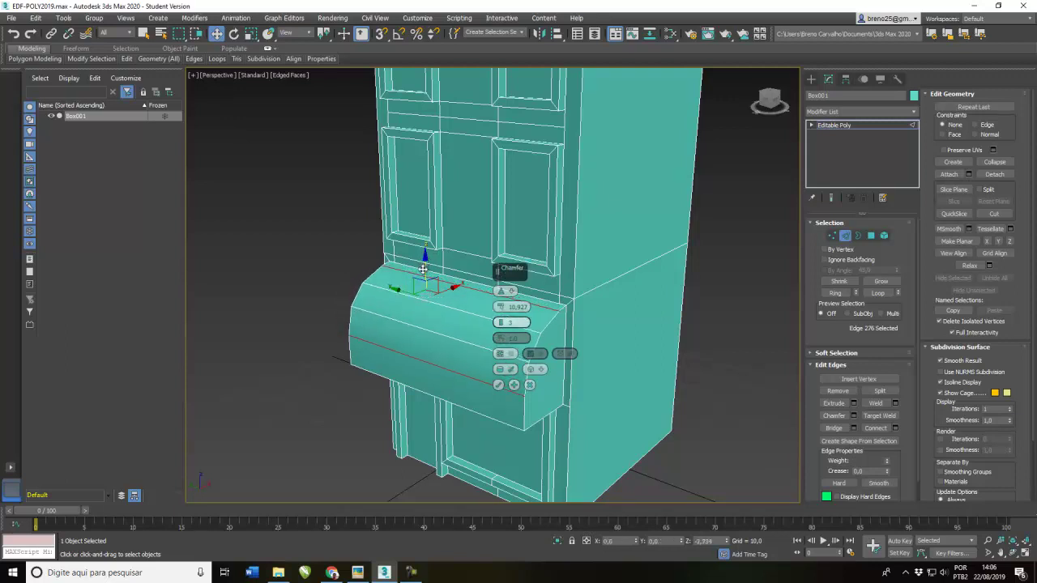
left_click_drag(422, 273, 453, 394)
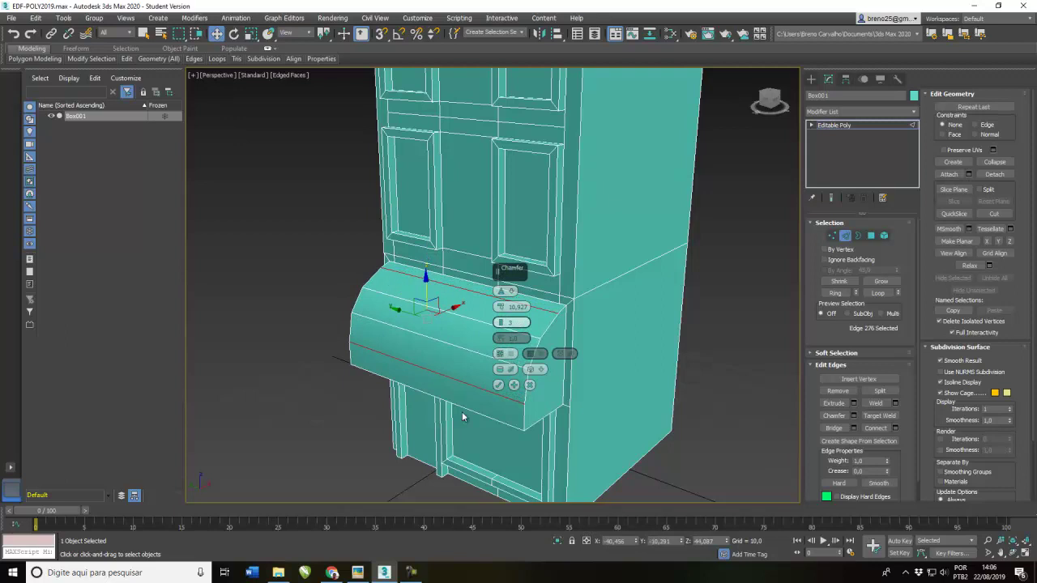
left_click(498, 385)
- View the whole building, then switch to the Picasa photo viewer and examine the hotel sign in the reference image
middle_click_drag(596, 430, 582, 348)
scroll(581, 349, "down", 6)
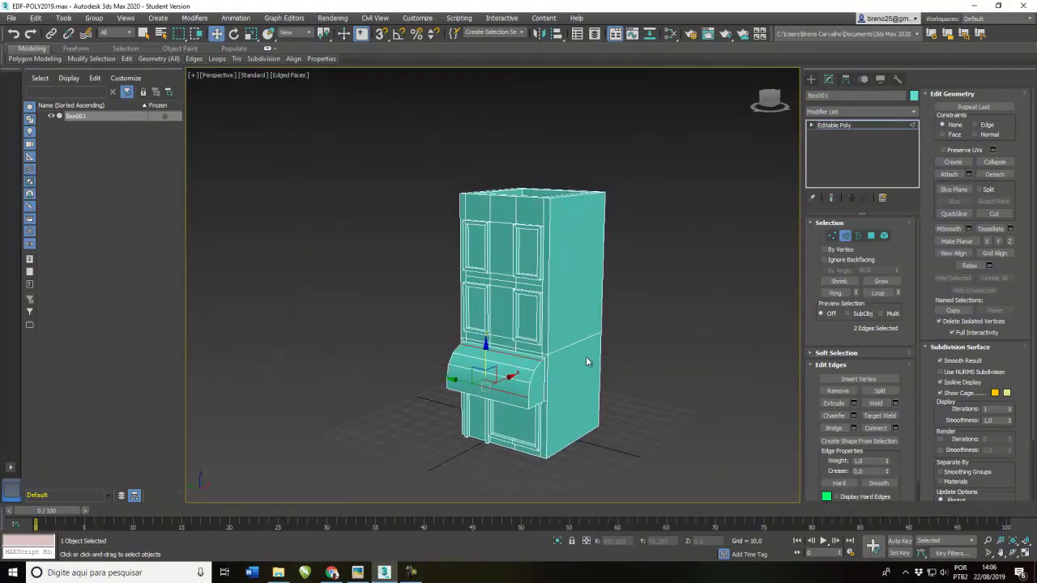
middle_click_drag(588, 367, 588, 376, "alt")
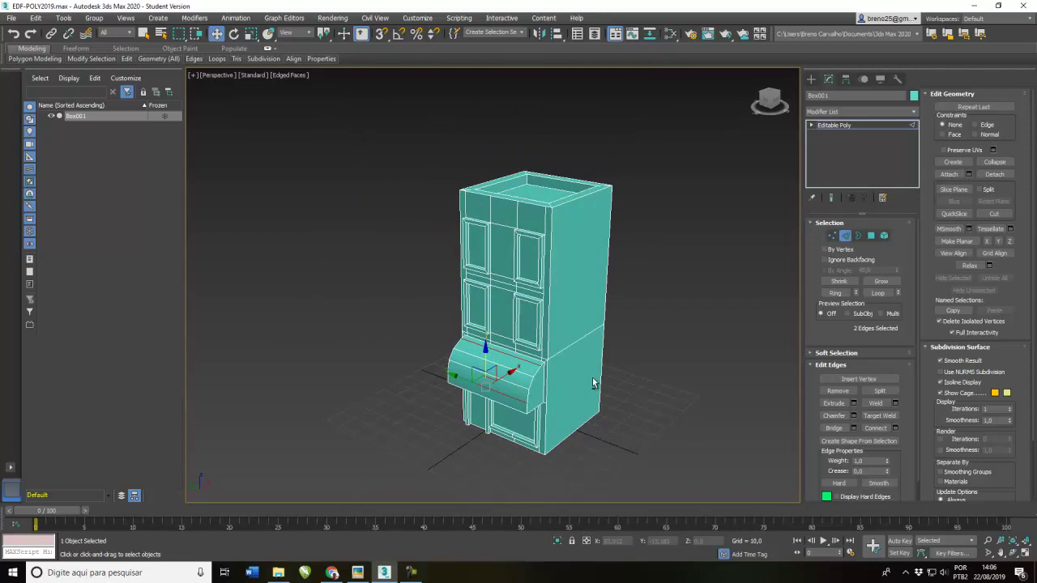
left_click(359, 572)
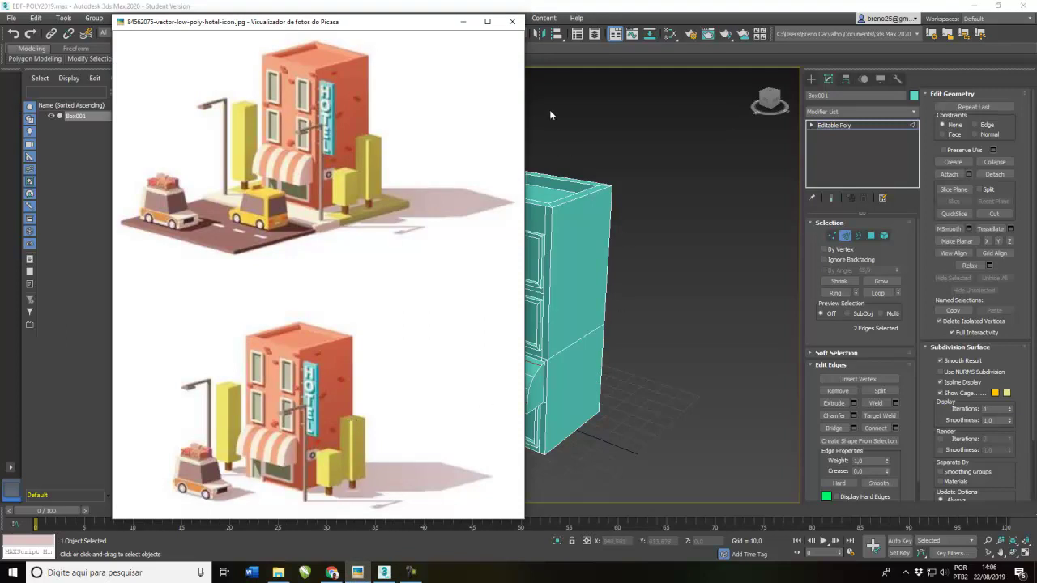
mouse_move(313, 379)
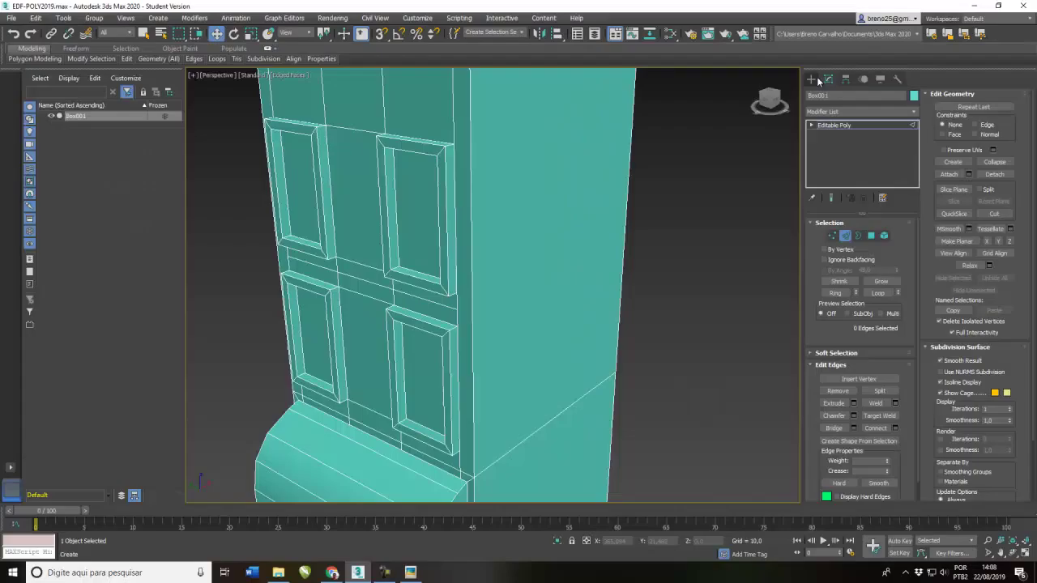
- Create an upright box about 52 long, 13,8 wide and 3,3 high beside the building's upper floors in the Left view as the hotel sign
left_click(812, 79)
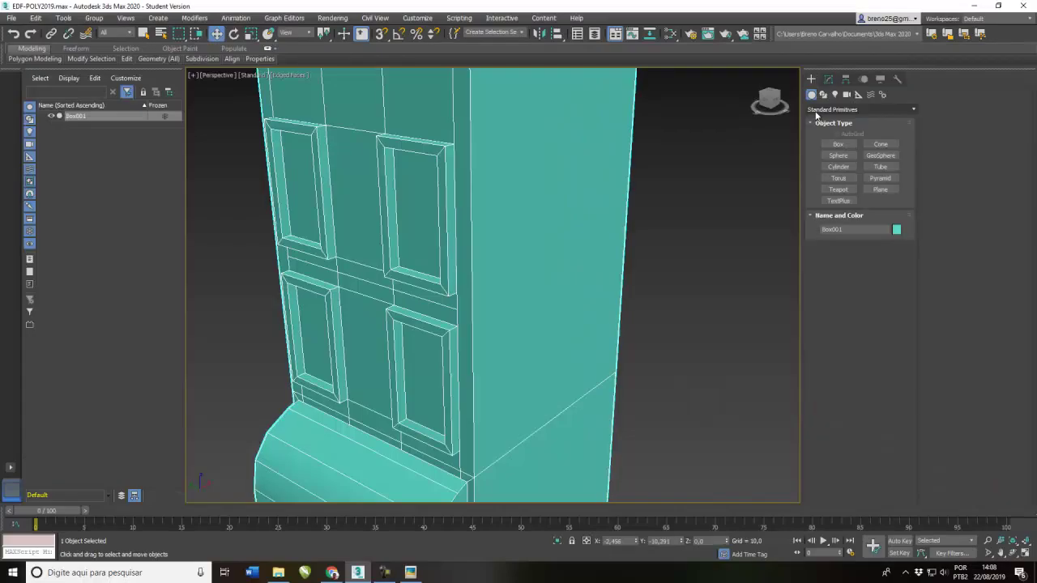
left_click(836, 144)
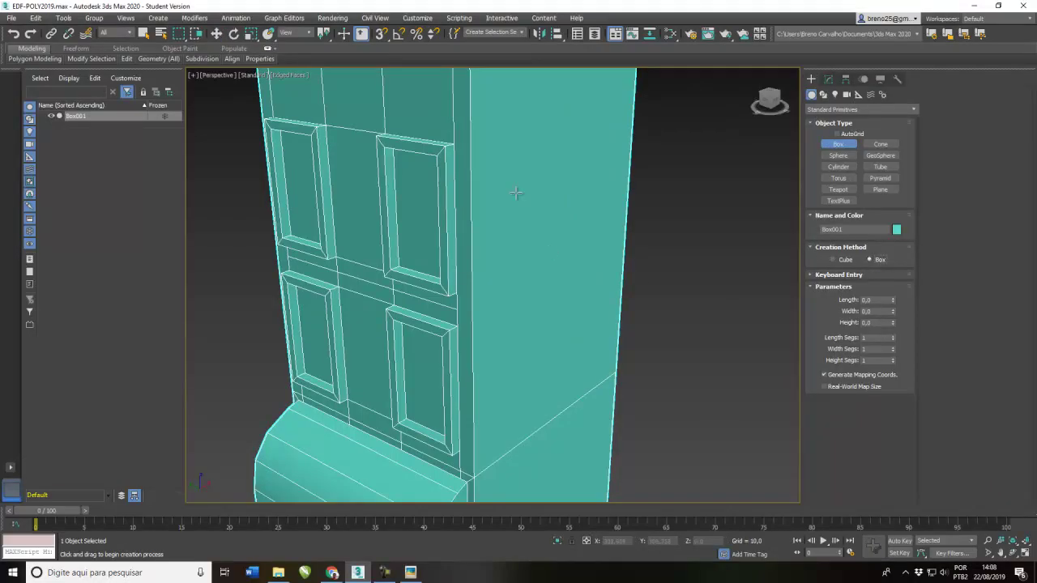
key("z")
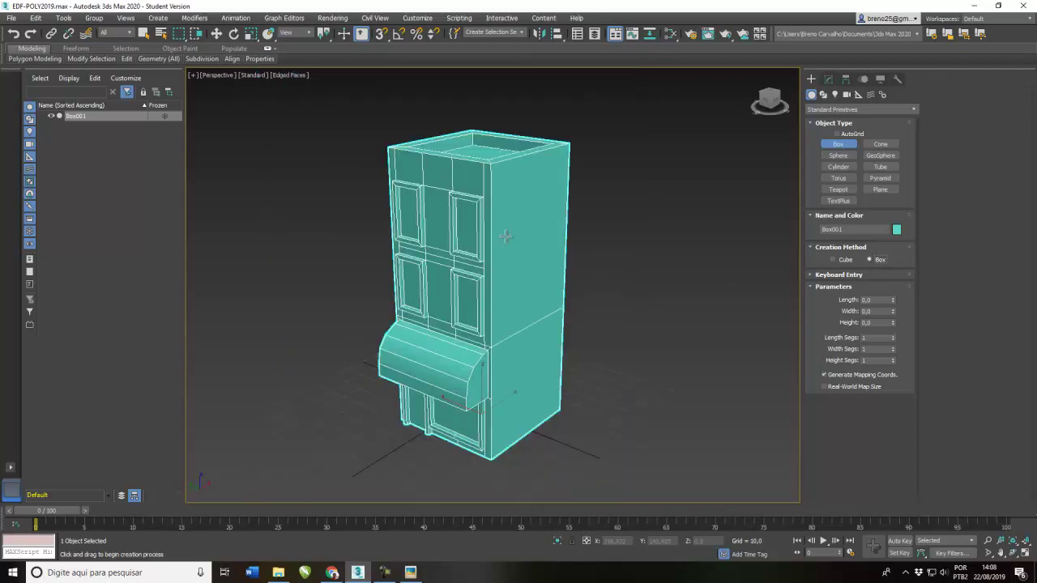
key("alt+w")
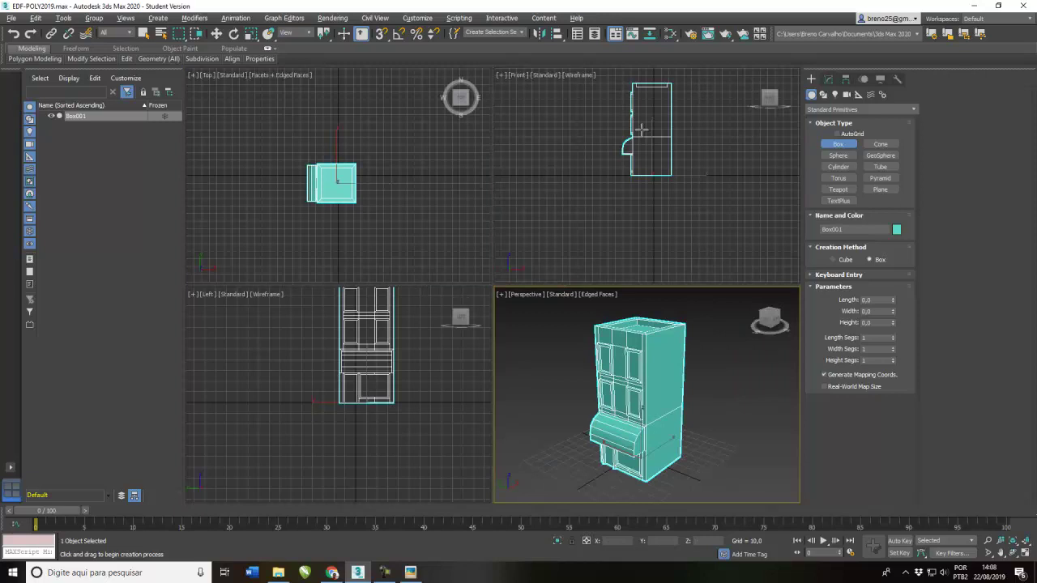
middle_click_drag(640, 130, 640, 151)
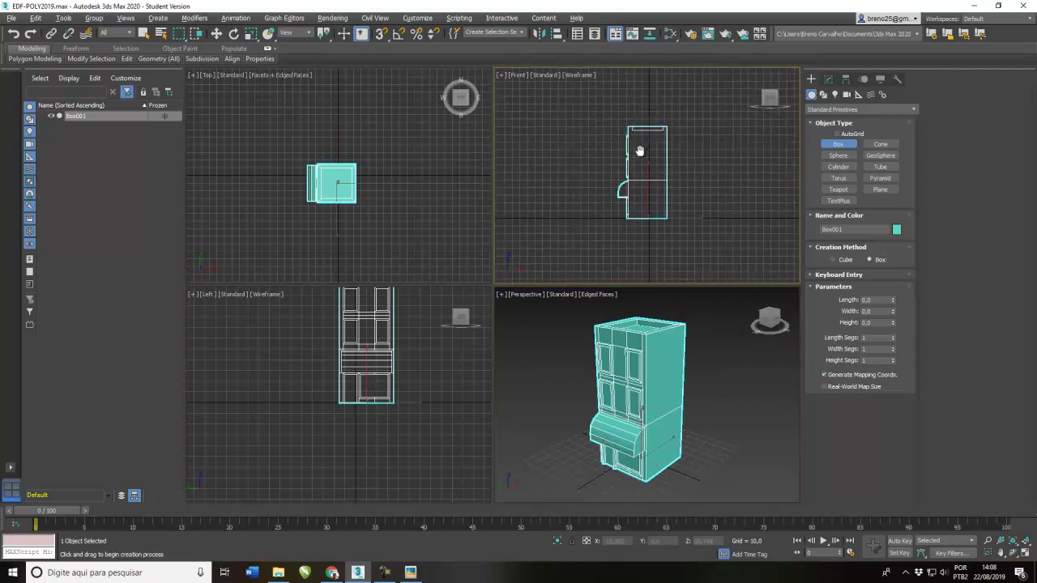
scroll(639, 150, "up", 5)
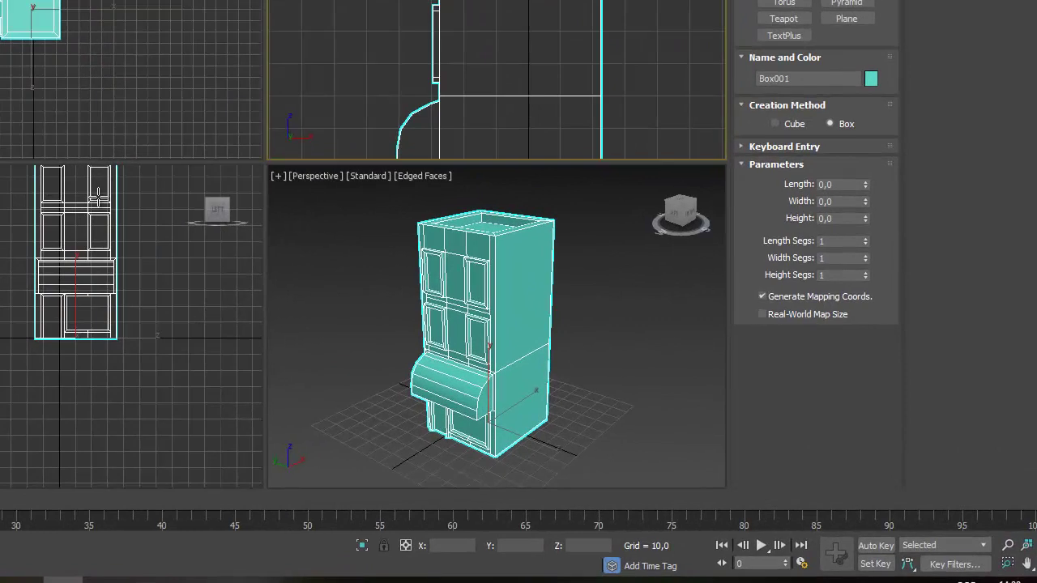
middle_click_drag(250, 248, 229, 303)
scroll(102, 262, "up", 3)
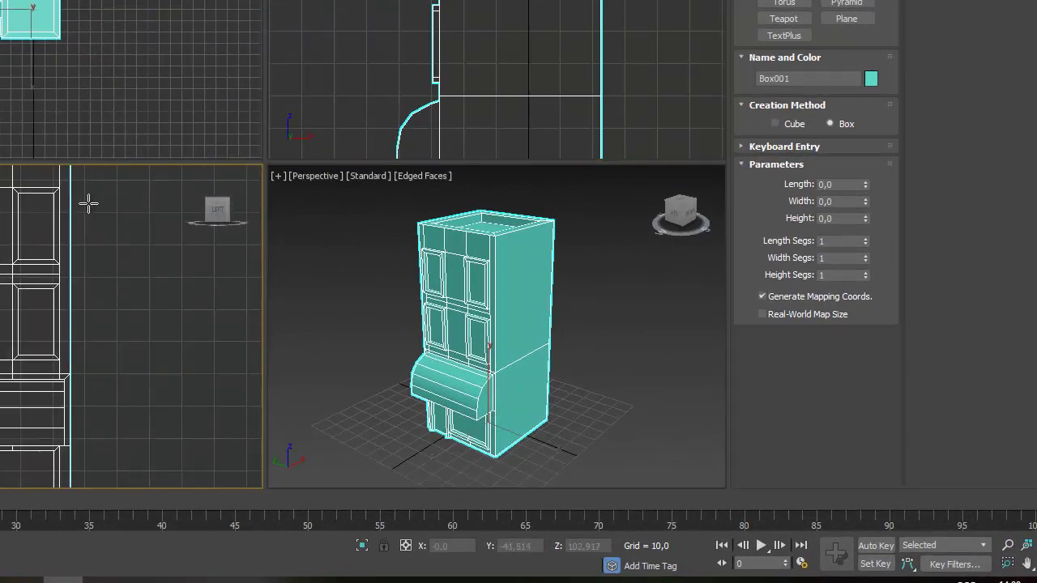
left_click_drag(77, 188, 121, 356)
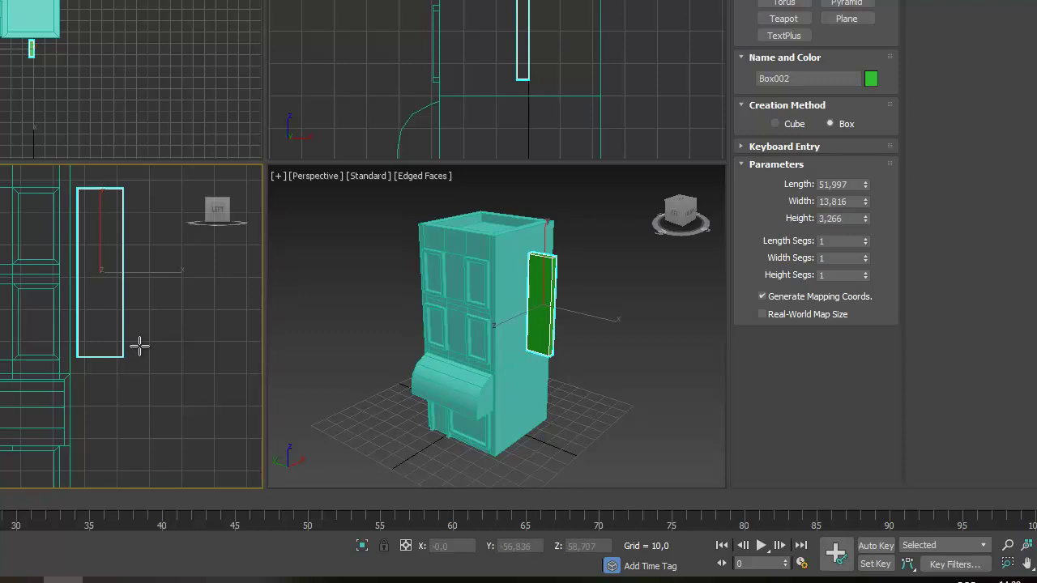
- Move the sign box toward the building's front to X -20,562 and away from the side wall to Y -78,592
right_click(206, 292)
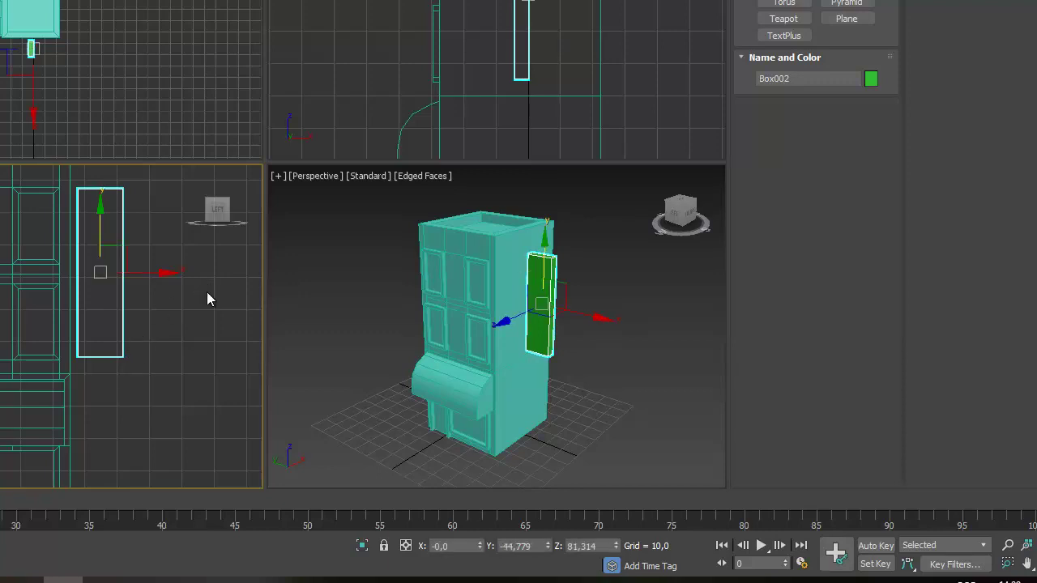
scroll(554, 361, "up", 3)
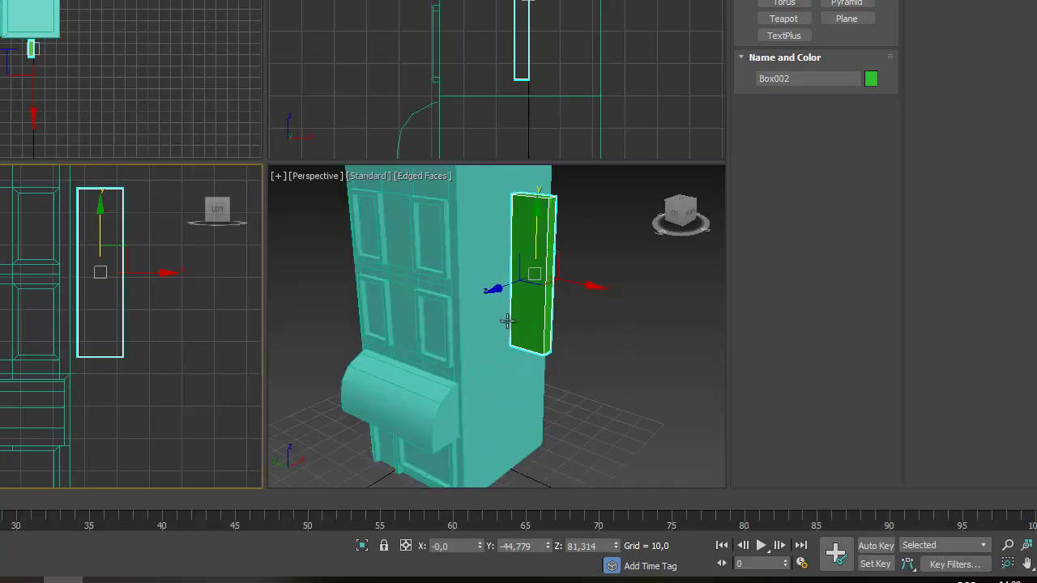
scroll(479, 324, "up", 5)
middle_click_drag(507, 319, 465, 386)
scroll(483, 352, "down", 5)
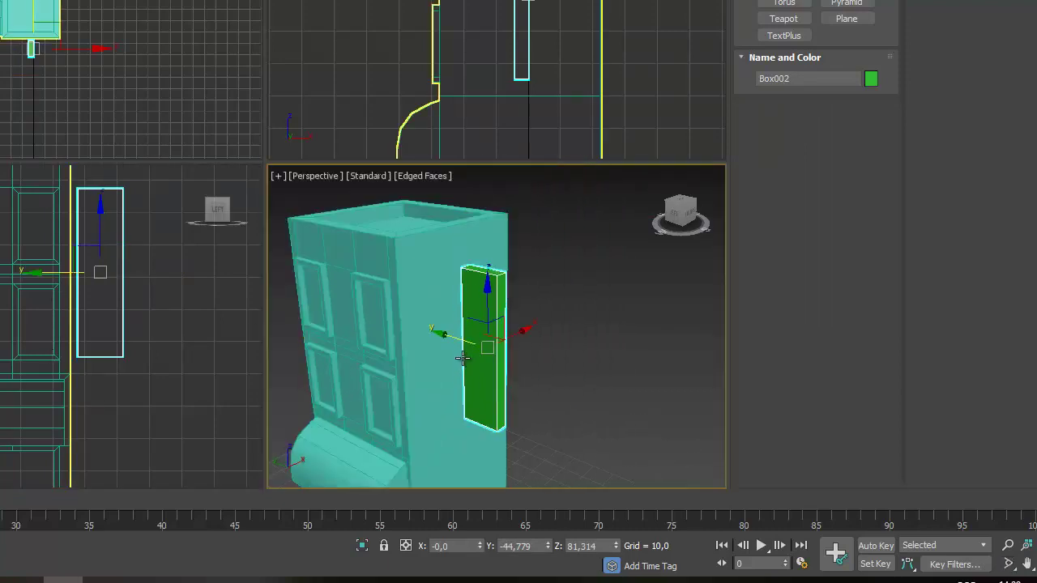
key("alt+w")
scroll(334, 235, "up", 1)
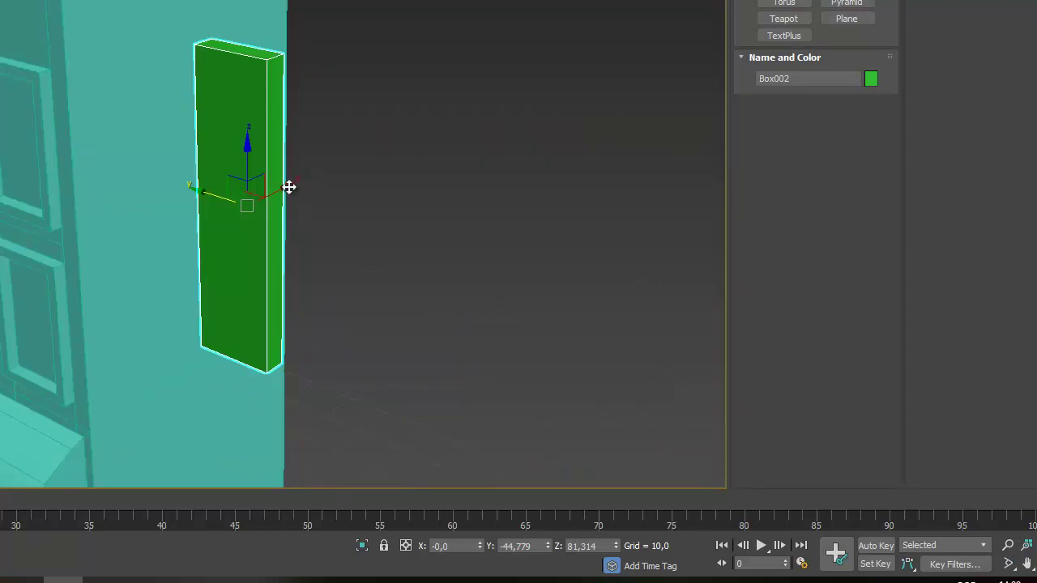
left_click_drag(287, 186, 198, 234)
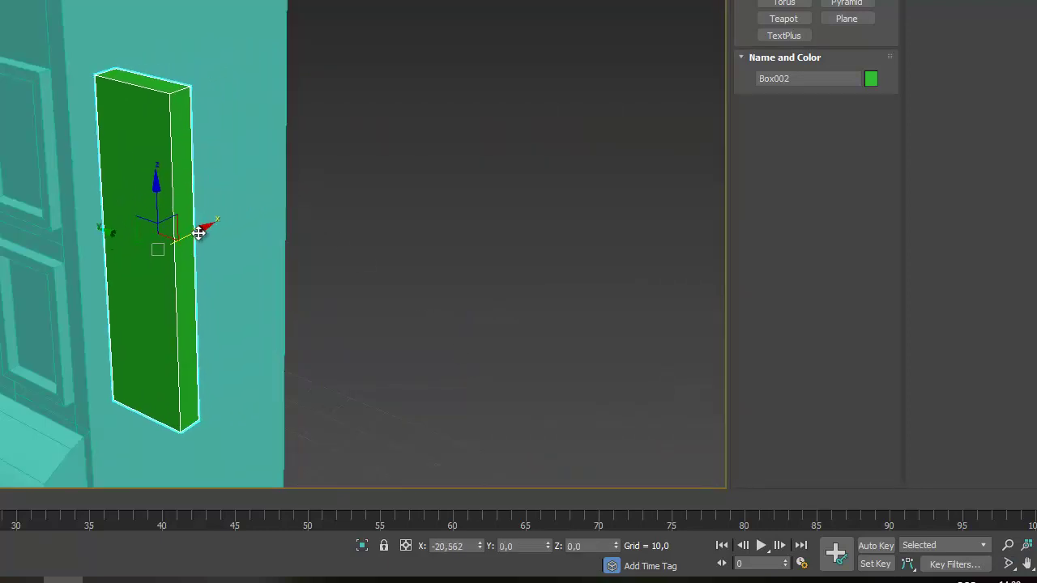
middle_click_drag(194, 285, 262, 291, "alt")
left_click_drag(90, 252, 322, 280)
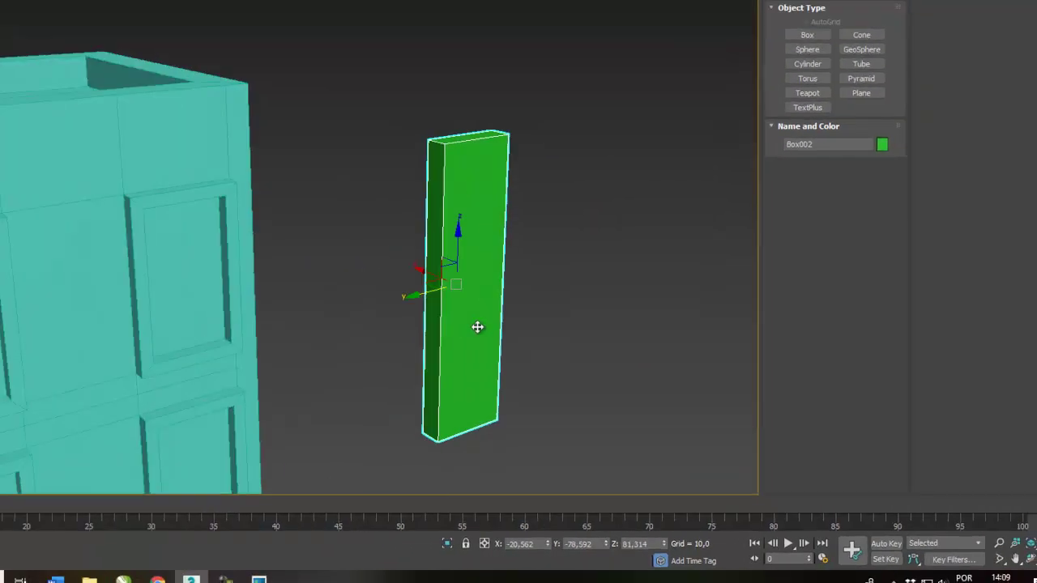
- Check the hotel sign in the Picasa photo viewer's reference image and divide the sign box into 10 length segments with single width and height segments
scroll(429, 243, "up", 3)
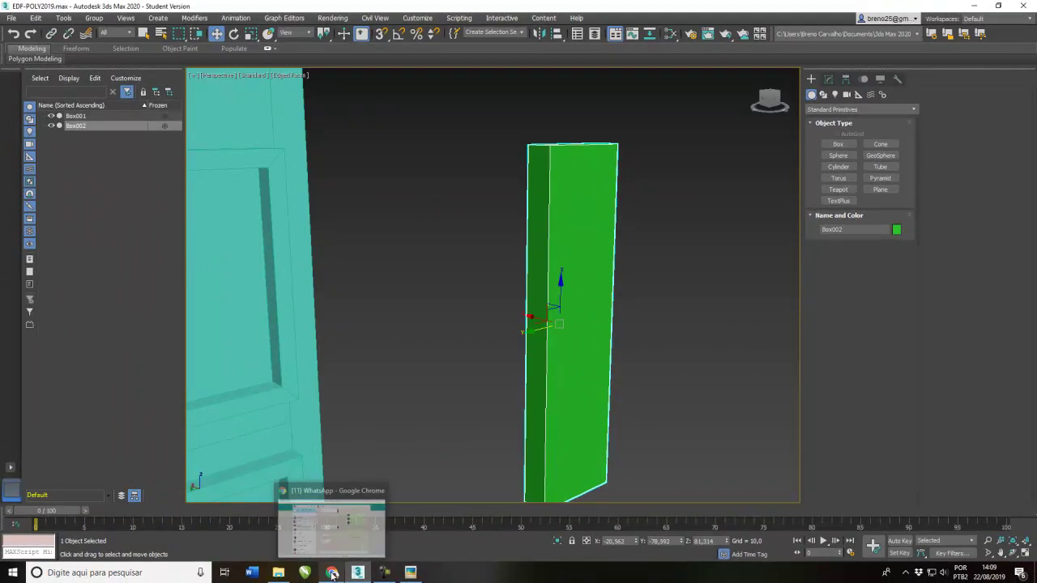
left_click(409, 572)
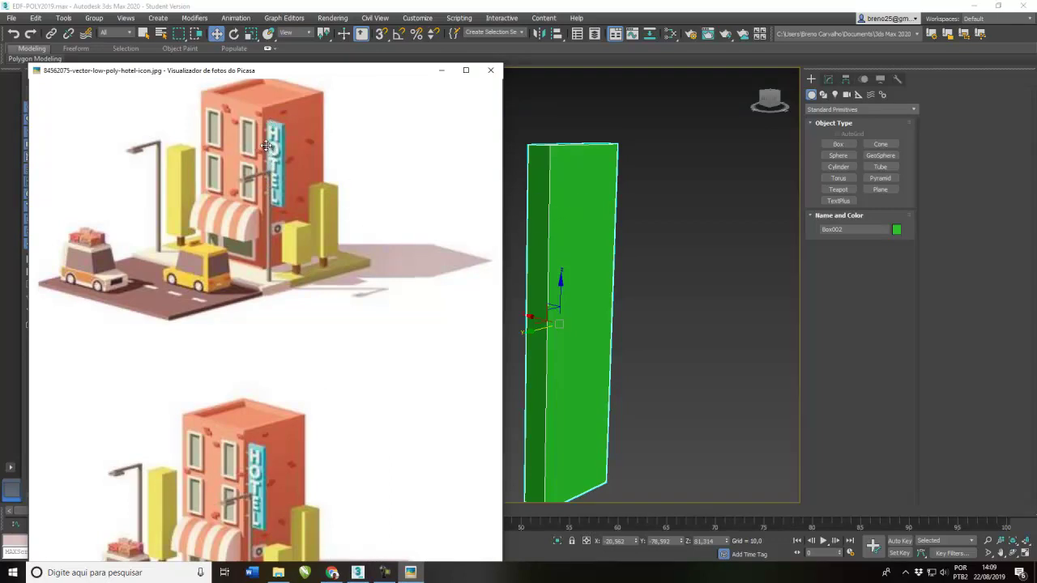
left_click(570, 252)
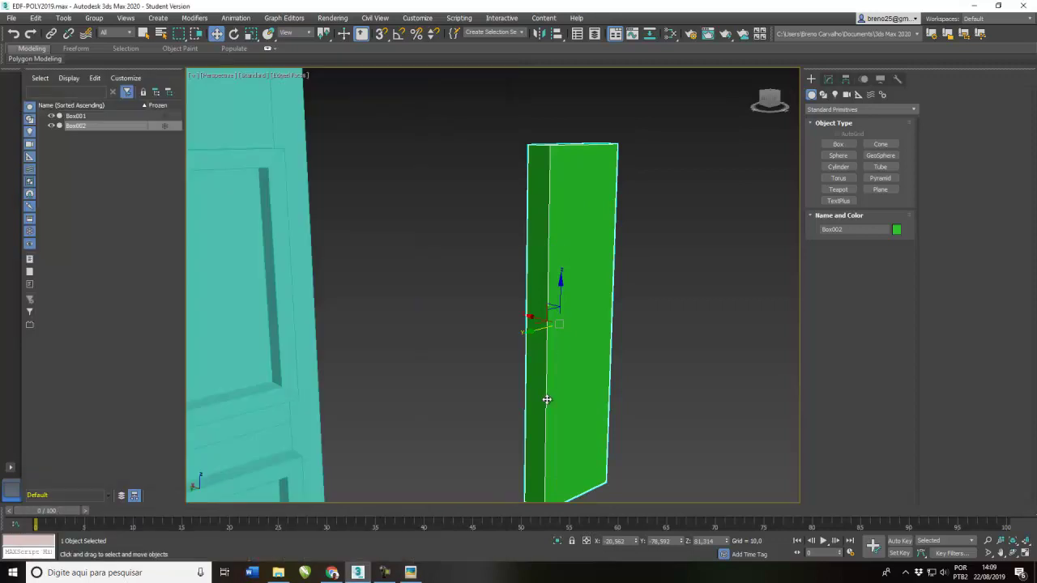
middle_click_drag(550, 424, 570, 370)
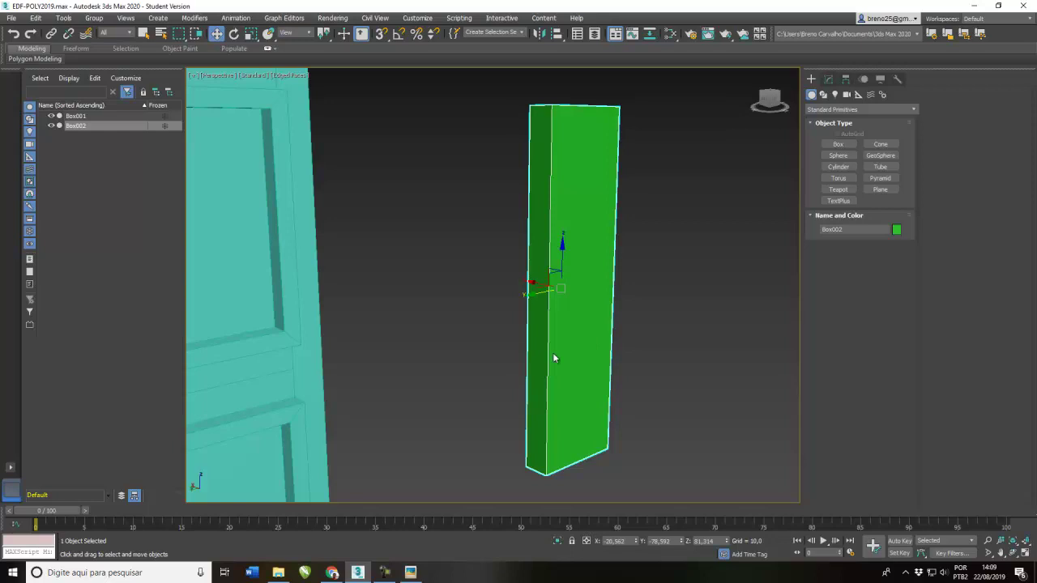
left_click(827, 78)
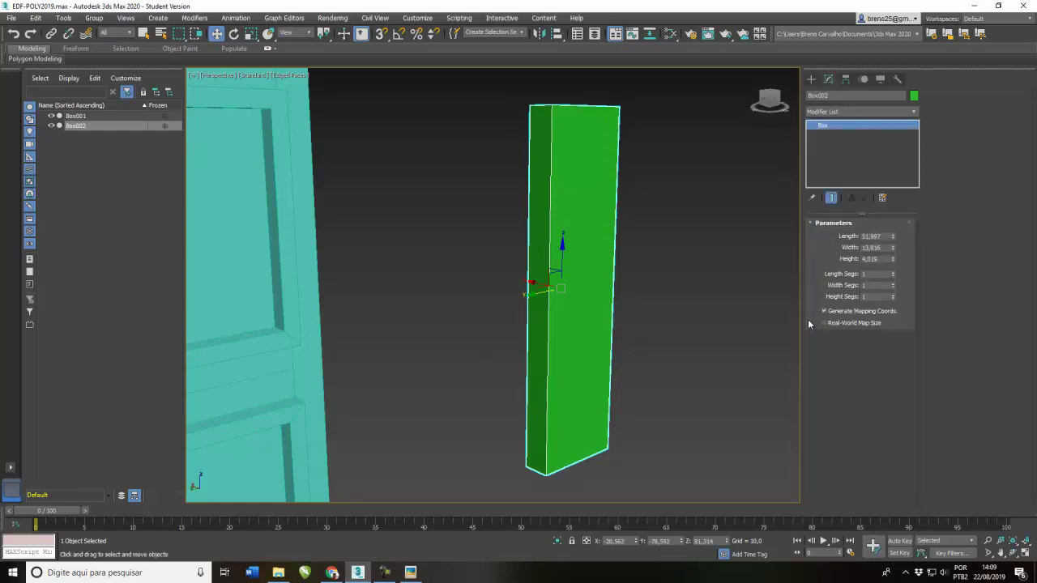
left_click(894, 284)
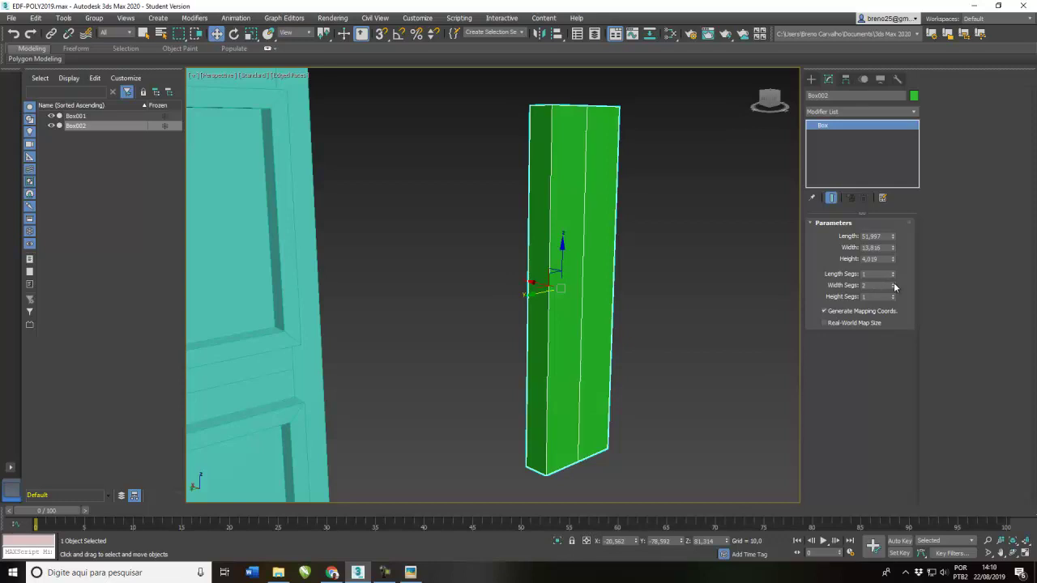
left_click(894, 288)
left_click(892, 295)
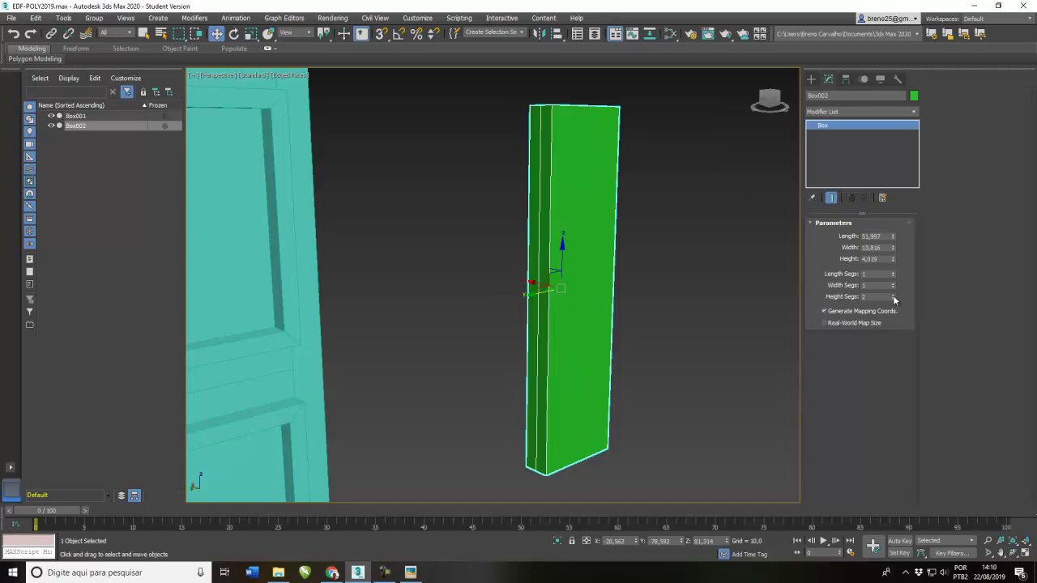
left_click(893, 297)
left_click(893, 272)
left_click_drag(893, 273, 892, 269)
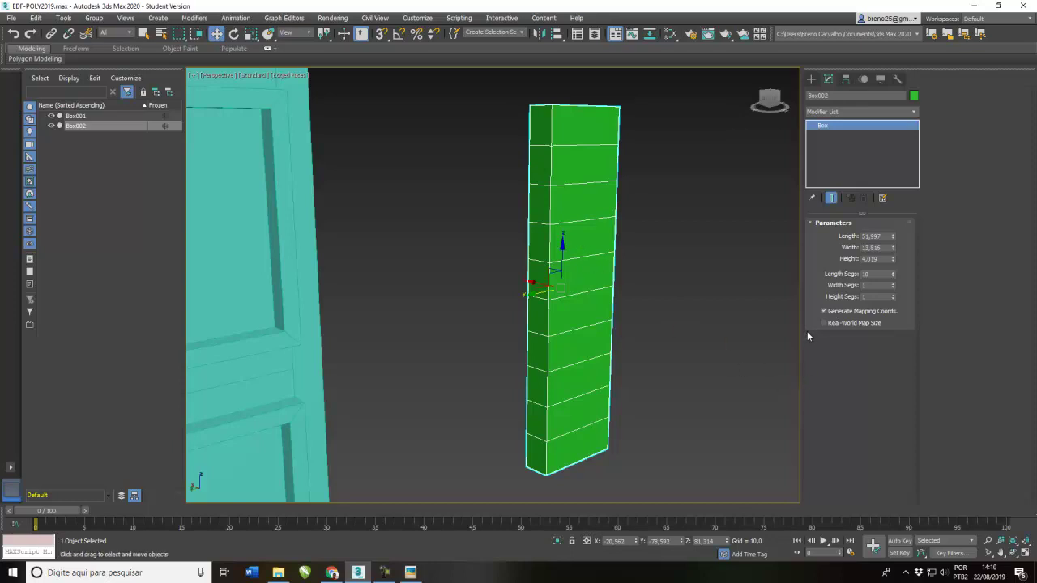
- Convert the segmented sign box to an editable poly
right_click(576, 241)
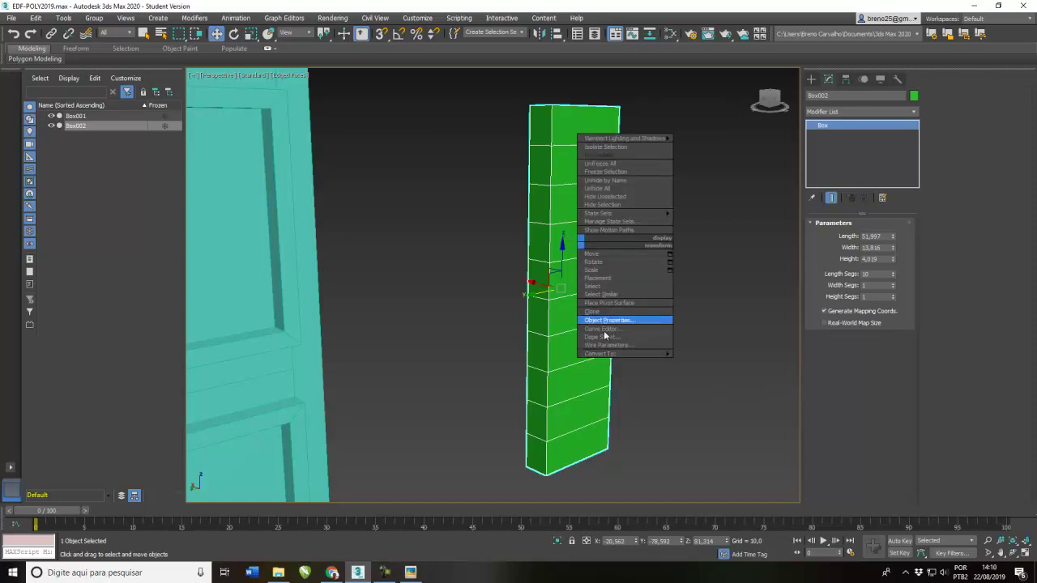
mouse_move(633, 354)
left_click(701, 362)
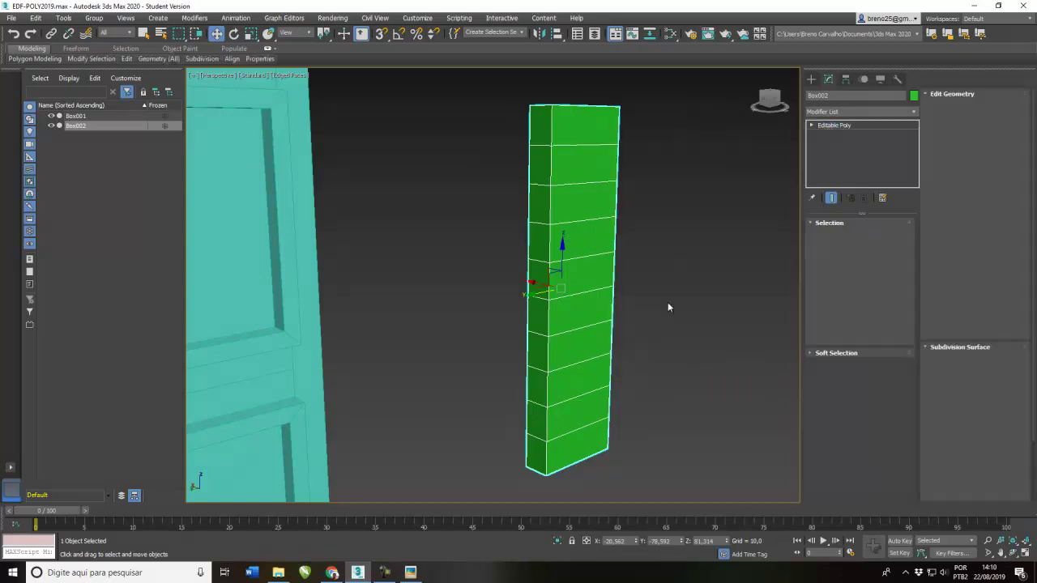
- Inset four alternate polygons on the sign's narrow side facing the building by 1,0, checking the reference image for the bracket layout
left_click(872, 236)
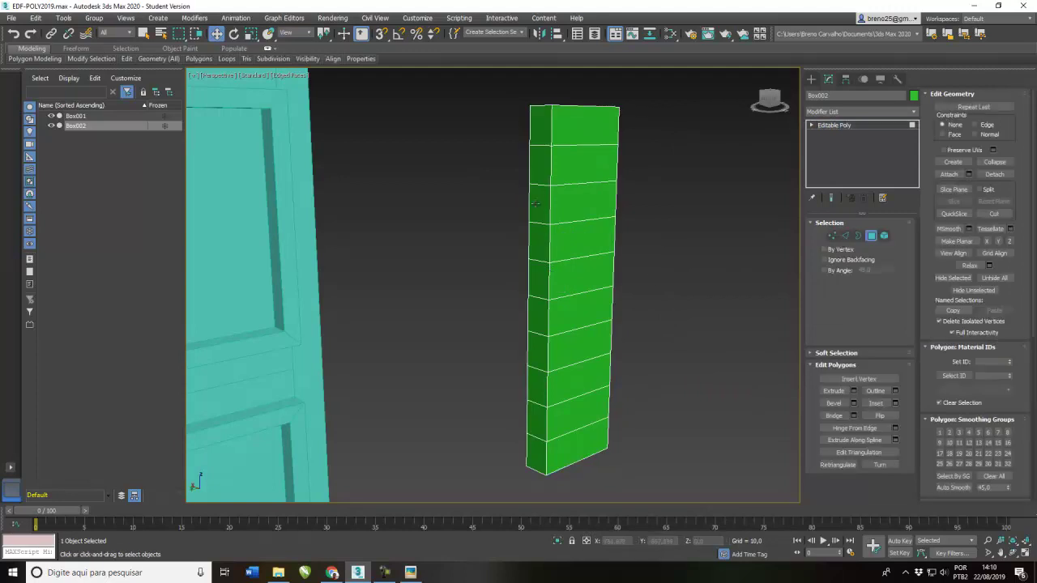
left_click(540, 173)
left_click(538, 243, "ctrl")
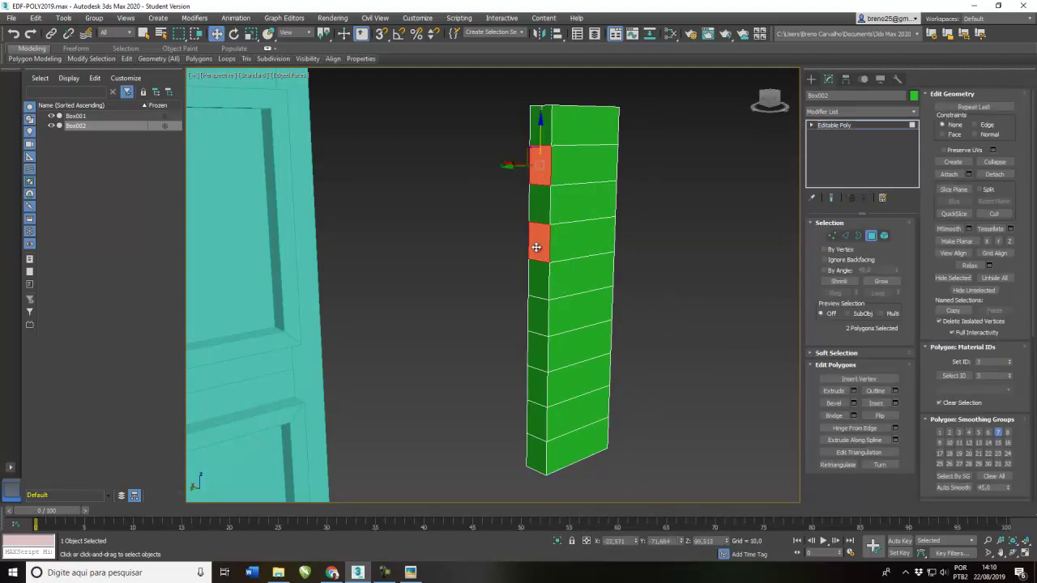
left_click(536, 318, "ctrl")
left_click(536, 390, "ctrl")
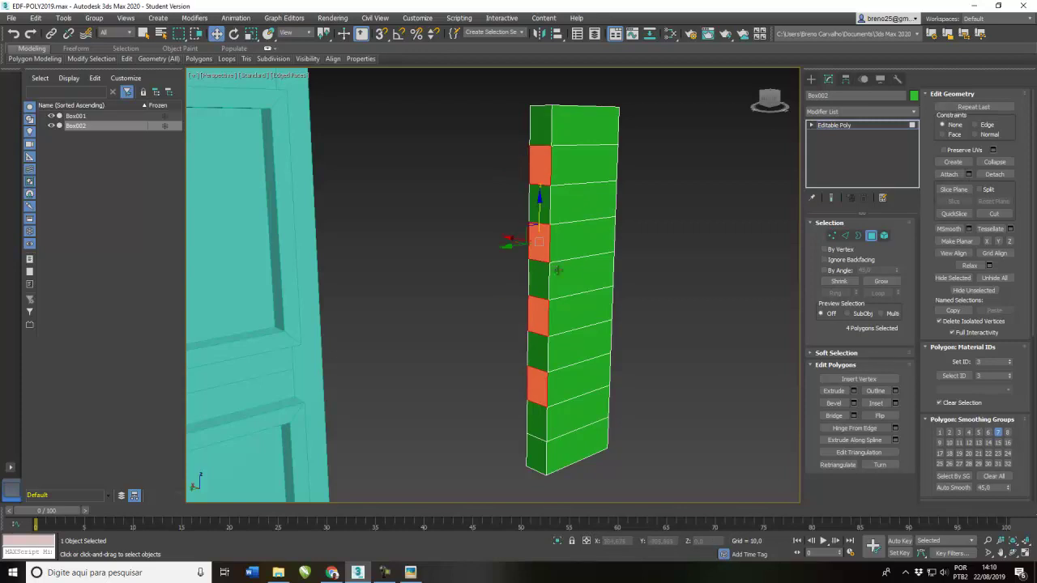
left_click(409, 572)
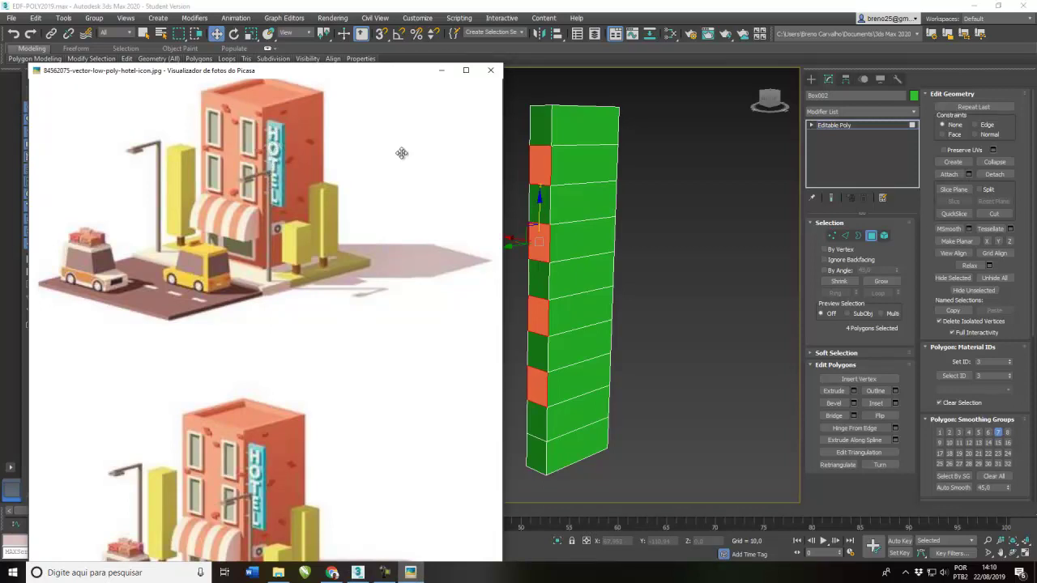
left_click(718, 6)
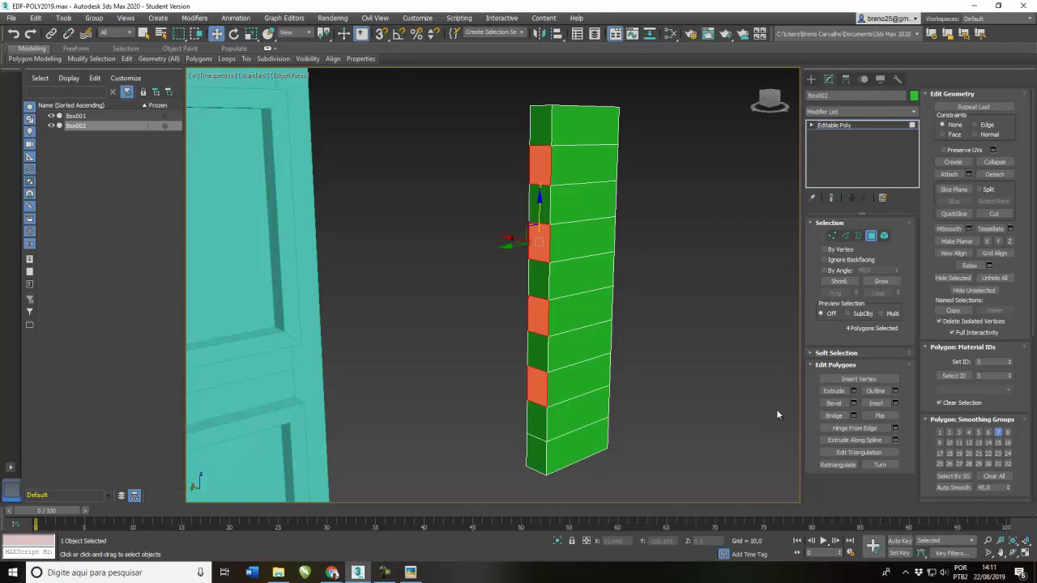
left_click(895, 402)
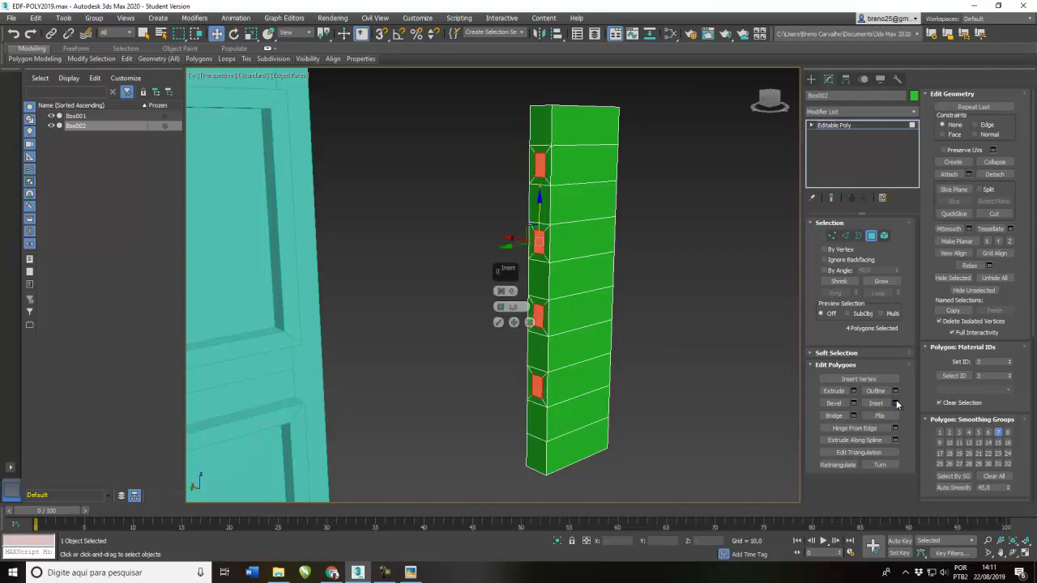
left_click(497, 322)
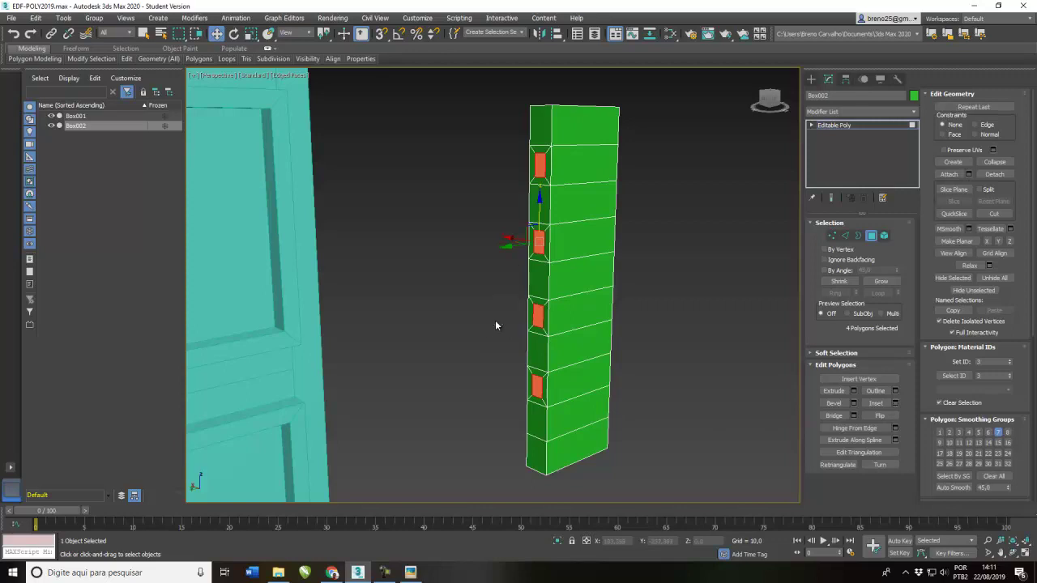
- Extrude the four inset polygons by 3,0 to form the sign's mounting brackets
left_click(853, 392)
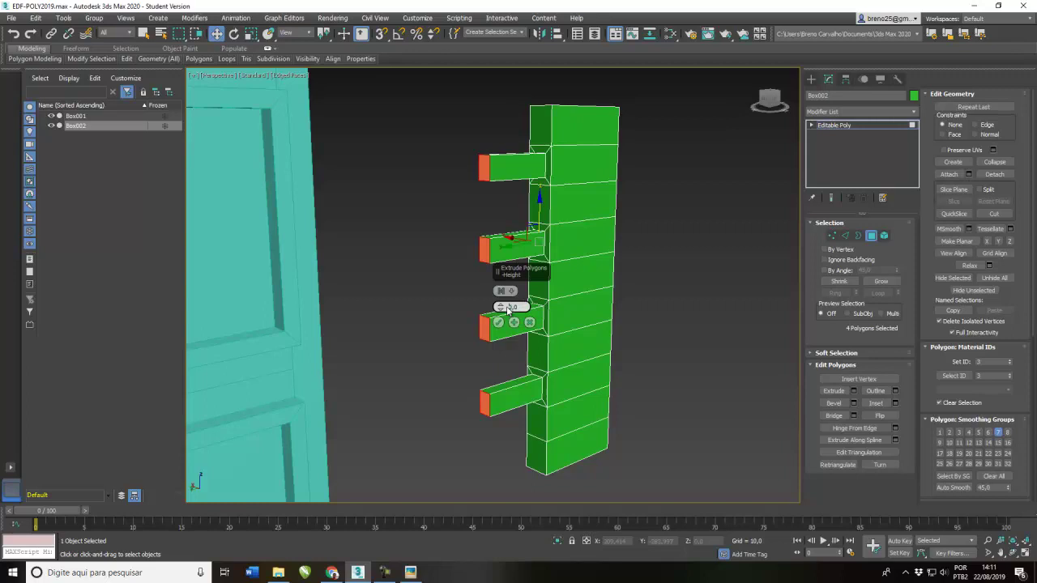
left_click_drag(507, 308, 508, 313)
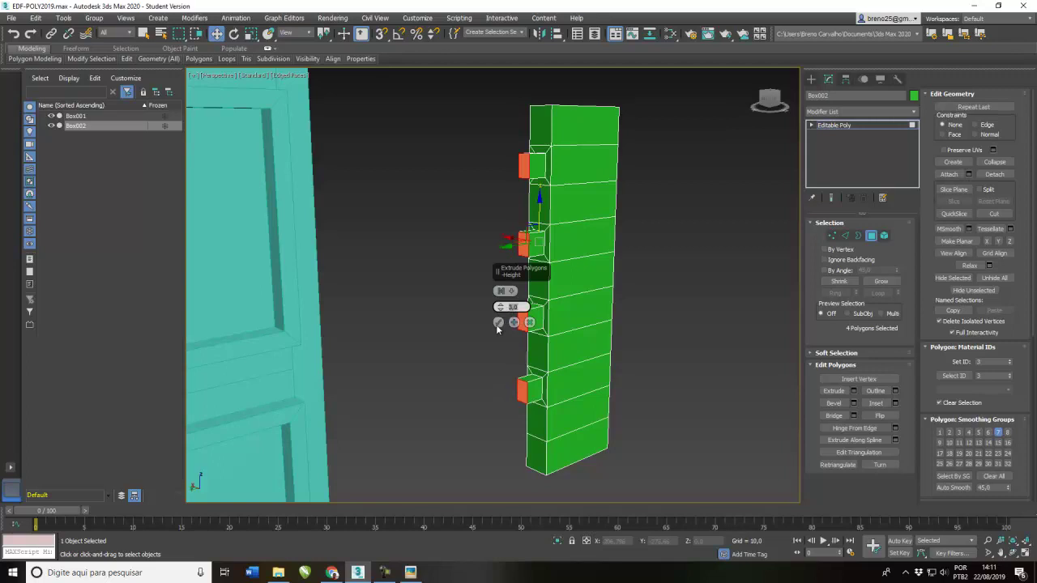
left_click(498, 322)
- Remove the horizontal segment edges across the sign's two wide faces and its outer narrow side
mouse_move(592, 365)
middle_mouse_down("alt")
mouse_move(486, 364)
mouse_move(589, 376)
middle_mouse_up("alt")
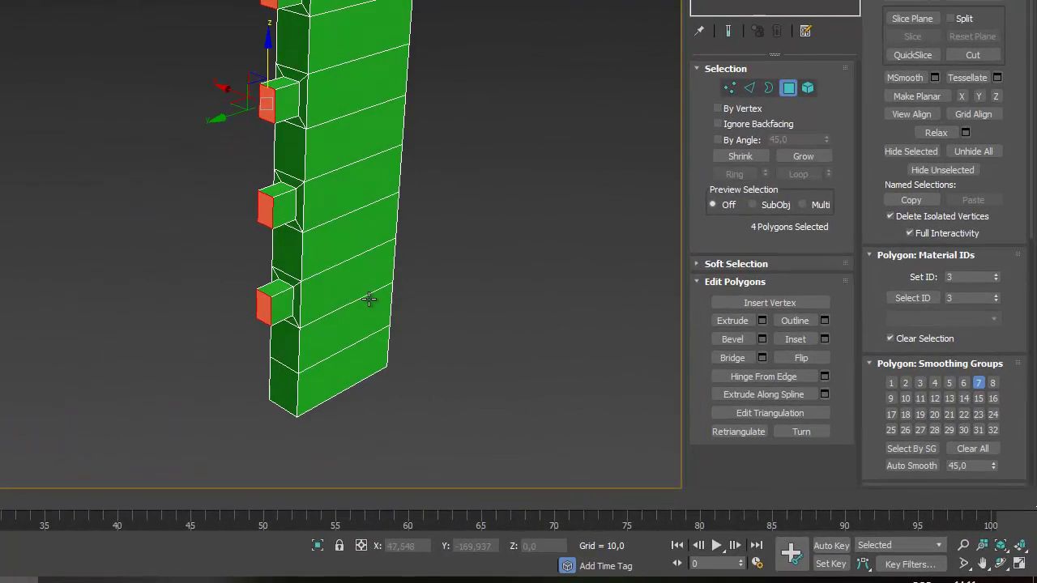
middle_click_drag(369, 299, 352, 297, "alt")
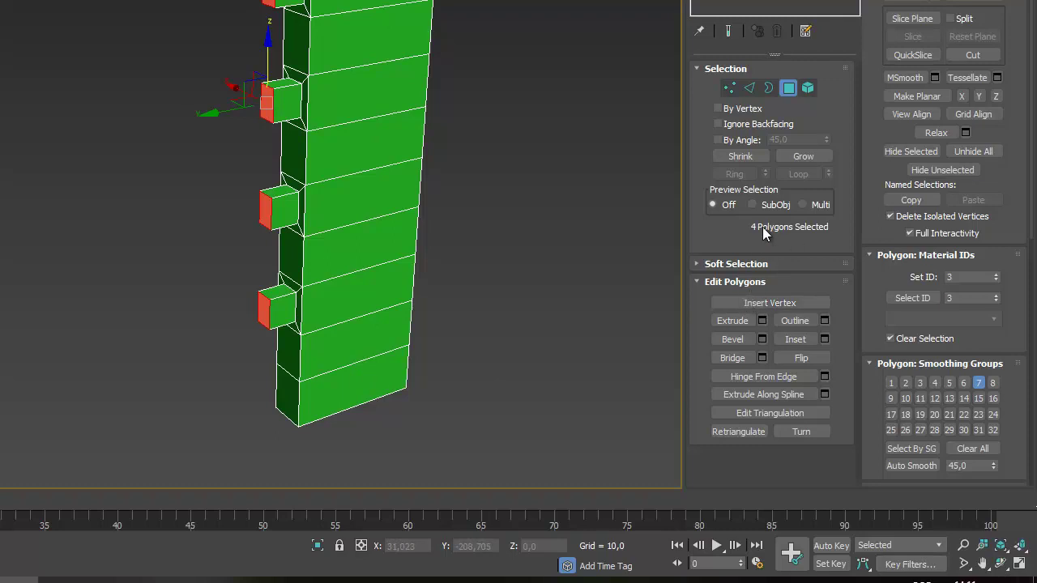
left_click(749, 89)
left_click(350, 363)
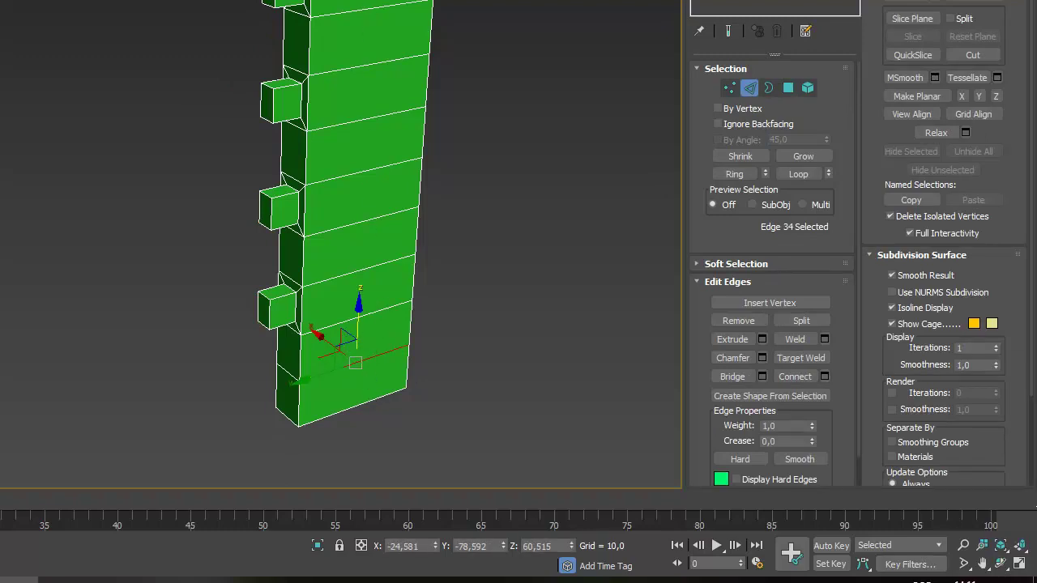
left_click(733, 173)
middle_click_drag(370, 410, 409, 46, "alt")
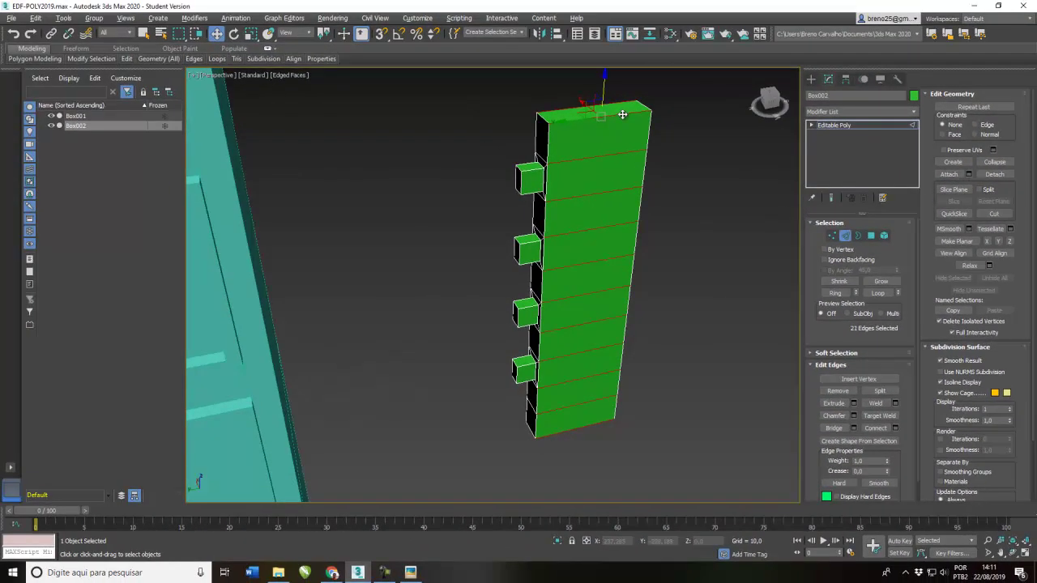
middle_click_drag(575, 352, 564, 415, "alt")
left_click(603, 319, "alt")
left_click(604, 349, "alt")
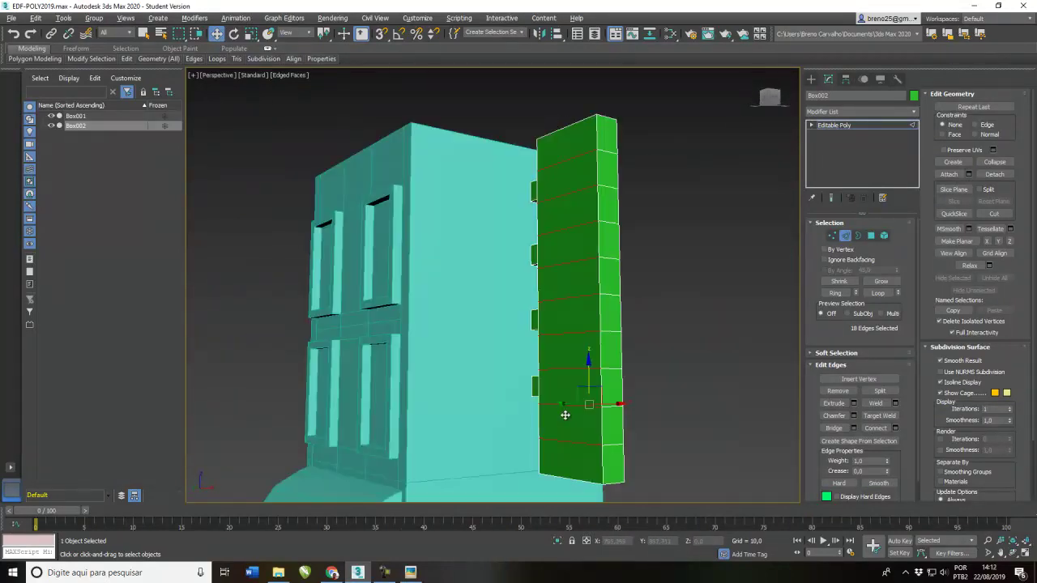
left_click_drag(565, 415, 606, 464)
left_click(614, 442, "ctrl")
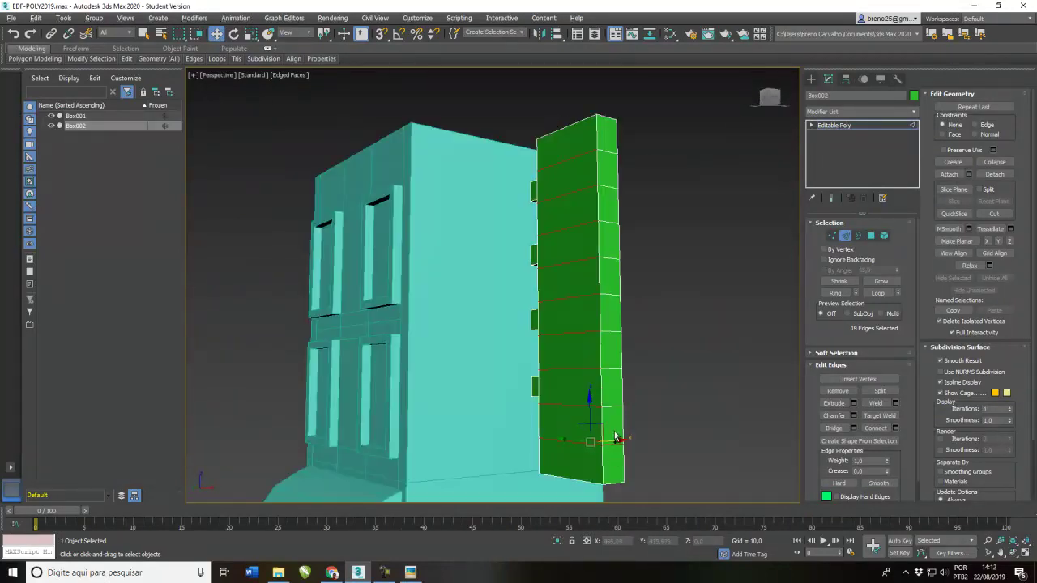
left_click(612, 393, "ctrl")
left_click(603, 151, "ctrl")
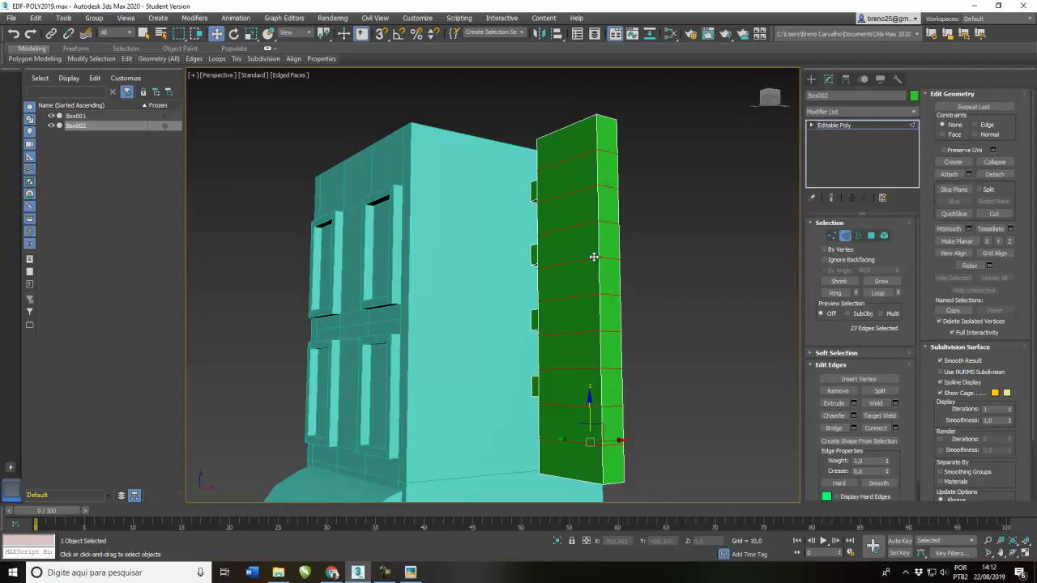
left_click(837, 390)
scroll(599, 417, "up", 3)
scroll(600, 420, "up", 1)
left_click(822, 128)
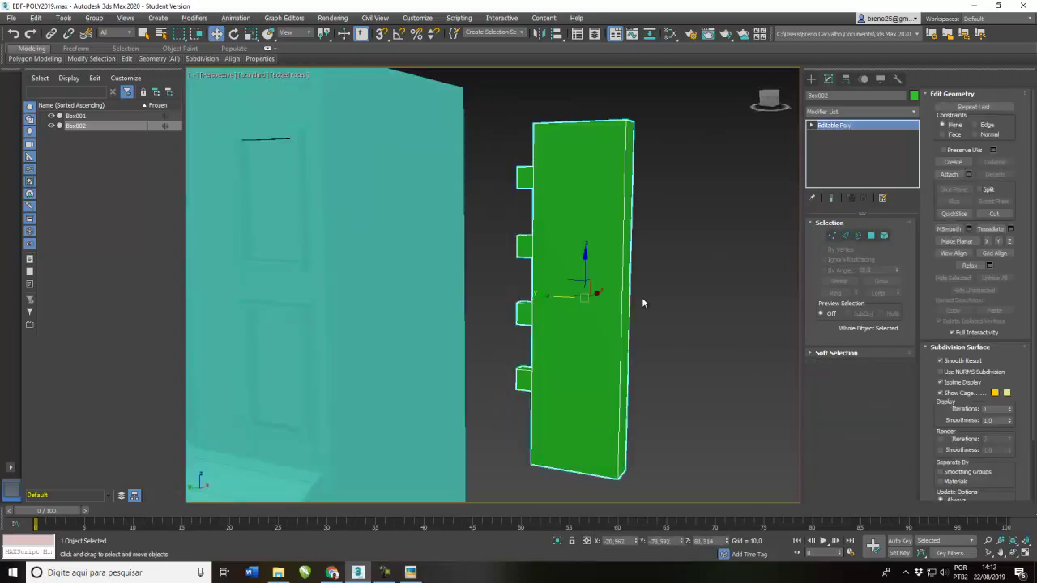
- Move the sign along Y to -44,271 so its brackets meet the building's side wall
scroll(646, 295, "down", 4)
left_click_drag(583, 294, 487, 278)
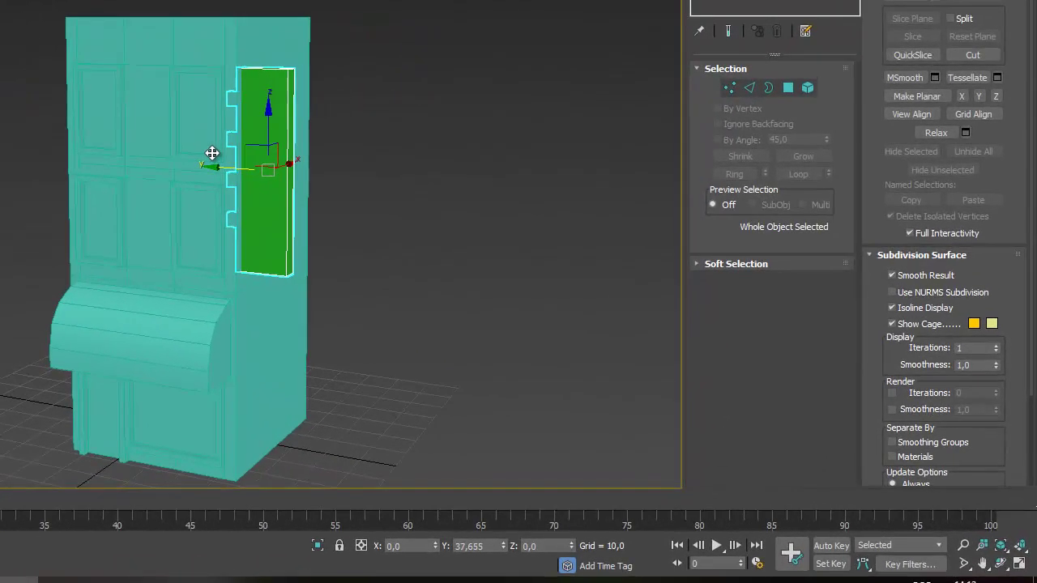
left_click_drag(213, 152, 224, 157)
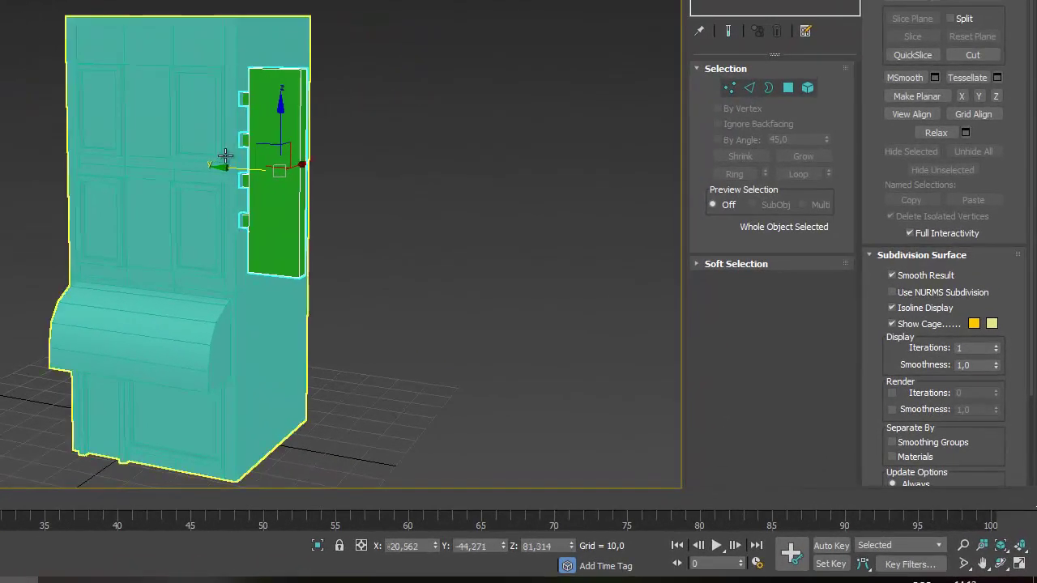
- Nudge the sign along Y to -45,162 so its brackets sit against the wall, and compare it with the reference image
scroll(265, 162, "up", 4)
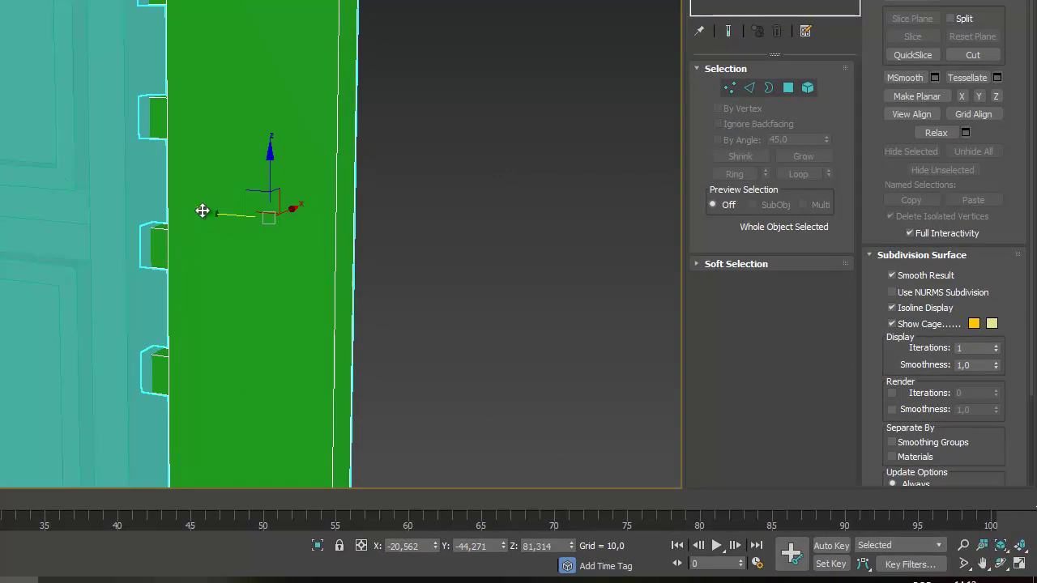
left_click_drag(206, 212, 215, 218)
middle_click_drag(183, 252, 176, 289, "alt")
scroll(446, 354, "down", 5)
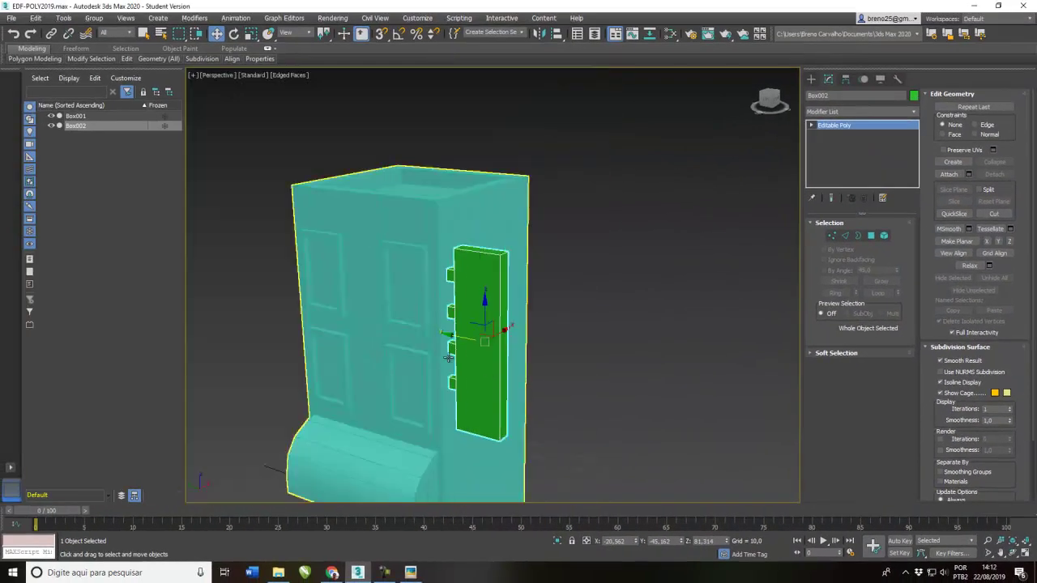
middle_click_drag(480, 380, 468, 374, "alt")
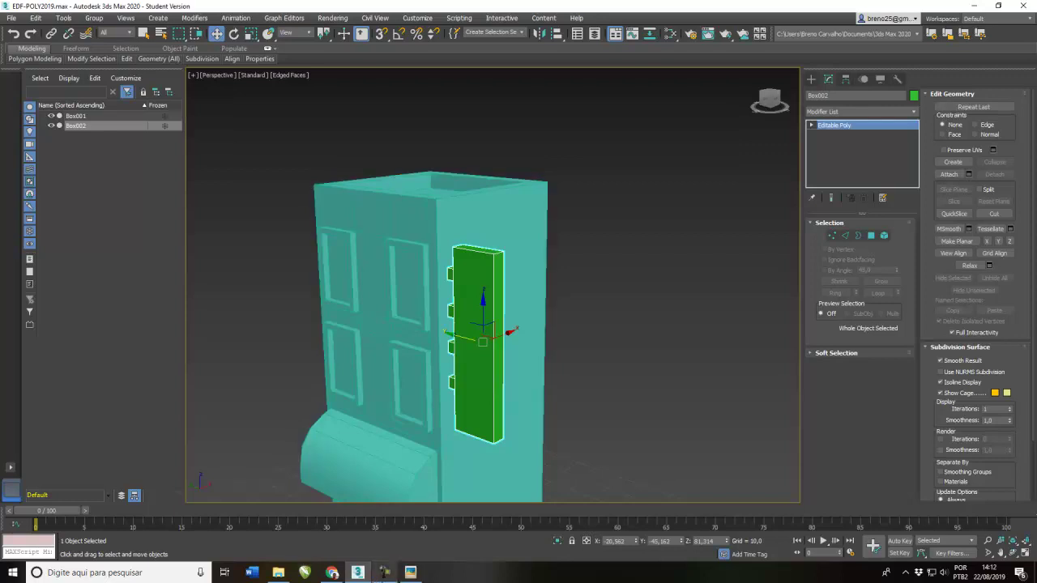
left_click(411, 574)
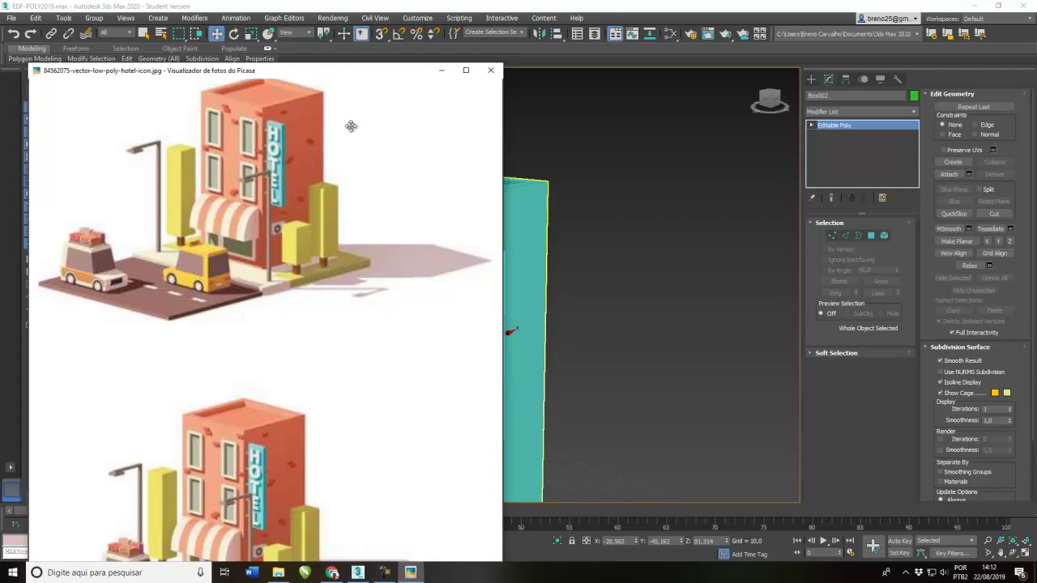
left_click(634, 9)
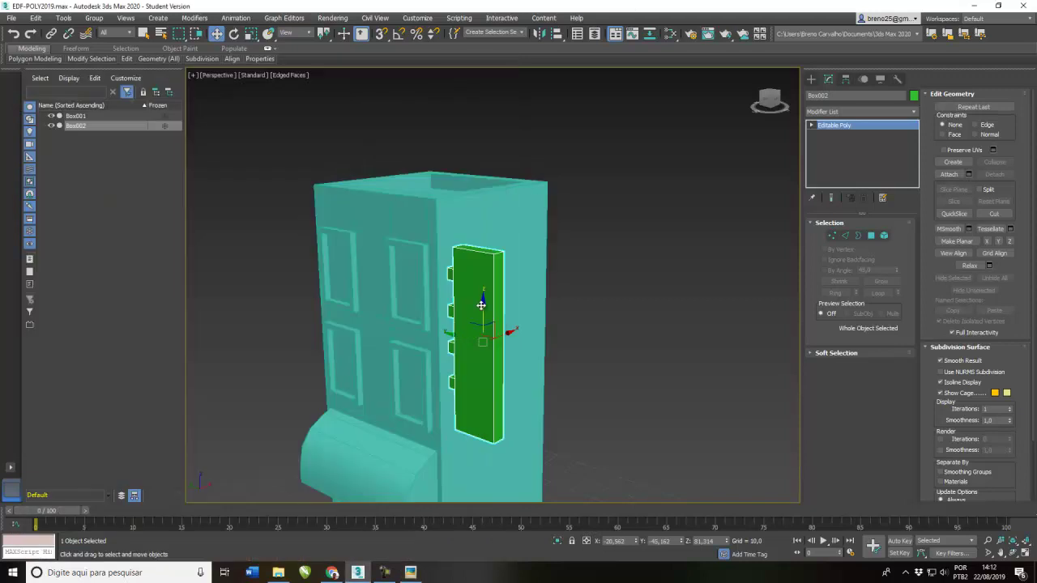
- Move the sign away from the building along Y to -70,129 to expose its bracket side
middle_click_drag(478, 318, 486, 359, "alt")
left_click_drag(446, 340, 553, 360)
middle_click_drag(553, 360, 573, 255, "alt")
scroll(573, 354, "up", 5)
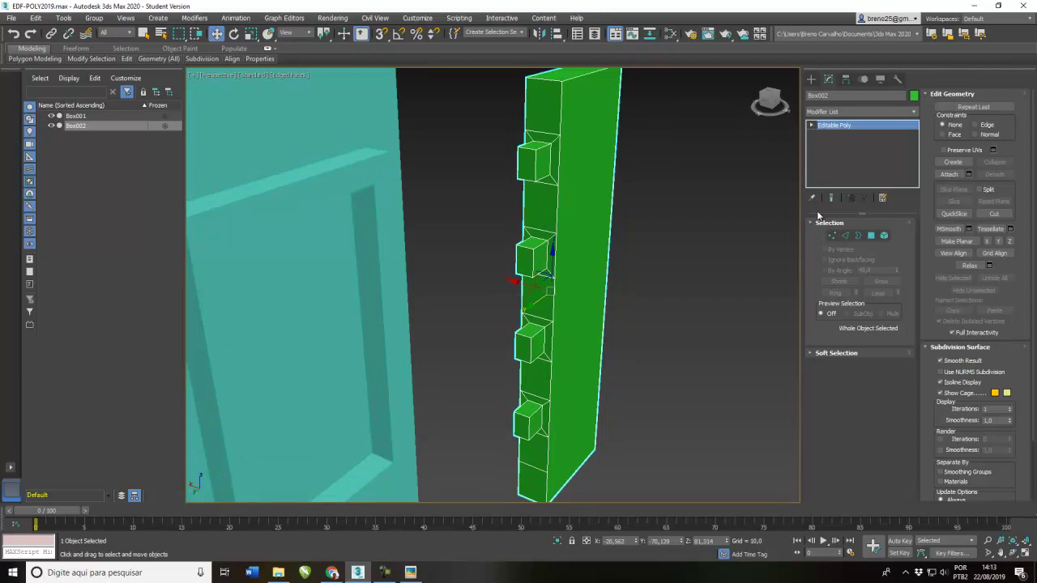
- Select the whole sign as an element and scale it down along X to make the sign and brackets thinner
left_click(884, 235)
left_click(599, 212)
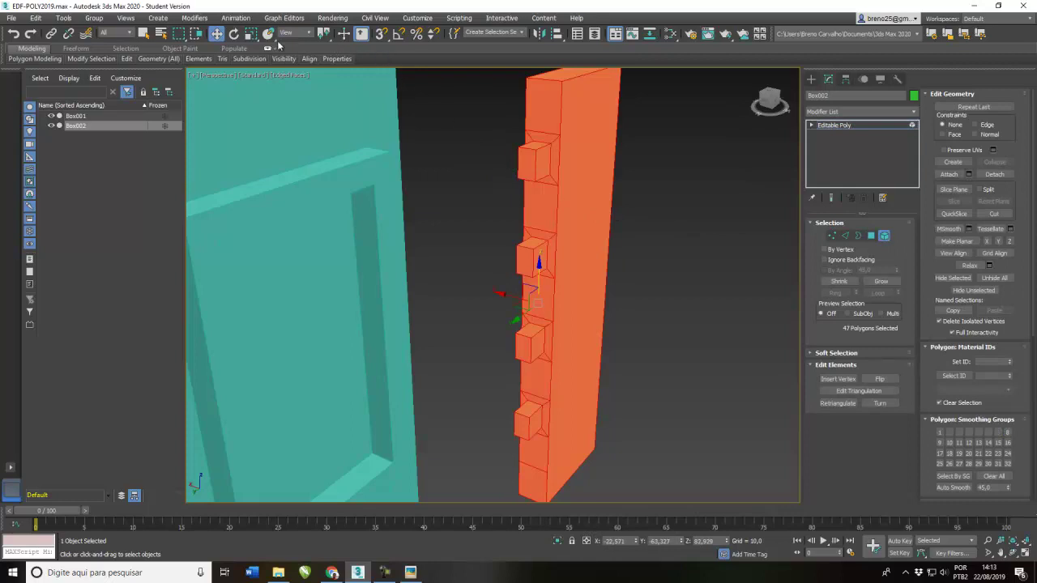
left_click(251, 33)
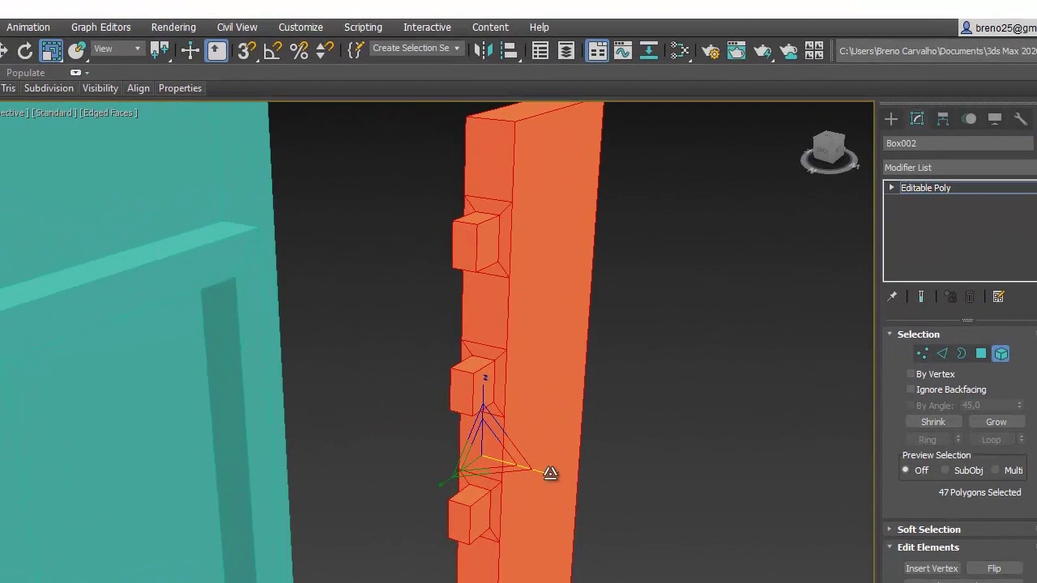
left_click_drag(550, 473, 505, 456)
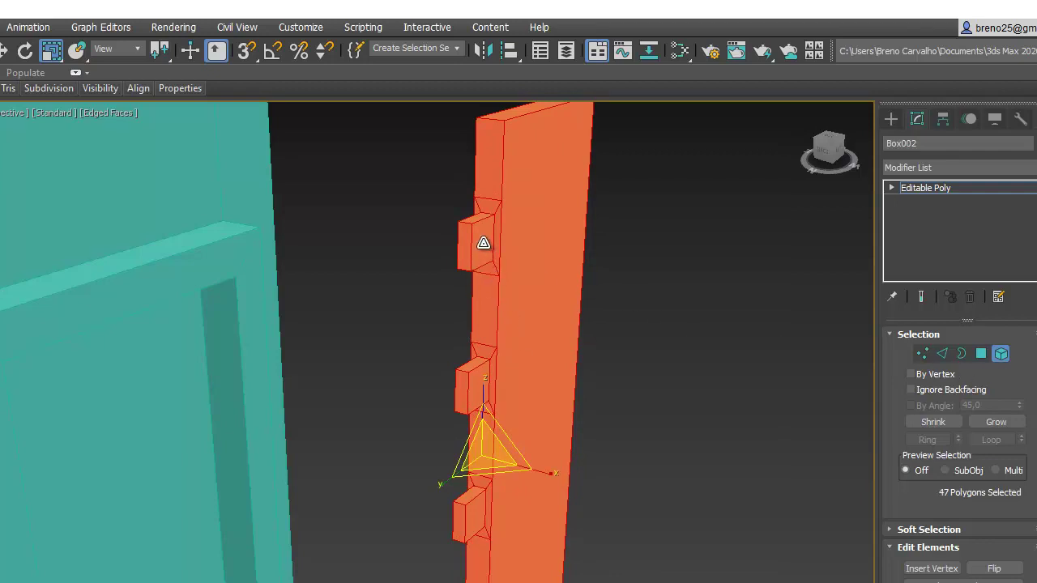
- Return to object level and move the sign back along Y to -45,093 so its brackets meet the building wall
left_click(979, 354)
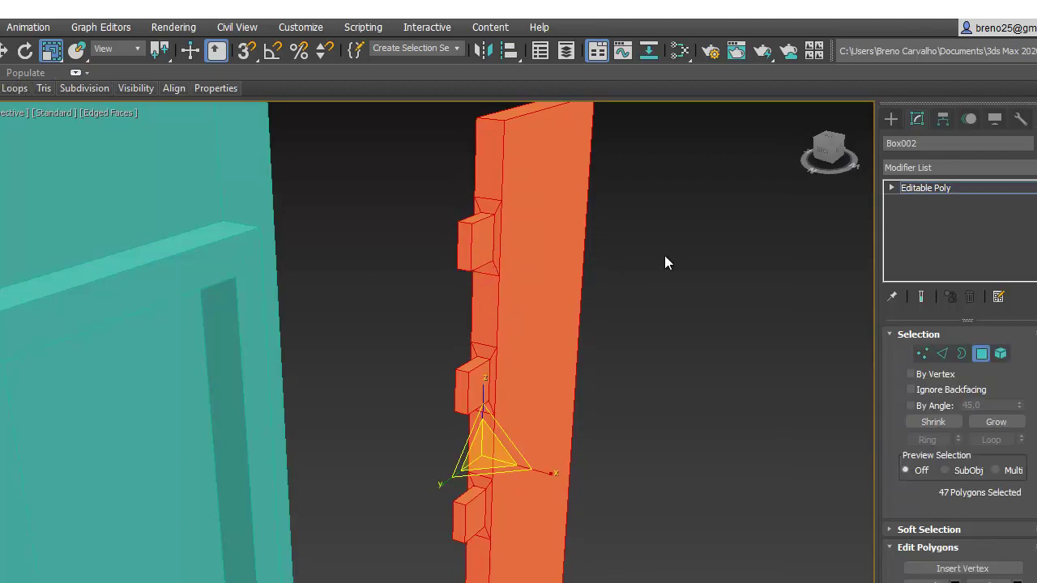
key("w")
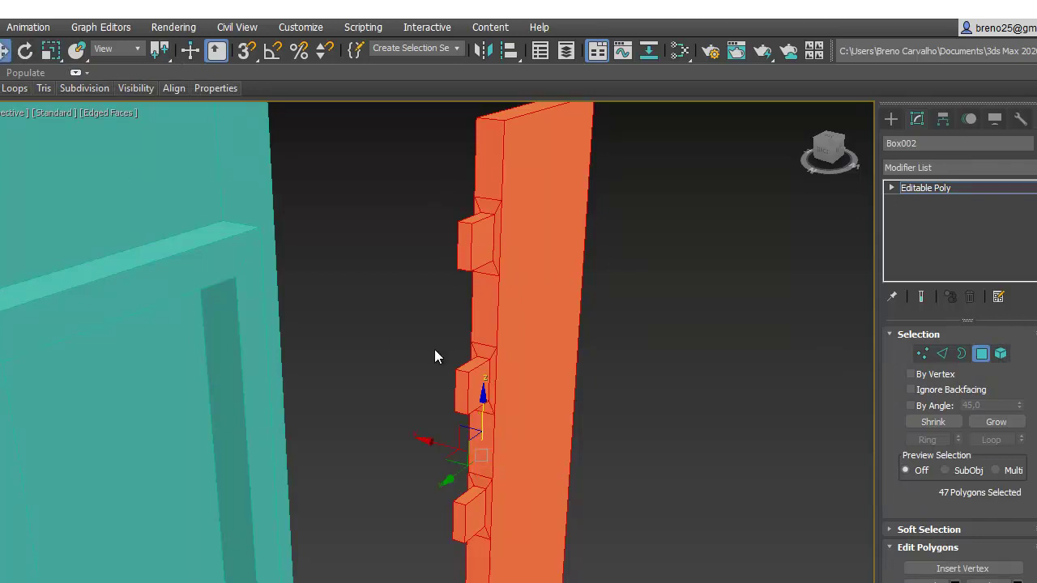
left_click(400, 332)
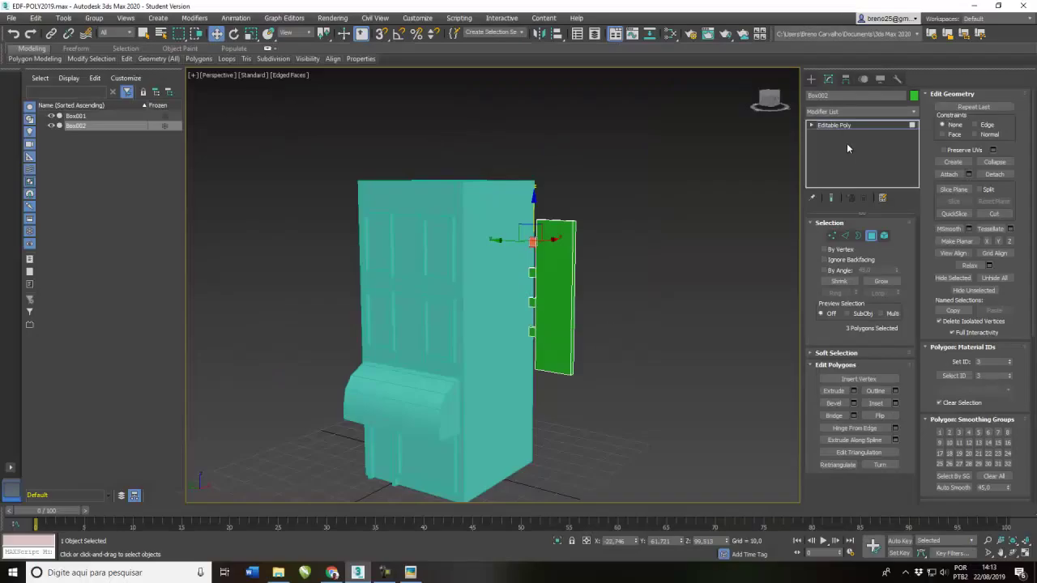
left_click(841, 125)
left_click_drag(481, 298, 458, 299)
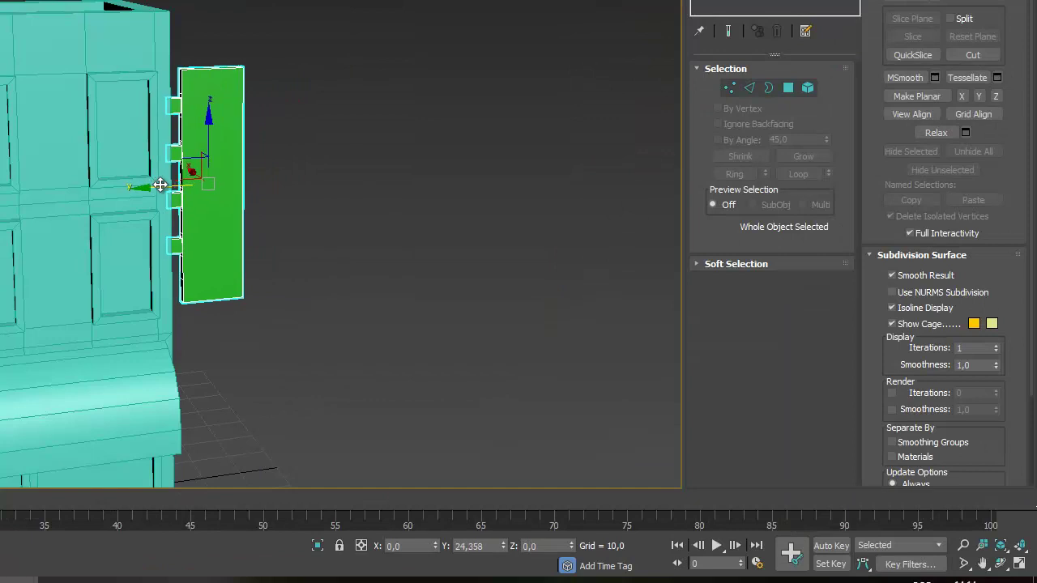
left_click_drag(164, 186, 166, 185)
scroll(139, 195, "up", 4)
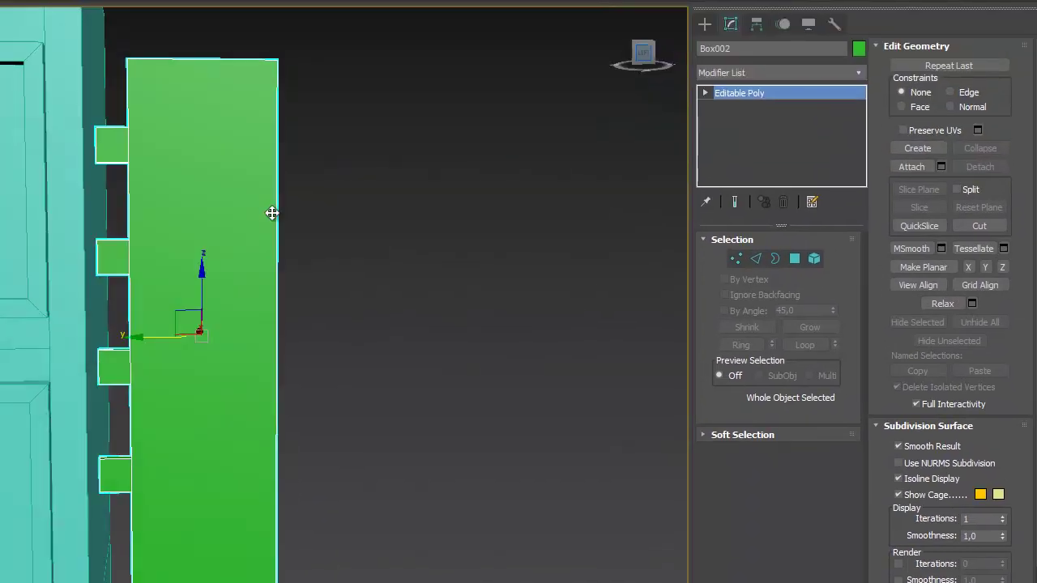
left_click_drag(144, 351, 136, 351)
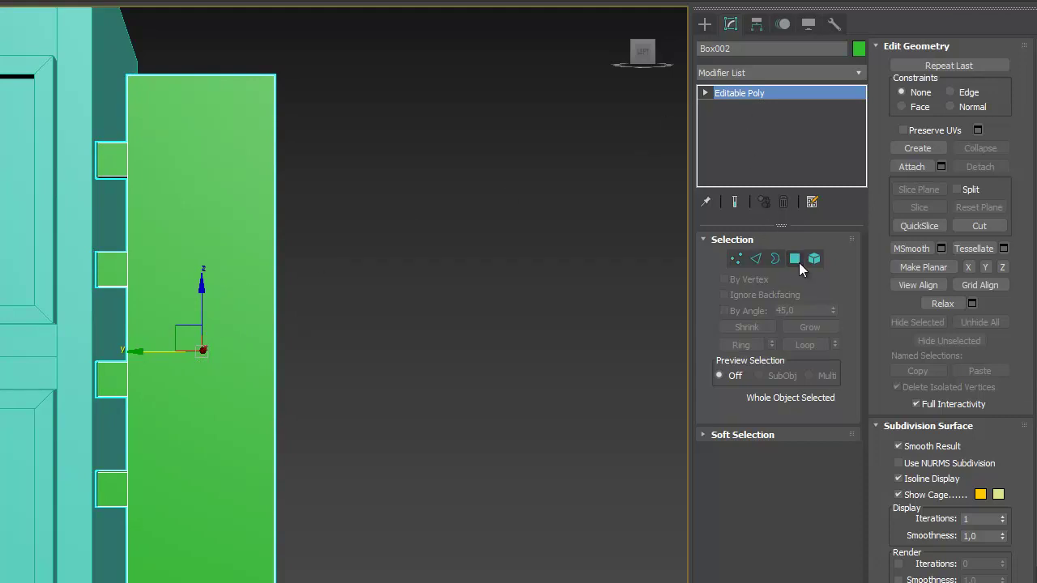
- Attach the building to the sign object so both form a single editable poly
left_click(909, 165)
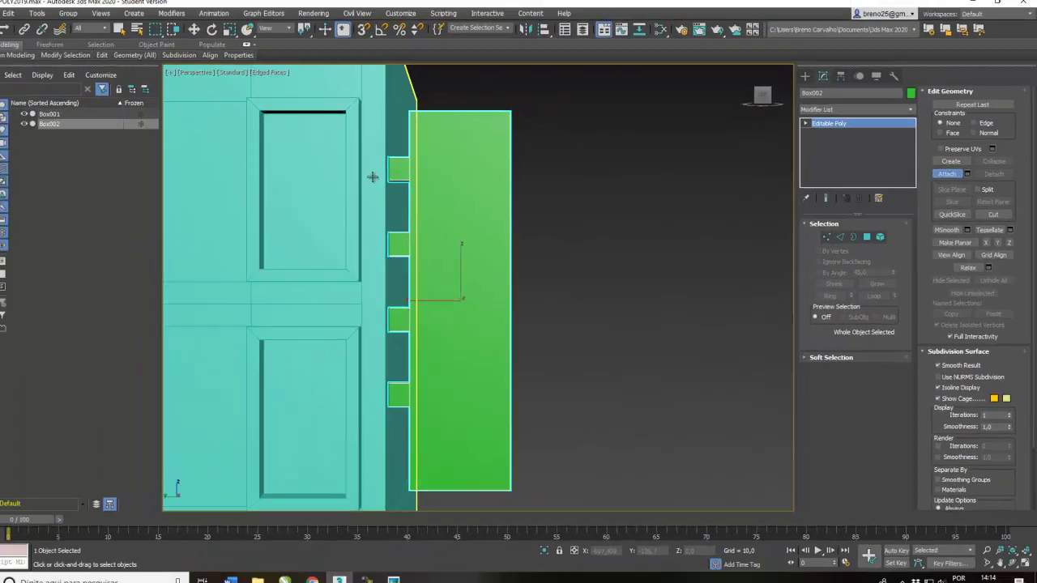
left_click(158, 174)
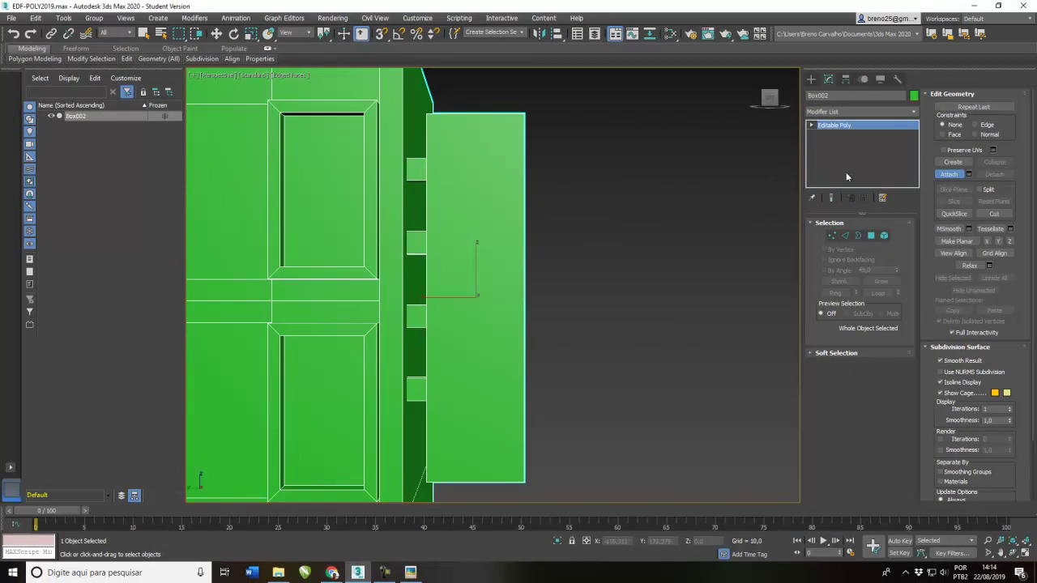
left_click(948, 174)
key("w")
middle_click_drag(439, 321, 405, 356, "alt")
scroll(458, 227, "down", 5)
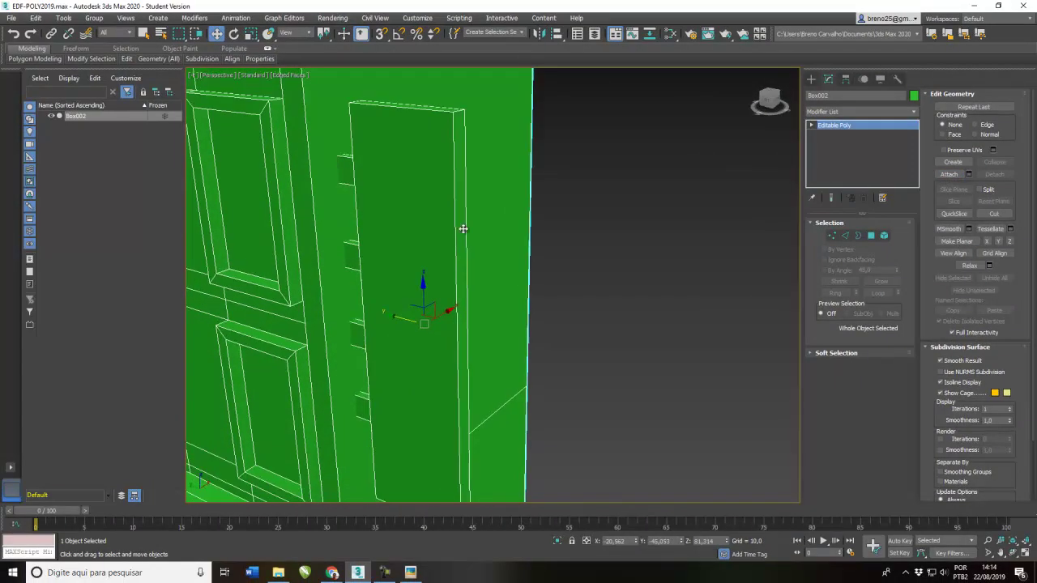
middle_click_drag(442, 268, 447, 320, "alt")
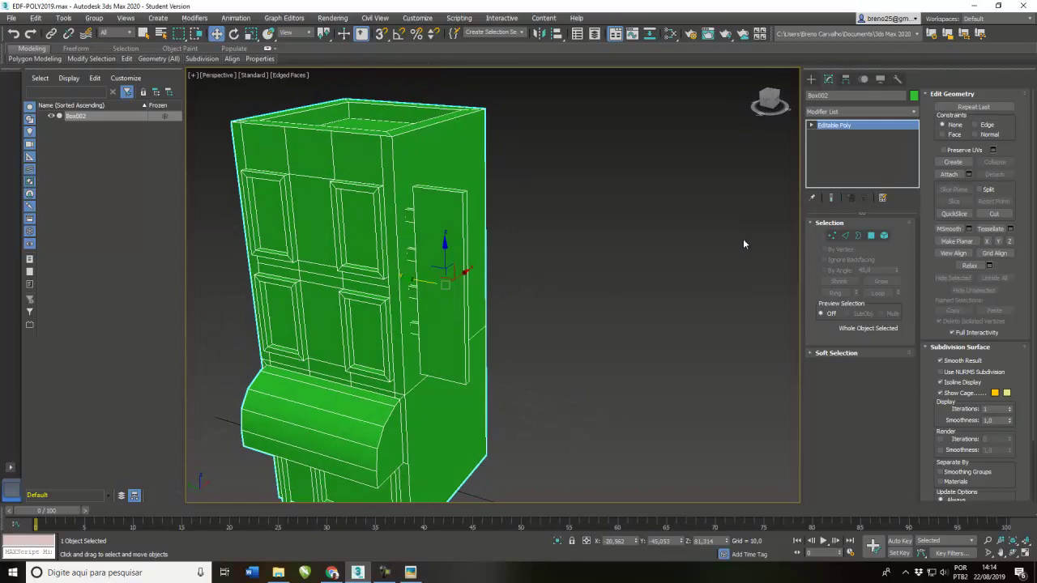
- Create an upright TextPlus object near the sign in the Left view
left_click(811, 79)
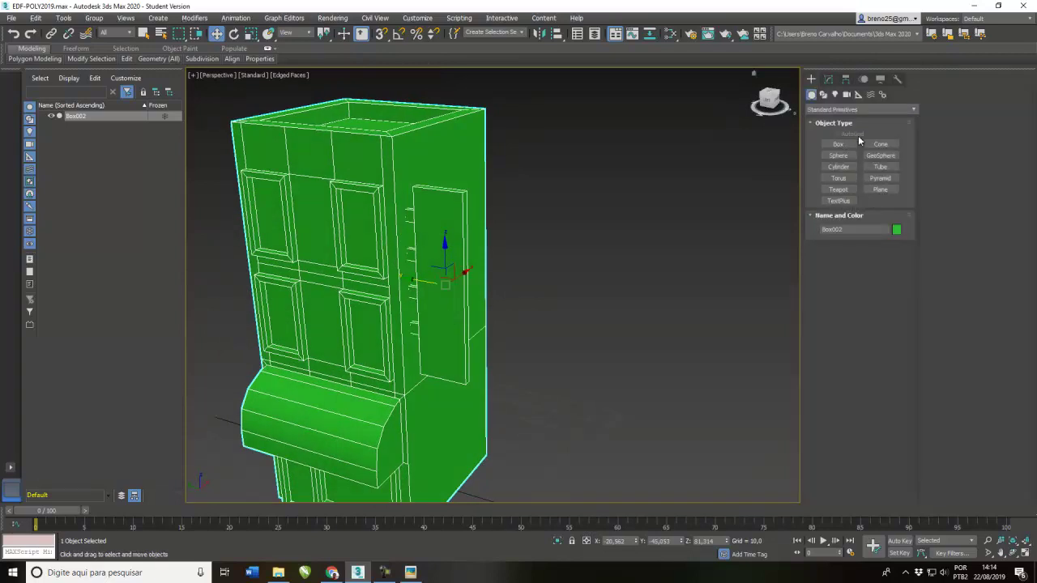
left_click(839, 201)
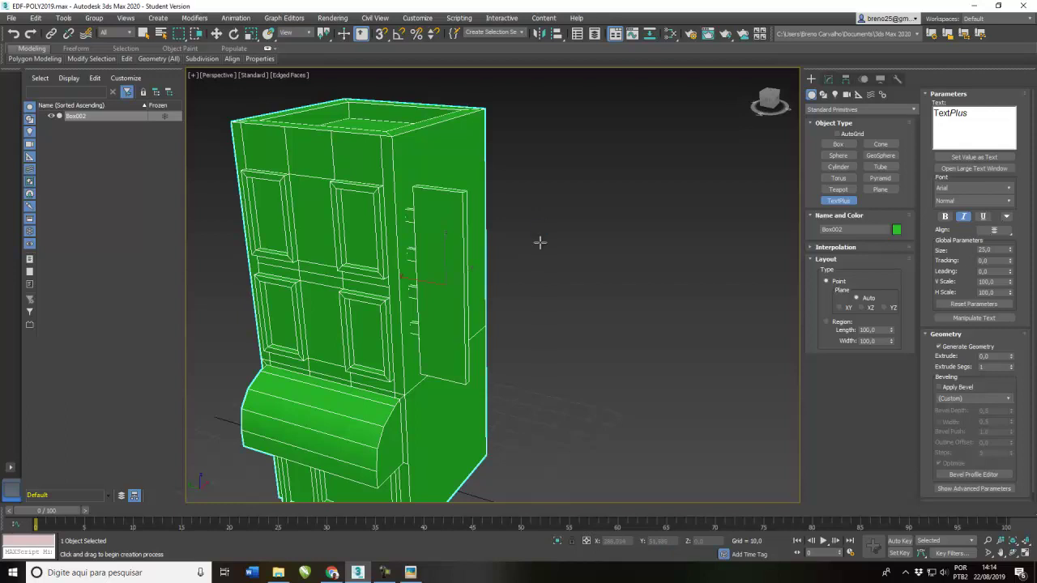
left_click(539, 241)
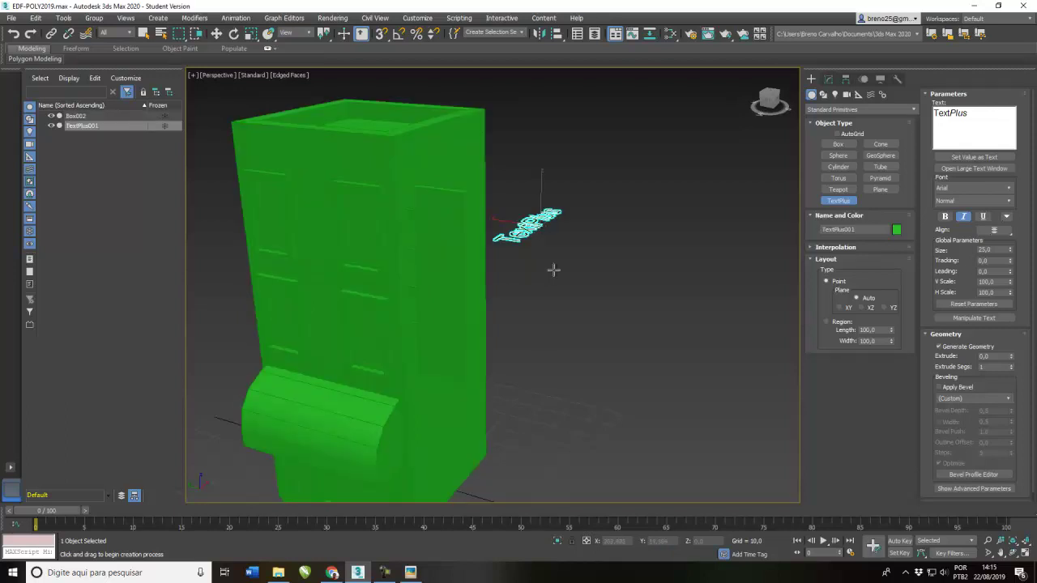
key("ctrl+z")
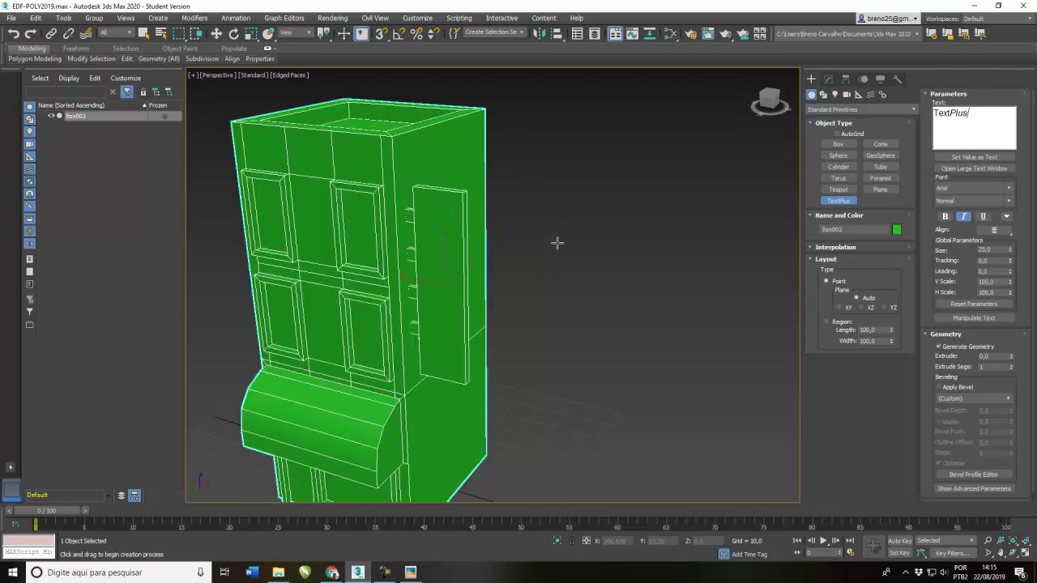
key("alt+w")
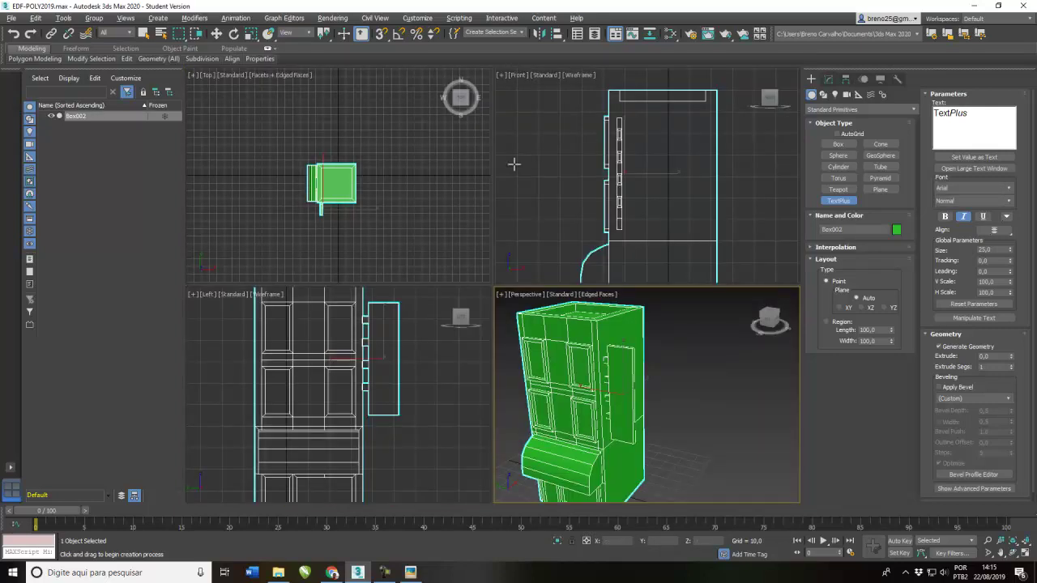
left_click(381, 322)
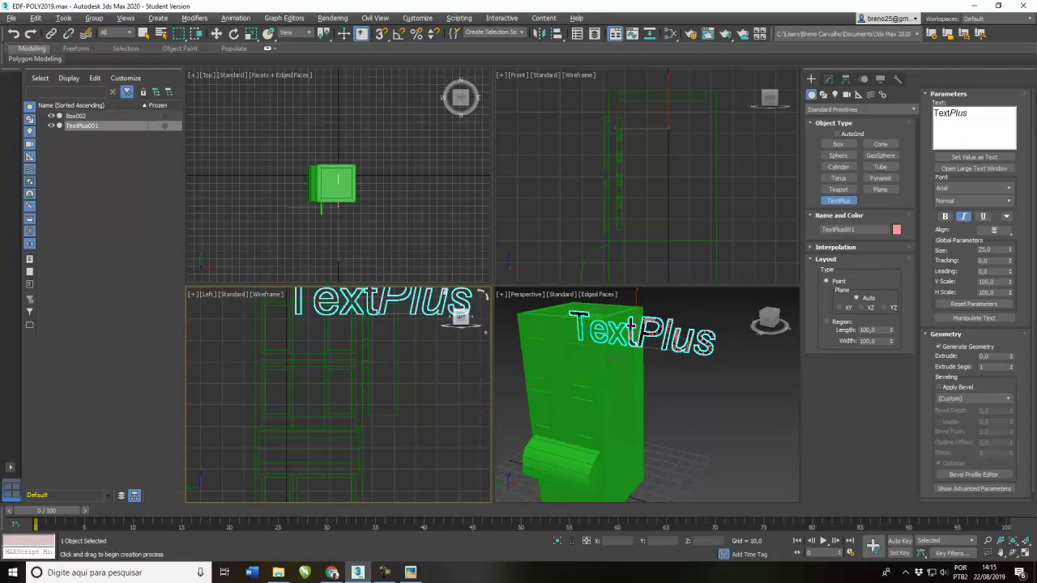
- Replace the text object's default text with HOSTEL, one letter per line so that it reads vertically
left_click_drag(982, 111, 932, 112)
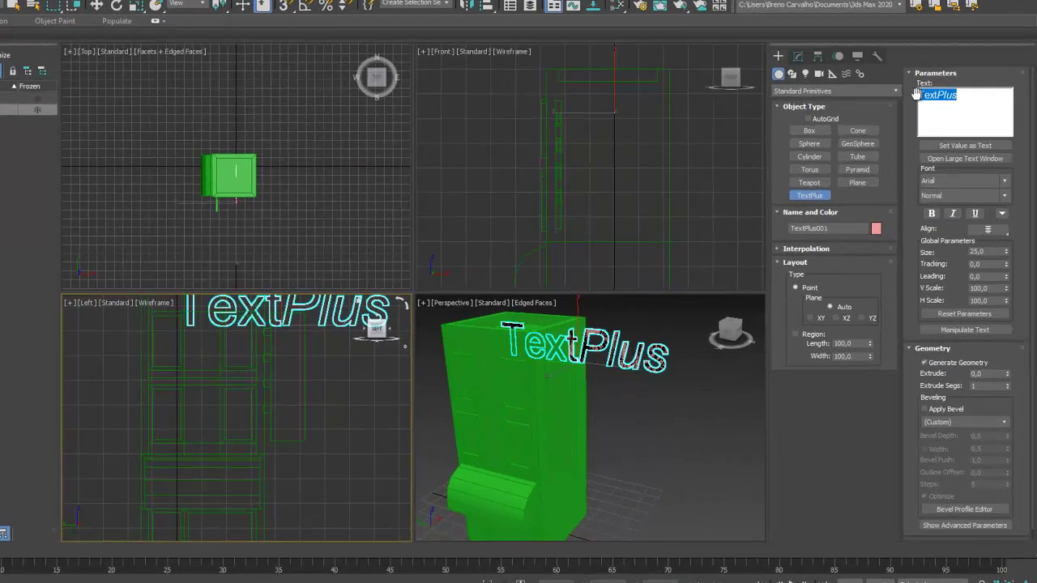
type("HO")
key("Left")
key("Return")
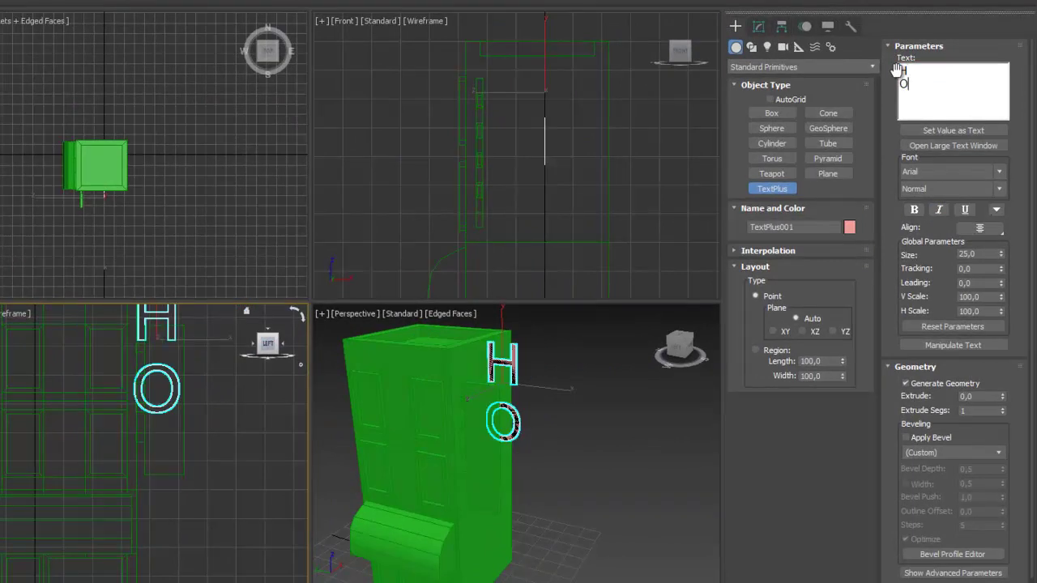
type("S")
key("Return")
type("T")
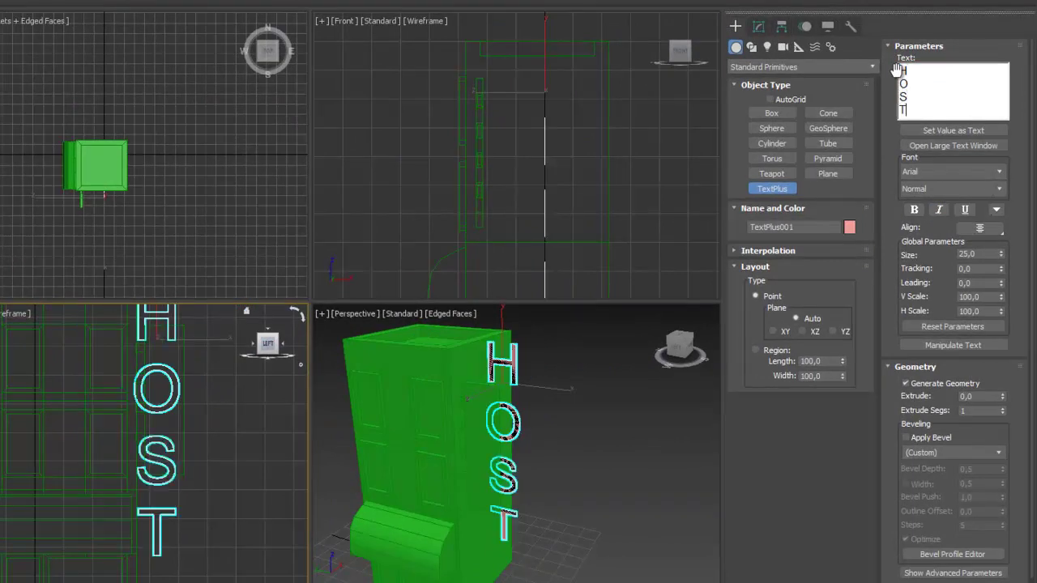
type("E")
key("Left")
key("Return")
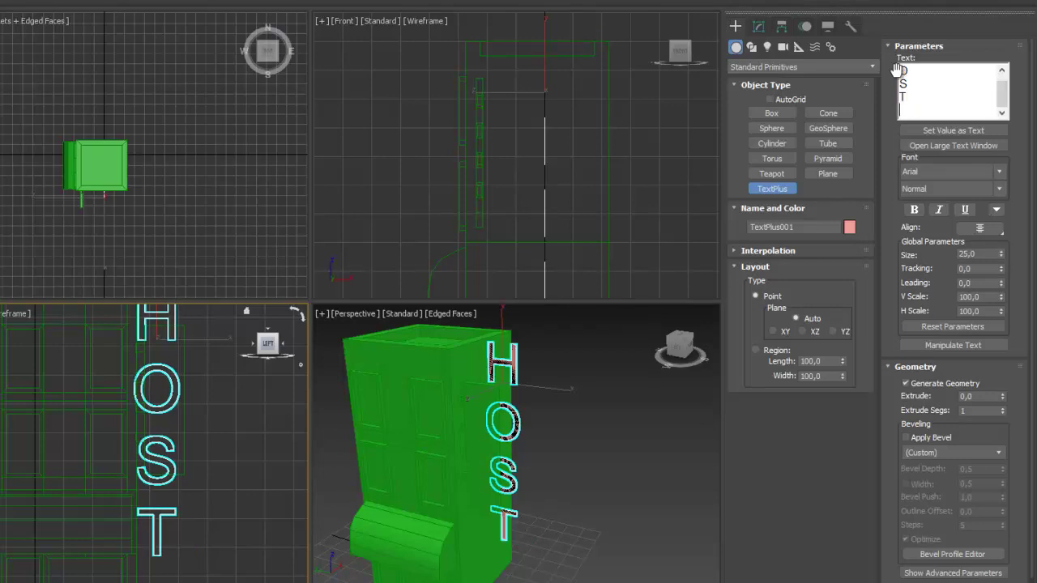
key("Right")
key("Return")
type("L")
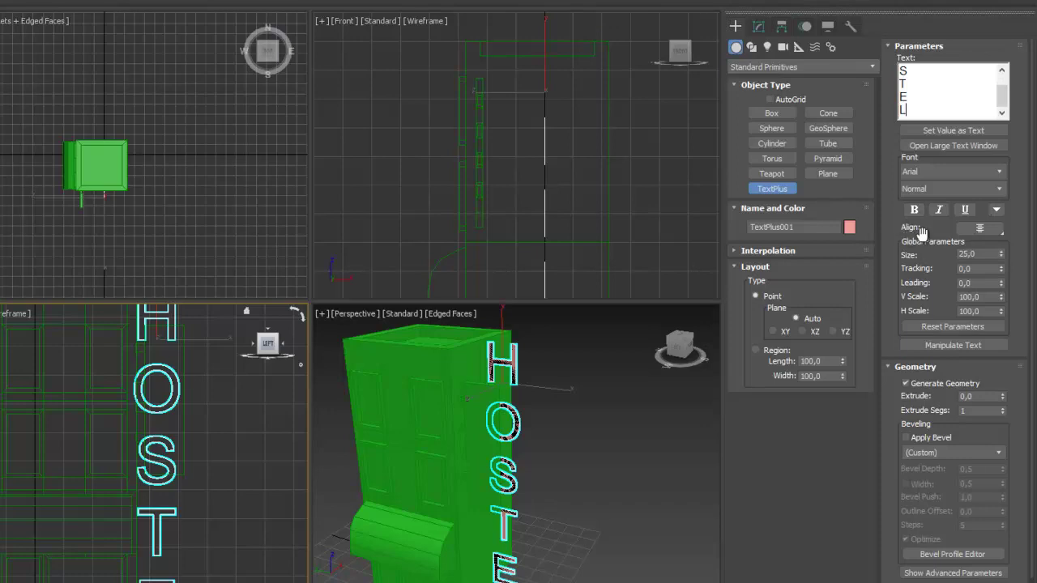
- Set the HOSTEL text size to 8,0 and its extrusion to 0,39 so the letters fit the sign
left_click_drag(1004, 260, 997, 305)
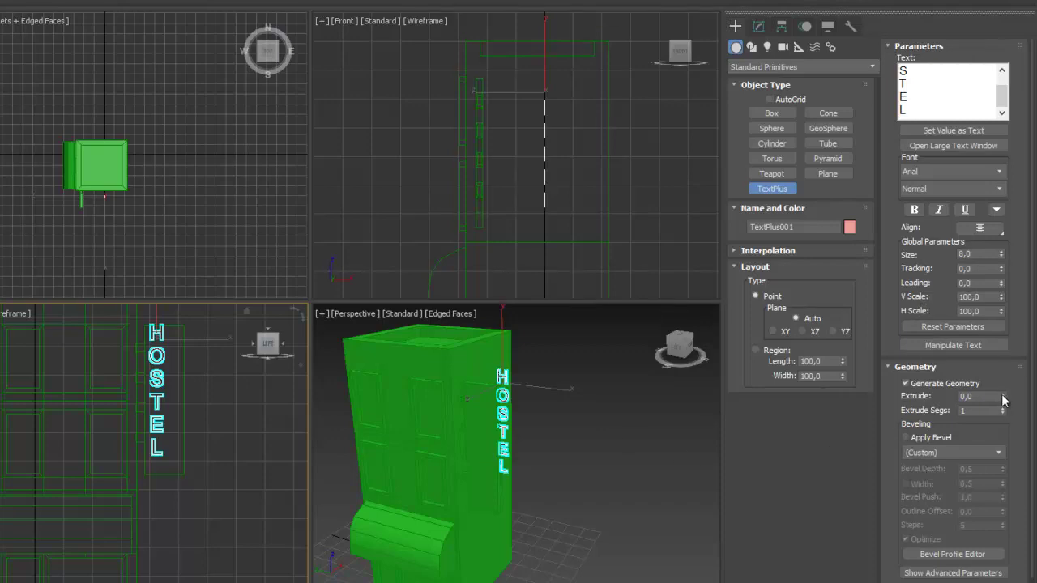
left_click_drag(1003, 398, 997, 362)
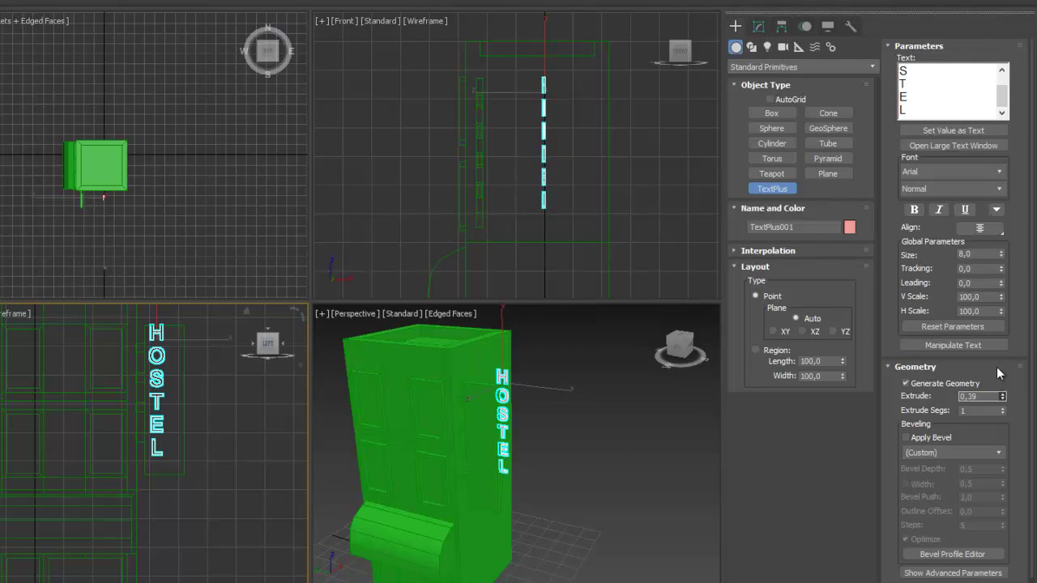
scroll(264, 396, "up", 5)
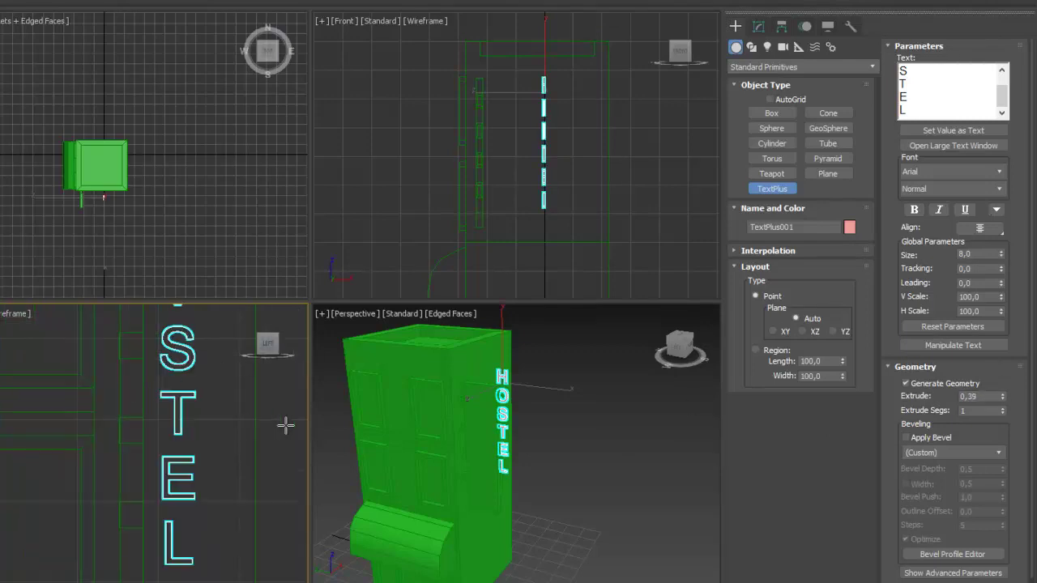
middle_click_drag(519, 437, 485, 427)
key("alt+w")
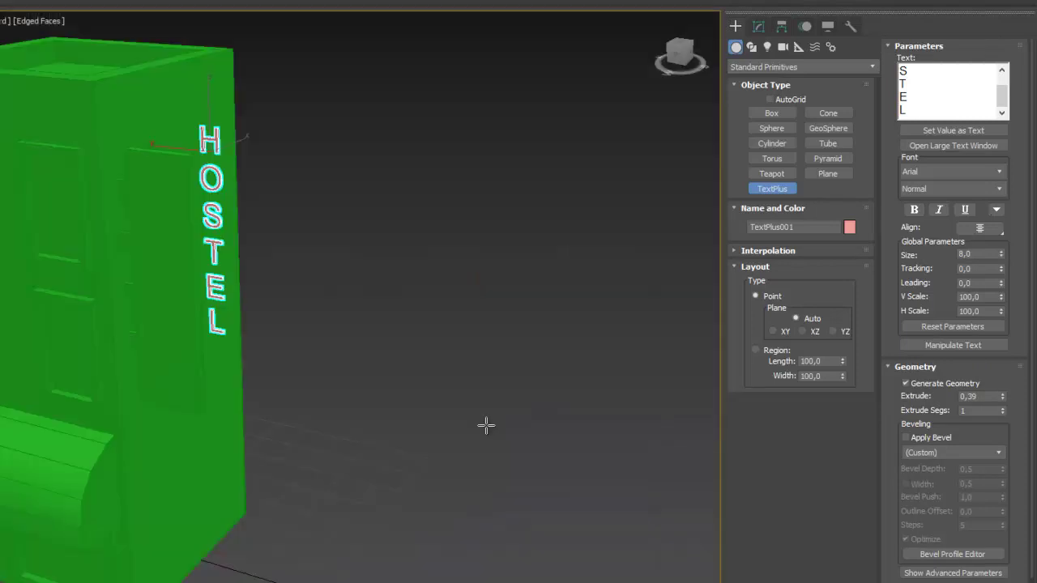
scroll(262, 333, "up", 4)
middle_click_drag(331, 348, 300, 352, "alt")
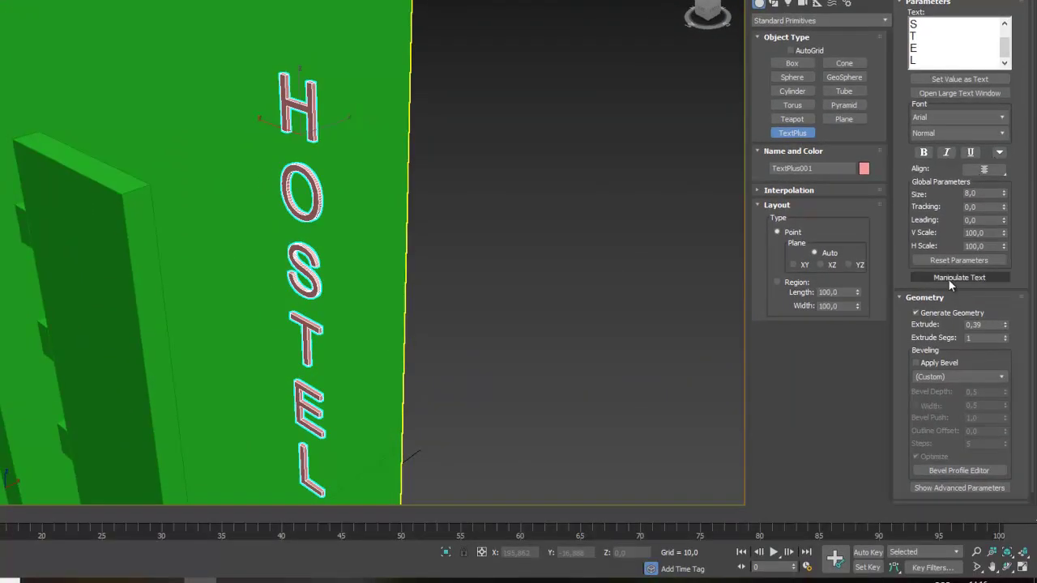
- Set the HOSTEL text extrusion to 0,94 and move the lettering over against the side sign panel
left_click_drag(1004, 328, 1004, 287)
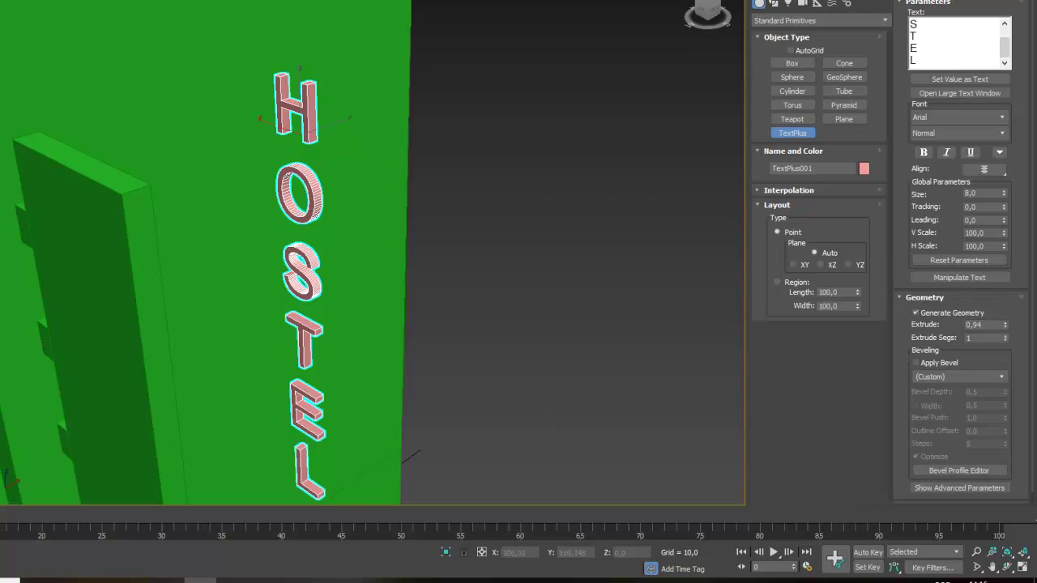
right_click(335, 121)
key("w")
left_click_drag(335, 122, 49, 195)
middle_click_drag(376, 200, 485, 213, "alt")
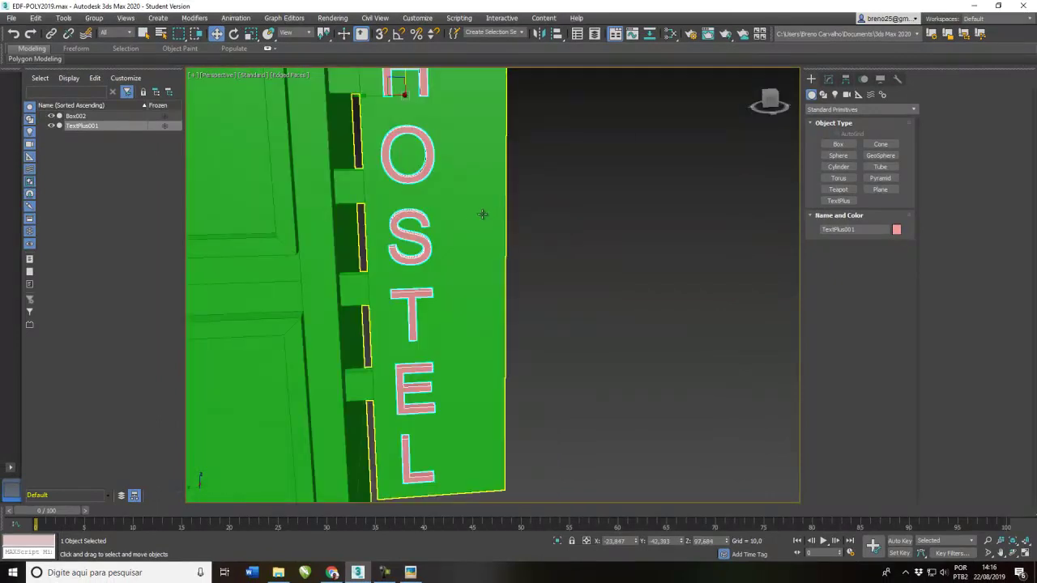
- Centre the HOSTEL lettering on the sign face, seated against the panel at about X -23,61, Y -44,671, Z 99,42
scroll(478, 213, "down", 4)
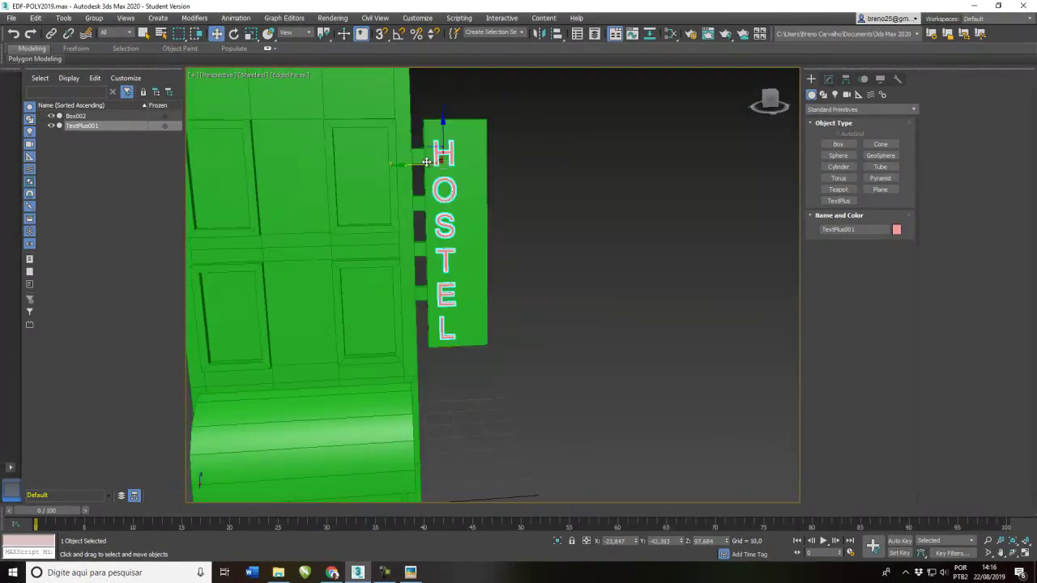
left_click_drag(417, 167, 451, 122)
left_click_drag(417, 156, 413, 156)
middle_click_drag(414, 157, 461, 206, "alt")
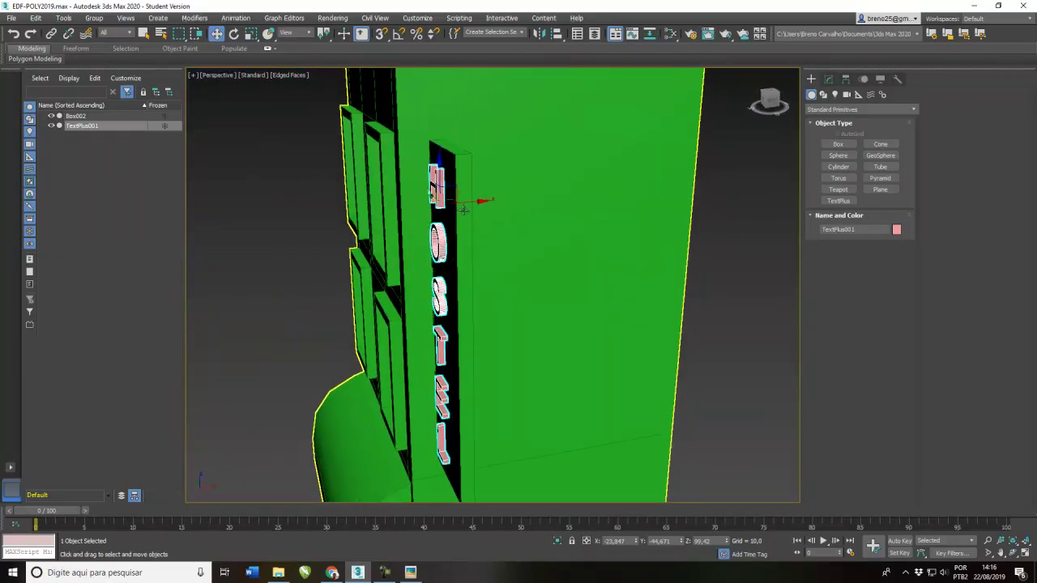
left_click_drag(475, 202, 475, 202)
middle_click_drag(474, 201, 563, 240, "alt")
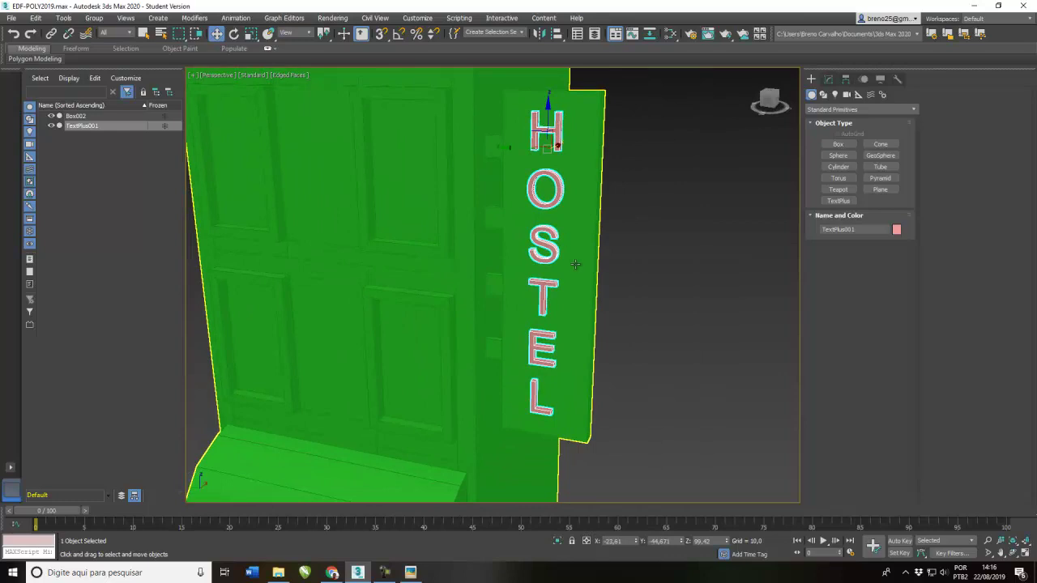
- Convert the HOSTEL text object to an Editable Poly
scroll(575, 264, "down", 3)
middle_click_drag(580, 283, 580, 312)
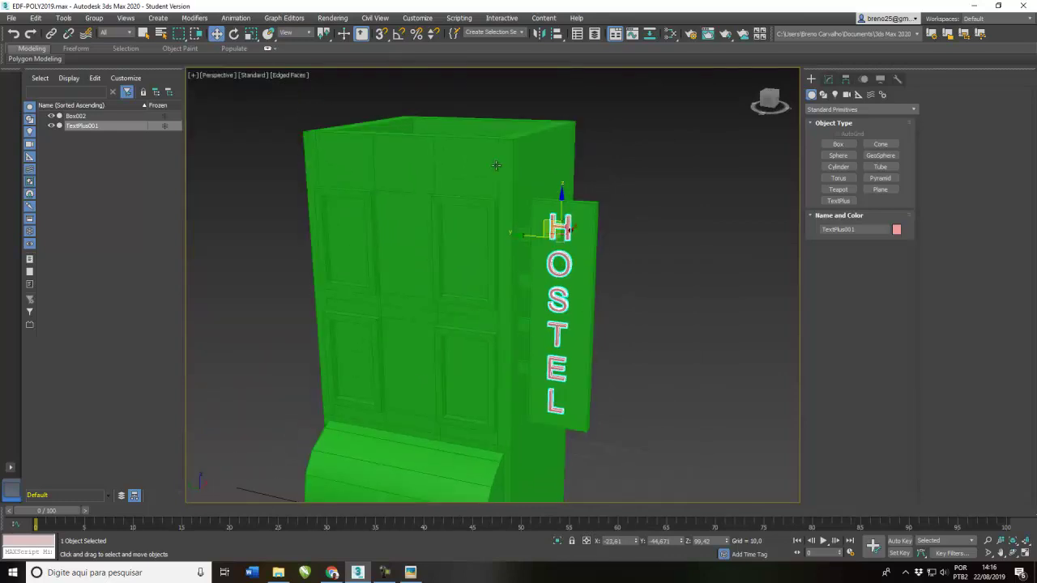
middle_click_drag(407, 301, 466, 241)
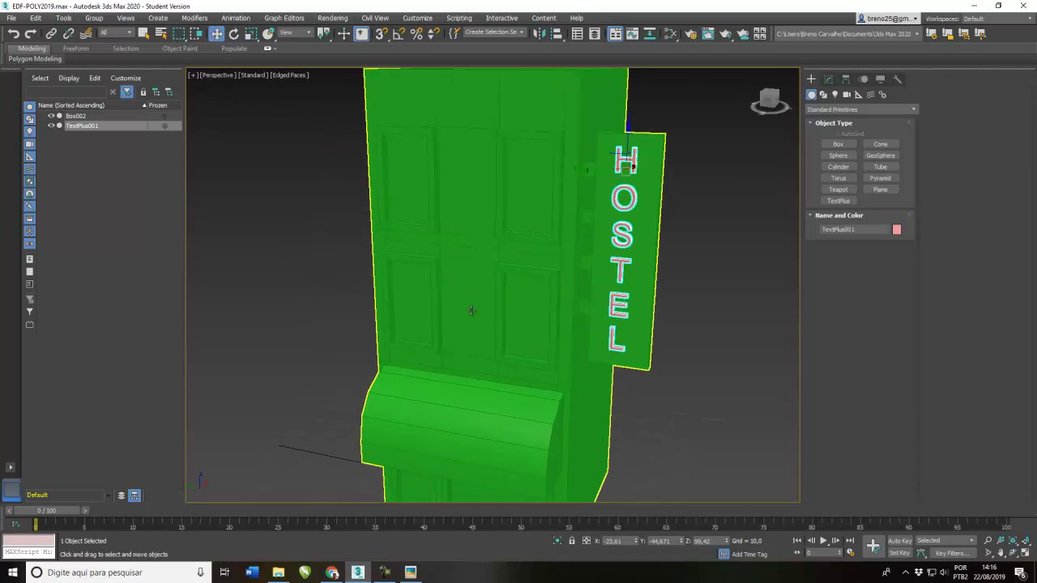
scroll(441, 283, "down", 5)
middle_click_drag(458, 313, 427, 322)
left_click(615, 277)
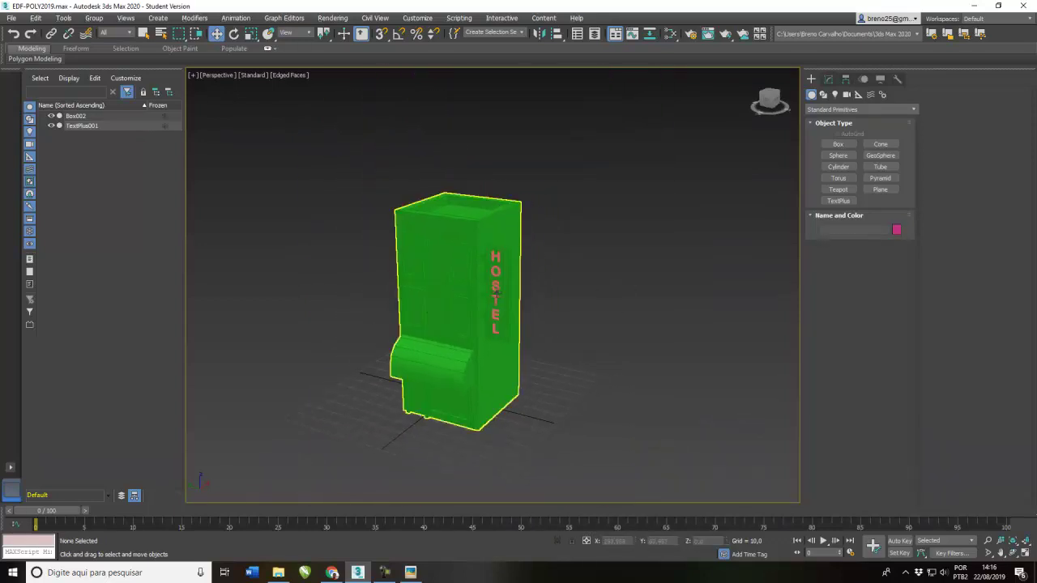
left_click(496, 276)
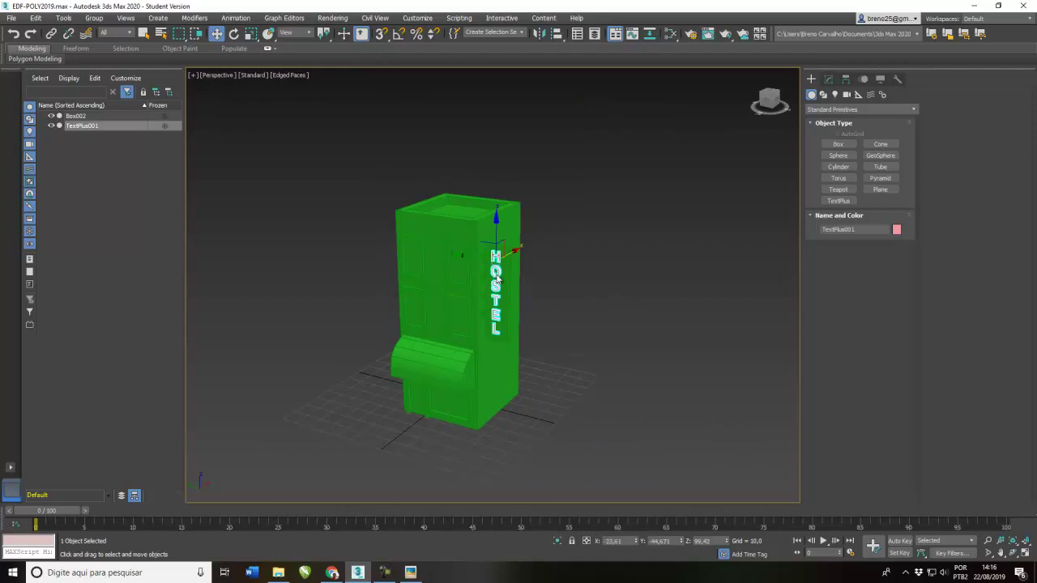
right_click(496, 278)
mouse_move(537, 384)
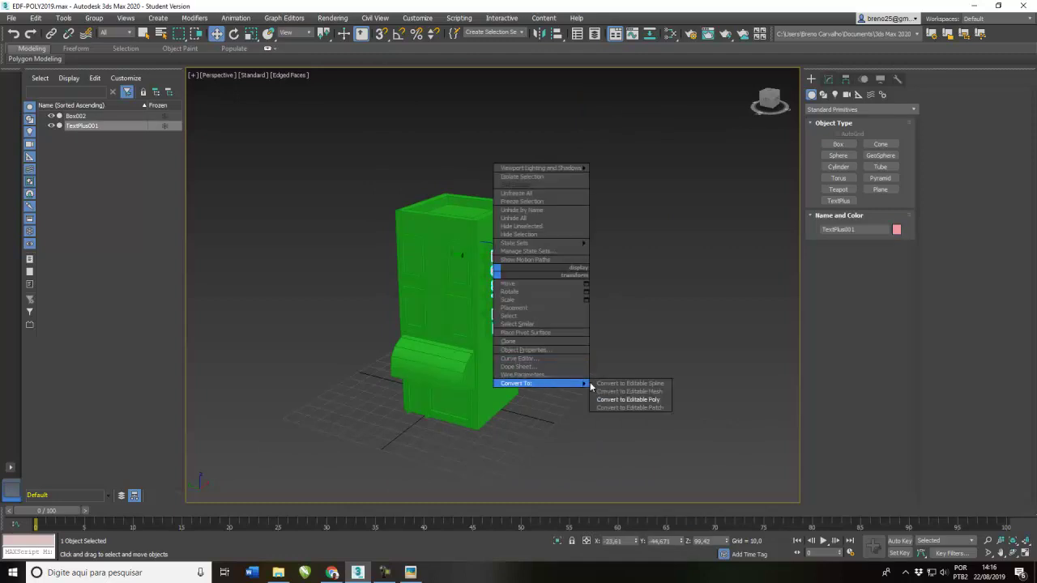
left_click(628, 399)
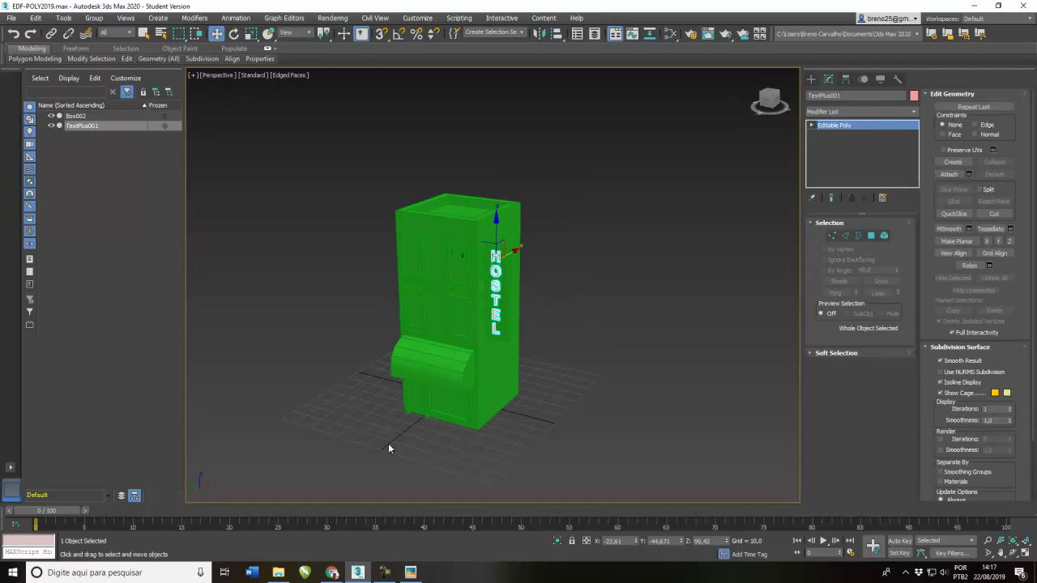
- Change the building's object color to the light orange swatch of the 3ds Max palette
scroll(542, 411, "up", 10)
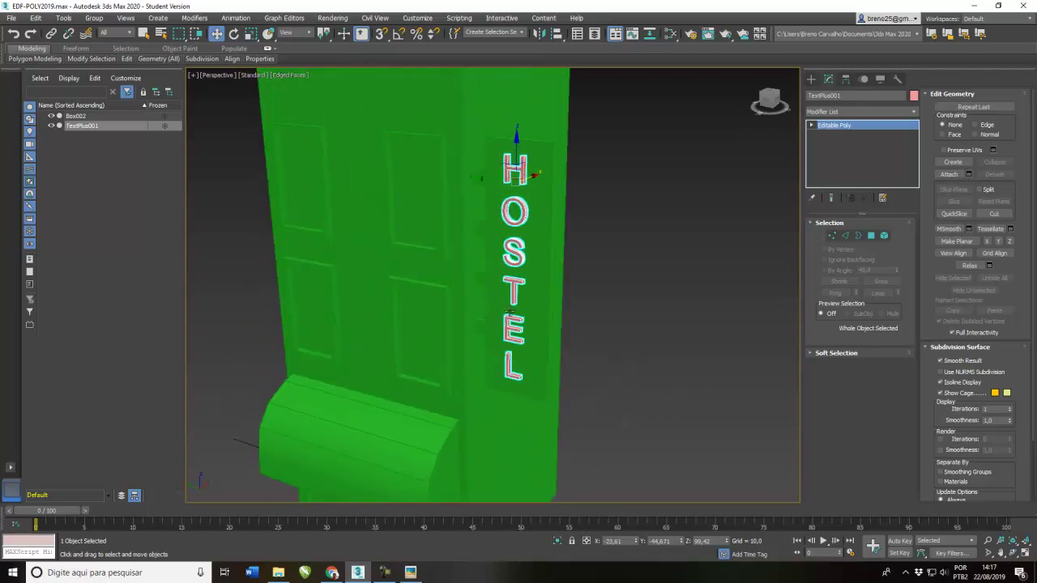
middle_click_drag(515, 340, 512, 253)
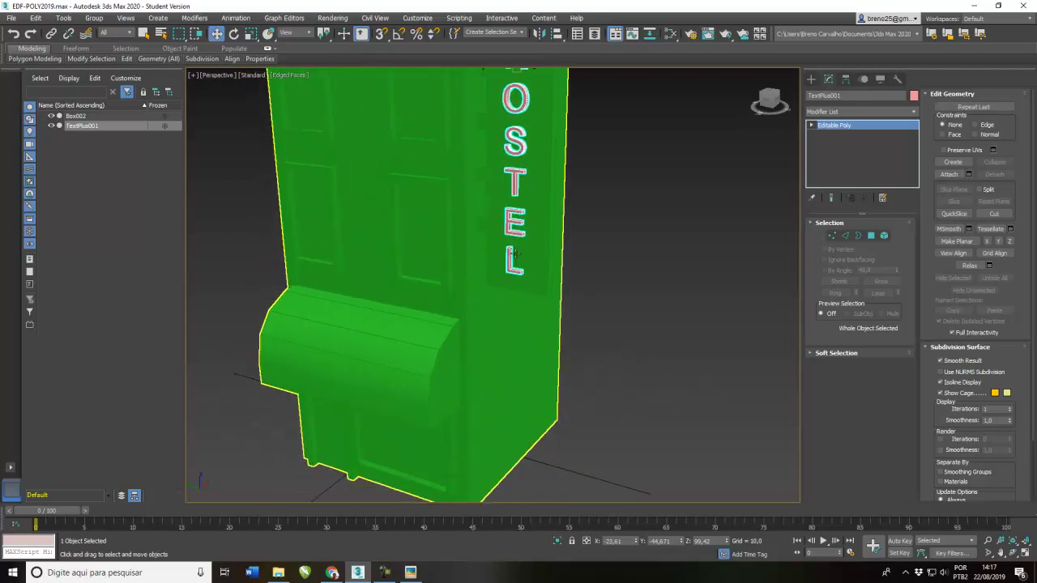
left_click(516, 359)
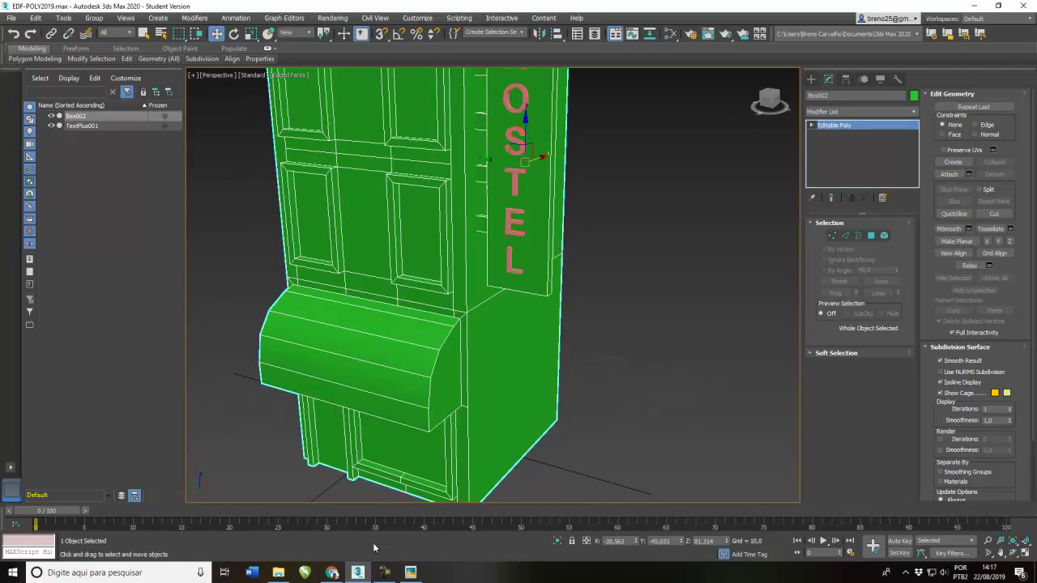
scroll(527, 373, "down", 5)
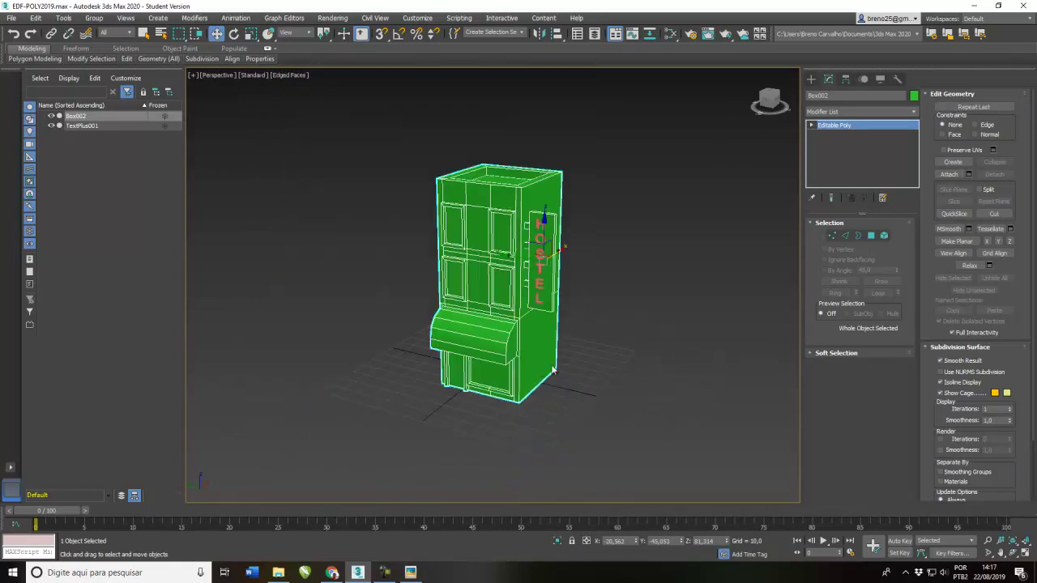
middle_click_drag(594, 337, 585, 345)
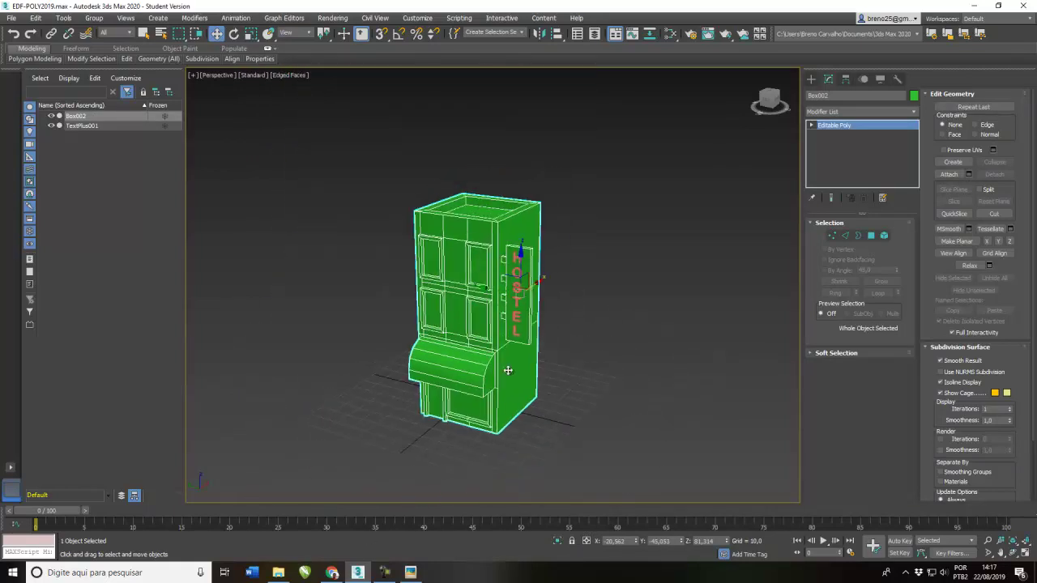
left_click(915, 96)
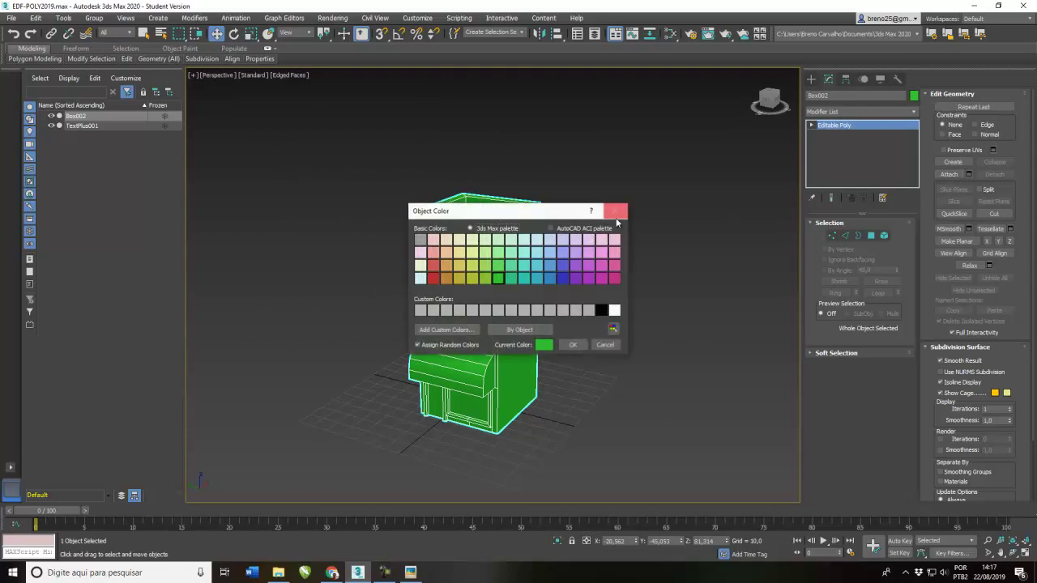
left_click(434, 257)
left_click(447, 265)
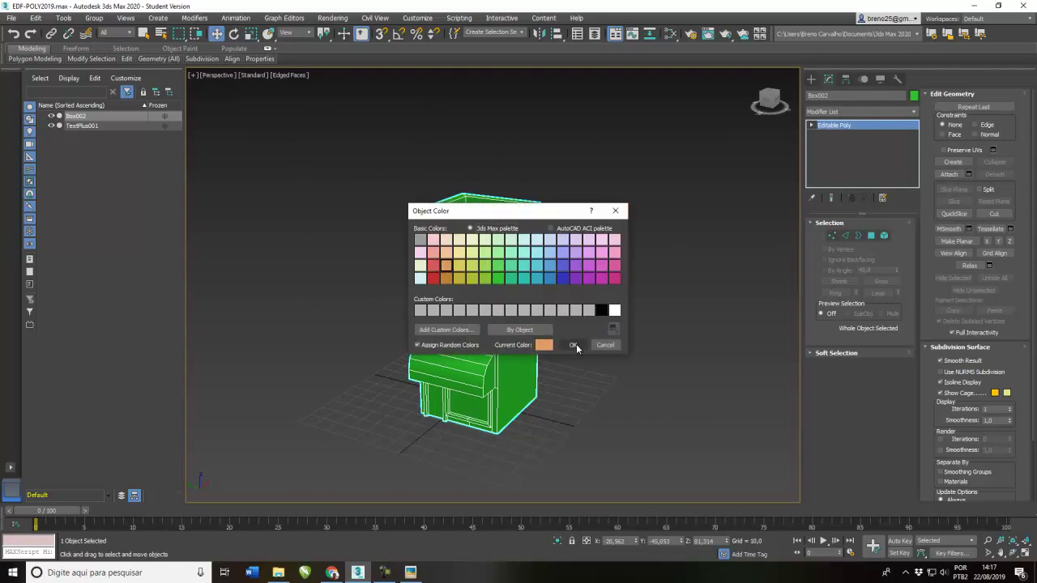
left_click(572, 345)
left_click(559, 395)
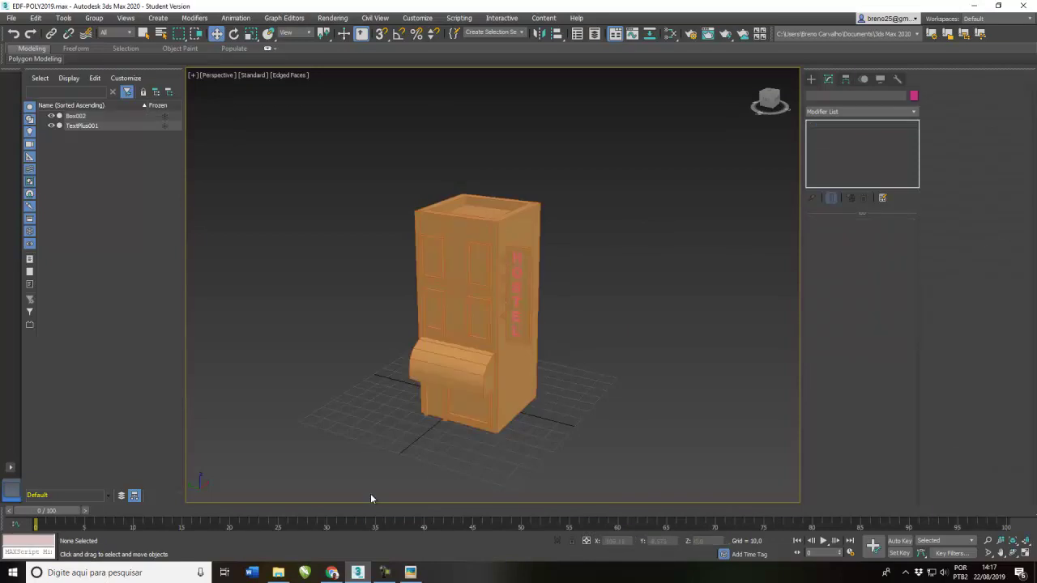
- Consult the hotel reference image and create a flat Box under the building as a ground slab, about 123 by 130 and 4,3 high
left_click(410, 572)
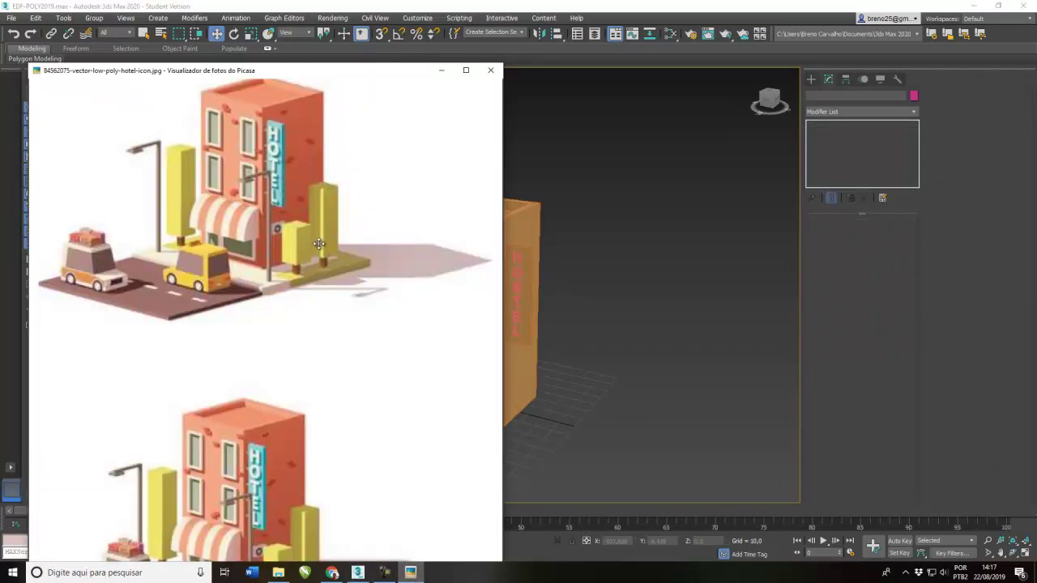
left_click(612, 61)
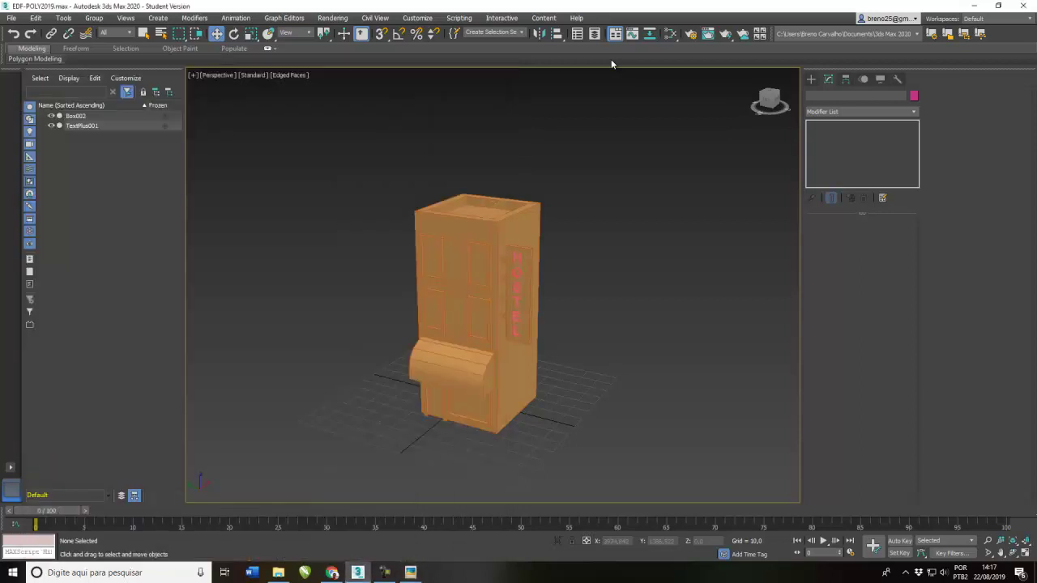
left_click(410, 572)
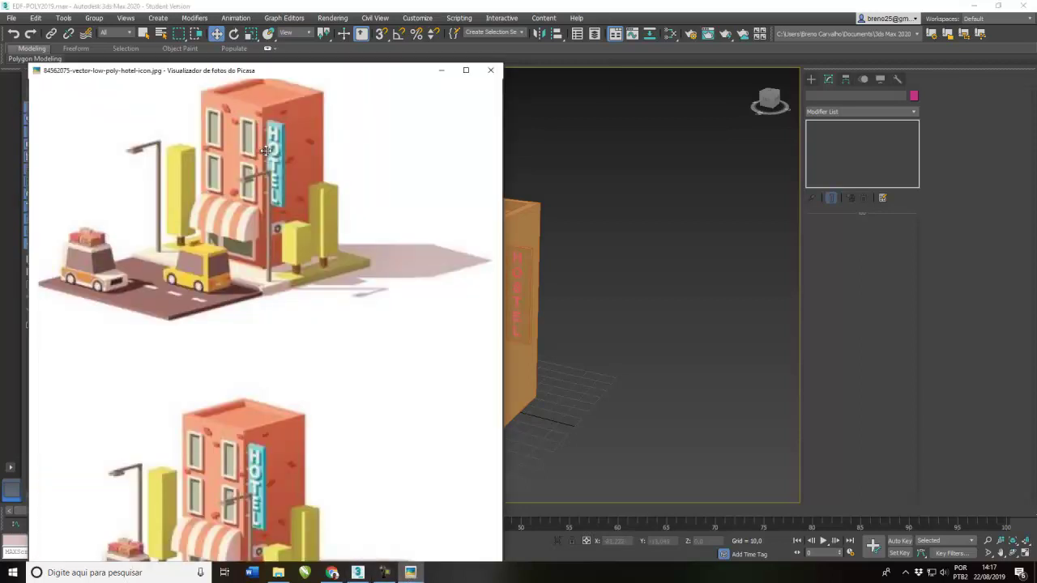
left_click(543, 122)
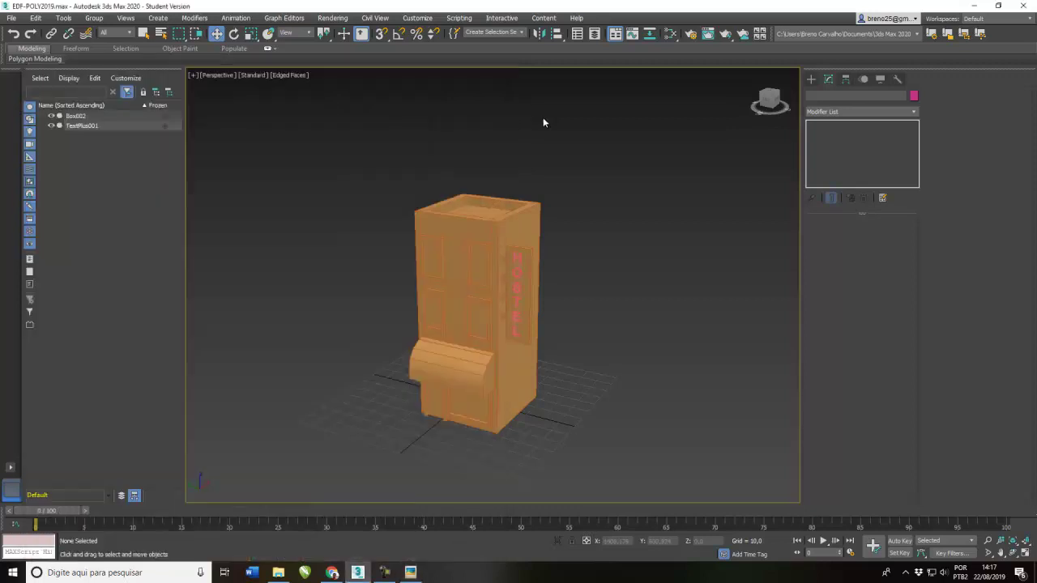
middle_click_drag(487, 411, 469, 390, "alt")
scroll(458, 384, "up", 3)
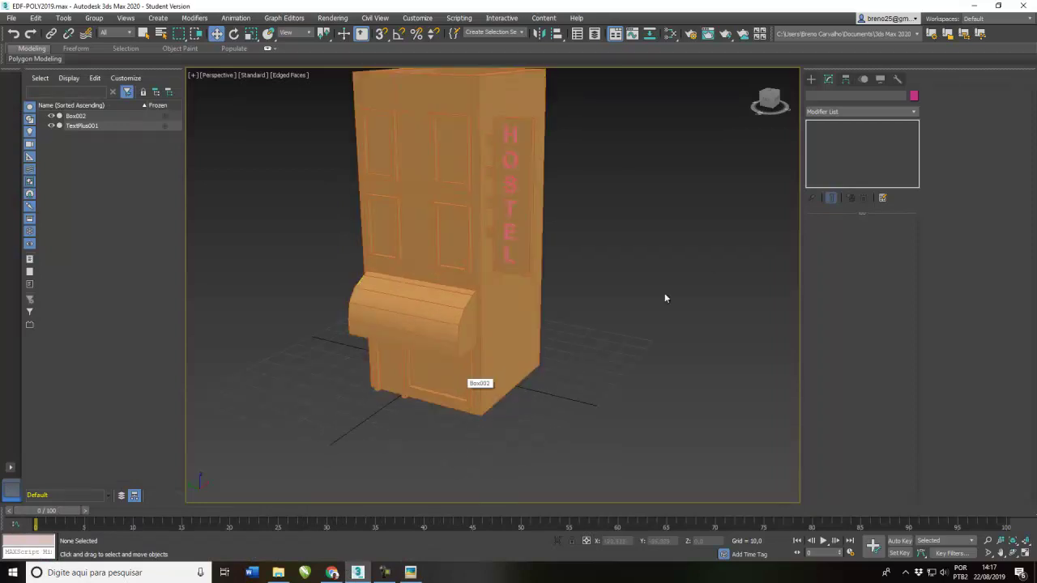
left_click(810, 78)
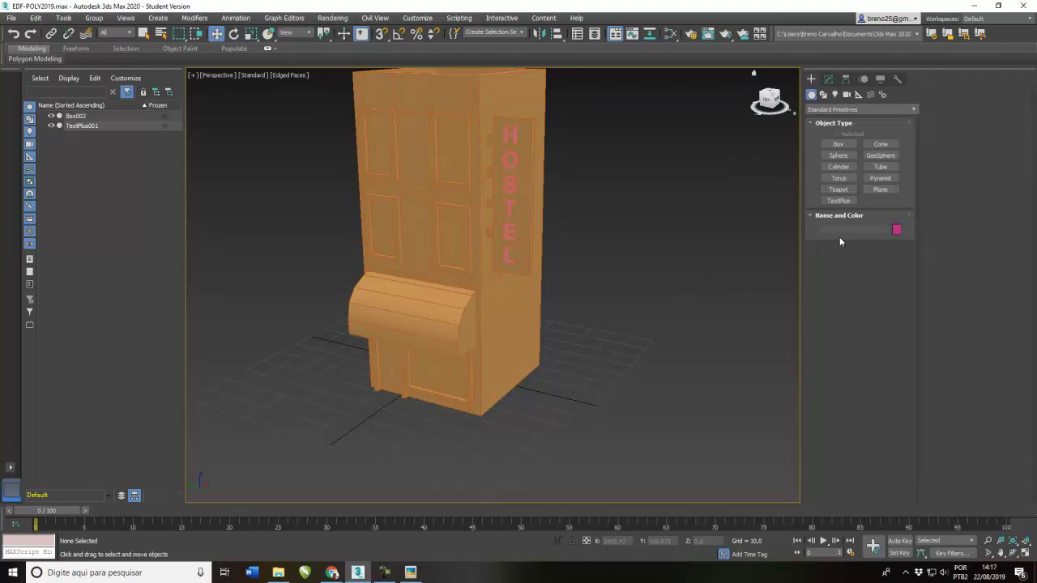
left_click(836, 145)
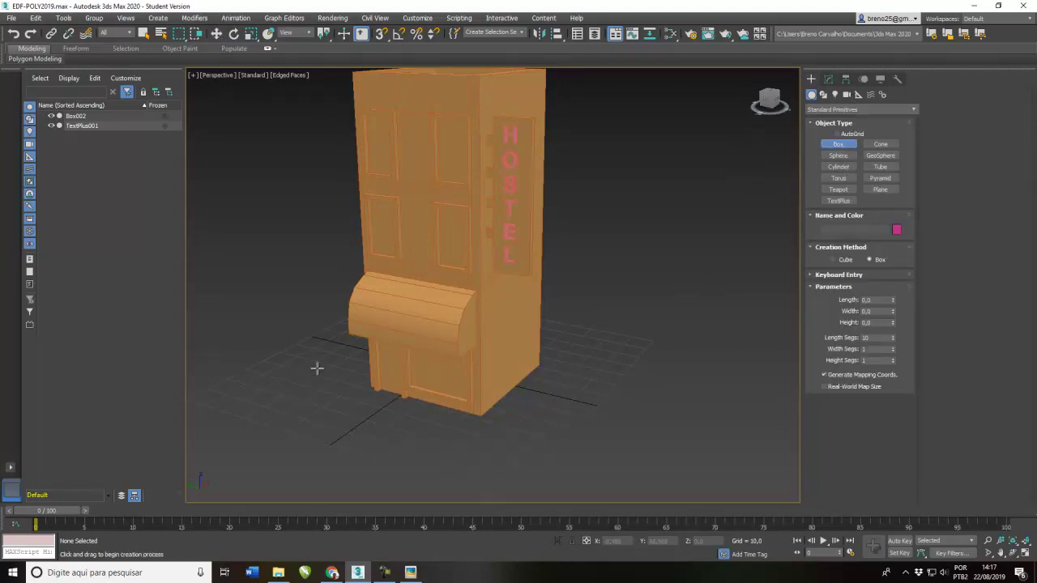
left_click(410, 572)
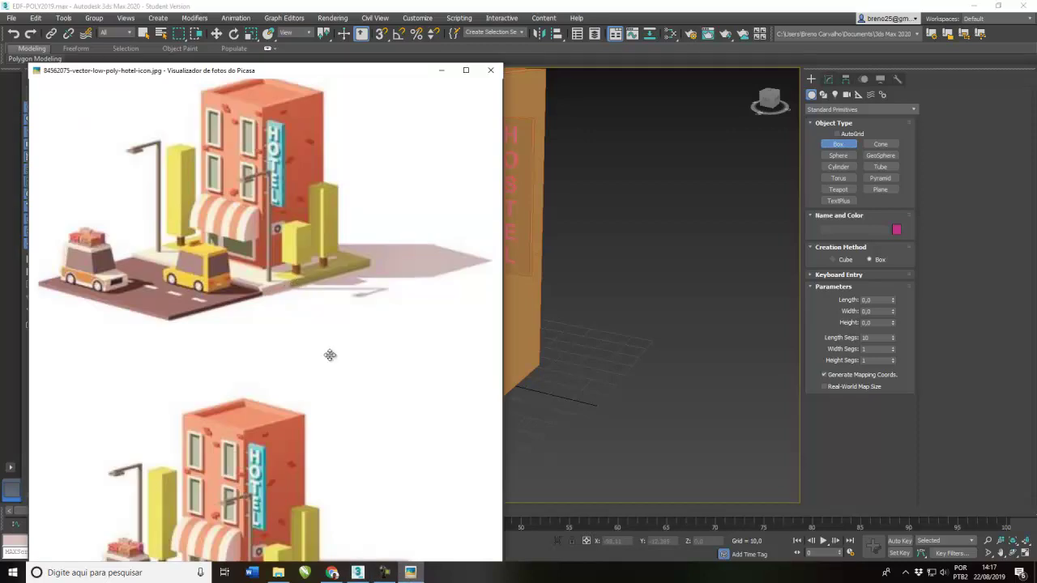
left_click(597, 53)
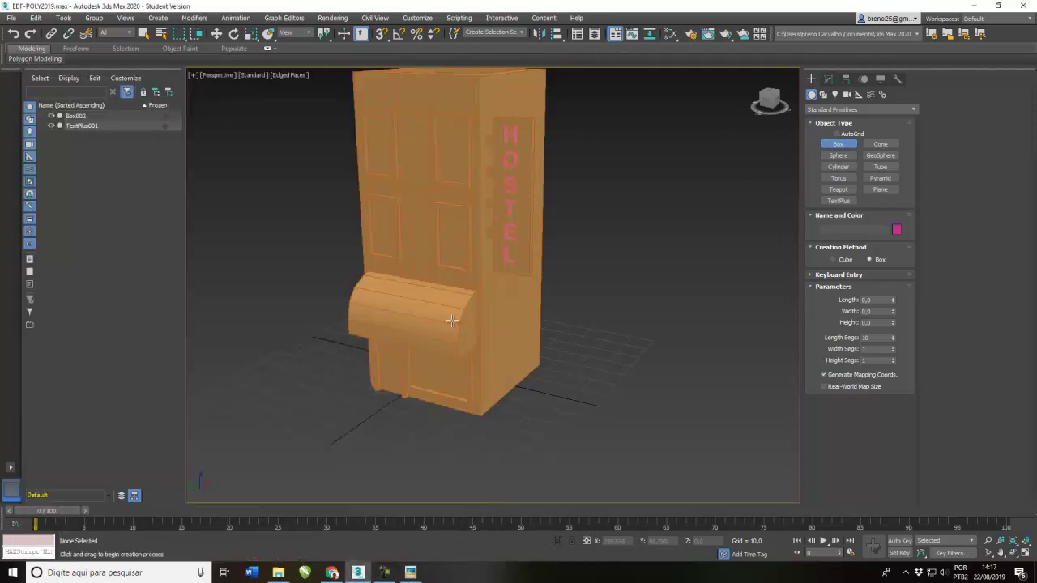
left_click_drag(243, 392, 652, 341)
left_click(653, 341)
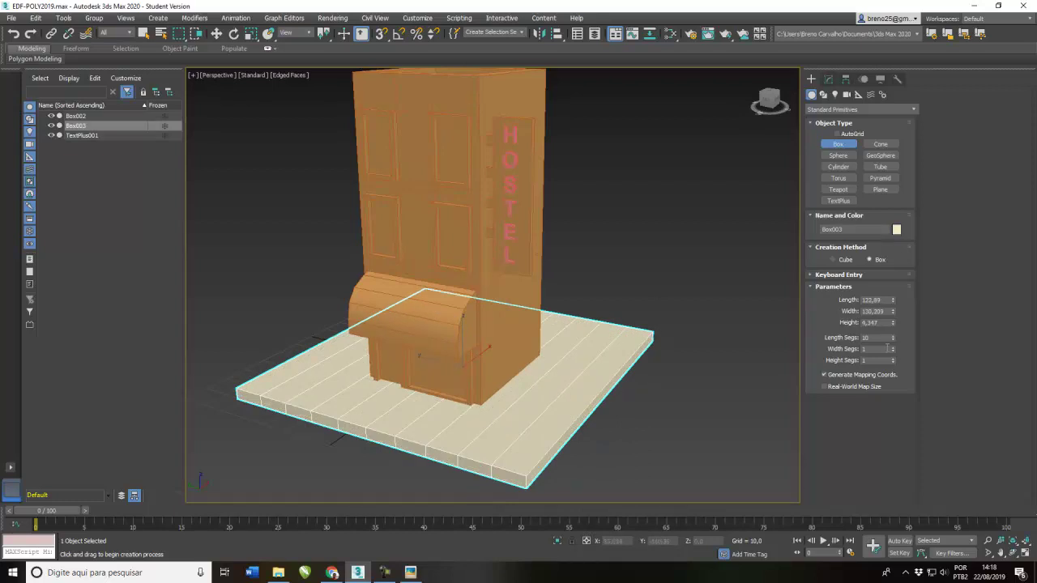
- Enlarge the ground slab to about 149 by 161, shift it around the building and lower it to the building's foot
mouse_move(894, 300)
left_mouse_down()
mouse_move(901, 287)
mouse_move(893, 299)
left_mouse_up()
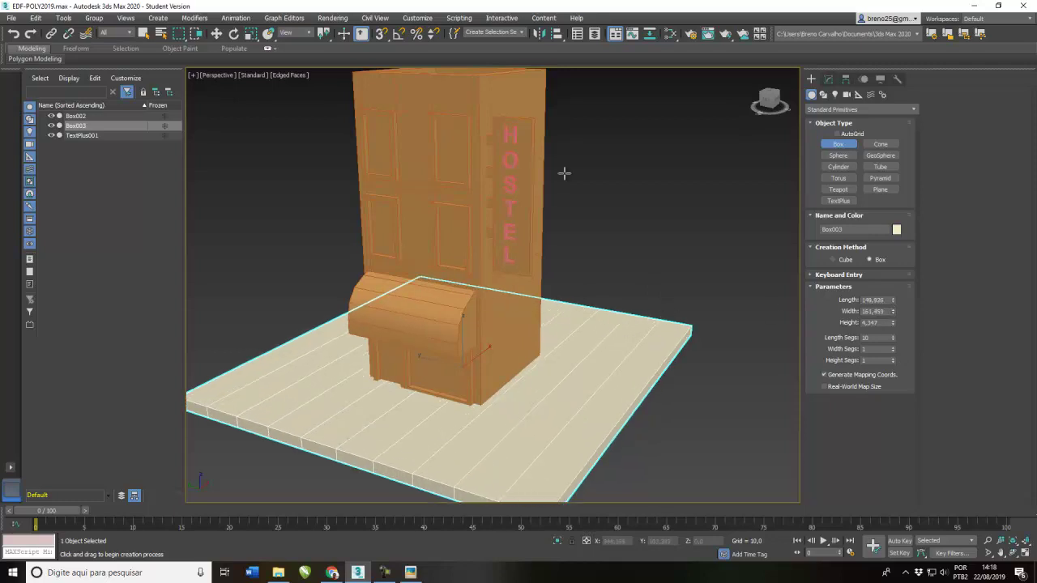
left_click(216, 34)
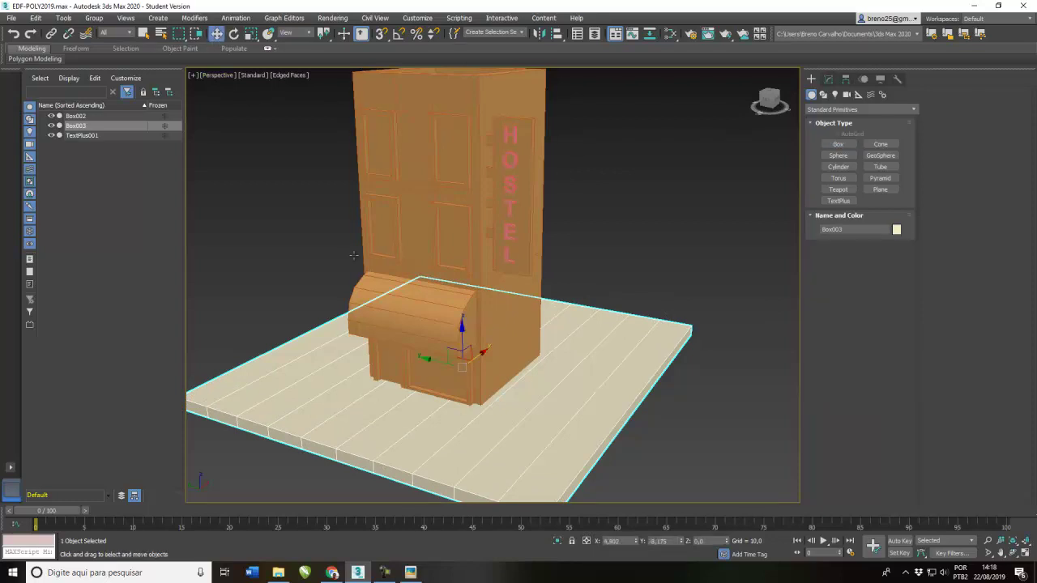
left_click_drag(428, 362, 445, 347)
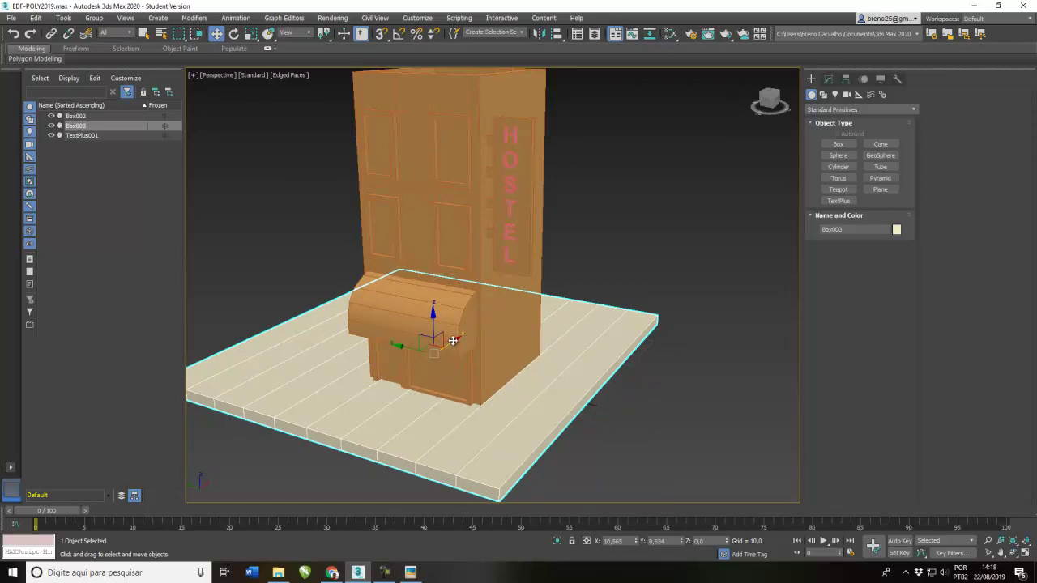
left_click(508, 226)
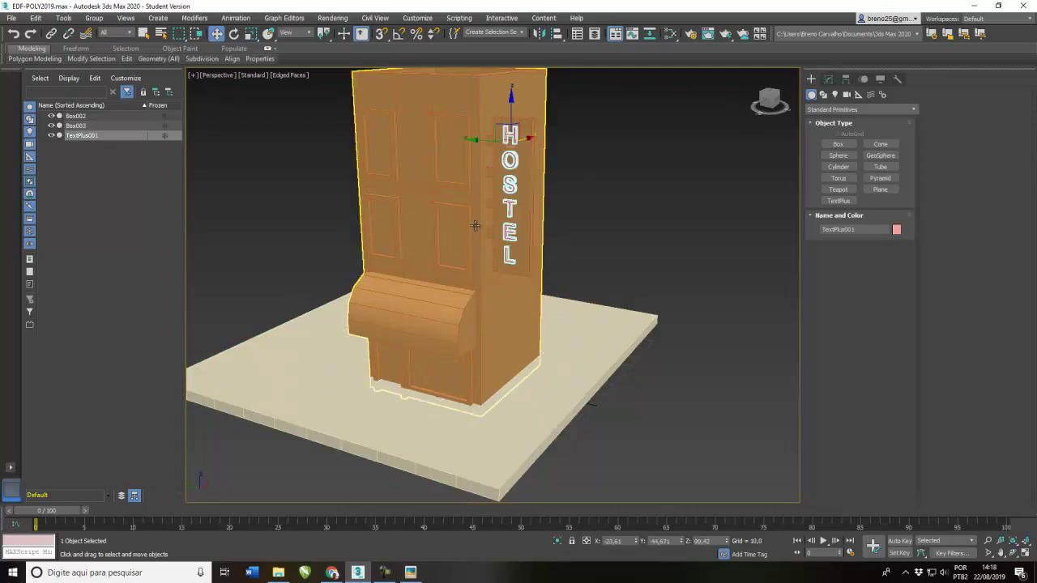
left_click(585, 391)
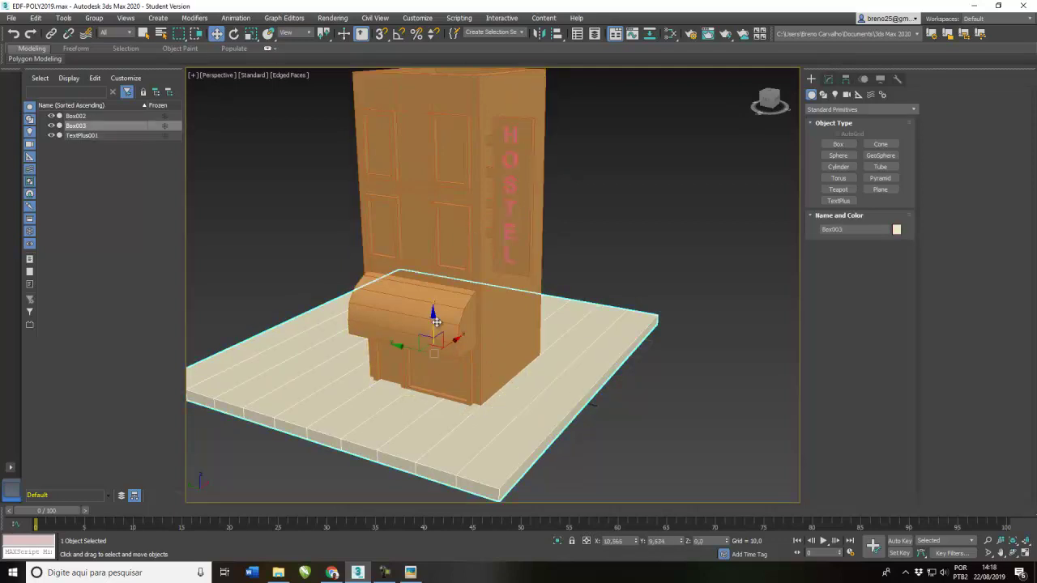
left_click_drag(429, 319, 431, 324)
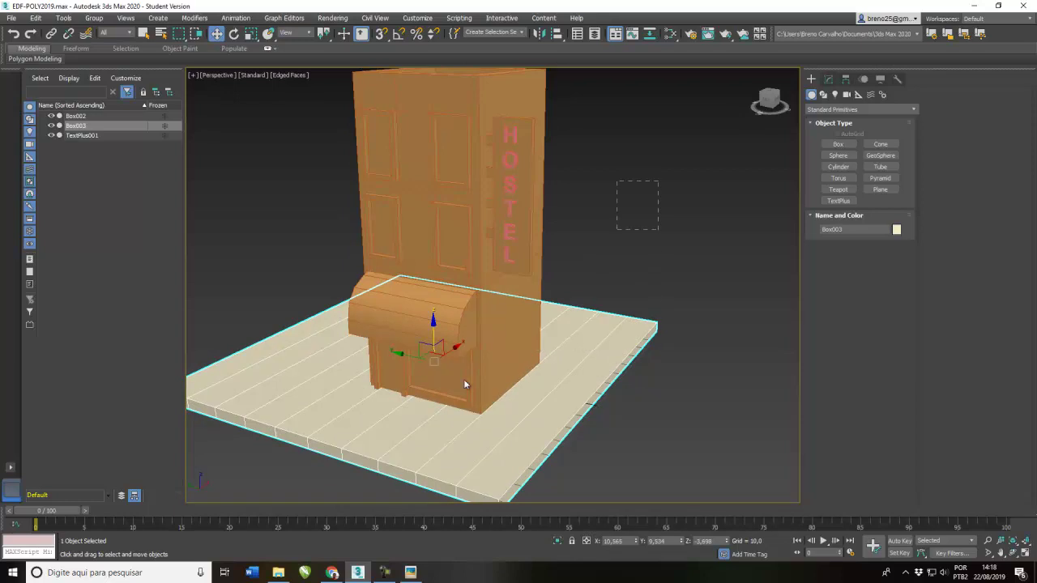
- Raise the building and its HOSTEL lettering slightly so they rest on the ground slab
key("ctrl+a")
left_click_drag(466, 244, 461, 235)
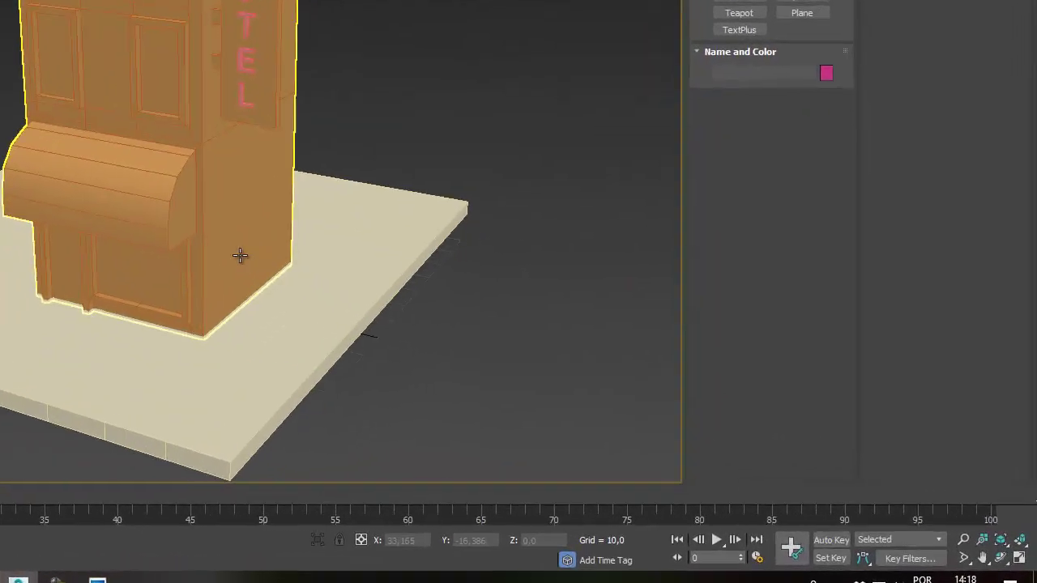
left_click(404, 289)
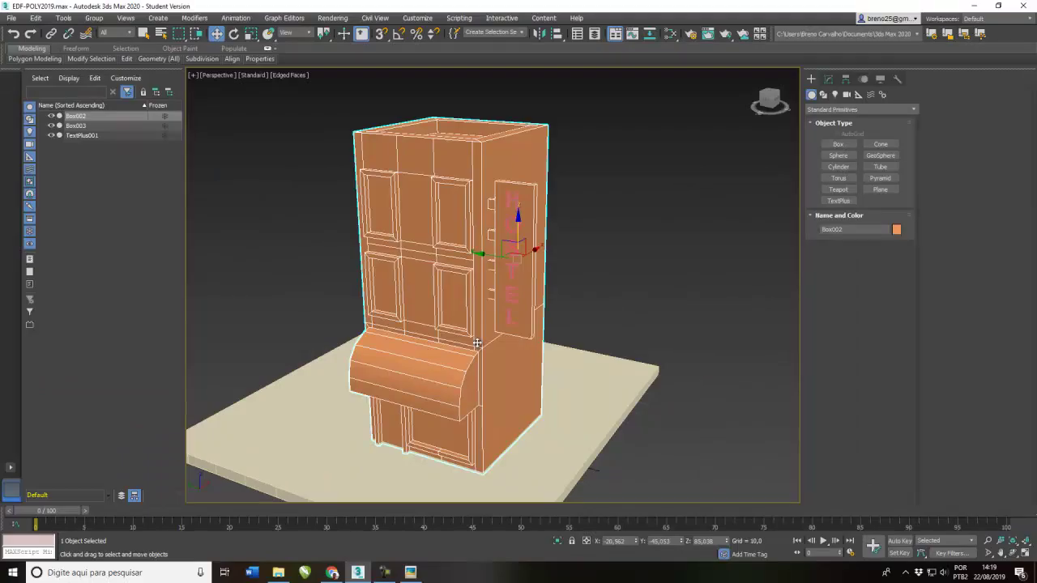
- Check the sign's colors in the reference image and activate the unused material slot 13 - Default for the selected sign polygons
left_click(410, 572)
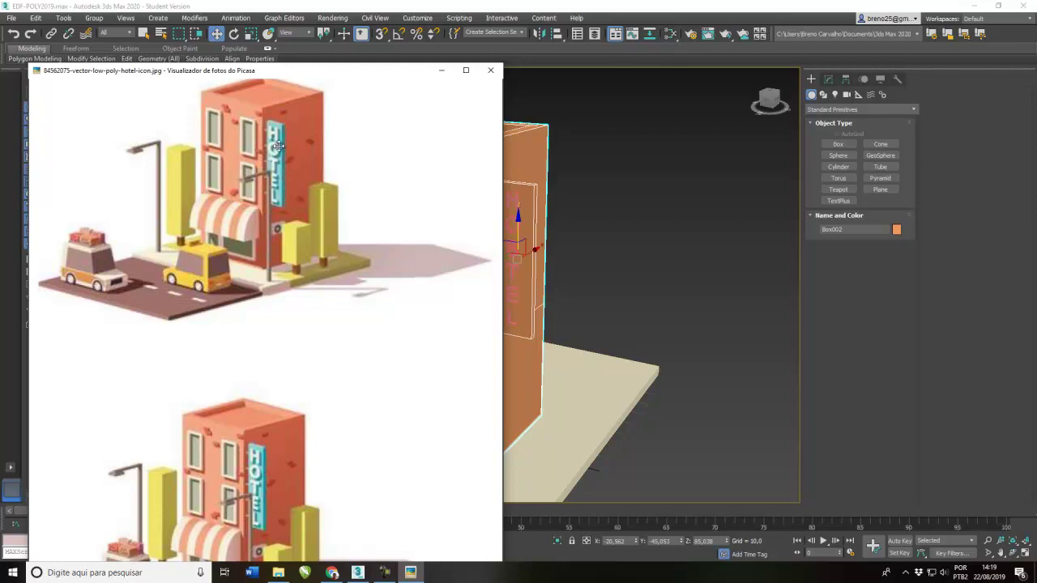
left_click(679, 49)
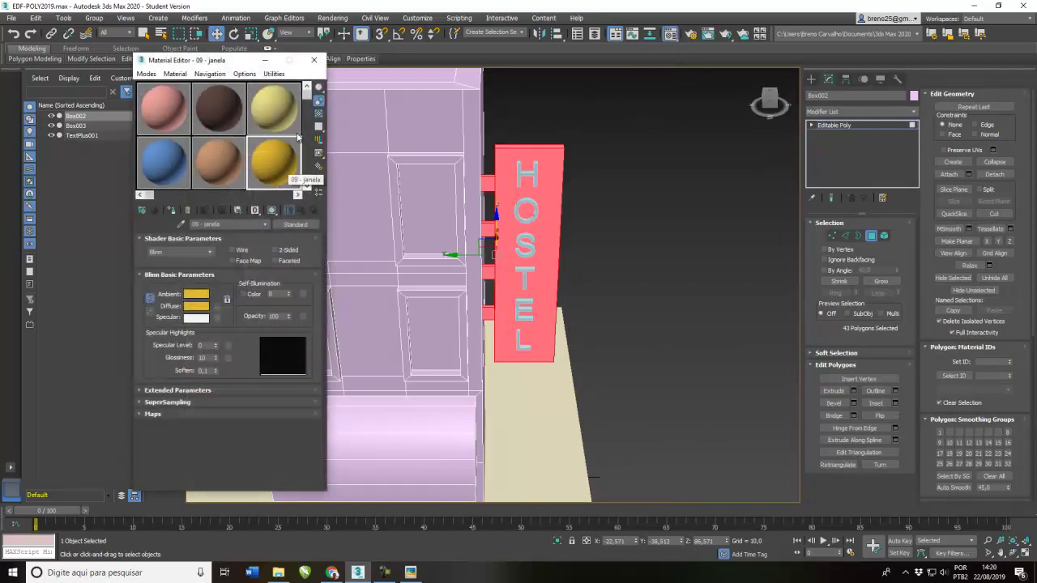
left_click_drag(307, 99, 307, 184)
left_click(172, 112)
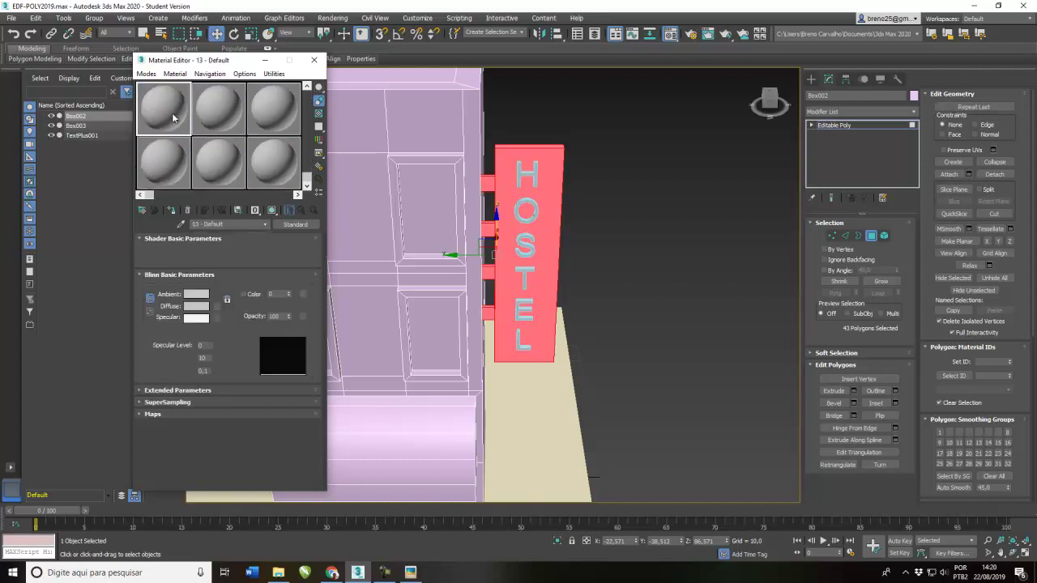
- Darken the diffuse colour of material 13 to a neutral grey with a value of 102
left_click(196, 307)
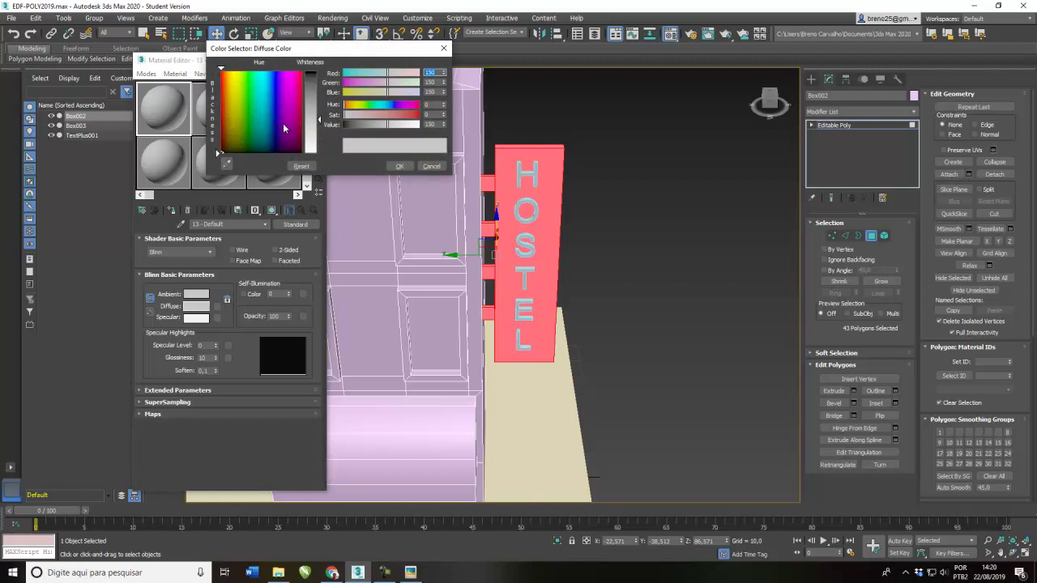
left_click_drag(314, 119, 316, 104)
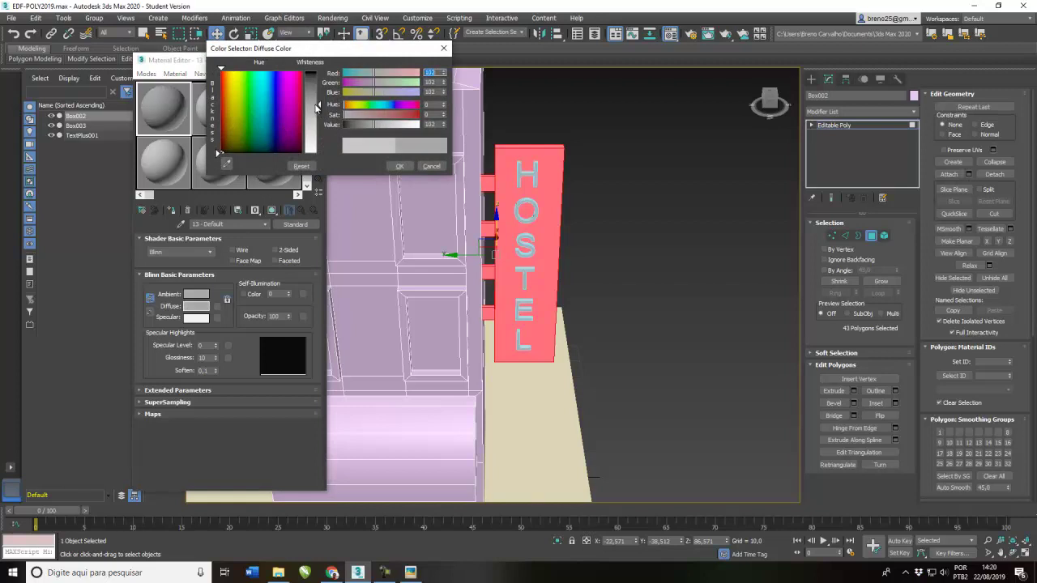
left_click(400, 166)
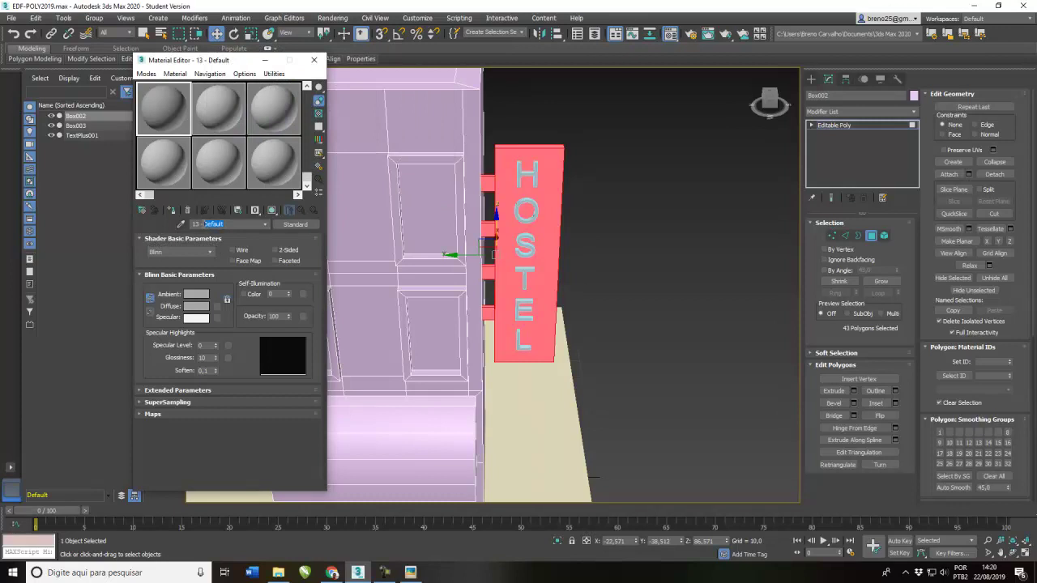
- Rename material 13 as METAL and assign it to the selected polygons of the sign and its brackets
type("AS")
key("Return")
left_click(170, 210)
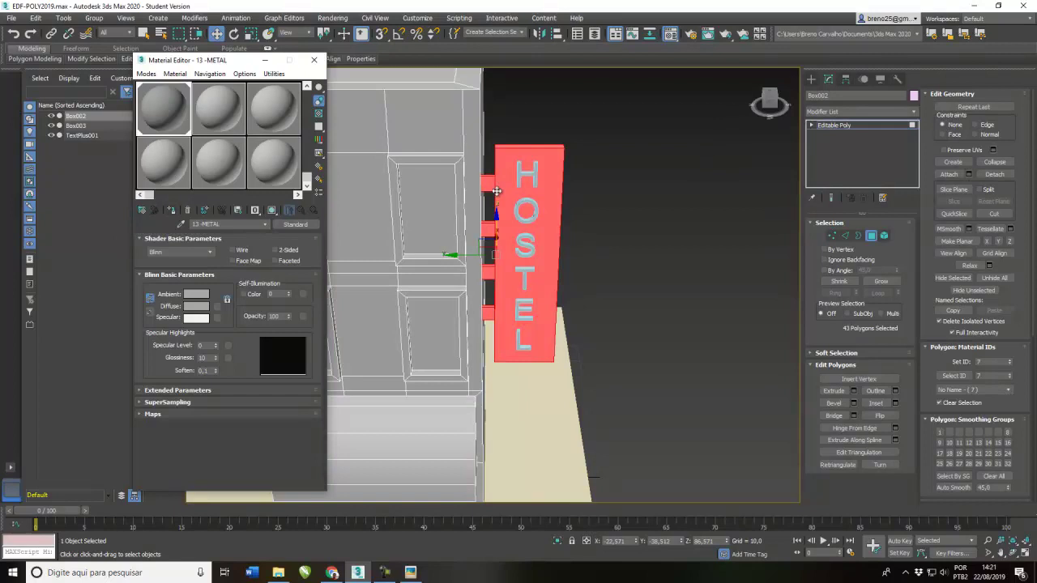
- Make sample material 14 active and select only the polygons of the HOSTEL sign board, without the brackets
left_click(224, 112)
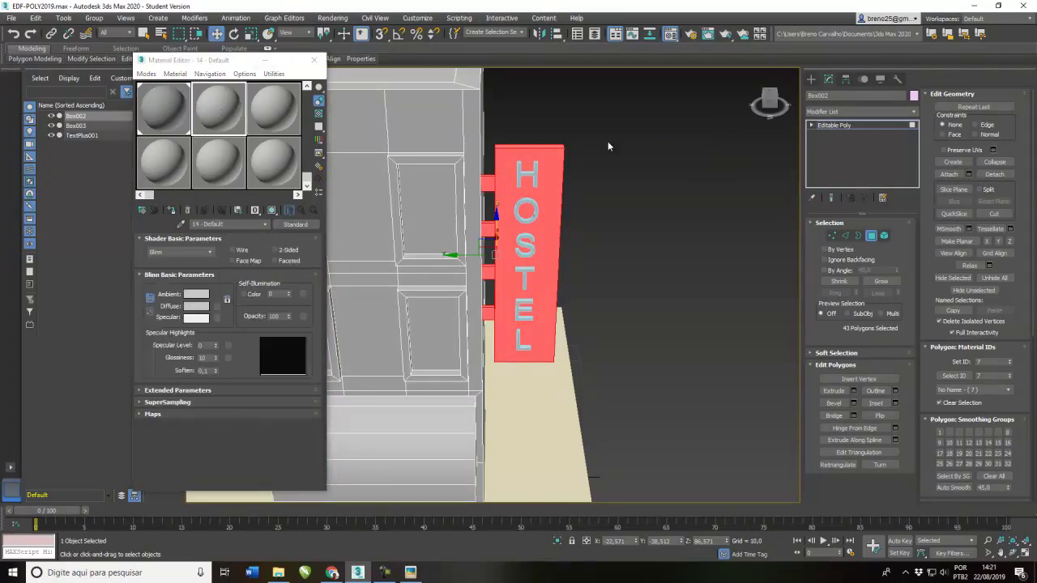
left_click(585, 135)
left_click_drag(558, 252, 505, 382)
middle_click_drag(510, 355, 506, 322, "alt")
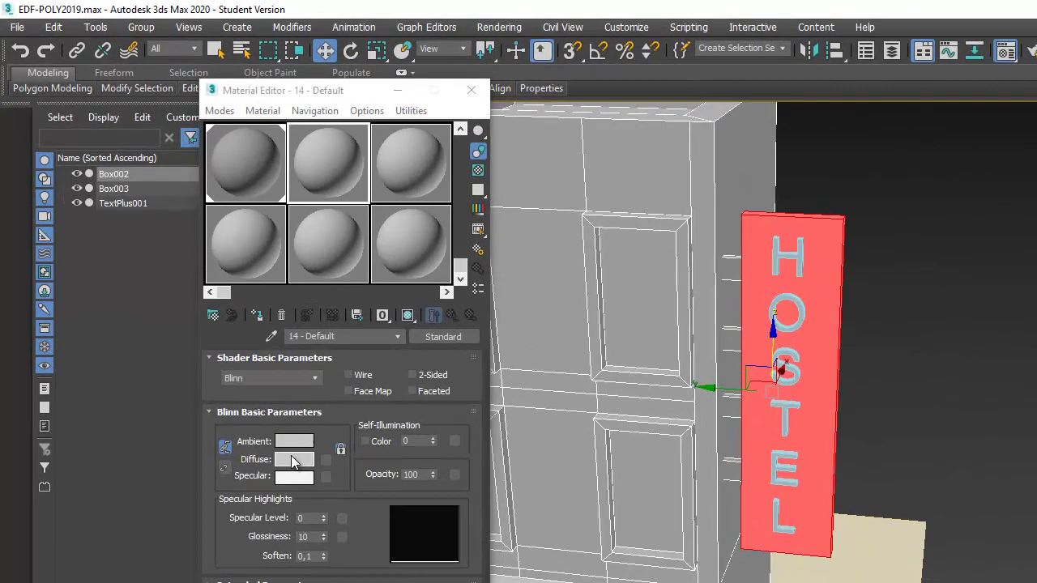
- Set the diffuse colour of material 14 to light blue, RGB 42, 176, 226
left_click(196, 306)
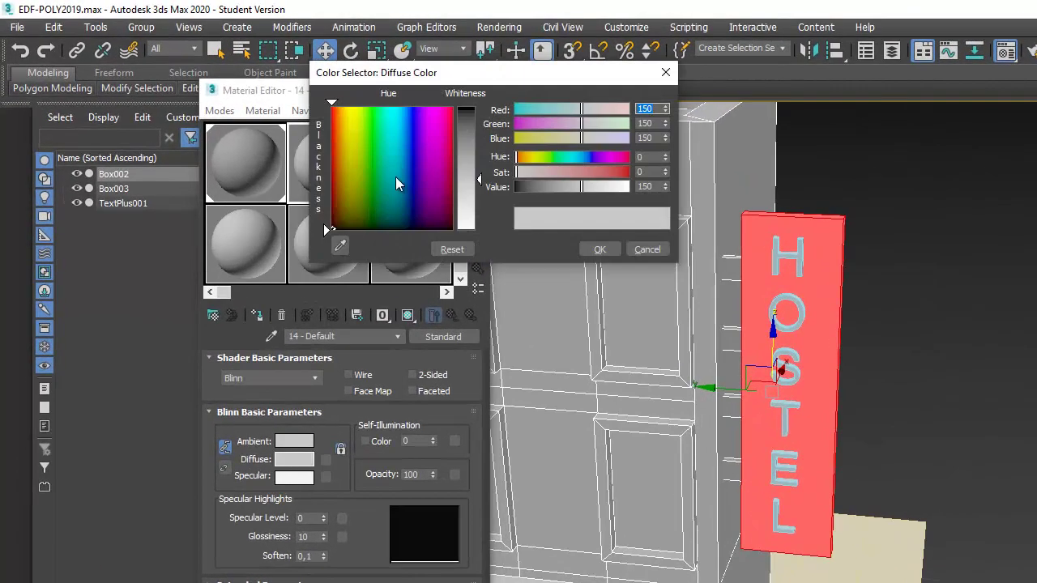
mouse_move(399, 154)
left_mouse_down()
mouse_move(403, 131)
mouse_move(387, 125)
mouse_move(396, 124)
left_mouse_up()
left_click_drag(465, 162, 465, 126)
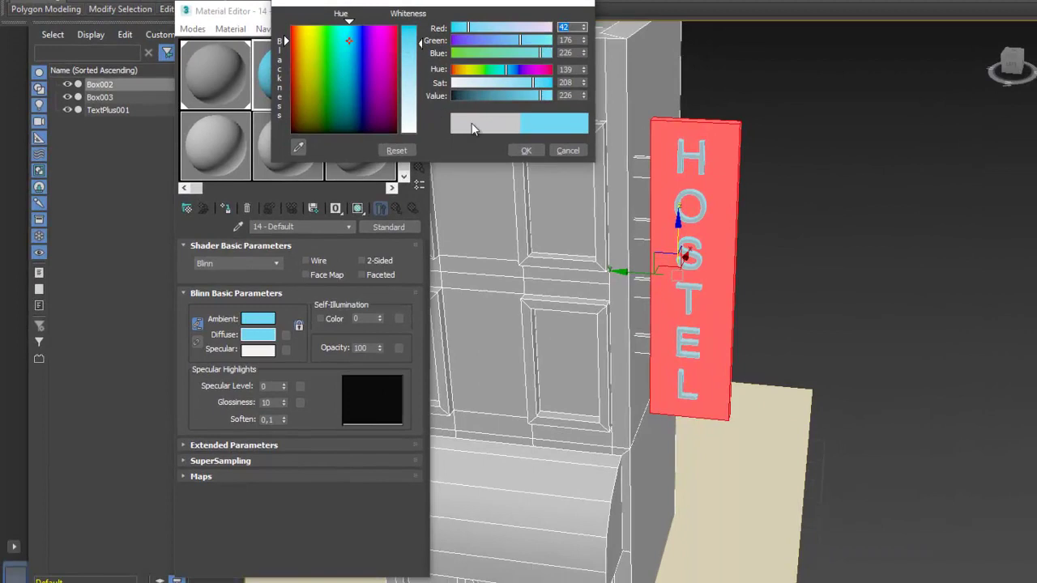
left_click(525, 150)
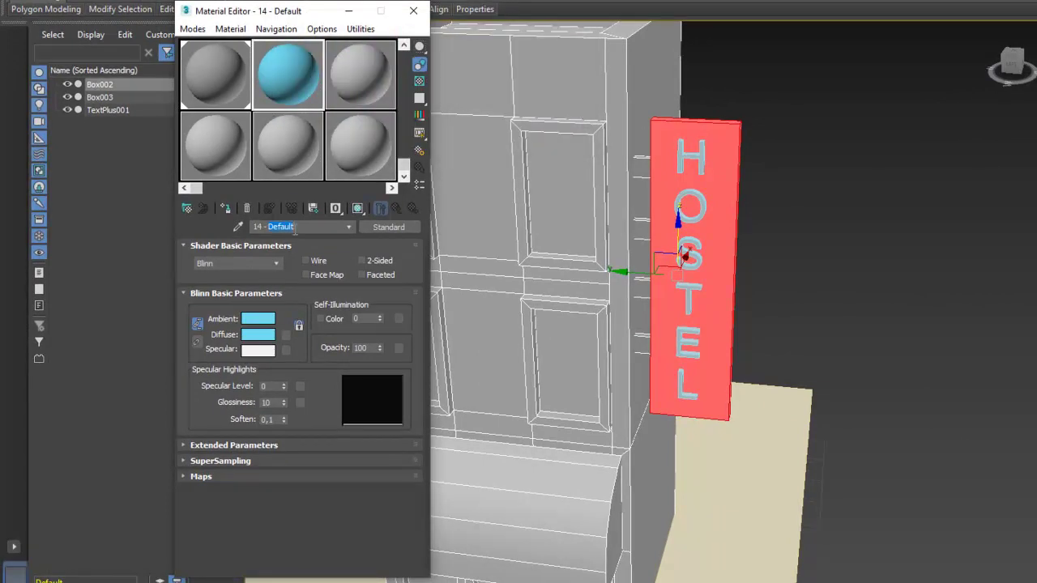
- Rename material 14 as PLACA and assign it to the selected sign board polygons
type("PLA")
key("Return")
left_click(226, 209)
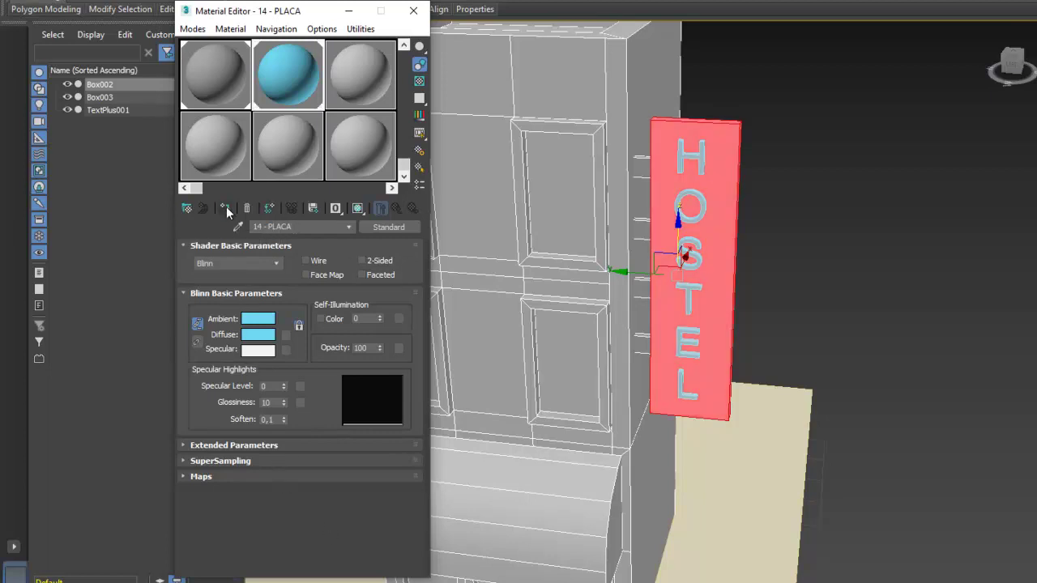
- Set the diffuse colour of material 15 to orange, RGB 236, 113, 45, and name the material PREDIO
left_click(345, 70)
left_click(258, 340)
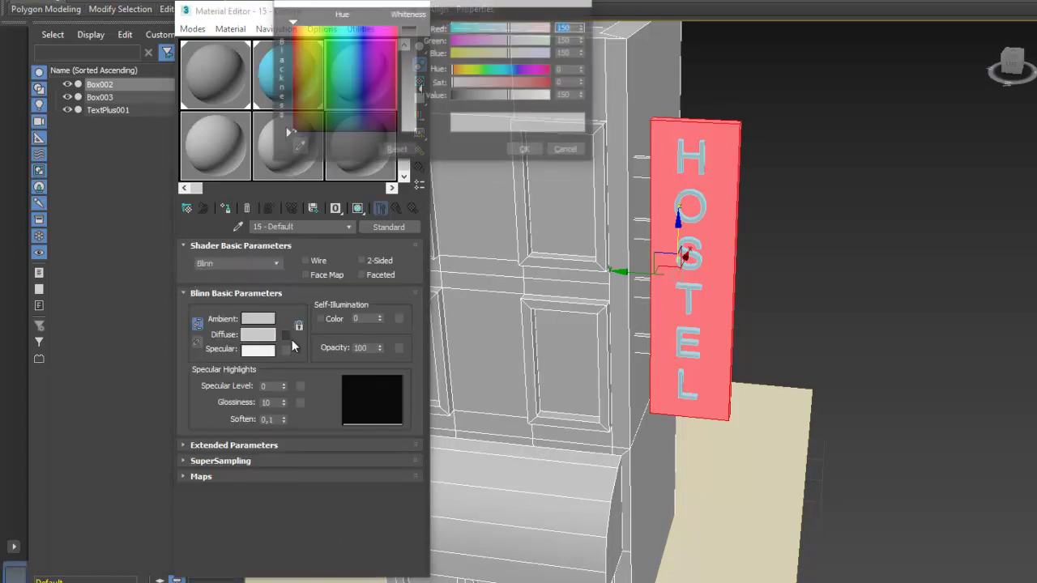
left_click(303, 39)
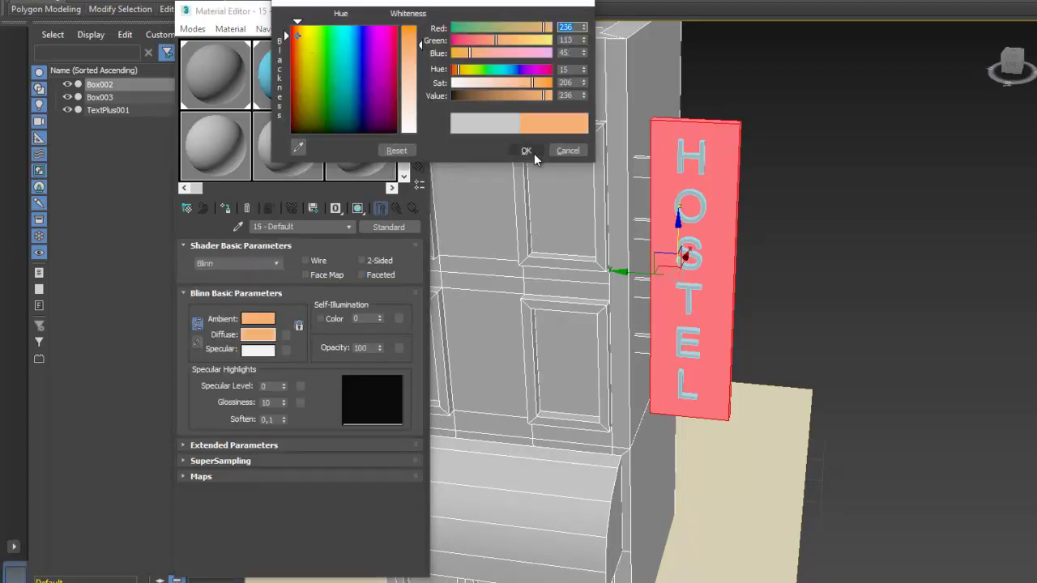
left_click(526, 150)
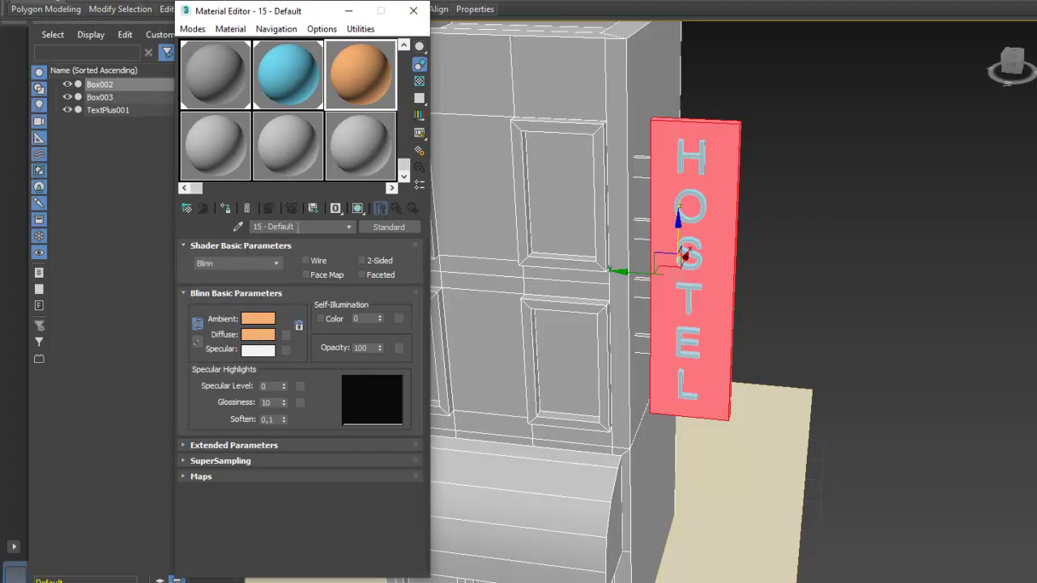
type("PREDIO")
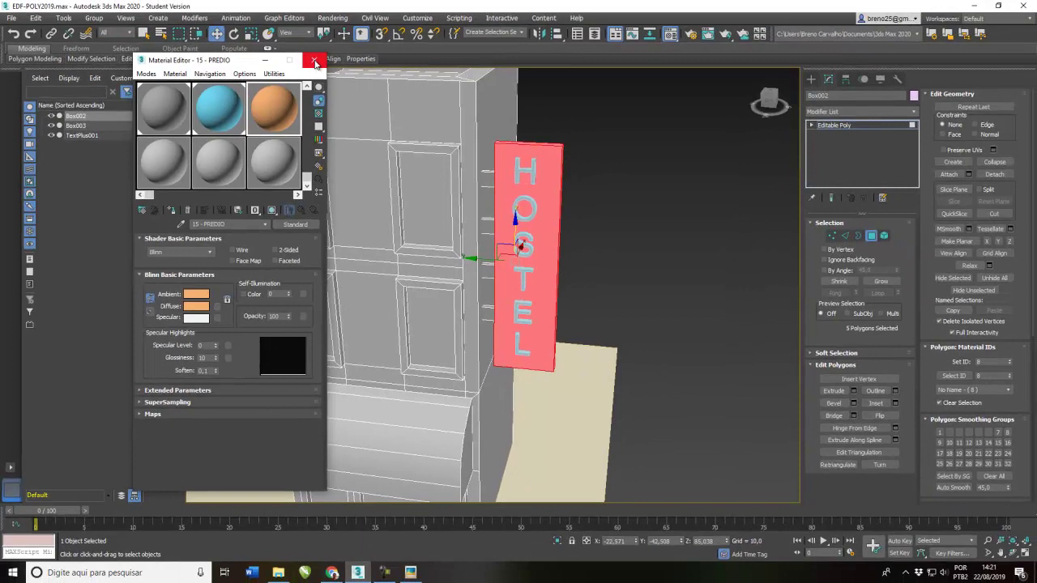
left_click(316, 61)
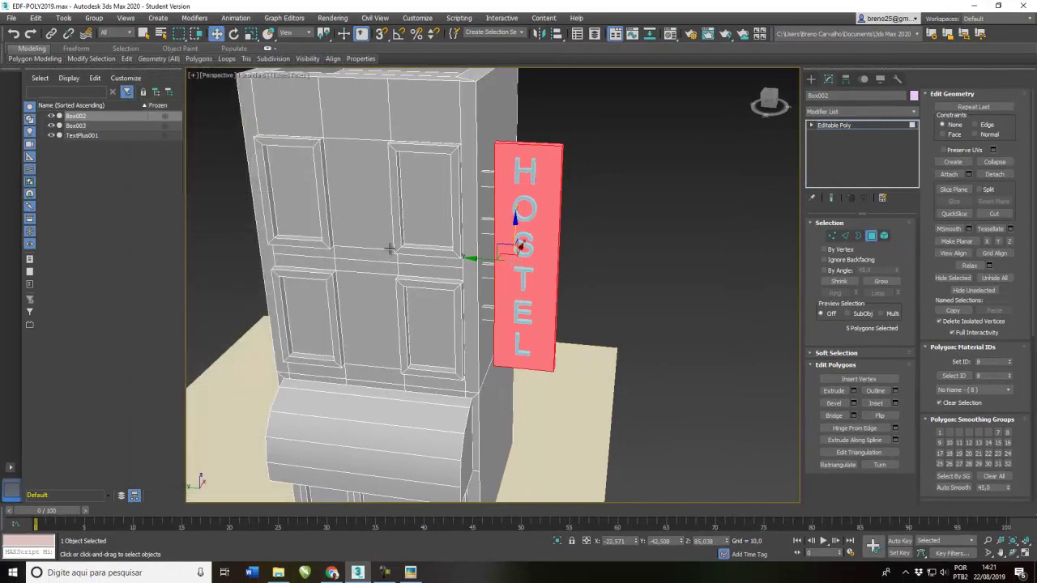
- Set the diffuse colour of material 19 to white and name the material BORDA-JANELA
middle_click_drag(405, 261, 665, 137, "alt")
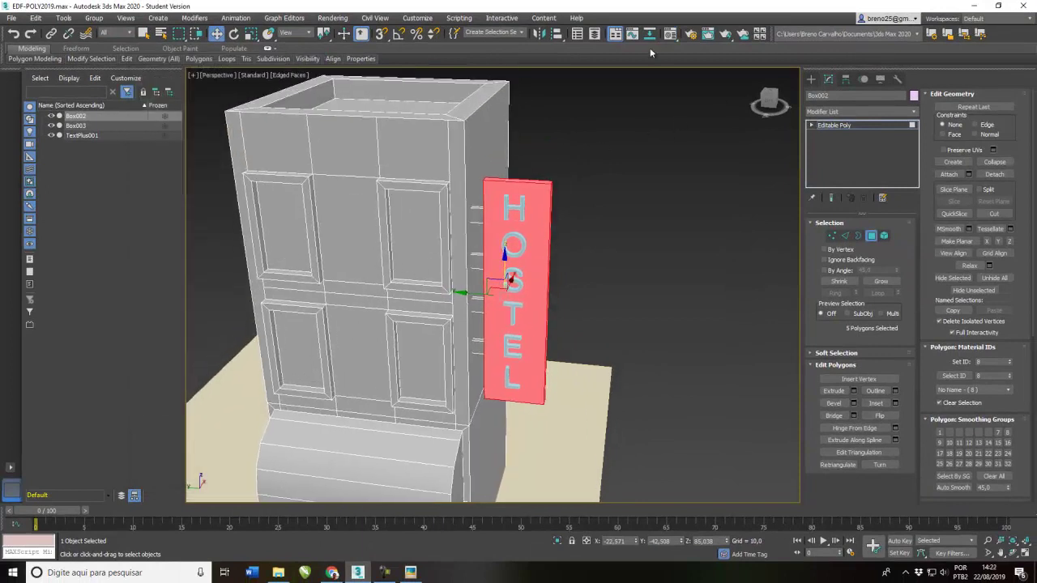
key("m")
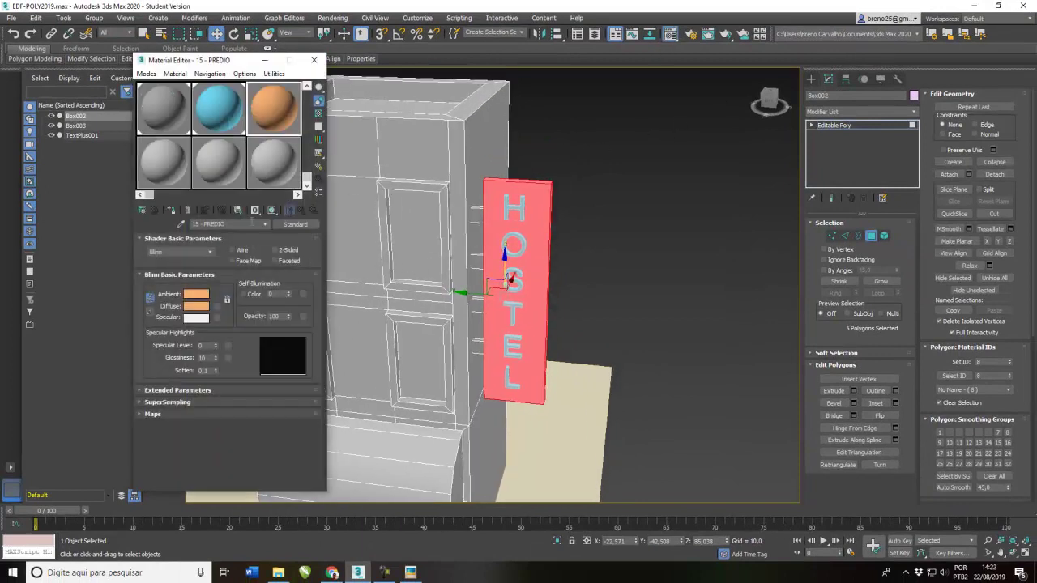
left_click(178, 162)
left_click(196, 306)
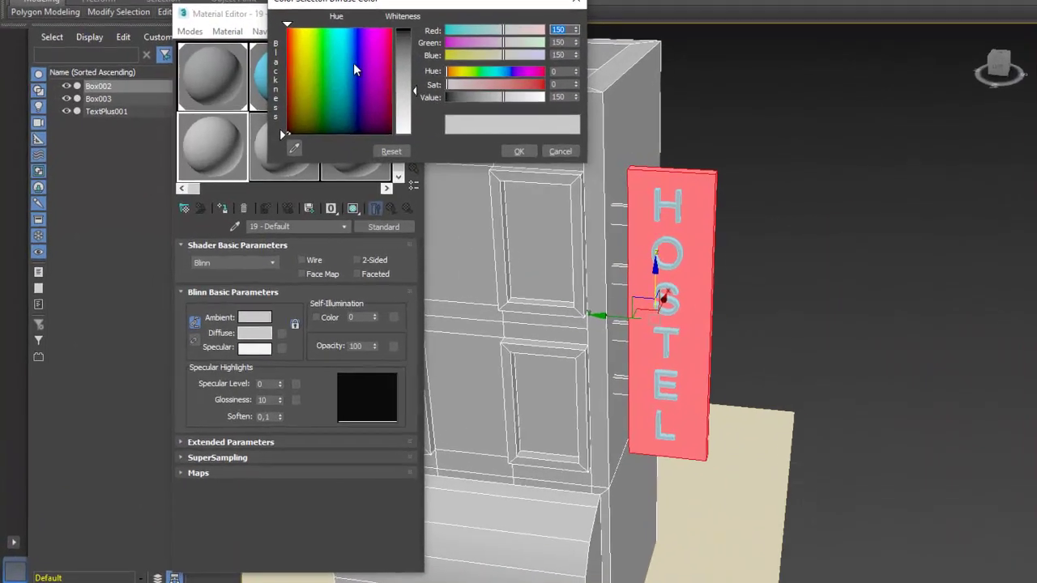
left_click_drag(398, 92, 398, 134)
left_click(512, 152)
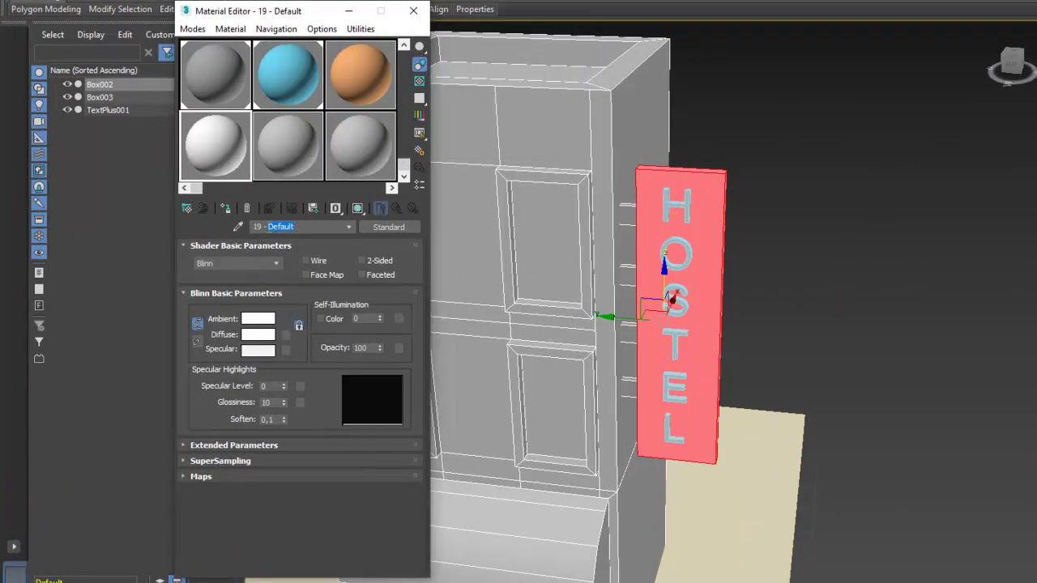
type("BORDA-JANELA")
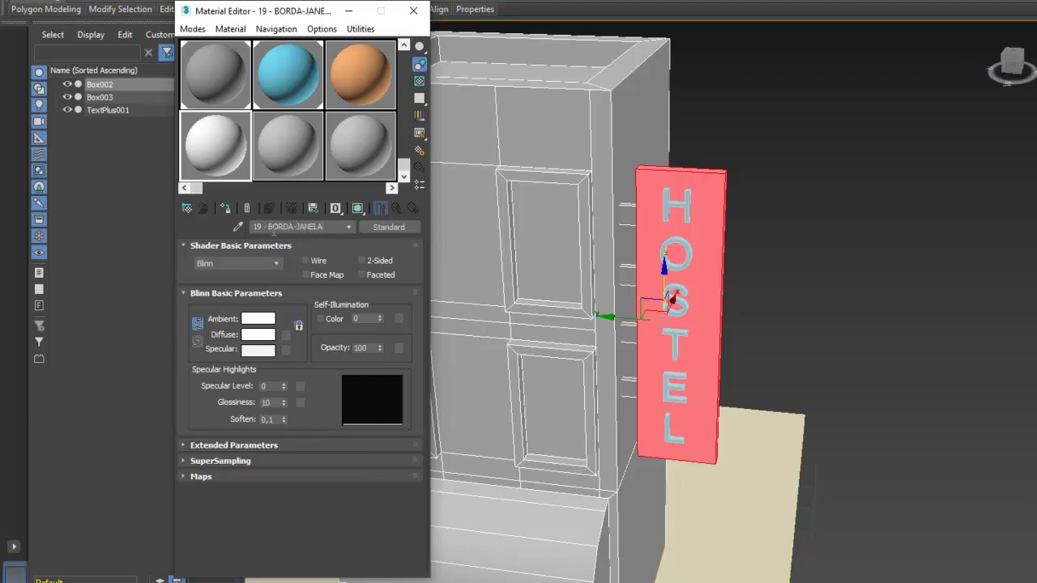
- Following the reference image, set the diffuse colour of material 20 to pale green, RGB 168, 227, 150, and name it VIDRO
left_click(282, 135)
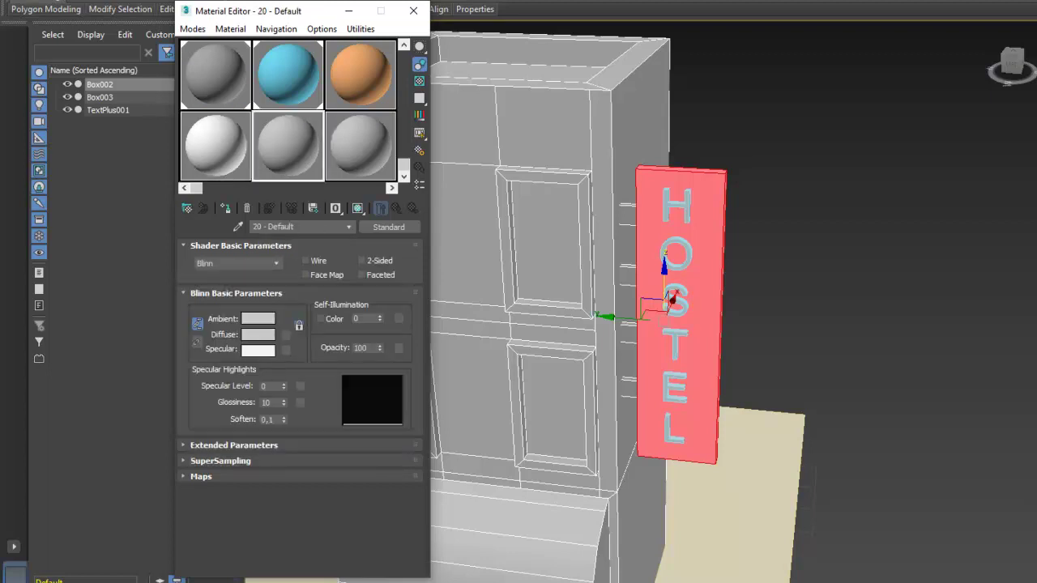
key("alt+Tab")
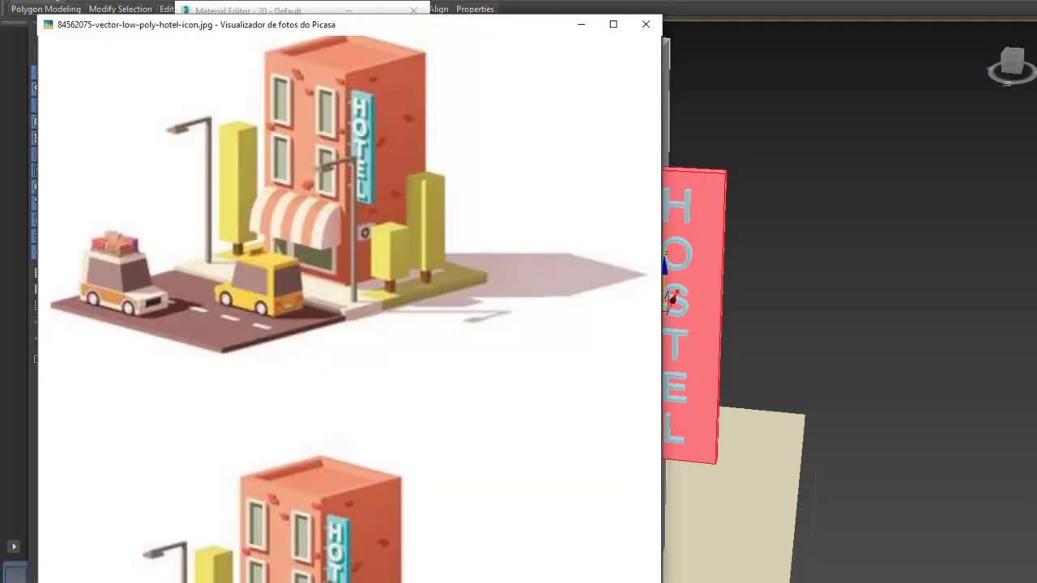
key("alt+Tab")
left_click(253, 334)
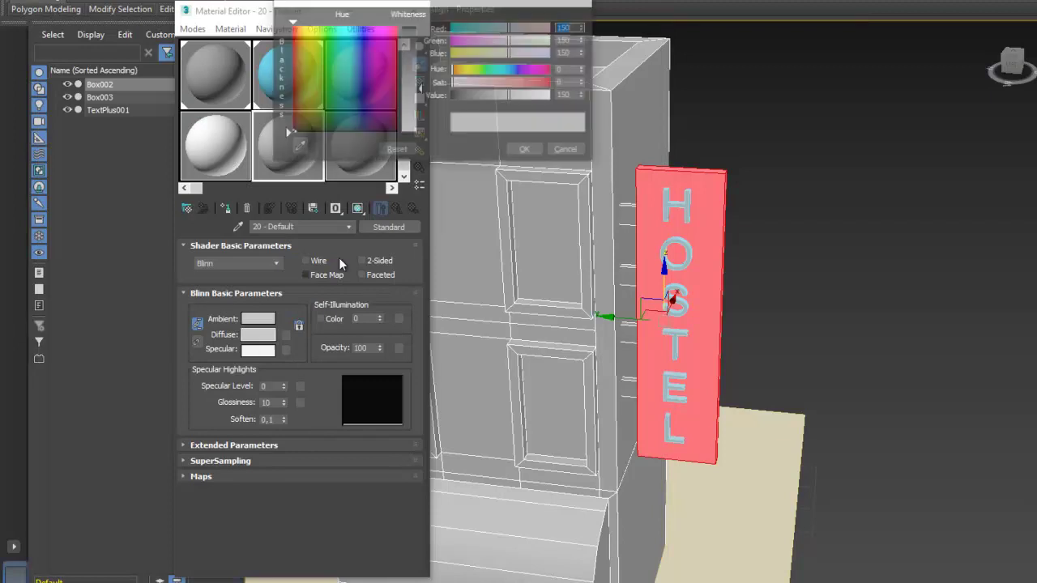
left_click(322, 53)
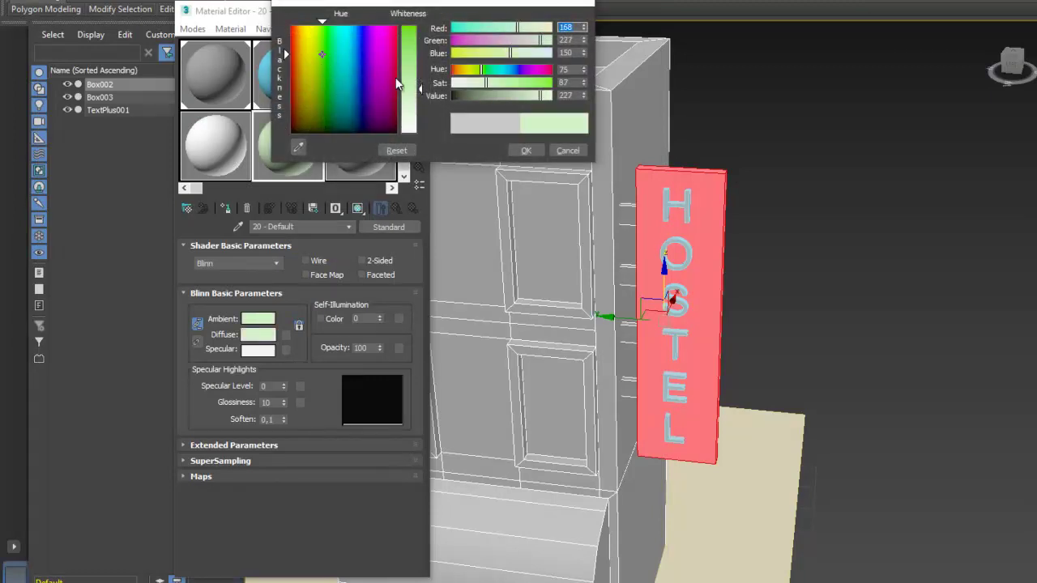
left_click(526, 150)
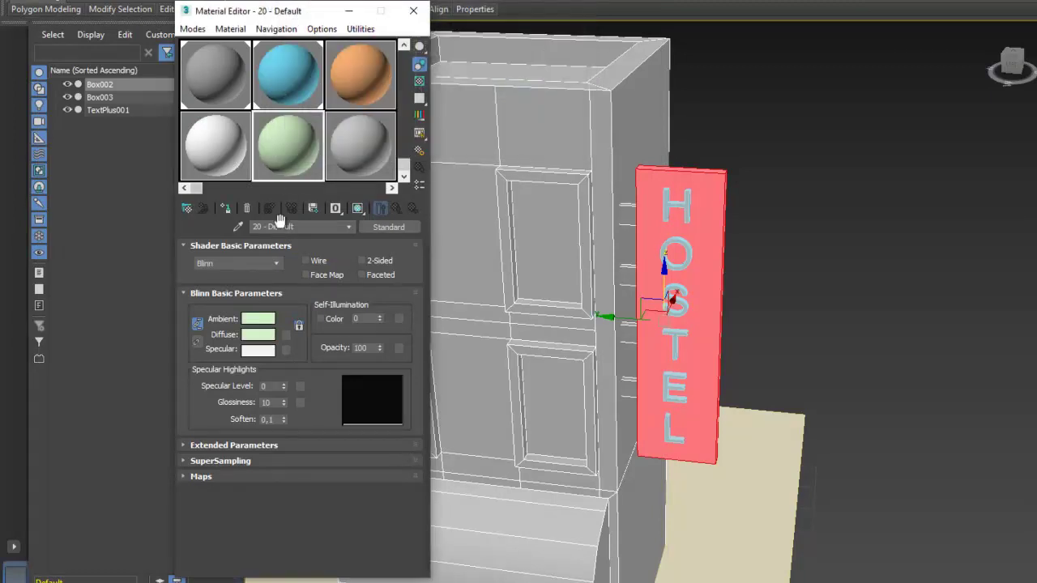
type("VIDRO")
- Set the diffuse colour of material 21 to green, RGB 103, 180, 34, and name the material GRAMA
left_click(375, 141)
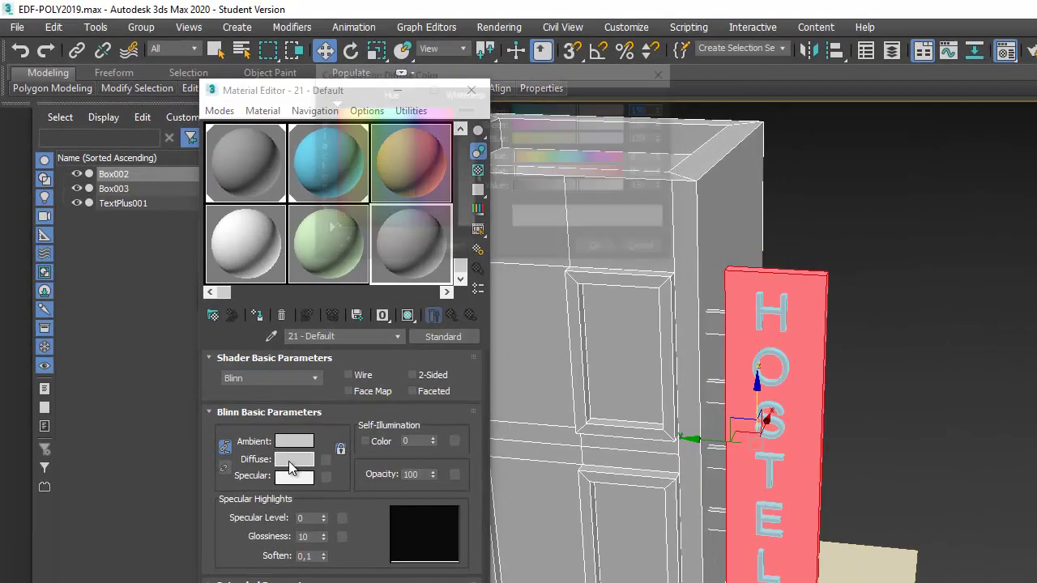
left_click(257, 334)
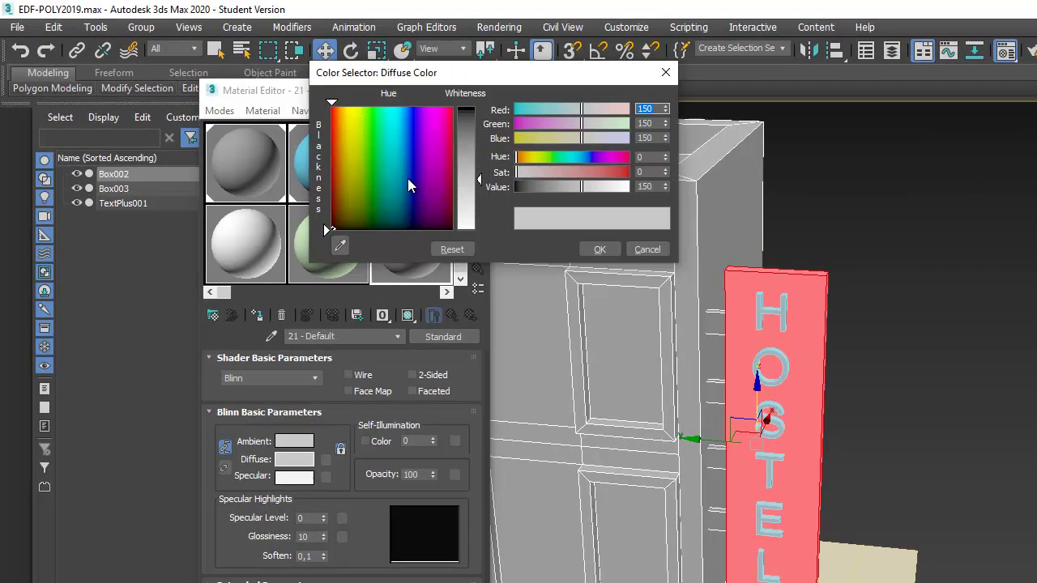
left_click_drag(378, 128, 368, 133)
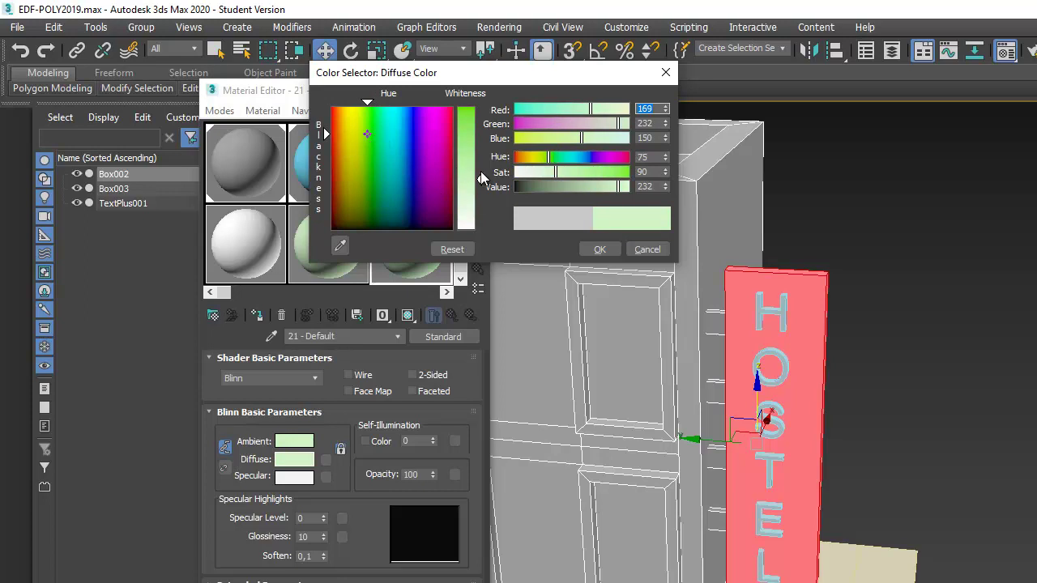
left_click_drag(470, 159, 475, 151)
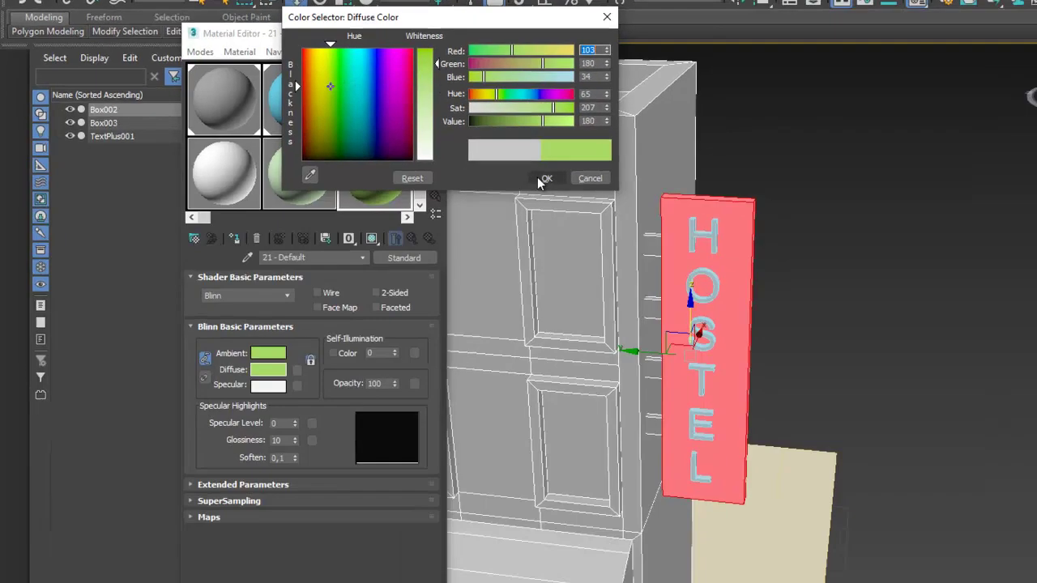
left_click(600, 248)
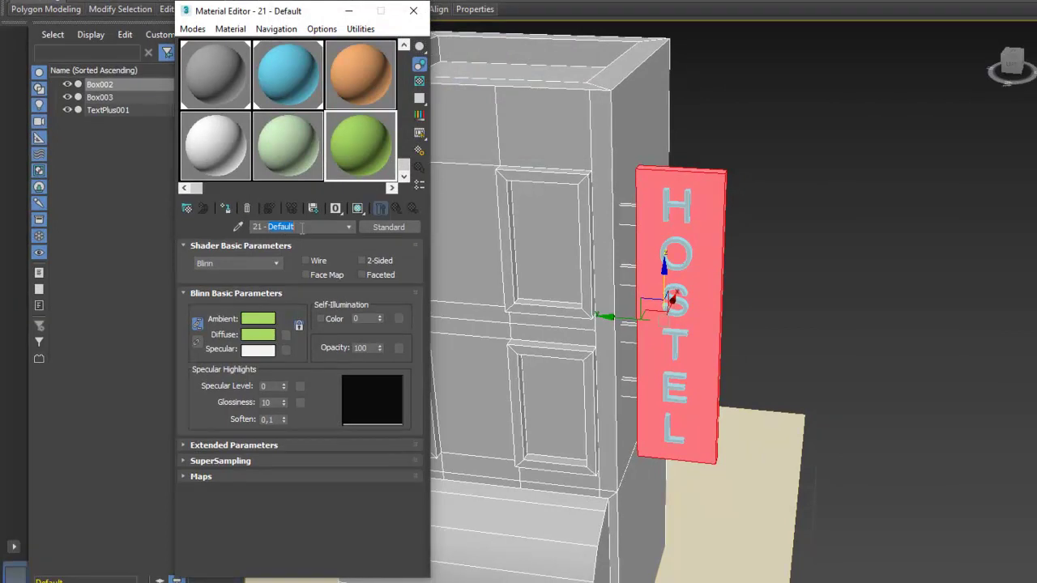
type("GRAMA")
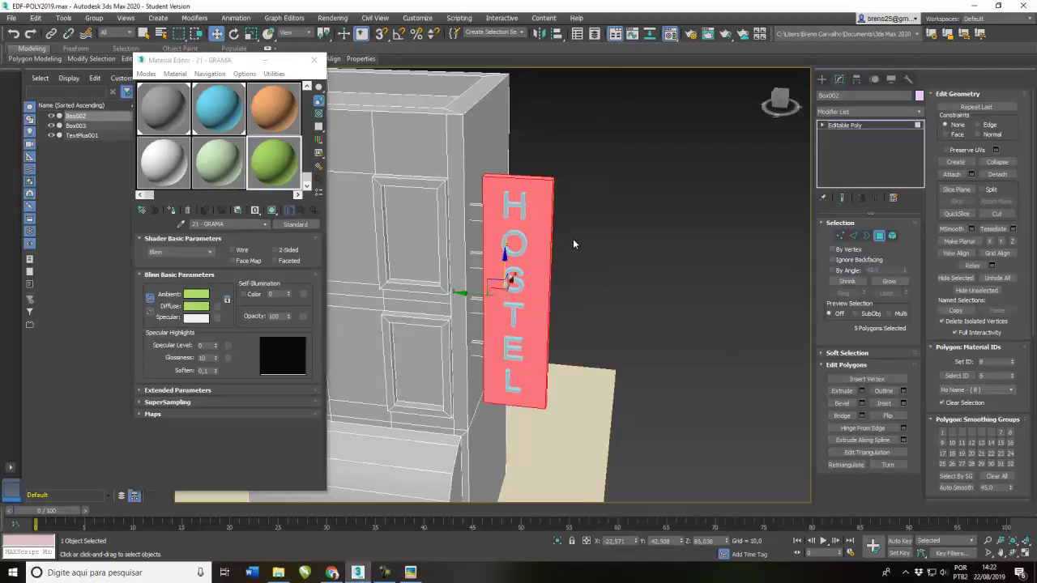
- Clear the sign selection and region-select all the polygons of the building body, leaving out the sign panel
middle_click_drag(754, 246, 915, 286, "alt")
middle_click_drag(693, 268, 603, 251, "alt")
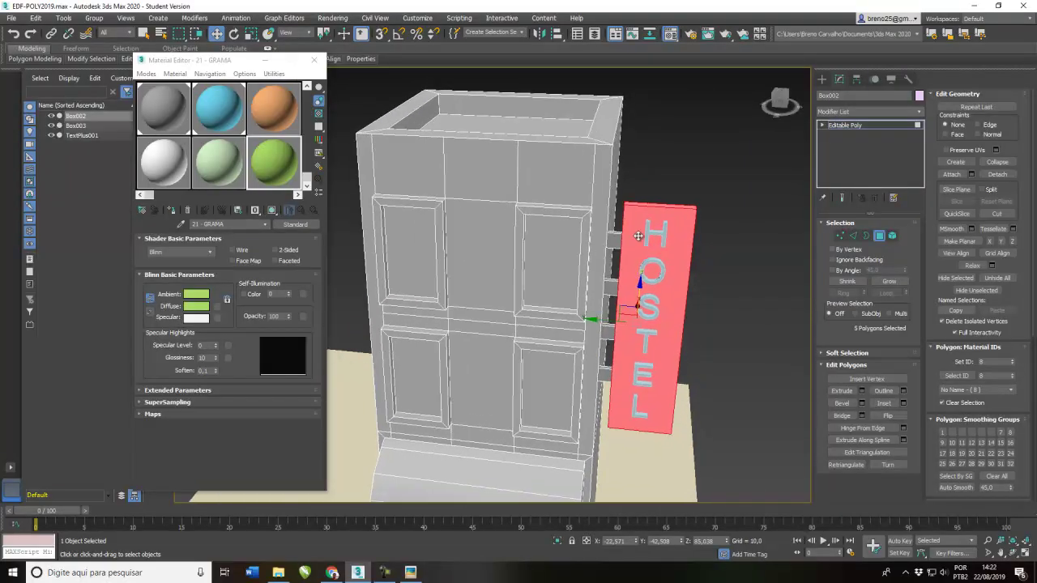
left_click(688, 216)
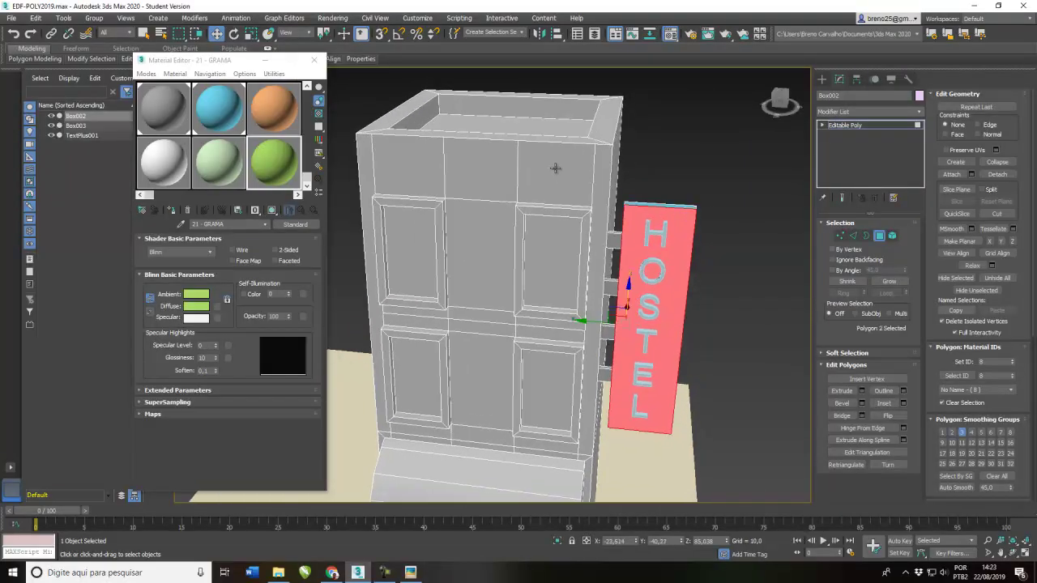
mouse_move(537, 190)
middle_mouse_down("alt")
mouse_move(526, 233)
mouse_move(536, 190)
middle_mouse_up("alt")
scroll(526, 233, "down", 5)
left_click(425, 144)
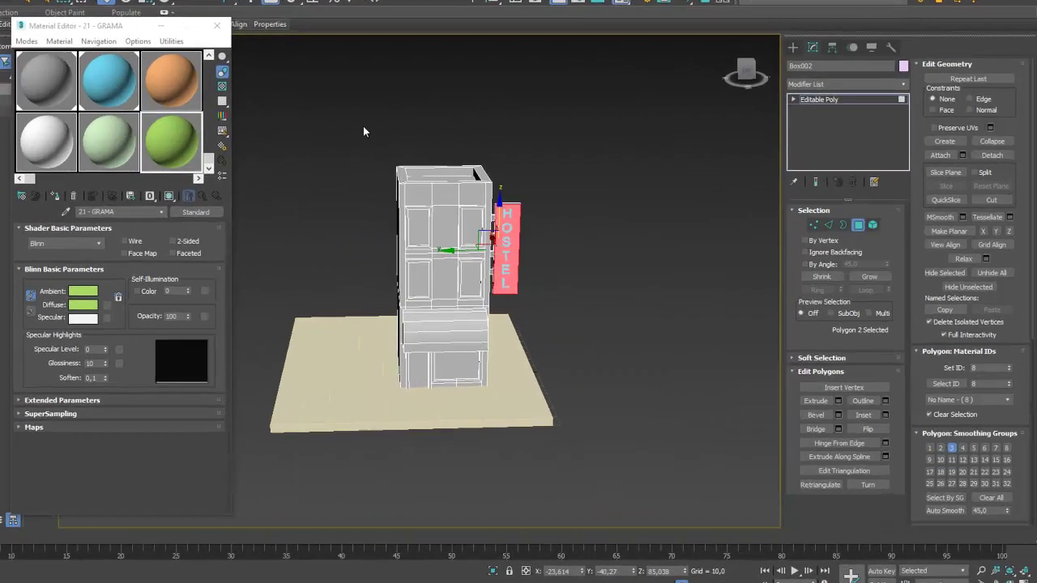
left_click_drag(135, 63, 246, 395)
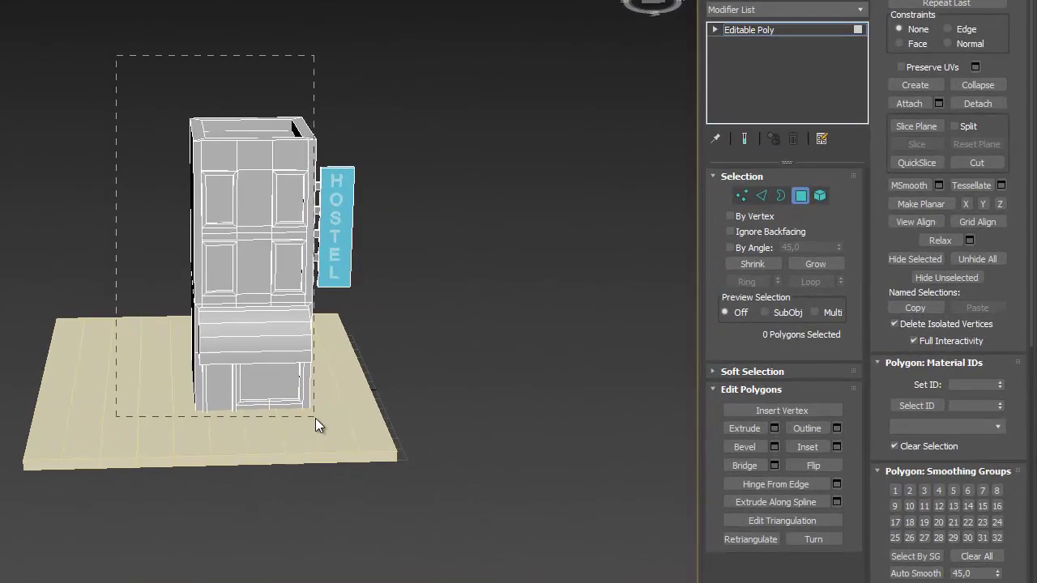
left_click_drag(315, 418, 310, 417)
middle_click_drag(347, 377, 403, 365, "alt")
left_click(402, 361)
left_click_drag(104, 60, 312, 409)
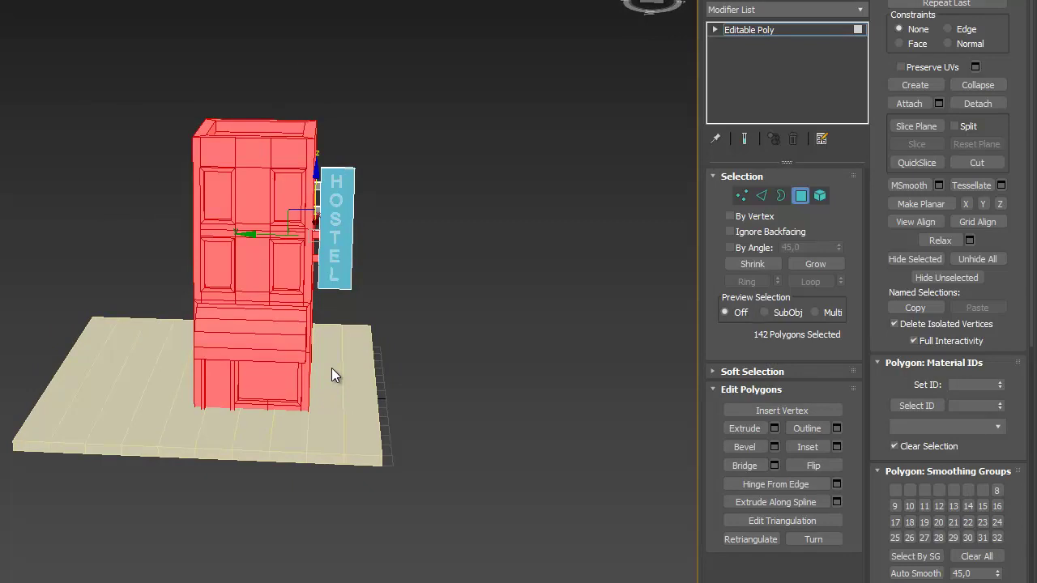
- Remove the sign's brackets from the polygon selection and assign the PREDIO material to the building body
scroll(331, 367, "up", 4)
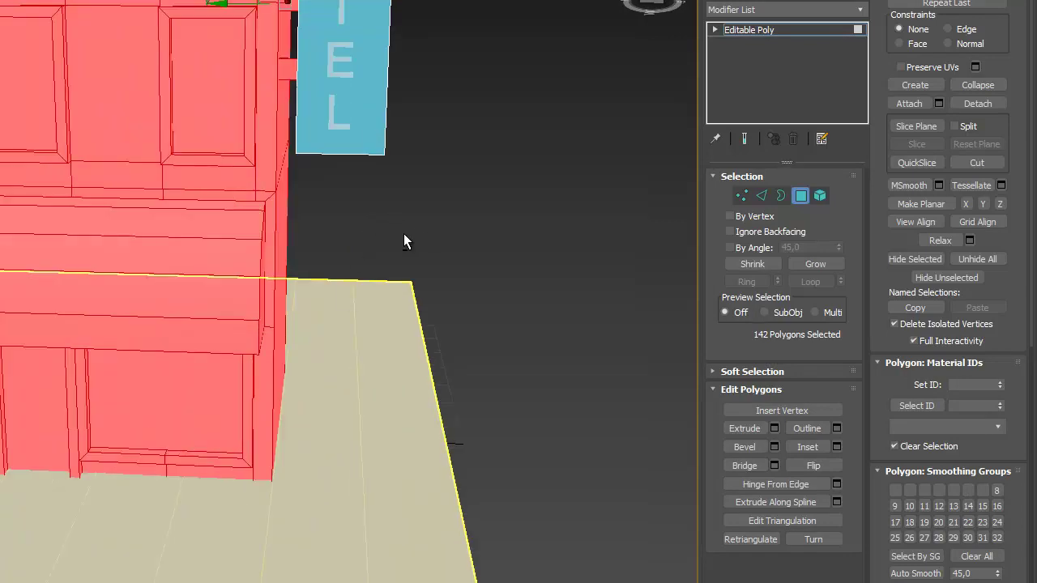
middle_click_drag(542, 98, 464, 312)
scroll(464, 312, "up", 2)
left_click_drag(397, 436, 258, 162, "alt")
scroll(429, 304, "down", 3)
middle_click_drag(429, 304, 618, 326, "alt")
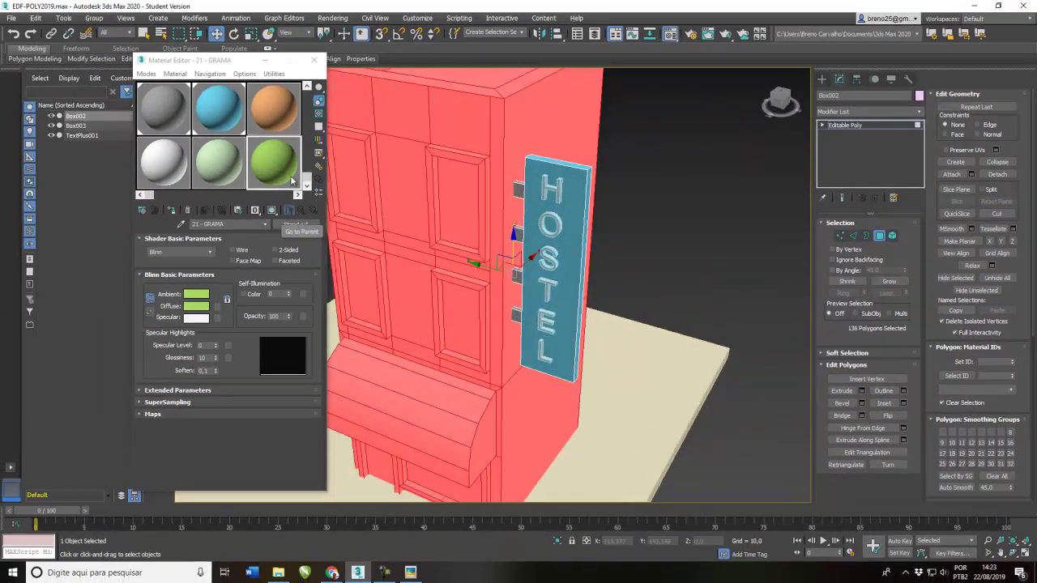
left_click(272, 115)
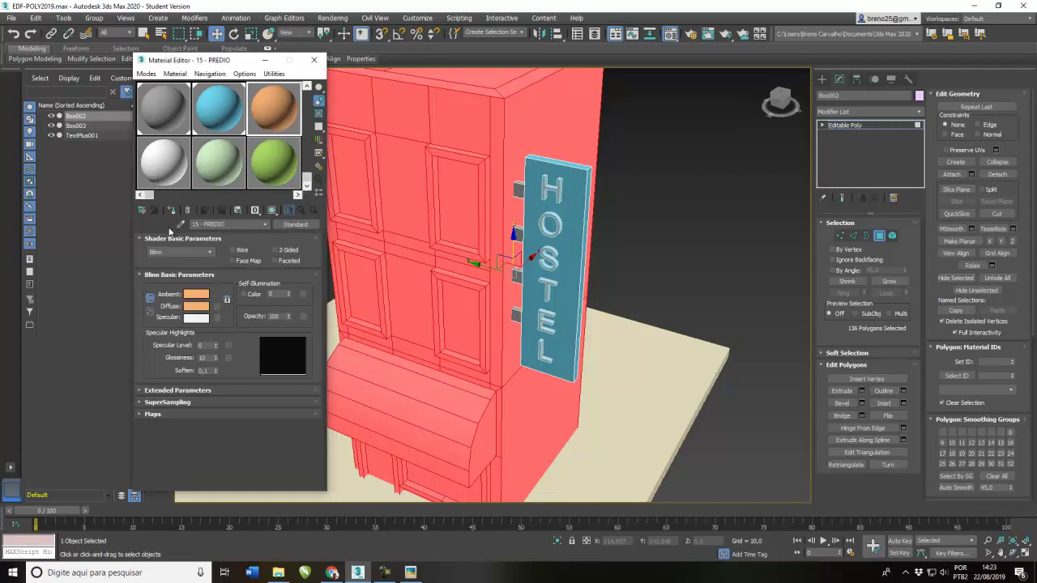
left_click(171, 210)
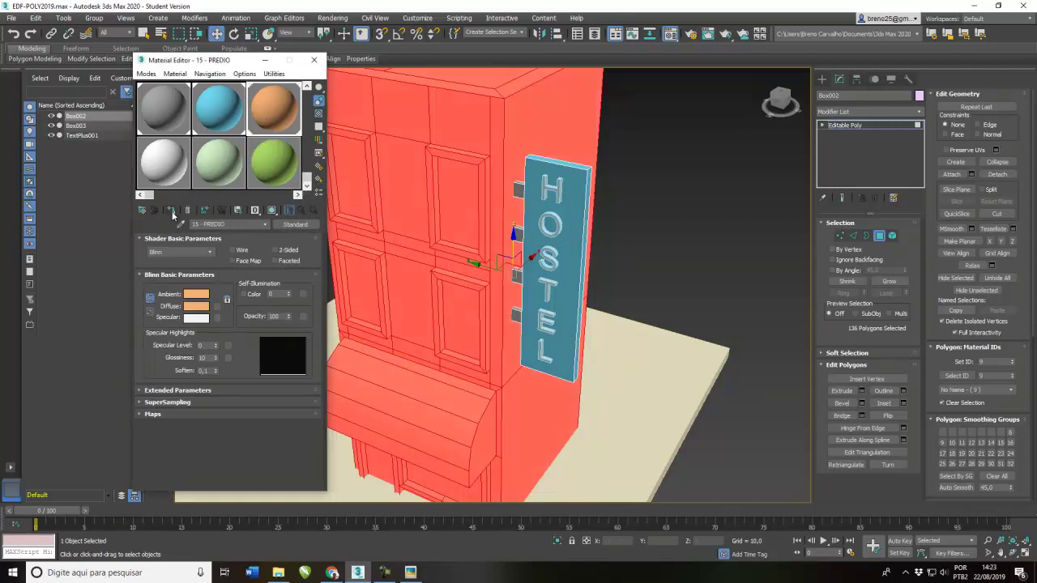
- Select the front and outer frame faces of the upper window nearest the sign, along with the inner faces reachable from there
left_click(440, 245)
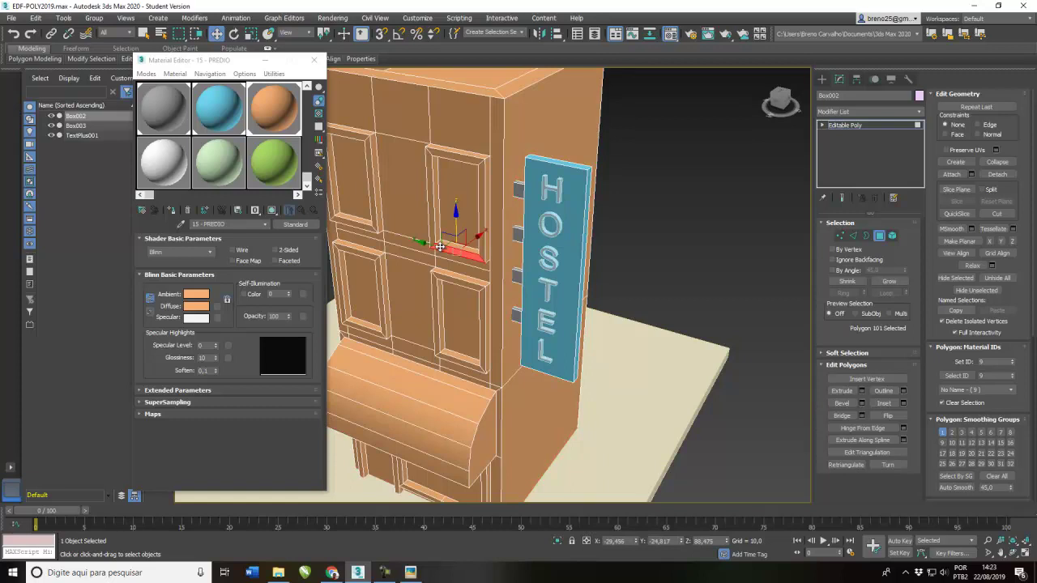
scroll(439, 245, "up", 5)
left_click(542, 280, "ctrl")
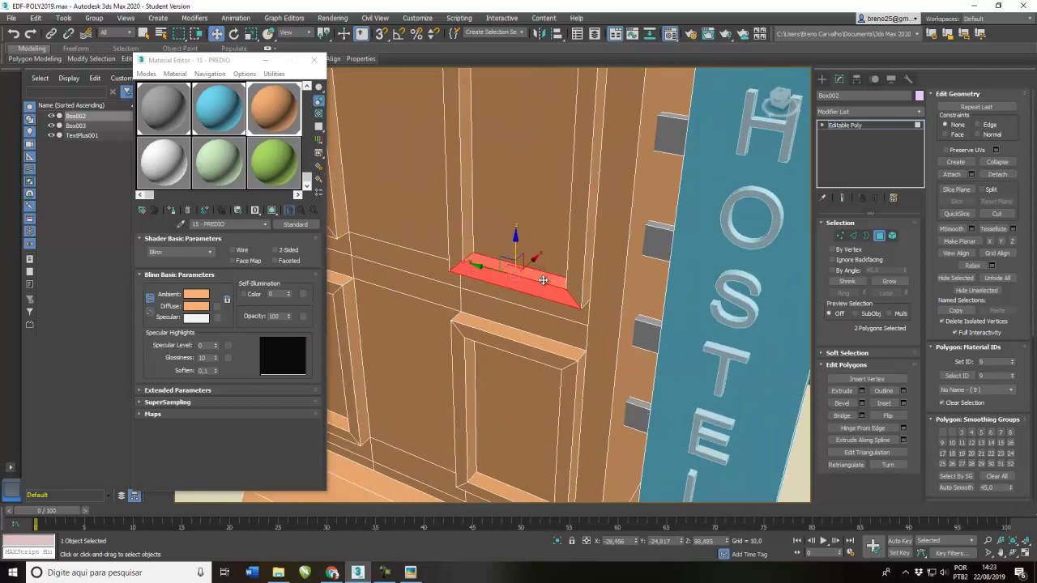
left_click(583, 287, "ctrl")
left_click(580, 207, "ctrl")
middle_click_drag(580, 206, 558, 178, "alt")
left_click(558, 179, "ctrl")
left_click(524, 169, "ctrl")
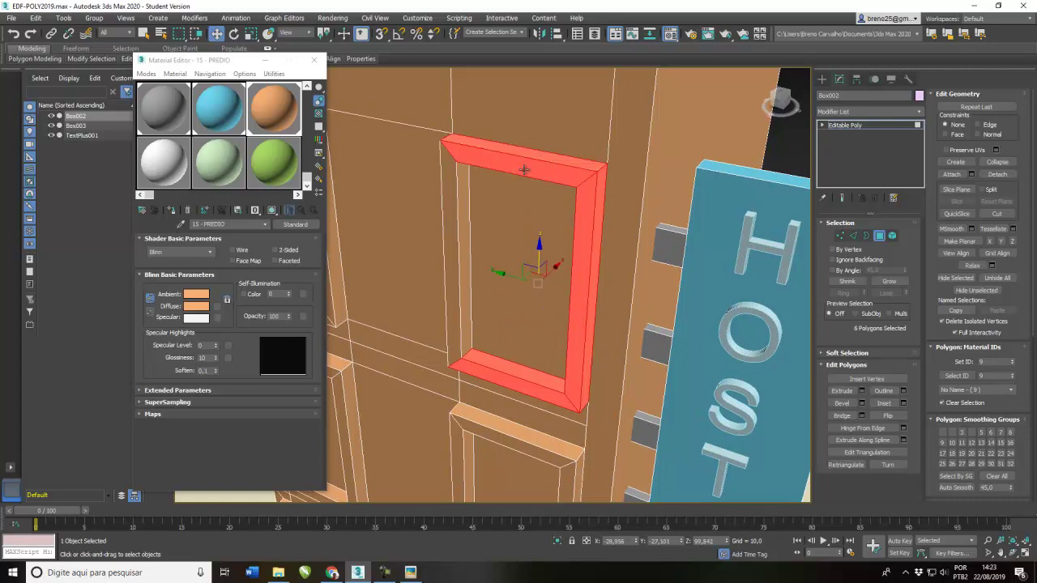
left_click(458, 180, "ctrl")
left_click(448, 176, "ctrl")
middle_click_drag(473, 287, 530, 286, "alt")
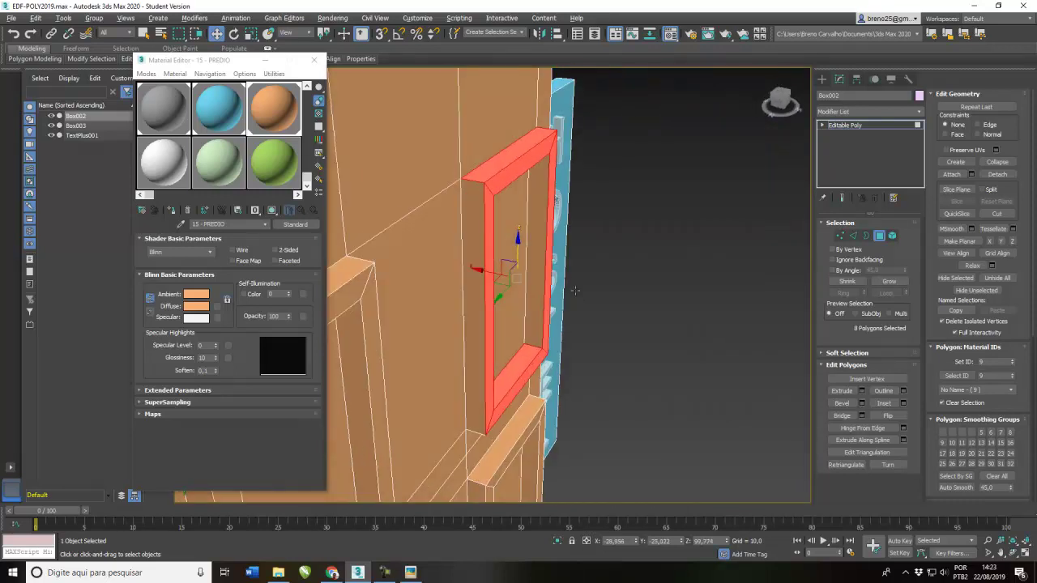
left_click(481, 244, "ctrl")
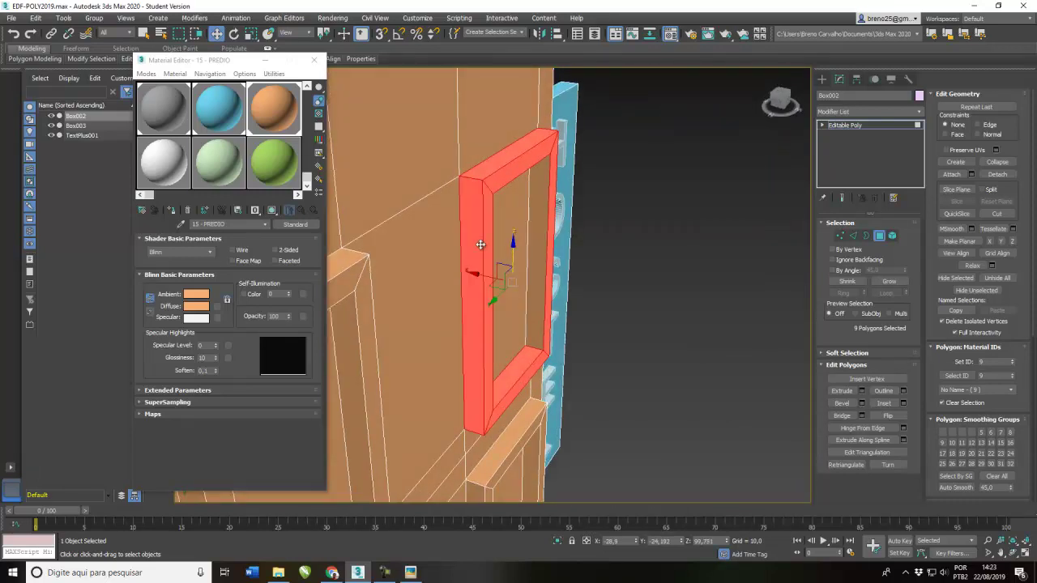
- Add the glass pane and the remaining inner frame faces of the upper window nearest the sign to the selection
left_click(537, 264, "ctrl")
left_click(515, 309, "ctrl")
middle_click_drag(535, 312, 632, 217, "alt")
left_click(477, 347, "ctrl")
left_click(504, 219, "ctrl")
scroll(683, 216, "up", 3)
scroll(682, 217, "down", 8)
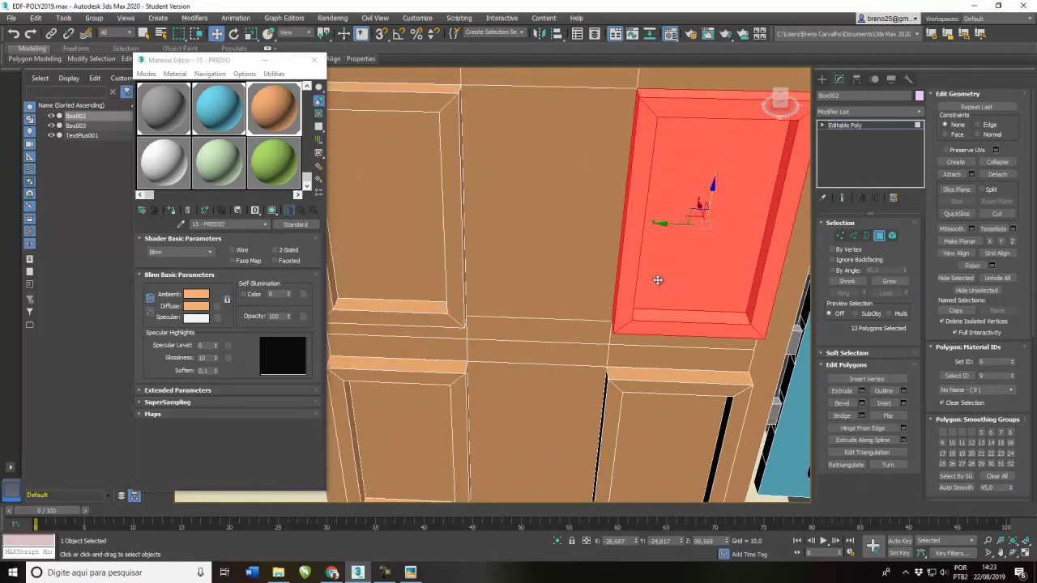
- Add the pane, side borders and lower border of the upper window farther from the sign to the selection
middle_click_drag(586, 283, 558, 276, "alt")
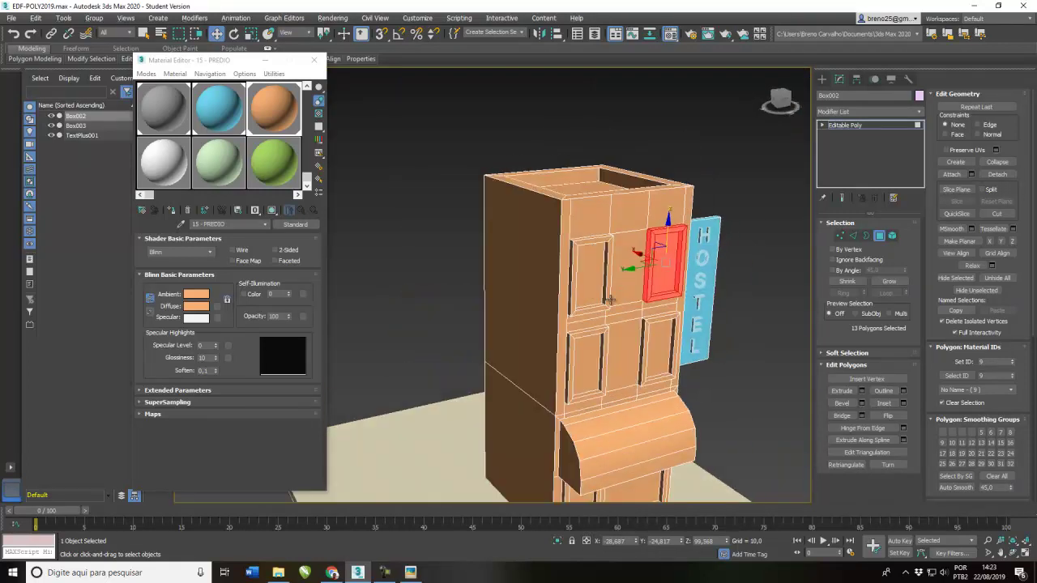
scroll(599, 283, "up", 2)
left_click(609, 253, "ctrl")
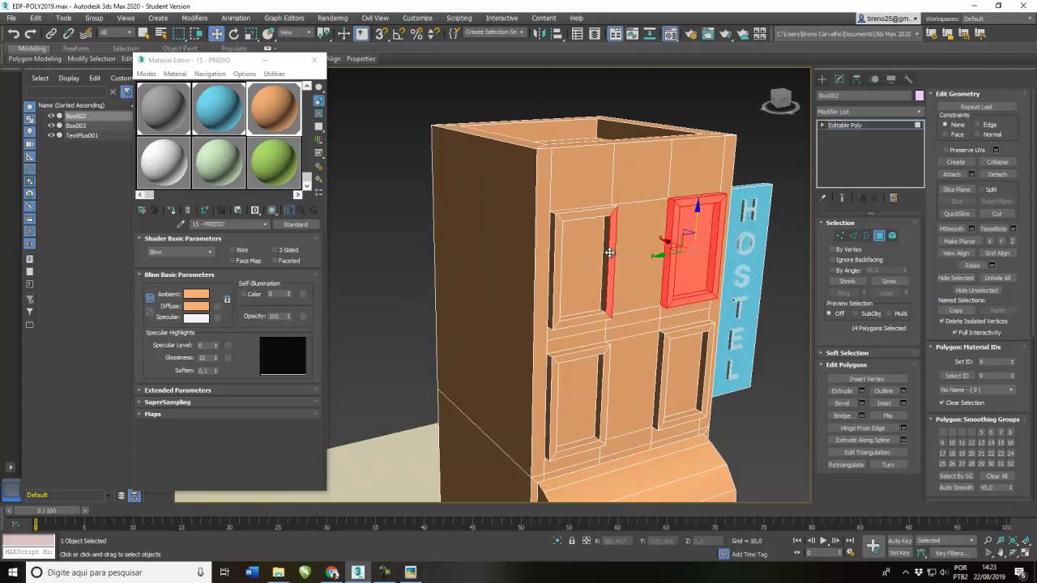
left_click(606, 227, "ctrl")
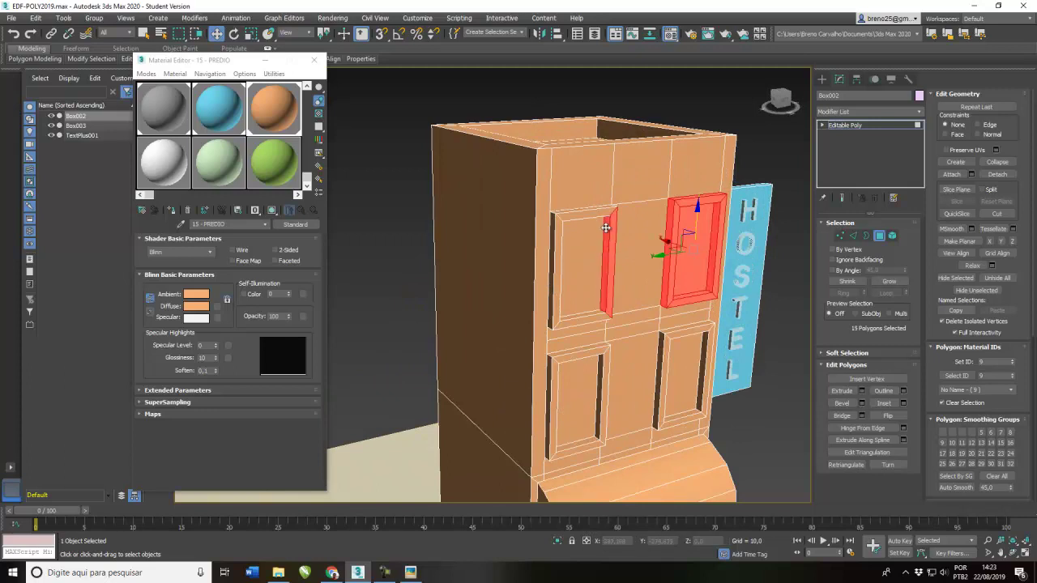
left_click(555, 236, "ctrl")
left_click(563, 239, "ctrl")
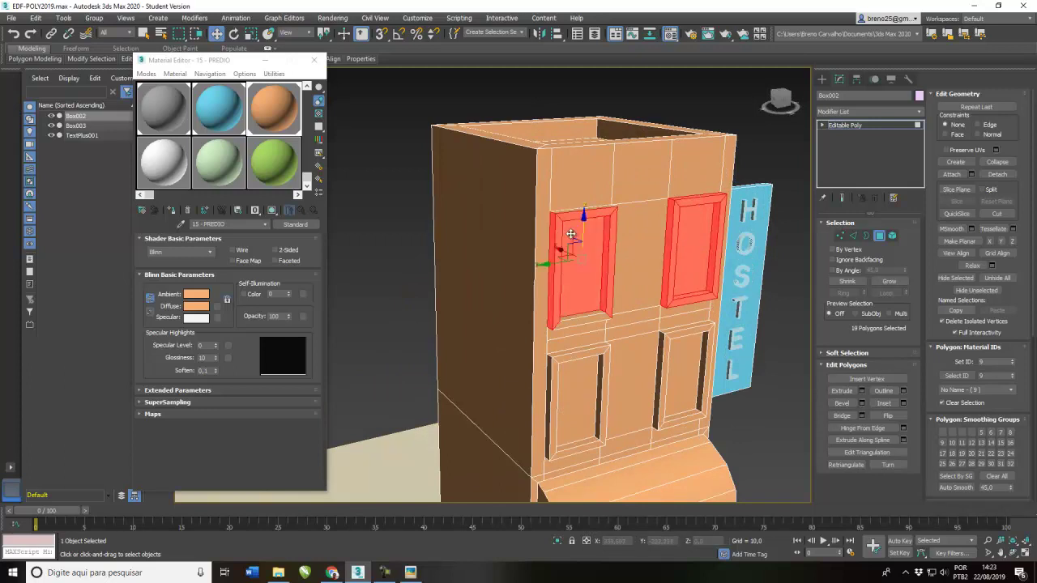
left_click(583, 322, "ctrl")
left_click(583, 316, "ctrl")
- Complete the selection of the upper window farther from the sign with its underside, outer side, inner side and outer top faces
middle_click_drag(584, 316, 567, 308, "alt")
scroll(566, 309, "up", 4)
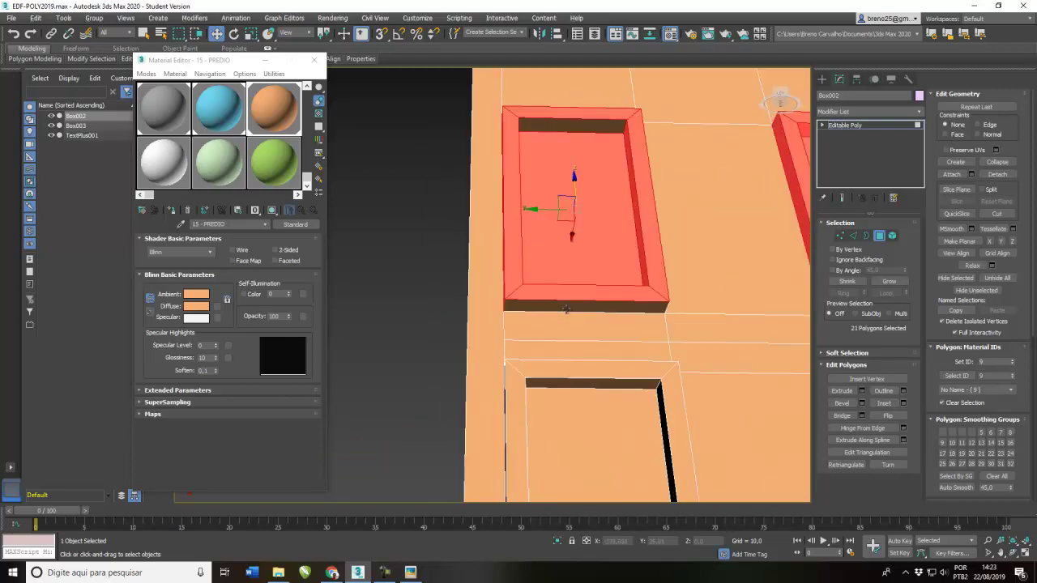
left_click(567, 305, "ctrl")
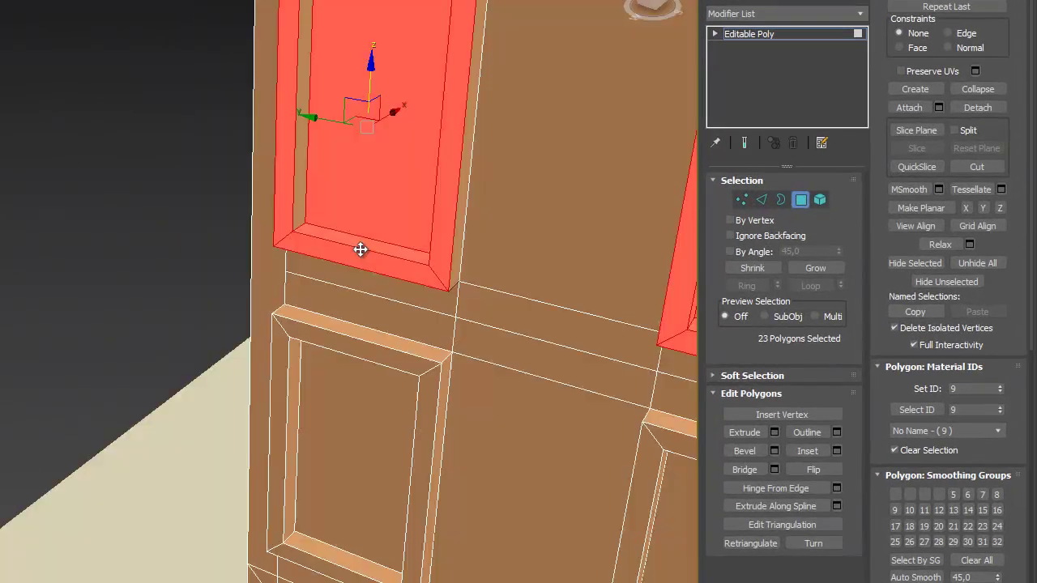
middle_click_drag(360, 249, 333, 255, "alt")
left_click(473, 135, "ctrl")
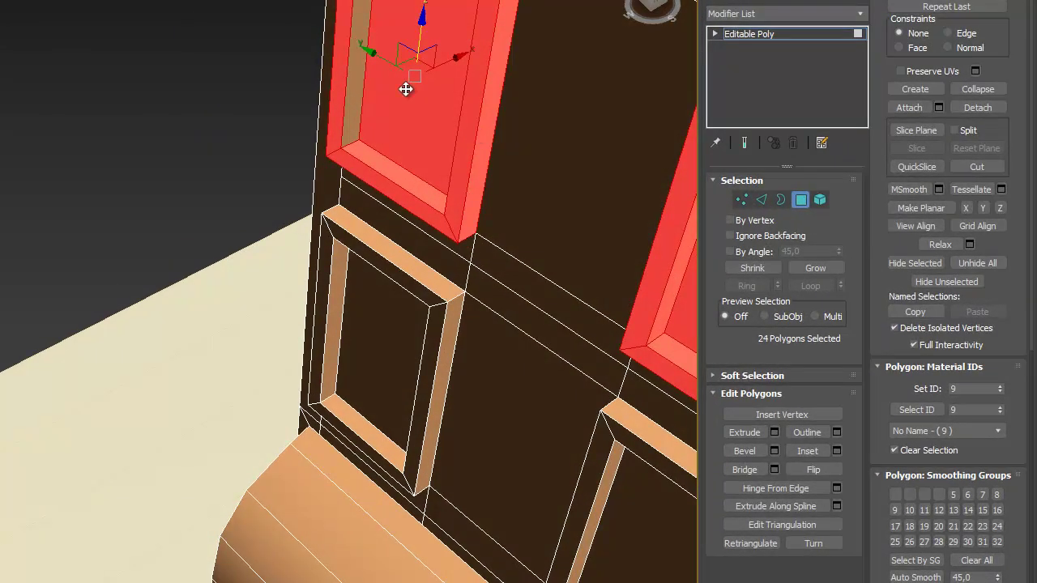
left_click(357, 64, "ctrl")
middle_click_drag(398, 159, 426, 224, "alt")
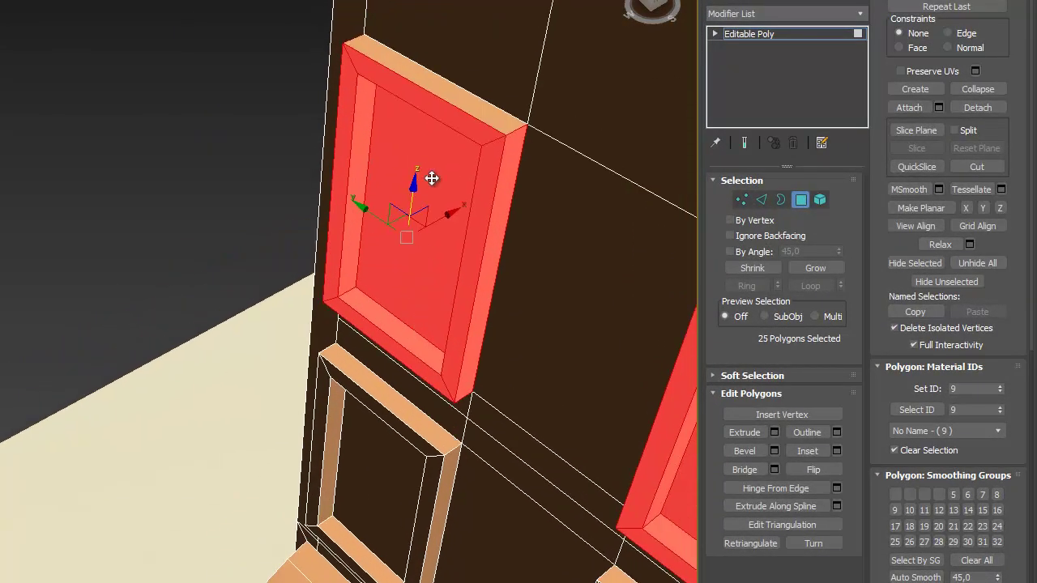
left_click(456, 101, "ctrl")
- From a side view of the facade, region-select the protruding frame faces of both lower windows into the current selection
middle_click_drag(456, 101, 466, 332, "alt")
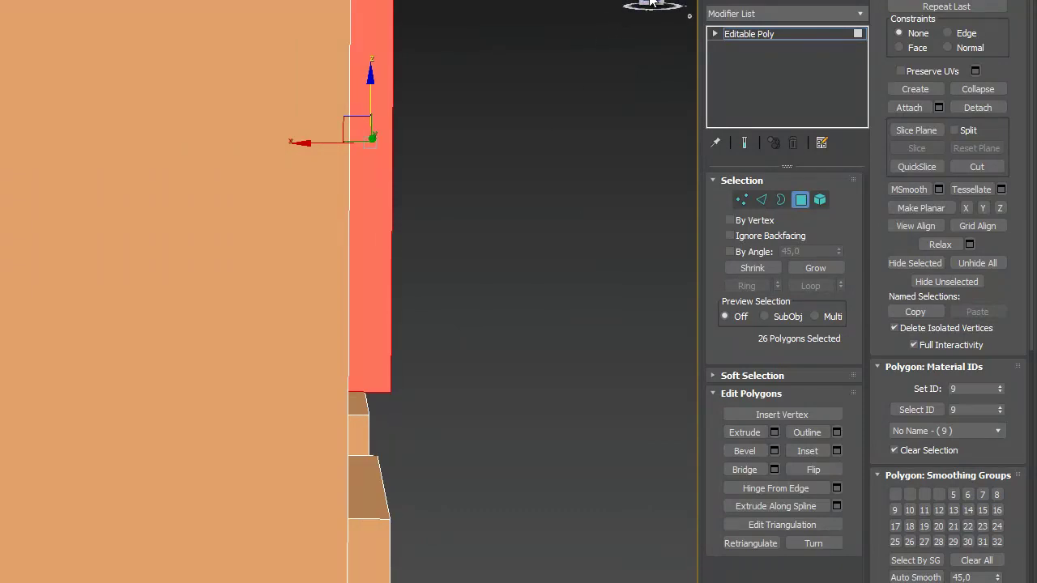
middle_click_drag(528, 389, 456, 198)
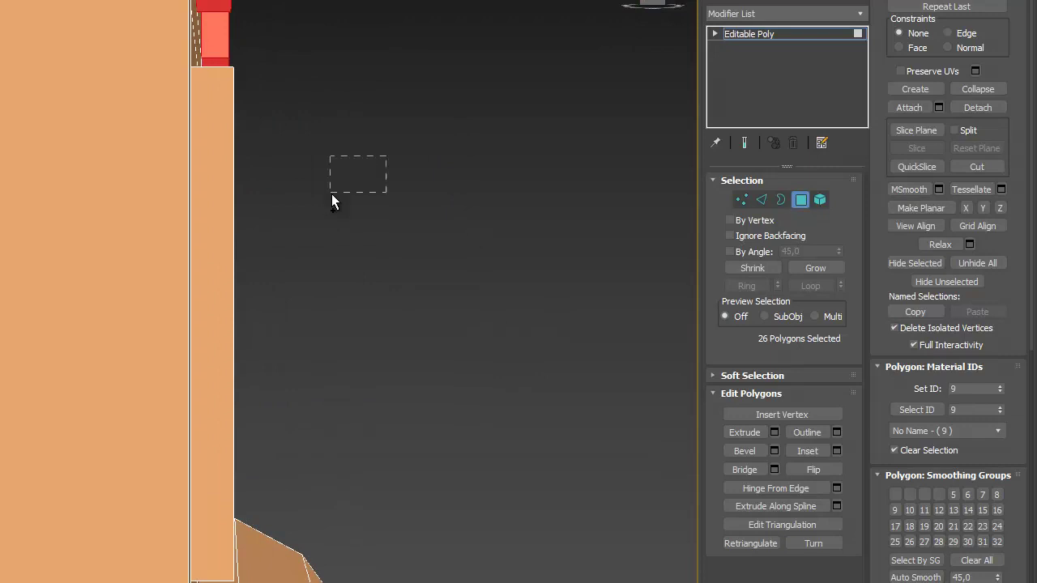
left_click_drag(227, 241, 226, 242, "ctrl")
scroll(333, 307, "down", 4)
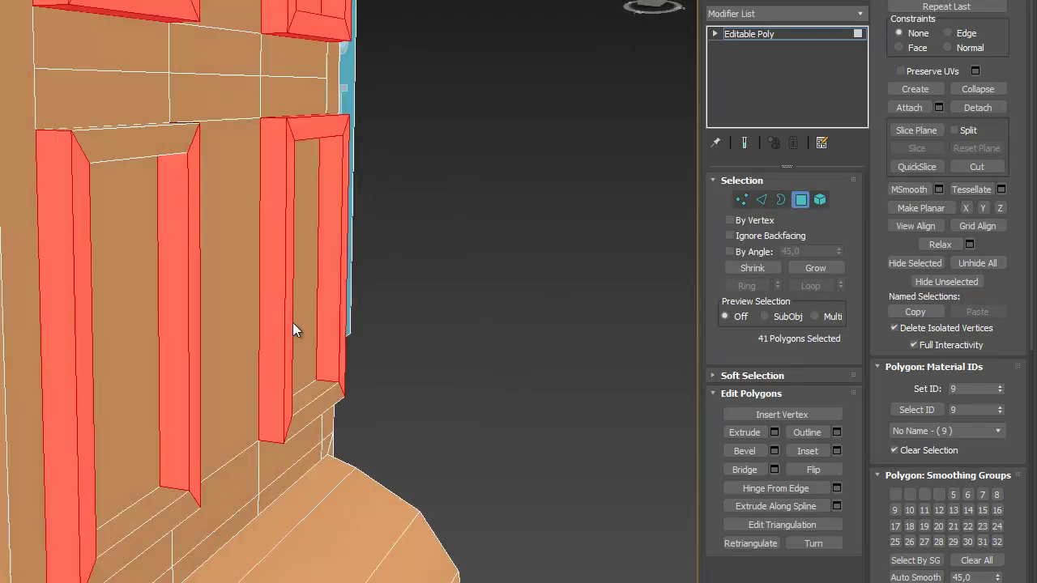
middle_click_drag(268, 340, 230, 343, "alt")
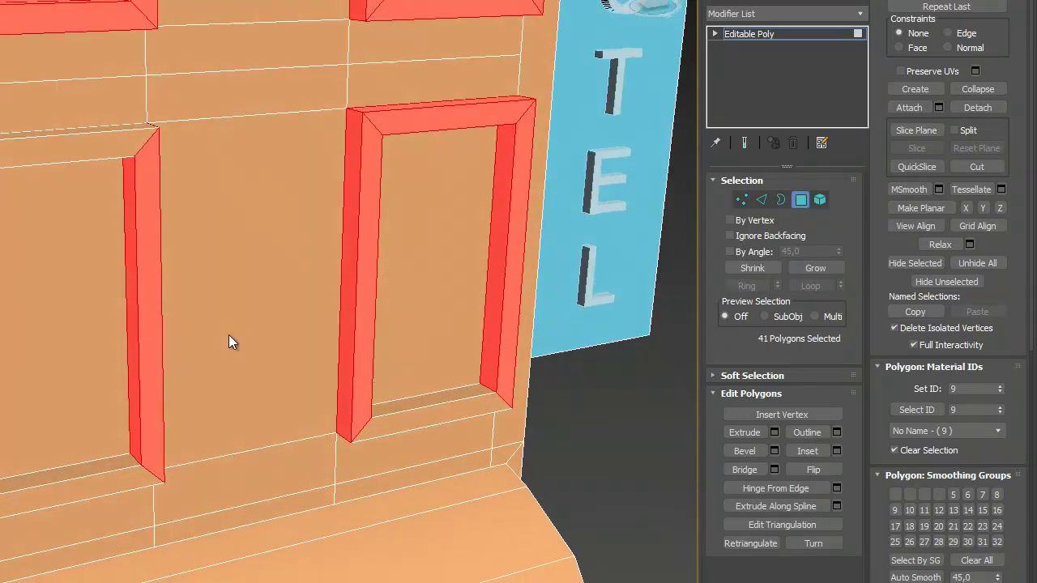
- Add the panes and bottom frame faces of both lower windows, plus the front top border of the one farther from the sign
left_click(58, 145, "ctrl")
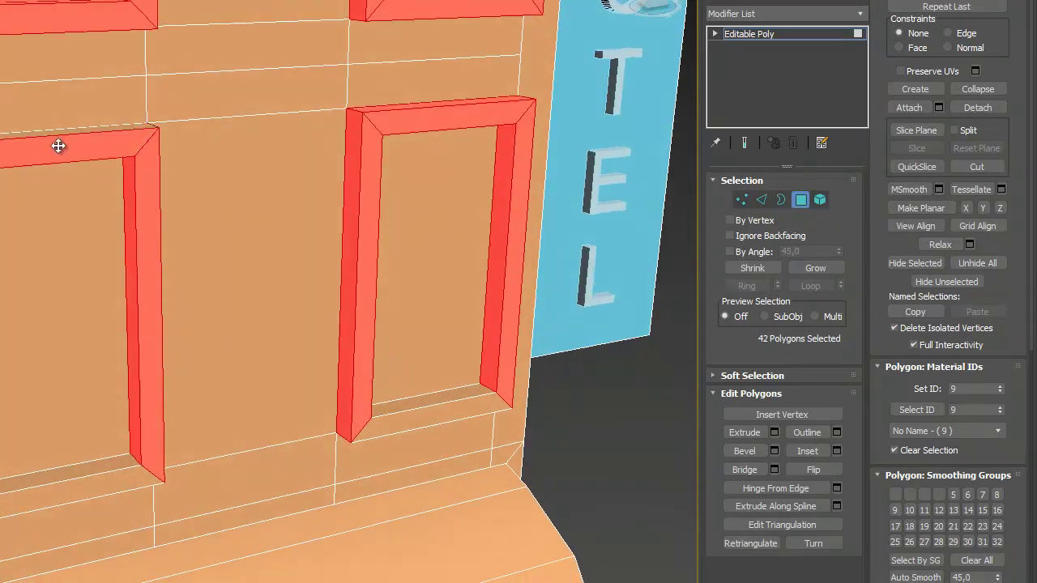
left_click(425, 282, "ctrl")
left_click(428, 399, "ctrl")
left_click(430, 417, "ctrl")
middle_click_drag(225, 351, 440, 273)
left_click(292, 316, "ctrl")
left_click(289, 388, "ctrl")
left_click(289, 403, "ctrl")
- Add the inner top face of the lower window farther from the sign and the frame undersides of both lower windows
middle_click_drag(367, 400, 342, 270, "alt")
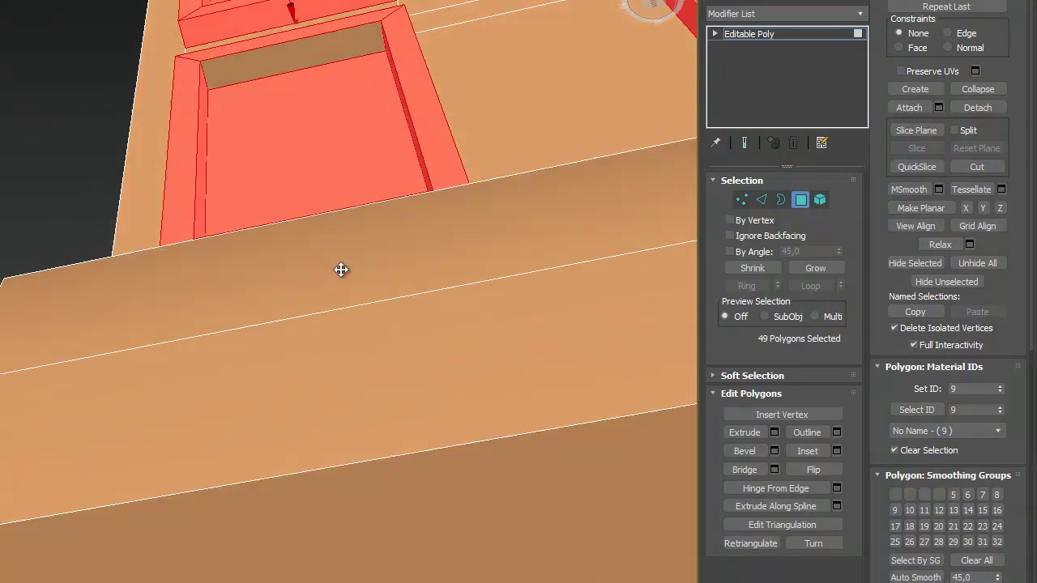
left_click(300, 76, "ctrl")
scroll(381, 203, "down", 5)
middle_click_drag(381, 203, 380, 222, "alt")
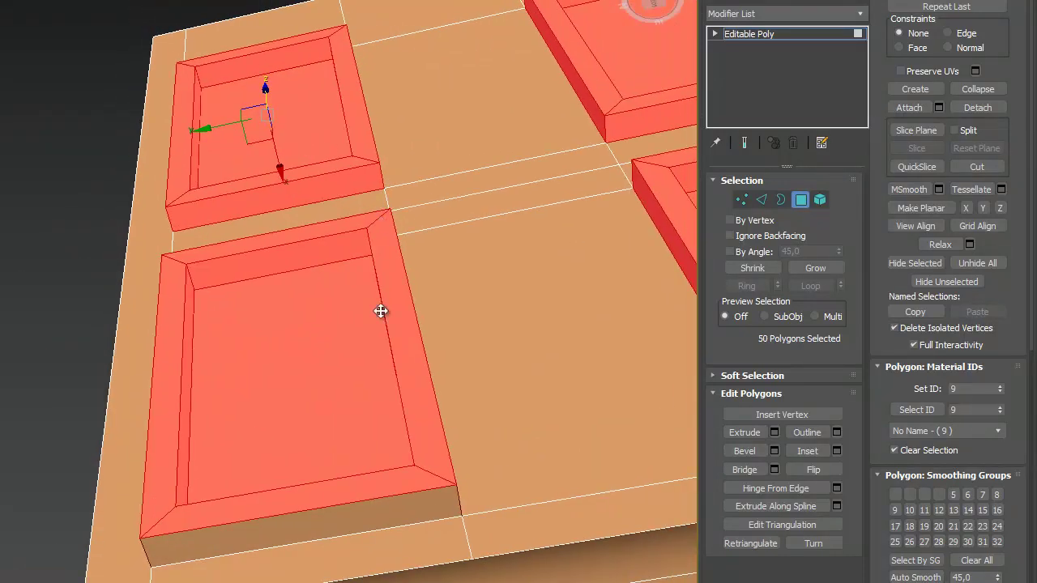
left_click(389, 489, "ctrl")
middle_click_drag(384, 503, 254, 394)
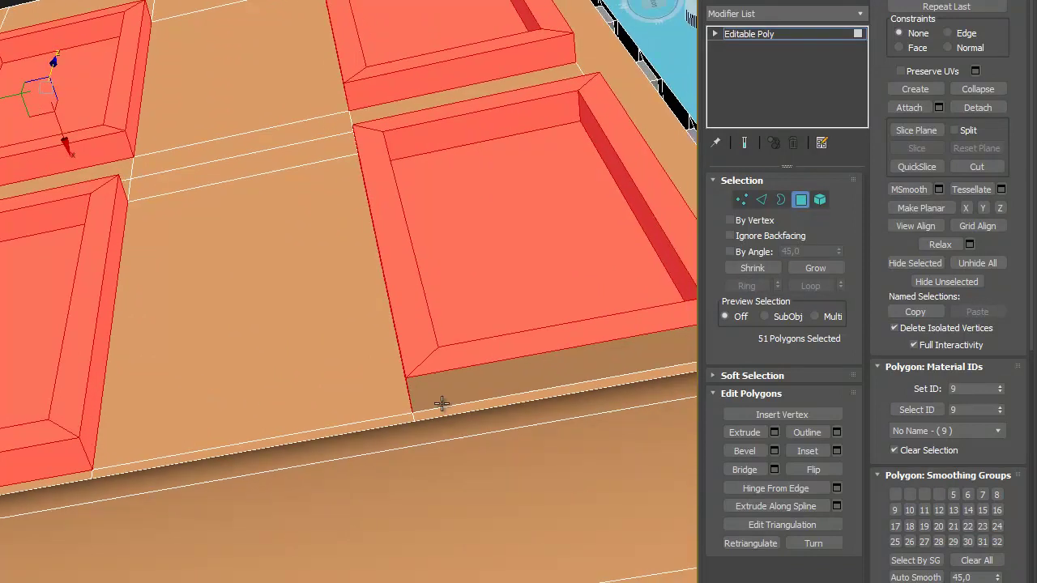
left_click(541, 380, "ctrl")
middle_click_drag(597, 312, 456, 326, "alt")
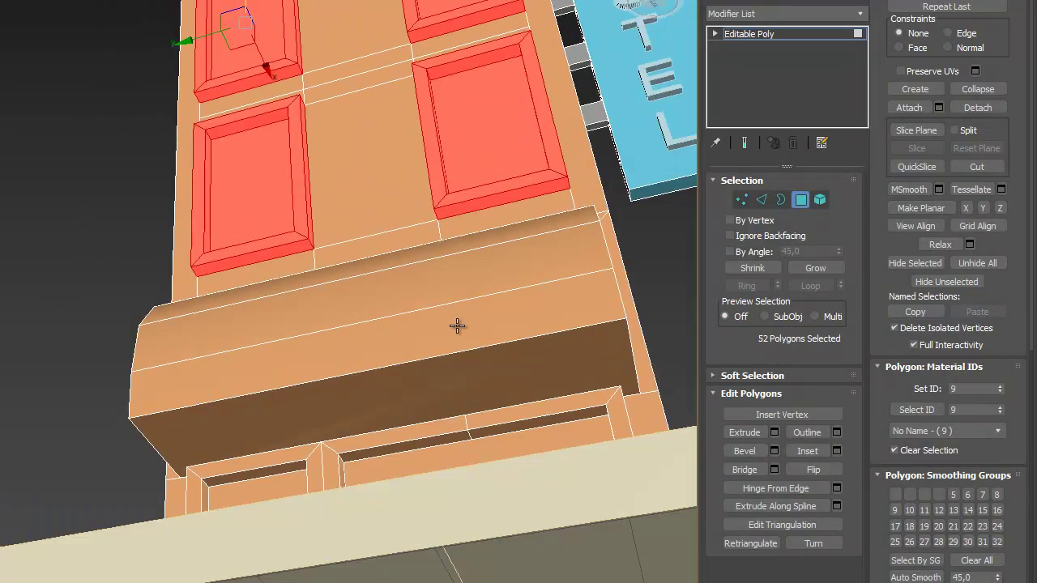
- Region-select the vertical frame faces of the ground-floor door and shop window into the current selection
scroll(442, 265, "up", 3)
middle_click_drag(441, 265, 382, 212)
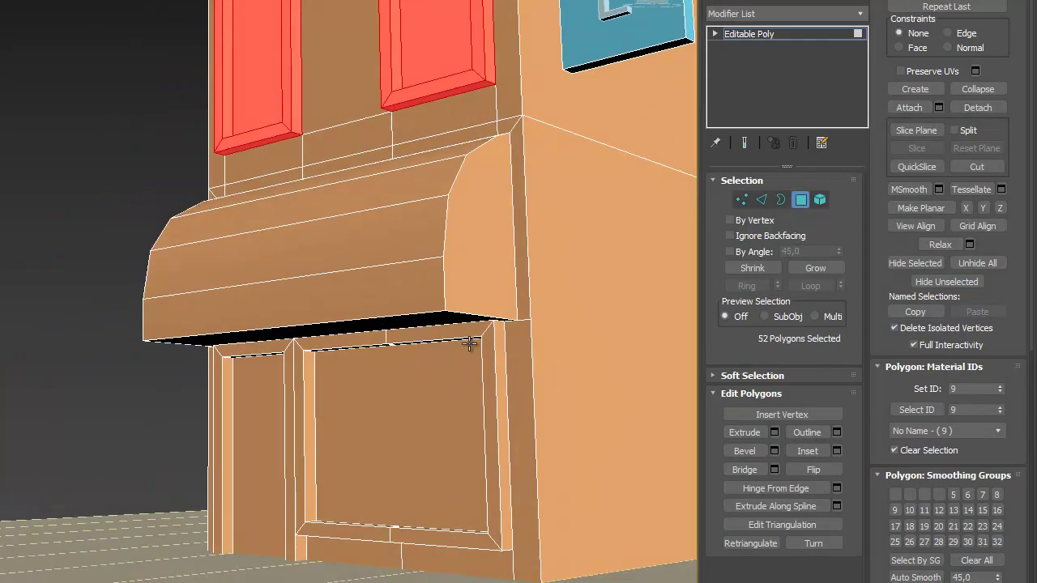
middle_click_drag(523, 408, 441, 415, "alt")
left_click_drag(281, 382, 336, 434)
middle_click_drag(347, 452, 471, 454, "alt")
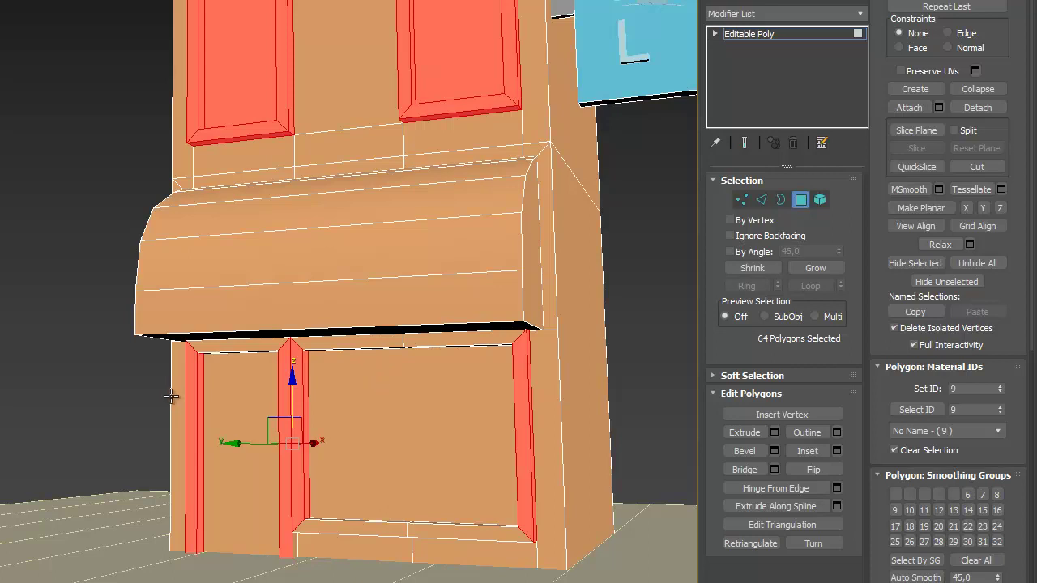
- Add the door panel, the door's front top frame face, and the shop window's front top and bottom frame faces
middle_click_drag(249, 422, 332, 369, "alt")
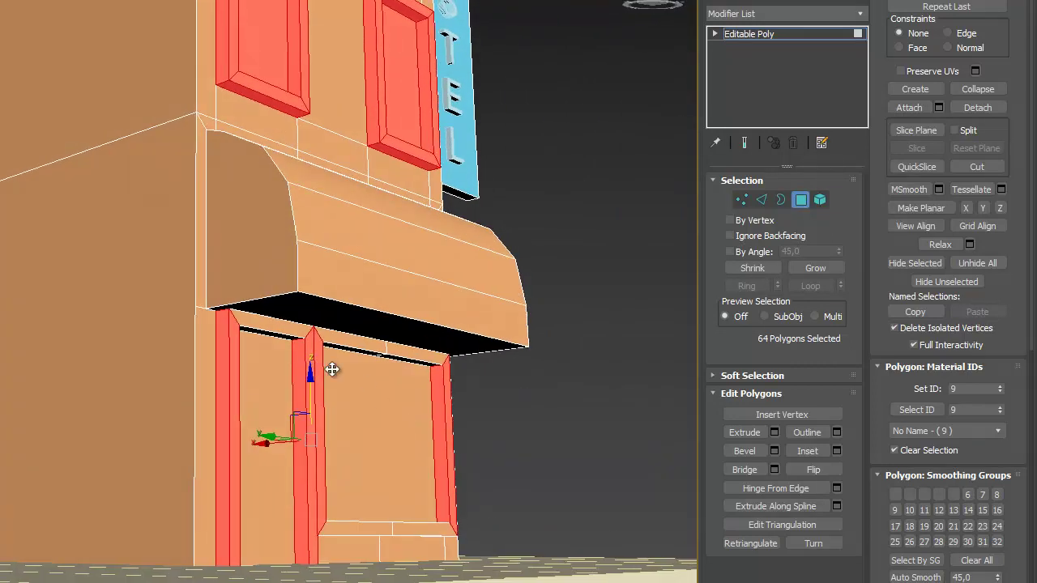
left_click(271, 334, "ctrl")
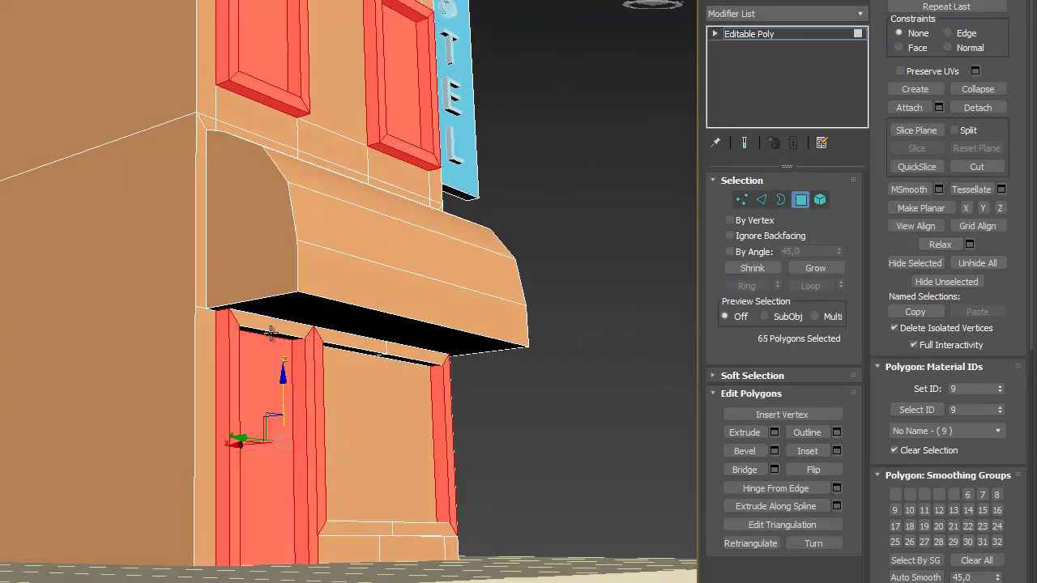
left_click(377, 349, "ctrl")
left_click(398, 350, "ctrl")
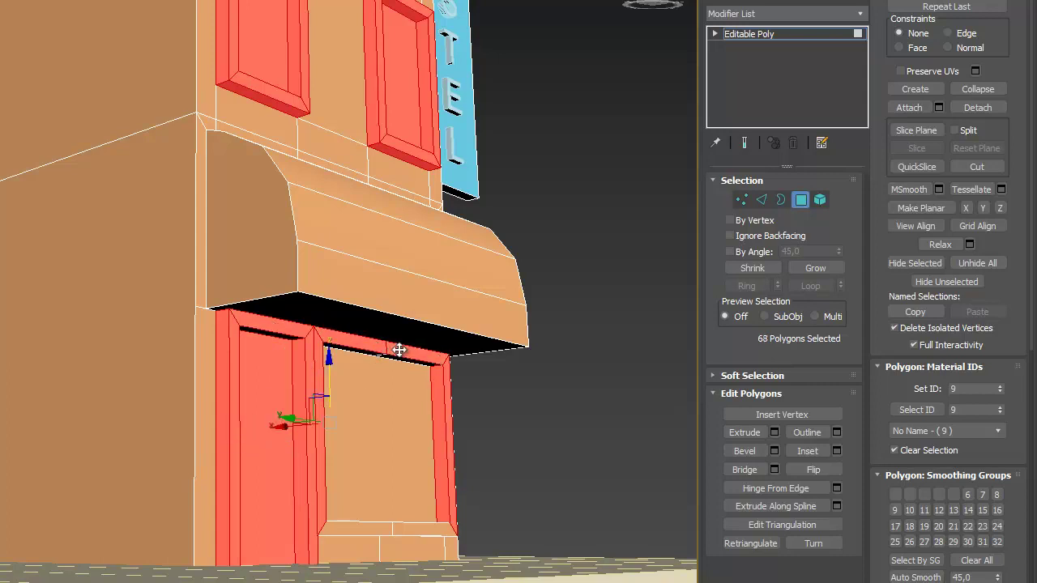
left_click(361, 527, "ctrl")
left_click(394, 527, "ctrl")
- Add the shop window's pane, inner top and inner bottom faces, plus the door frame's inner top face
scroll(394, 528, "up", 5)
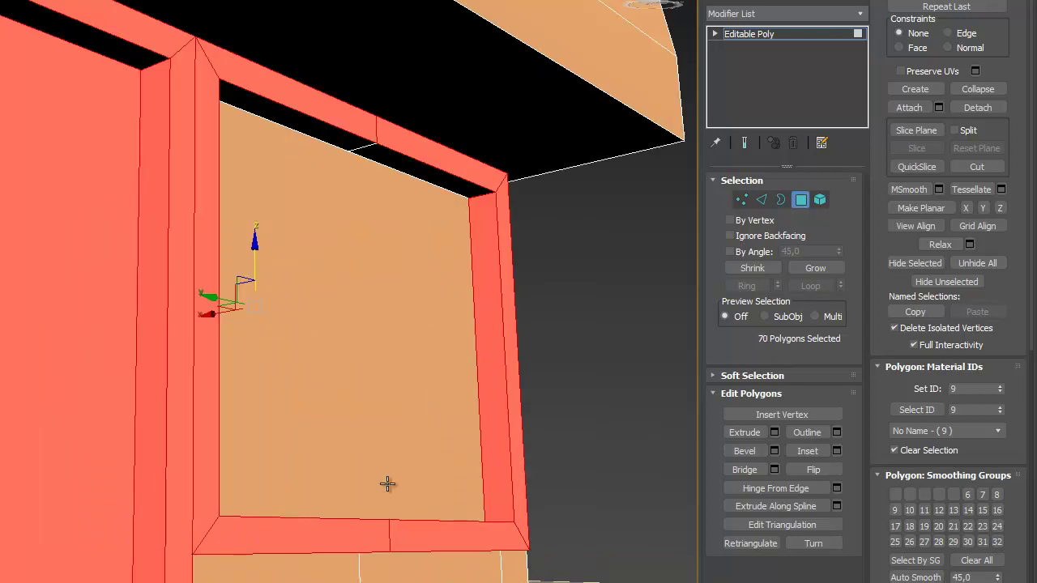
left_click(382, 462, "ctrl")
left_click(425, 172, "ctrl")
left_click(328, 134, "ctrl")
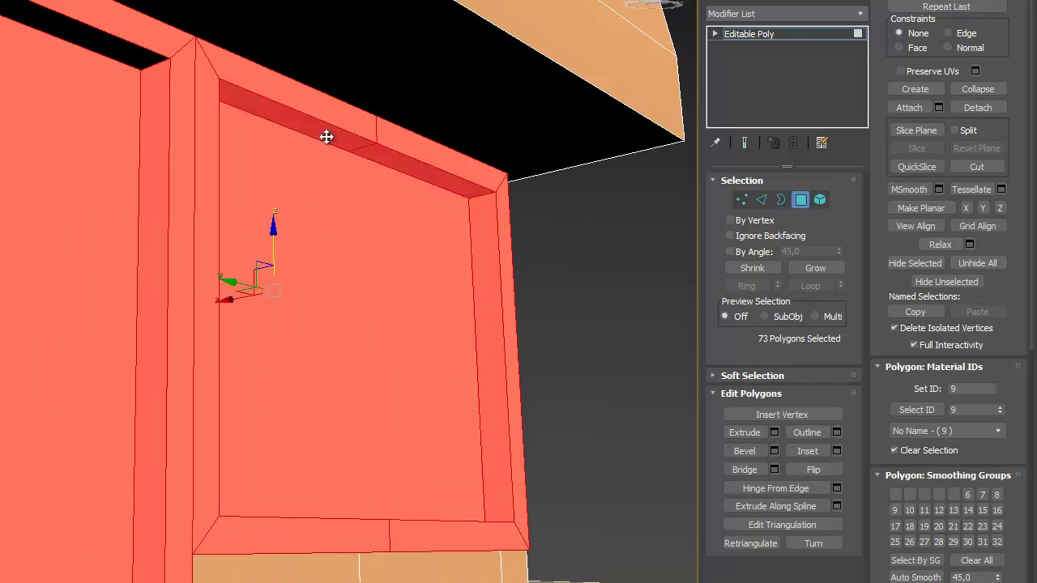
left_click(127, 58, "ctrl")
middle_click_drag(375, 407, 294, 465, "alt")
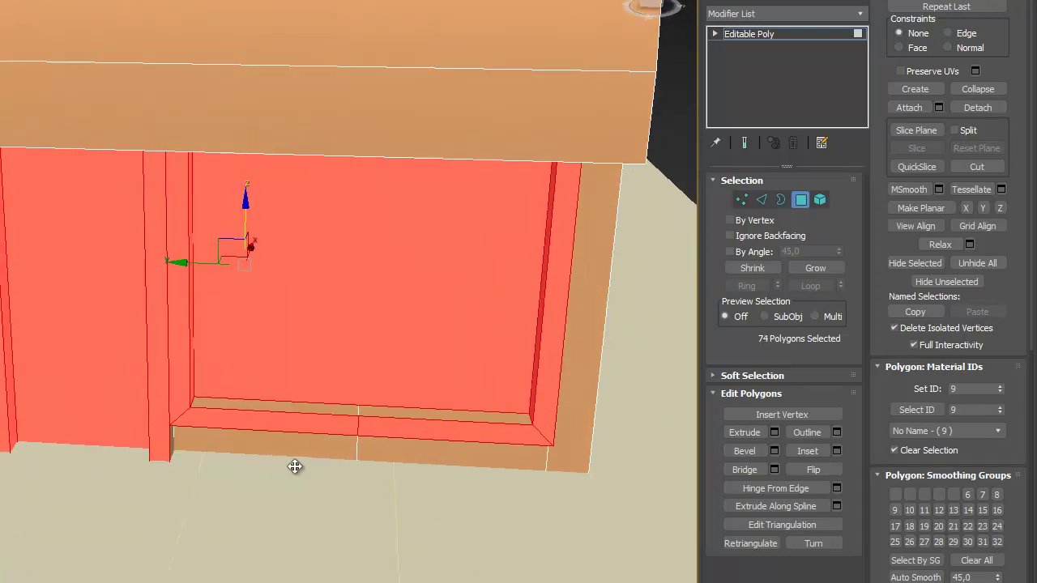
left_click(440, 413, "ctrl")
left_click(286, 407, "ctrl")
- Add the underside faces of the shop window frame and the side face of the door post below it
middle_click_drag(301, 365, 417, 256, "alt")
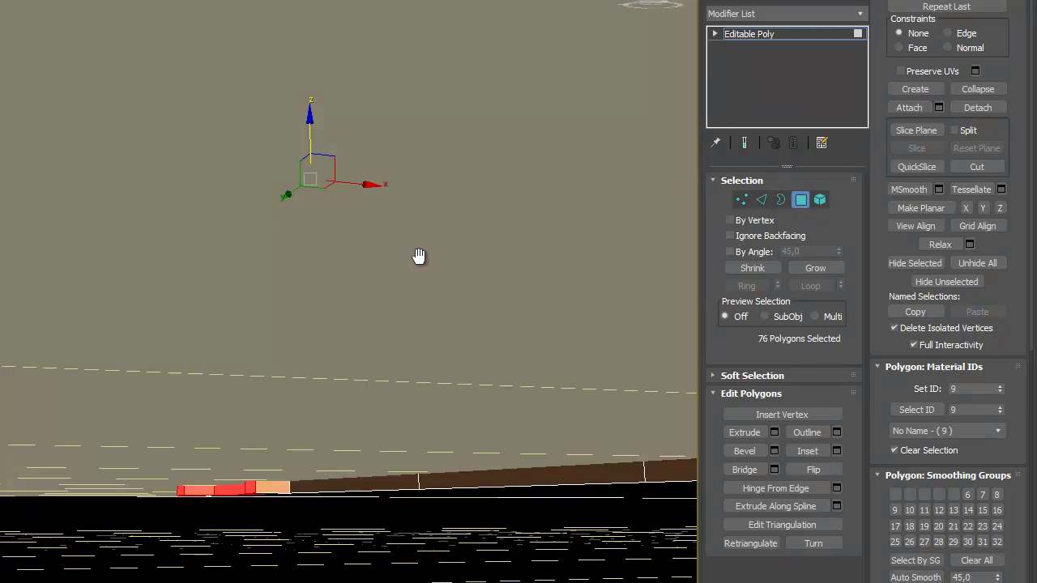
key("shift+z")
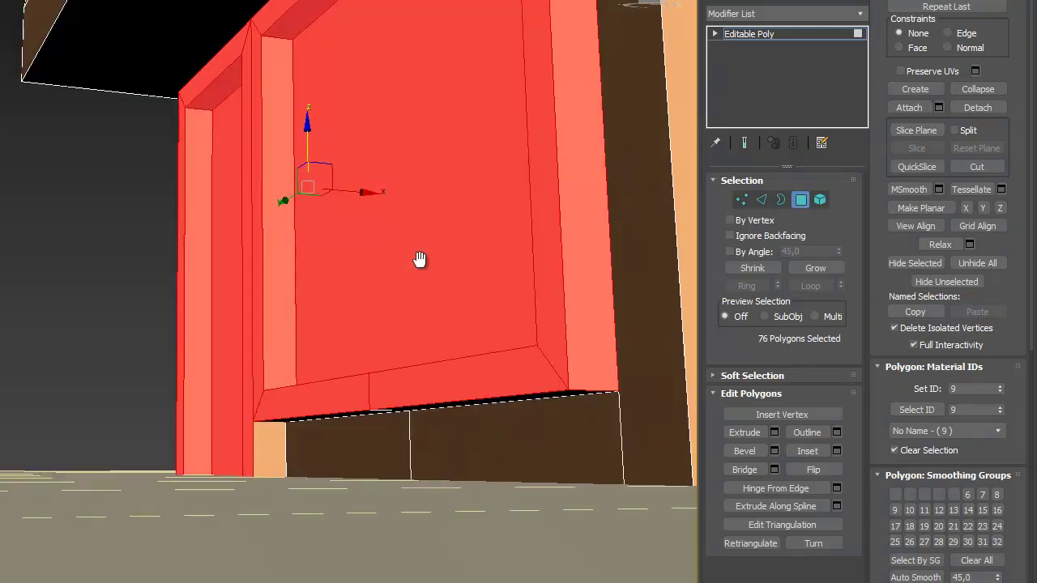
left_click(462, 403, "ctrl")
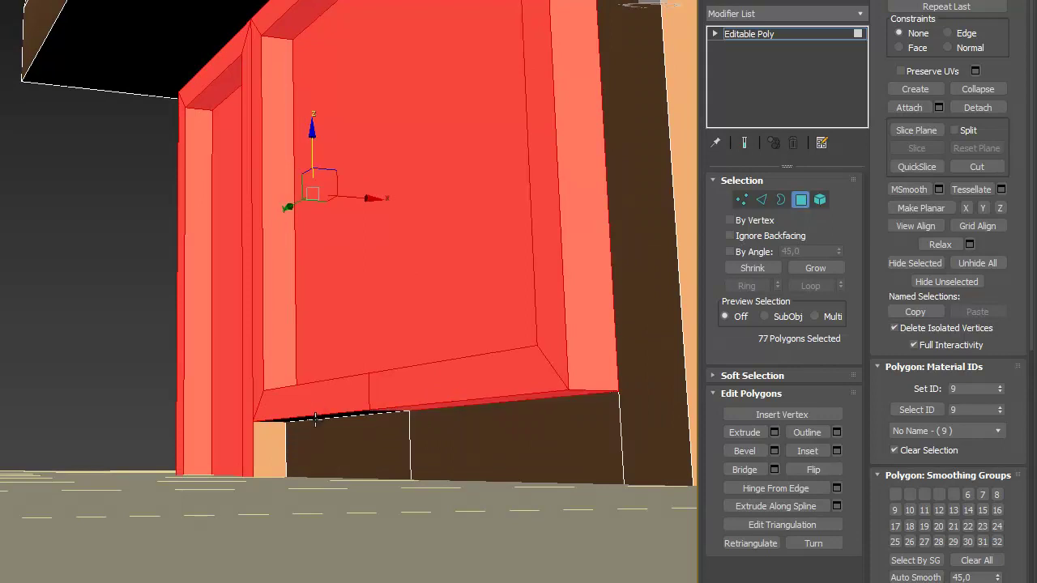
left_click(318, 414, "ctrl")
middle_click_drag(317, 416, 375, 365, "alt")
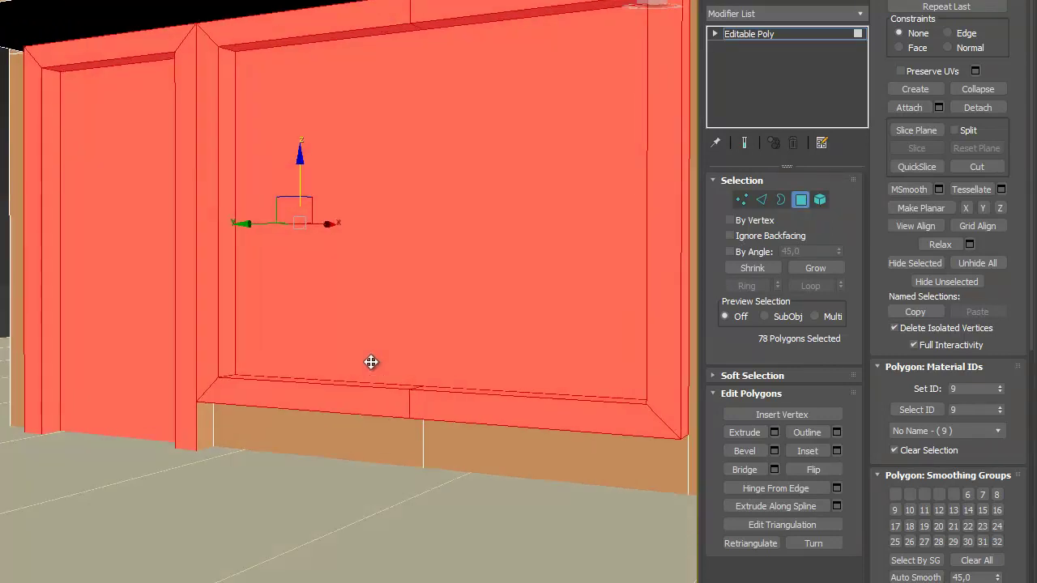
left_click(217, 431, "ctrl")
middle_click_drag(192, 363, 290, 382, "alt")
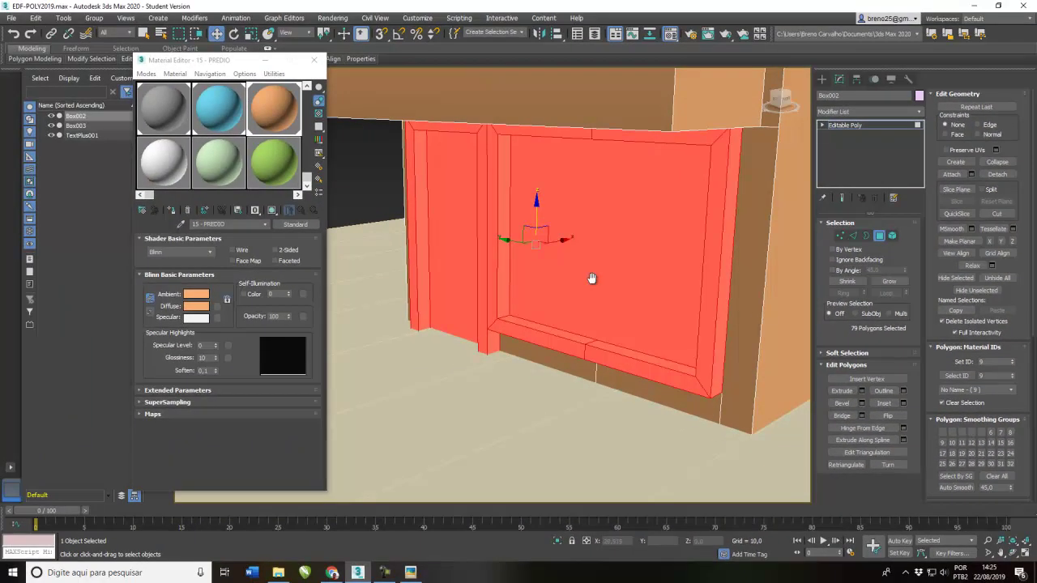
- Assign the white BORDA-JANELA material to the selected window and door polygons
middle_click_drag(374, 265, 305, 428, "alt")
scroll(548, 388, "down", 5)
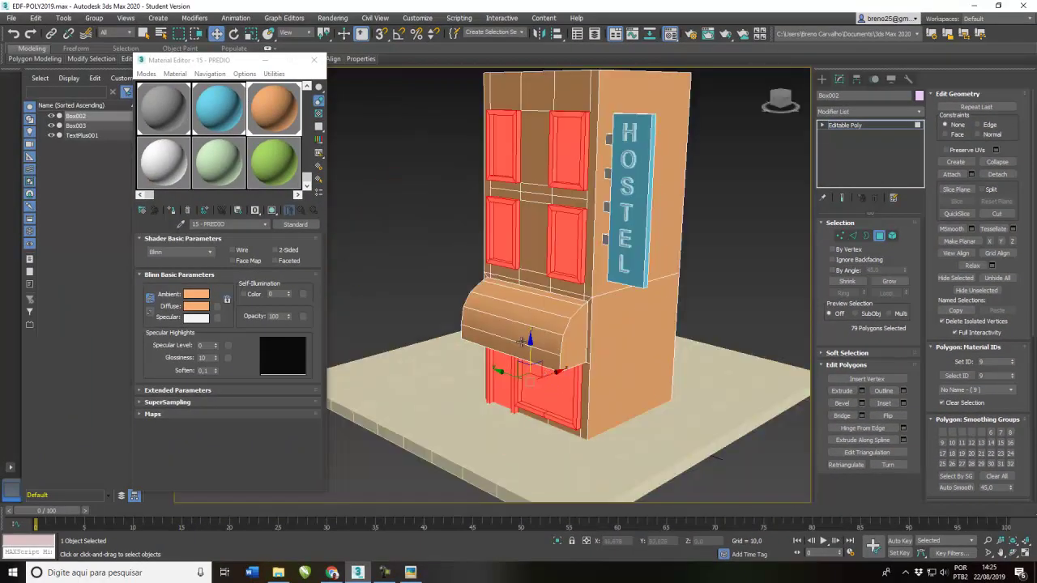
middle_click_drag(502, 289, 394, 317)
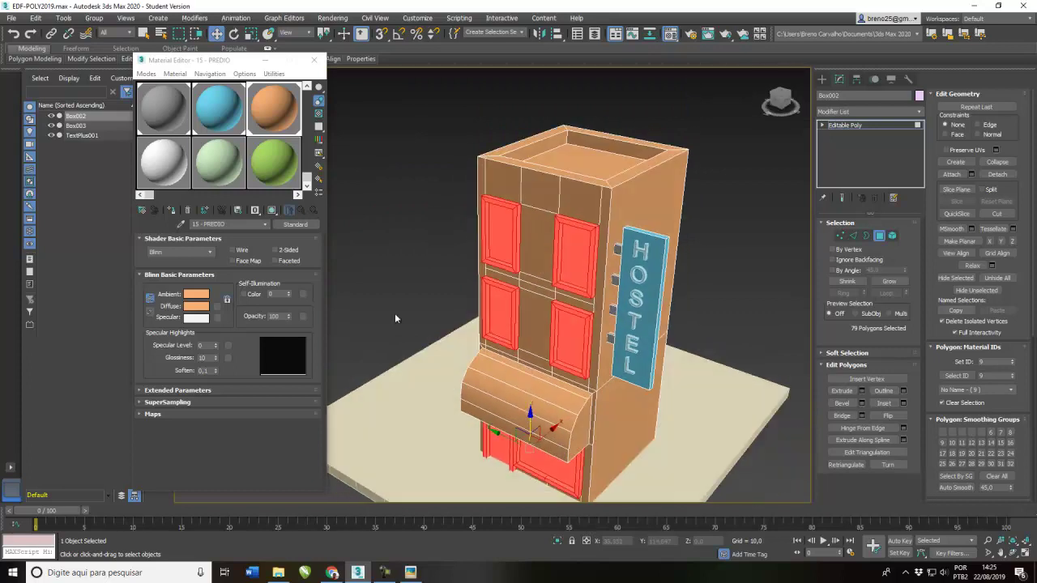
left_click(165, 177)
left_click(170, 211)
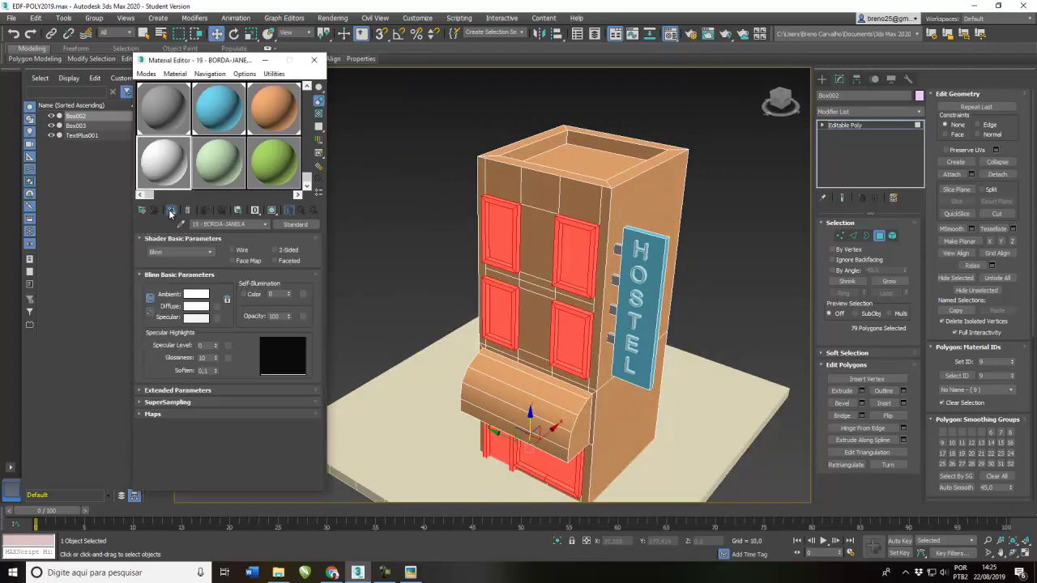
- Select the panes of the four upper windows, the door and the shop window, and assign them the VIDRO material
left_click(503, 242)
left_click(576, 250, "ctrl")
left_click(571, 342, "ctrl")
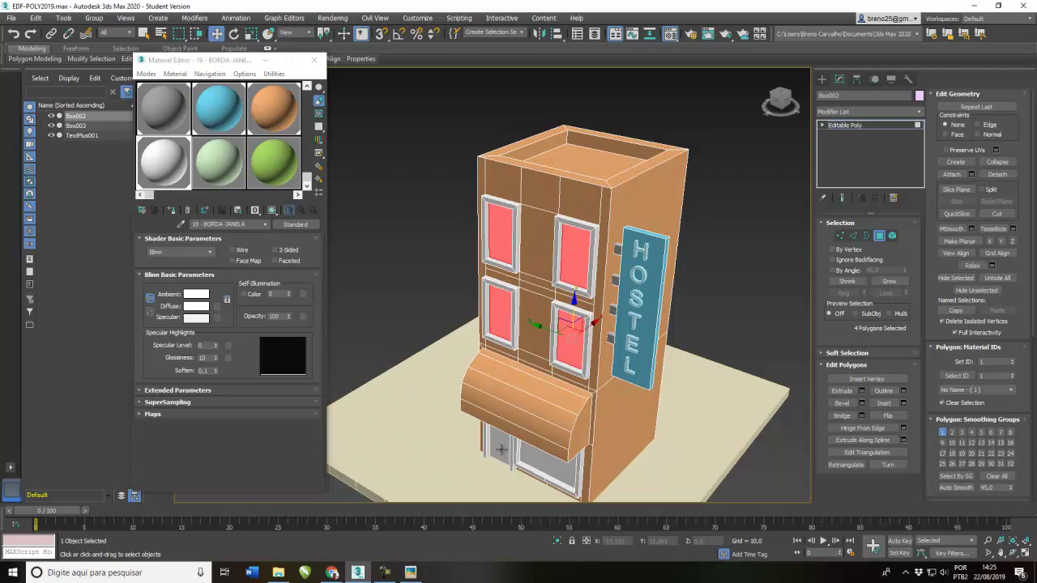
left_click(412, 573)
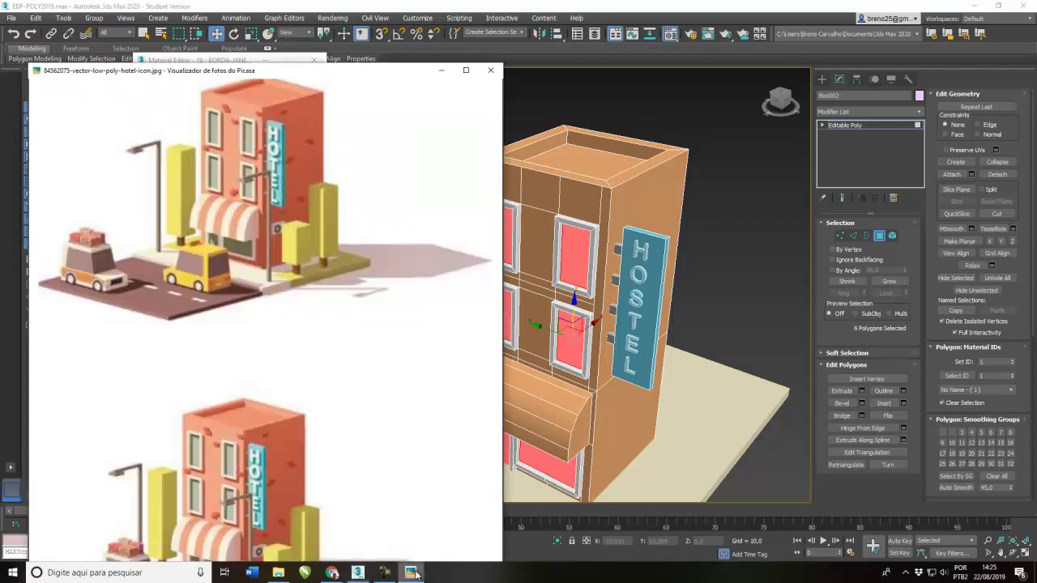
left_click(574, 20)
left_click(225, 158)
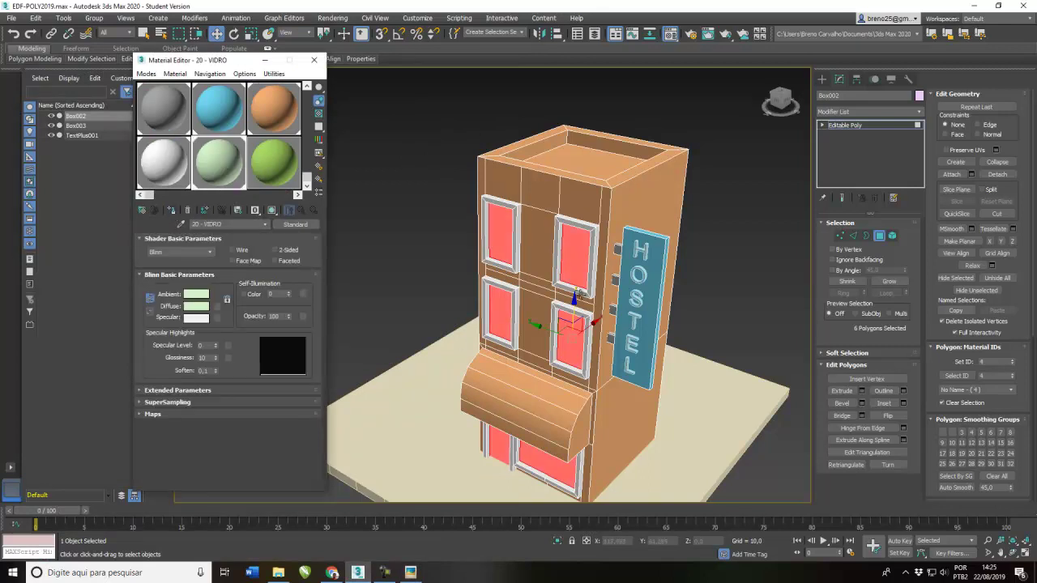
left_click(744, 227)
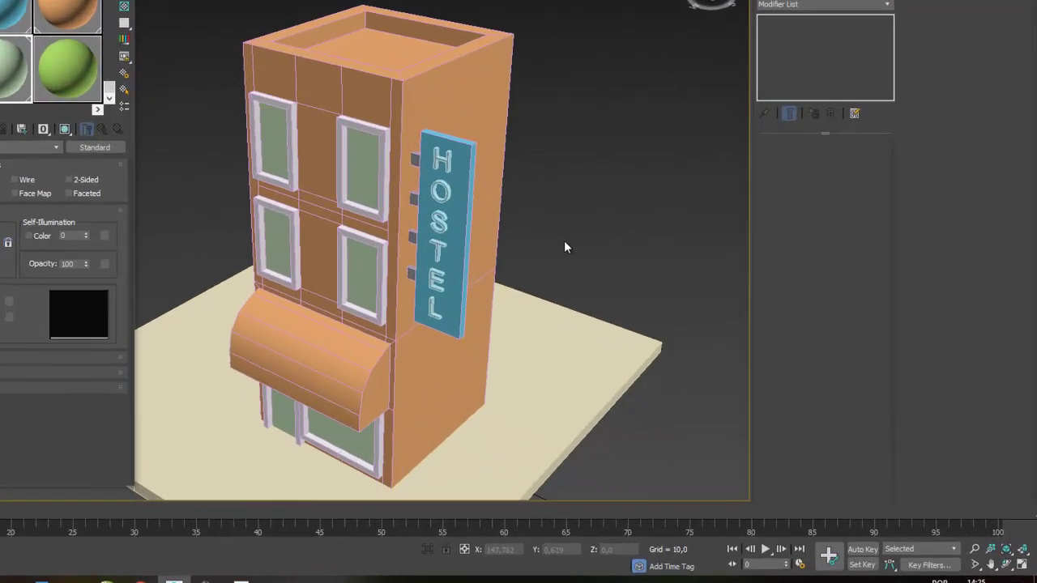
- Select the building together with its HOSTEL sign and move them along the Y axis on the base
left_click_drag(724, 140, 487, 312)
left_click_drag(343, 262, 343, 261)
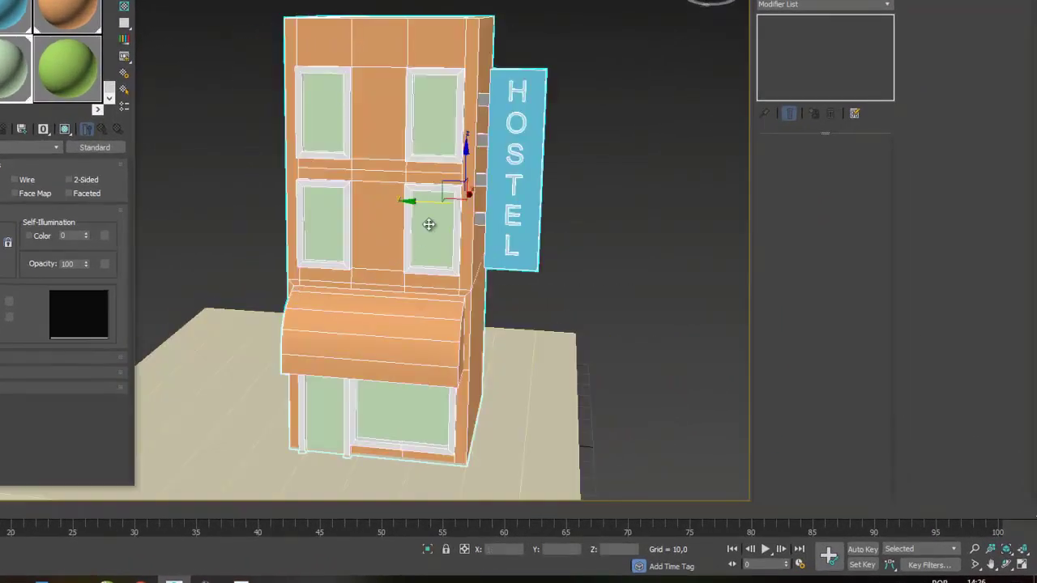
left_click_drag(433, 202, 380, 202)
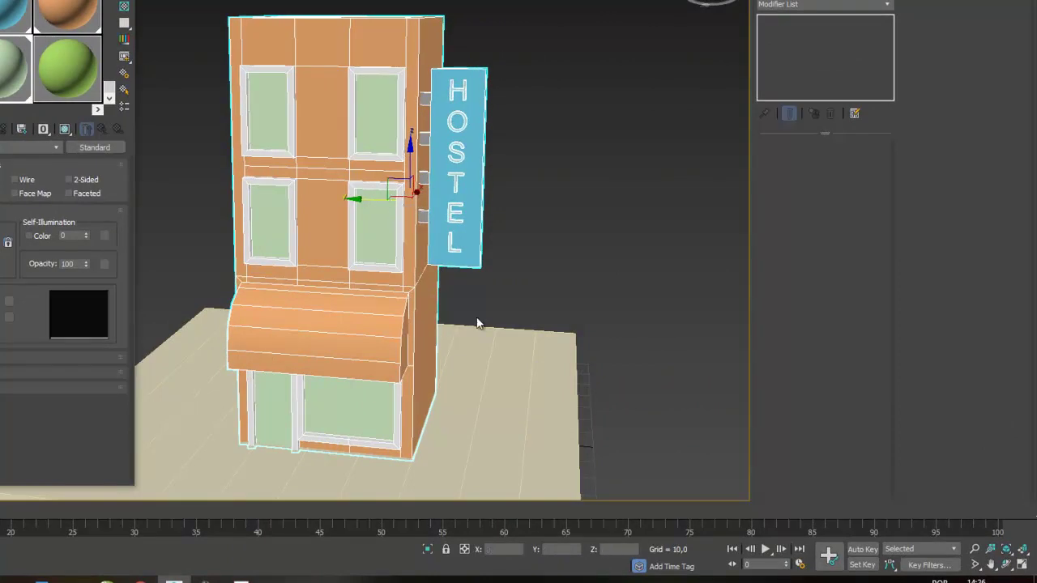
- In the top view, move the building and sign along X and Y to roughly centre them on the base, and deselect them
key("t")
left_click_drag(313, 227, 310, 197)
left_click_drag(363, 231, 400, 232)
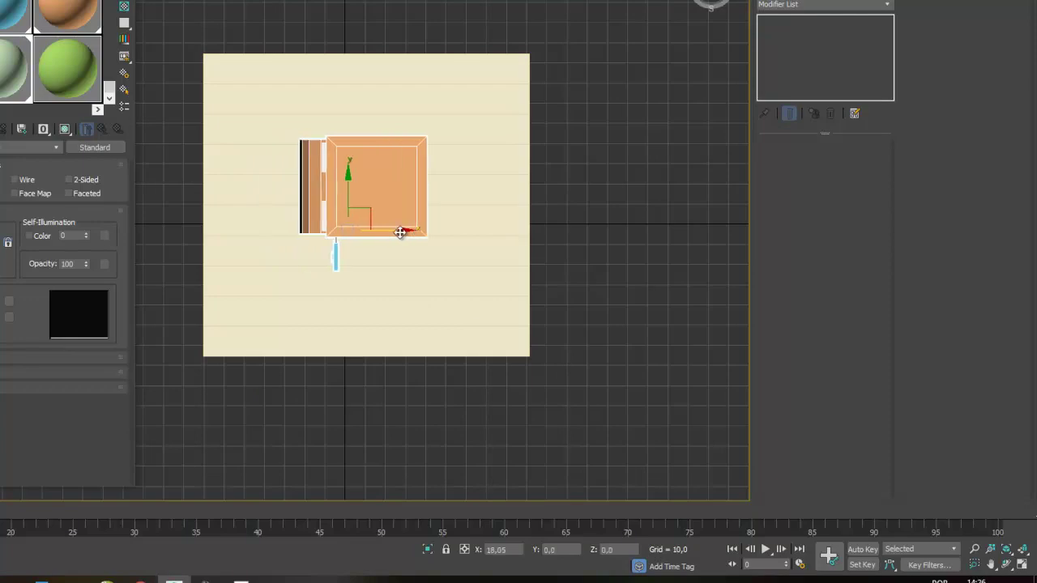
left_click_drag(349, 173, 349, 183)
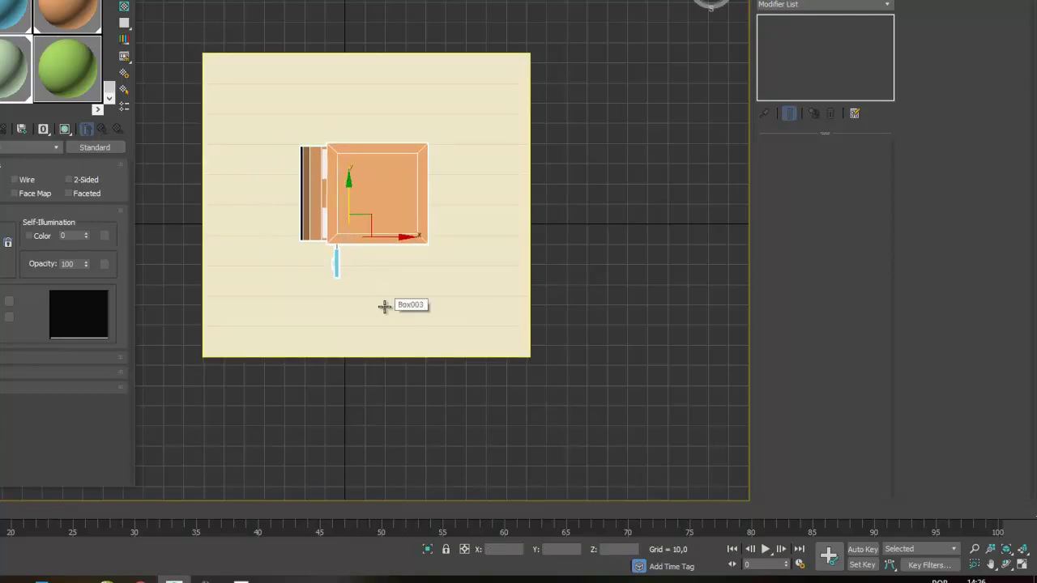
key("p")
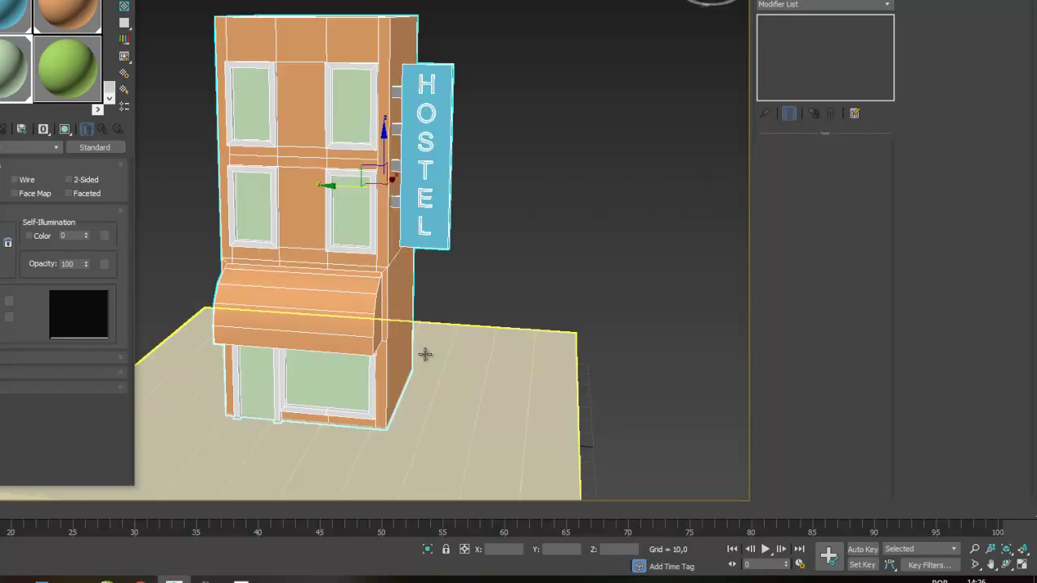
middle_click_drag(424, 349, 491, 270, "alt")
mouse_move(520, 305)
middle_mouse_down("alt")
mouse_move(507, 321)
mouse_move(543, 310)
mouse_move(493, 306)
mouse_move(526, 312)
middle_mouse_up("alt")
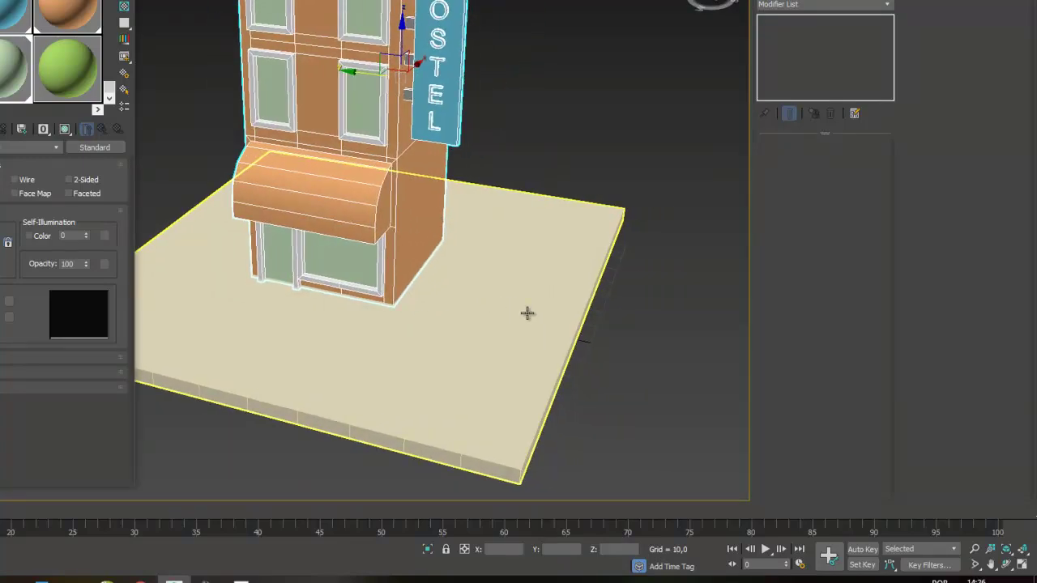
left_click(720, 290)
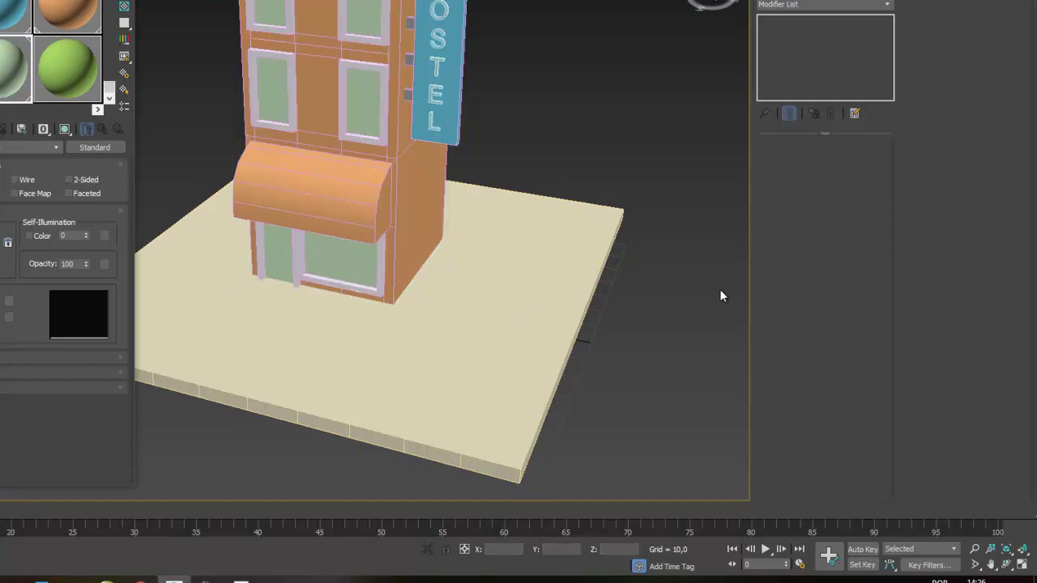
- Examine the facade and striped awning in the low-poly hotel reference image in the Picasa viewer, comparing them with the model
middle_click_drag(542, 267, 557, 370)
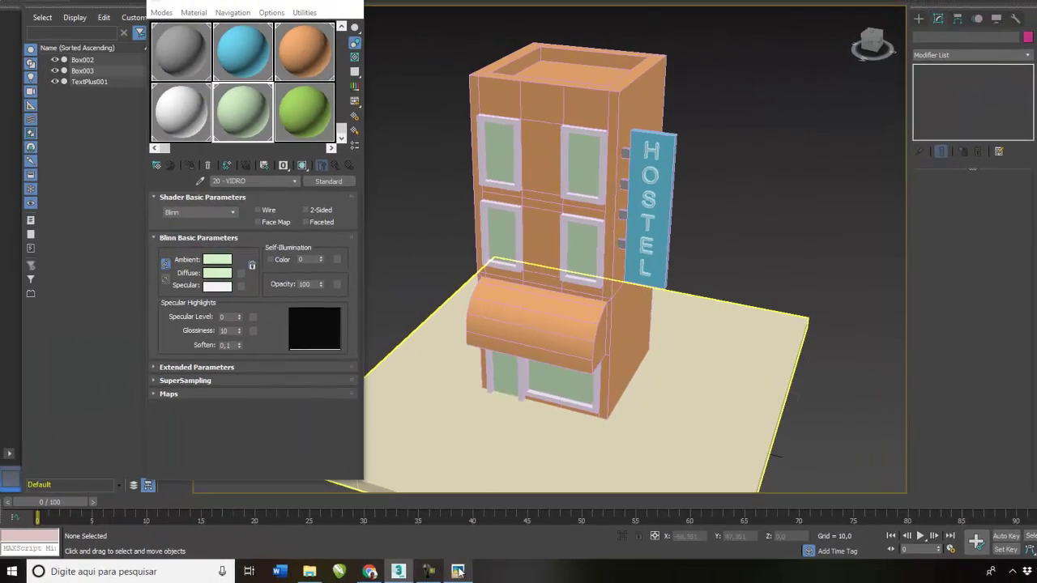
left_click(459, 571)
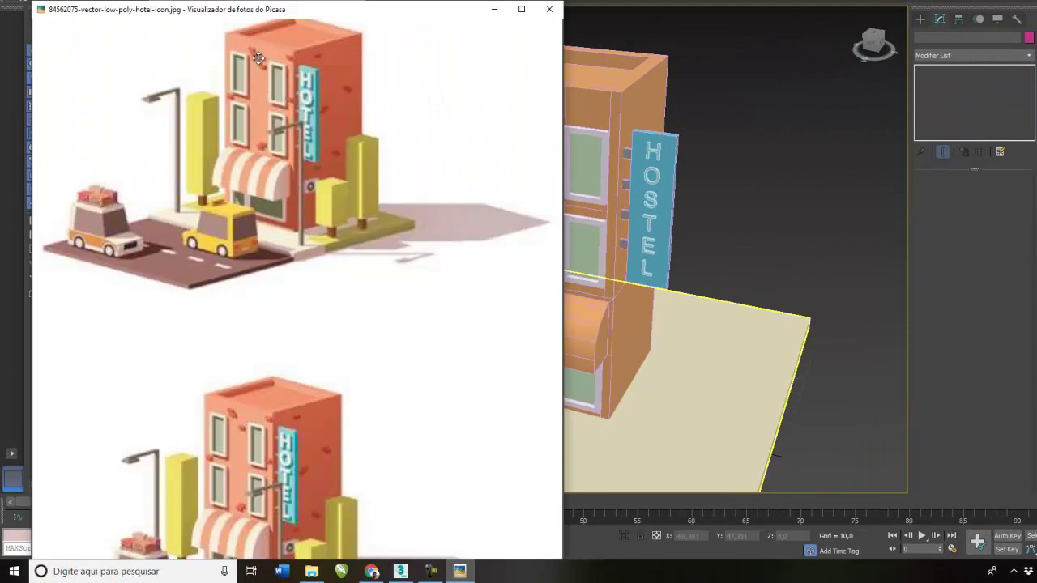
left_click(751, 92)
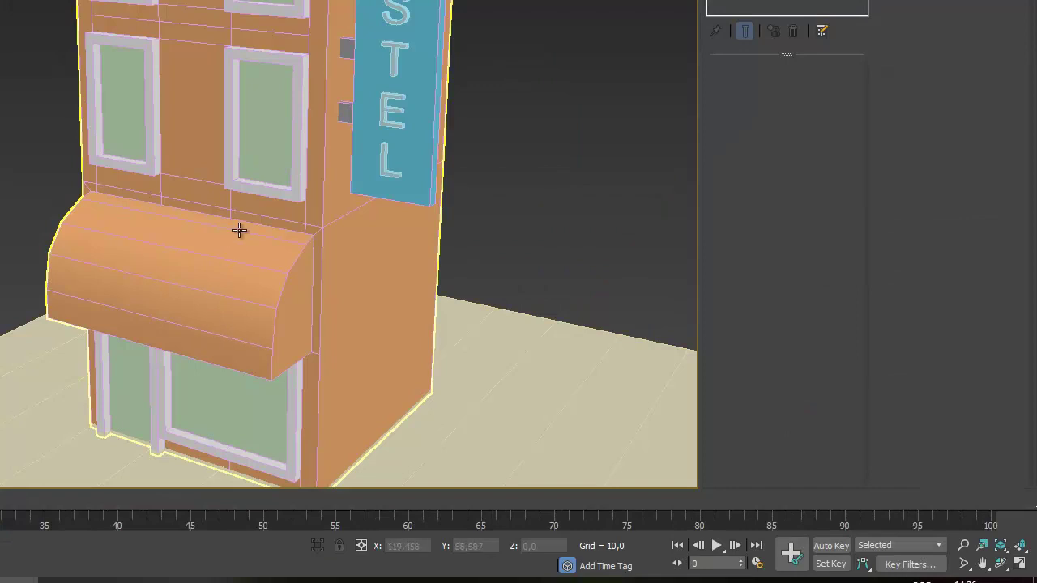
middle_click_drag(254, 329, 223, 330, "alt")
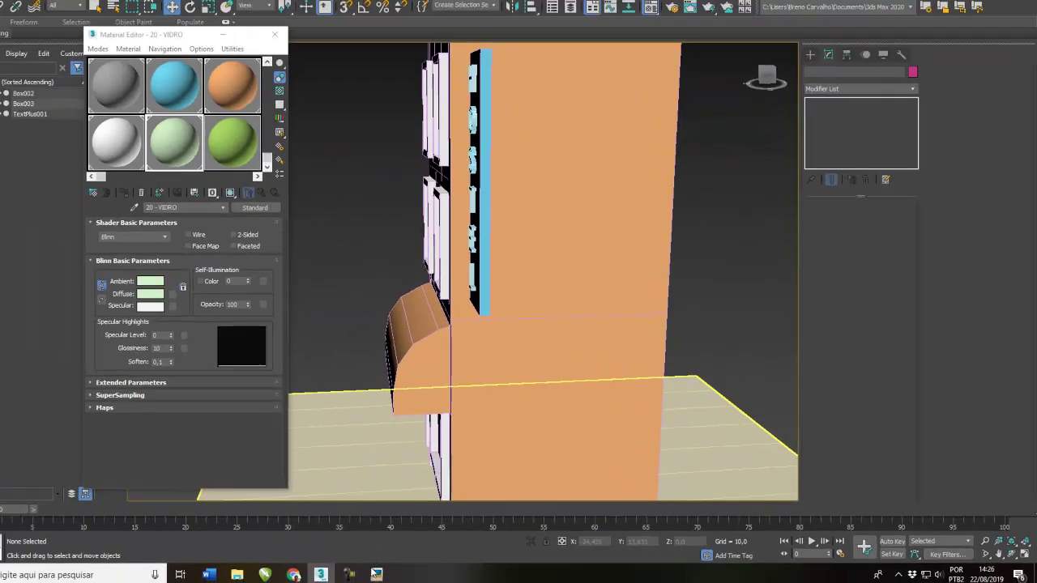
left_click(409, 573)
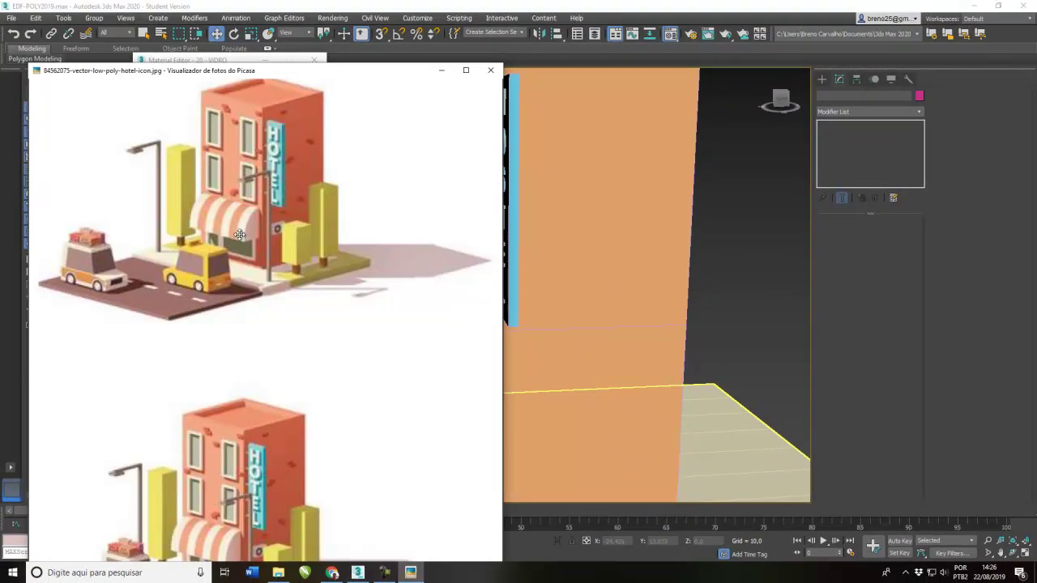
left_click(556, 8)
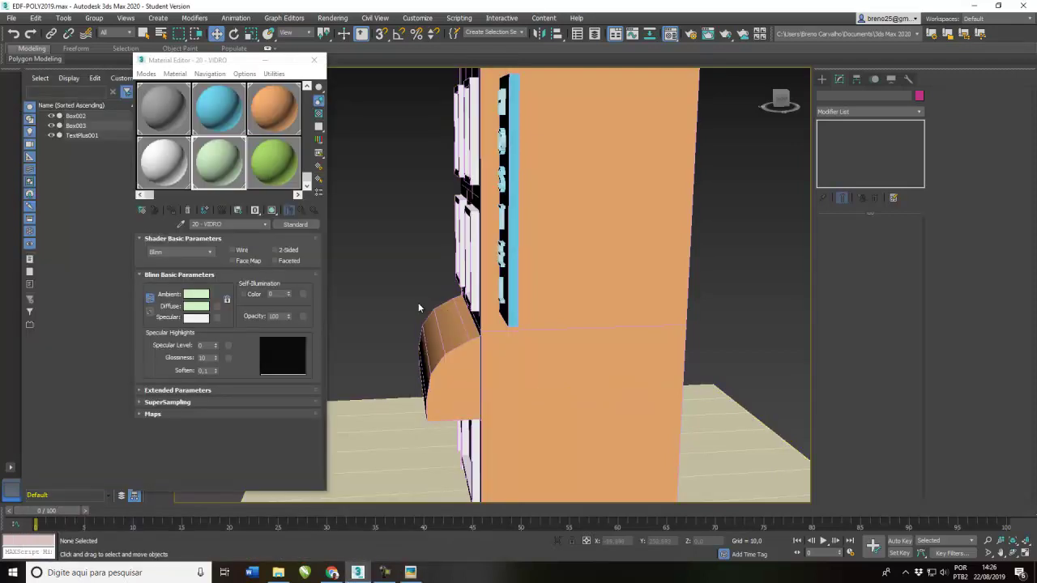
- Select the curved top and front polygons of the awning and assign them the BORDA-JANELA material
middle_click_drag(432, 324, 433, 320, "alt")
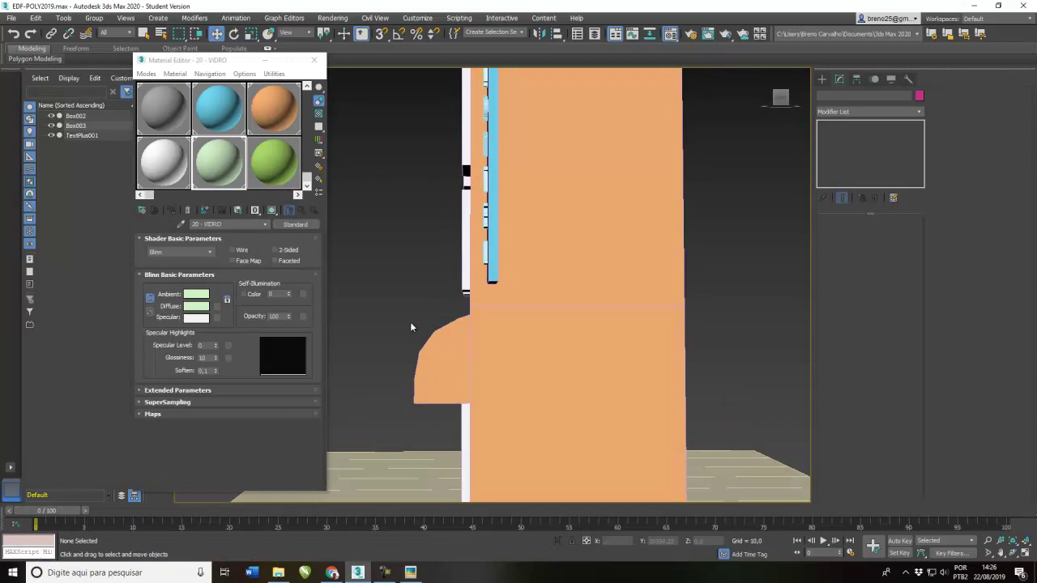
left_click_drag(454, 409, 454, 410)
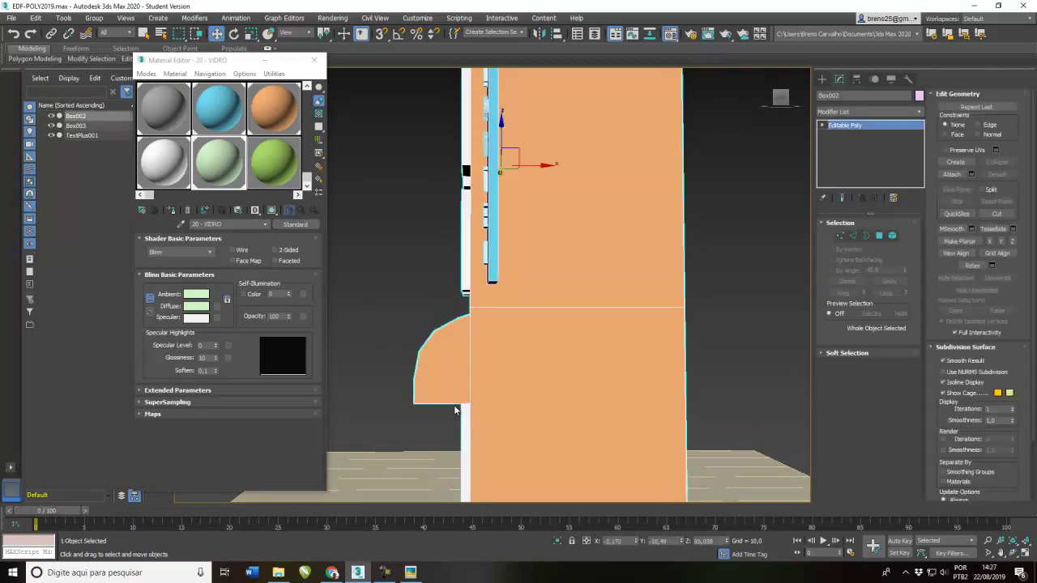
left_click(879, 237)
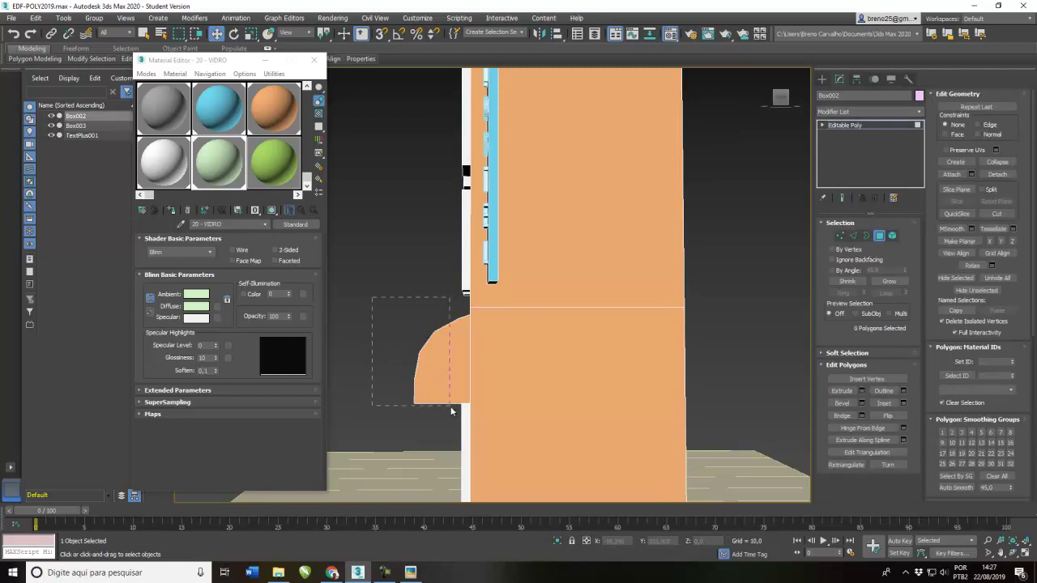
left_click_drag(447, 403, 451, 407)
middle_click_drag(457, 376, 599, 371, "alt")
middle_click_drag(411, 325, 397, 354, "alt")
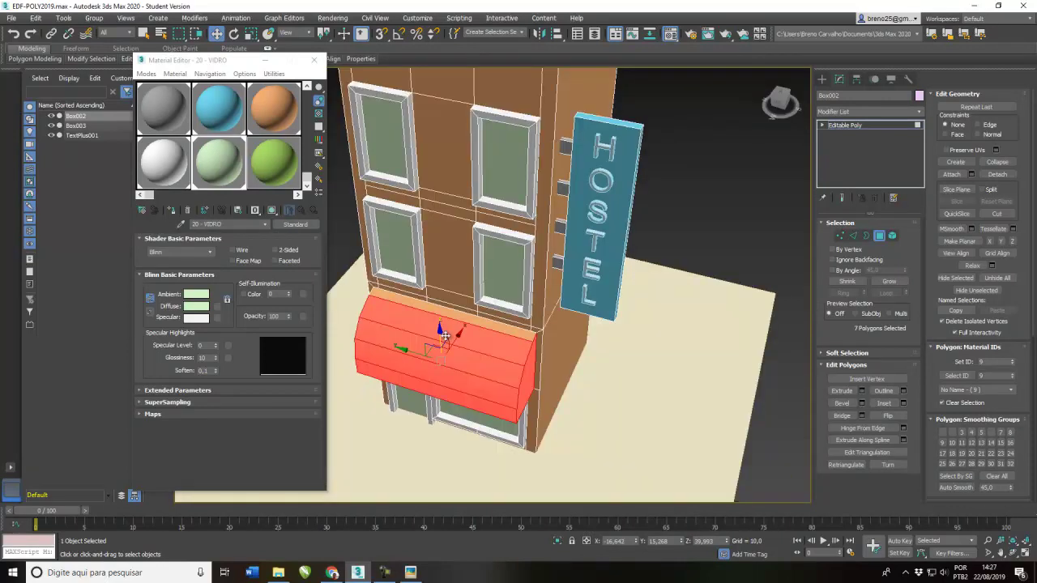
left_click(468, 322, "ctrl")
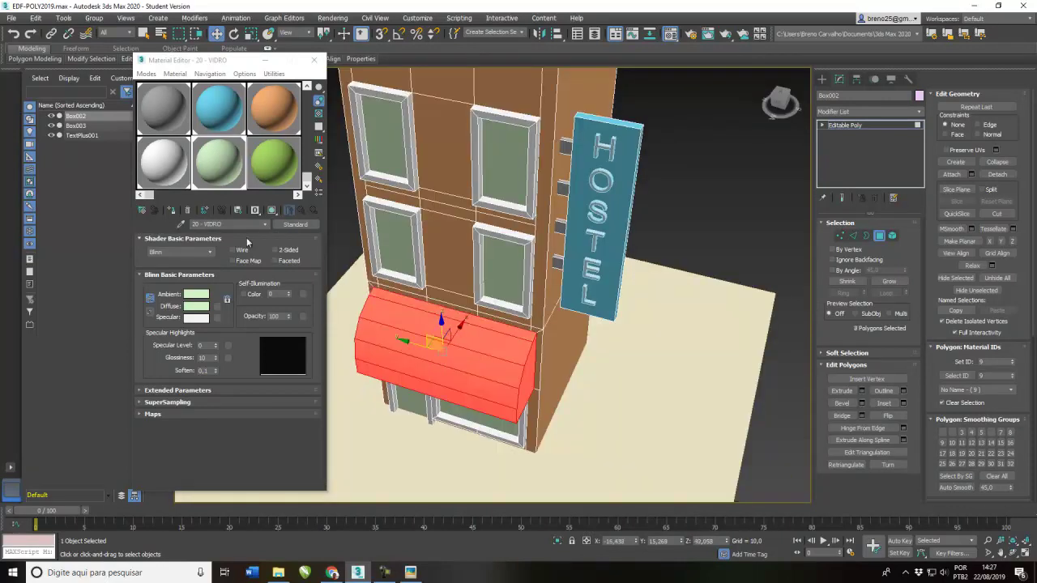
left_click(170, 168)
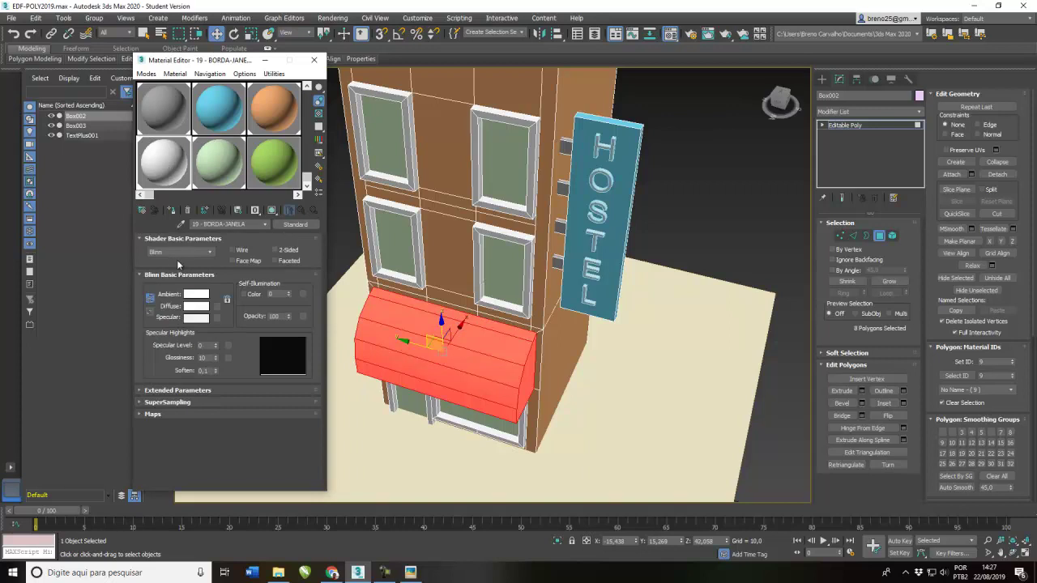
left_click(171, 211)
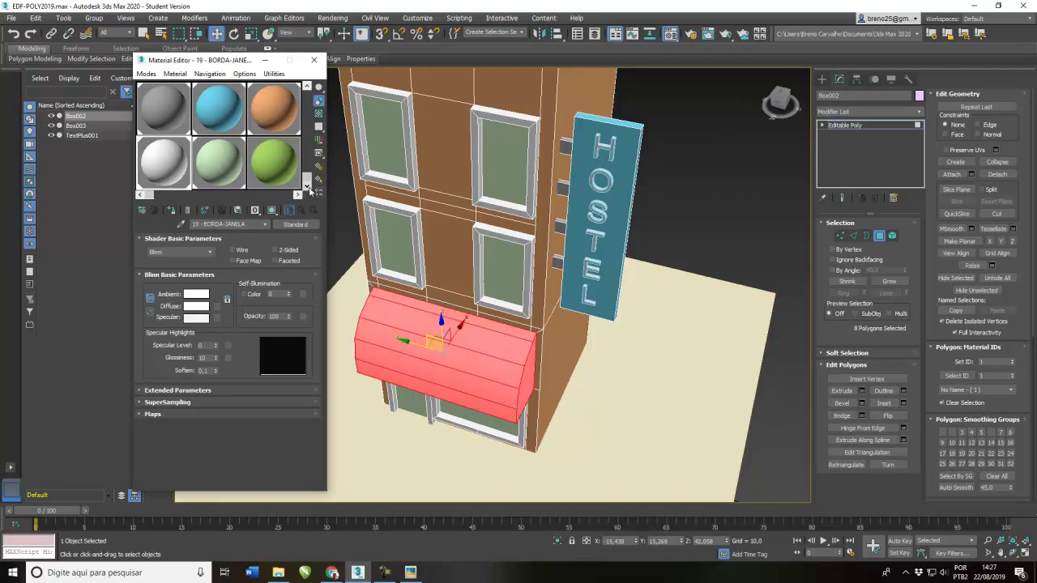
- Change the PREDIO material's diffuse colour to a redder orange with RGB 226, 88, 45
left_click(283, 116)
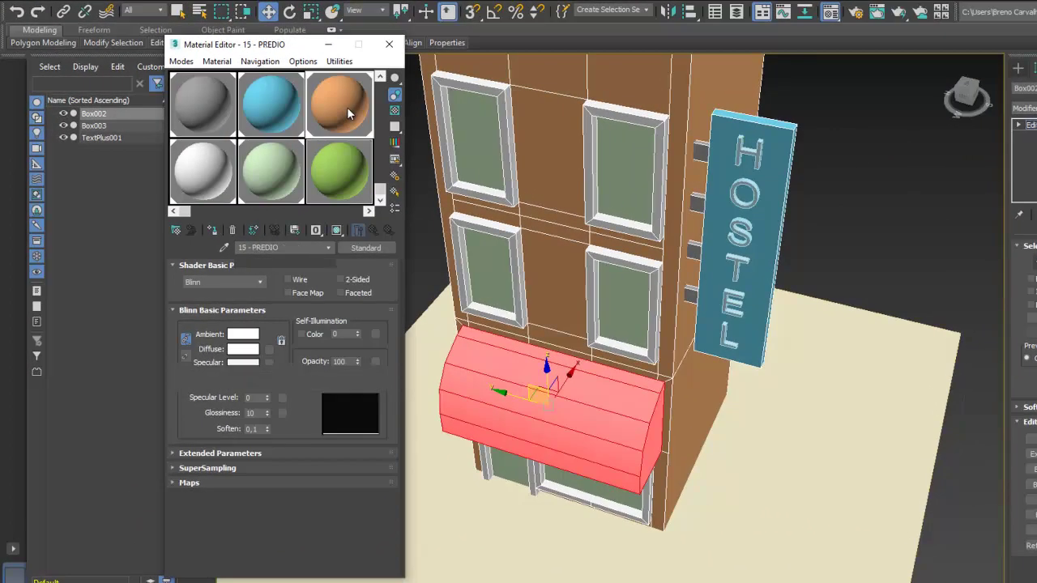
left_click_drag(346, 106, 243, 77)
left_click_drag(296, 131, 296, 133)
left_click(292, 455)
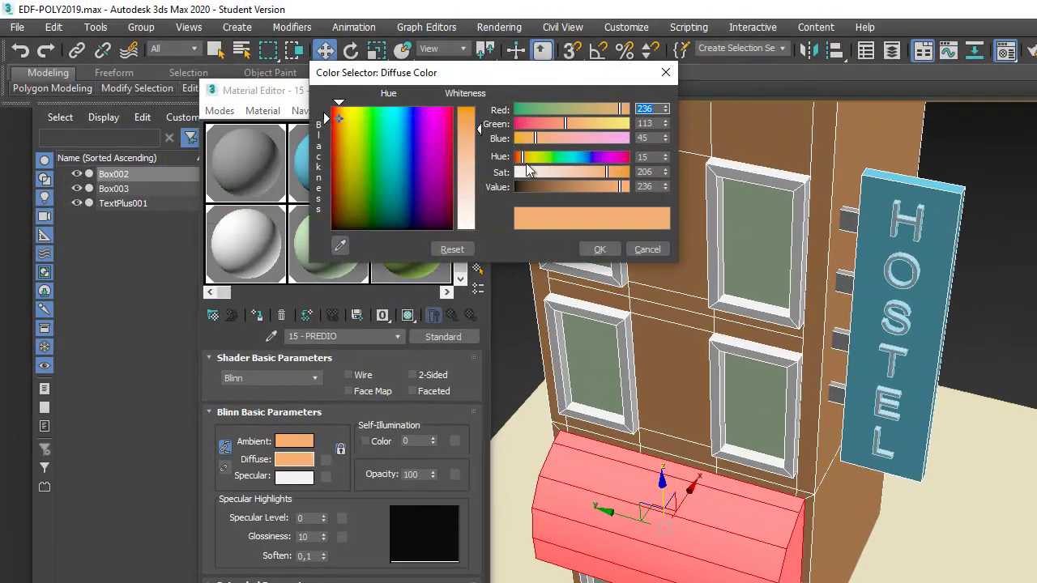
left_click_drag(339, 119, 339, 131)
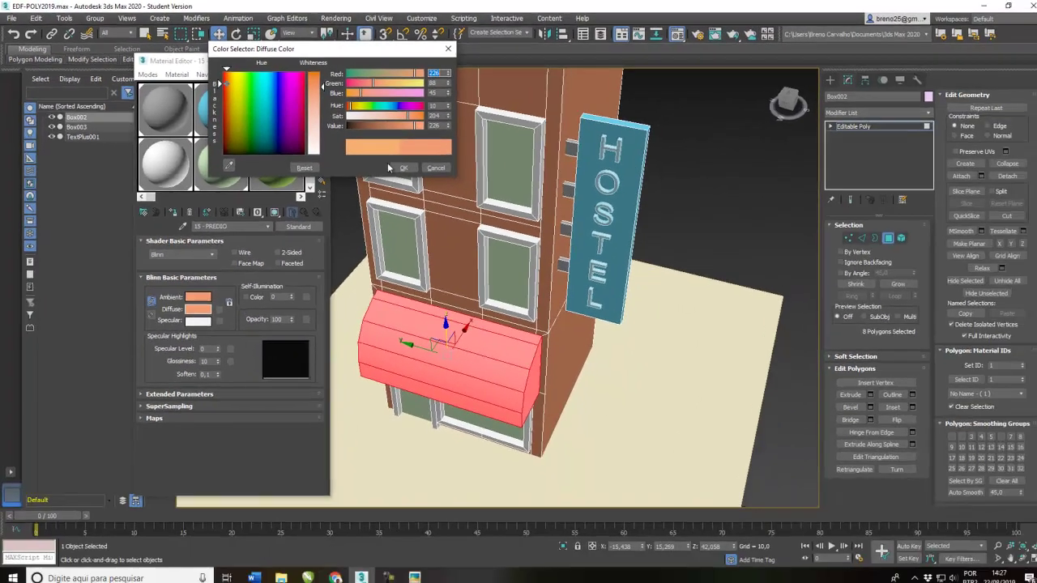
left_click(599, 248)
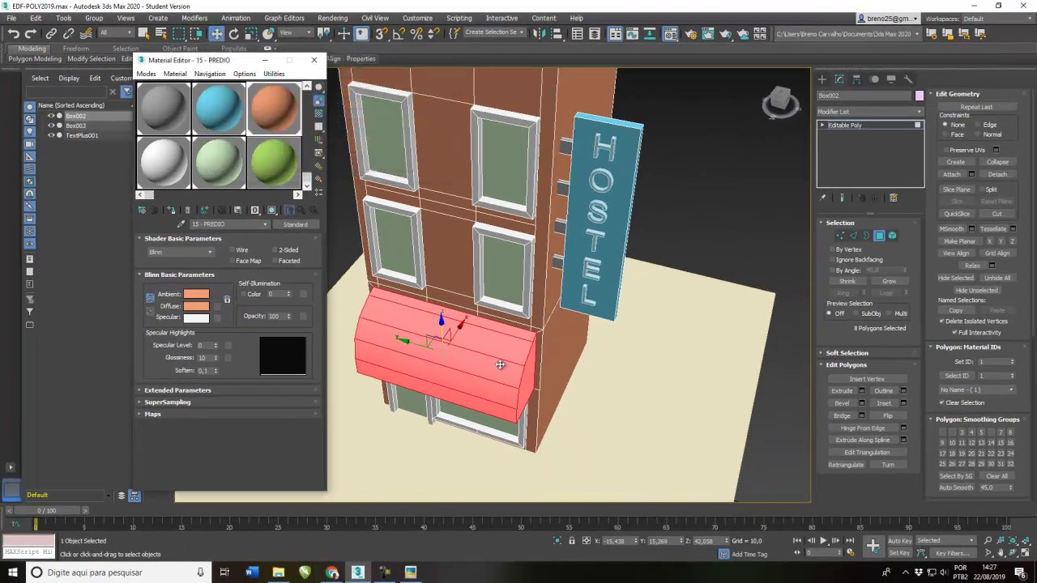
middle_click_drag(499, 365, 493, 362, "alt")
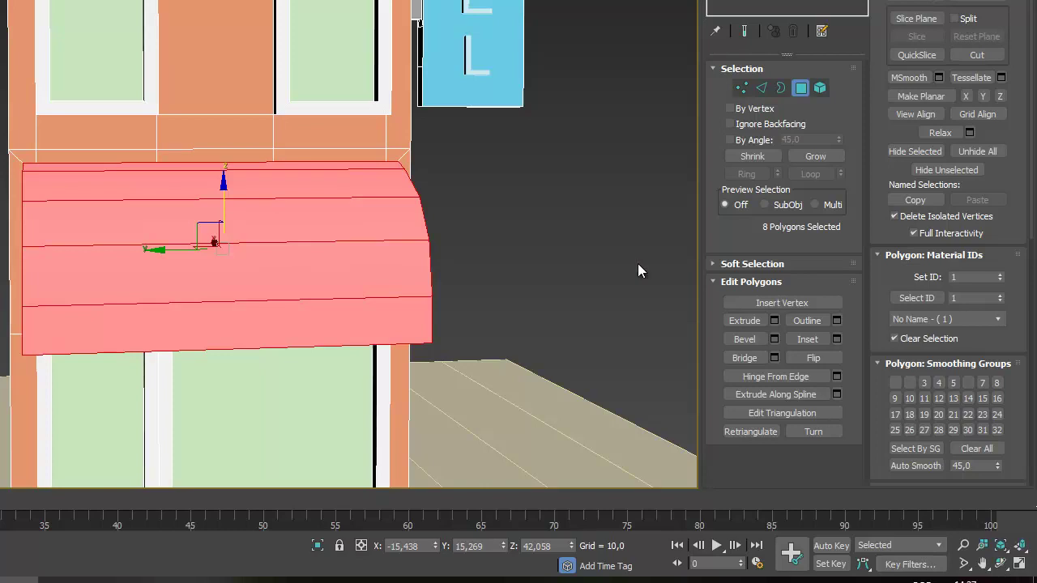
left_click(761, 88)
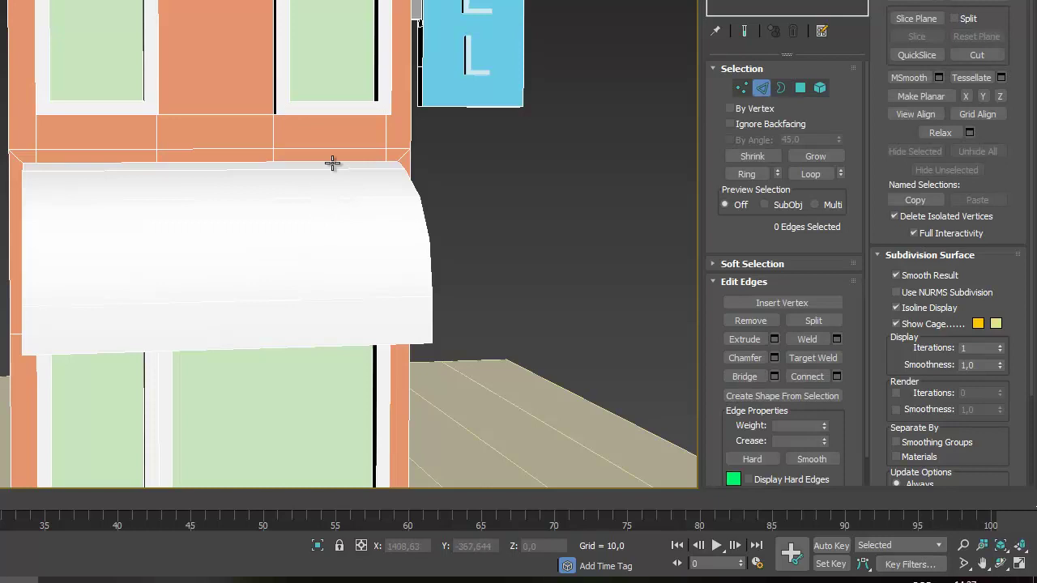
left_click(333, 161)
middle_click_drag(302, 287, 297, 329, "alt")
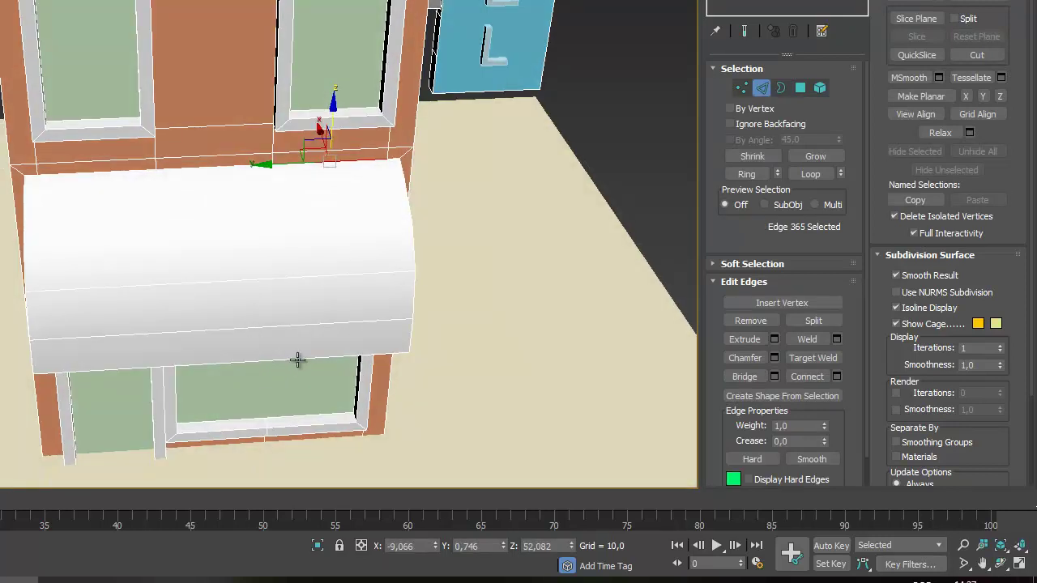
left_click(297, 360)
left_click(300, 325, "ctrl")
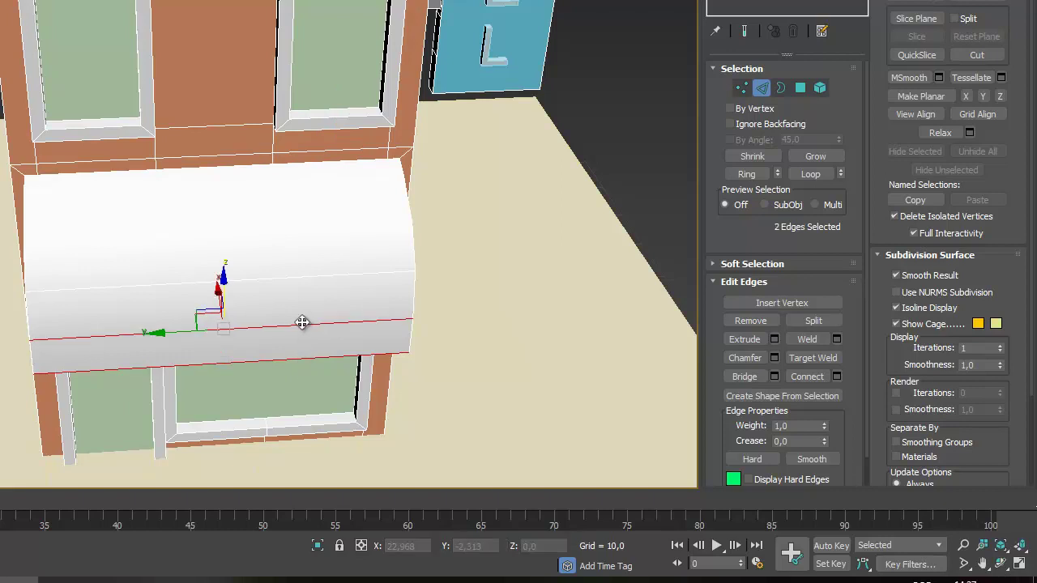
left_click(300, 280, "ctrl")
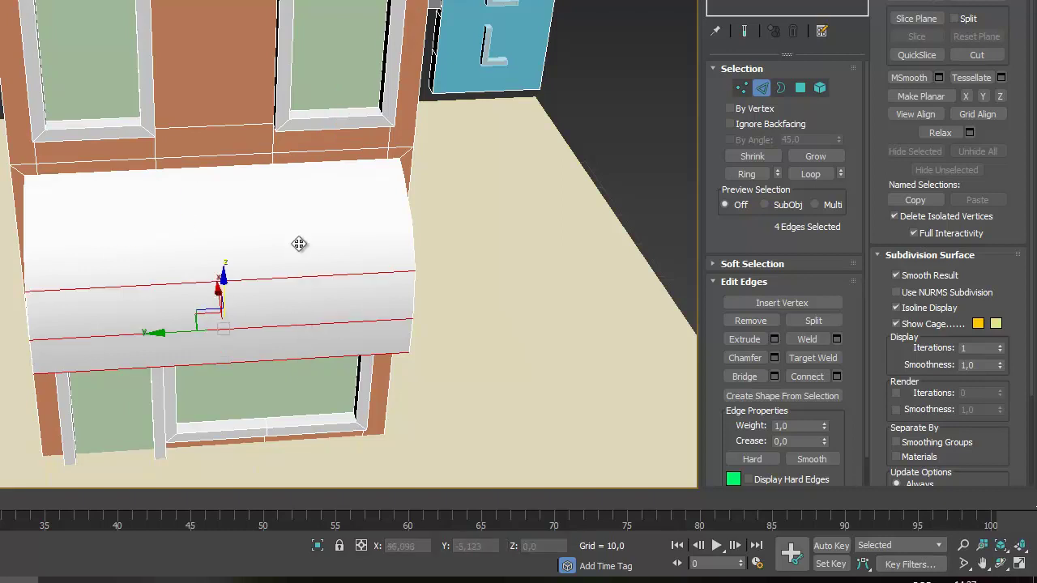
left_click(299, 243, "ctrl")
middle_click_drag(296, 271, 226, 245, "alt")
left_click(34, 218)
left_click(72, 203, "ctrl")
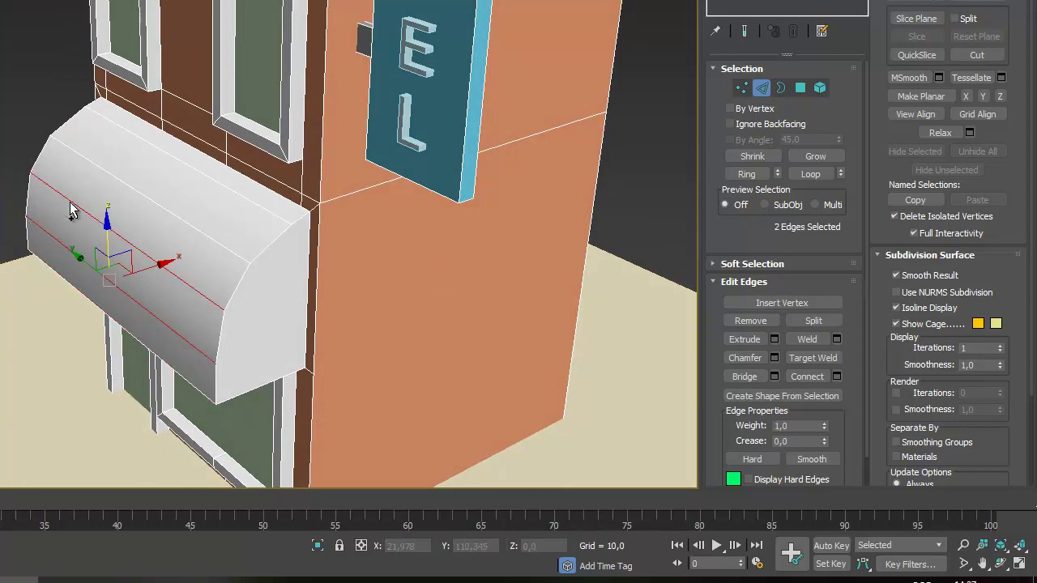
left_click(101, 158, "ctrl")
left_click(121, 127, "ctrl")
left_click(128, 114, "ctrl")
left_click(235, 178, "ctrl")
left_click(248, 182, "ctrl")
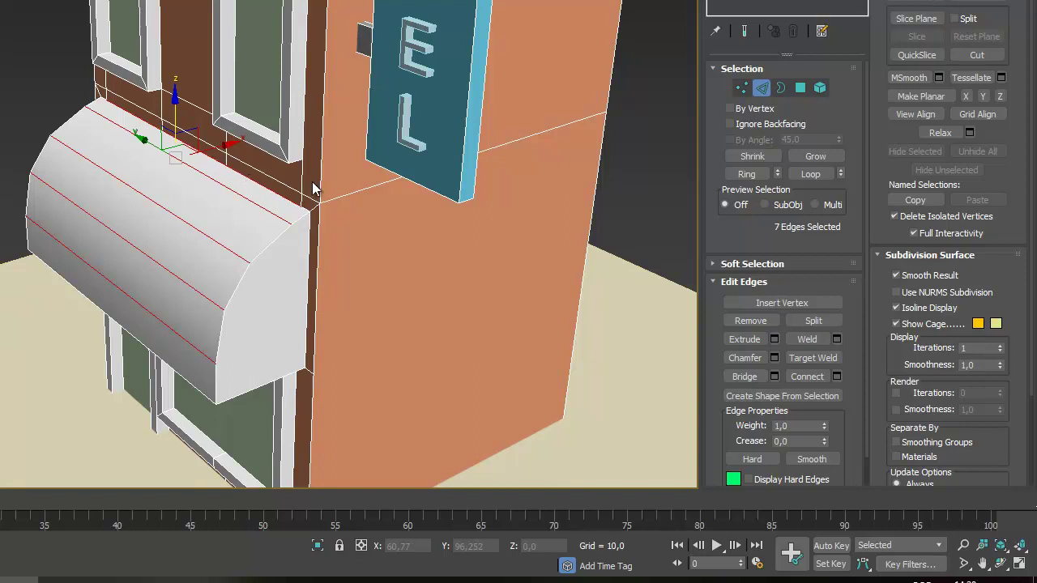
left_click(838, 377)
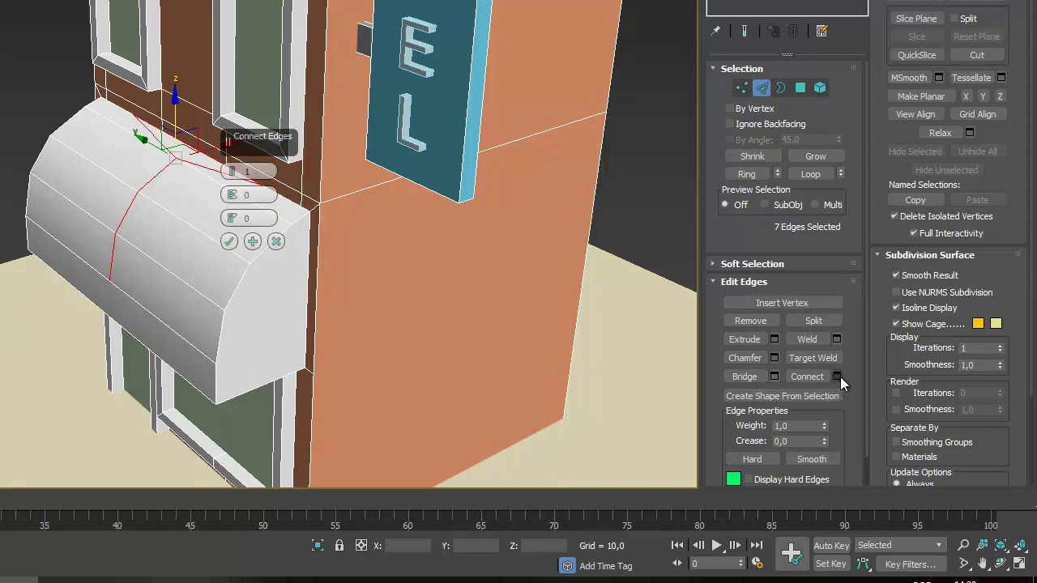
left_click(276, 242)
scroll(186, 169, "up", 5)
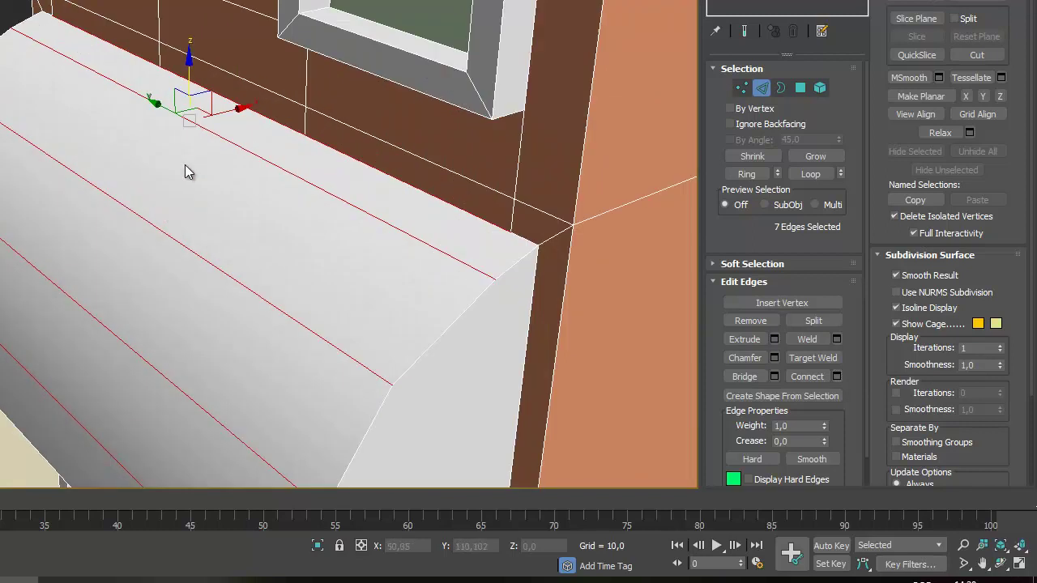
scroll(346, 222, "down", 3)
scroll(346, 223, "up", 3)
middle_click_drag(424, 164, 438, 154)
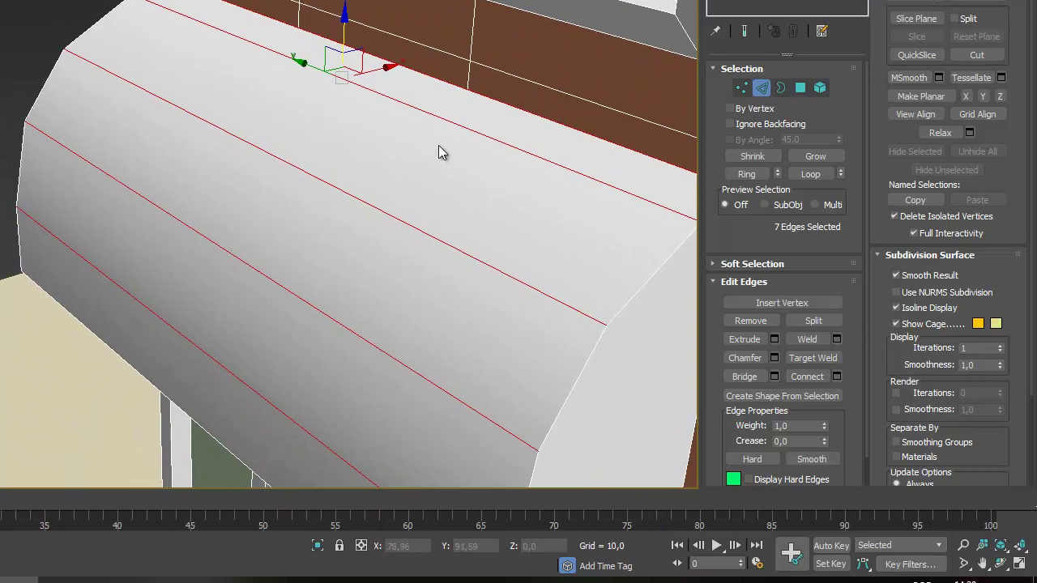
left_click(470, 76)
left_click(297, 12, "ctrl")
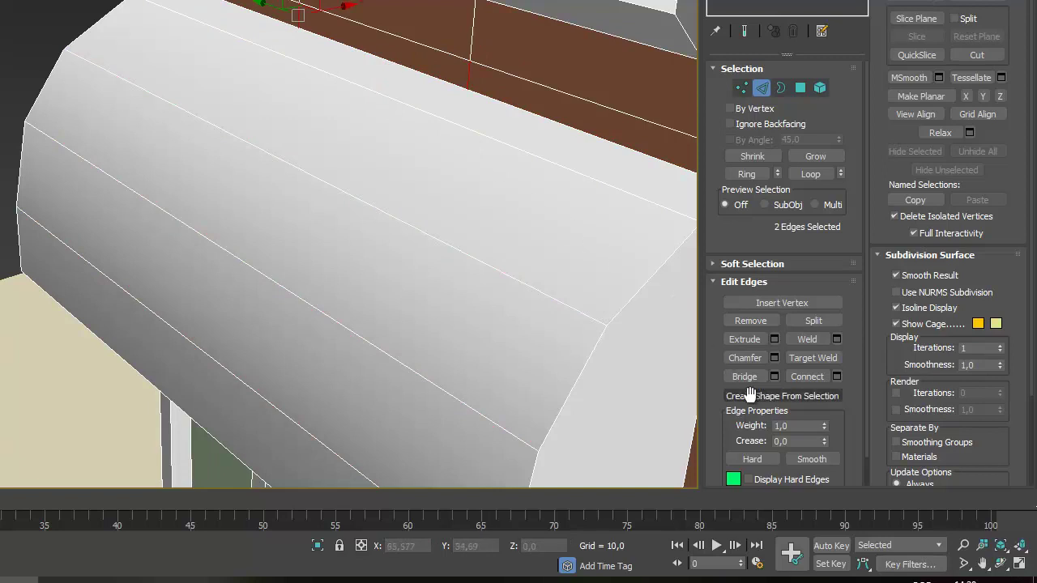
- Select the six lengthwise edges of the awning, from the wall edge down to the front lower edge
left_click(520, 108)
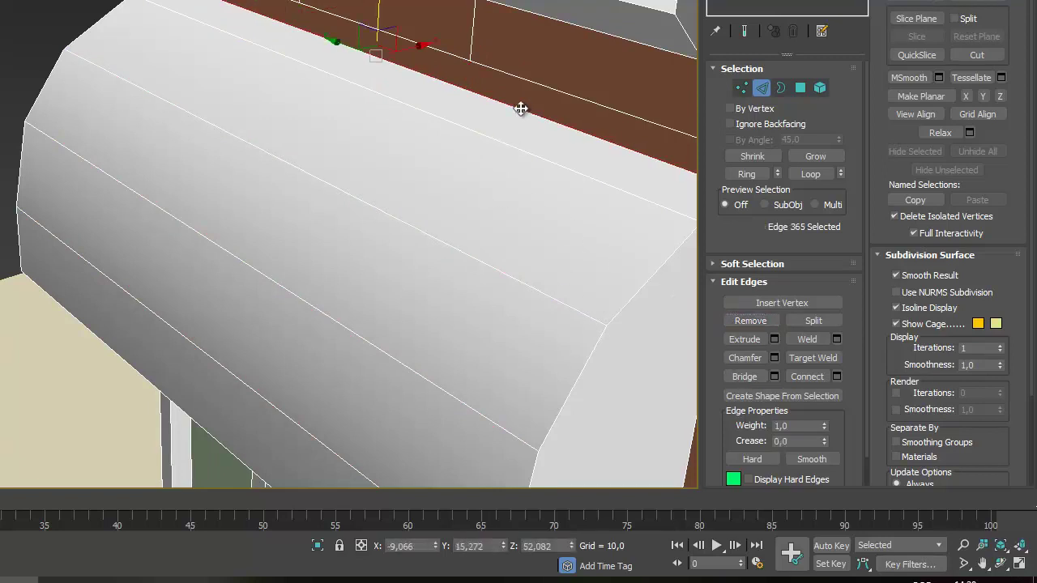
left_click(475, 130, "ctrl")
left_click(352, 195, "ctrl")
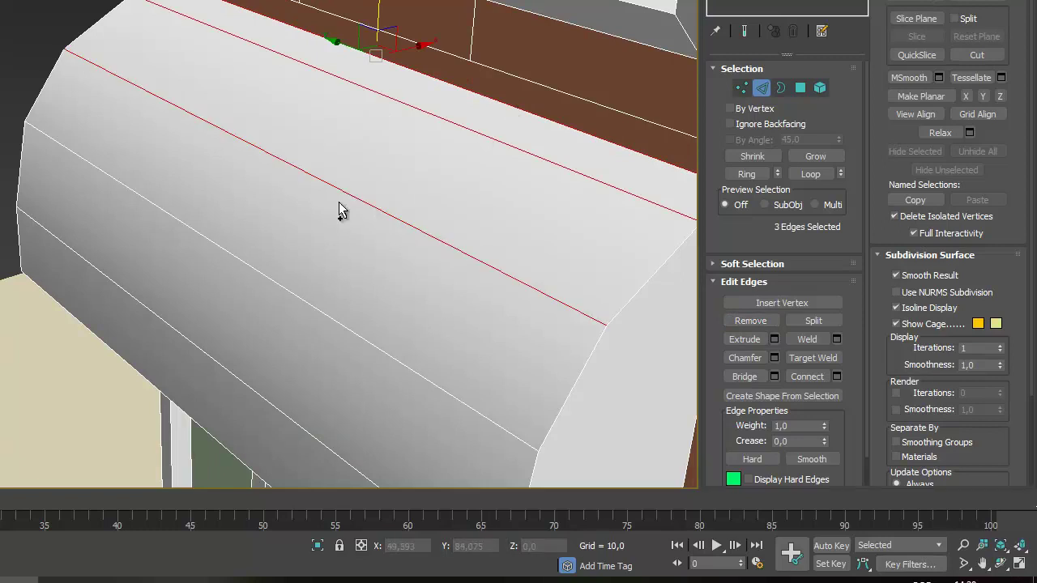
left_click(252, 269, "ctrl")
left_click(185, 344, "ctrl")
left_click(180, 333, "ctrl")
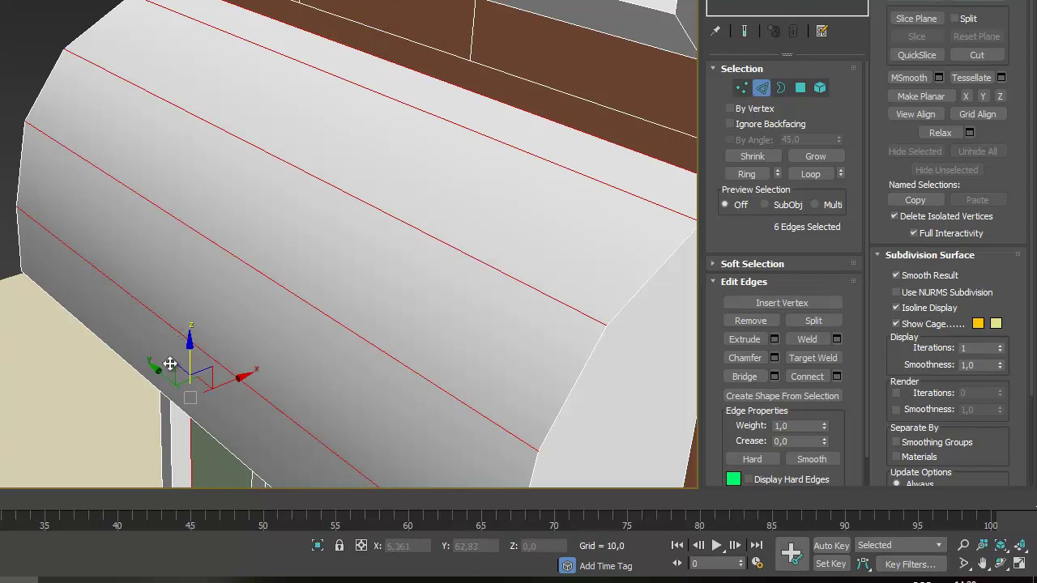
left_click(189, 433, "alt")
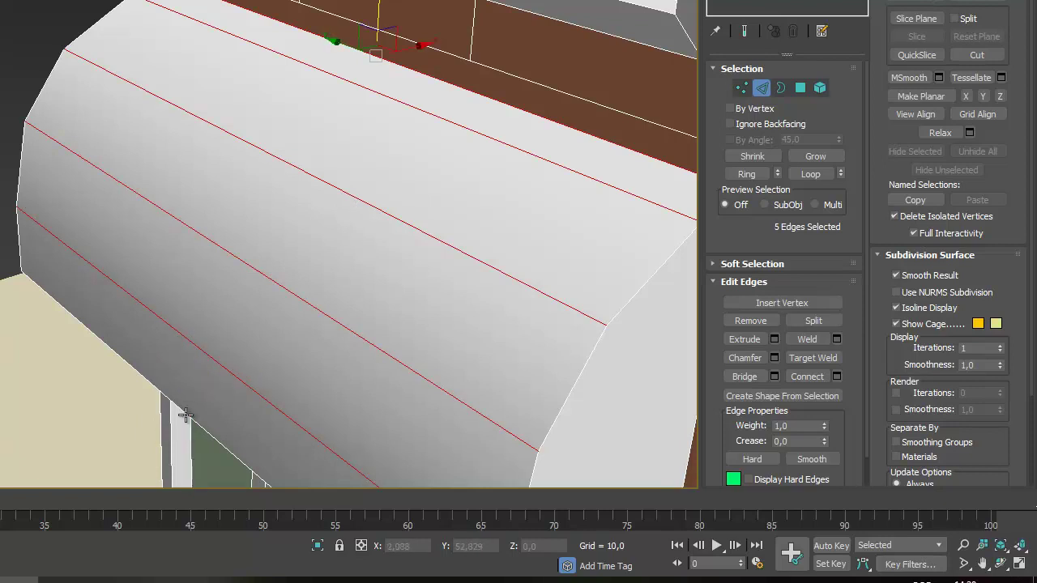
left_click(105, 349, "ctrl")
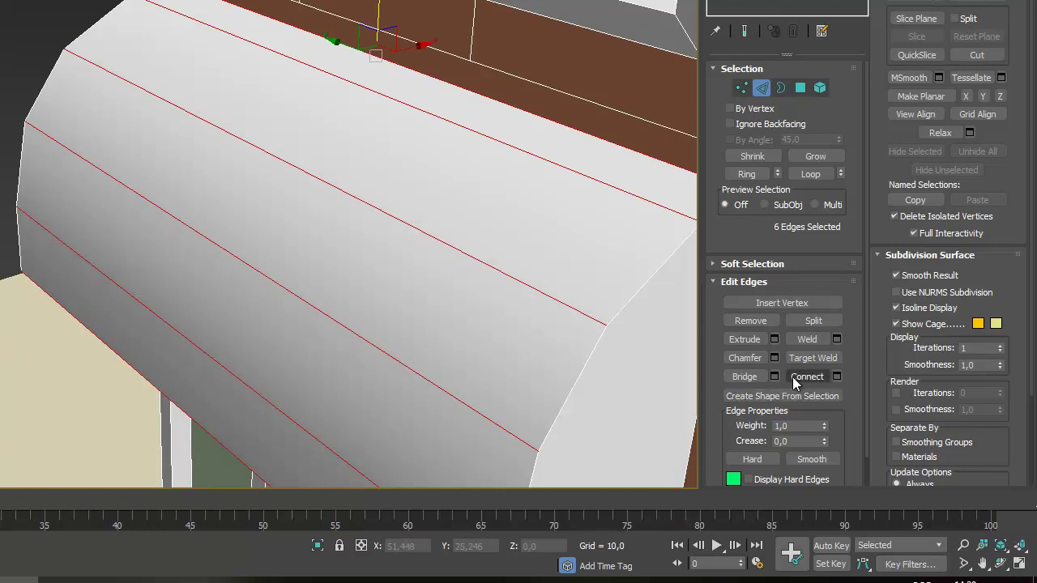
- Connect the selected awning edges with 6 segments and a pinch of 23, checking the stripes in the reference image
left_click(836, 376)
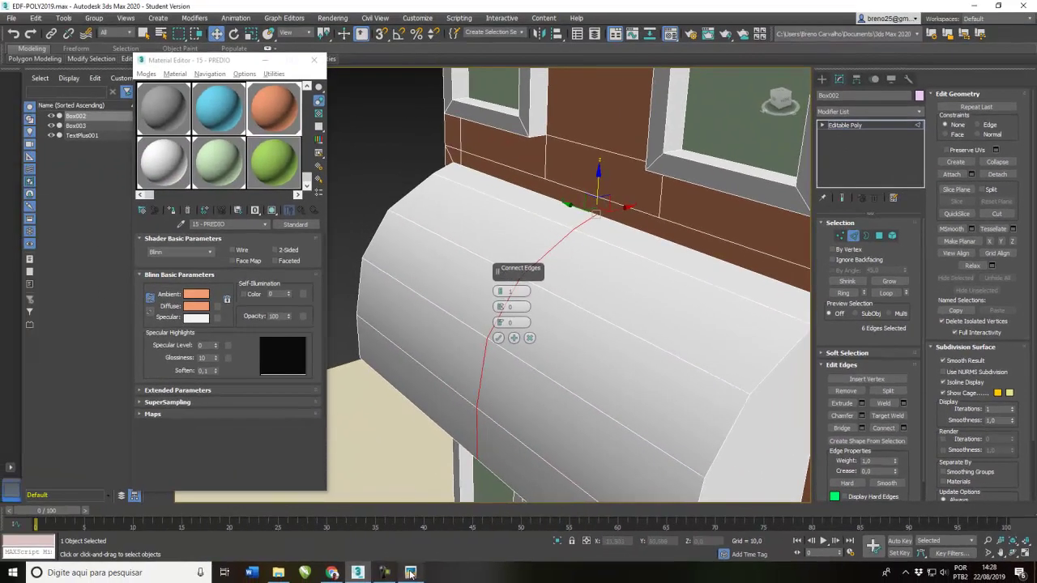
left_click(234, 580)
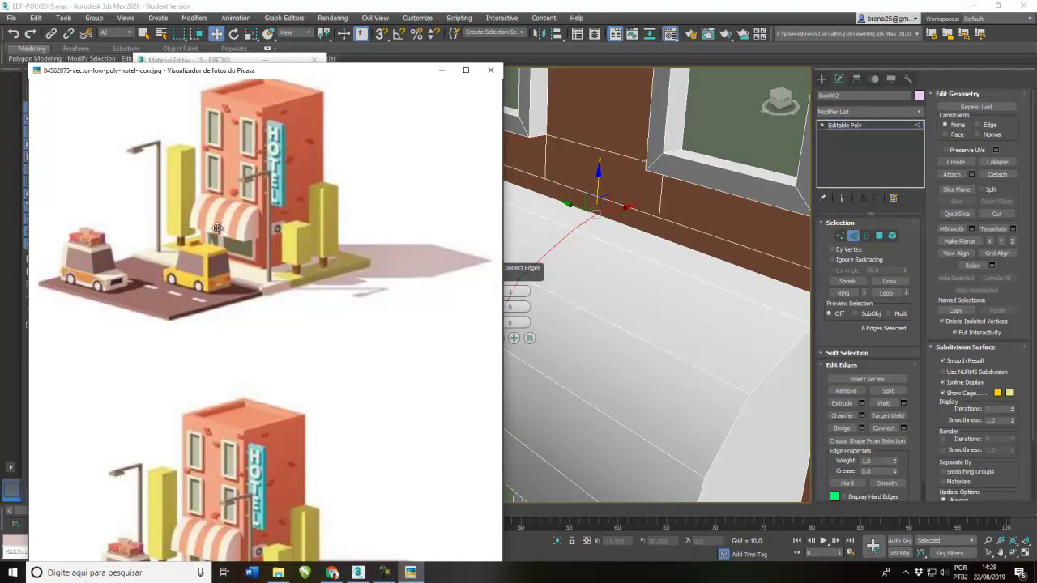
left_click(559, 56)
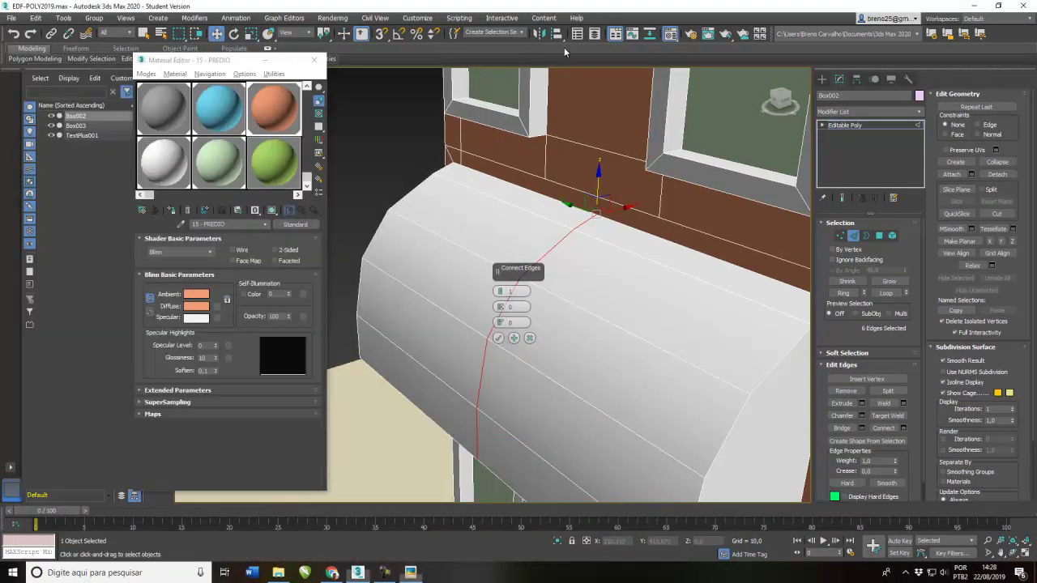
left_click(501, 289)
left_click(501, 289)
left_click(500, 289)
left_click(502, 290)
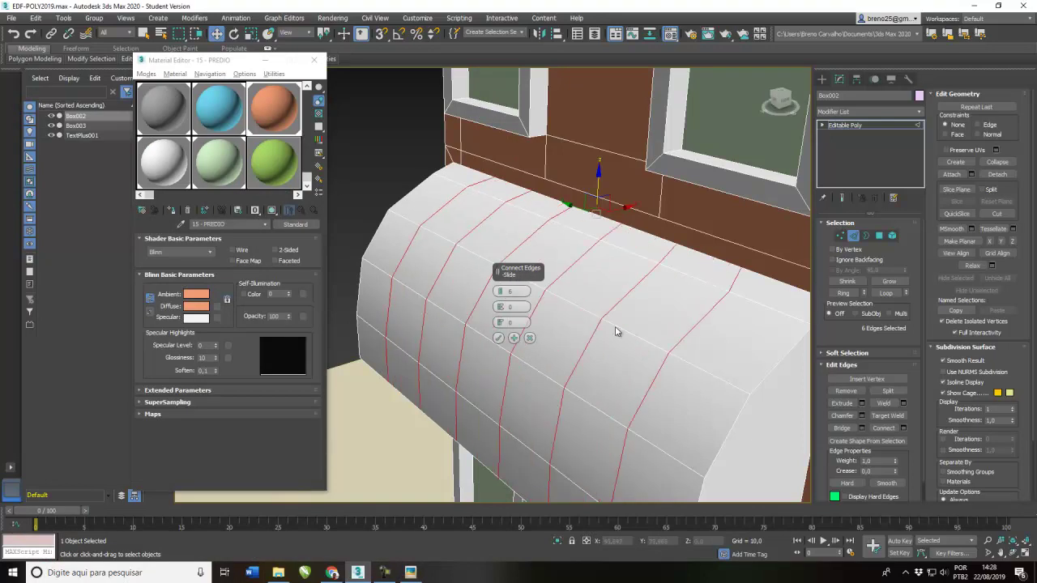
left_click_drag(498, 306, 504, 254)
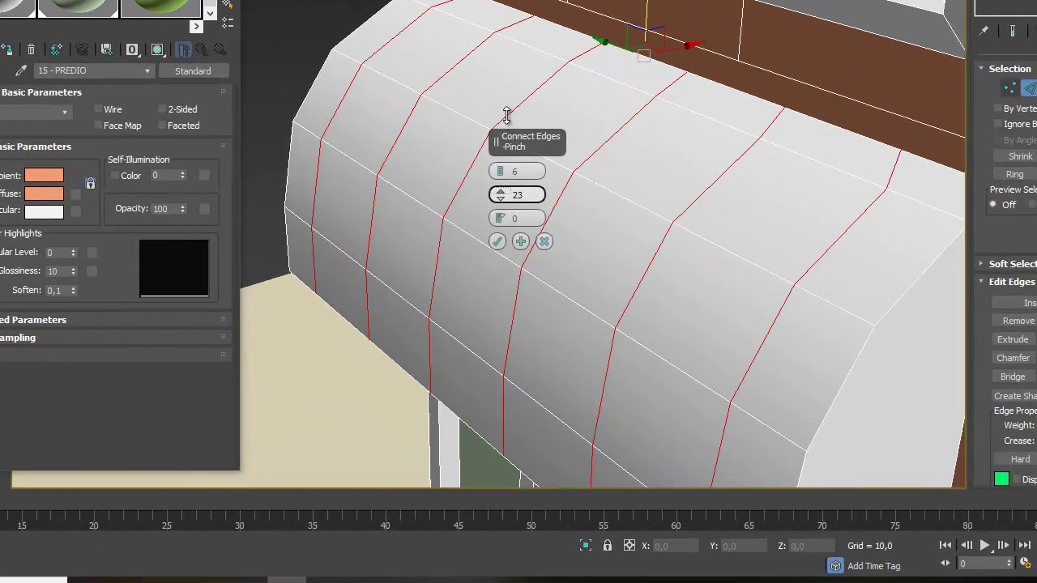
left_click(496, 241)
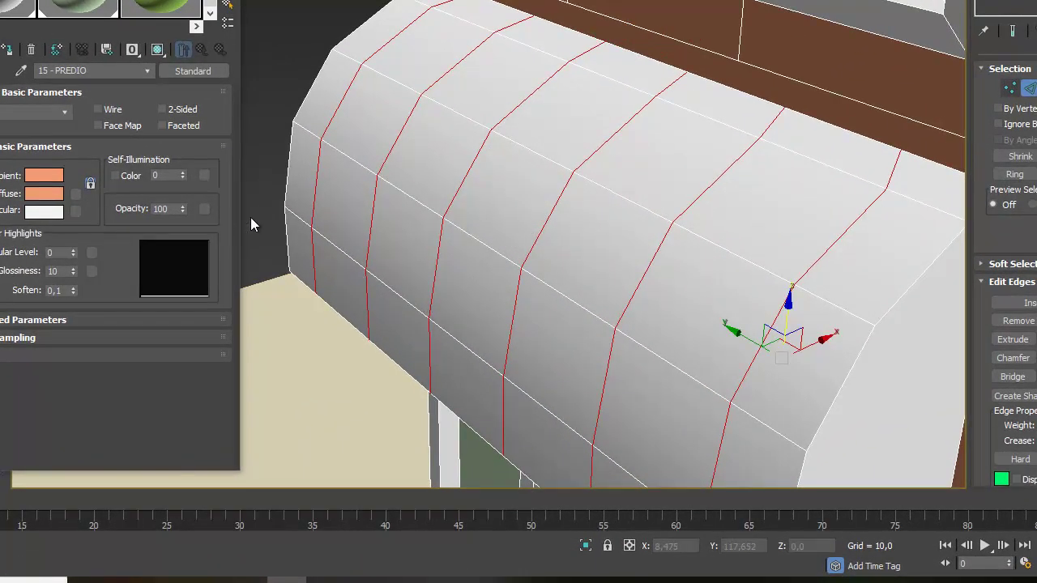
- Select the polygons of three alternating awning strips, from the wall edge down to the front lower edge
key("4")
key("ctrl+a")
left_click(829, 157)
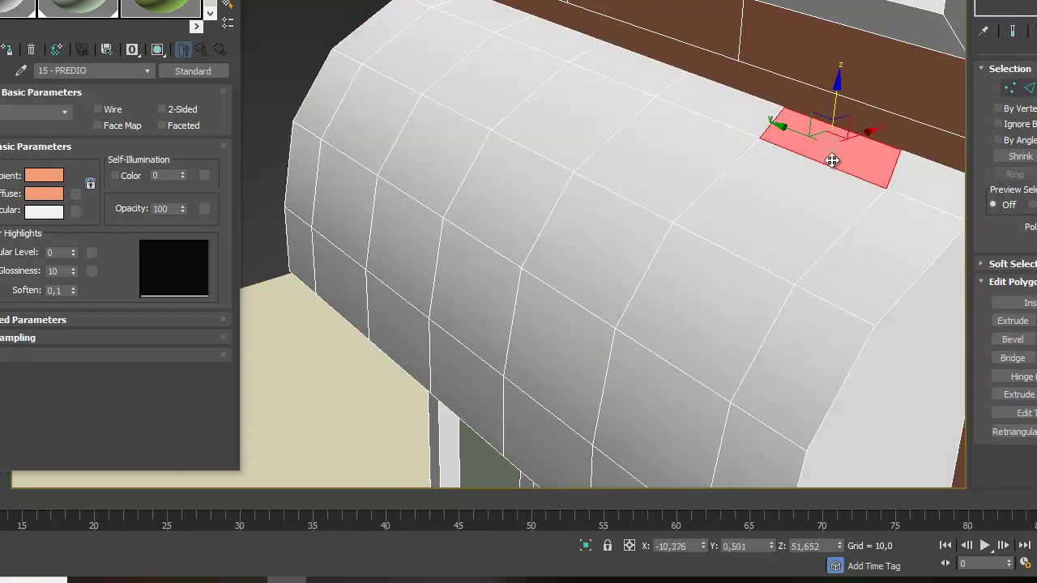
left_click(787, 210, "ctrl")
left_click(724, 283, "ctrl")
left_click(659, 394, "ctrl")
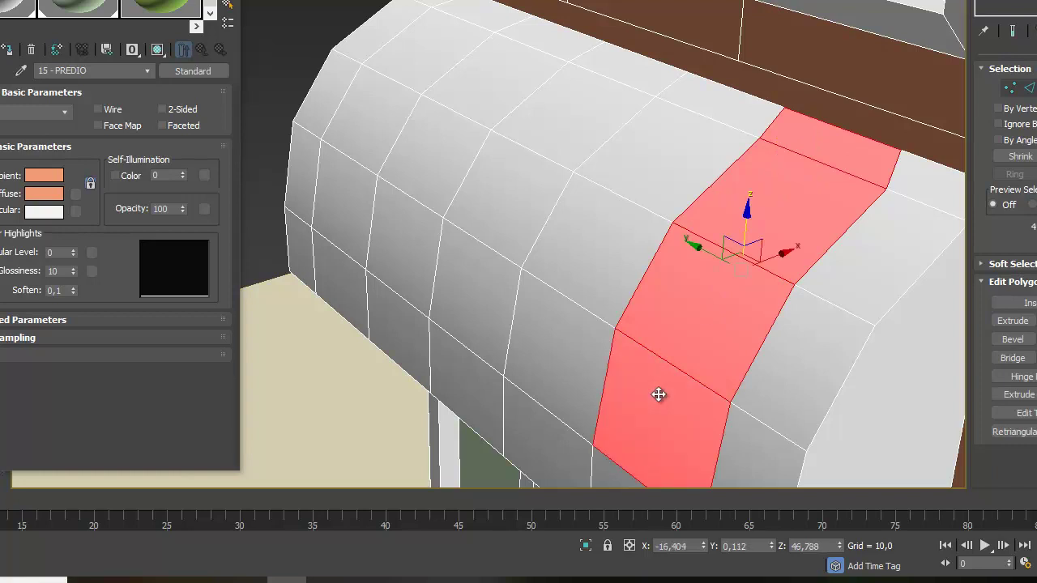
left_click(625, 71, "ctrl")
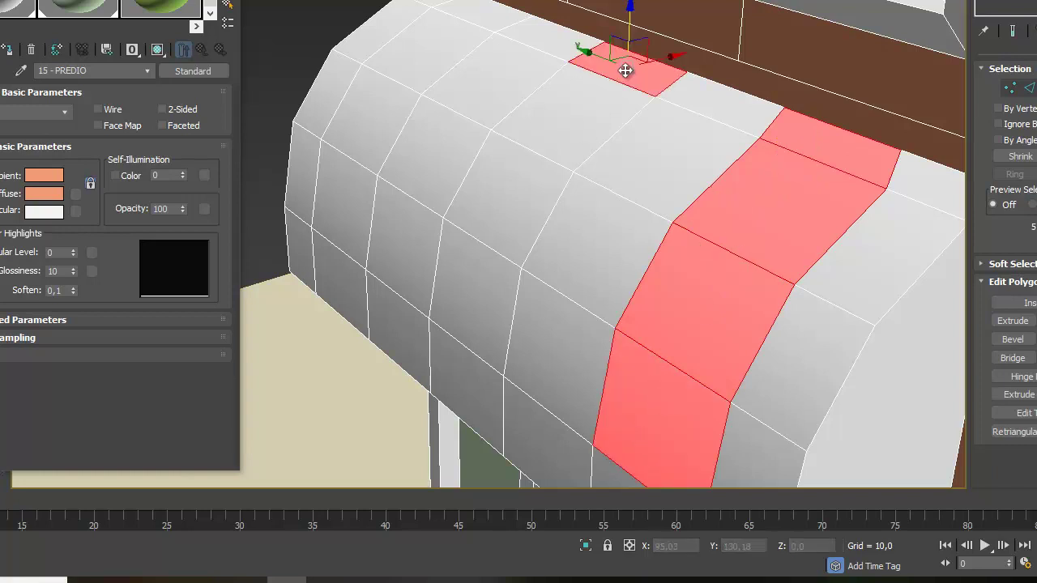
left_click(580, 112, "ctrl")
left_click(439, 34, "ctrl")
left_click(389, 117, "ctrl")
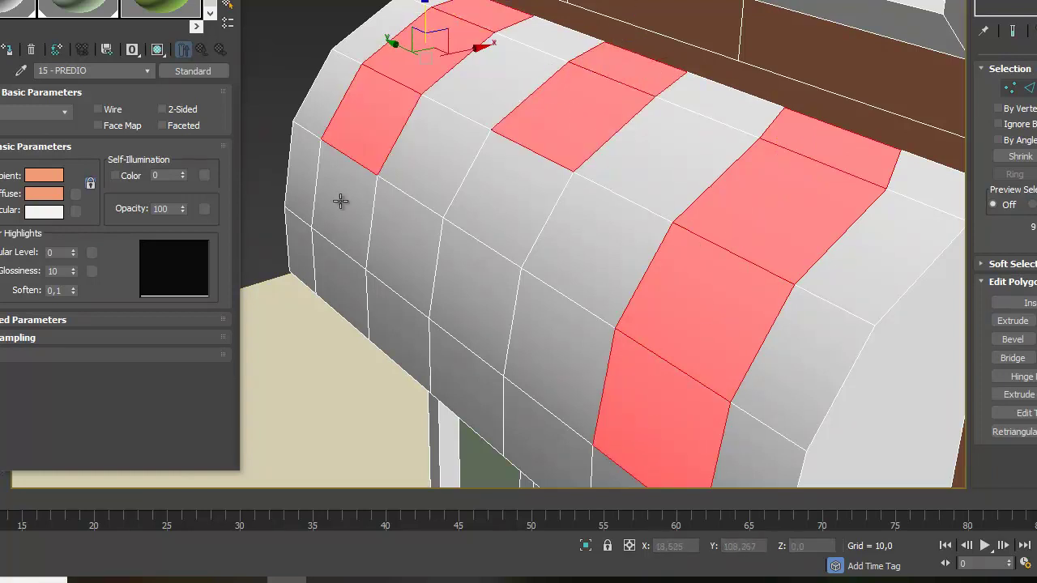
left_click(339, 218, "ctrl")
left_click(339, 284, "ctrl")
left_click(447, 370, "ctrl")
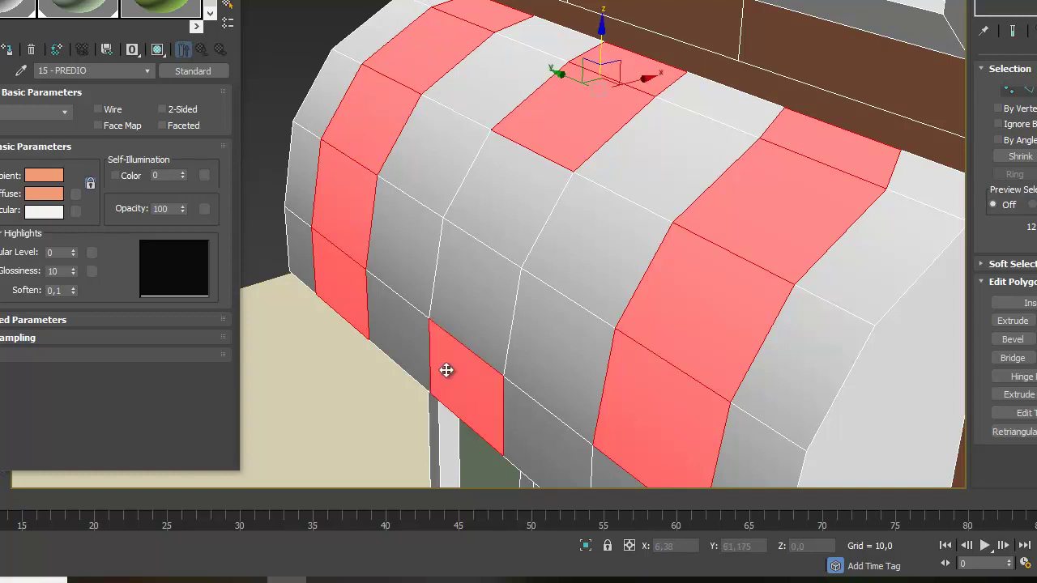
left_click(479, 319, "ctrl")
left_click(502, 224, "ctrl")
scroll(608, 454, "down", 3)
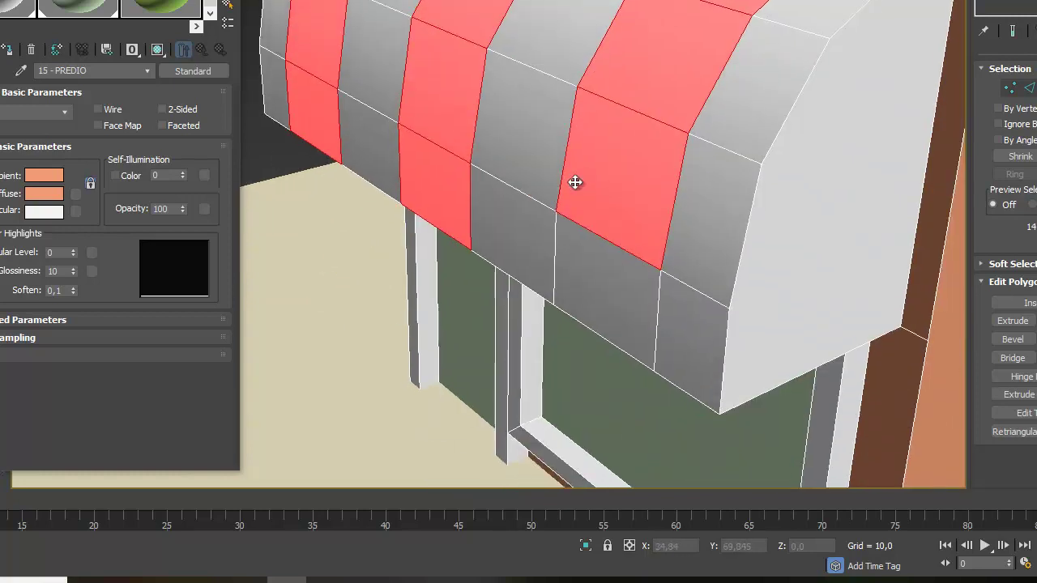
left_click(607, 288, "ctrl")
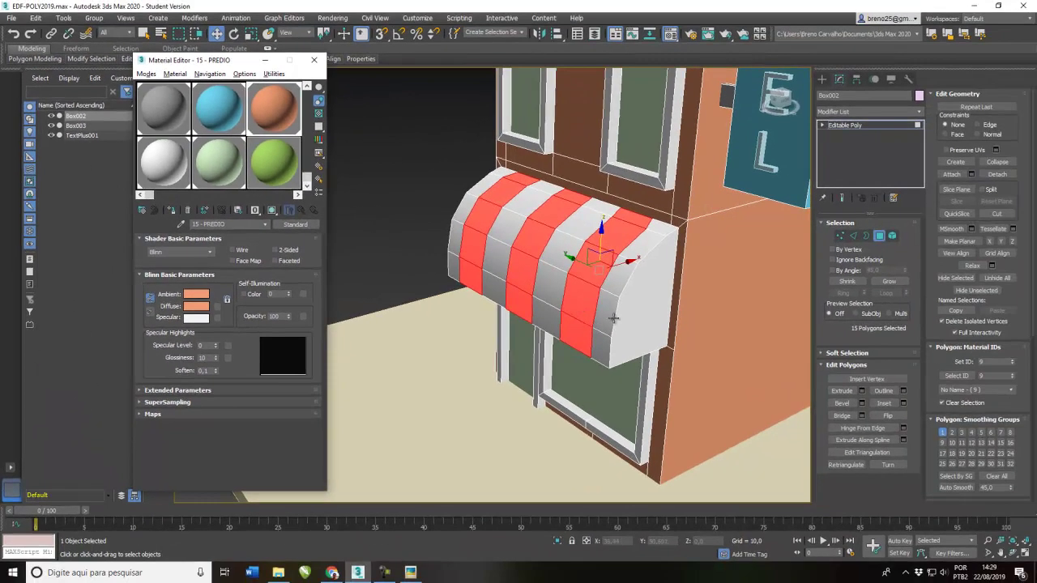
- Assign the PREDIO material to the selected awning strips and clear the polygon selection
middle_click_drag(767, 361, 752, 319, "alt")
middle_click_drag(583, 295, 602, 306, "alt")
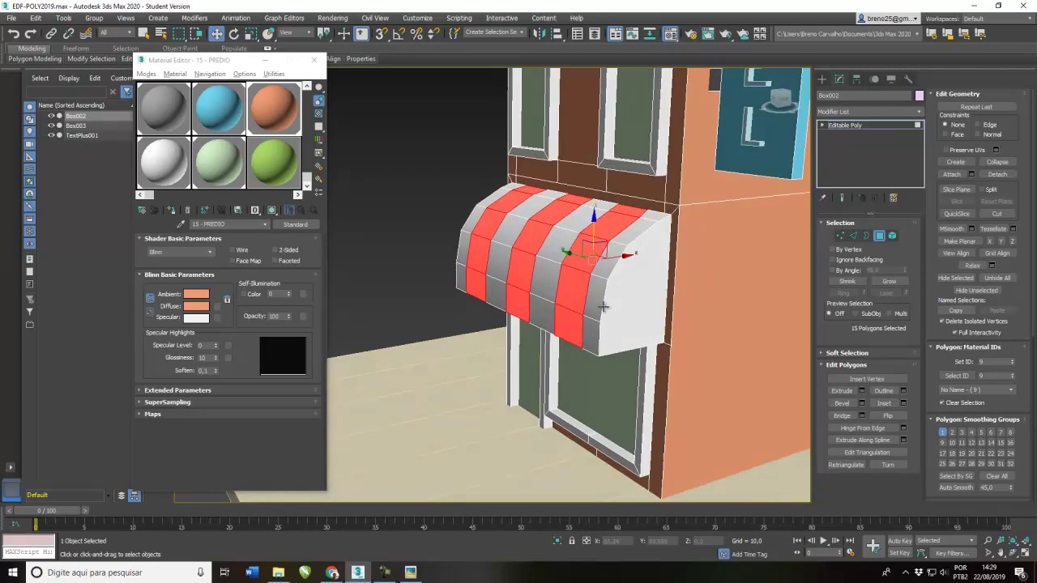
left_click(384, 242)
scroll(390, 245, "down", 4)
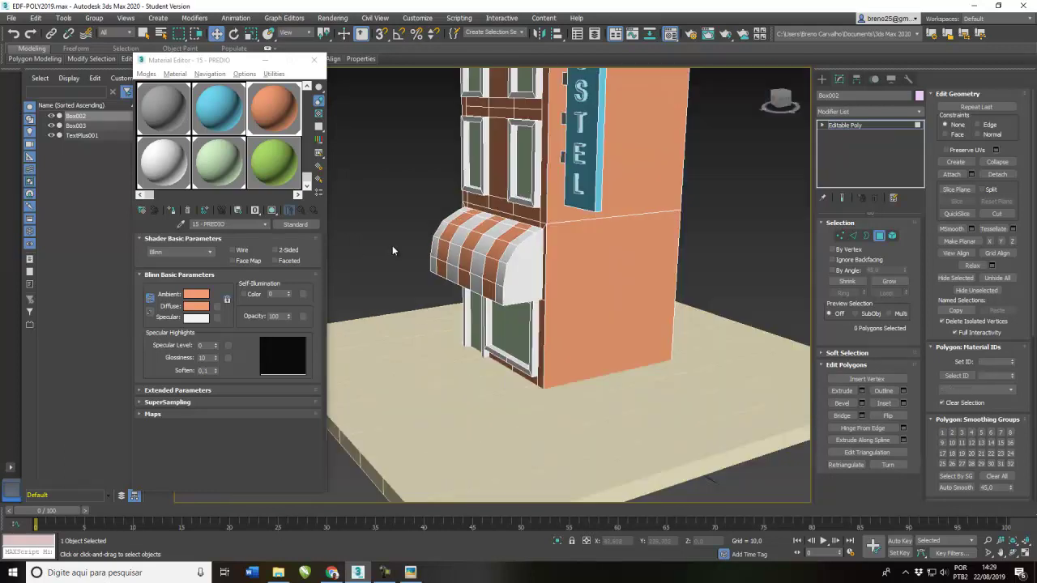
scroll(474, 249, "down", 2)
middle_click_drag(475, 249, 494, 322, "alt")
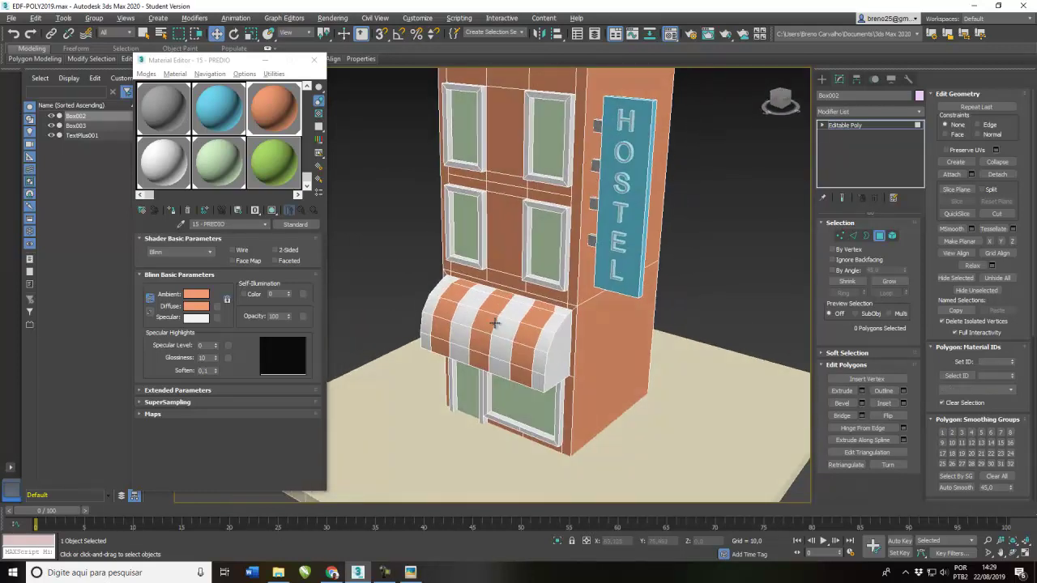
scroll(494, 322, "down", 1)
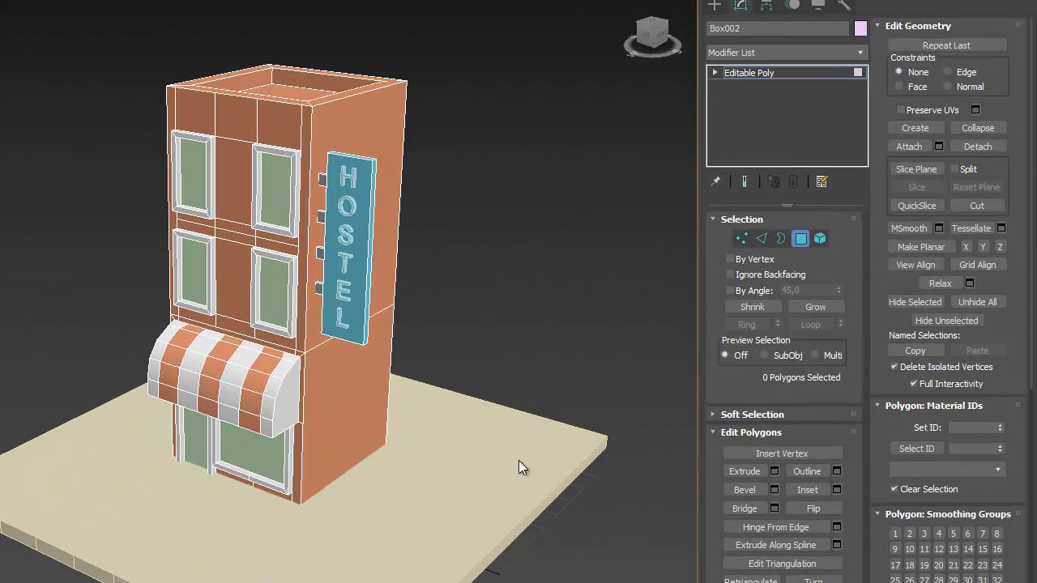
- Set the ground box's length segments to 4 and width segments to 3, checking the ground layout in the reference image
left_click(774, 72)
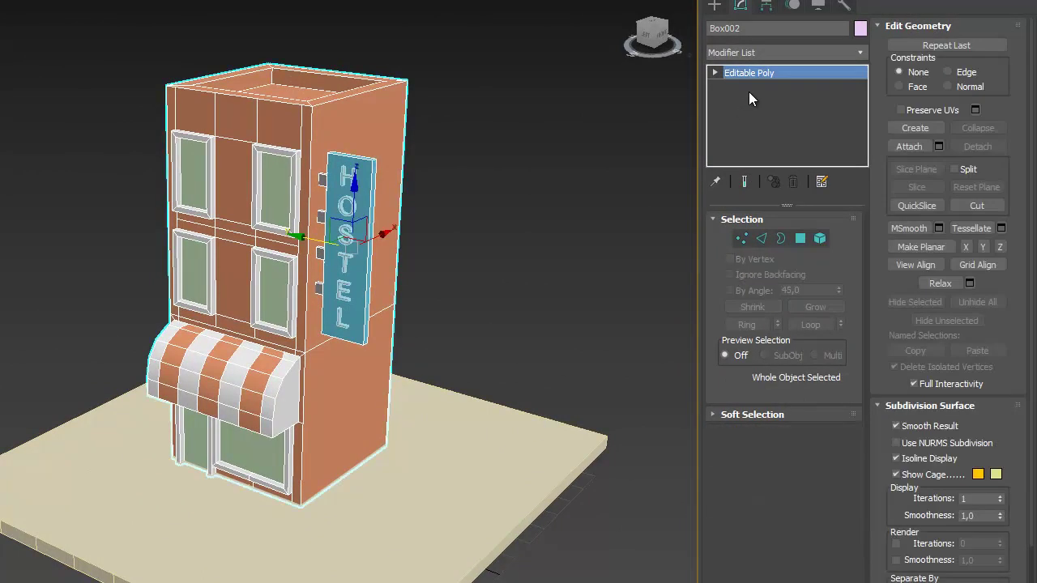
left_click(512, 482)
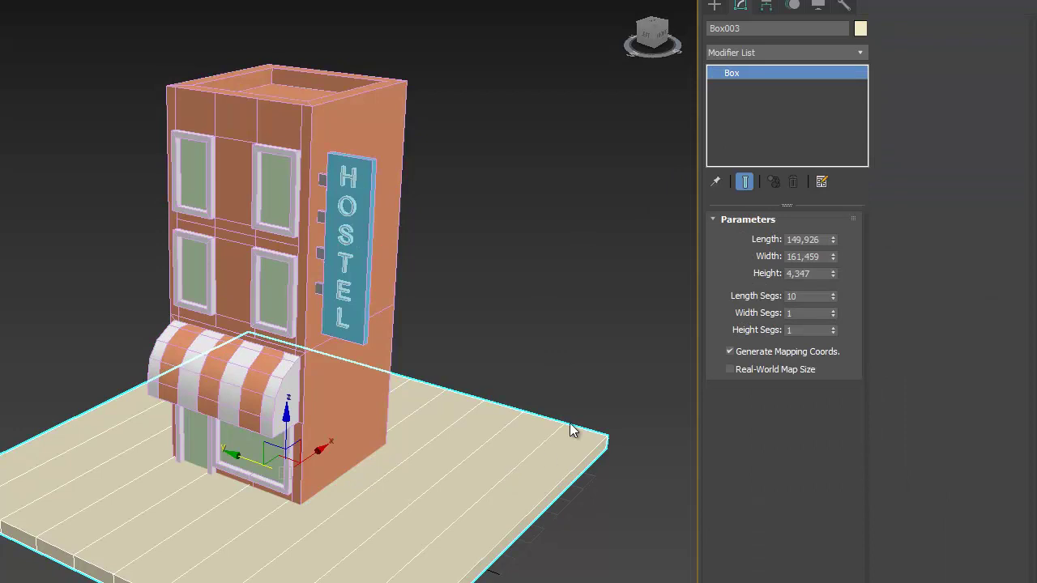
left_click(833, 294)
left_click(833, 294)
left_click(834, 294)
left_click(833, 294)
left_click_drag(818, 295, 762, 298)
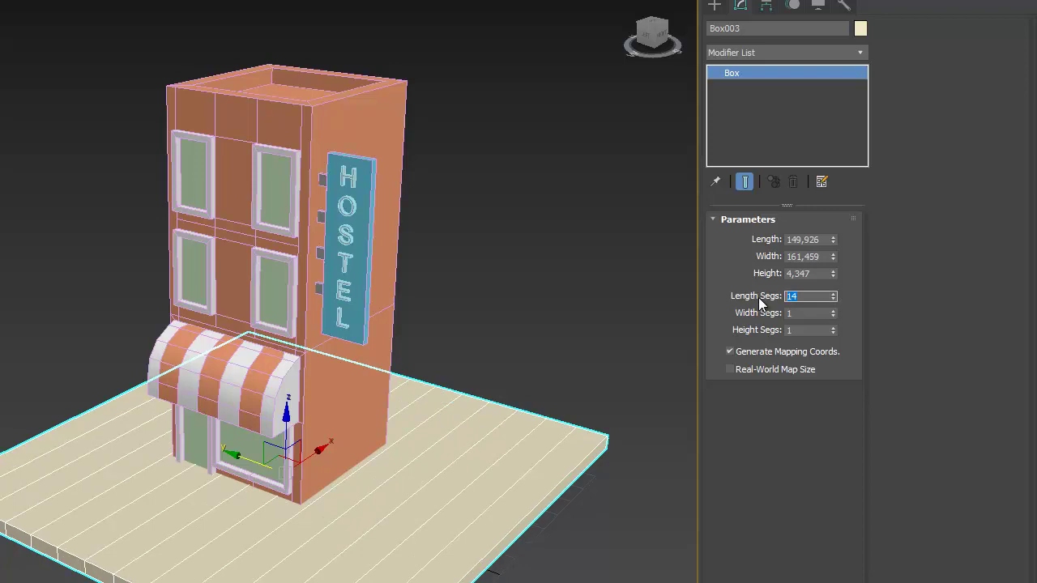
type("4")
key("Return")
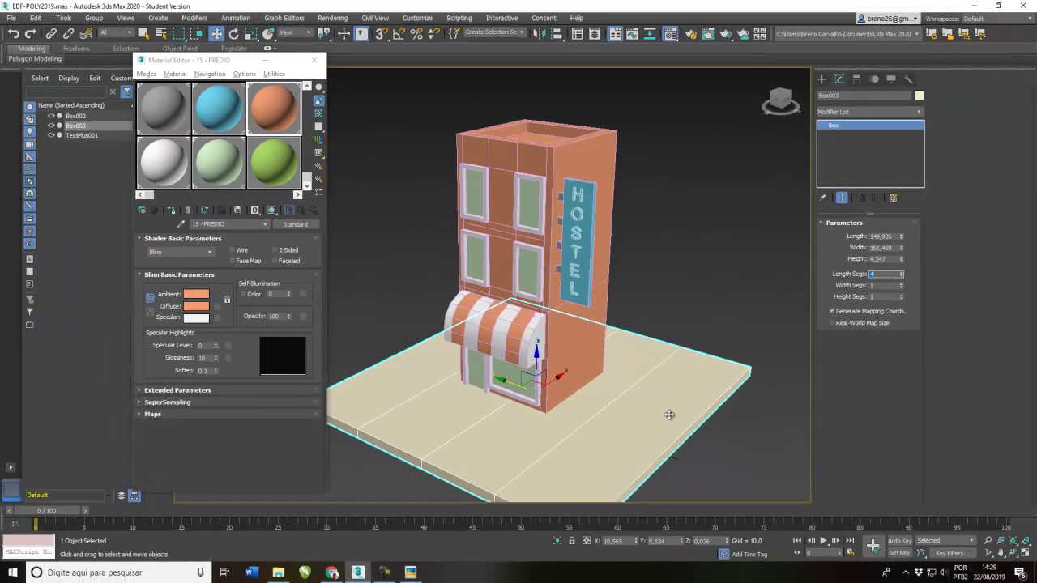
left_click(410, 573)
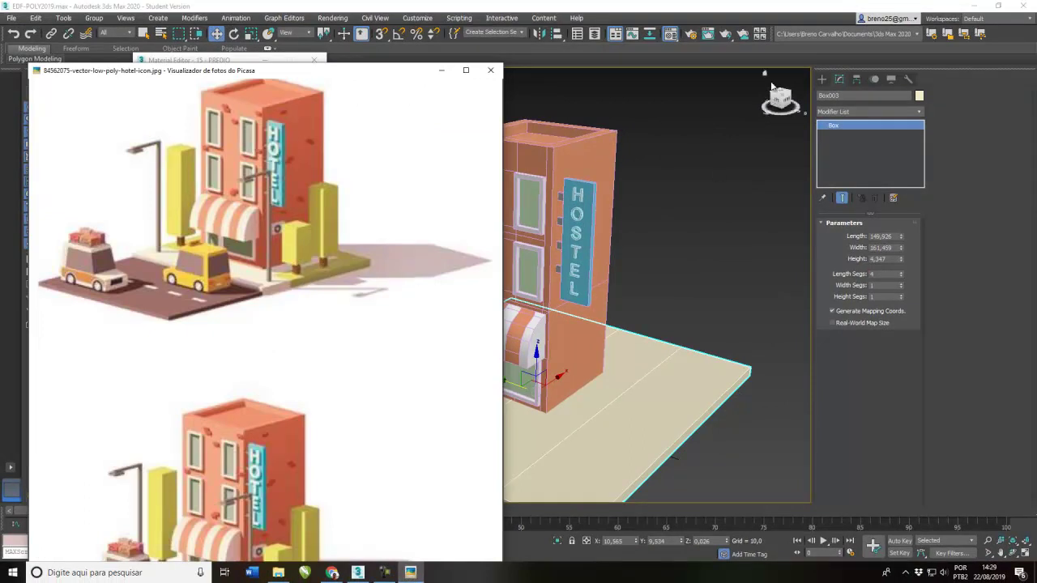
left_click(761, 9)
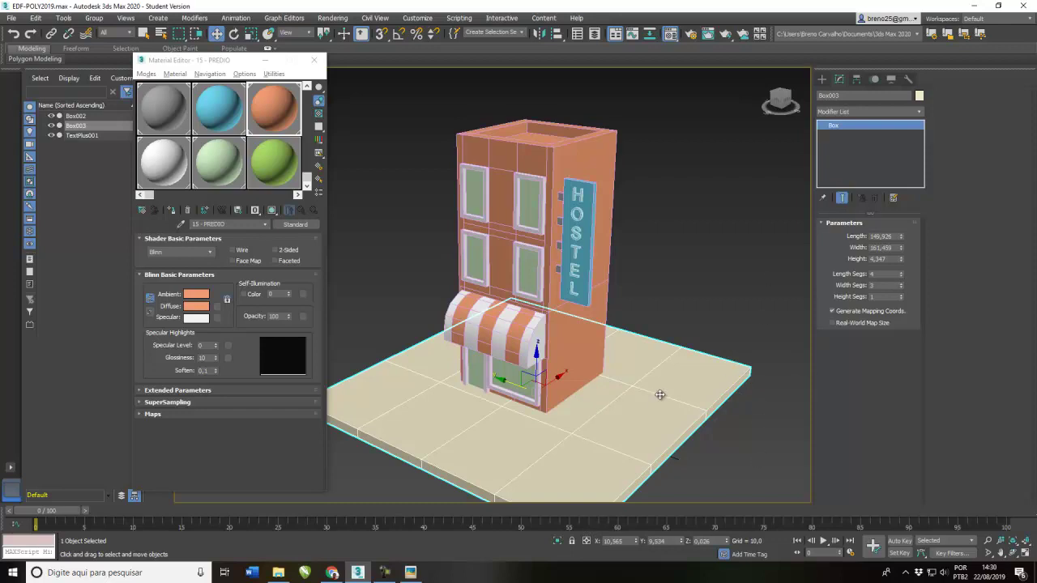
- Convert the ground box to an Editable Poly and enter edge editing
right_click(644, 416)
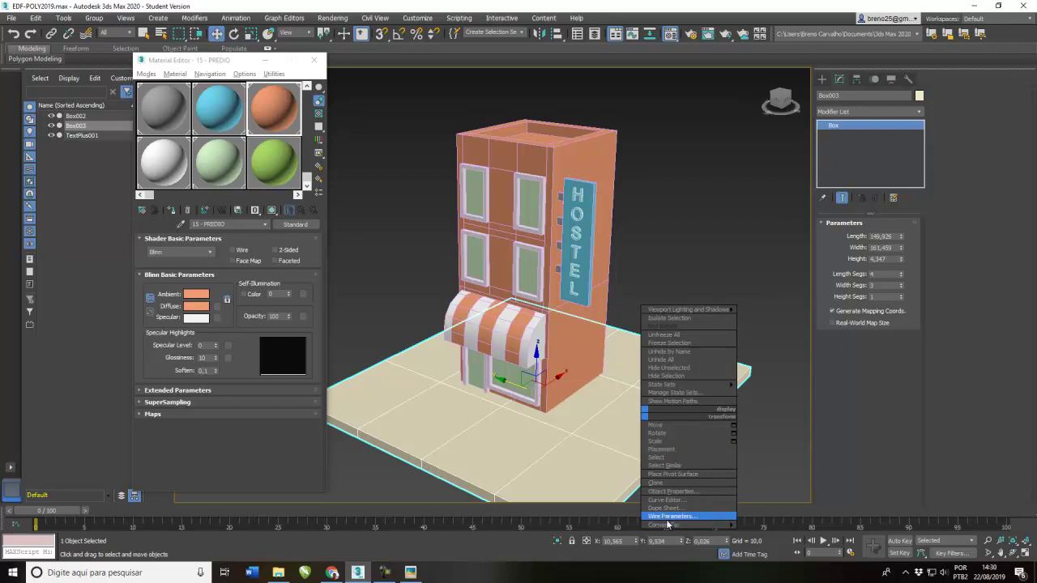
mouse_move(730, 525)
left_click(761, 533)
left_click(853, 235)
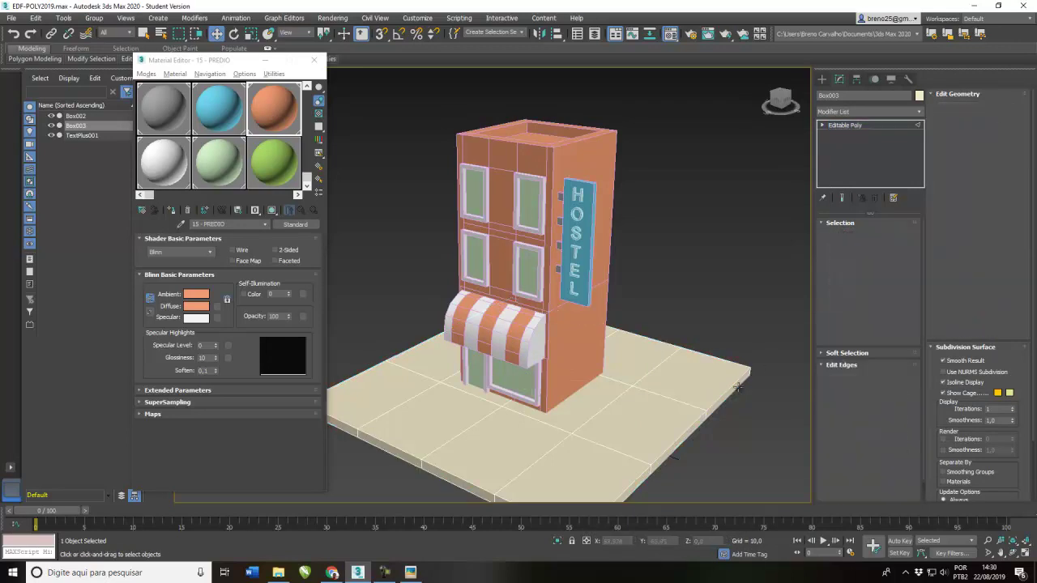
- Select the ground's crosswise edge loop nearest the back and move it along X towards the rear edge
left_click(707, 418)
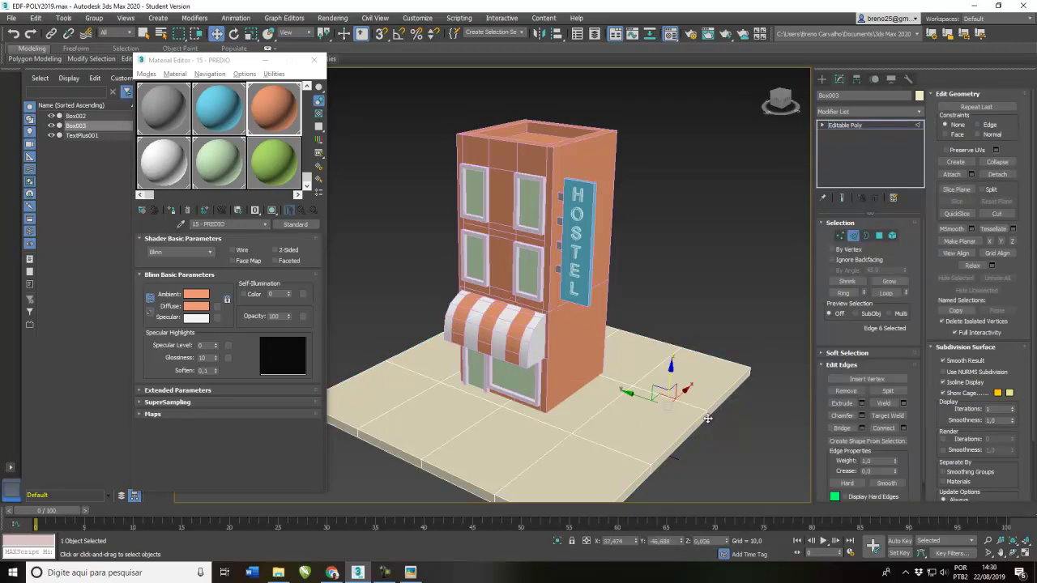
left_click(694, 407)
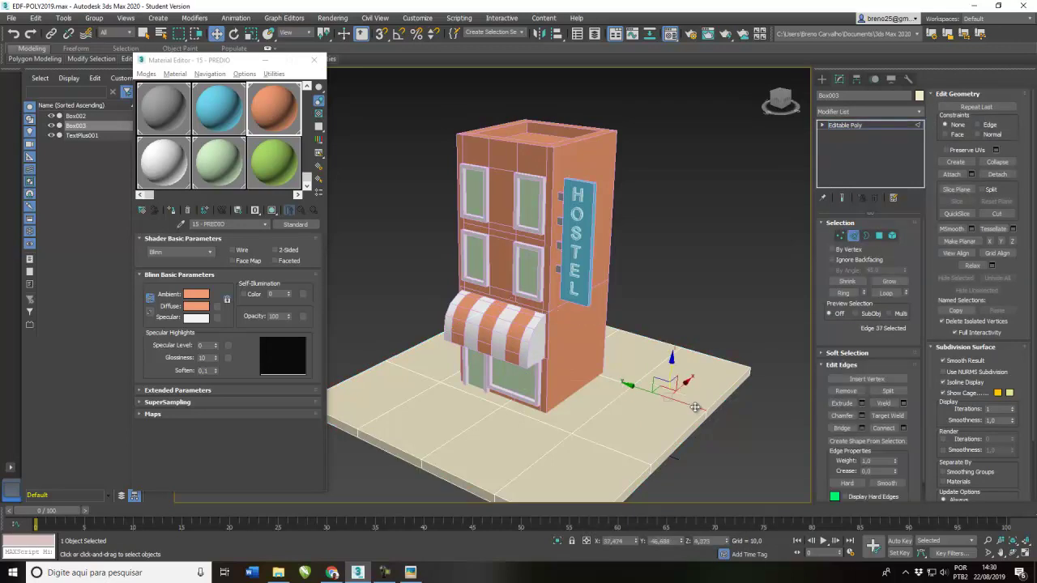
left_click(885, 293)
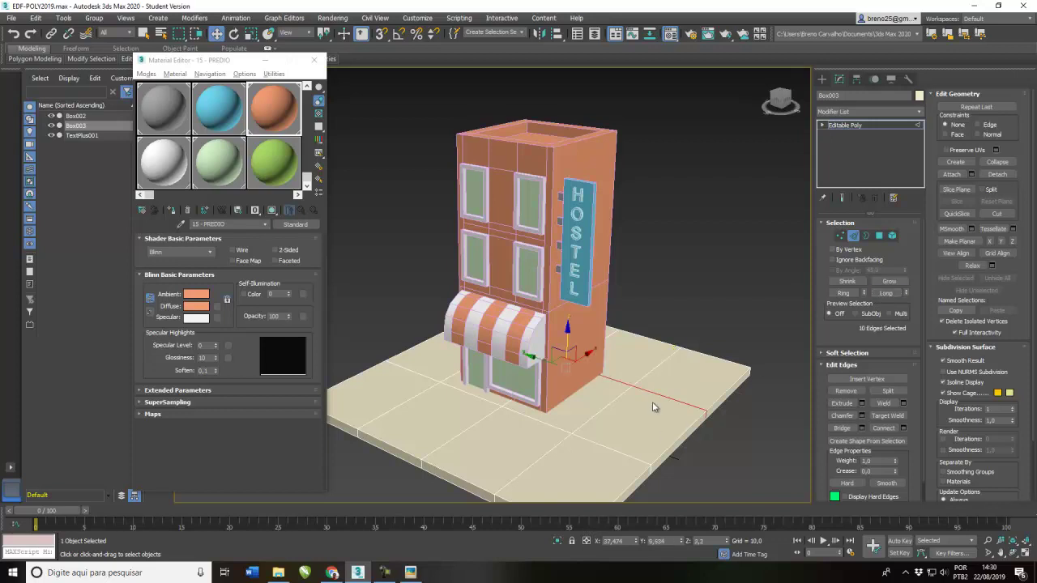
left_click_drag(582, 356, 605, 341)
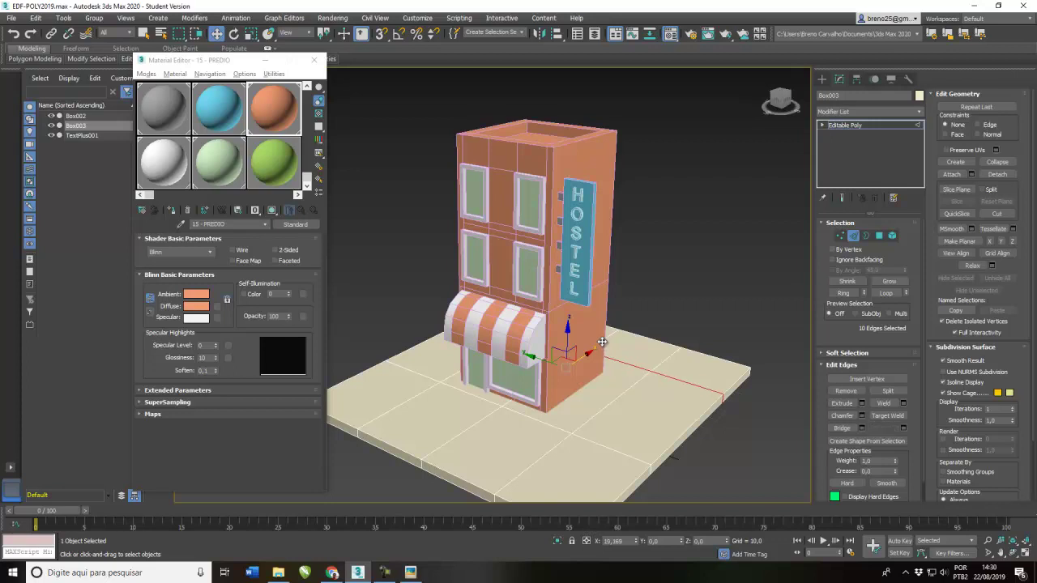
middle_click_drag(599, 422, 616, 400, "alt")
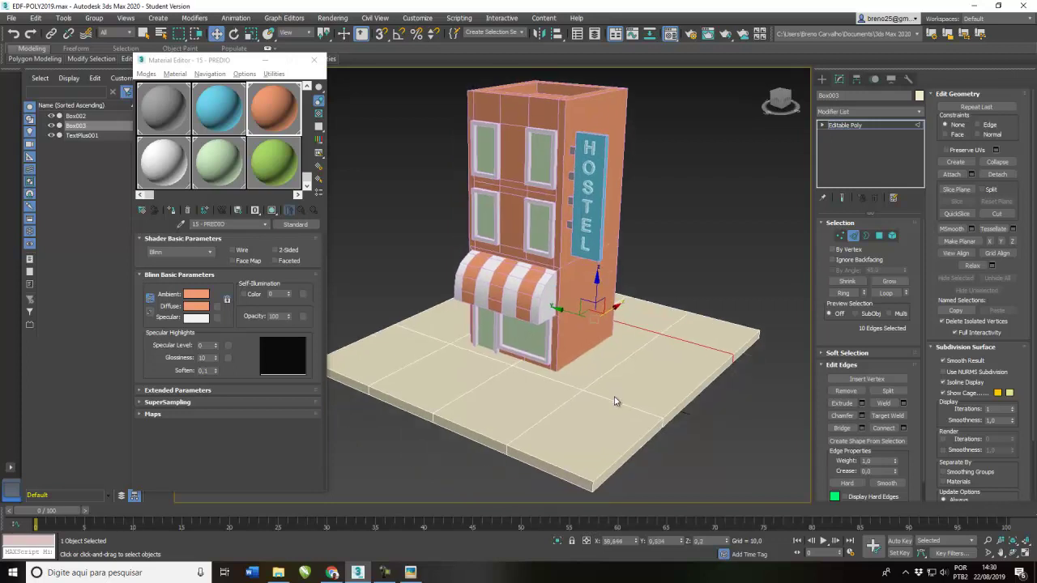
- Check the reference image, leave edge editing and assign the BORDA-JANELA material to the whole ground
left_click(411, 572)
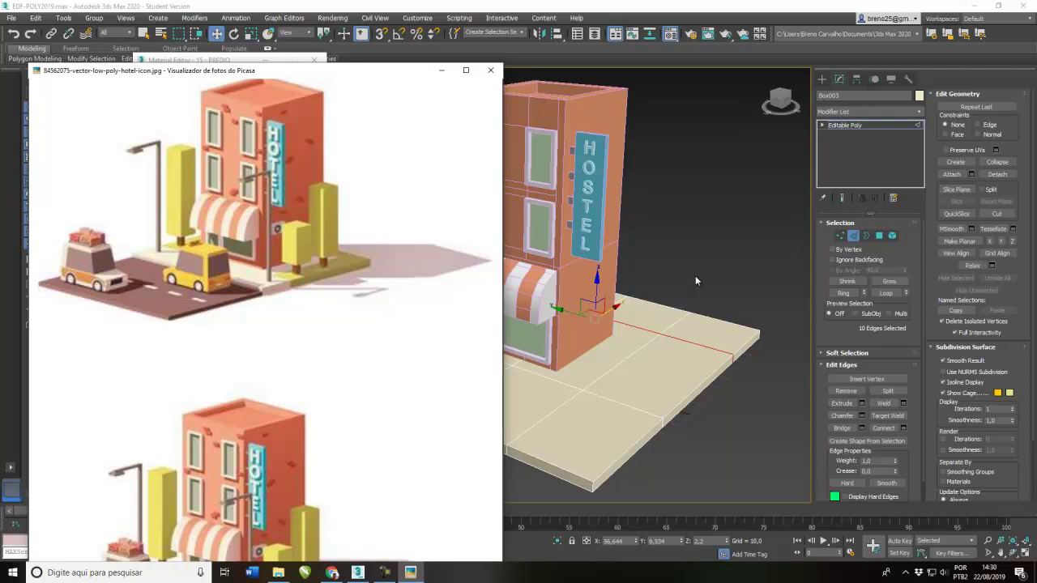
left_click(872, 122)
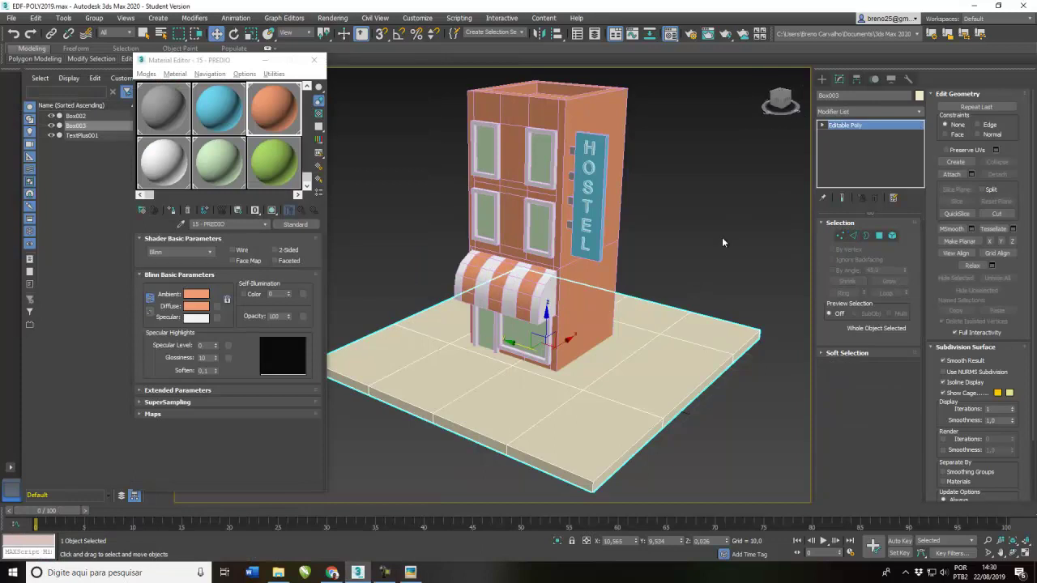
left_click(721, 236)
left_click(676, 337)
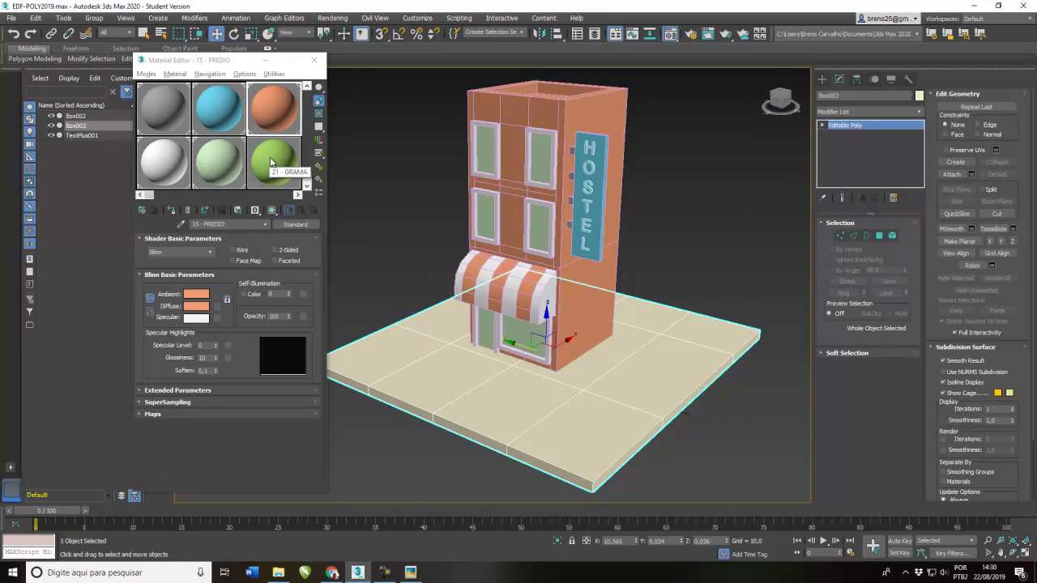
left_click(157, 167)
left_click(172, 211)
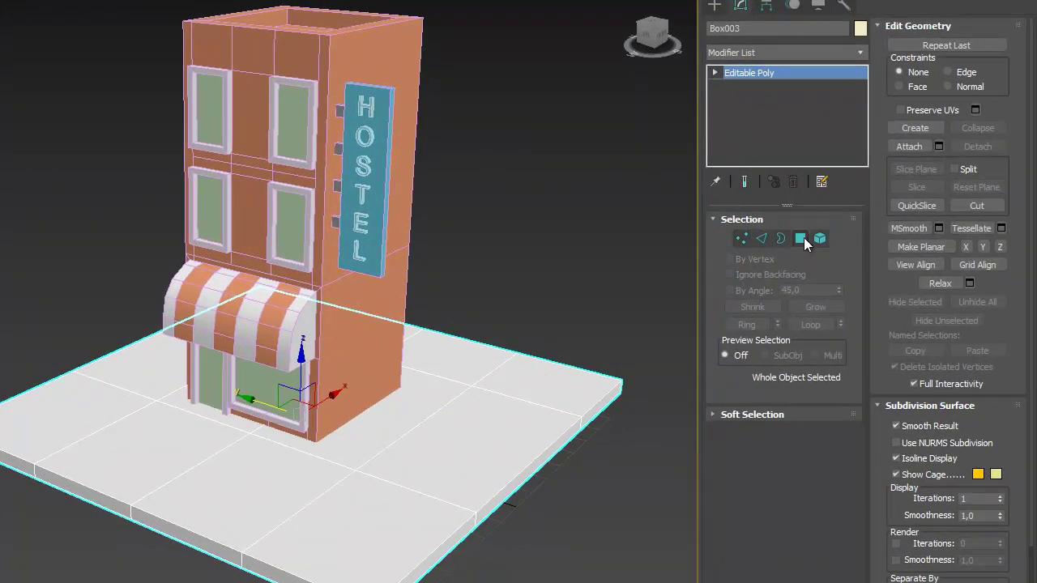
- Select the ground's polygons along both sides of the building and across the rear, leaving out the front and the area around the building
left_click(800, 238)
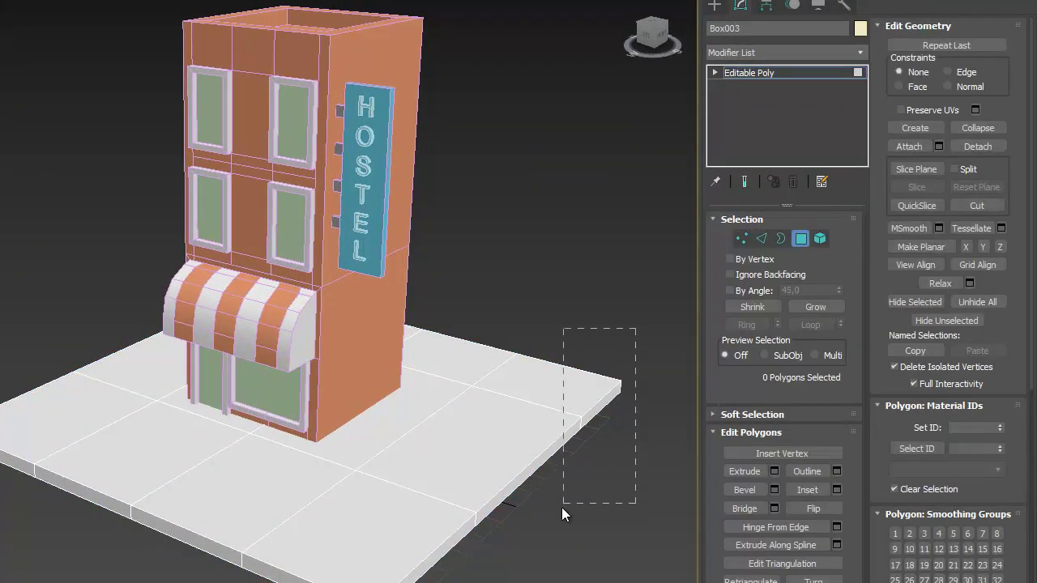
left_click_drag(533, 514, 535, 515)
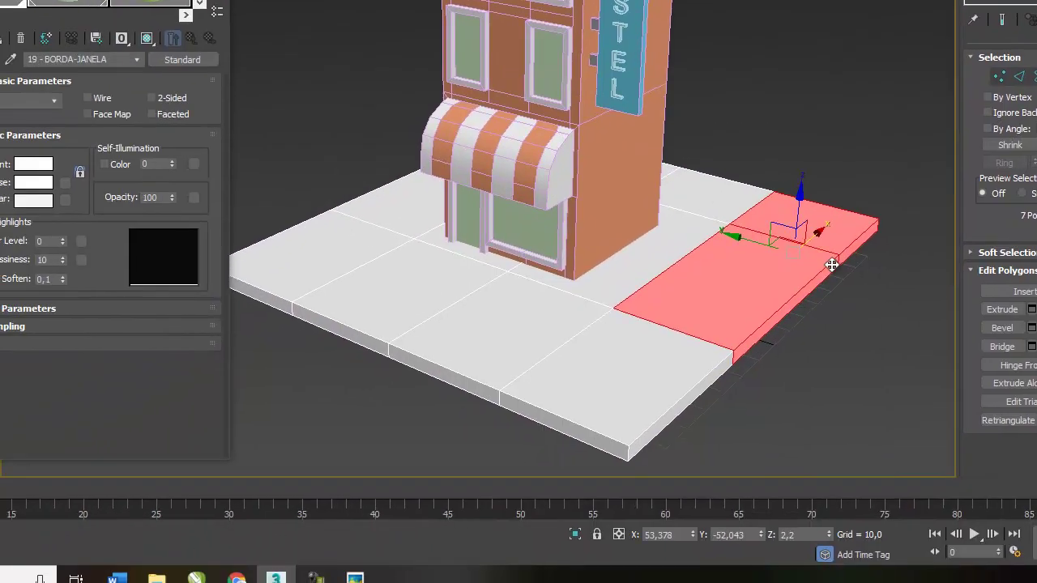
middle_click_drag(830, 265, 613, 423, "alt")
left_click_drag(597, 397, 733, 243, "ctrl")
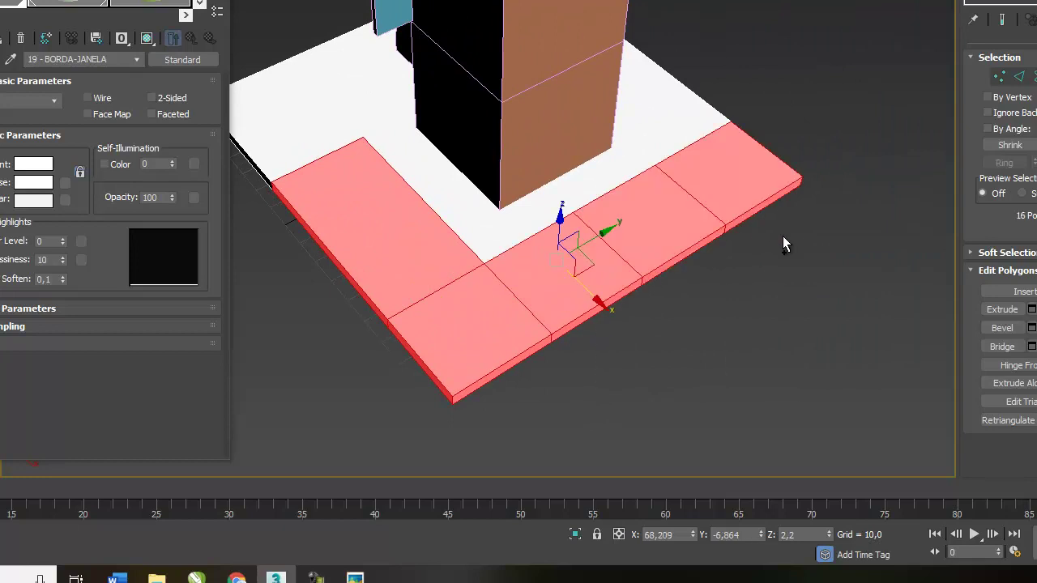
middle_click_drag(794, 230, 631, 241, "alt")
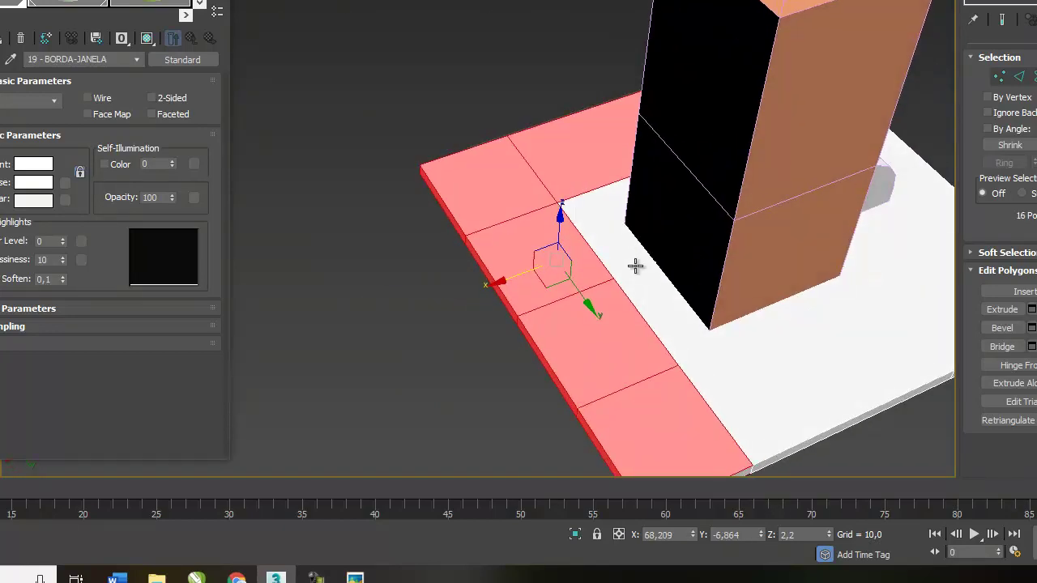
left_click_drag(842, 466, 814, 426, "ctrl")
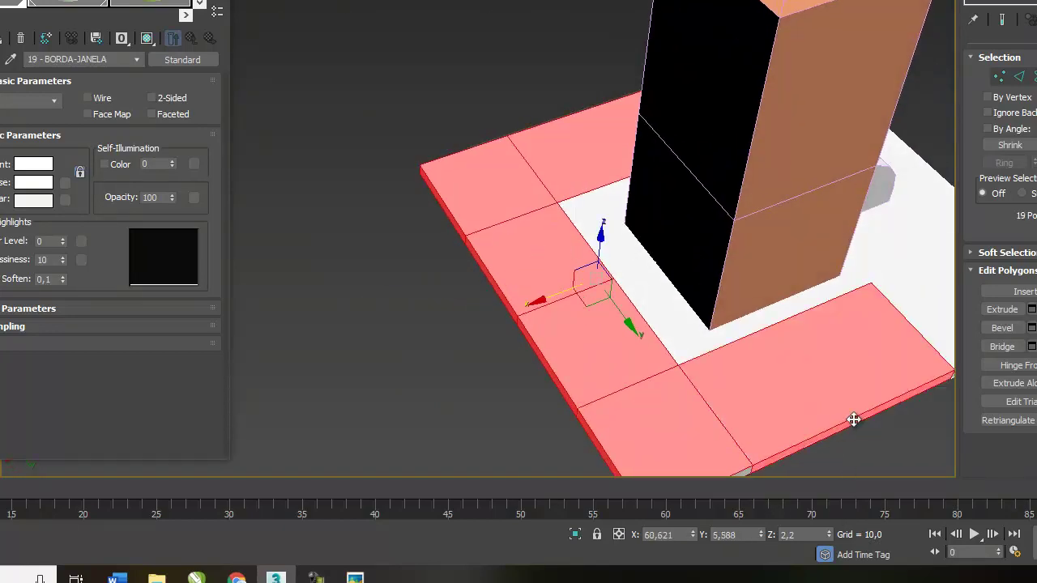
middle_click_drag(851, 421, 754, 375, "alt")
left_click(388, 353, "ctrl")
middle_click_drag(699, 477, 714, 265)
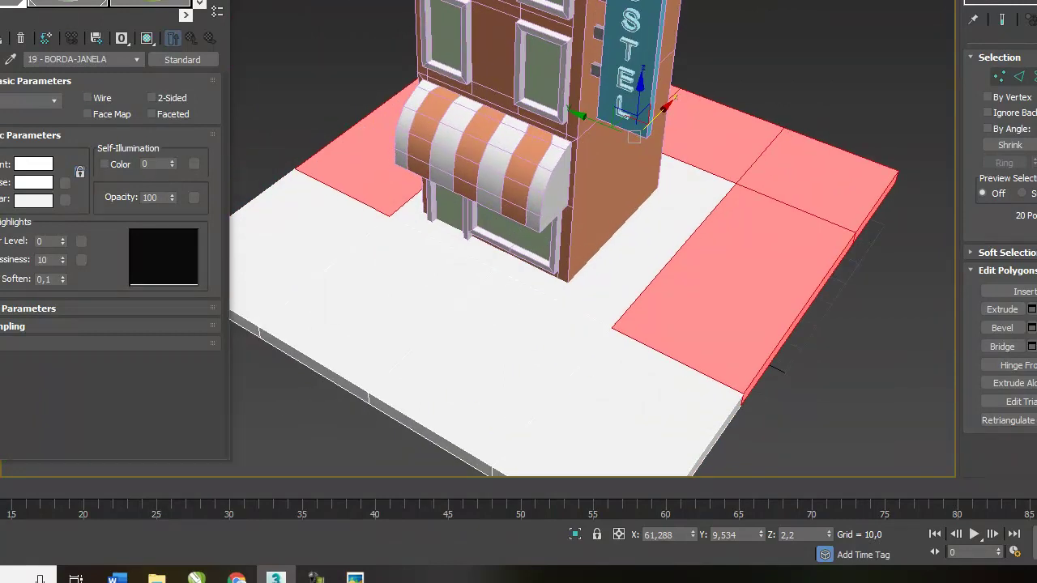
- Assign the GRAMA material to the selected ground polygons, compare with the reference image and leave polygon editing
left_click(162, 4)
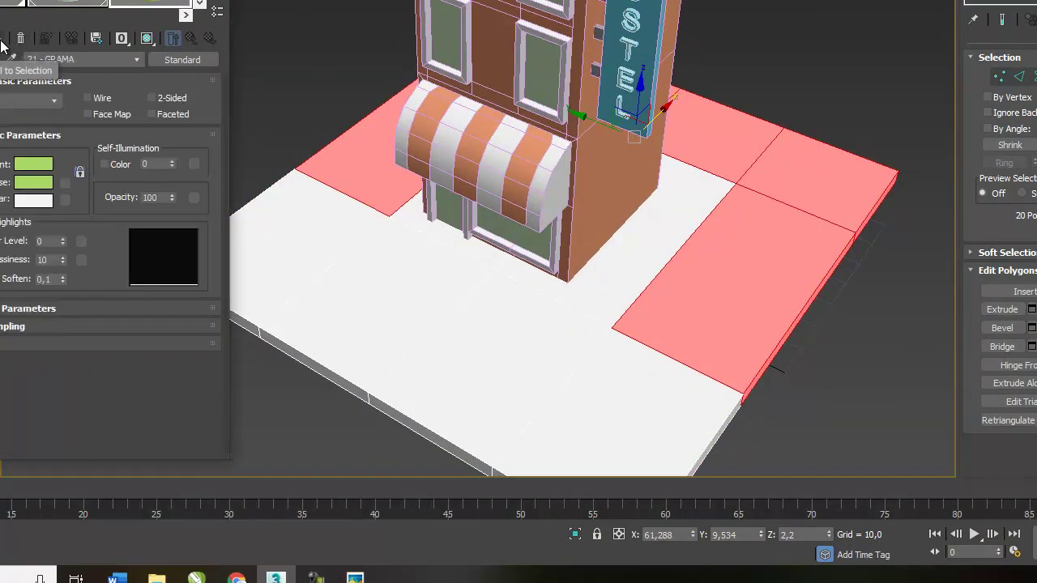
left_click(2, 47)
left_click(458, 572)
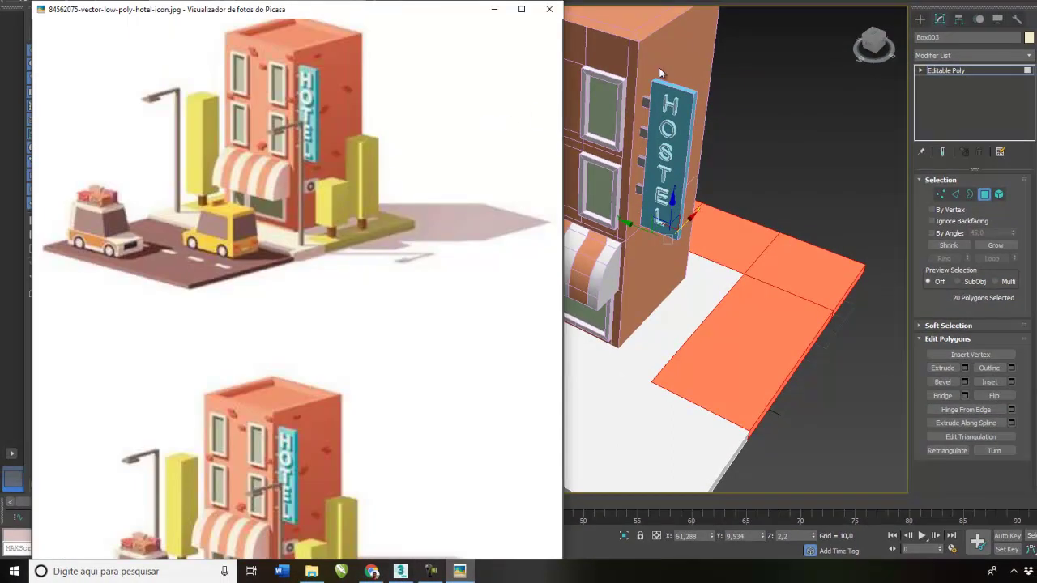
key("alt+Tab")
middle_click_drag(690, 301, 667, 369, "alt")
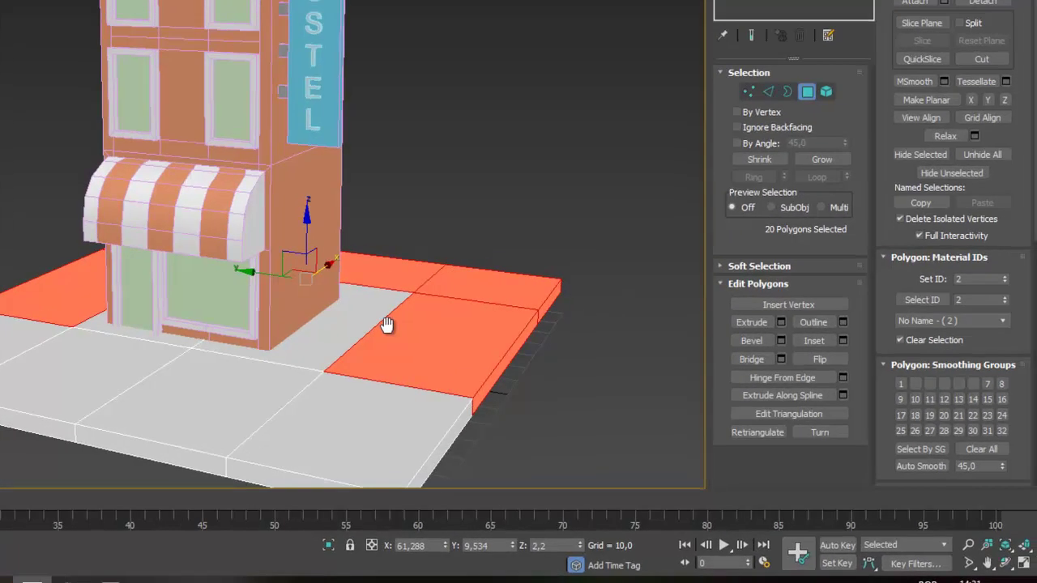
middle_click_drag(387, 323, 378, 334)
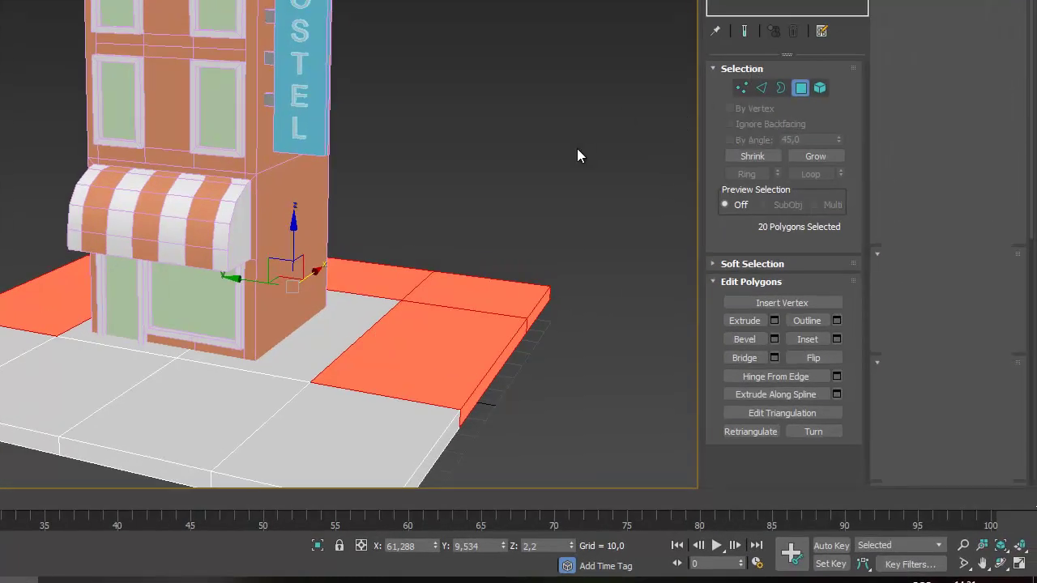
key("4")
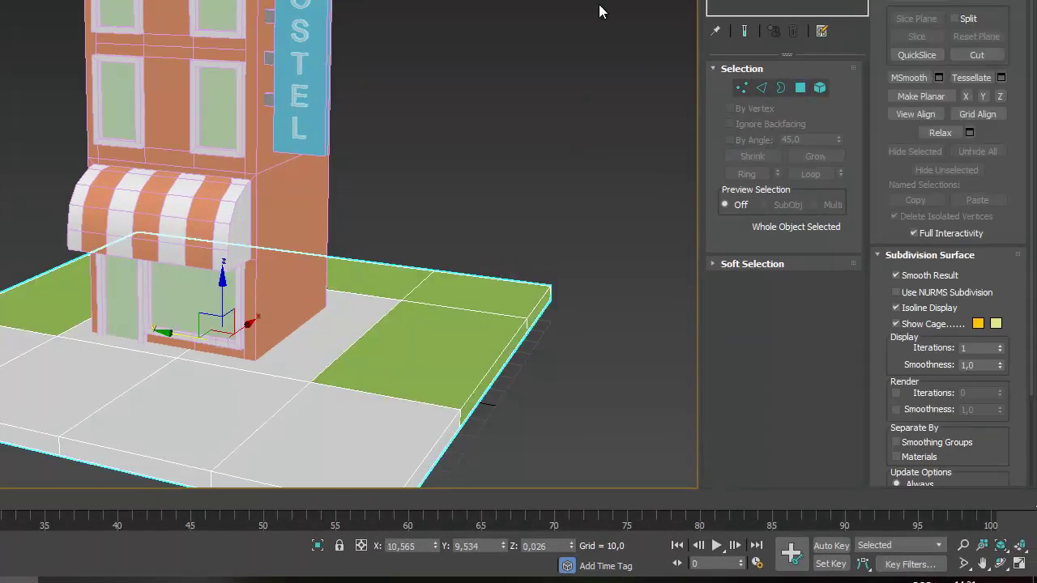
- In the top view, move the ground slightly along positive Y to centre it better under the building, and deselect it
scroll(597, 47, "down", 3)
key("t")
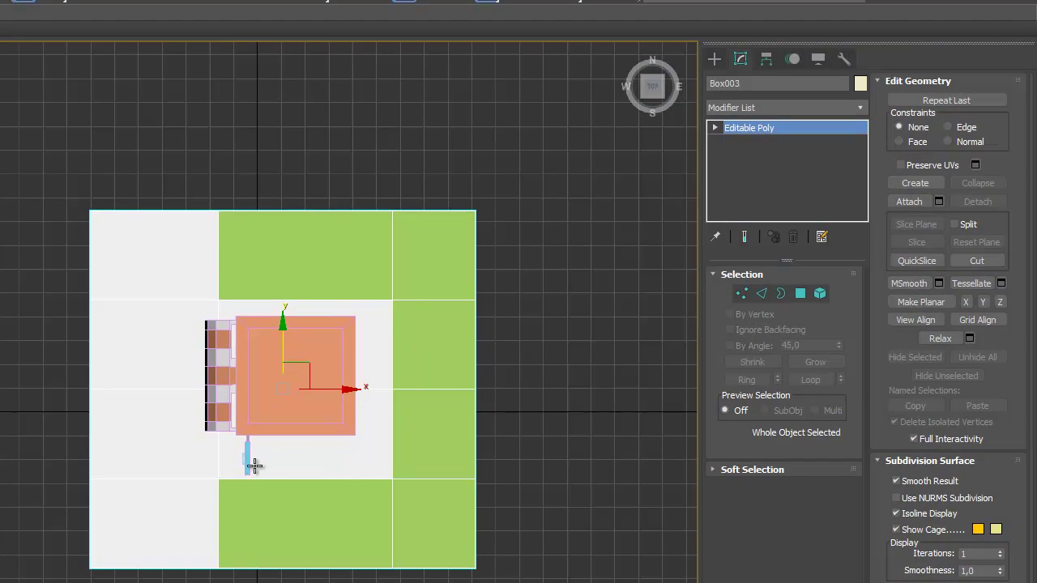
left_click(61, 377)
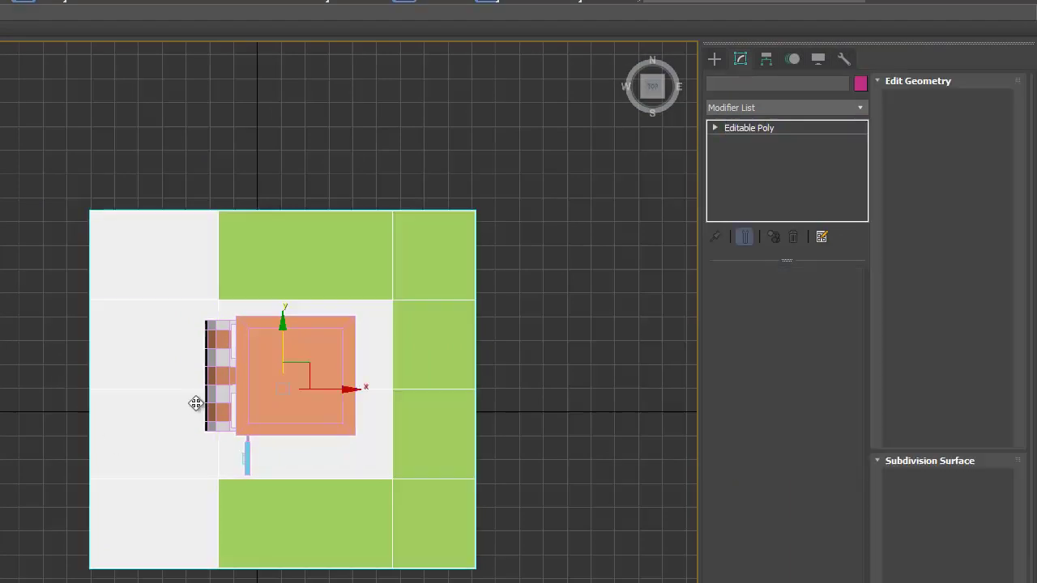
left_click(130, 441)
left_click_drag(283, 329, 283, 323)
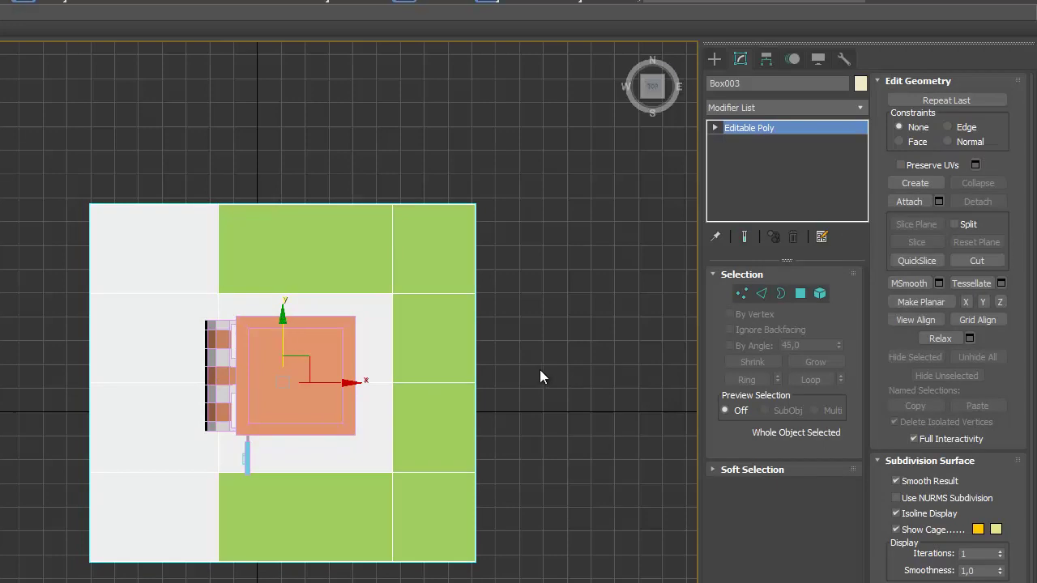
left_click(566, 353)
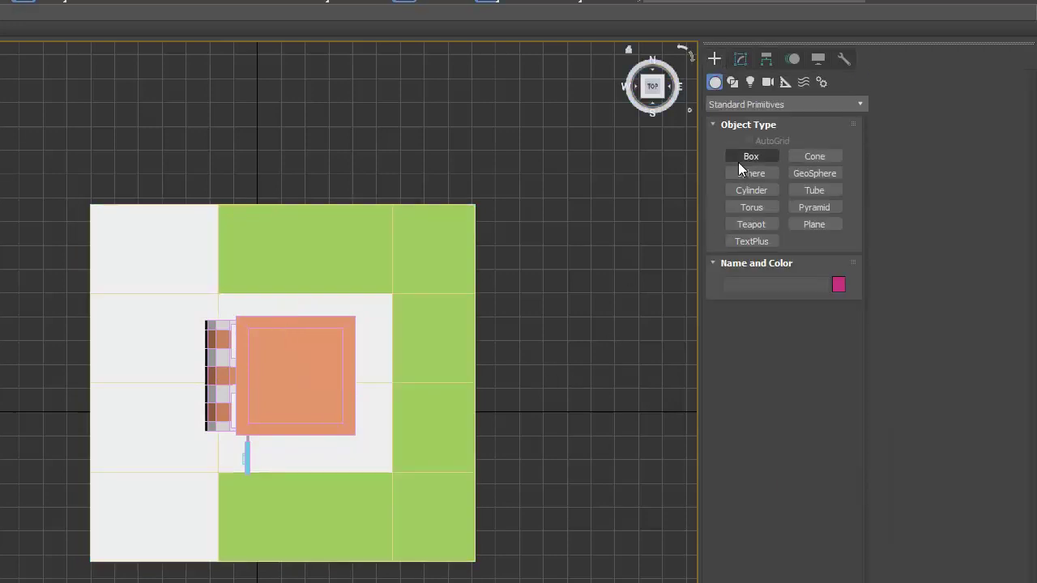
- Create a small upright box about 4.8 long, 4.4 wide and 16 high on the side grass area near the building's front
left_click(739, 159)
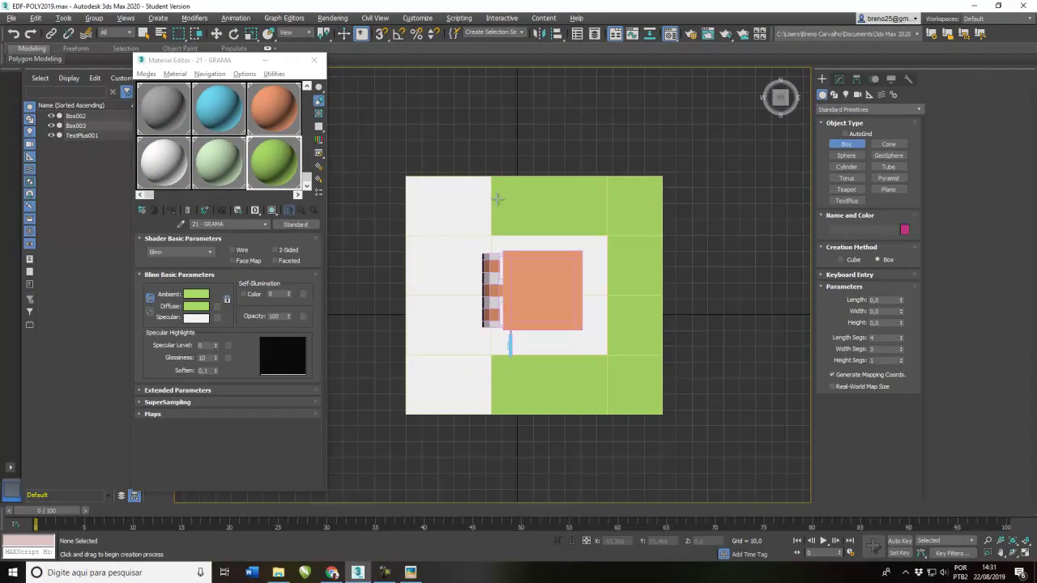
left_click_drag(506, 198, 509, 202)
left_click(508, 203)
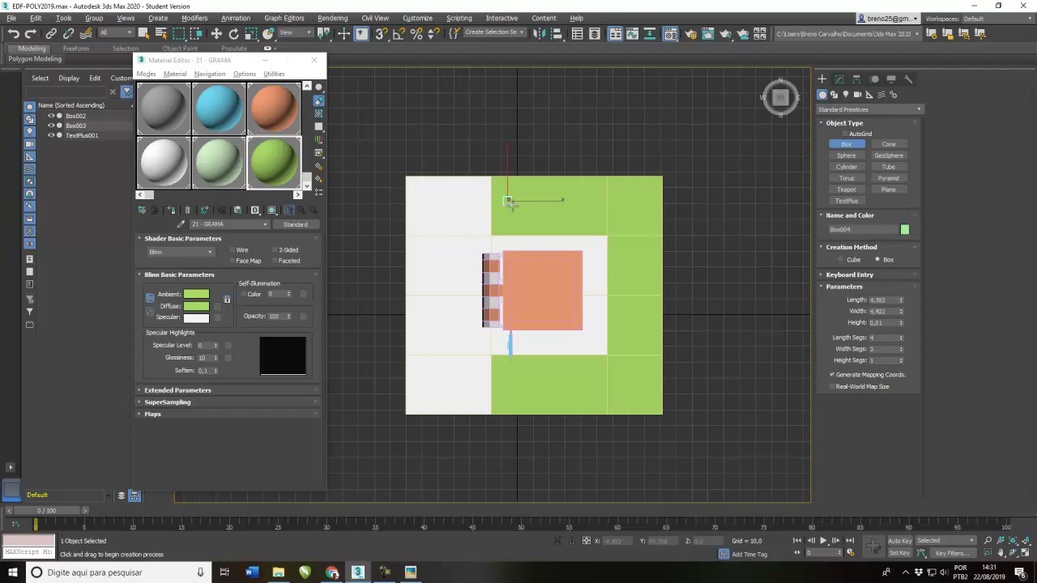
left_click(535, 191)
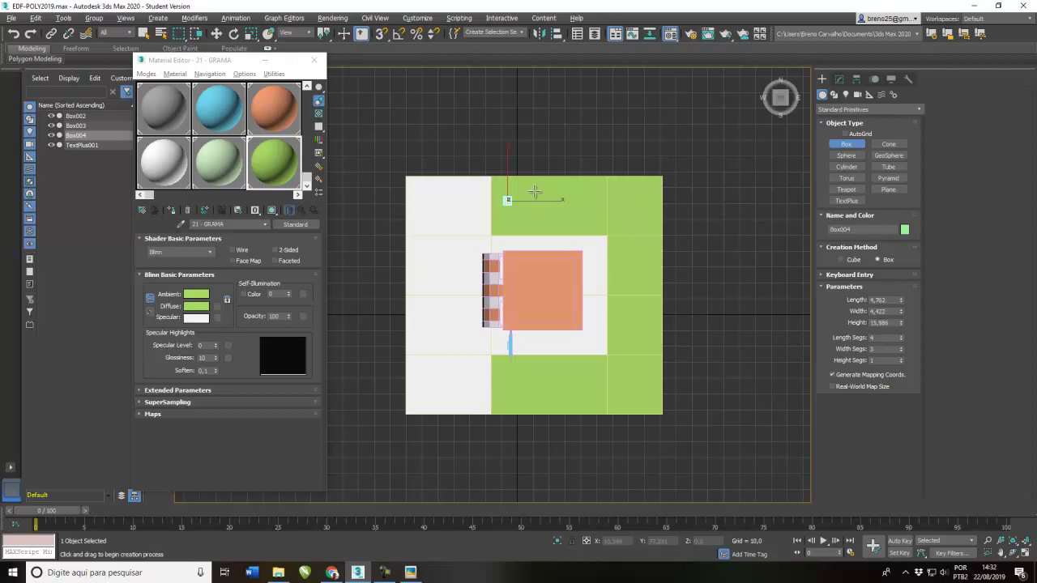
- Create a larger box about 12.9 long, 16.3 wide and 20.7 high on the grass behind the small box
left_click_drag(535, 192, 561, 213)
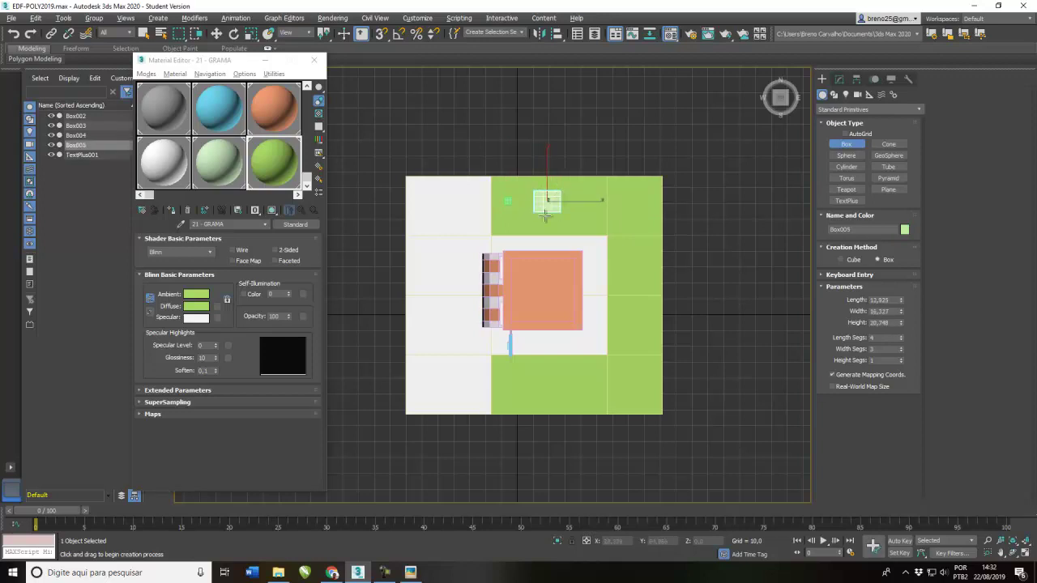
scroll(545, 216, "up", 3)
middle_click_drag(556, 219, 584, 240, "alt")
middle_click_drag(359, 95, 344, 89, "alt")
scroll(341, 88, "up", 3)
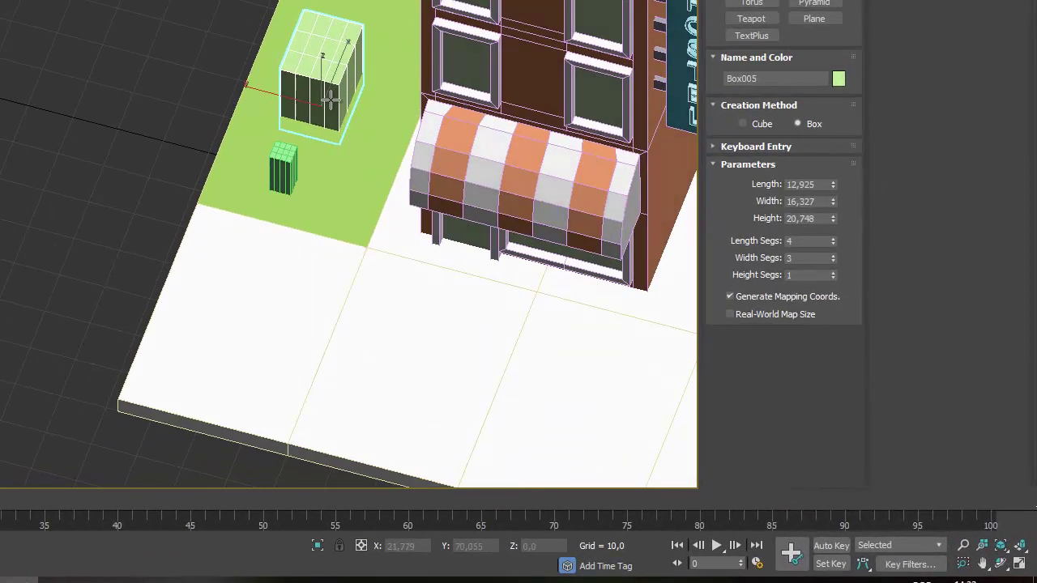
- Set the small box's length and width segments to 1
left_click(281, 172)
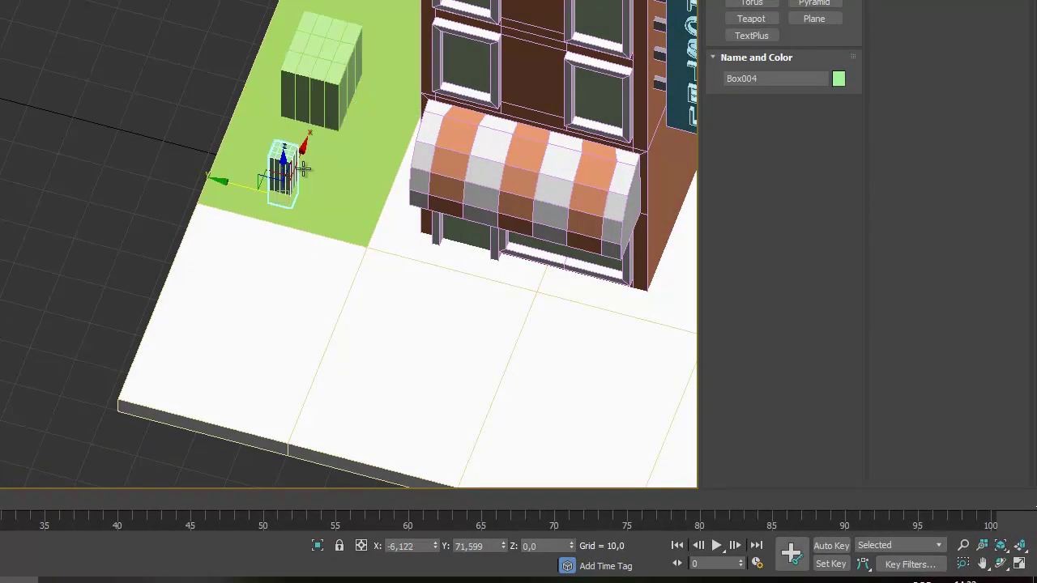
double_click(796, 146)
type("1")
key("Tab")
type("1")
key("Tab")
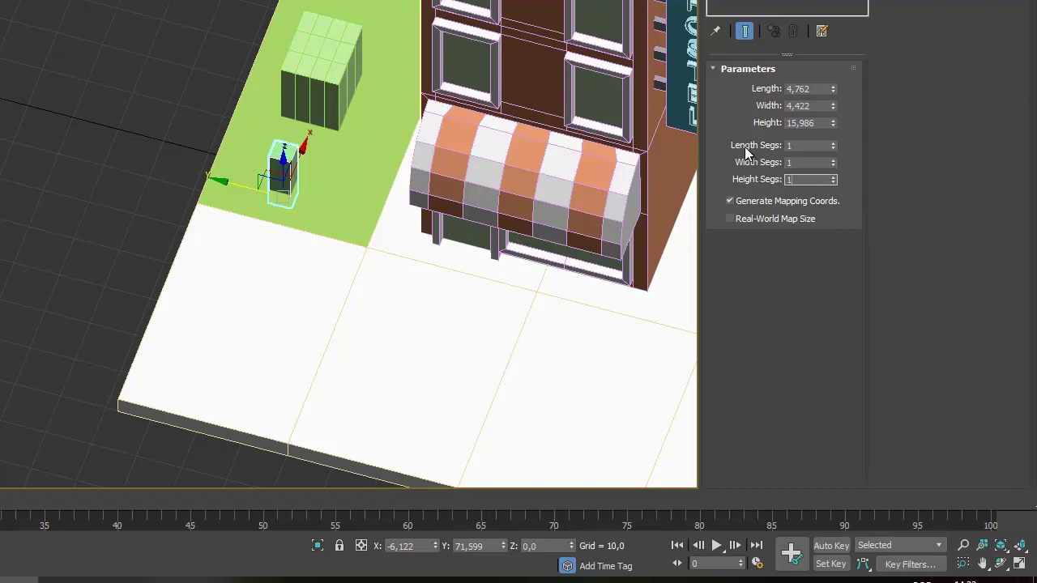
- Set the larger box's length and width segments to 1
left_click(328, 77)
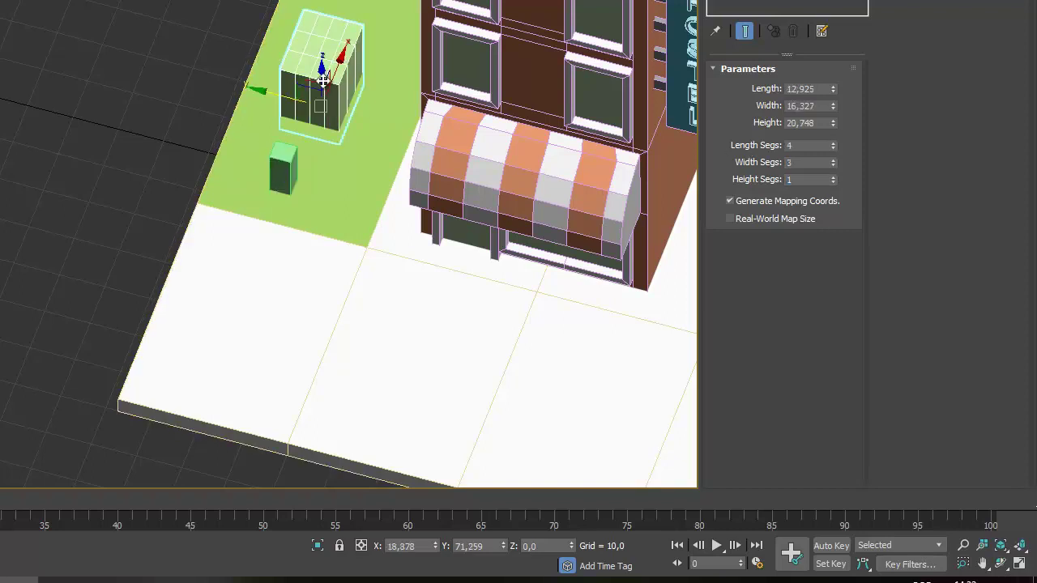
double_click(804, 145)
type("1")
key("Tab")
type("1")
key("Tab")
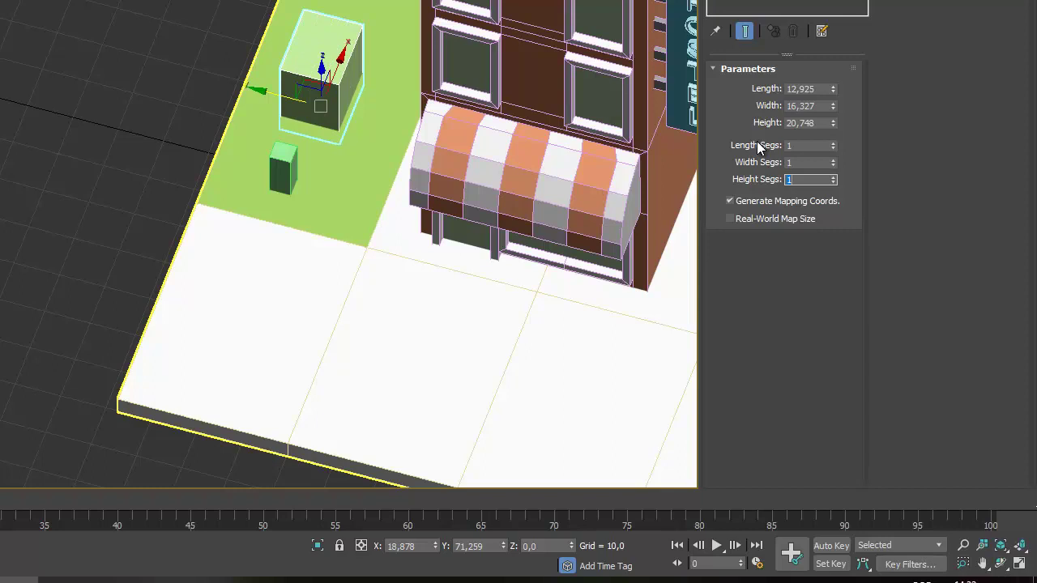
- Set the small box's length, width and height to 4
left_click(285, 170)
double_click(815, 89)
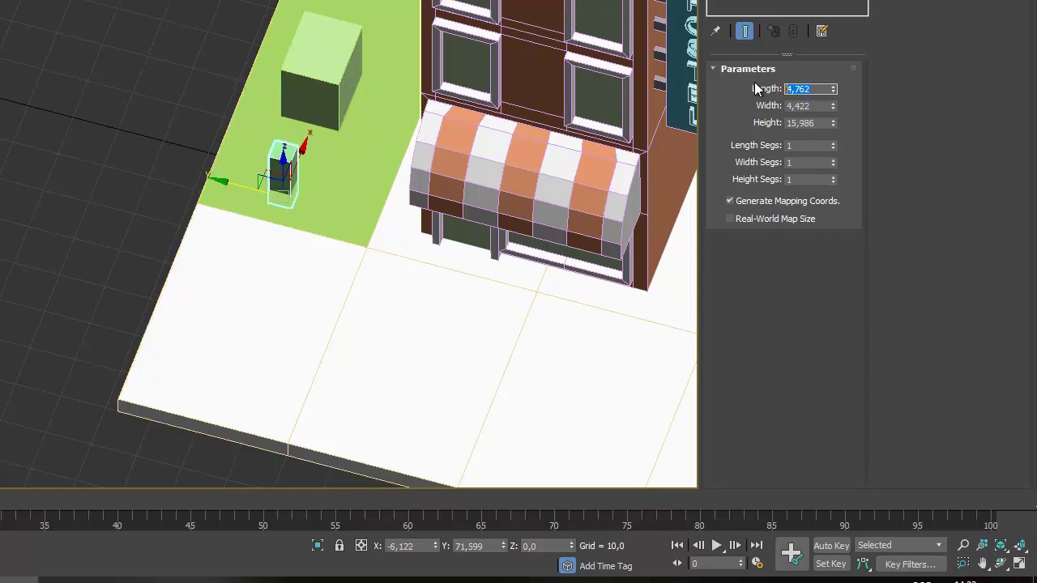
type("4")
key("Tab")
type("4")
key("Tab")
type("44")
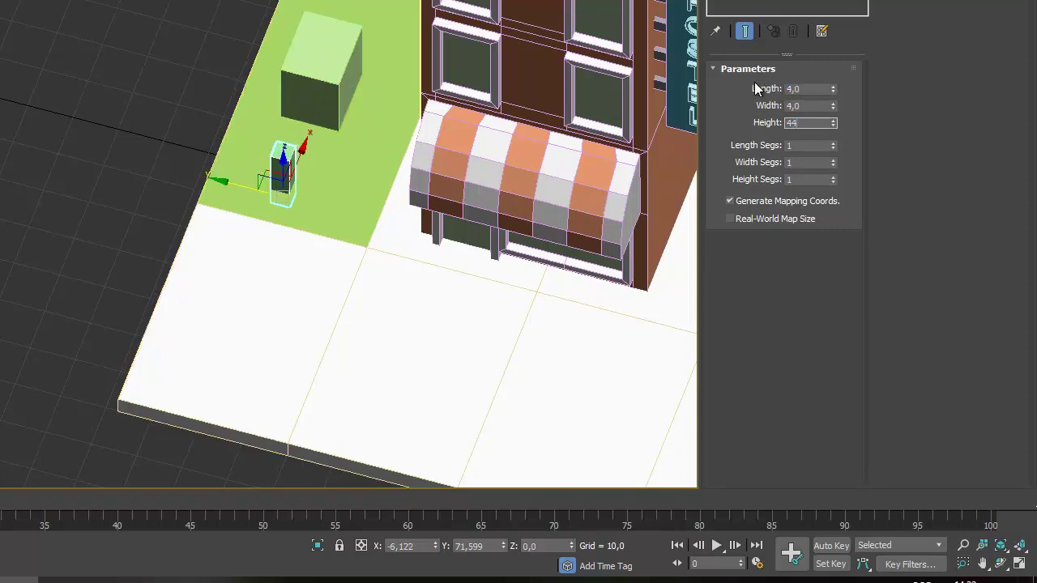
key("Return")
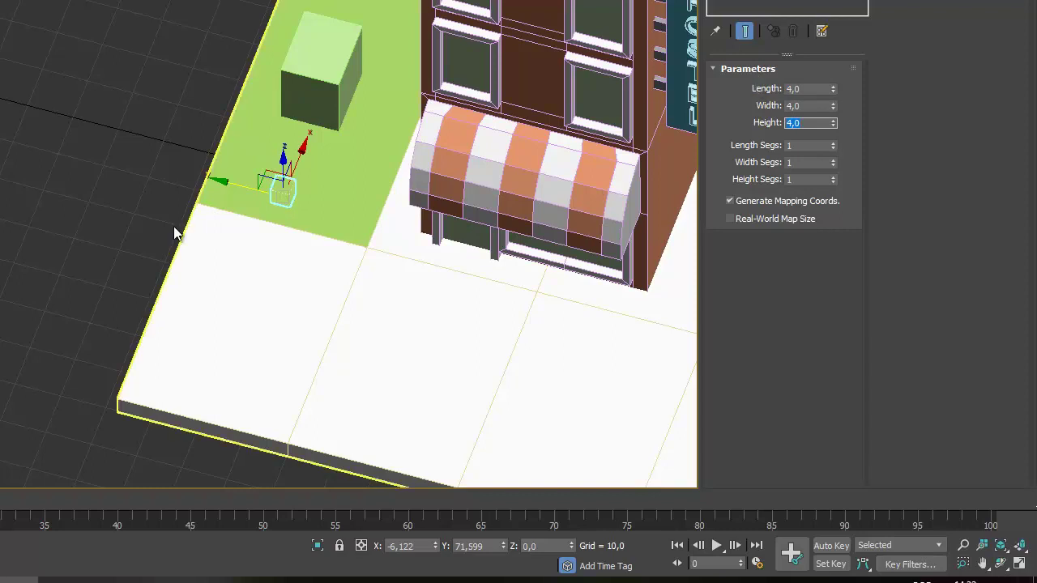
- Raise the small box along Z to about 5.1 so it clears the ground, and set its height to 8
mouse_move(275, 167)
left_mouse_down()
mouse_move(278, 148)
mouse_move(281, 161)
left_mouse_up()
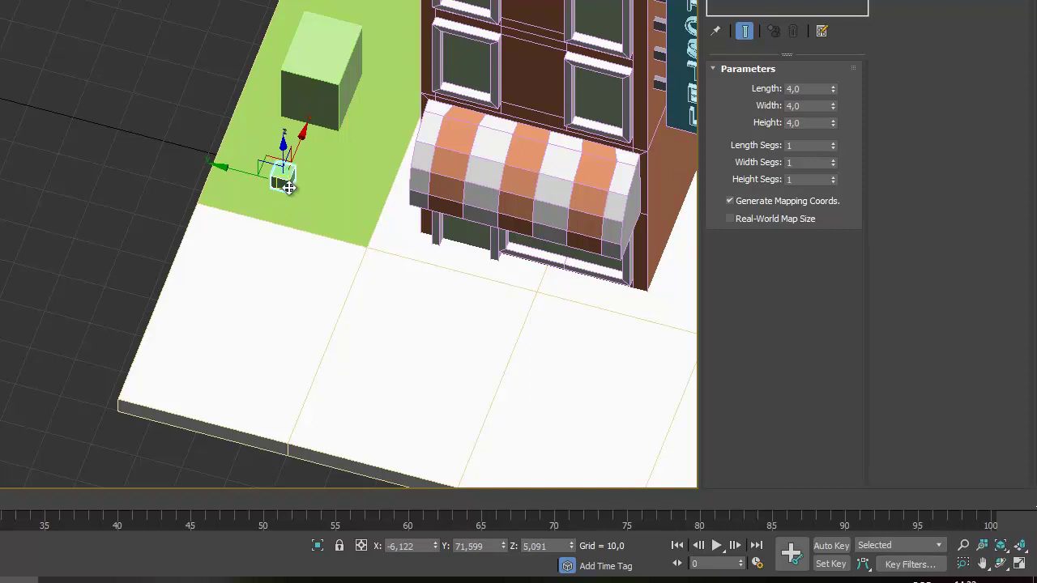
middle_click_drag(335, 218, 322, 196, "alt")
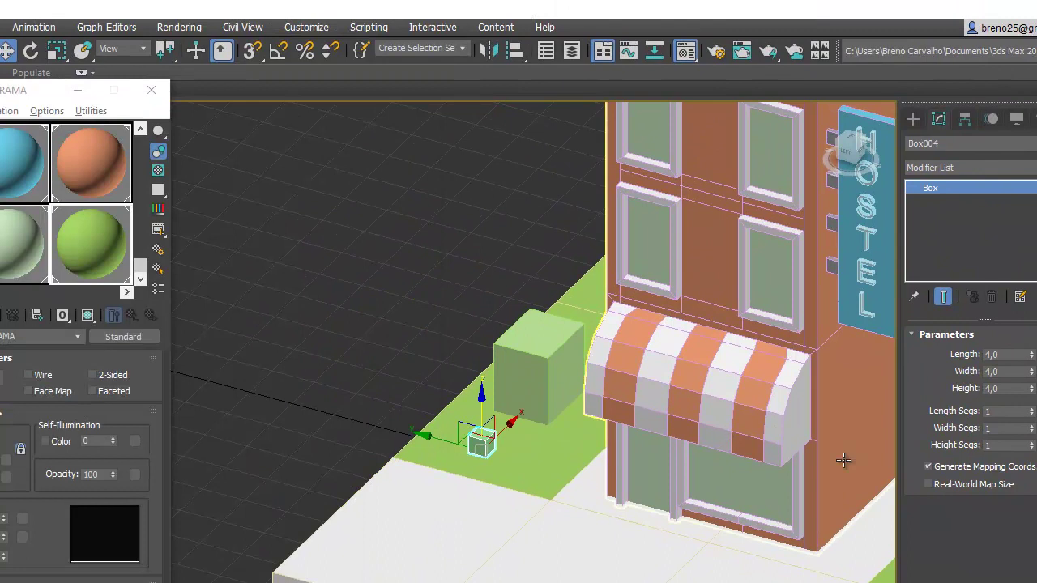
double_click(1004, 388)
type("8")
key("Return")
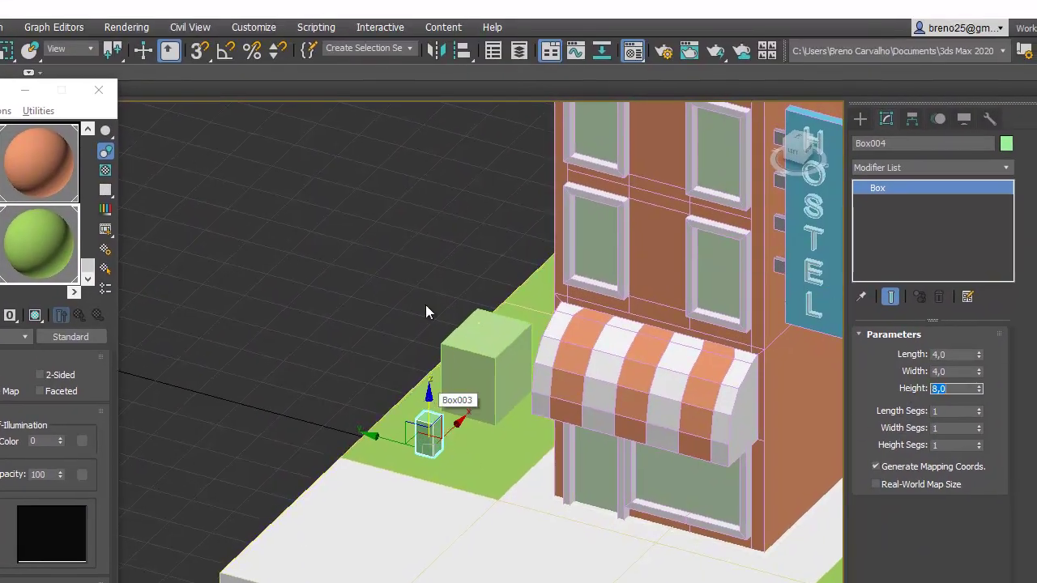
left_click(470, 57)
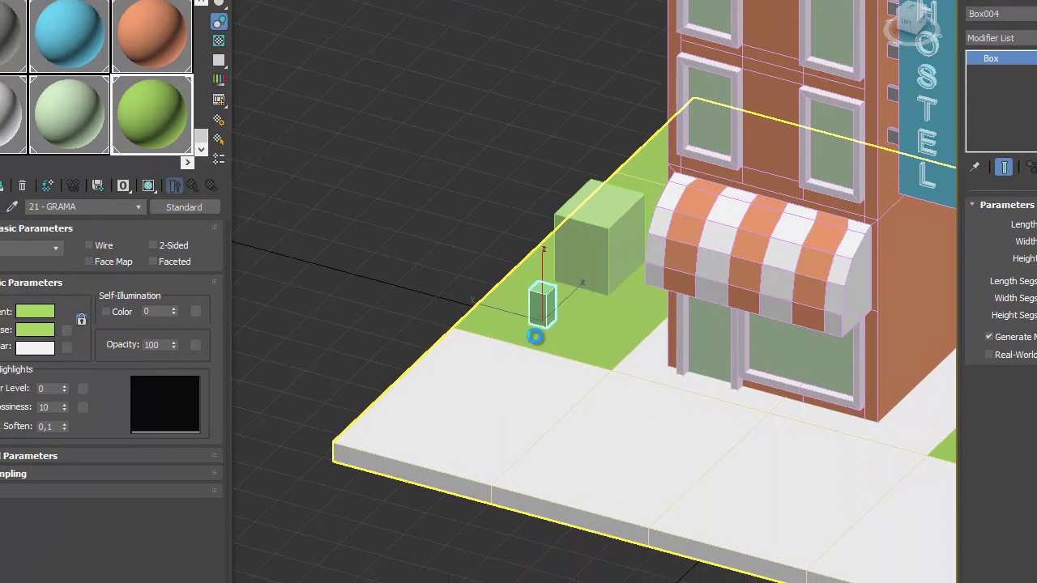
left_click(535, 335)
left_click(271, 171)
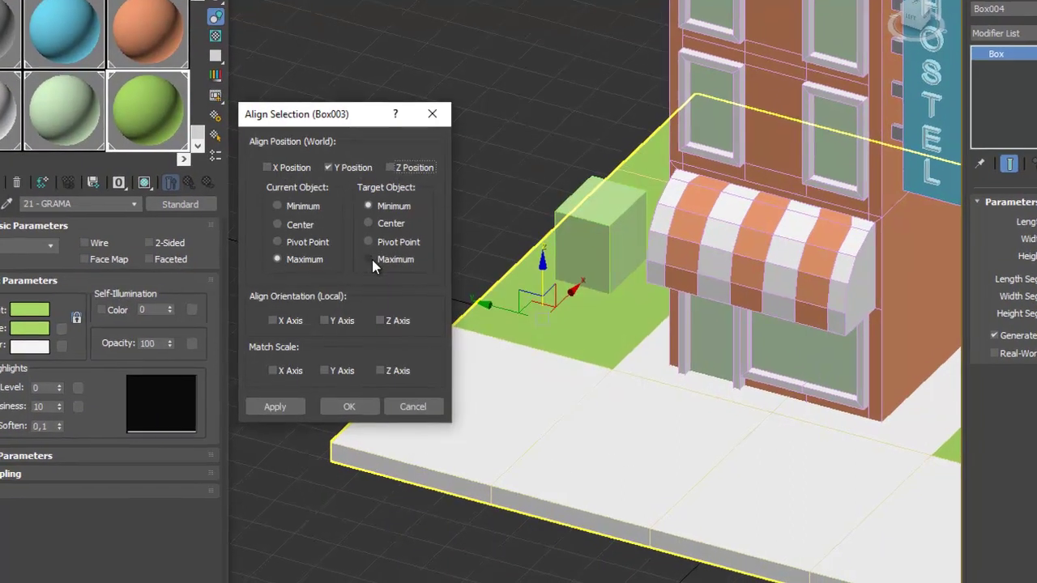
left_click(372, 260)
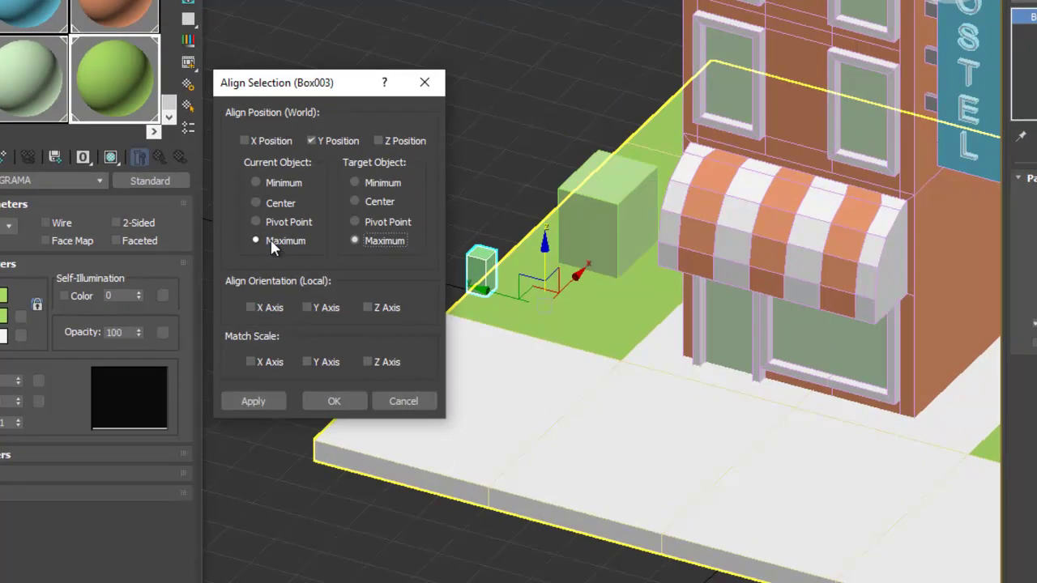
left_click(270, 141)
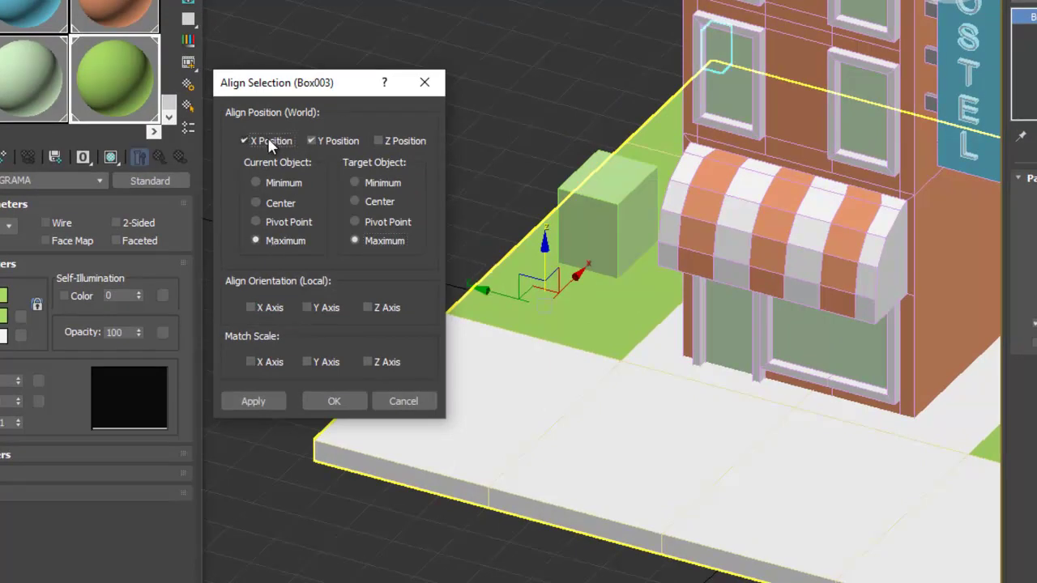
left_click(268, 141)
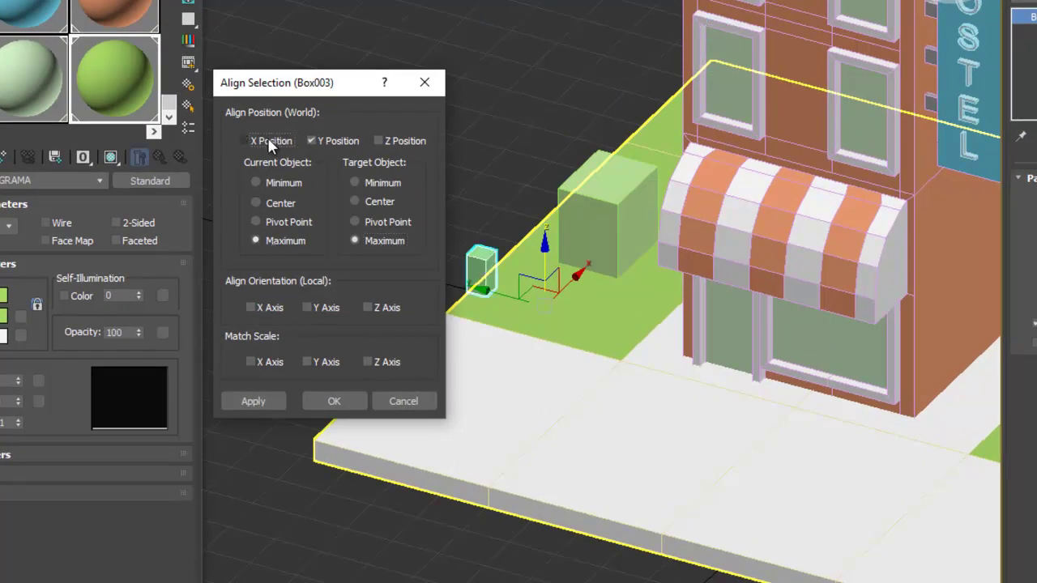
left_click(327, 139)
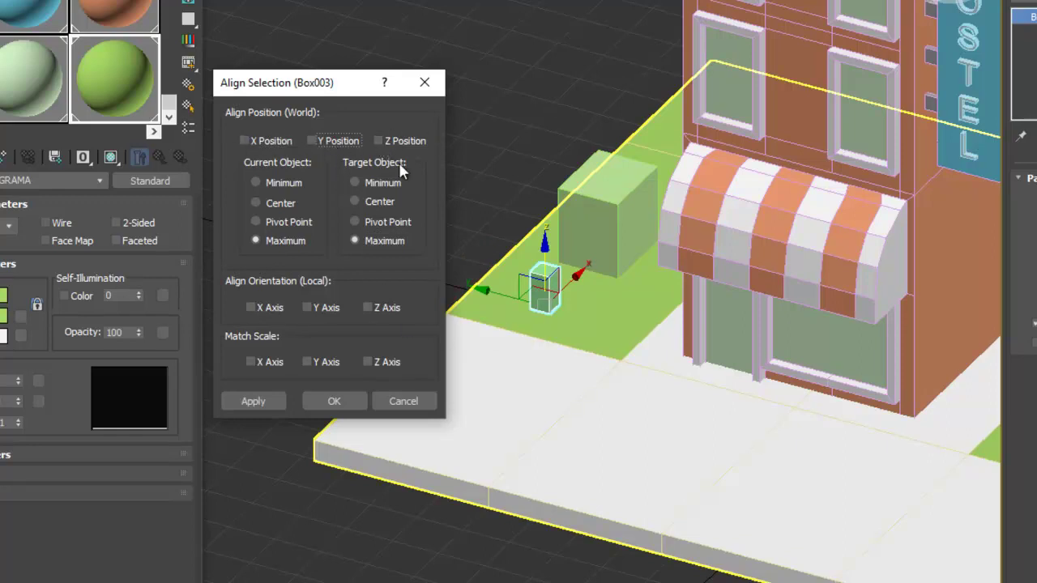
left_click(334, 401)
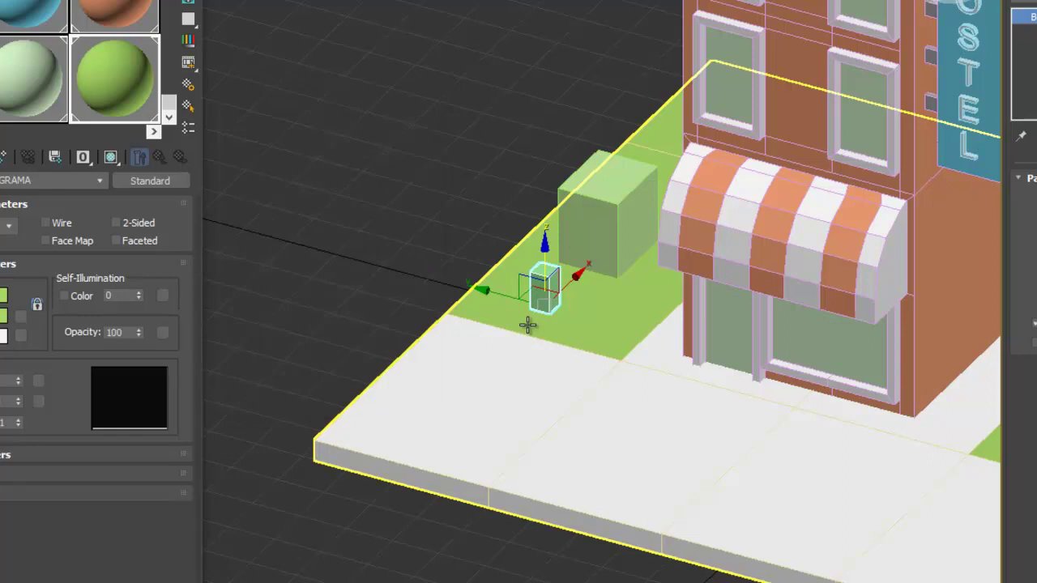
- Select the small trunk box and rename the yellow janela material 09 -MADEIRA
middle_click_drag(527, 320, 502, 383)
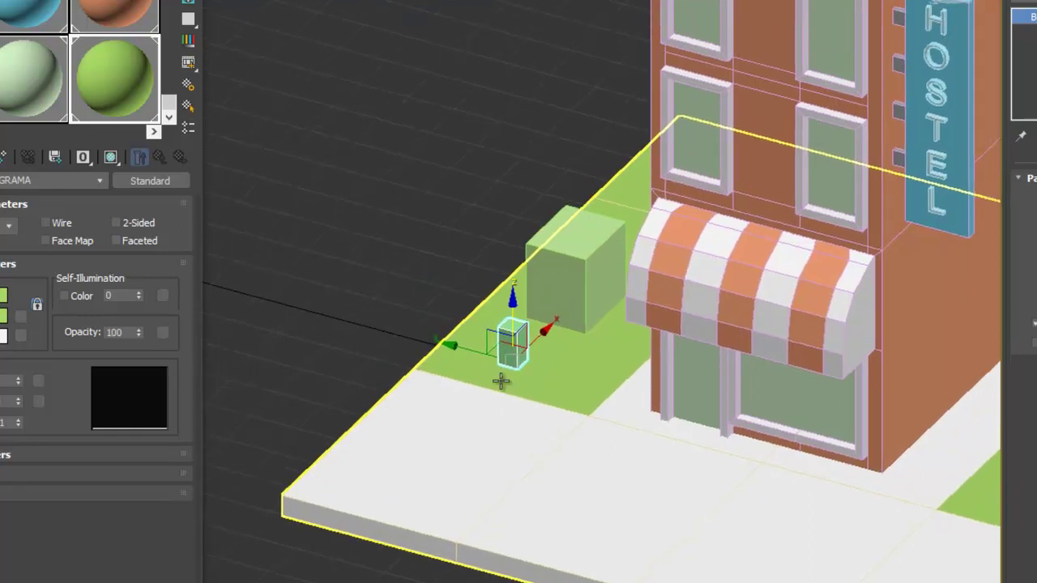
left_click(558, 263)
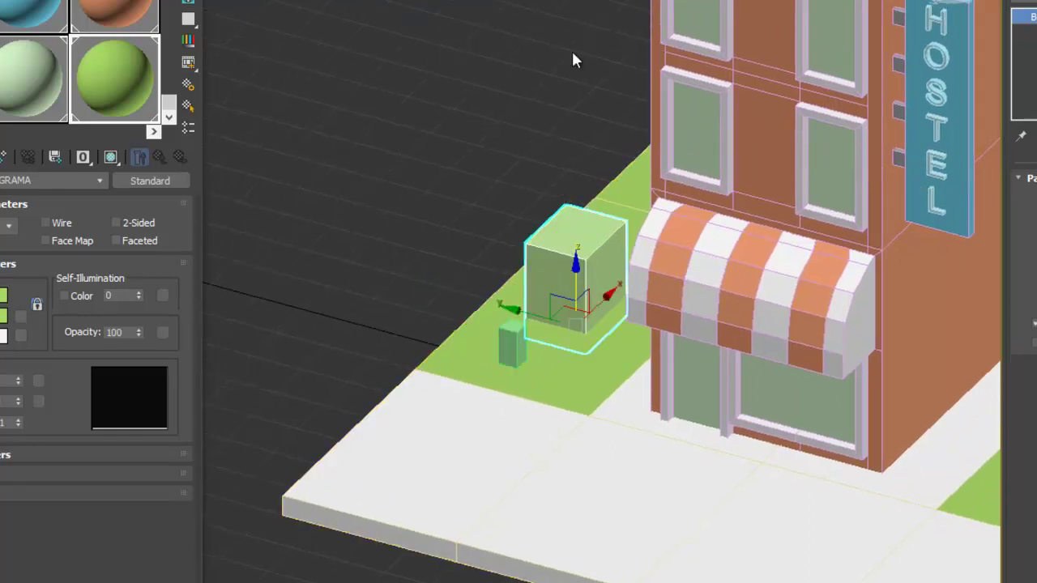
left_click(512, 344)
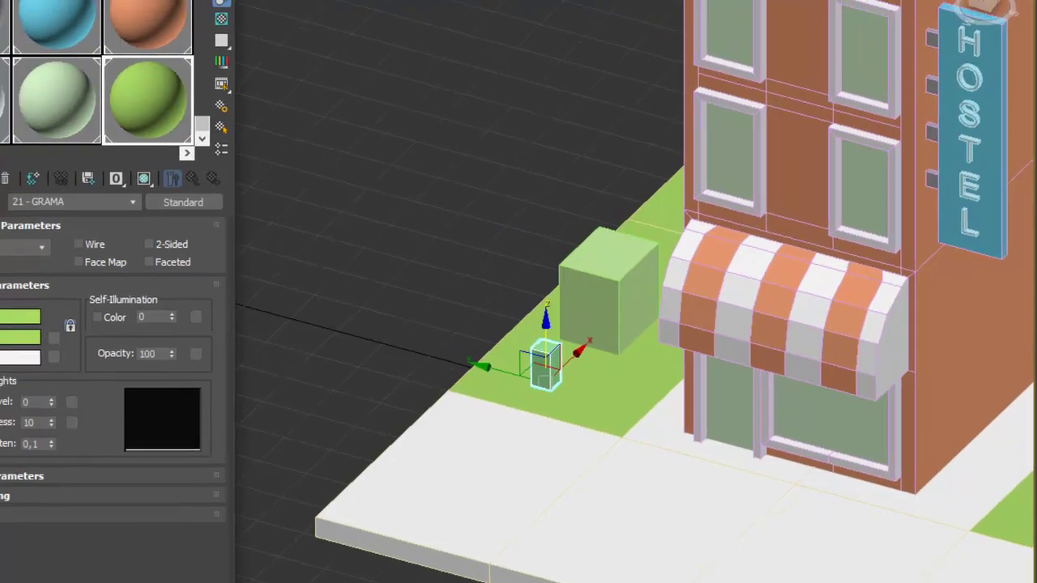
left_click(169, 0)
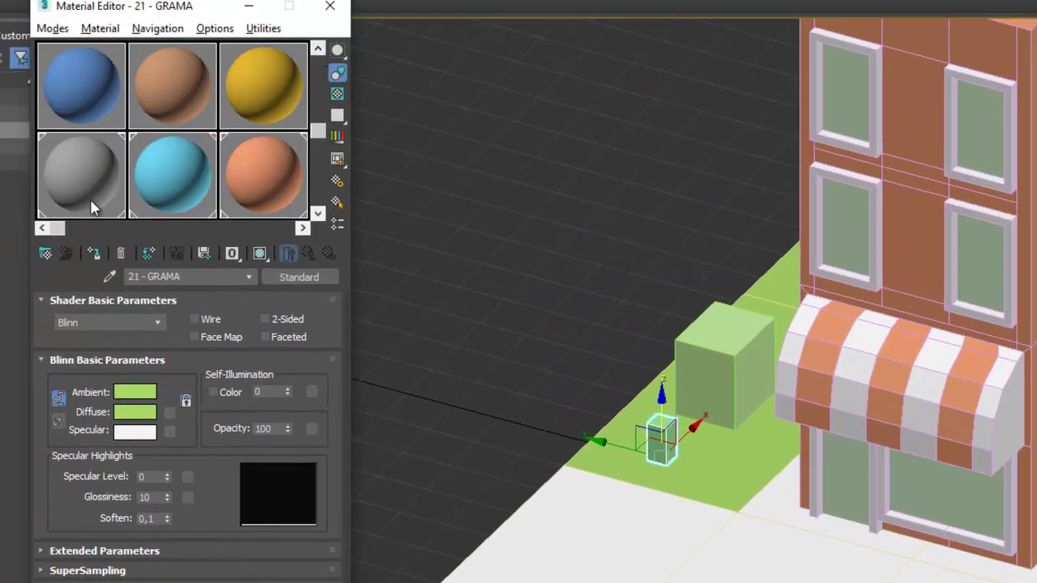
left_click(255, 92)
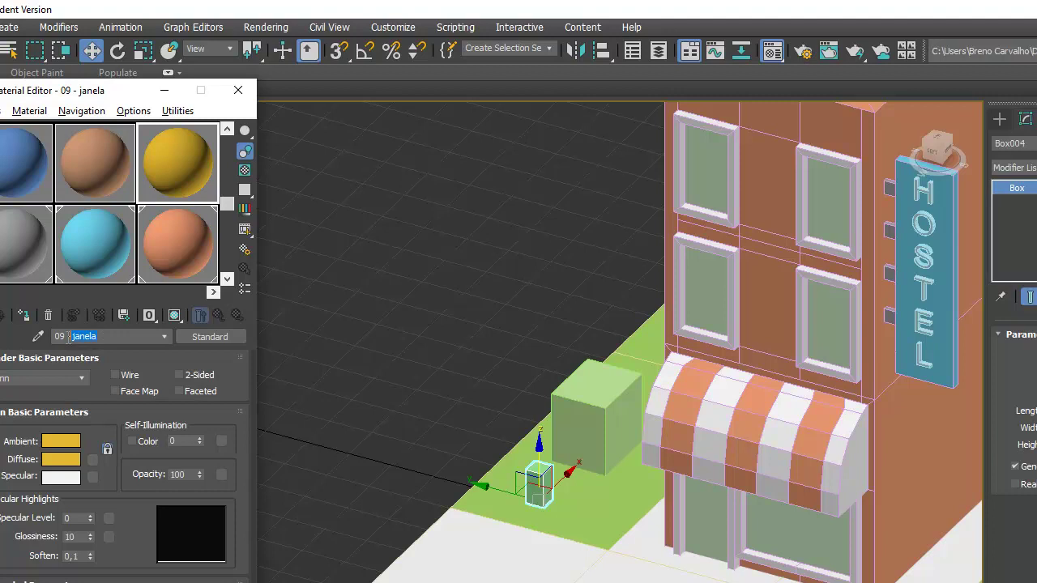
type("MADEIRA")
- Give the MADEIRA material a reddish-brown diffuse colour of red 98, green 26, blue 7 and assign it to the small box
left_click(61, 459)
left_click_drag(116, 183, 107, 185)
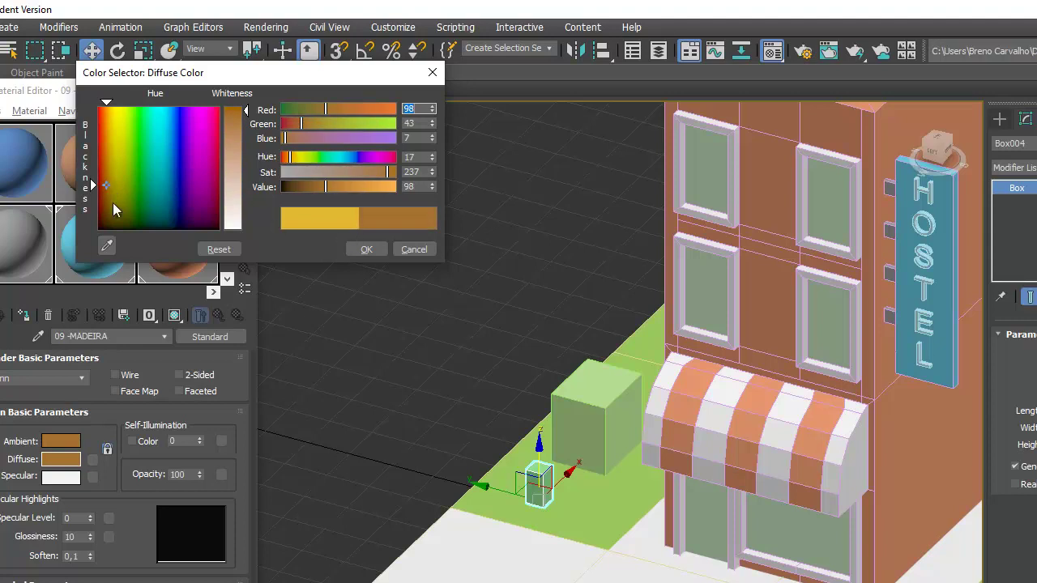
left_click_drag(105, 187, 103, 187)
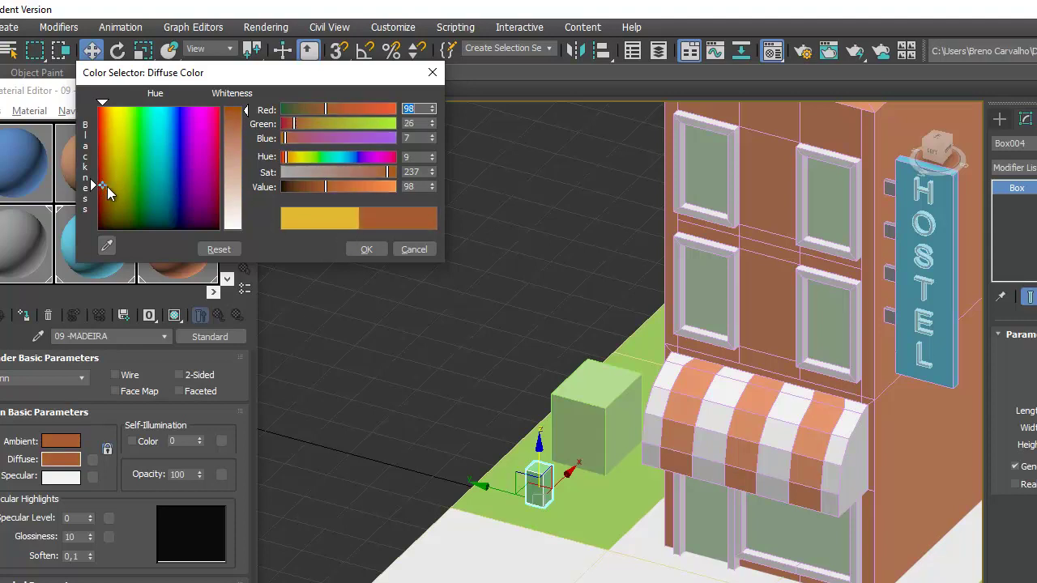
left_click(366, 250)
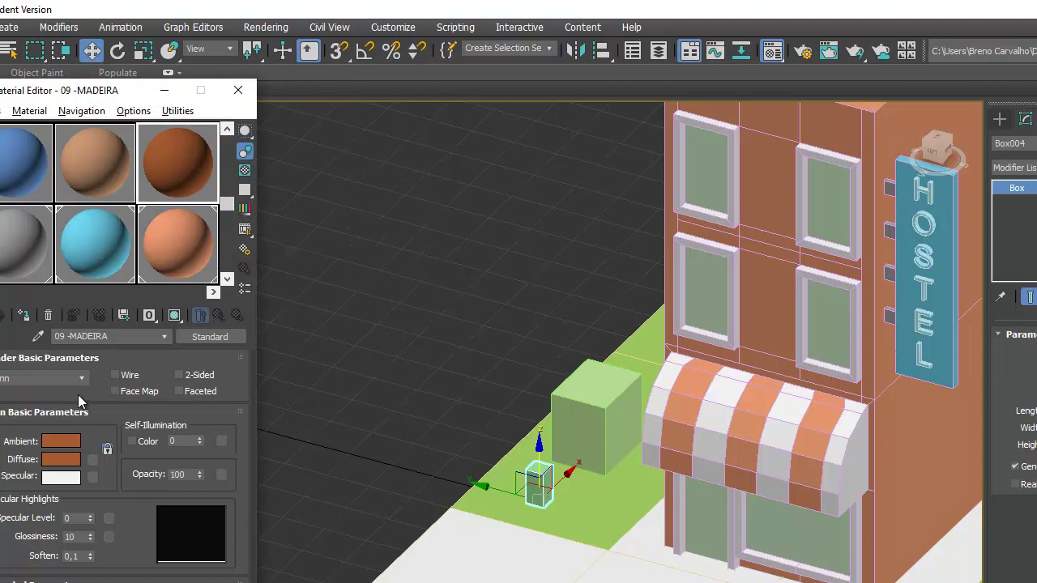
left_click(26, 317)
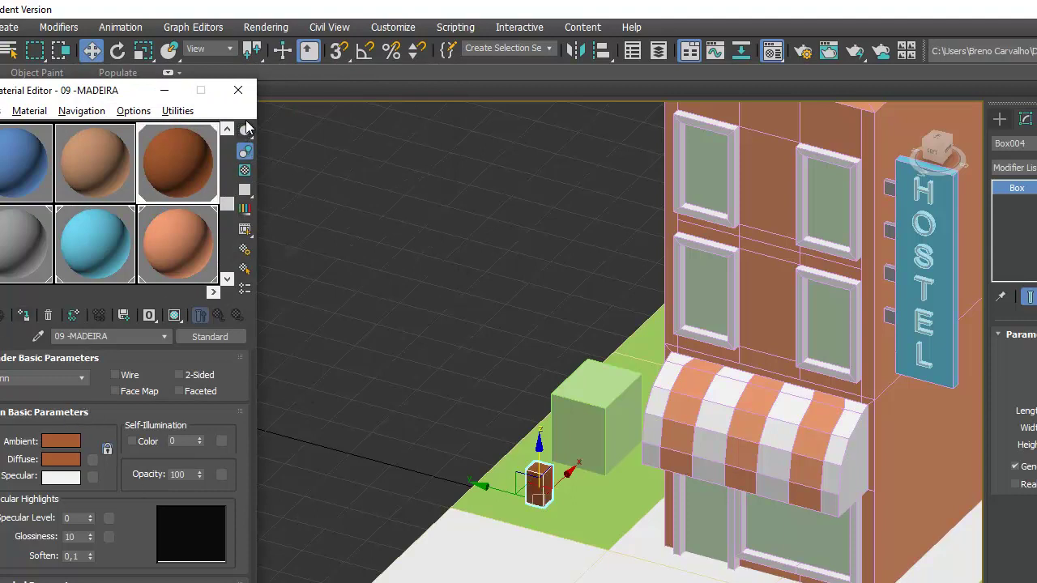
left_click(238, 90)
- Set the larger green box's length and width to 12 and its height to about 39.36
left_click(592, 415)
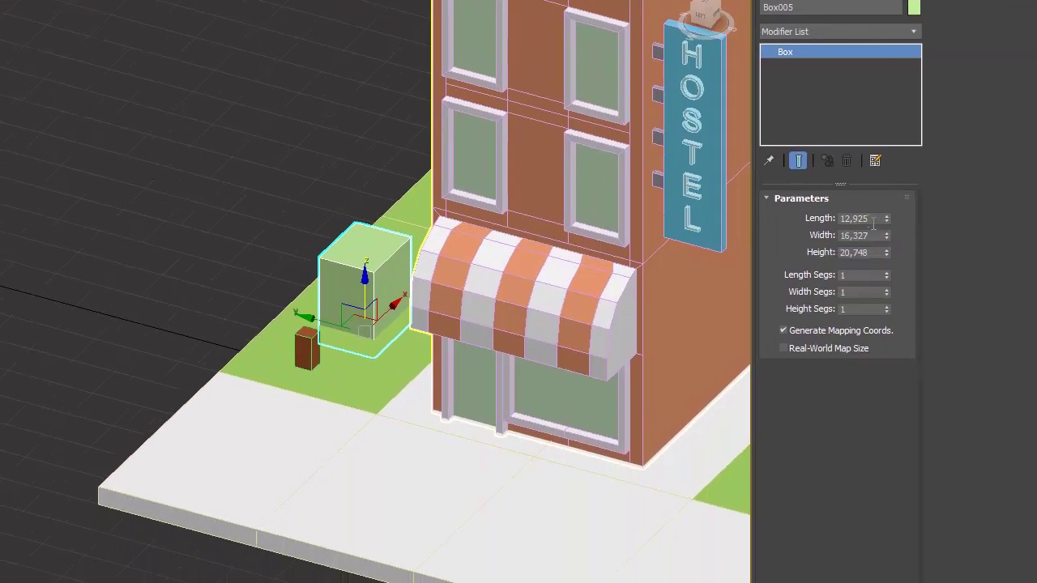
double_click(996, 321)
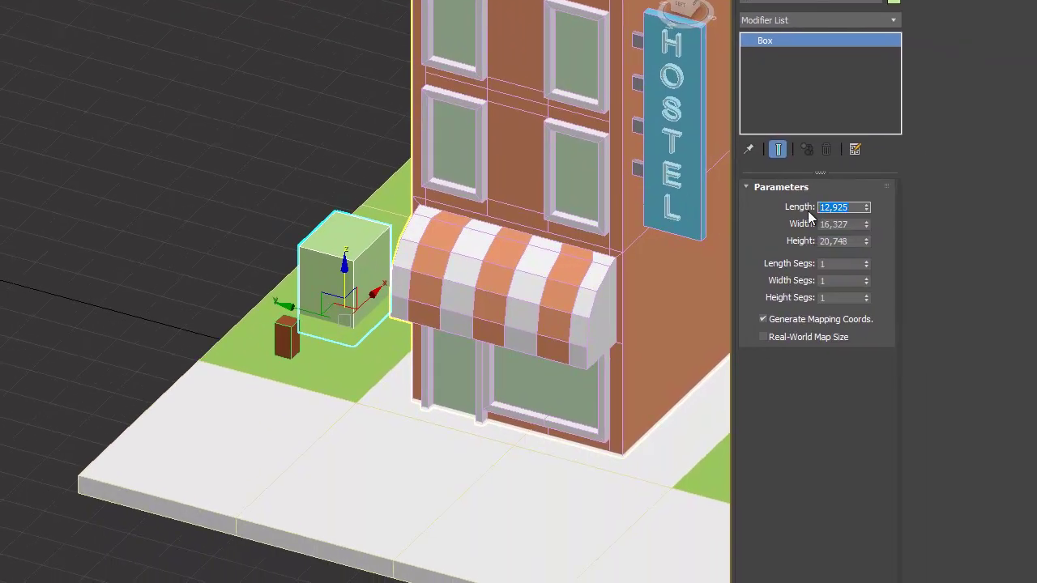
type("12")
key("Tab")
type("12")
key("Tab")
type("40")
key("Return")
type("12")
key("Return")
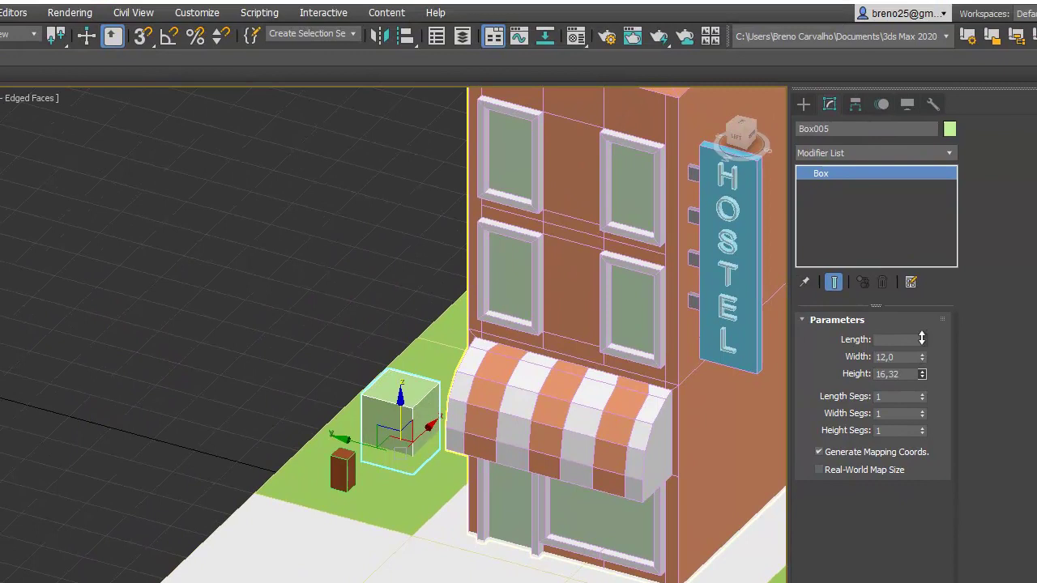
left_click_drag(866, 241, 877, 53)
- Align the tall green box to the brown trunk box, centre to centre, on the X, Y and Z positions
left_click(409, 44)
left_click(303, 480)
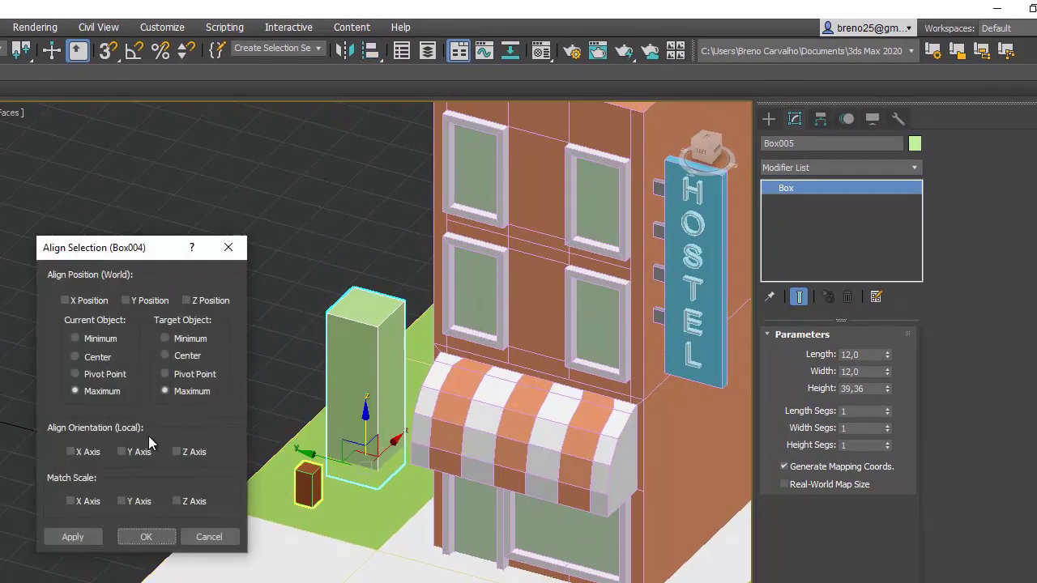
left_click(126, 301)
left_click(185, 301)
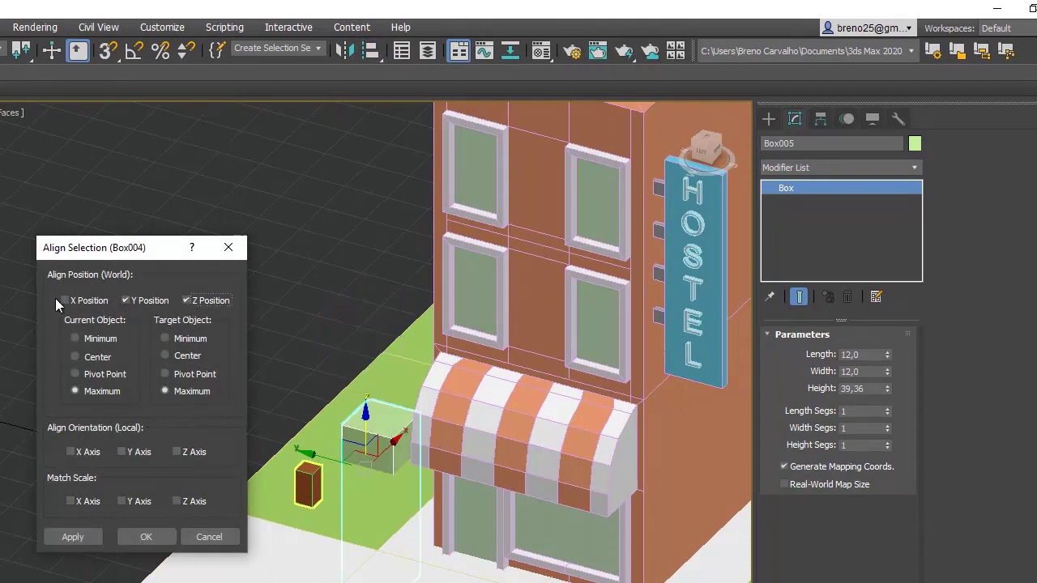
left_click(74, 301)
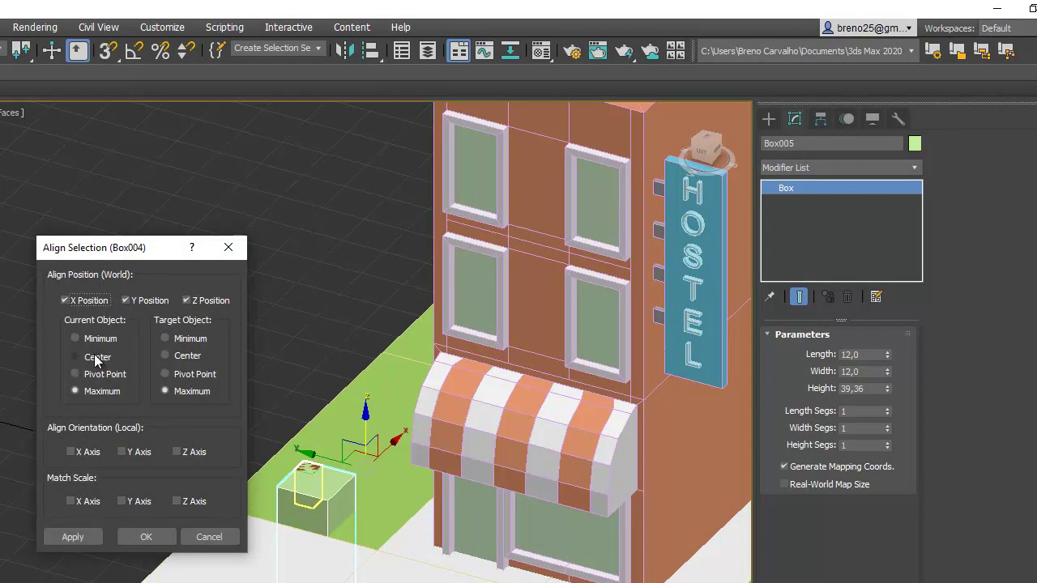
left_click(97, 357)
left_click(167, 356)
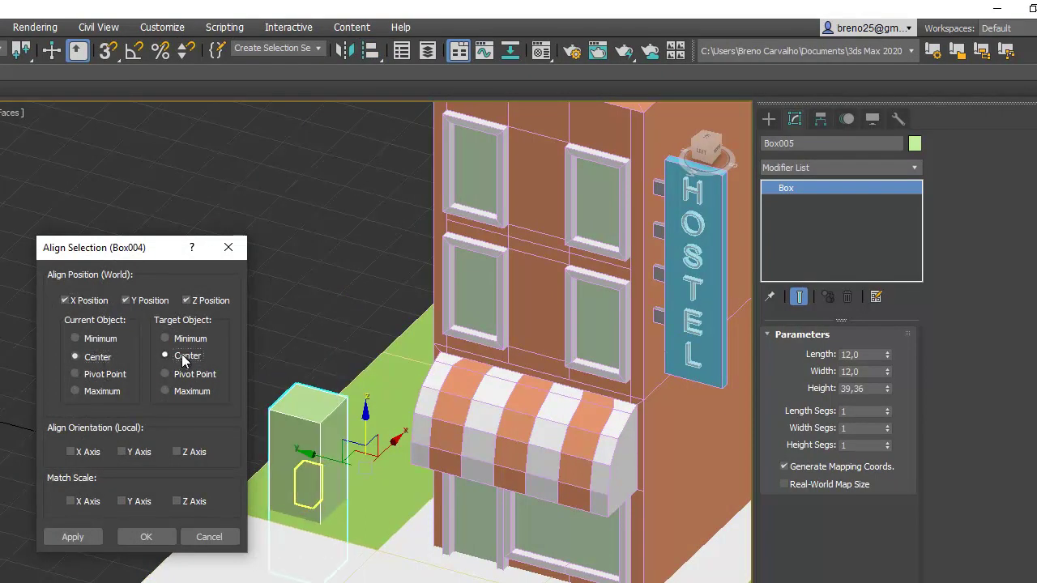
left_click(91, 340)
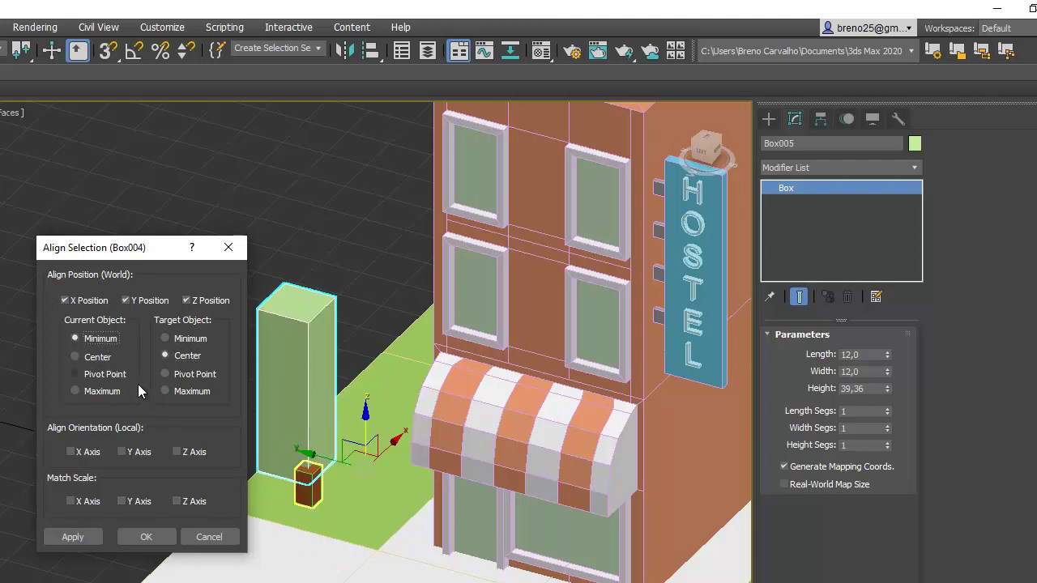
left_click(166, 391)
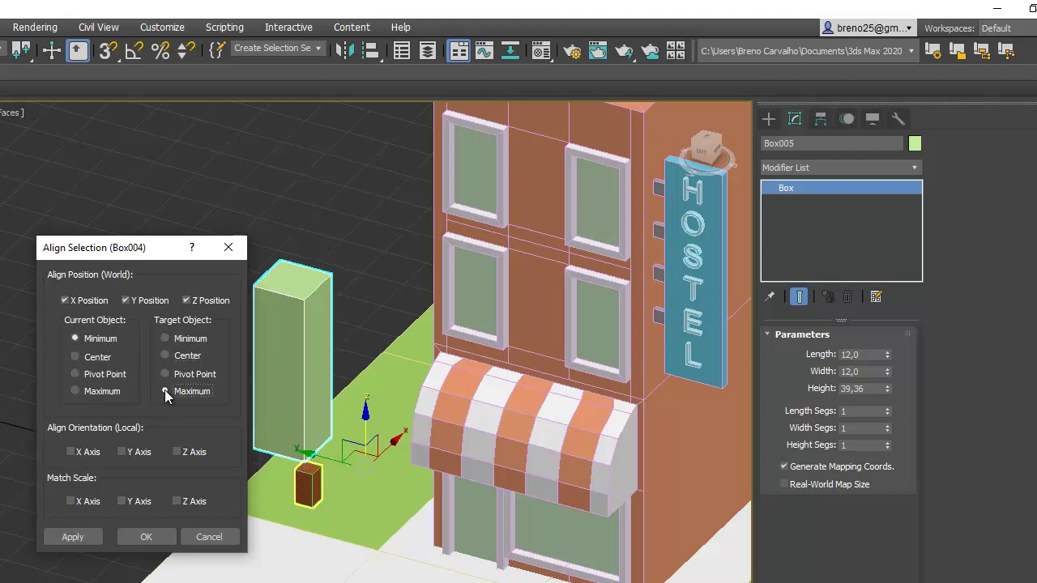
left_click(187, 300)
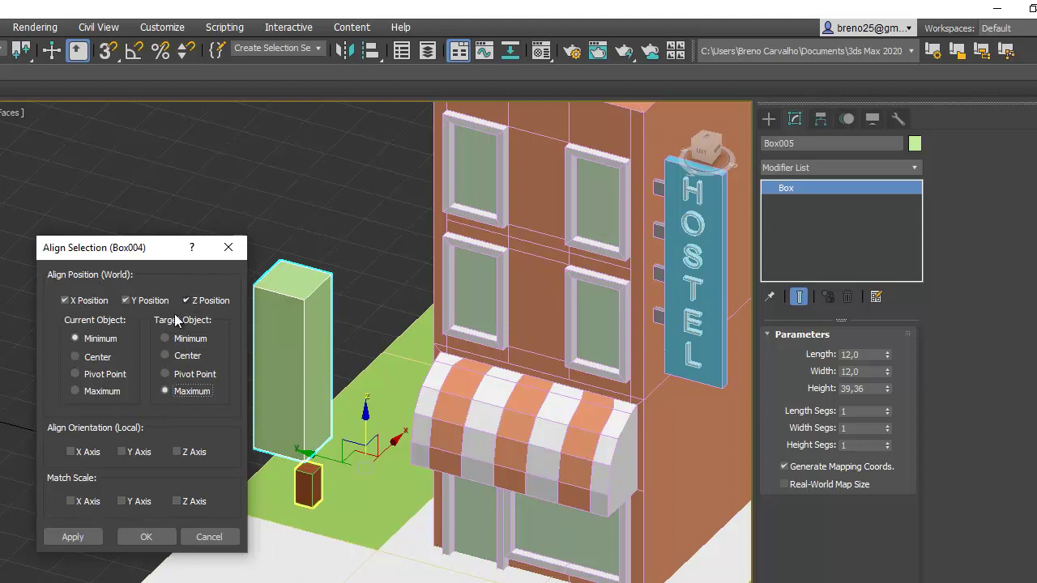
left_click(164, 355)
left_click(74, 356)
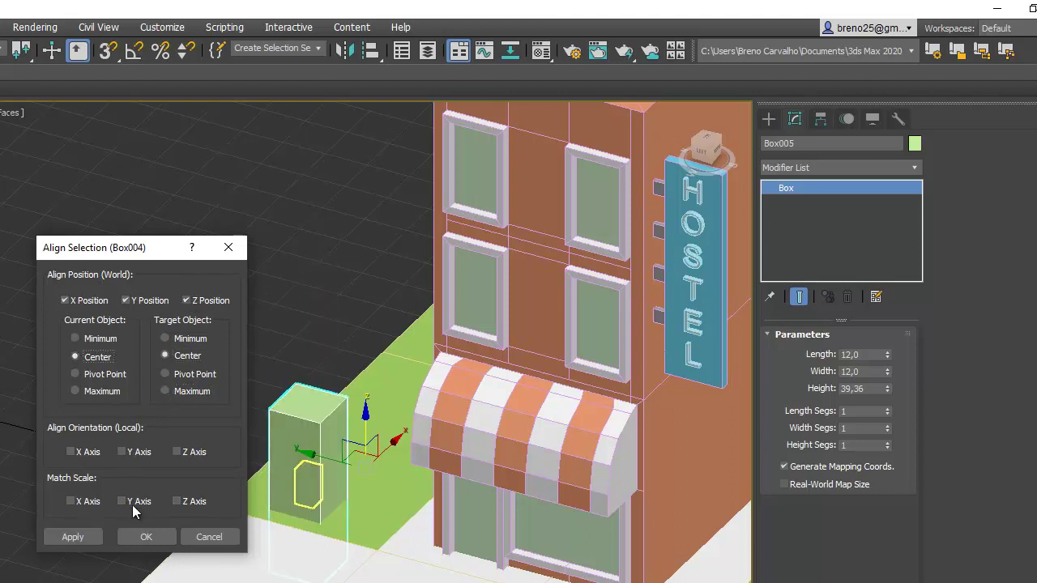
left_click(146, 537)
- Align the green box to the trunk on Z only, with its minimum at the trunk's maximum so it rests on top
left_click(196, 491)
left_click(280, 469)
left_click_drag(301, 504, 310, 381)
left_click(370, 52)
left_click(304, 486)
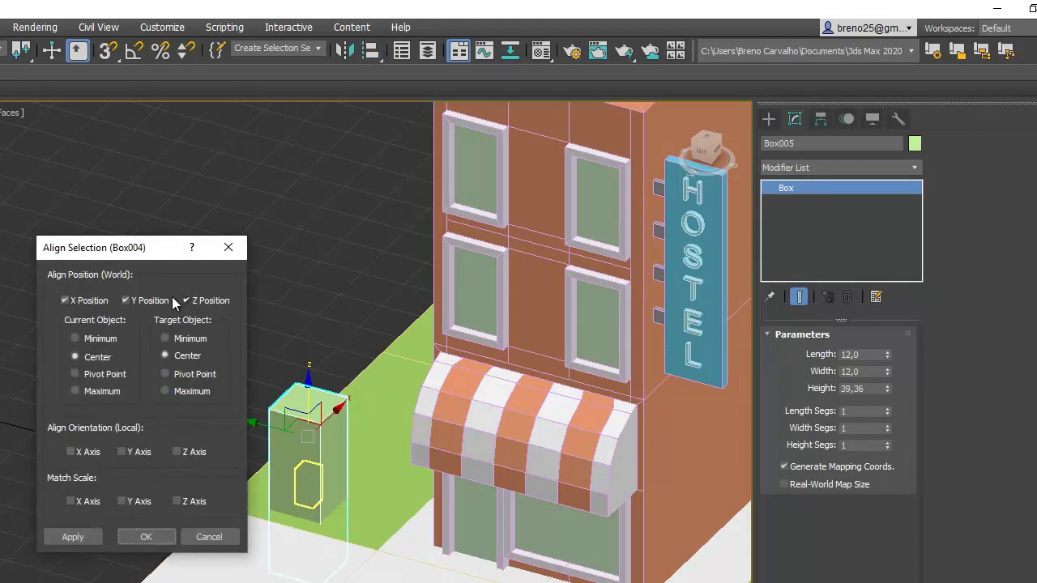
left_click(125, 302)
left_click(80, 302)
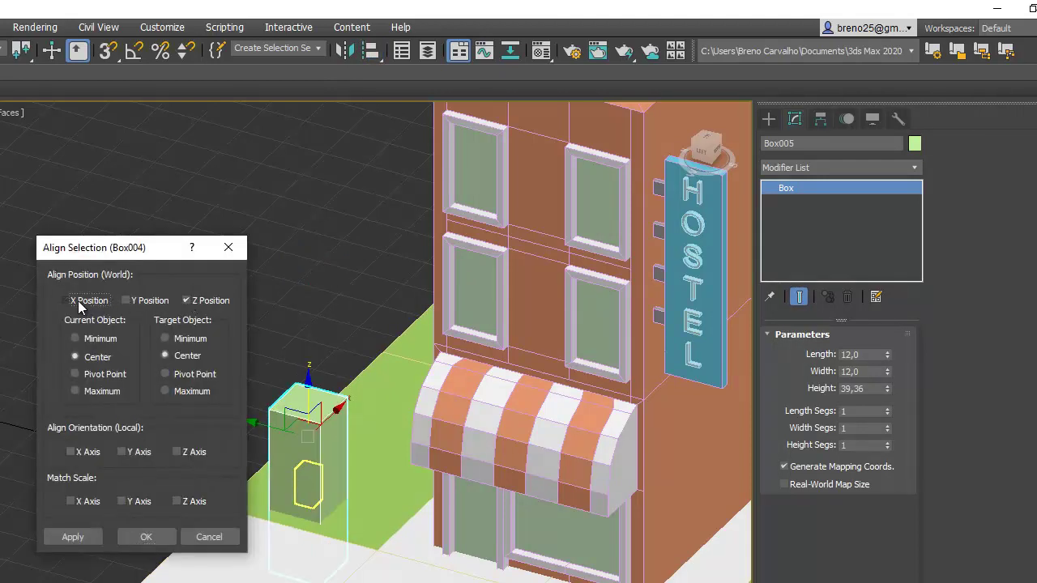
left_click(75, 391)
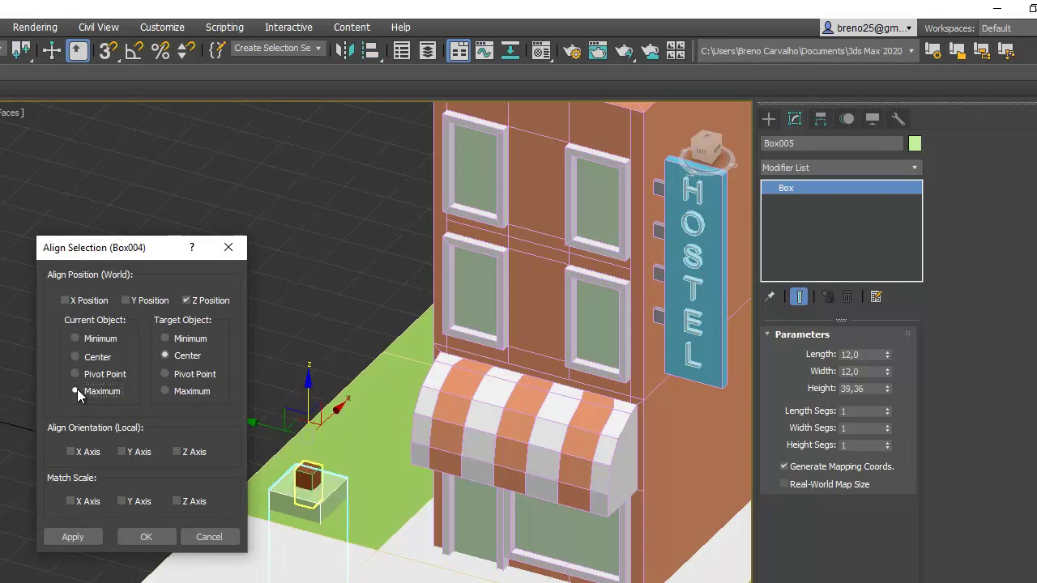
left_click(166, 391)
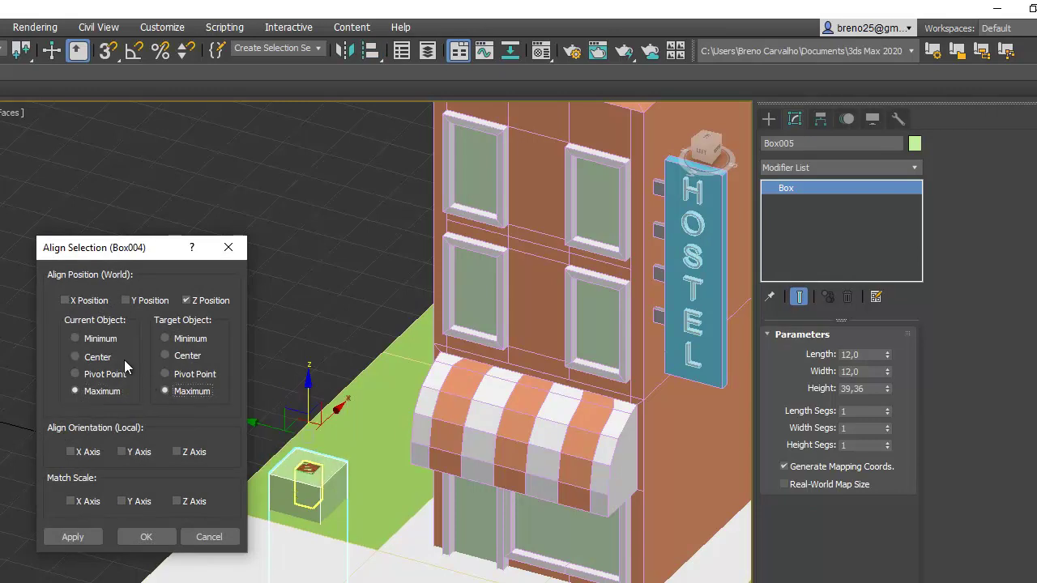
left_click(89, 338)
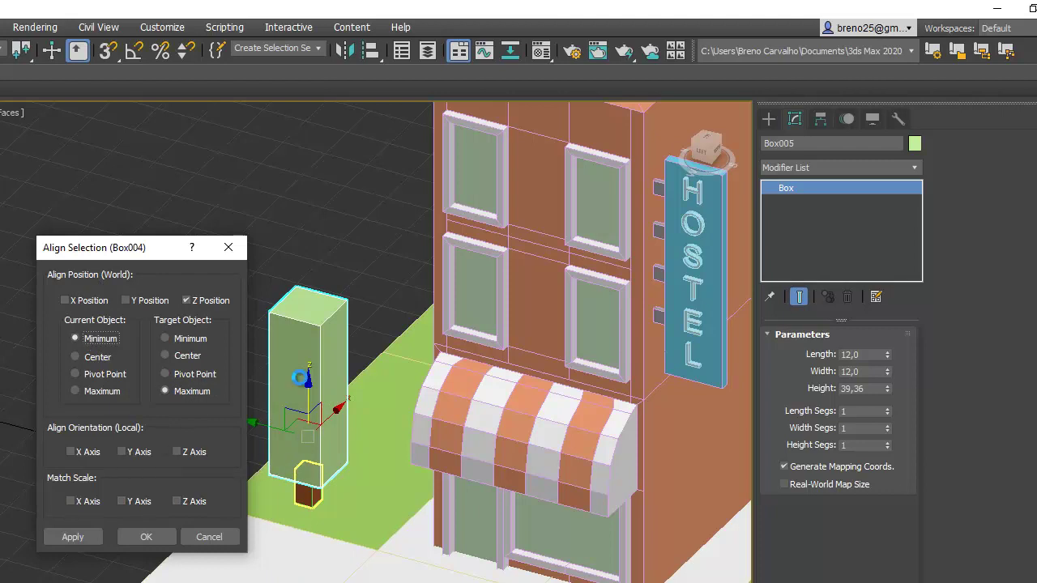
left_click(146, 537)
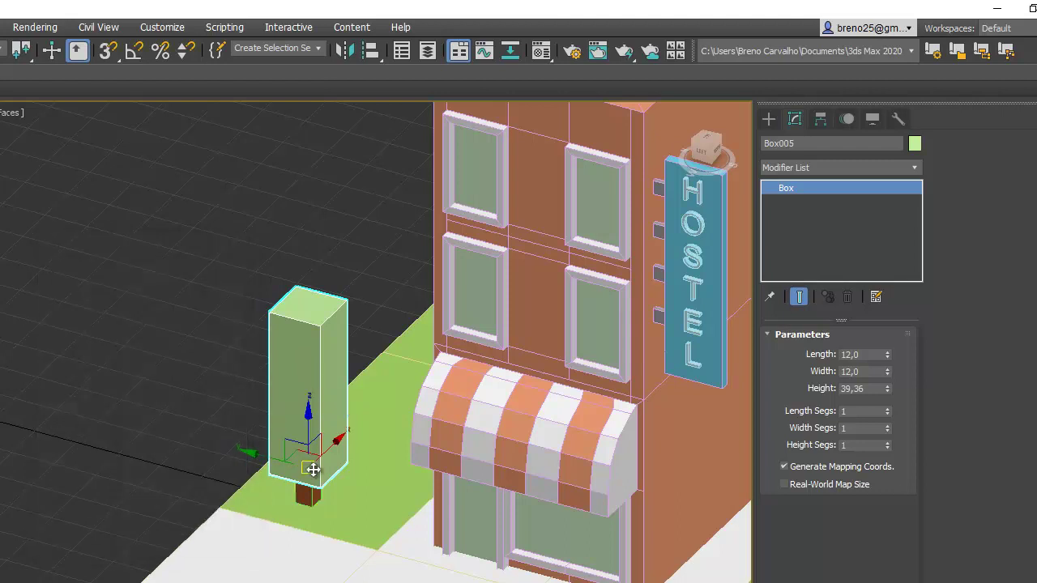
- Copy the tree's trunk and green box together along Y onto the grass on the opposite side of the building, as one independent copy
middle_click_drag(318, 497, 165, 525)
left_click(25, 366)
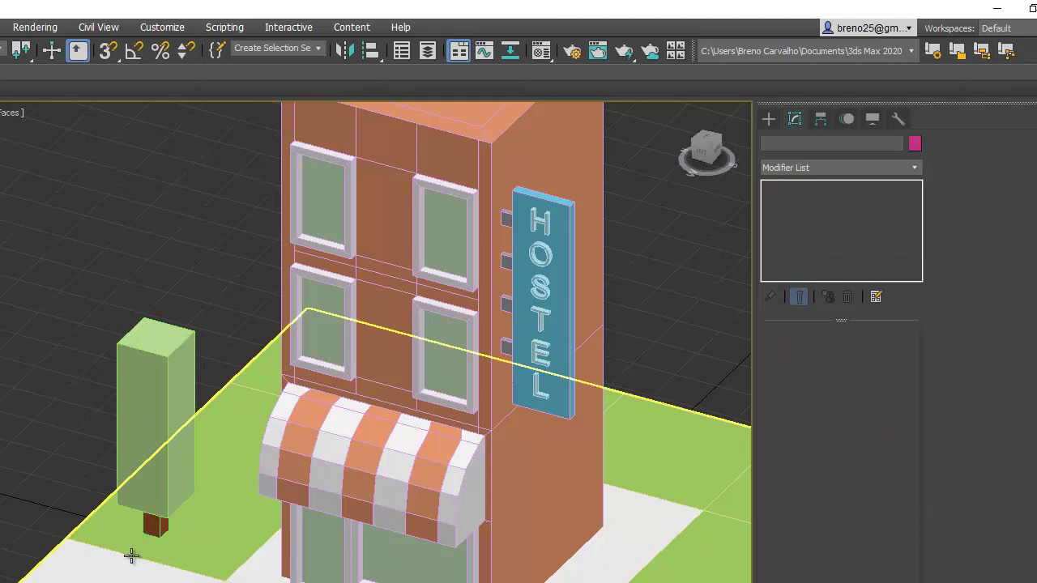
left_click(153, 523)
left_click(150, 447, "ctrl")
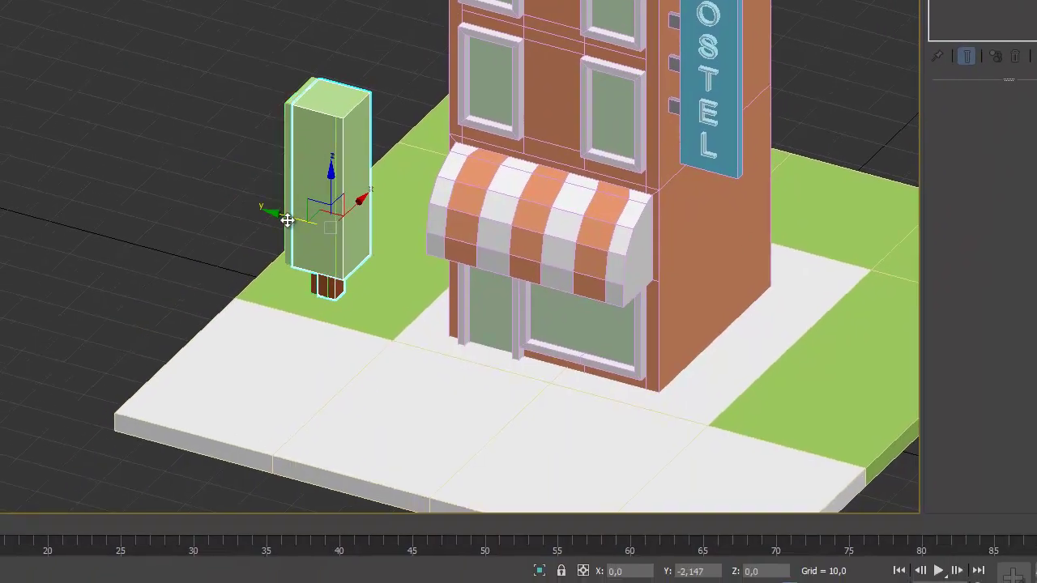
left_click_drag(121, 460, 352, 541, "shift")
left_click_drag(519, 300, 768, 372, "shift")
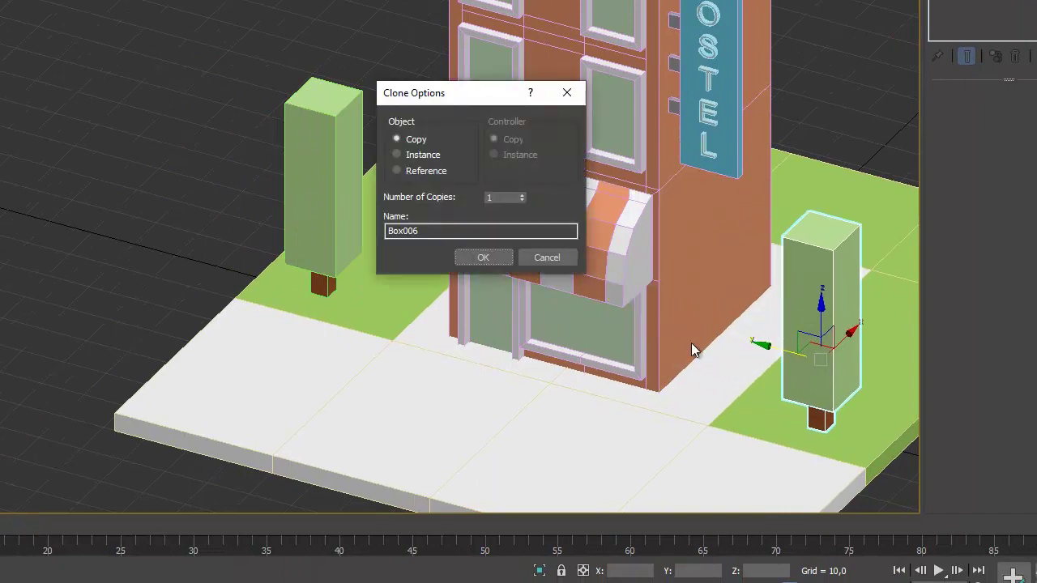
left_click(505, 260)
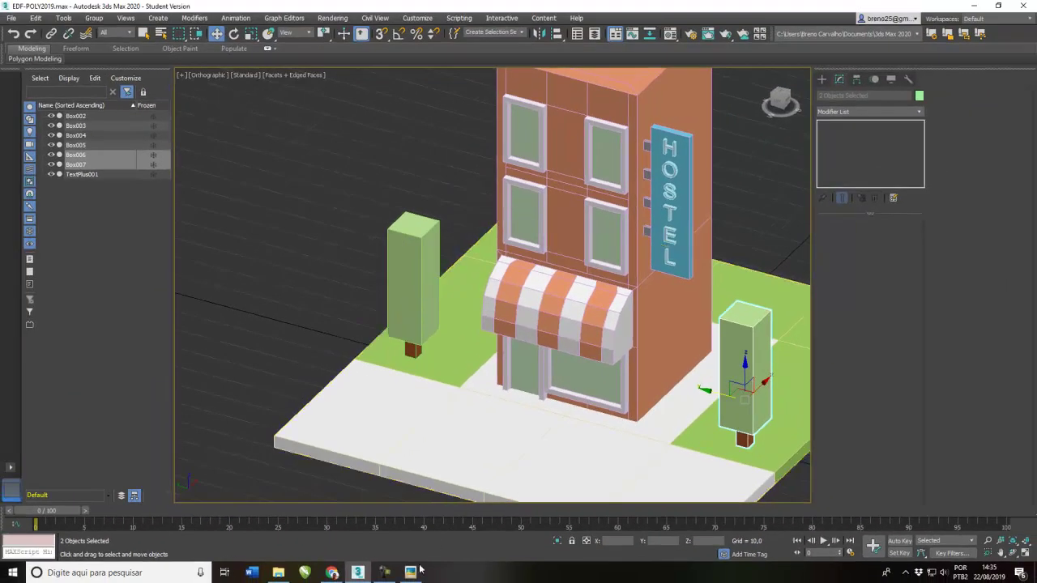
- Following the reference image, copy the new tree along X toward the rear corner of the same grass strip
left_click(411, 572)
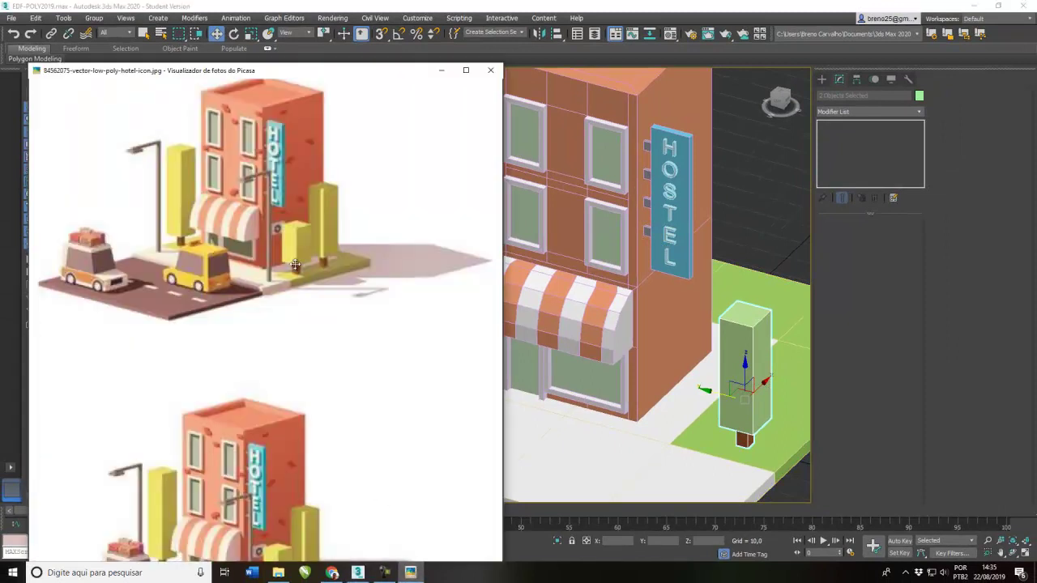
left_click(628, 12)
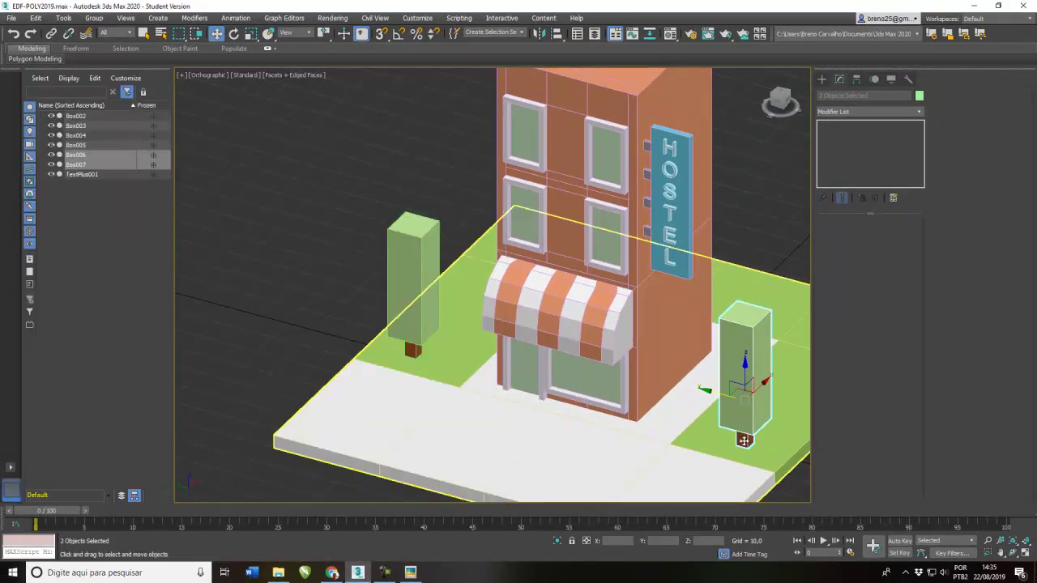
left_click_drag(767, 381, 854, 287, "shift")
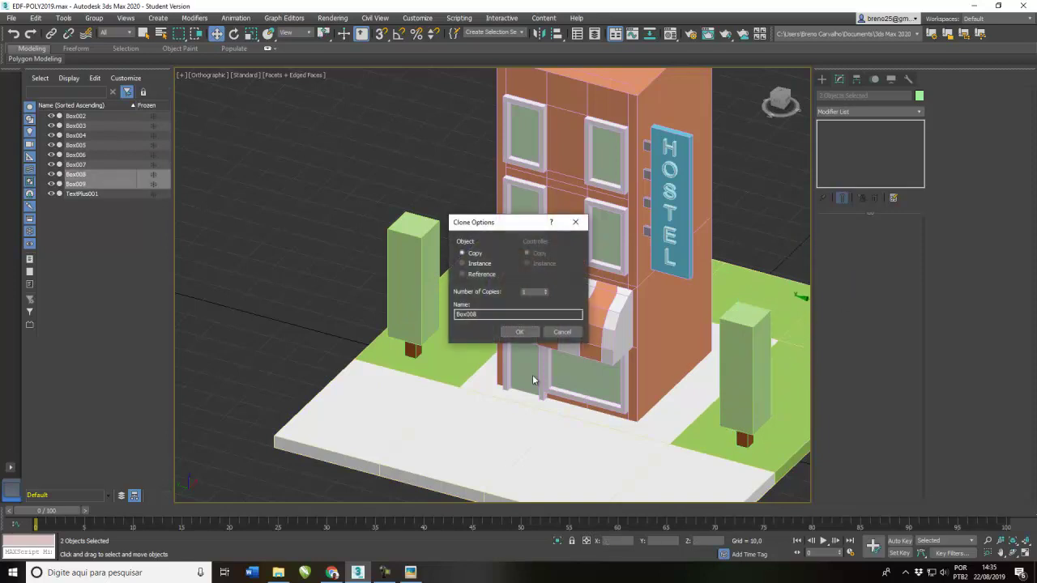
left_click(520, 333)
middle_click_drag(777, 283, 656, 278)
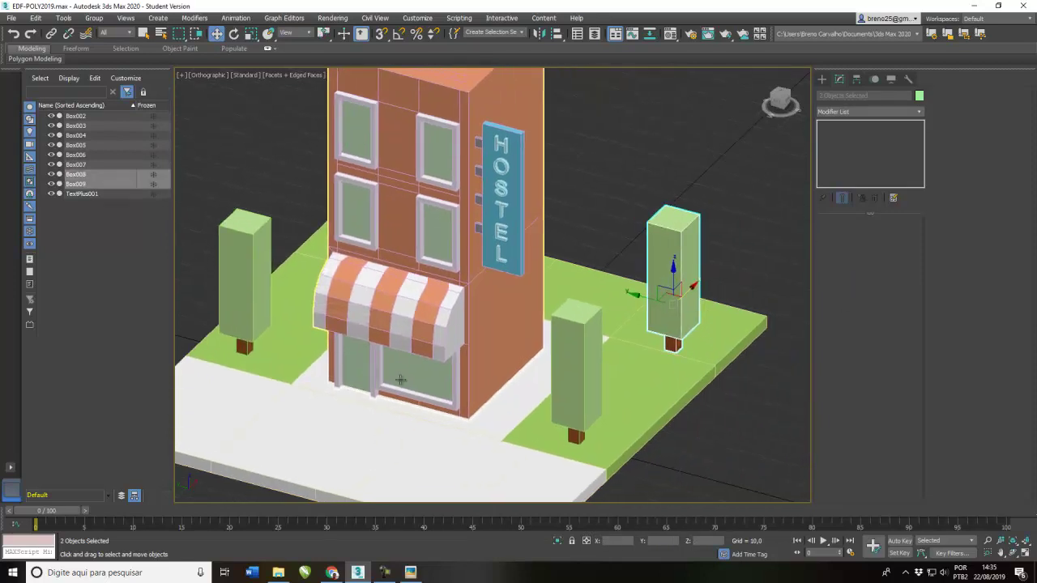
left_click_drag(656, 278, 669, 266)
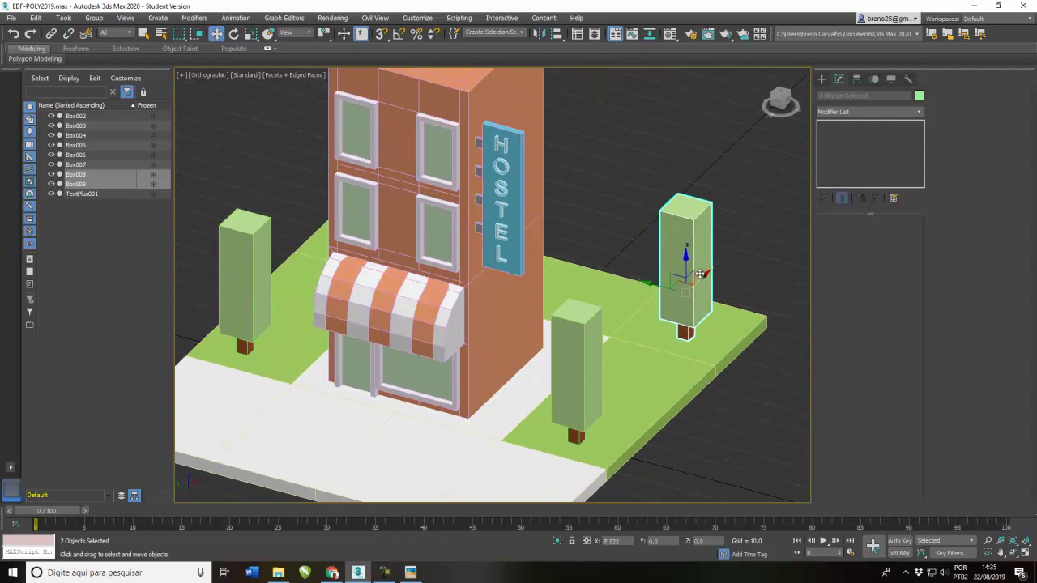
left_click(729, 175)
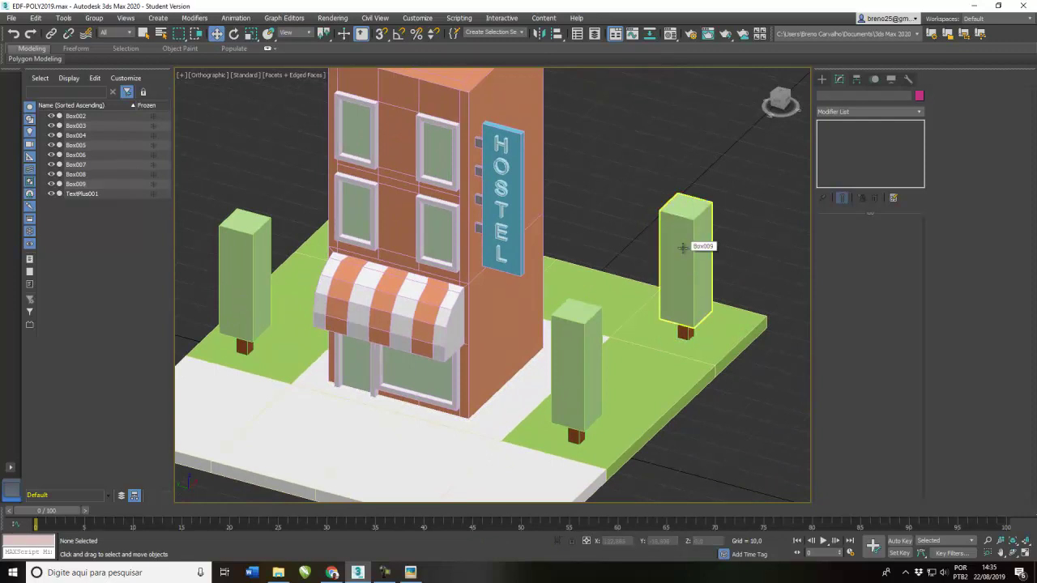
- Compare the rear tree's placement with the reference image and move its trunk and green box along X closer to the front tree
left_click(412, 573)
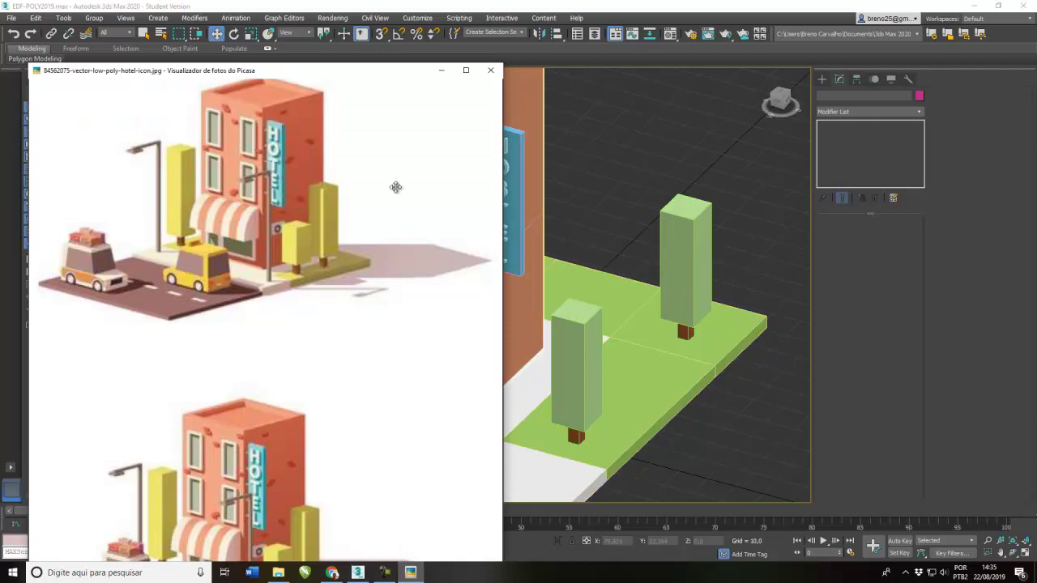
left_click(634, 303)
left_click(684, 331)
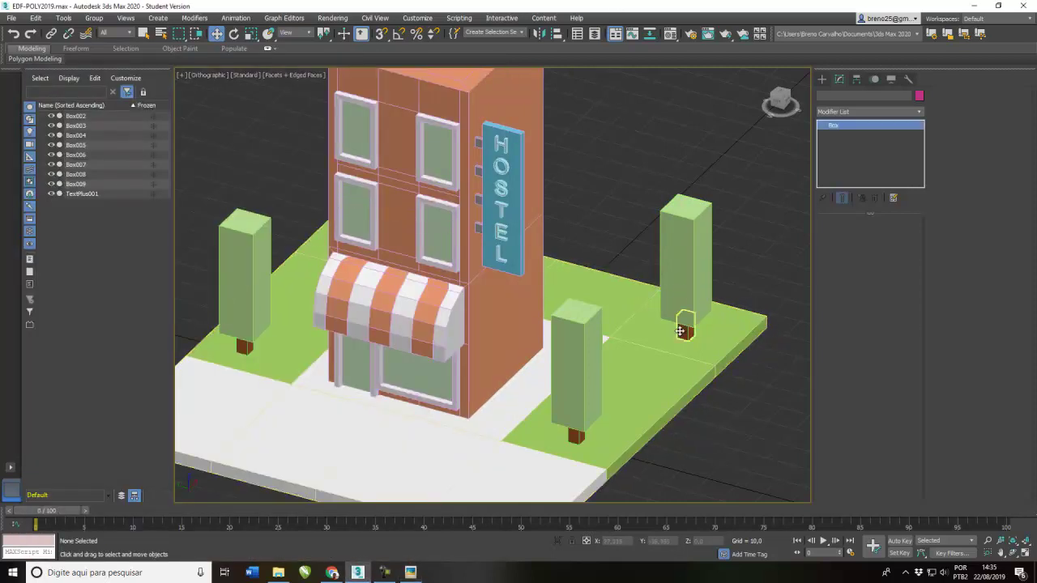
left_click(703, 288, "ctrl")
left_click_drag(706, 275, 651, 324)
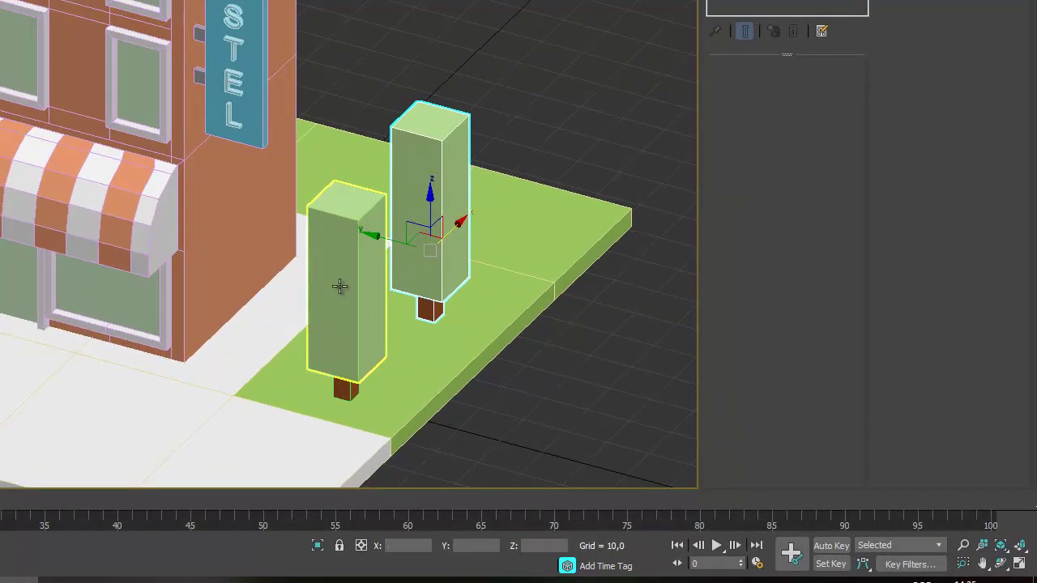
- Set the green box height to about 24.4 on the front tree beside the sign, and 57.466 on the tree across the building
left_click(340, 285)
left_click_drag(831, 124, 832, 158)
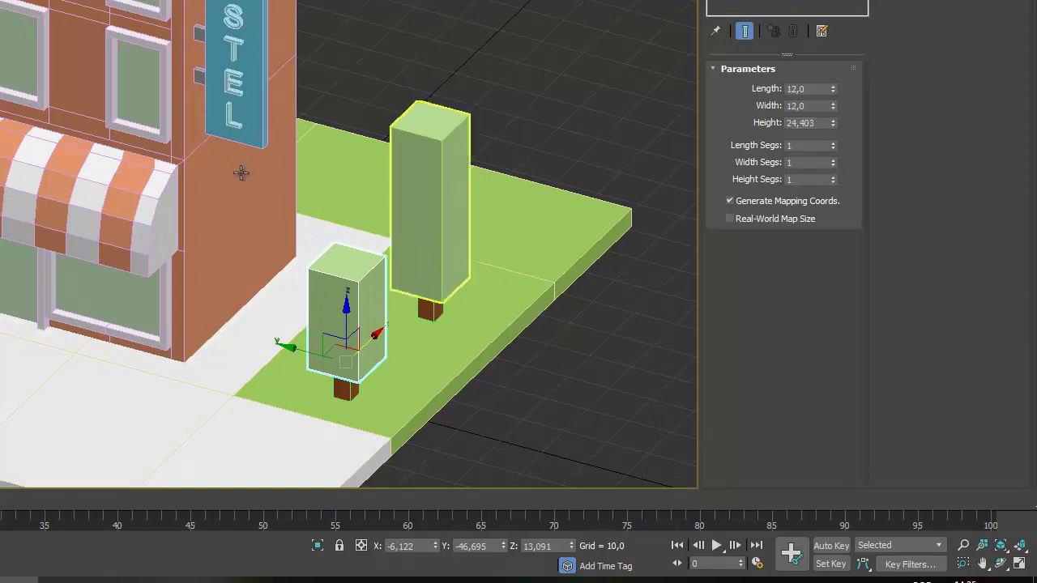
left_click(544, 103)
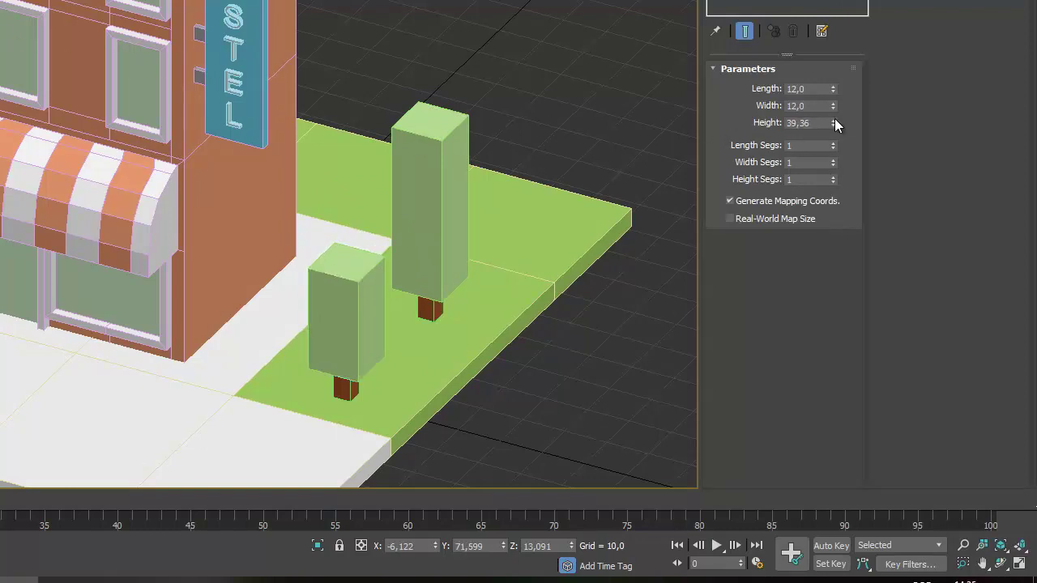
left_click_drag(832, 119, 832, 73)
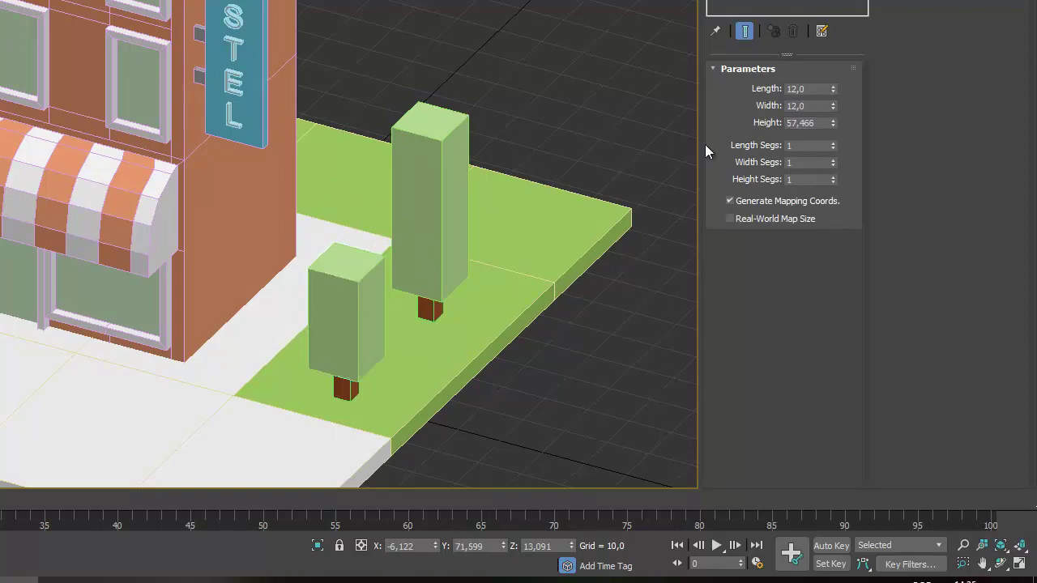
- Select the green boxes of all three trees and rename the porta material as ARVORE
left_click(458, 173)
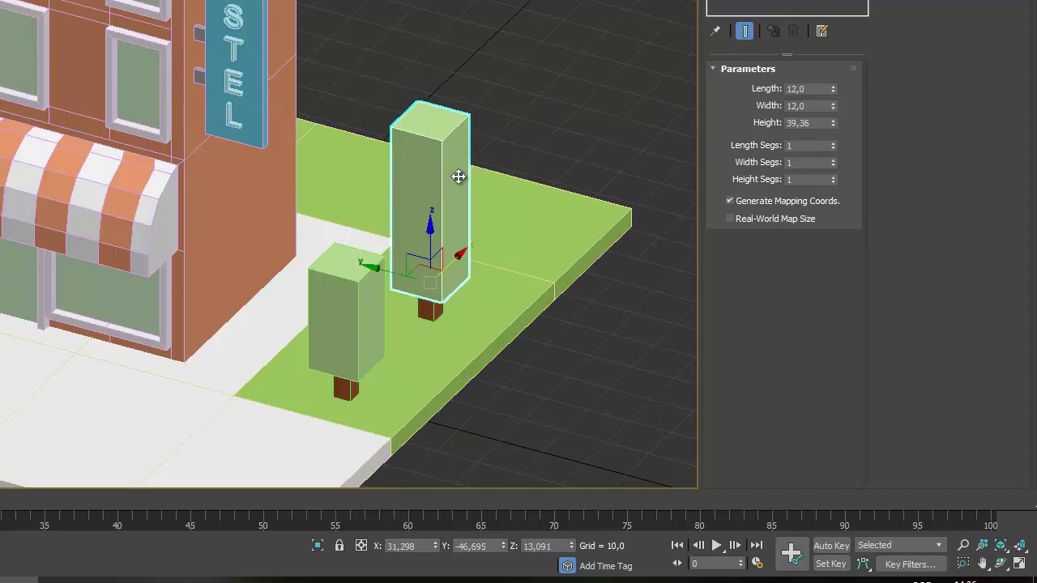
left_click(346, 301, "ctrl")
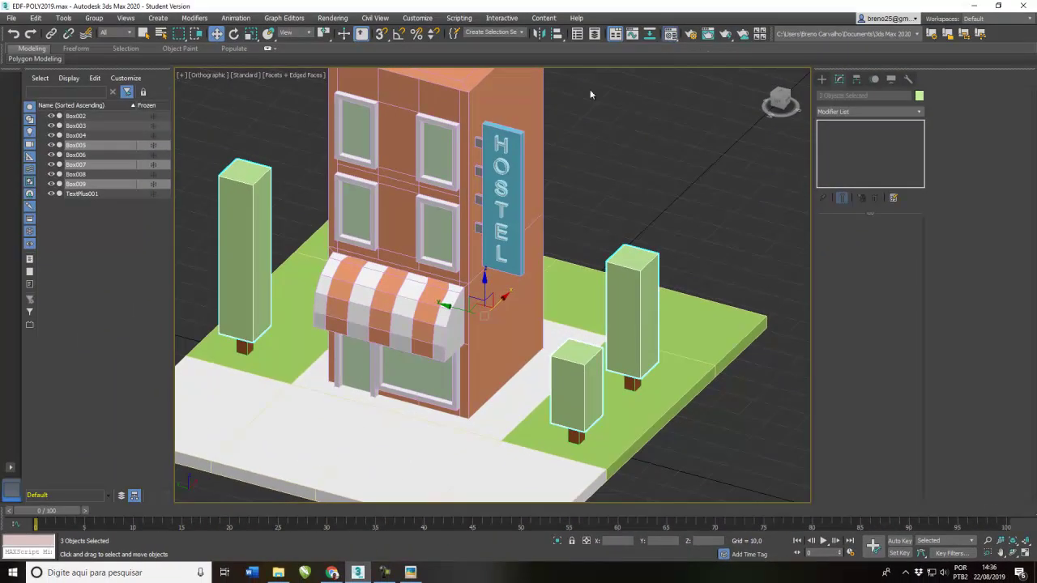
key("m")
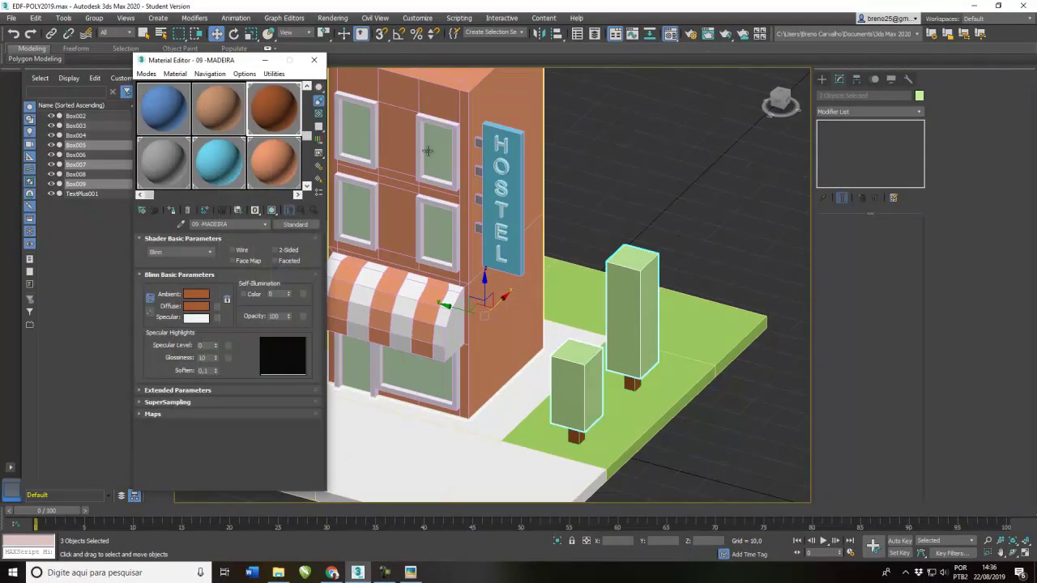
left_click(207, 104)
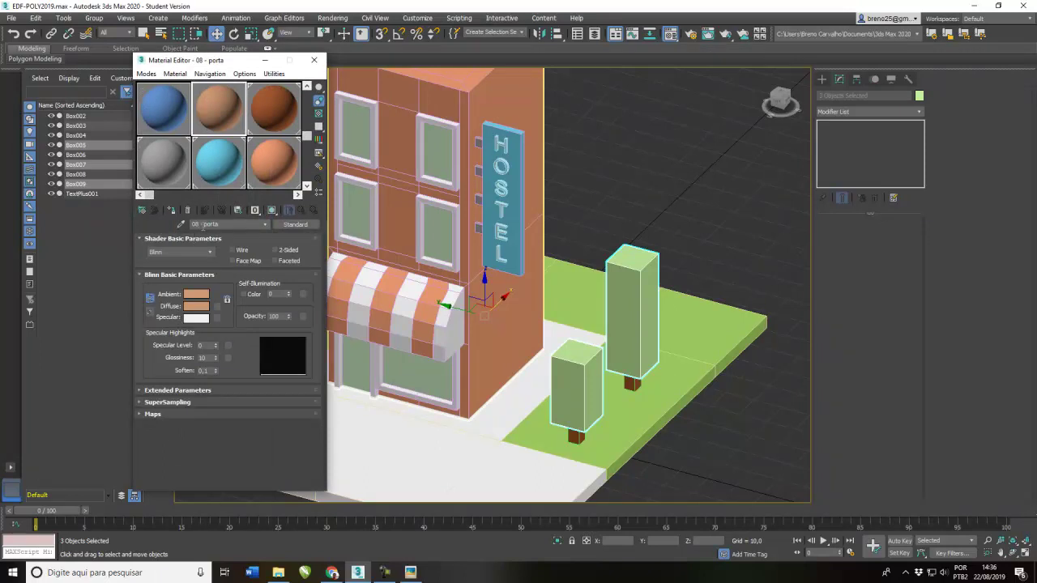
type("ARVORE")
- Give the ARVORE material a medium green diffuse colour and assign it to the three selected tree boxes
left_click(194, 306)
left_click(245, 113)
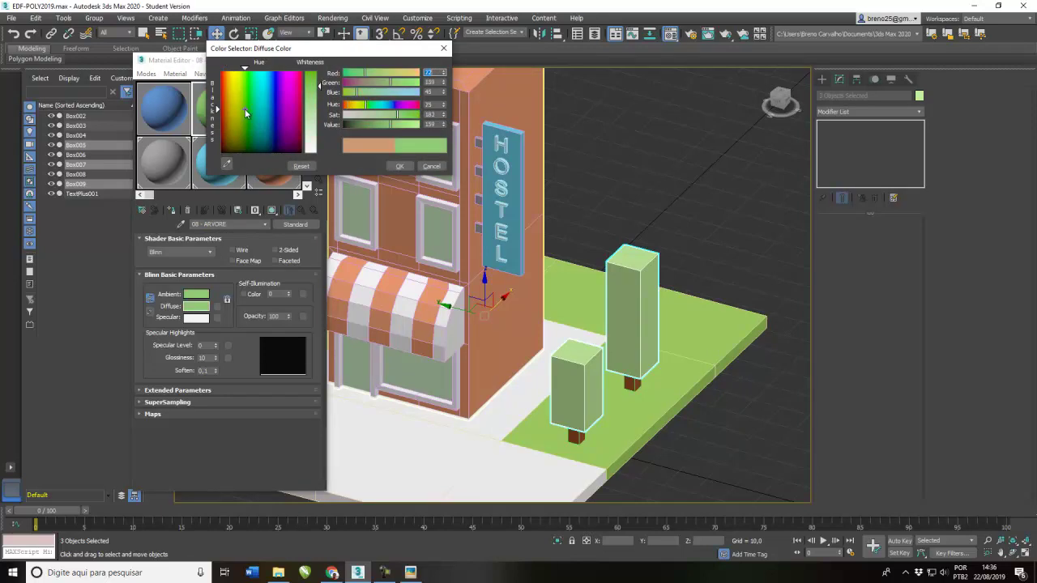
left_click_drag(245, 113, 247, 114)
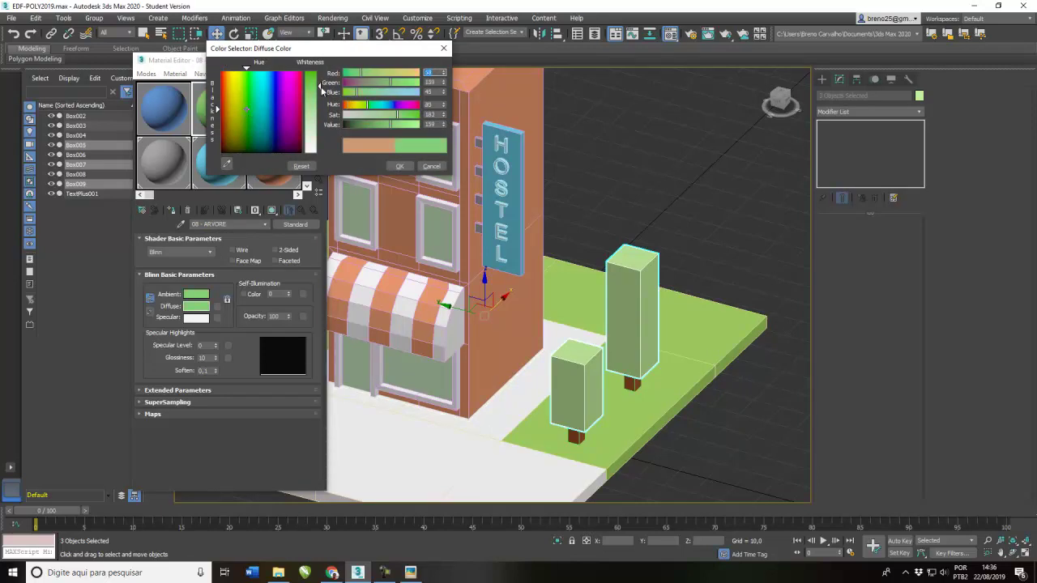
left_click(398, 166)
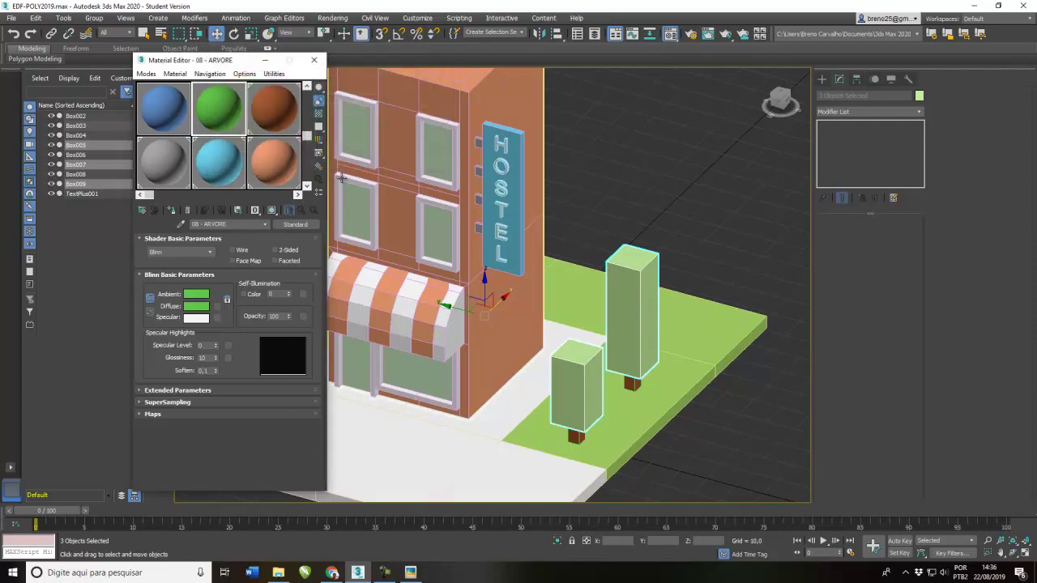
left_click(170, 211)
left_click(314, 60)
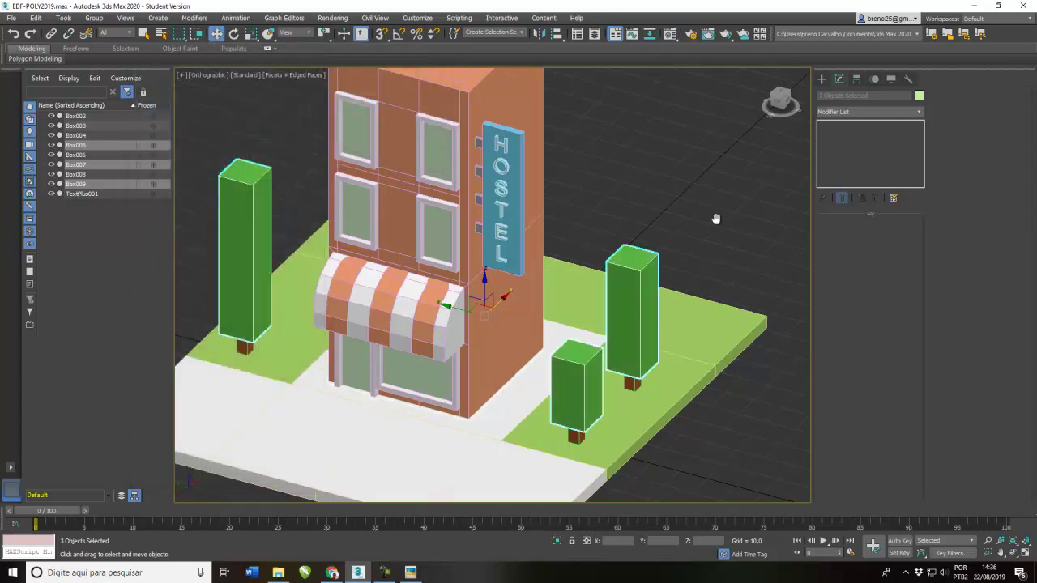
scroll(716, 222, "down", 3)
middle_click_drag(730, 304, 706, 308, "alt")
left_click(730, 276)
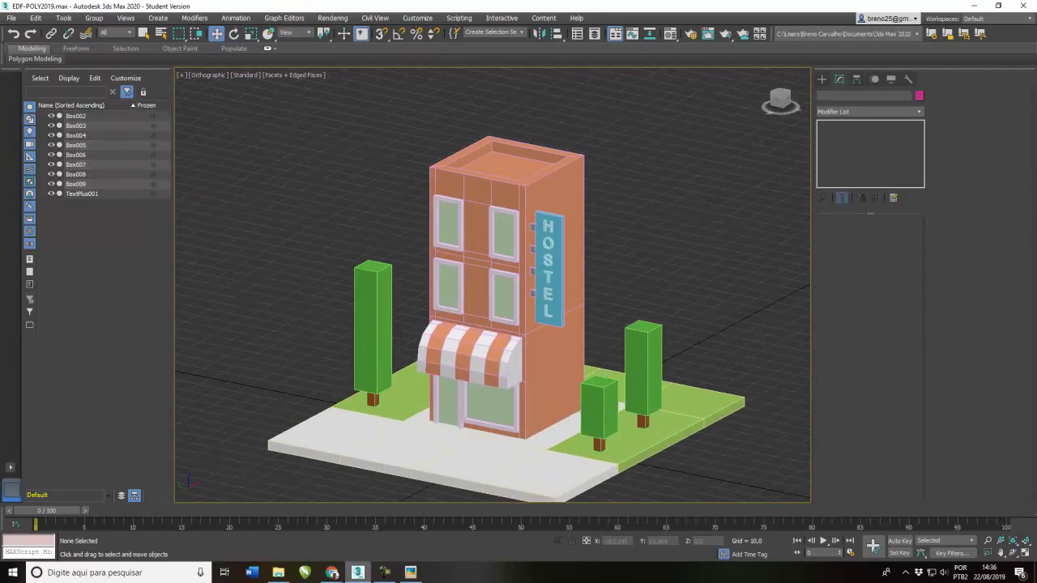
- Check the street lamps in the reference image, and copy the tallest tree's trunk box along X onto the pavement
left_click(409, 572)
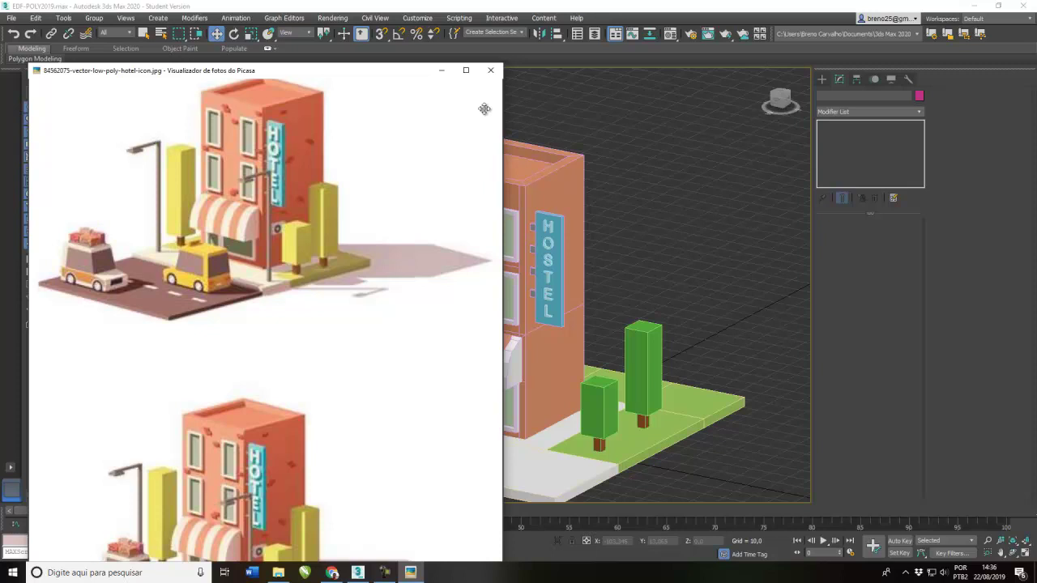
left_click(648, 11)
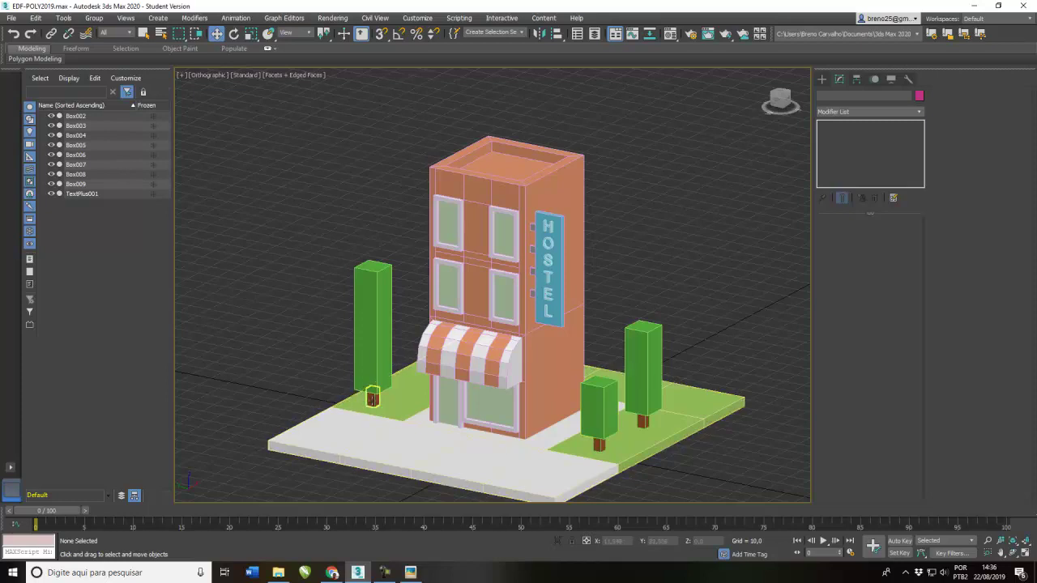
left_click(372, 397)
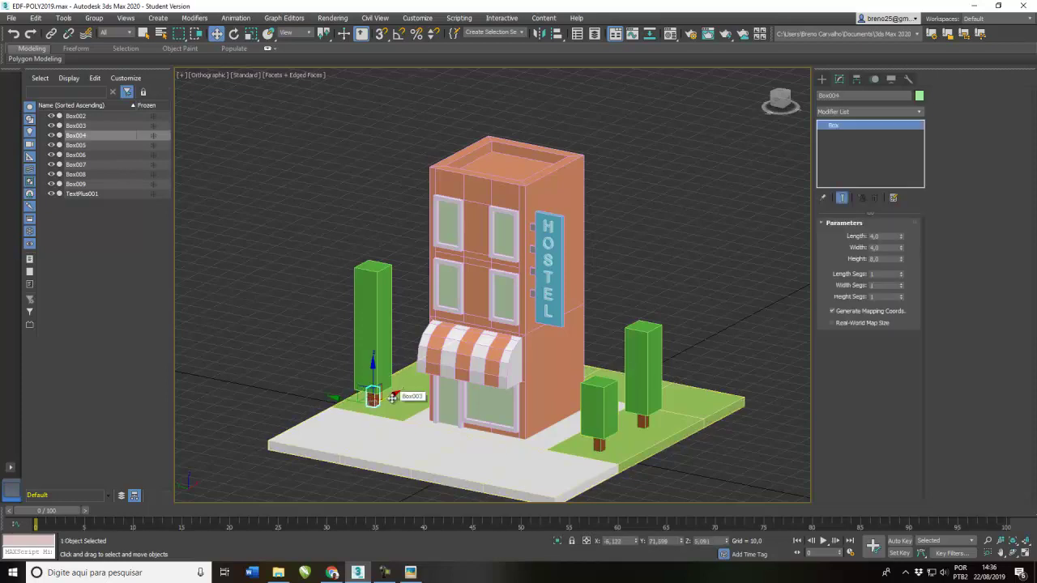
left_click(377, 414)
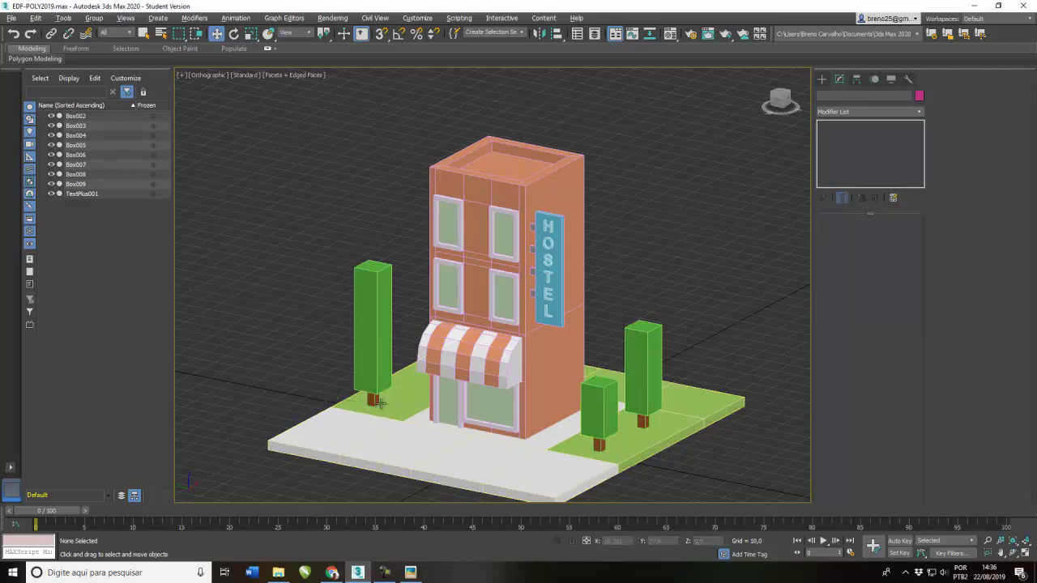
left_click(388, 398)
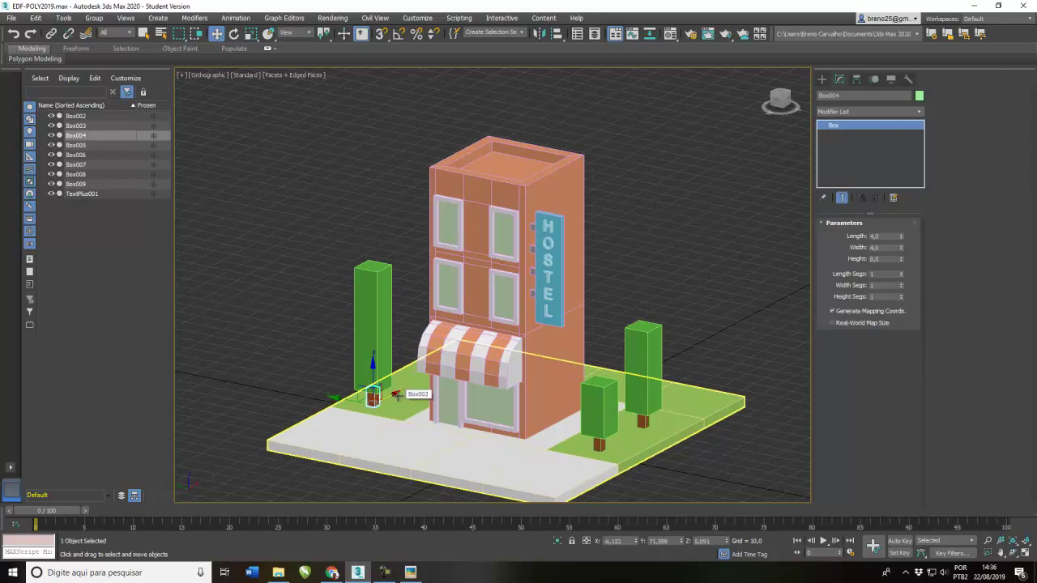
left_click_drag(397, 394, 353, 420, "shift")
left_click(519, 333)
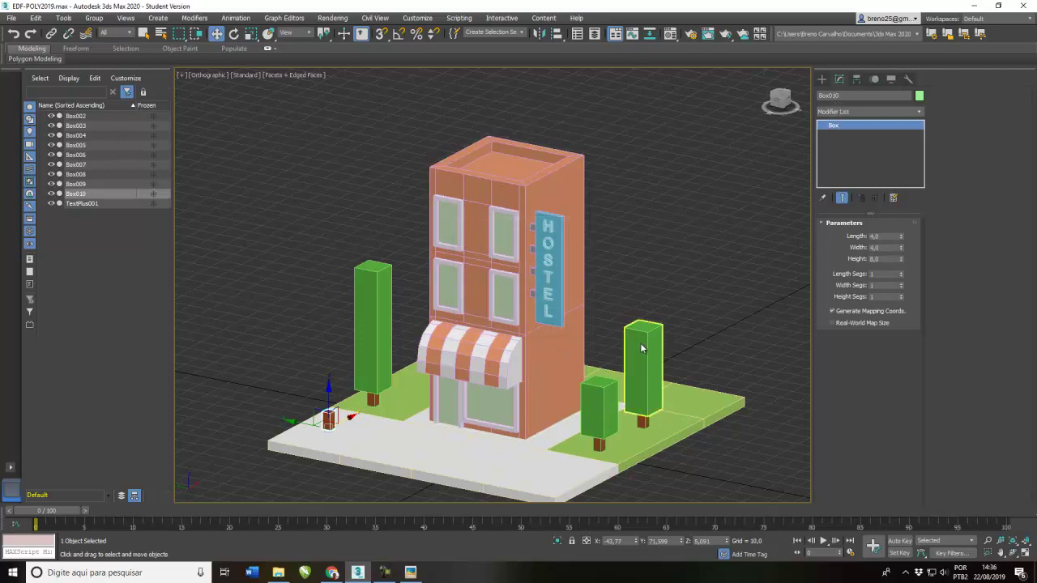
- Set the copied box's length, width and height to 2 and compare it with the lamp posts in the reference image
left_click_drag(881, 236, 865, 238)
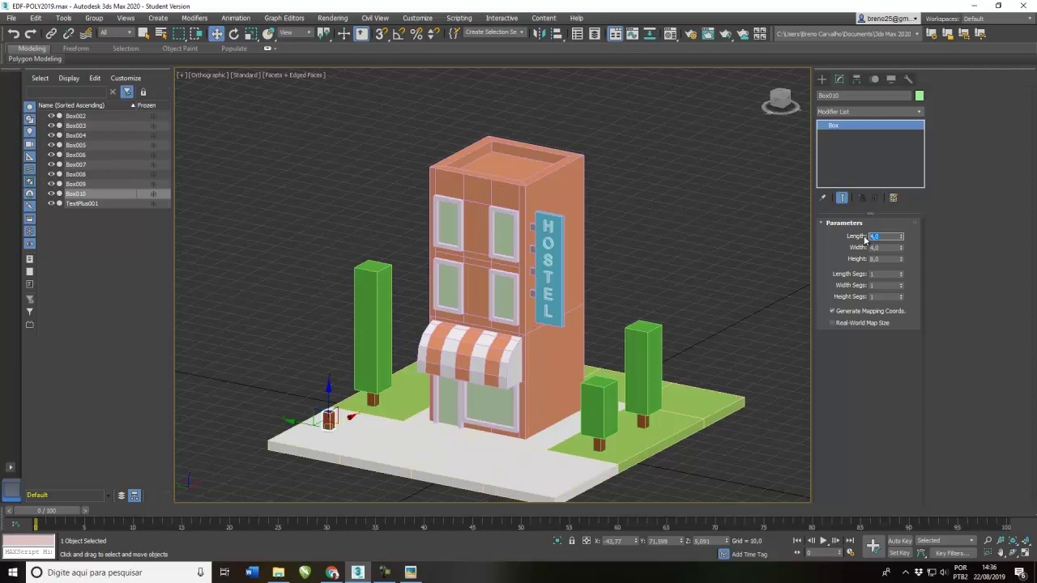
type("2")
key("Tab")
type("2")
key("Tab")
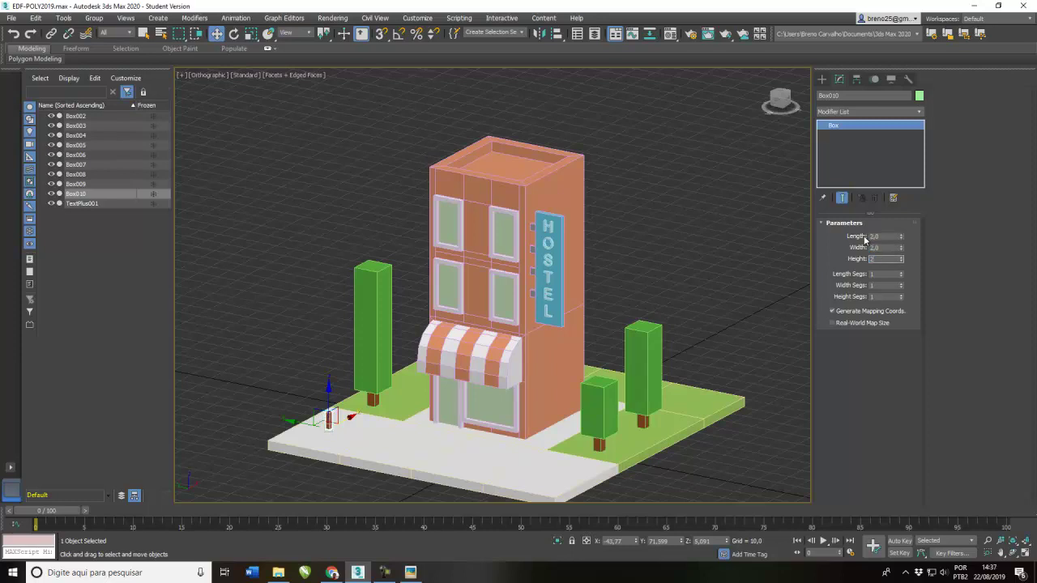
key("Tab")
left_click(410, 572)
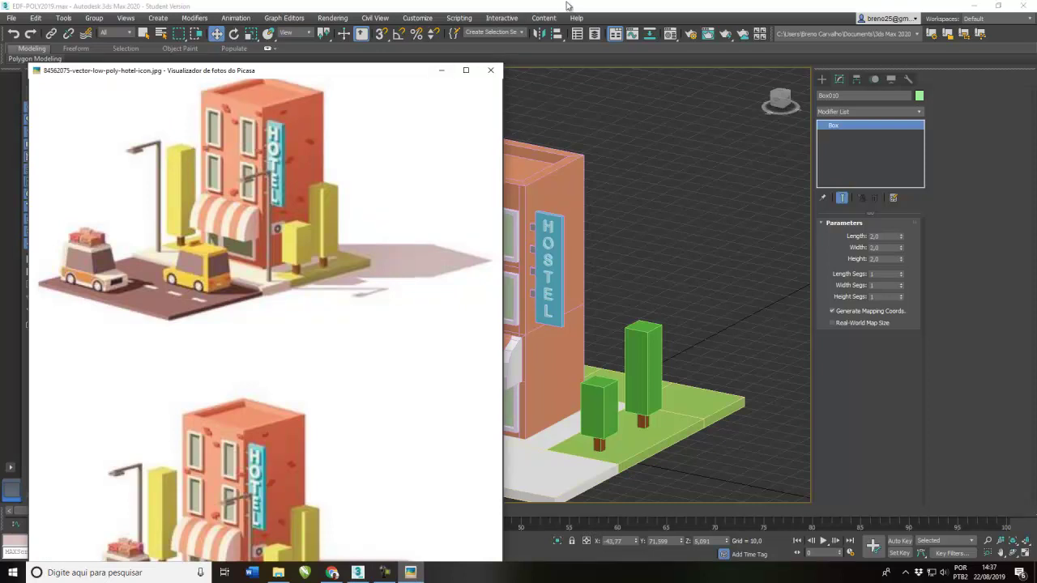
left_click(441, 70)
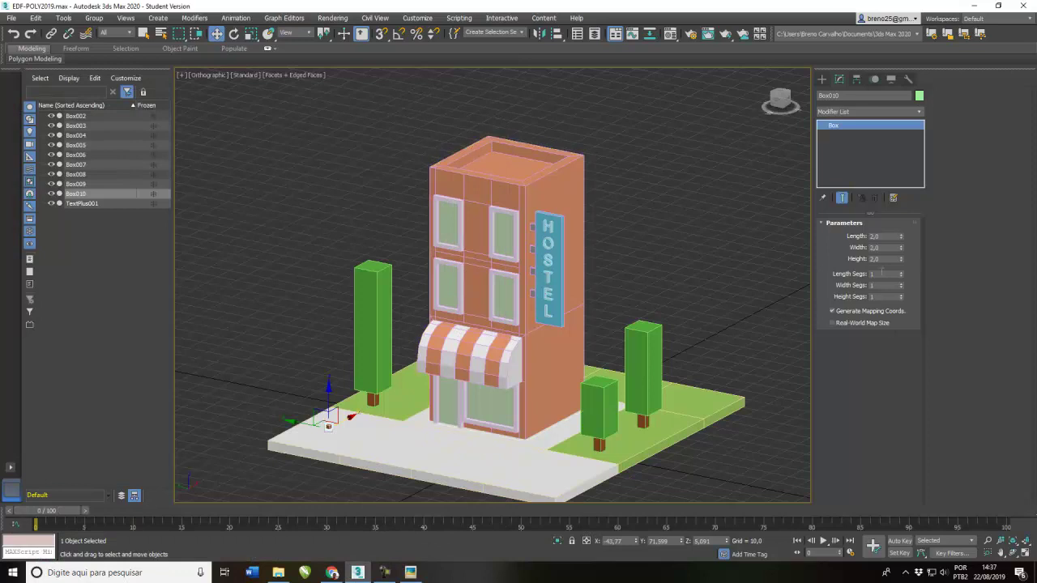
- Raise the lamp post box to a height of about 85 and convert it to an editable poly
left_click_drag(902, 258, 99, 343)
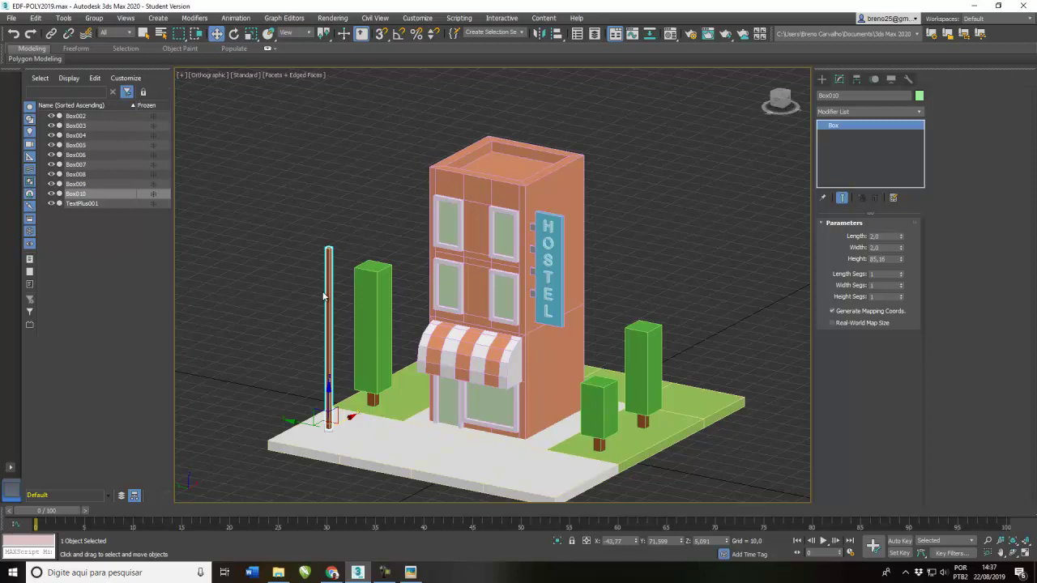
middle_click_drag(323, 296, 339, 311)
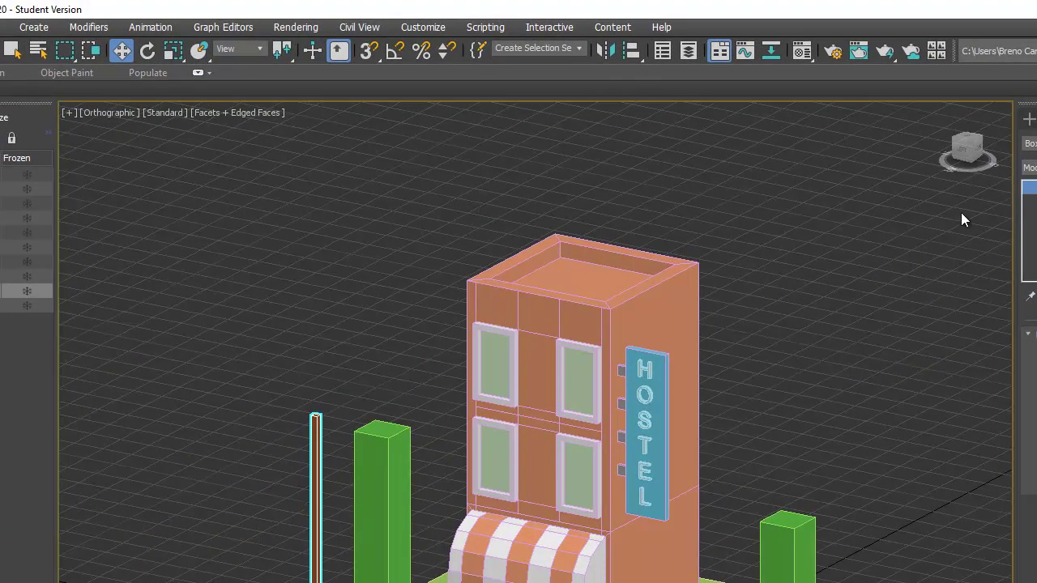
right_click(313, 496)
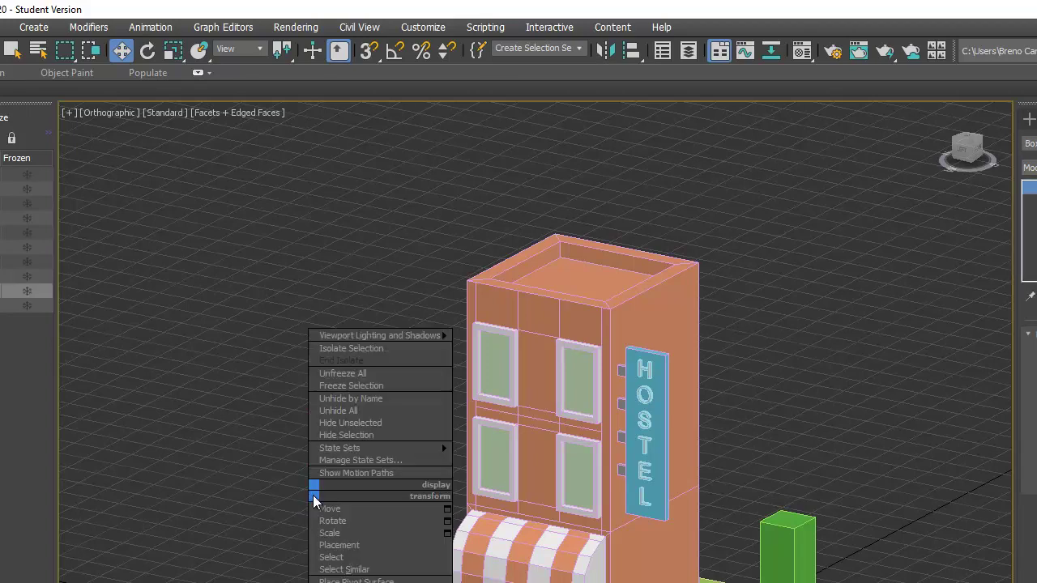
left_click(381, 580)
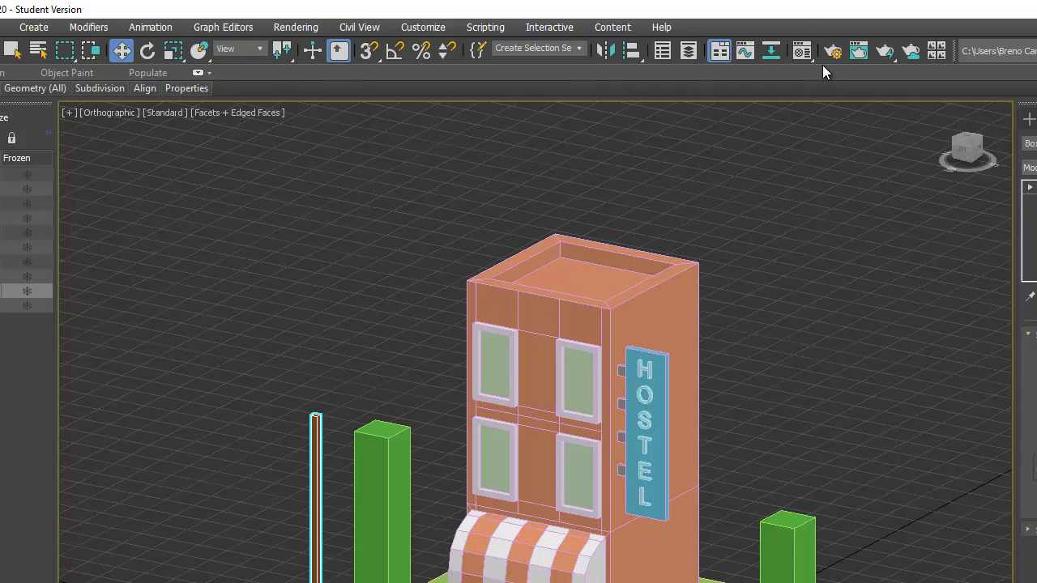
- Assign the grey METAL material to the lamp post and close the material editor
left_click(802, 53)
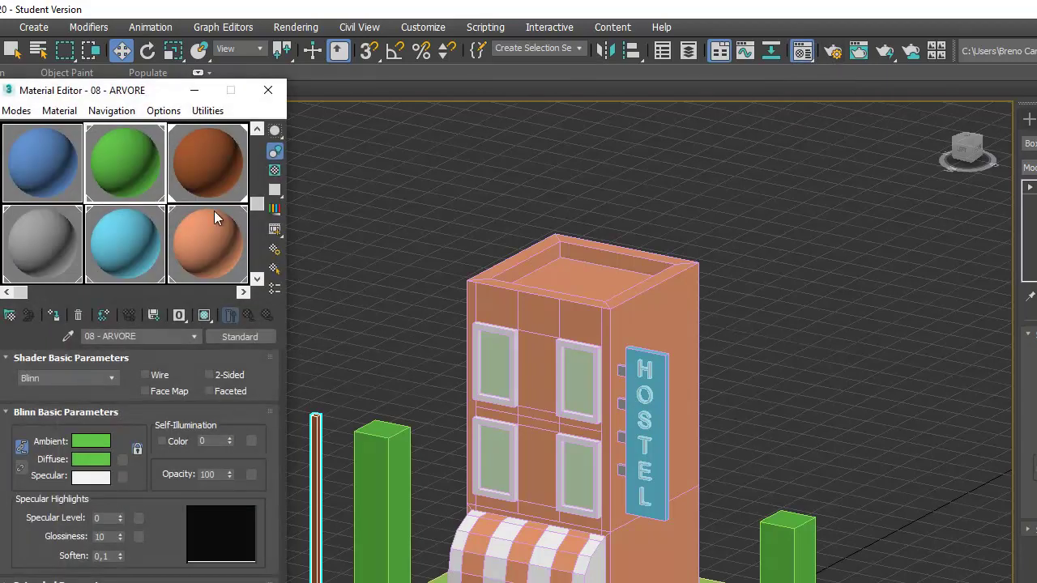
left_click(52, 234)
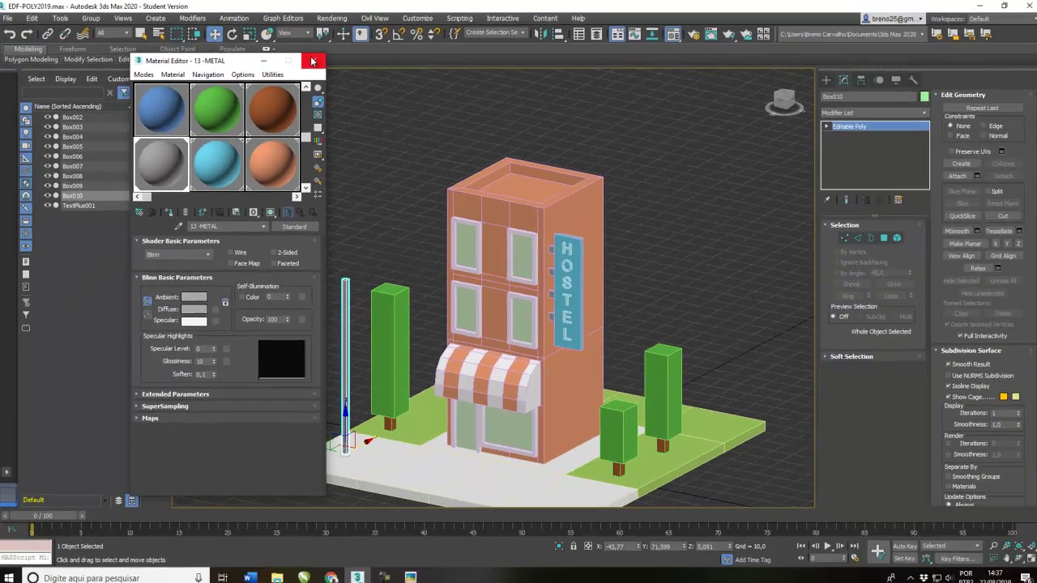
key("m")
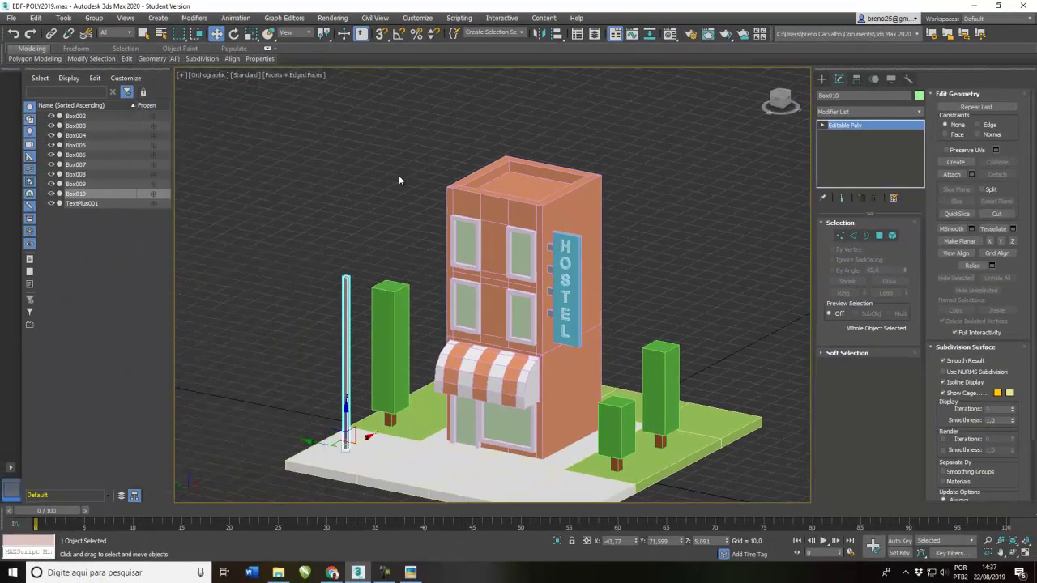
- Extrude the top polygon of the lamp post upward by 2
left_click(879, 236)
scroll(332, 330, "up", 5)
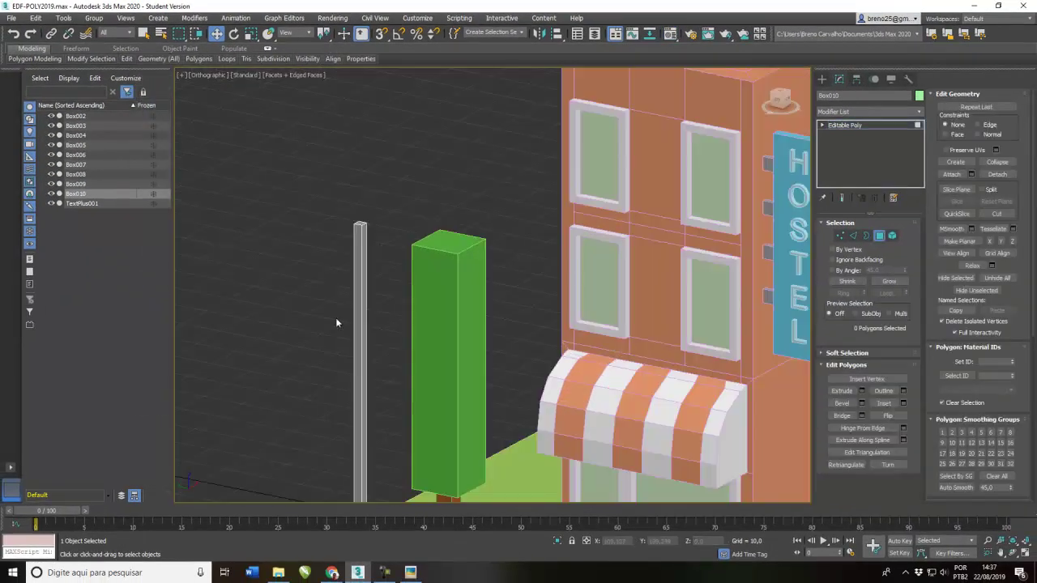
scroll(340, 295, "up", 5)
left_click(378, 152)
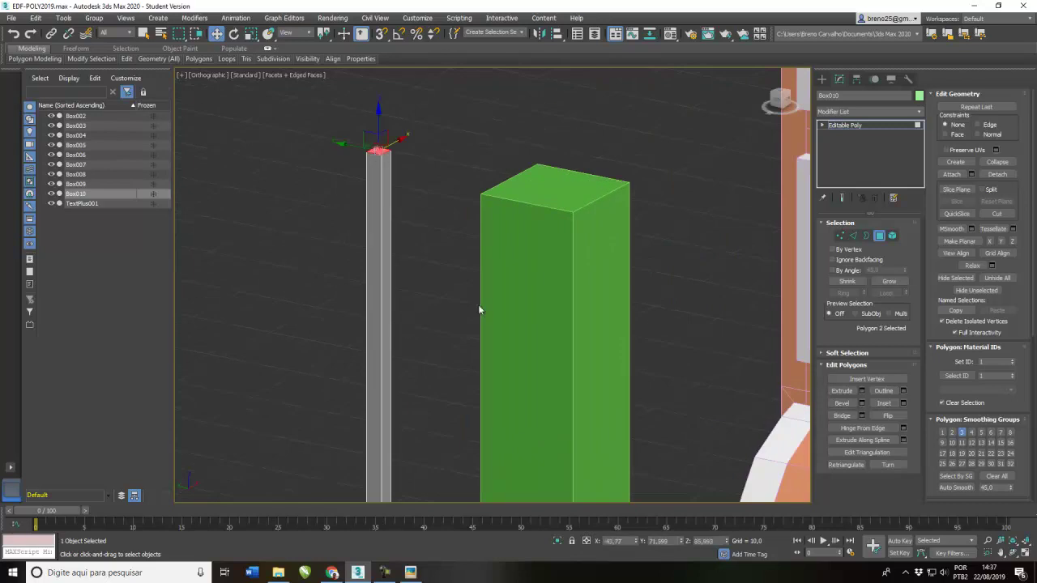
left_click(861, 392)
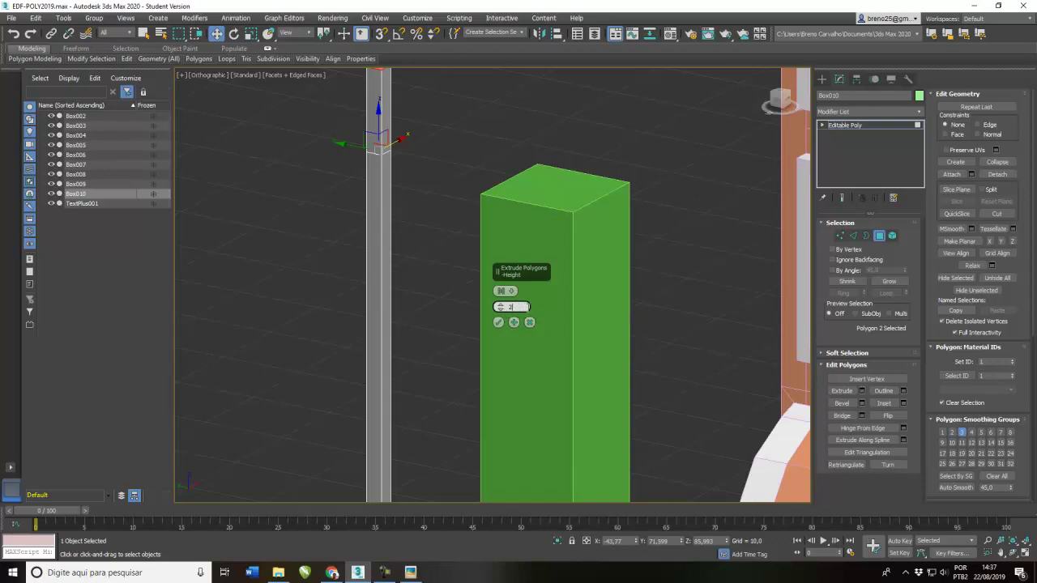
key("Return")
left_click(497, 324)
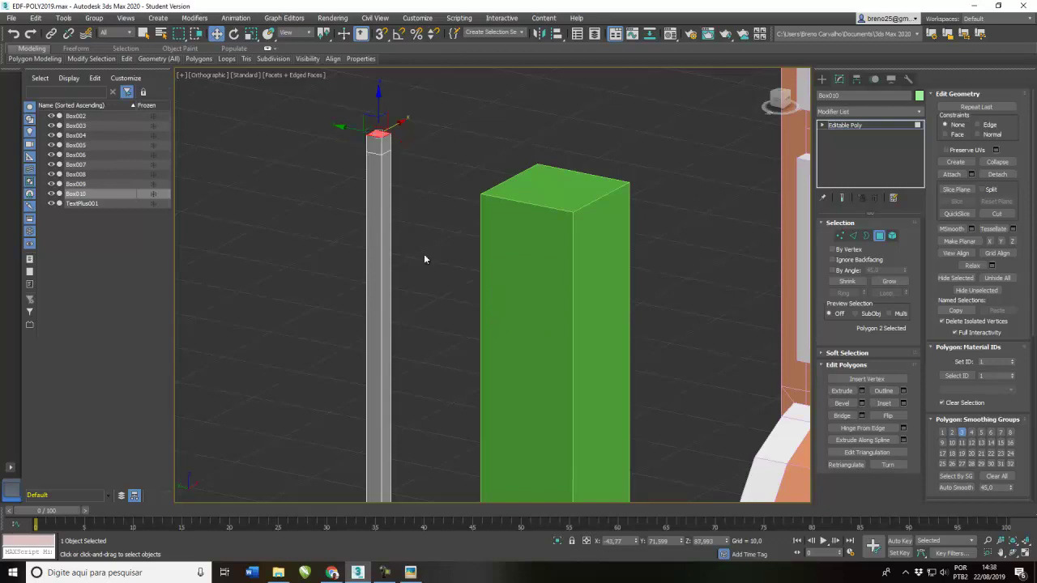
- Extrude the street-facing side polygon of the post's top segment by 34 to form the lamp arm
left_click(372, 144)
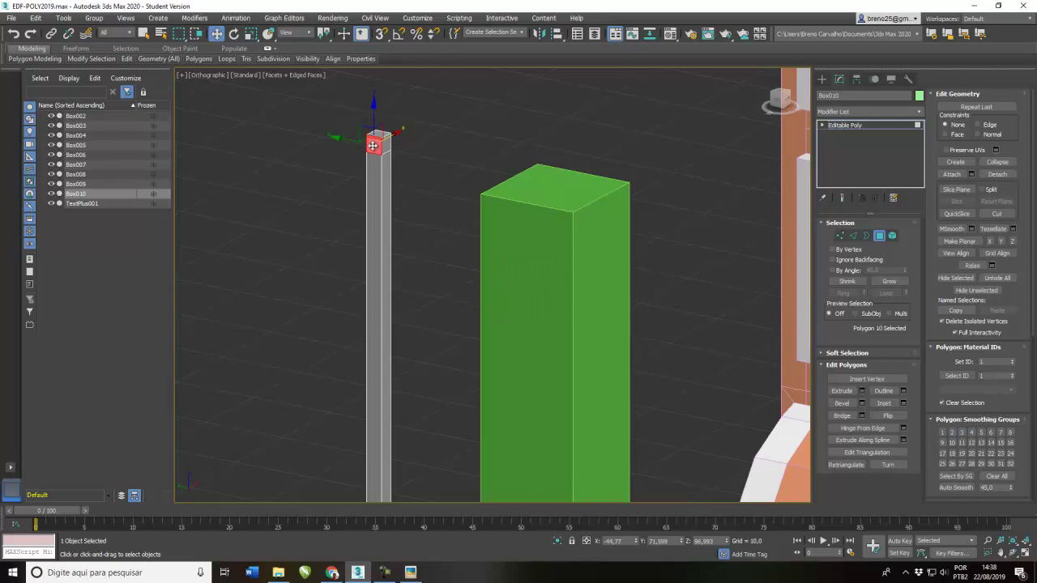
scroll(776, 305, "down", 3)
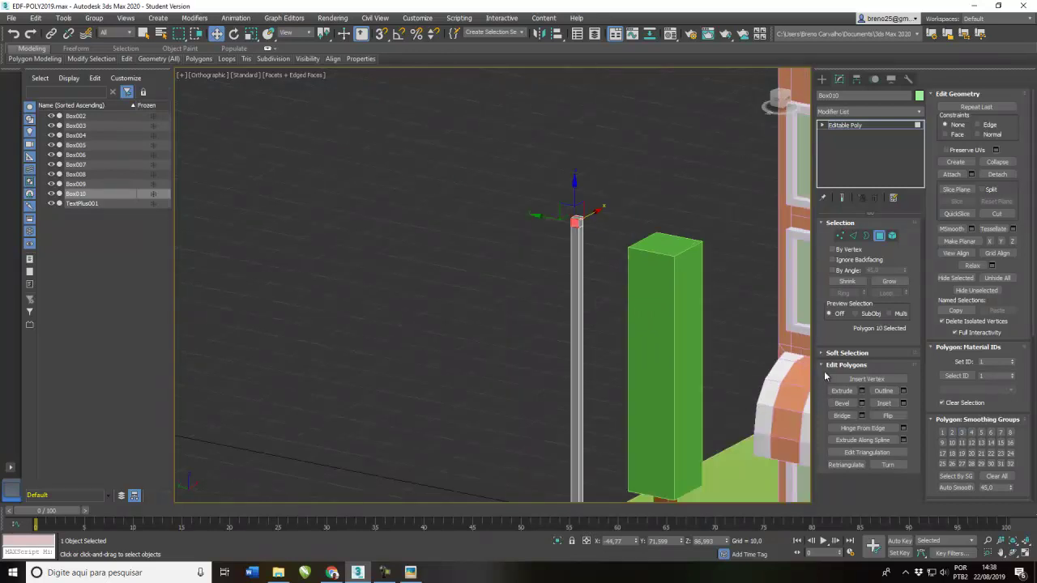
left_click(863, 395)
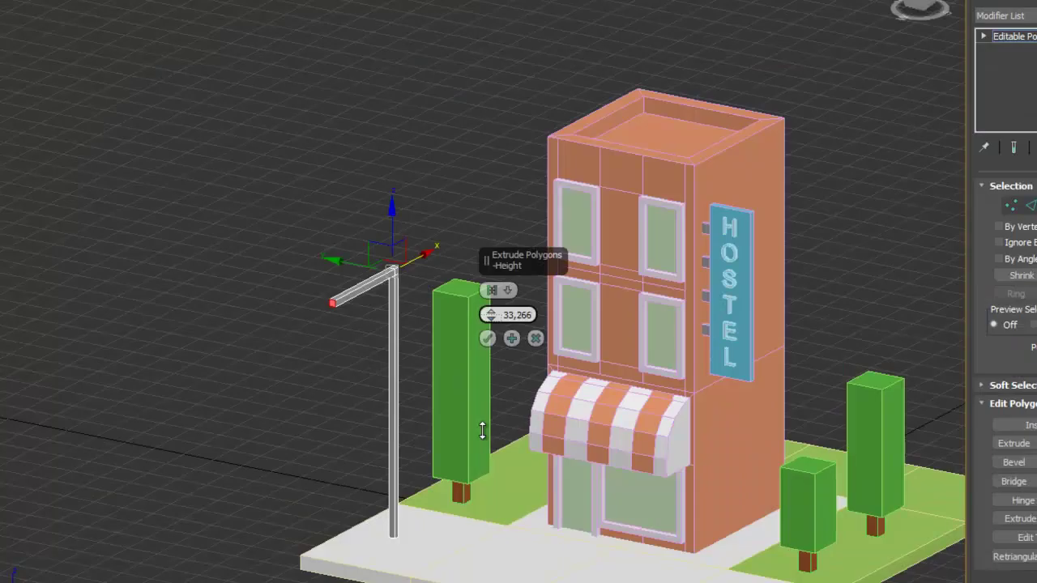
left_click_drag(505, 317, 534, 317)
type("34,0")
left_click(488, 339)
scroll(315, 332, "up", 3)
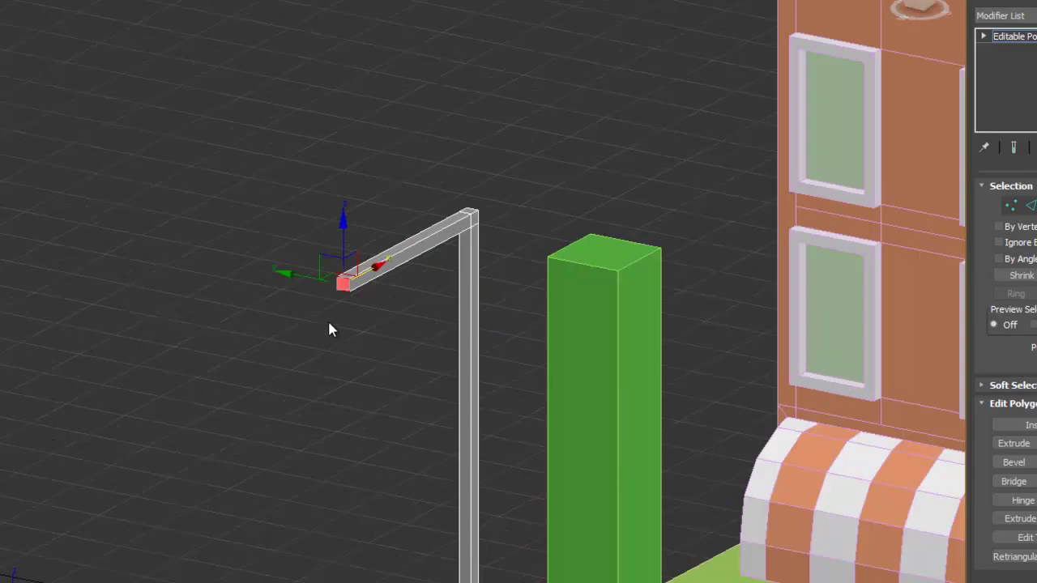
- Check the lamp head in the reference image and extrude the arm's end polygon by one more short segment
key("alt+Tab")
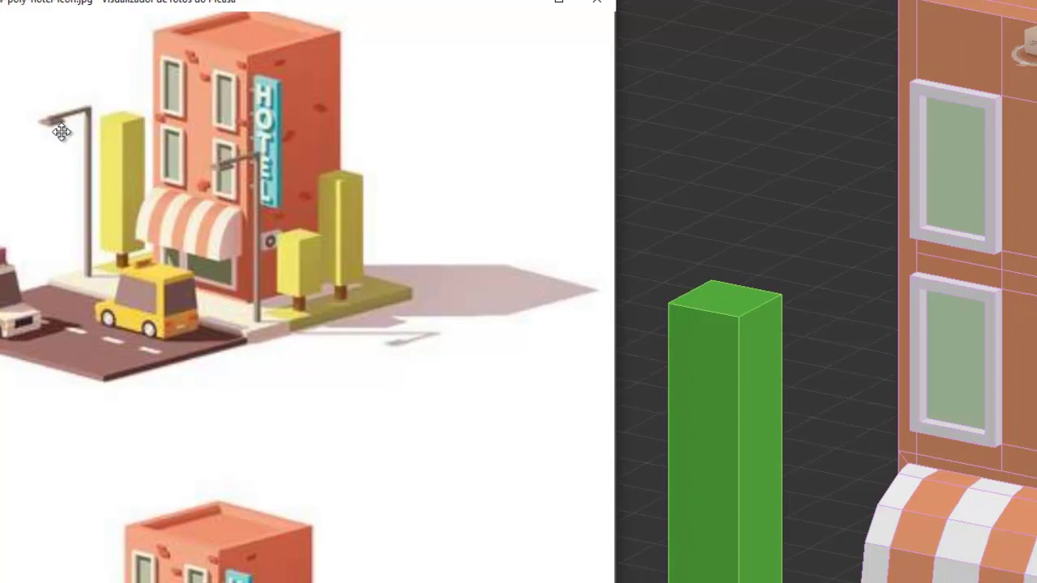
key("alt+Tab")
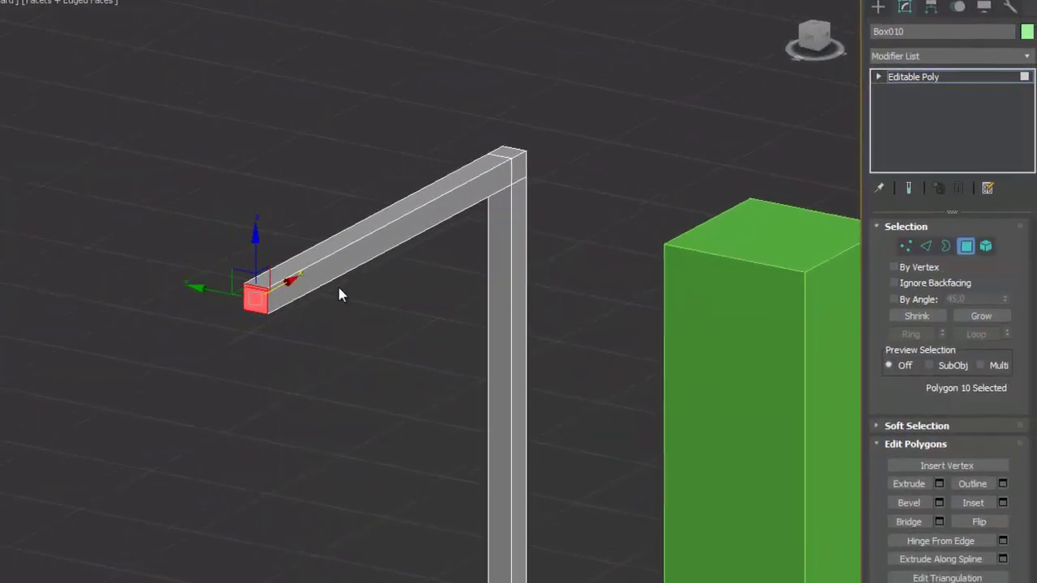
left_click(938, 484)
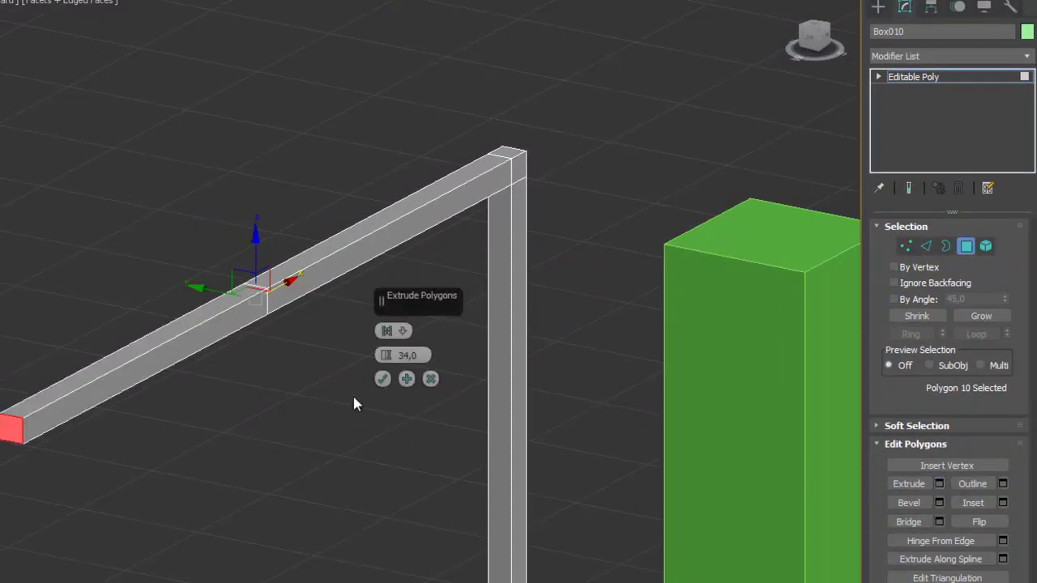
left_click_drag(383, 356, 383, 539)
left_click(377, 381)
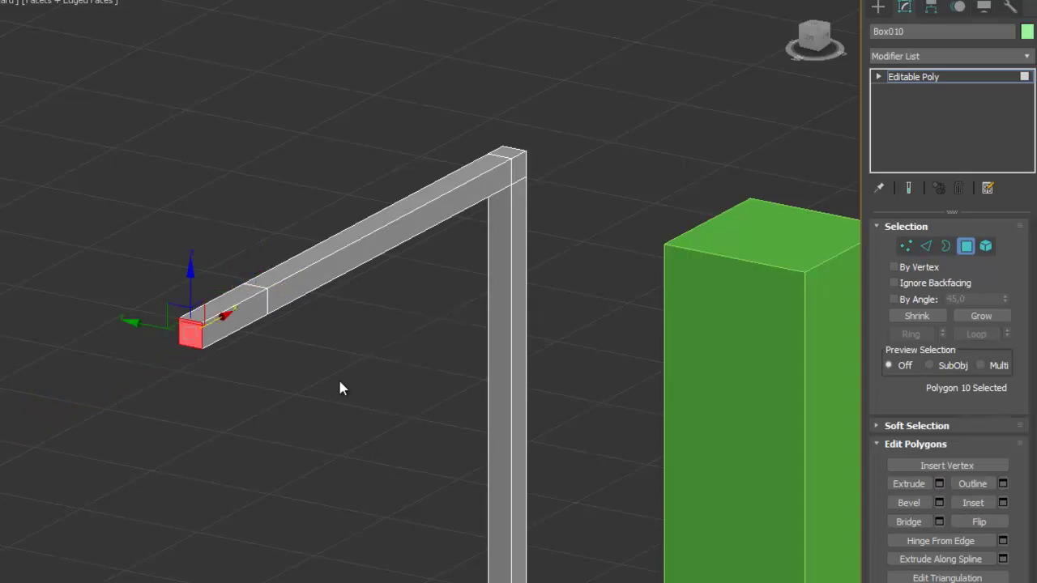
- Bevel the underside polygon of the arm's end segment with height 3.037 and outline 1.748 to form the lamp shade
middle_click_drag(333, 358, 323, 258, "alt")
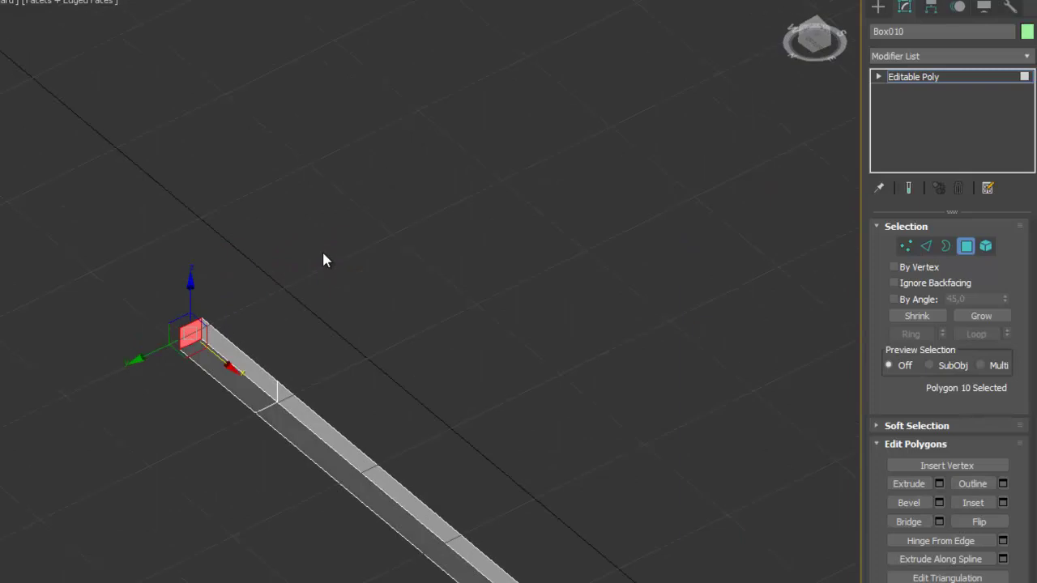
left_click(232, 389)
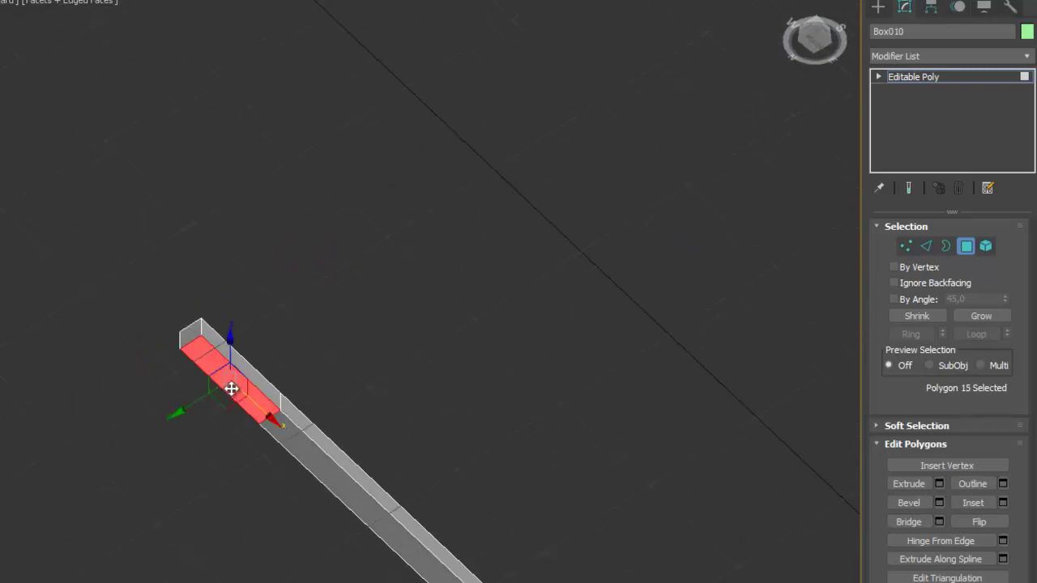
left_click(939, 502)
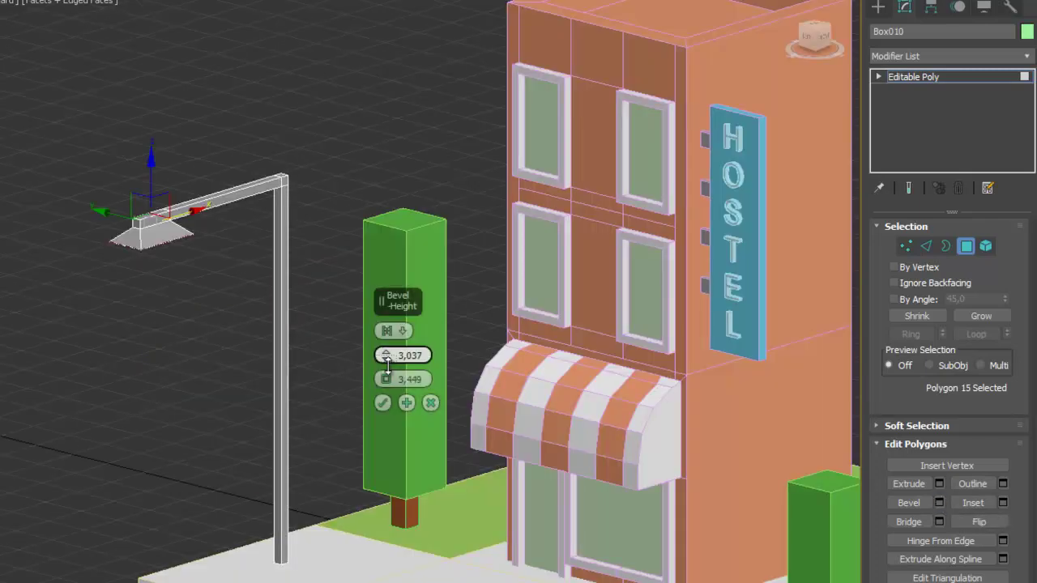
mouse_move(386, 381)
left_mouse_down()
mouse_move(402, 397)
mouse_move(387, 378)
left_mouse_up()
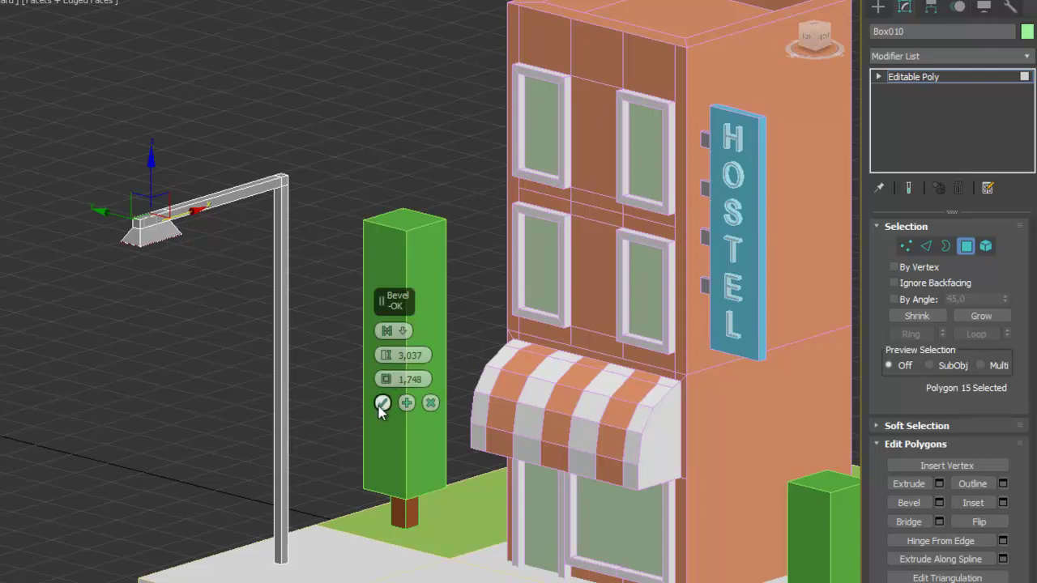
left_click(383, 403)
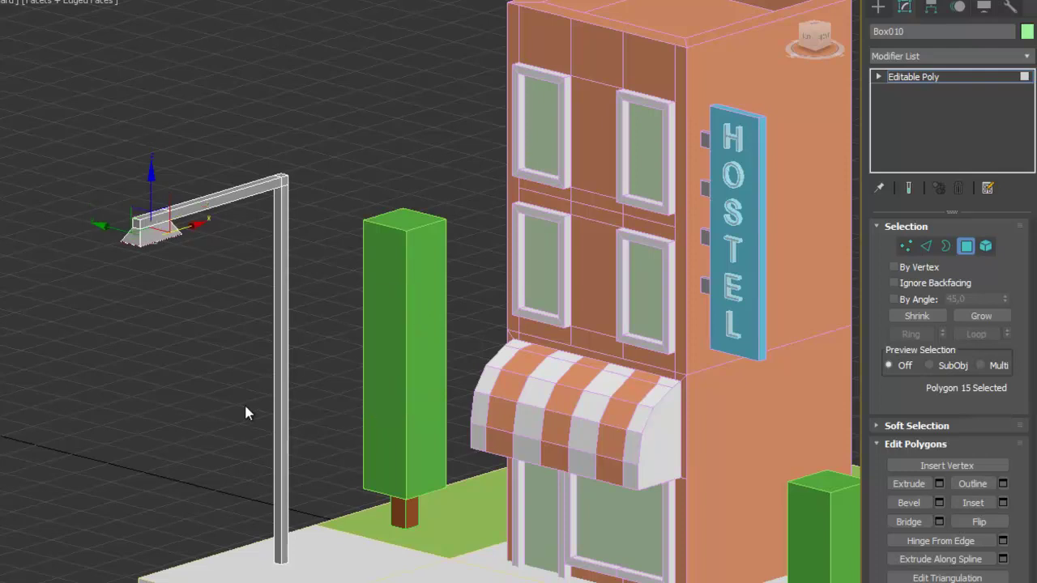
- Leave polygon editing and copy the whole street lamp along Y to the other end of the pavement
left_click(939, 77)
left_click(166, 347)
scroll(138, 381, "down", 4)
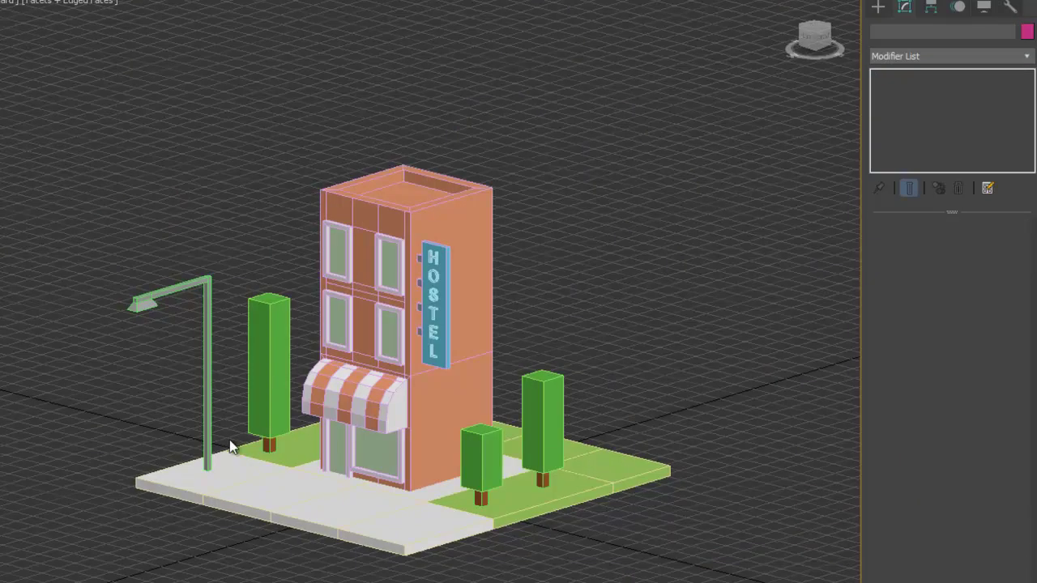
scroll(148, 470, "up", 1)
left_click(226, 377)
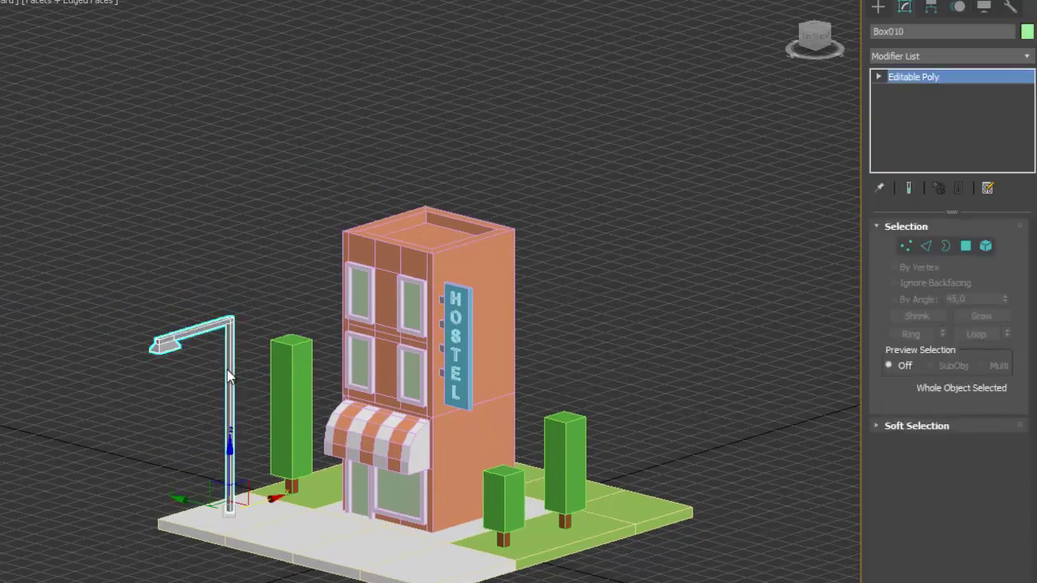
mouse_move(183, 495)
left_mouse_down("shift")
mouse_move(271, 539)
mouse_move(401, 580)
left_mouse_up("shift")
left_click(413, 394)
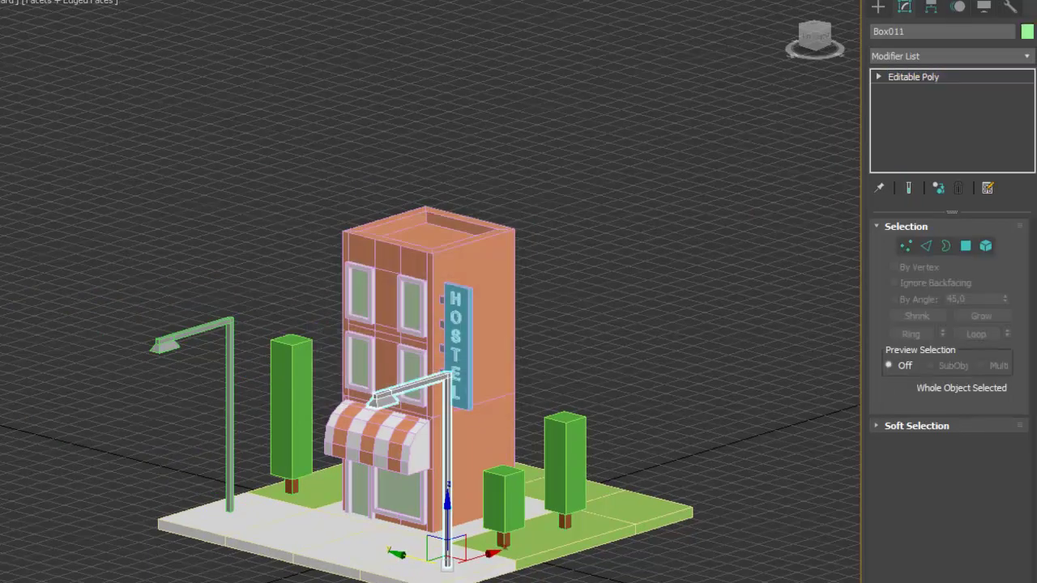
- Reselect the copied lamp, nudge it slightly along Y on the pavement, and clear the selection
left_click(913, 76)
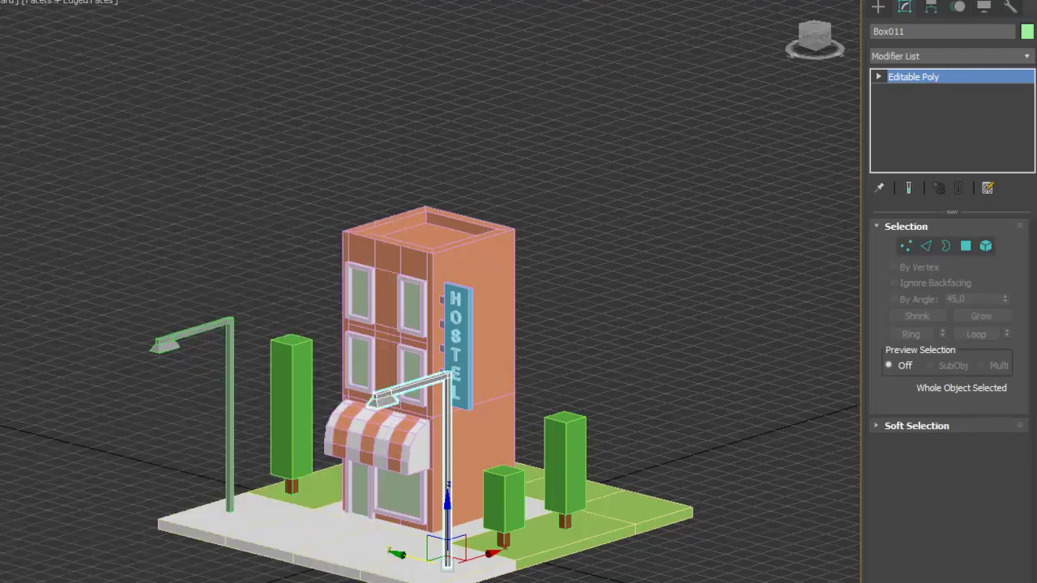
key("ctrl+d")
left_click(447, 549)
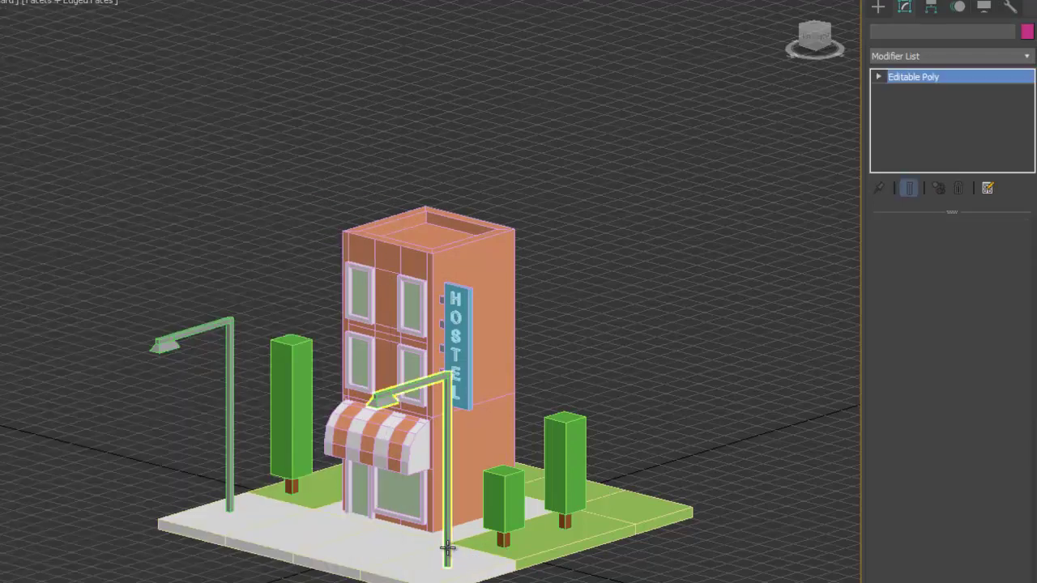
left_click_drag(398, 550, 404, 552)
scroll(335, 527, "up", 5)
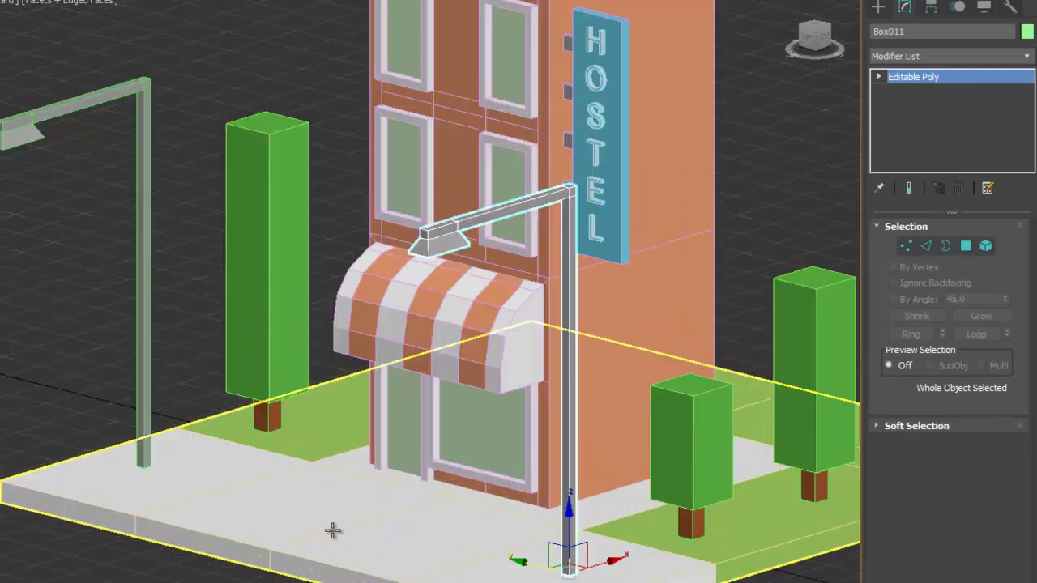
scroll(343, 250, "down", 1)
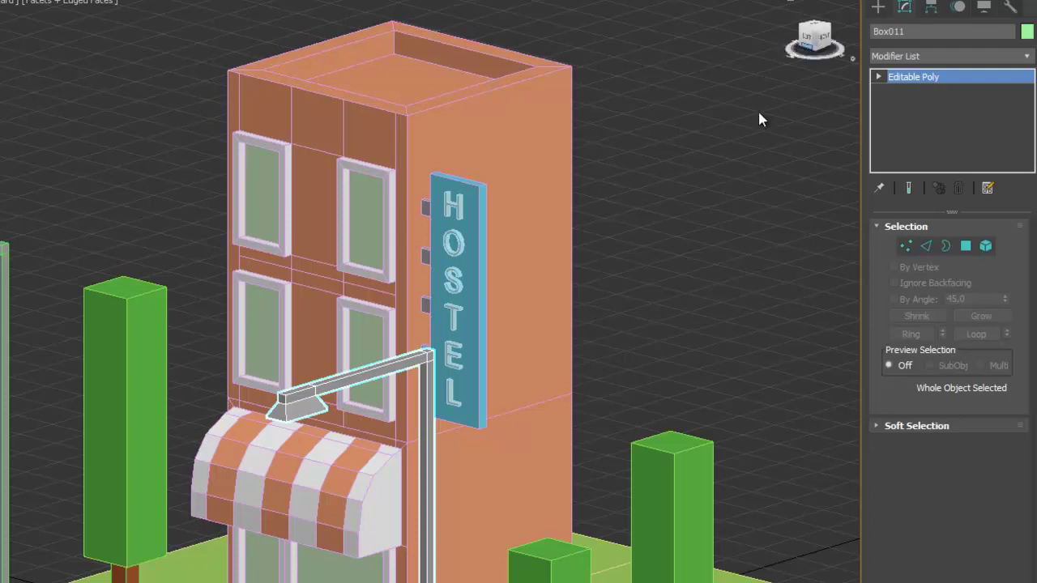
left_click(718, 195)
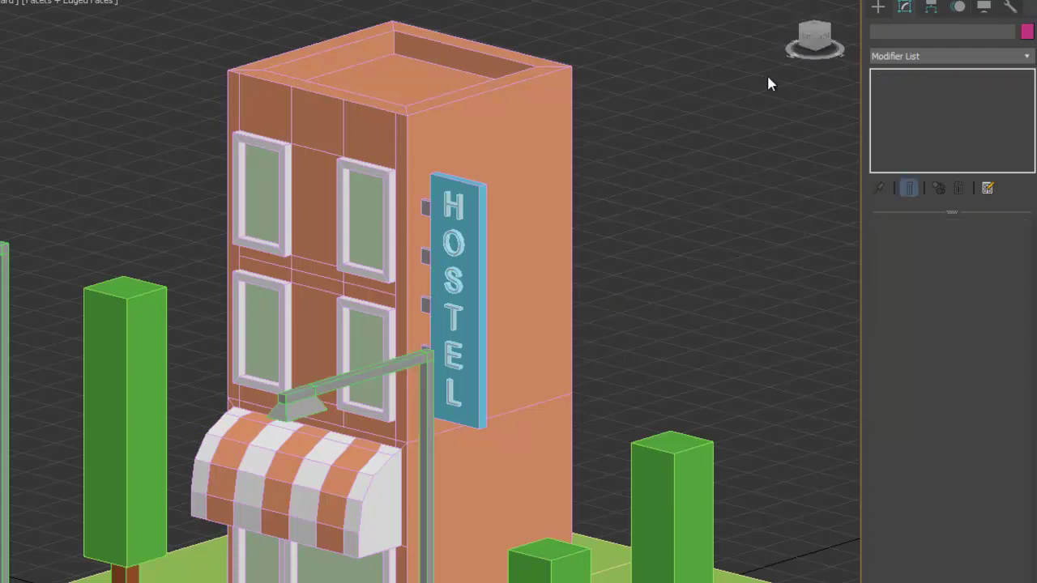
- Create a small box about 3.4 wide, 1.87 long and 2.89 high on the facade just above the upper windows in the left view
left_click(807, 41)
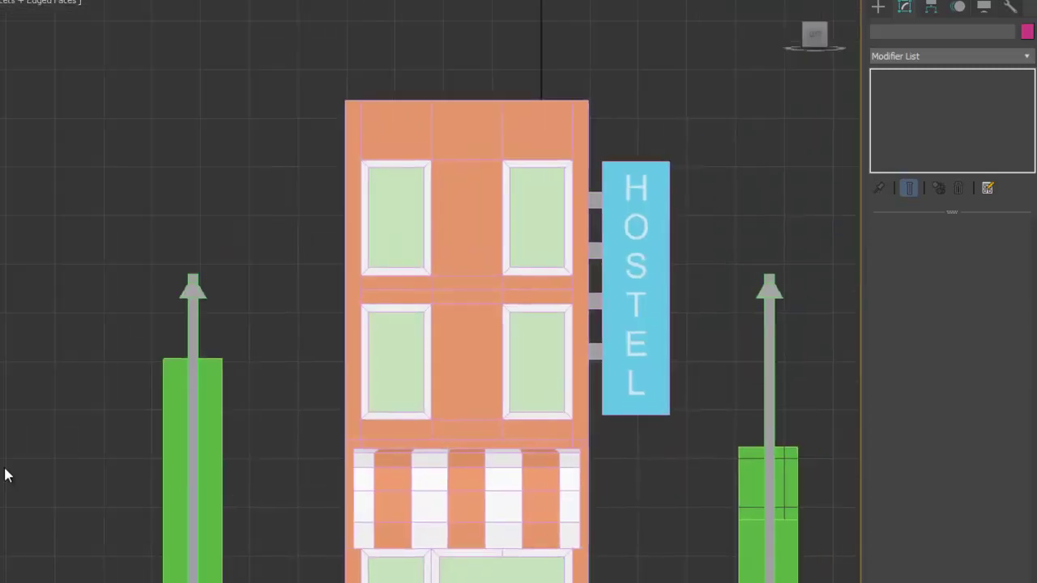
middle_click_drag(194, 243, 203, 247)
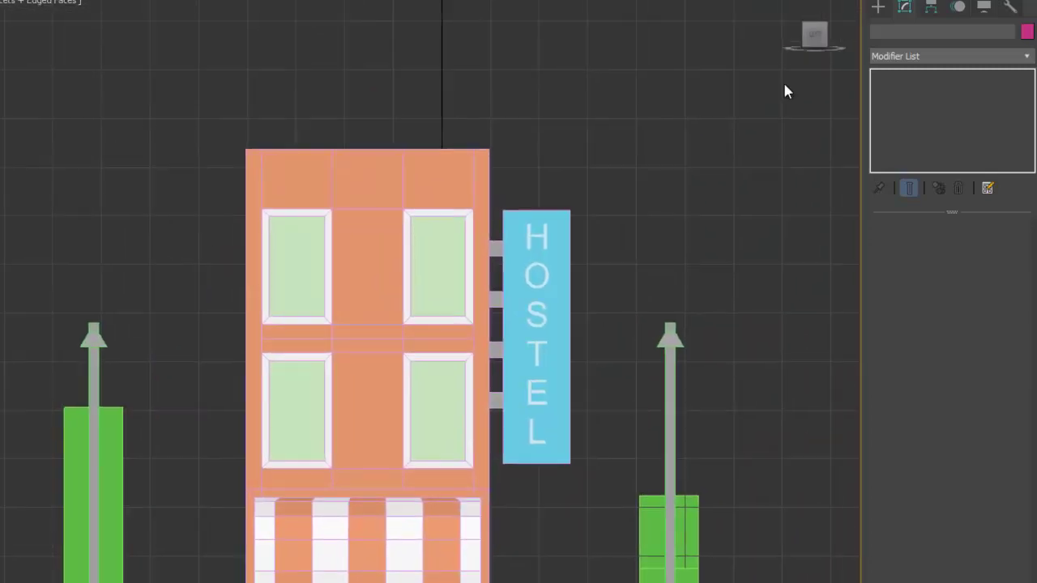
left_click(878, 7)
left_click(915, 108)
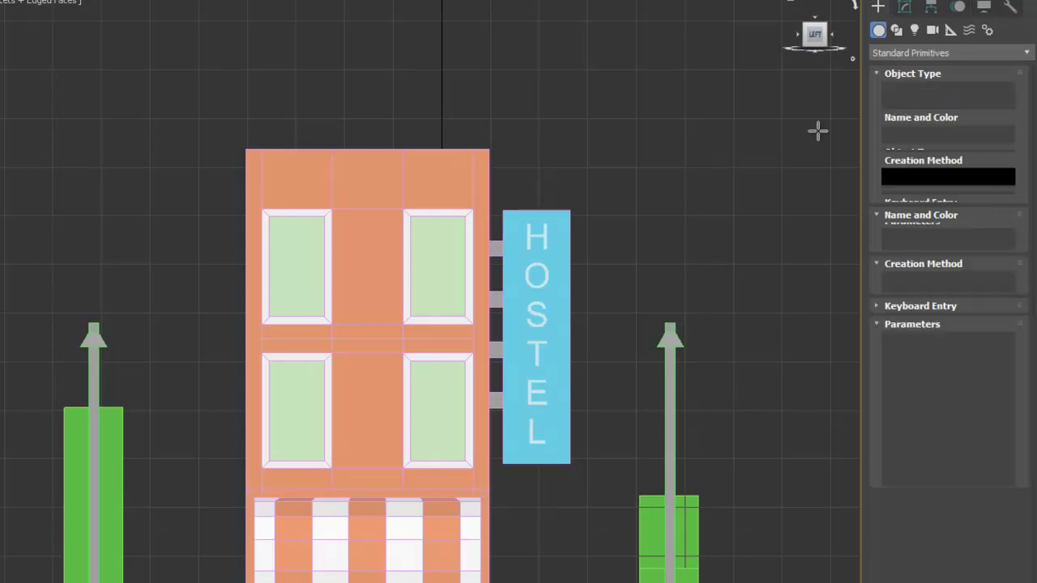
left_click_drag(335, 189, 346, 196)
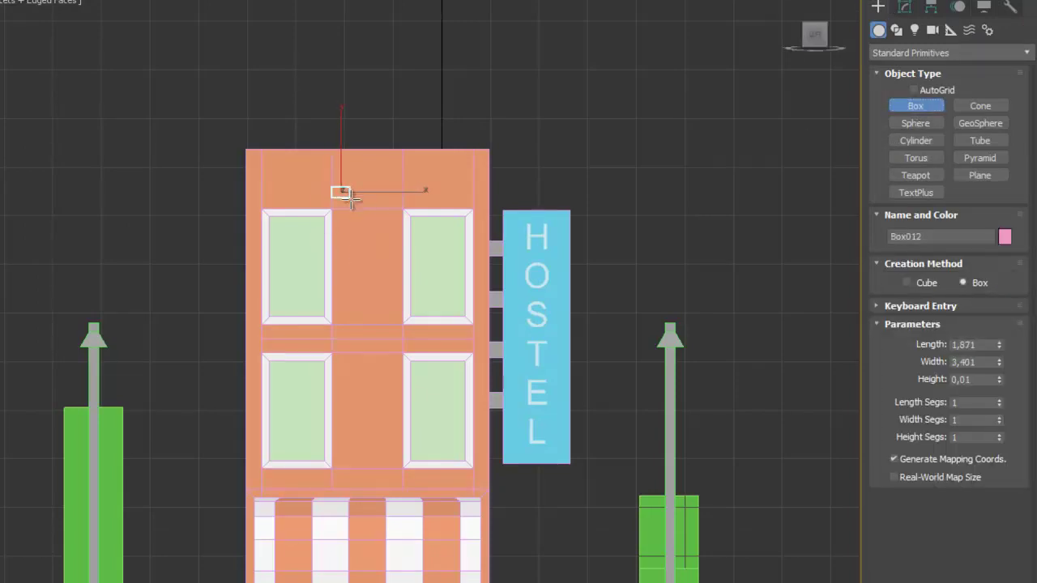
left_click(358, 185)
right_click(407, 215)
scroll(331, 232, "up", 3)
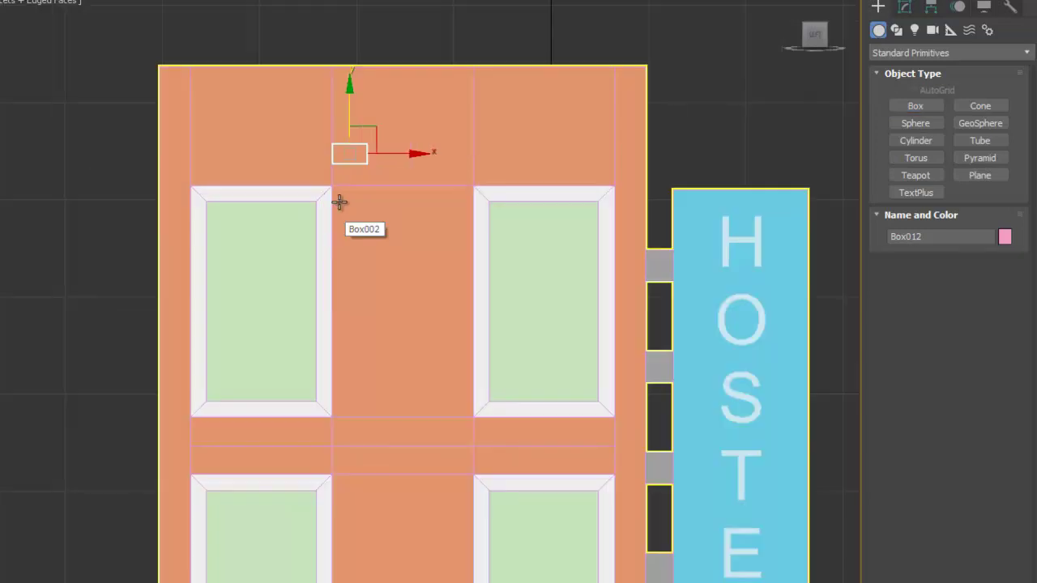
- Move the small box along X onto the front wall and set its width to 3.741 and height to 0.896
middle_click_drag(410, 218, 326, 186, "alt")
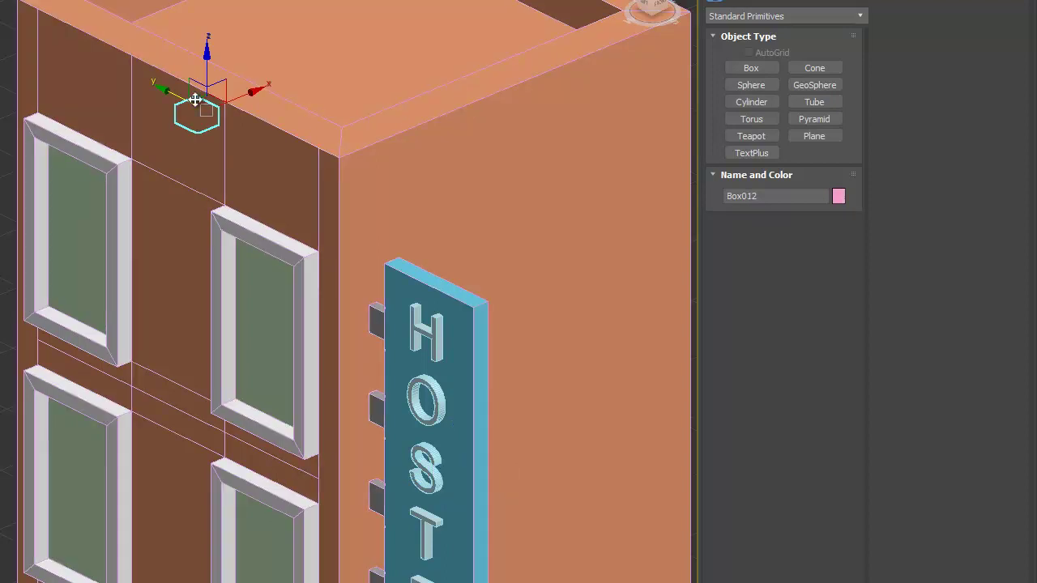
left_click_drag(254, 90, 190, 121)
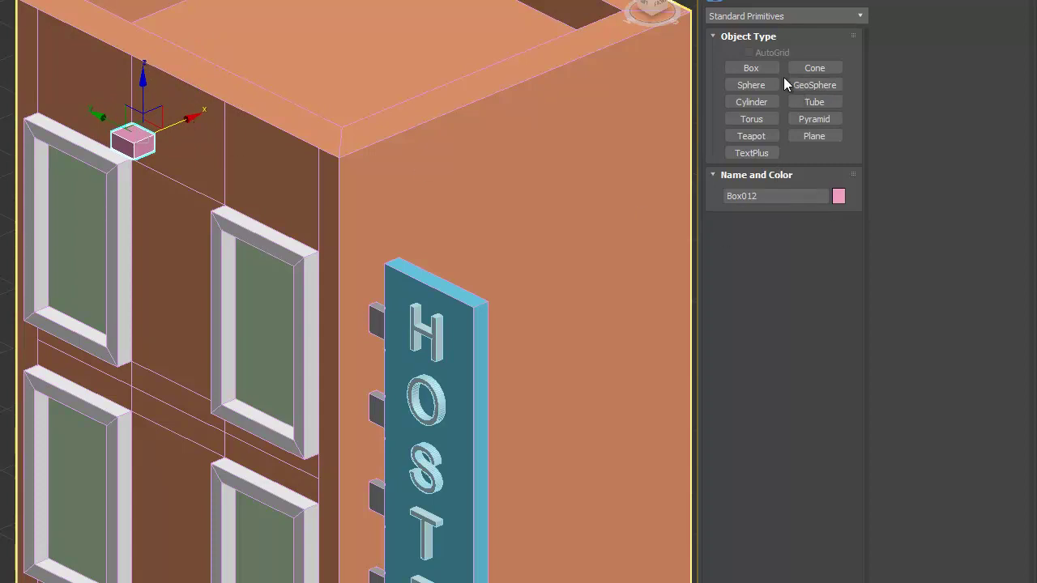
left_click(734, 2)
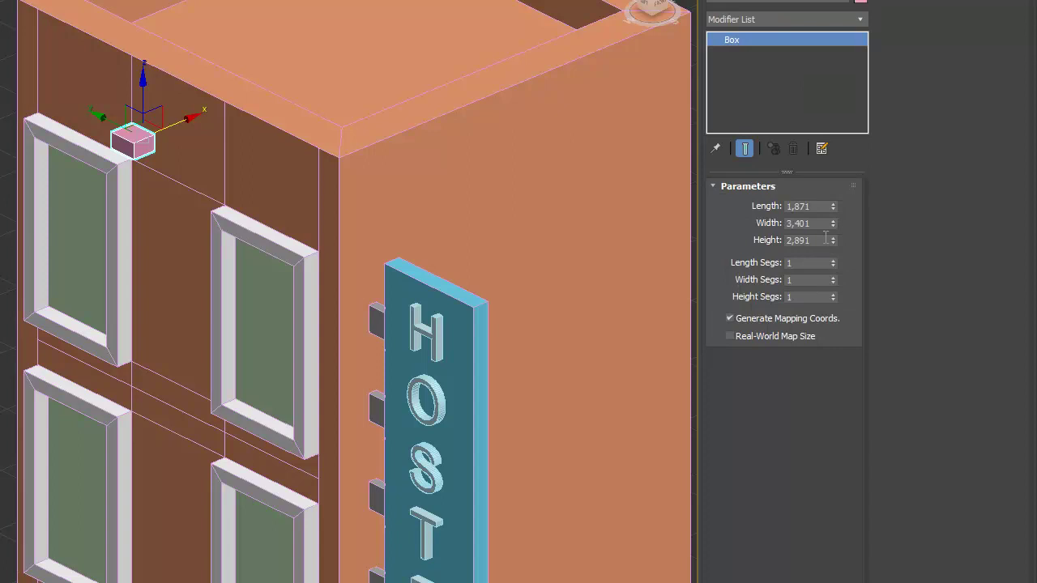
left_click_drag(833, 223, 845, 296)
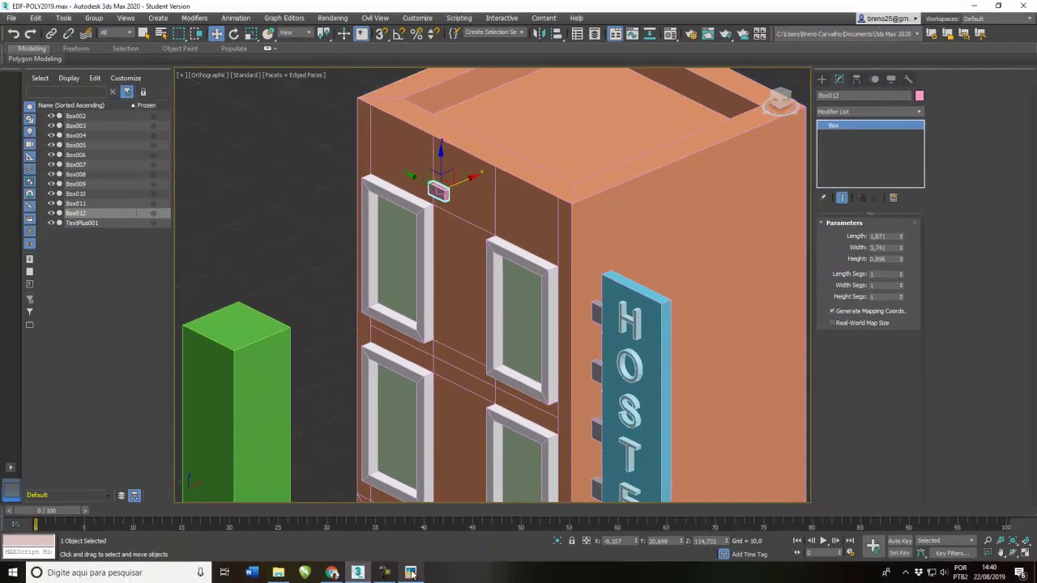
- Check the brick details on the facade in the reference image and view the object colour choices for the box
left_click(410, 573)
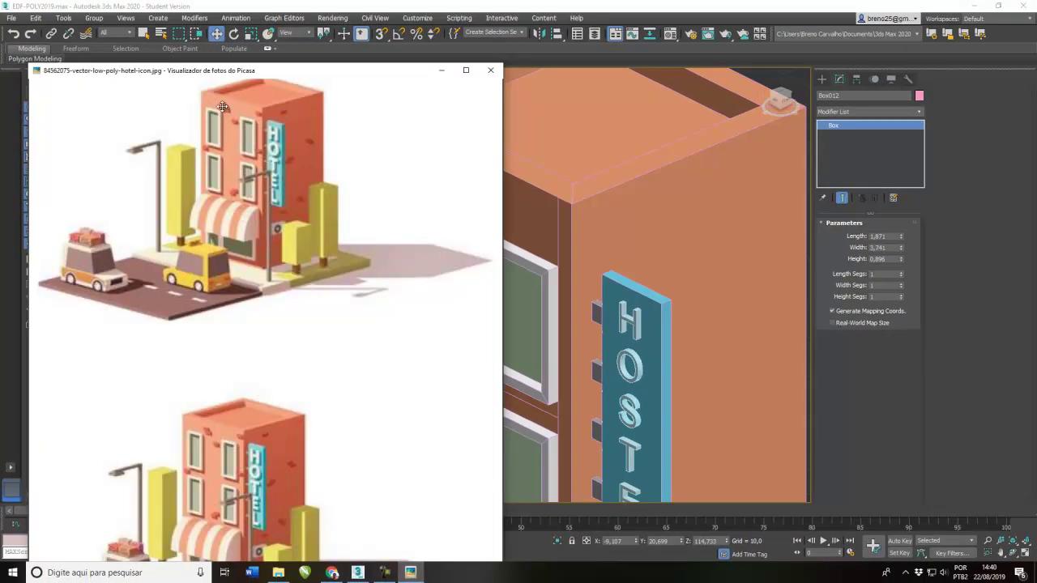
left_click(583, 6)
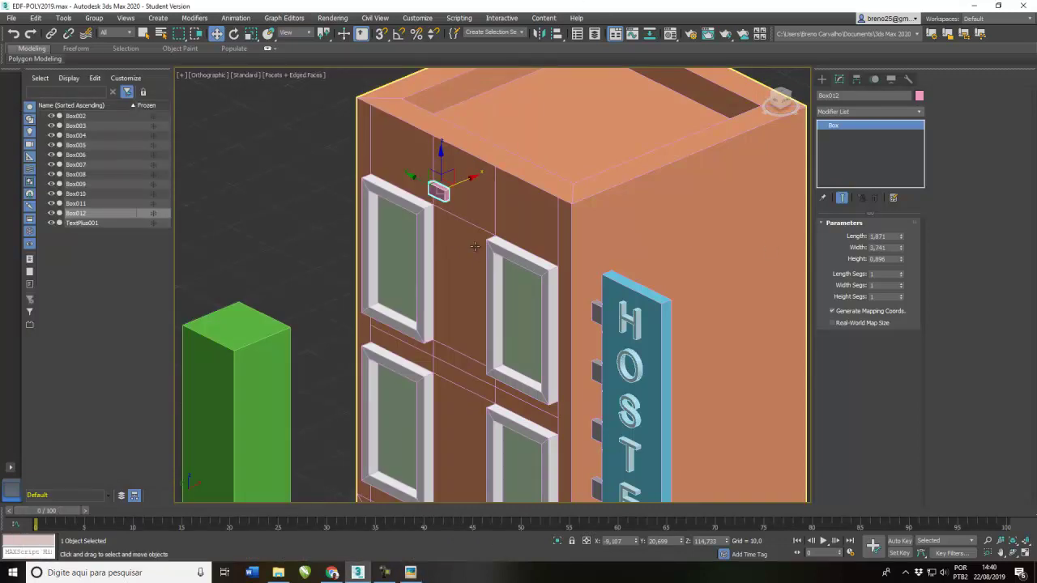
left_click(919, 95)
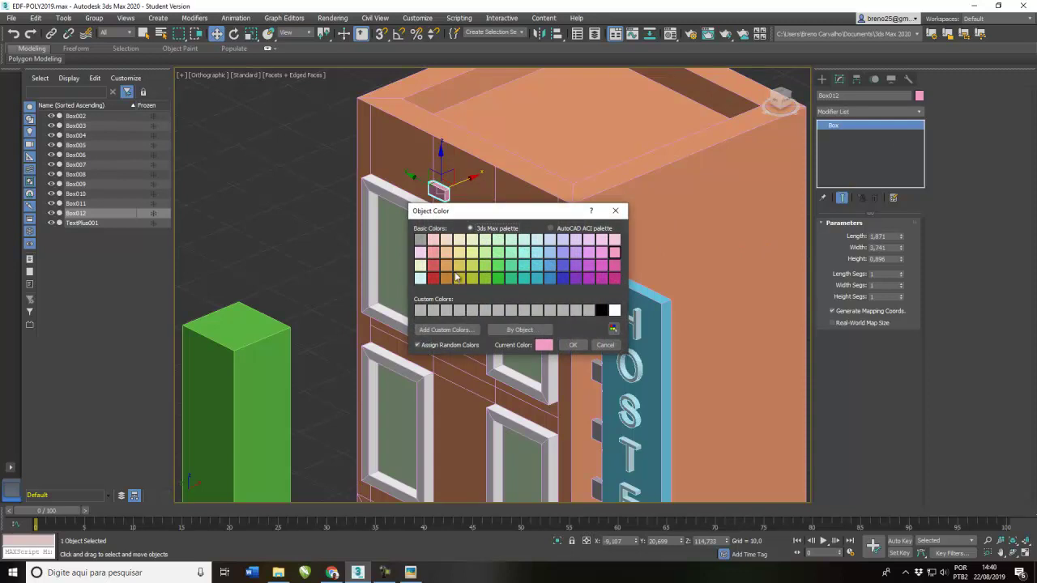
left_click(605, 345)
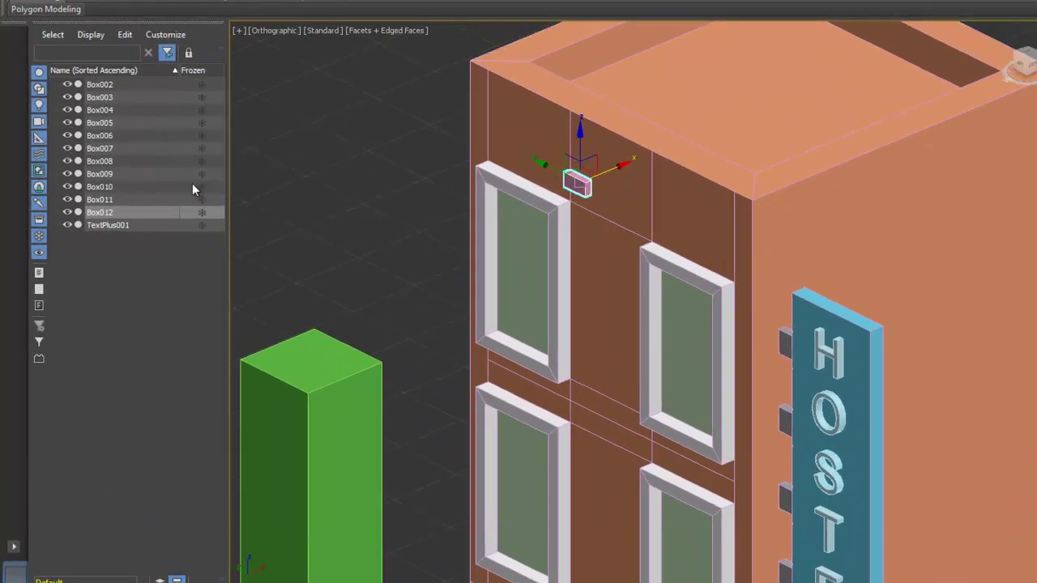
- Rename the unused blue wall material in the Material Editor to 07 - TIJOLO
key("m")
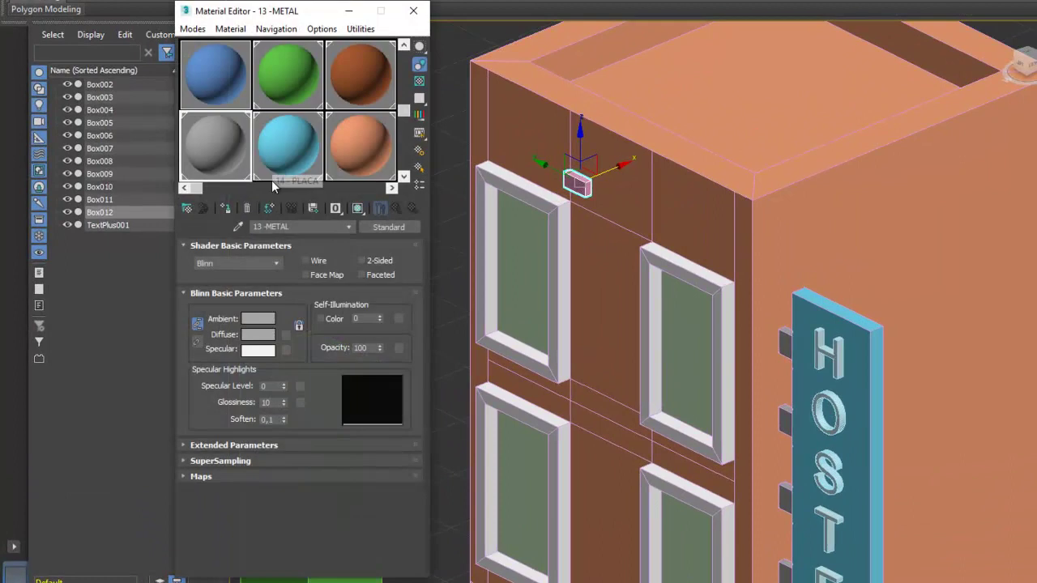
left_click(404, 177)
left_click(403, 45)
left_click(221, 96)
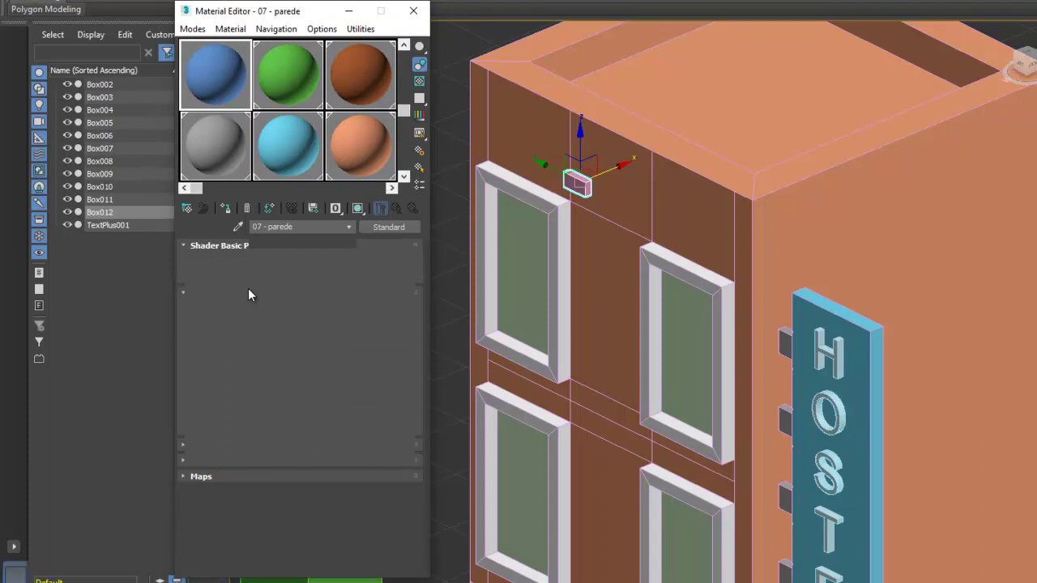
type("TIJOLO")
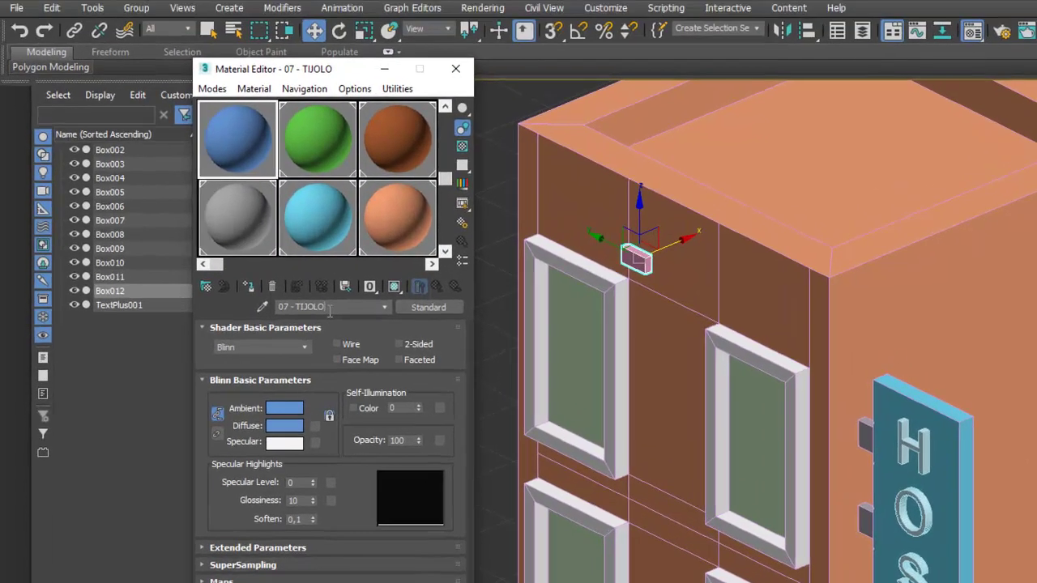
- Set the TIJOLO material's diffuse colour to a reddish orange with red 198, green 51 and blue 22
left_click(306, 459)
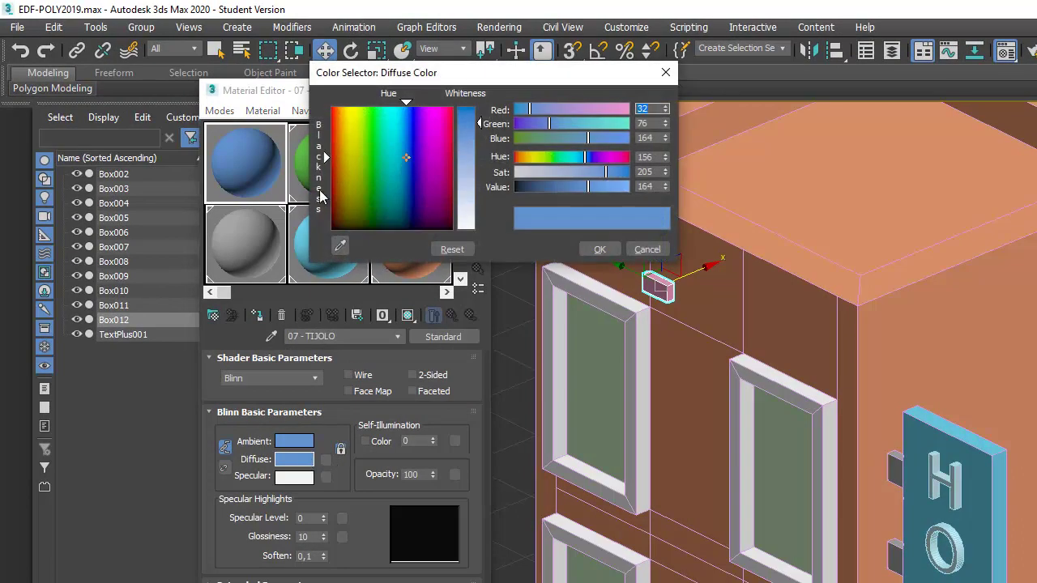
mouse_move(339, 148)
left_mouse_down()
mouse_move(324, 147)
mouse_move(332, 154)
left_mouse_up()
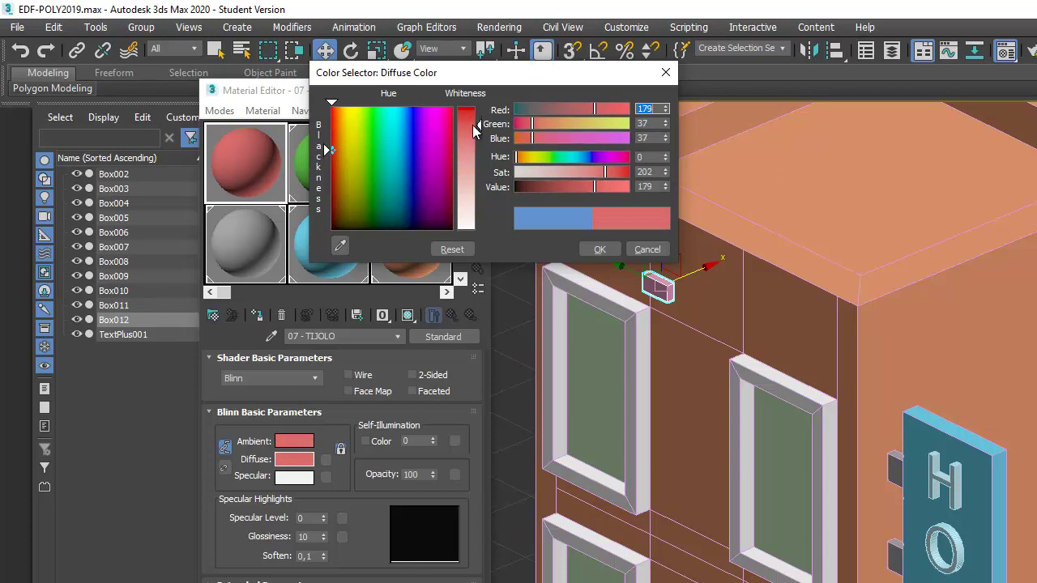
left_click_drag(330, 152, 335, 139)
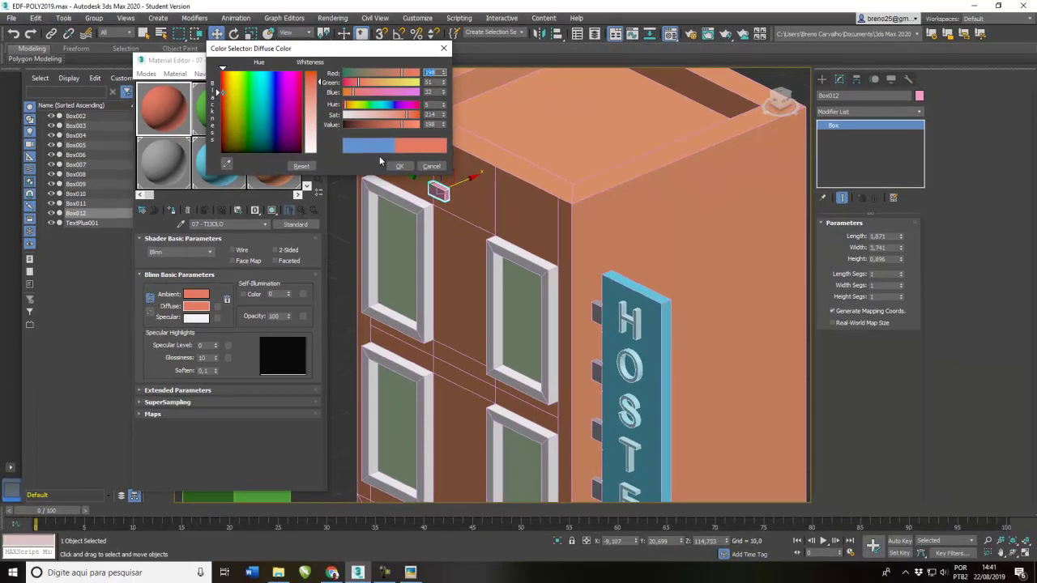
left_click(399, 166)
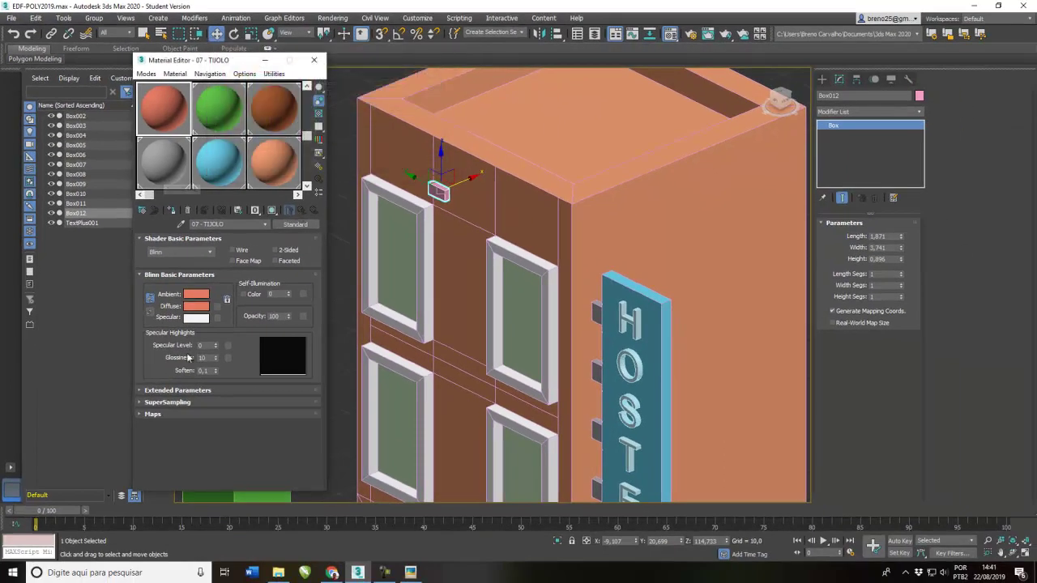
- Assign the TIJOLO material to the small brick box, close the Material Editor and clear the selection
left_click(171, 210)
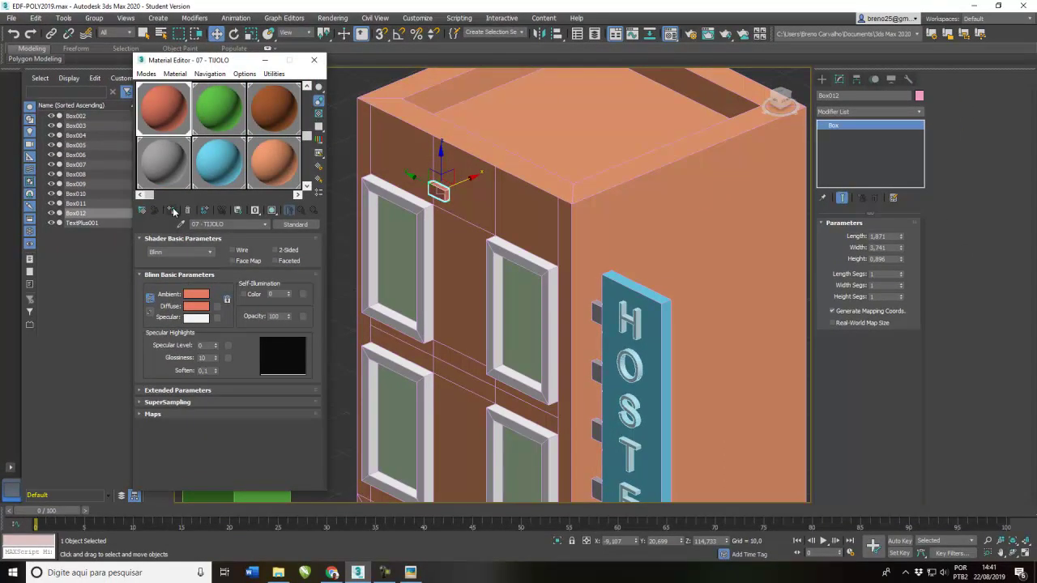
left_click(313, 60)
left_click(325, 200)
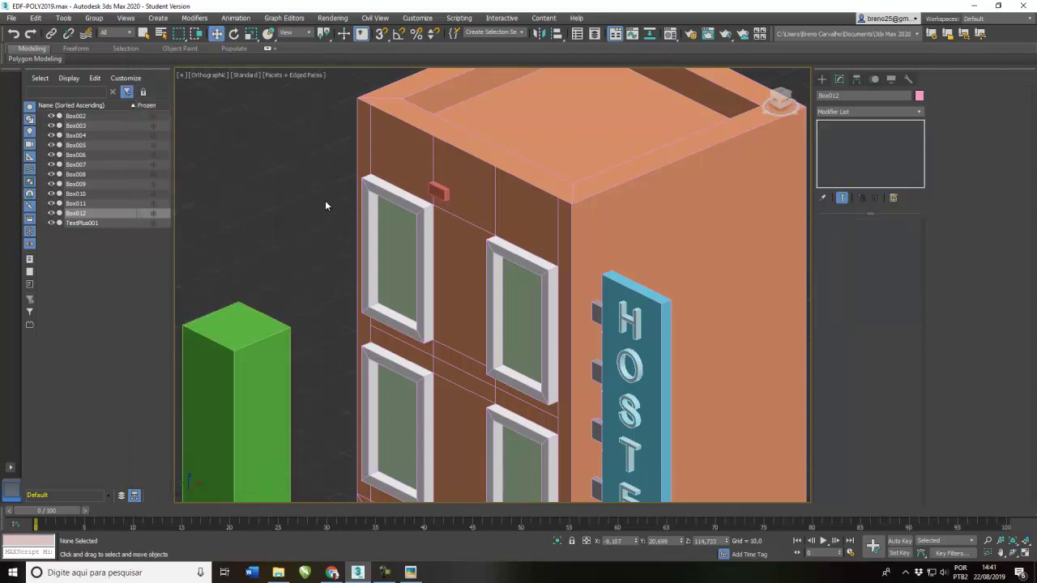
- Convert the brick to an Editable Poly and copy it down the wall, placing the copy between the two upper-floor windows
left_click(439, 192)
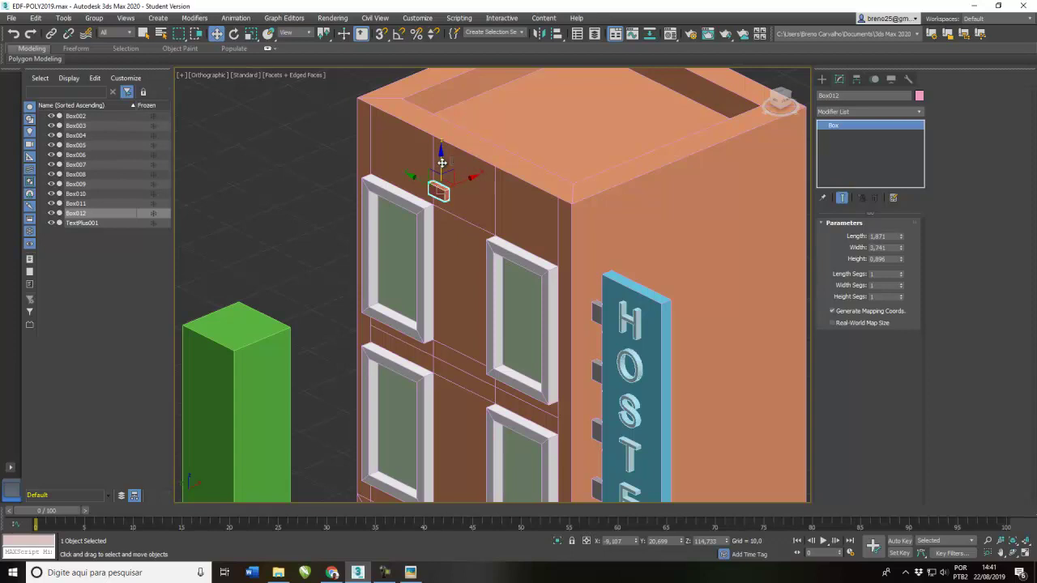
right_click(436, 190)
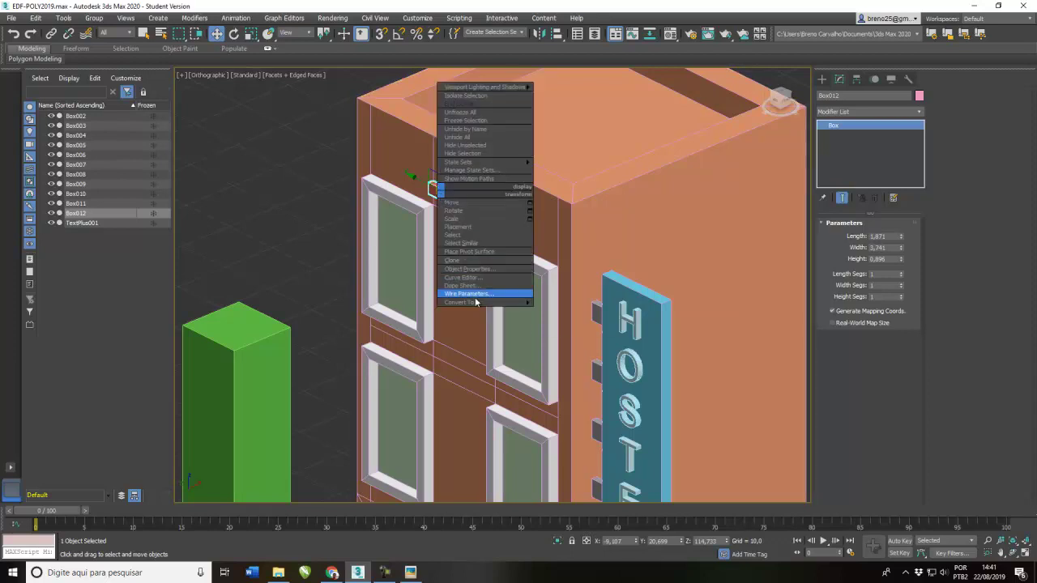
mouse_move(469, 302)
left_click(567, 311)
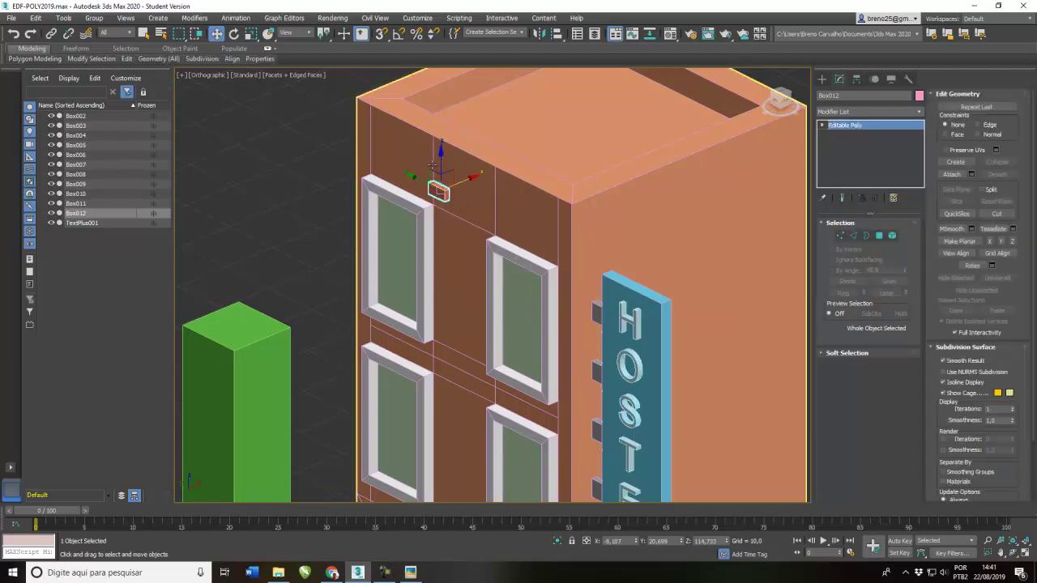
mouse_move(442, 159)
left_mouse_down("shift")
mouse_move(440, 269)
mouse_move(410, 290)
mouse_move(447, 309)
left_mouse_up("shift")
left_click(519, 330)
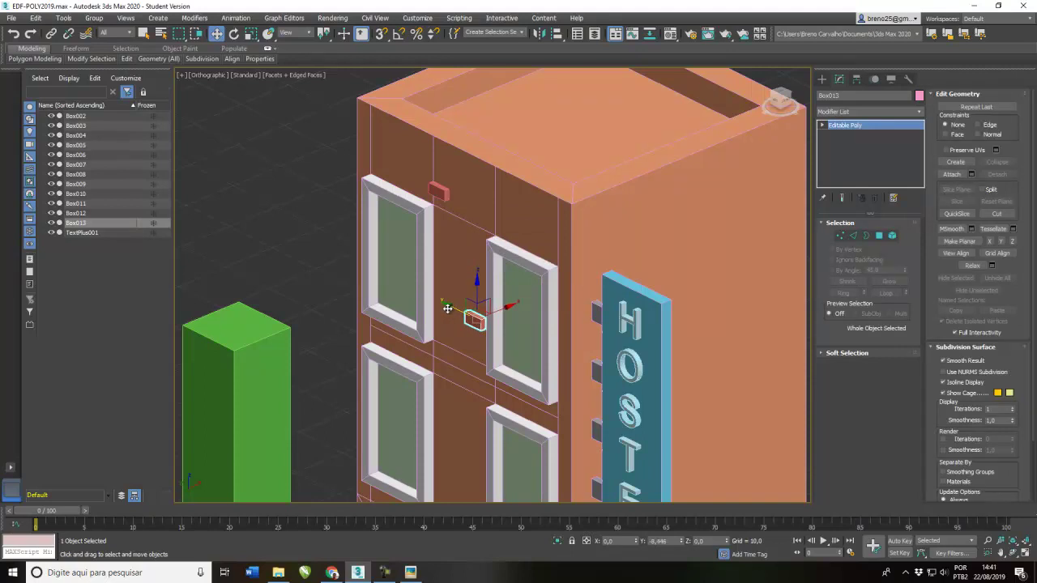
- Copy the top brick to just below itself, offset the copy along Y towards the sign, and clear the selection
mouse_move(447, 308)
middle_mouse_down("alt")
mouse_move(528, 301)
mouse_move(415, 177)
middle_mouse_up("alt")
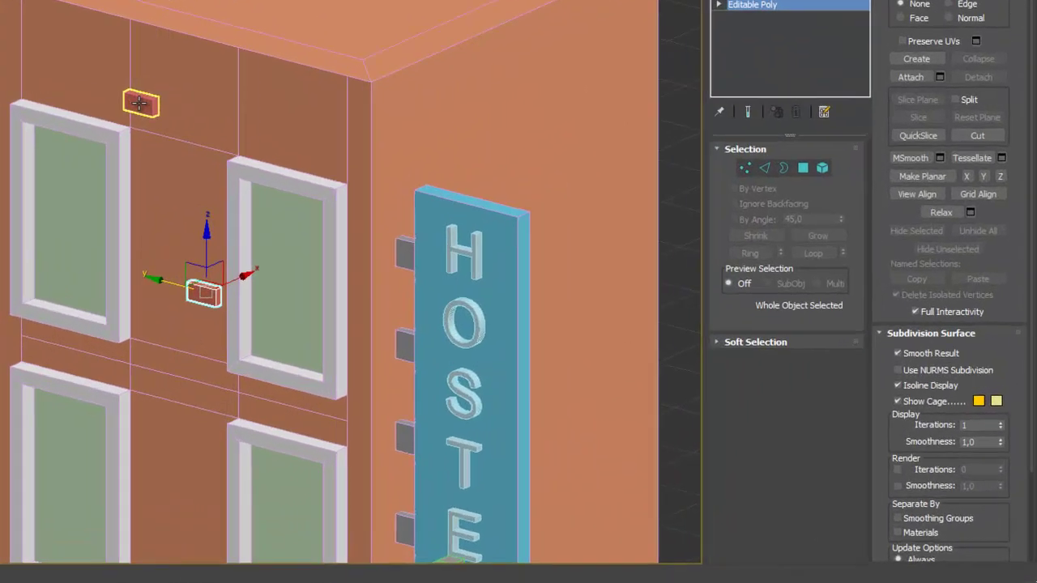
left_click(432, 192)
left_click_drag(132, 53, 132, 75)
left_click(511, 331)
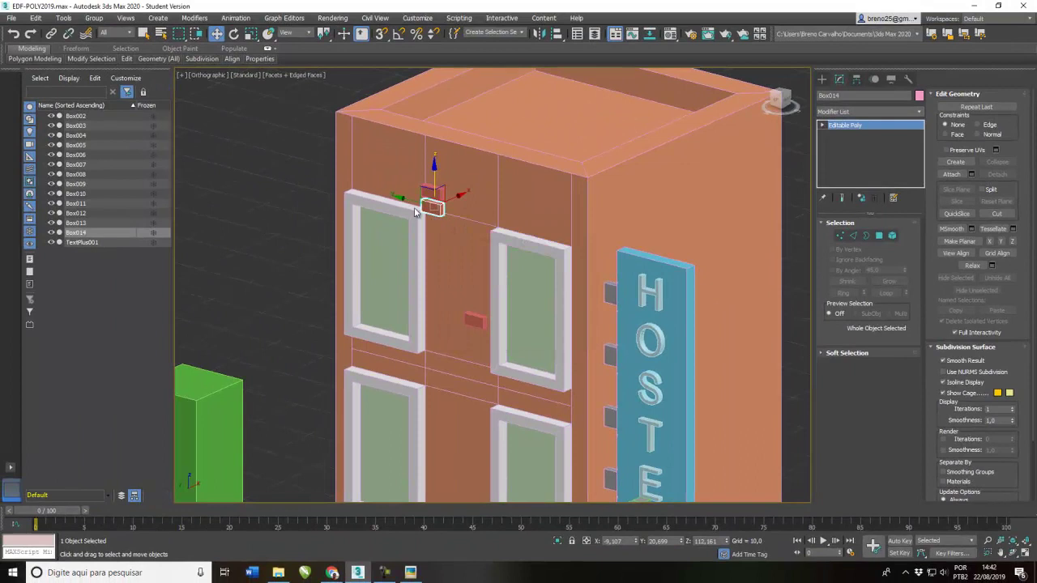
left_click_drag(415, 202, 421, 202)
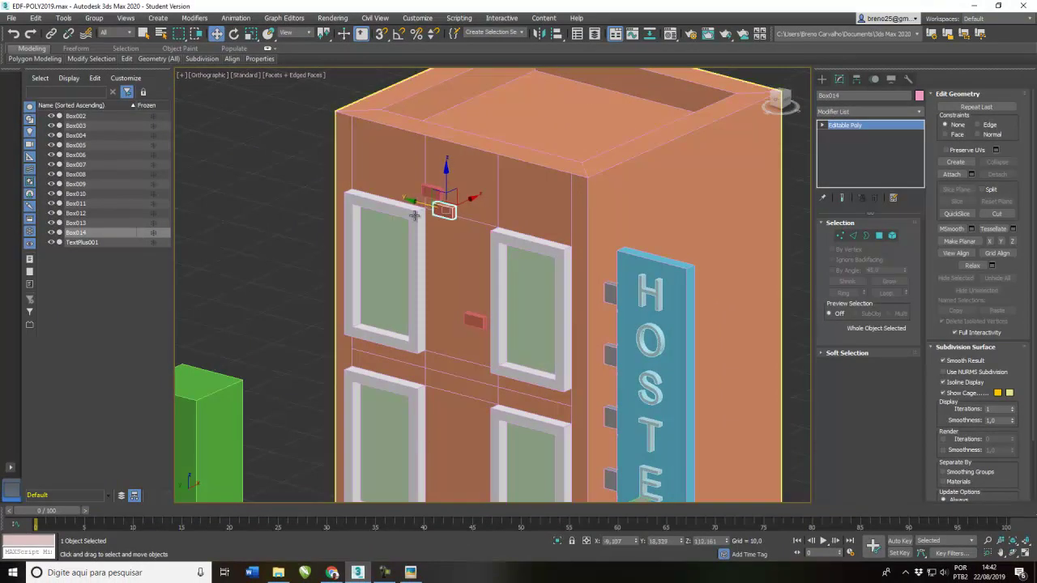
left_click(304, 275)
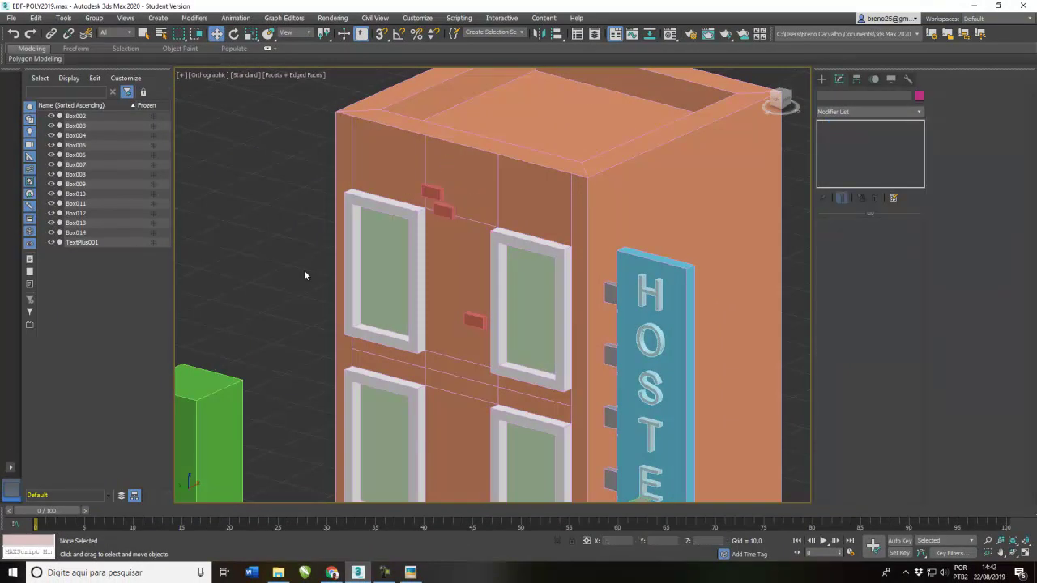
- Check the reference image, copy the top pair of bricks down between the lower windows, and shift the copied pair along Y
left_click(412, 574)
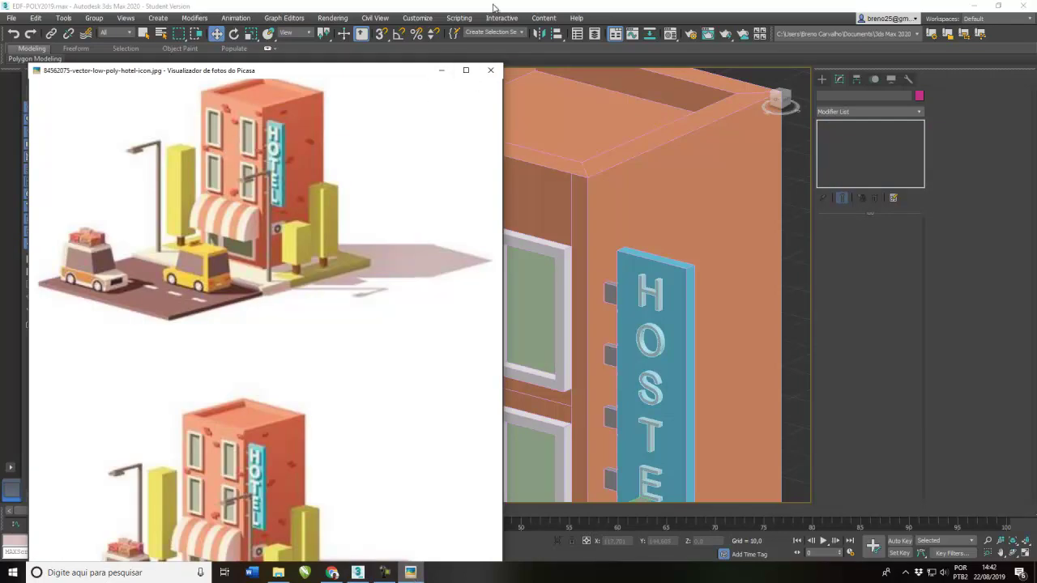
left_click(441, 71)
left_click(429, 197)
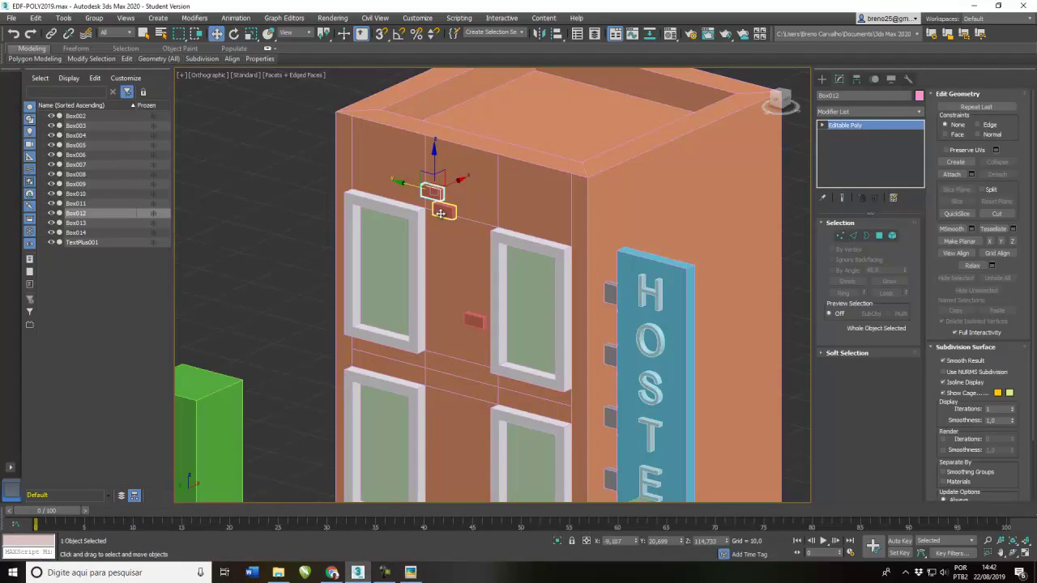
left_click(444, 210, "ctrl")
left_click_drag(439, 165, 455, 444, "shift")
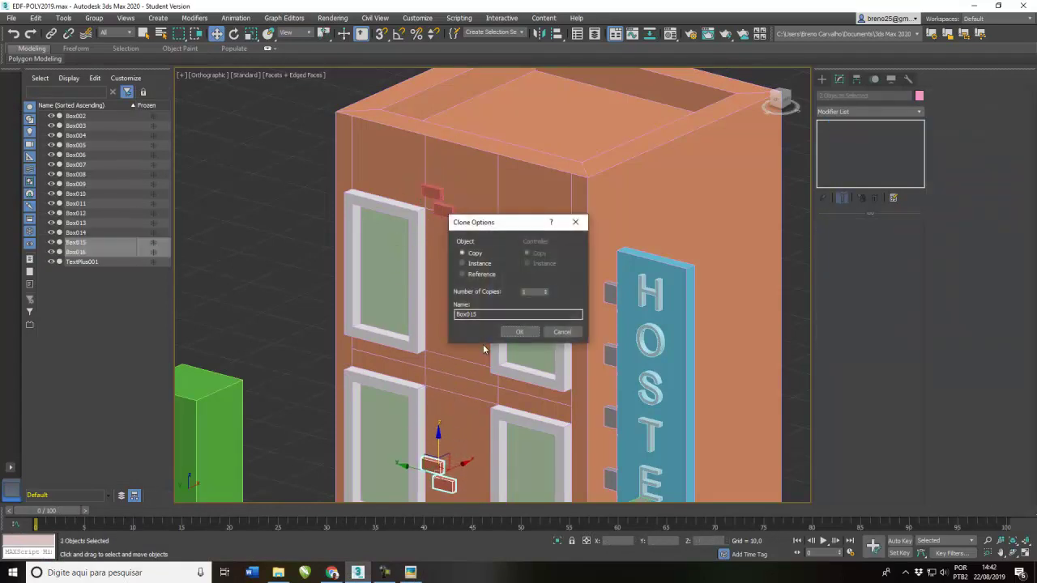
left_click(519, 332)
scroll(421, 442, "down", 4)
left_click_drag(413, 395, 465, 382)
- Copy the single brick between the upper-floor windows along Y, and lower the copy to the facade's outer edge between the two window rows
left_click(471, 317)
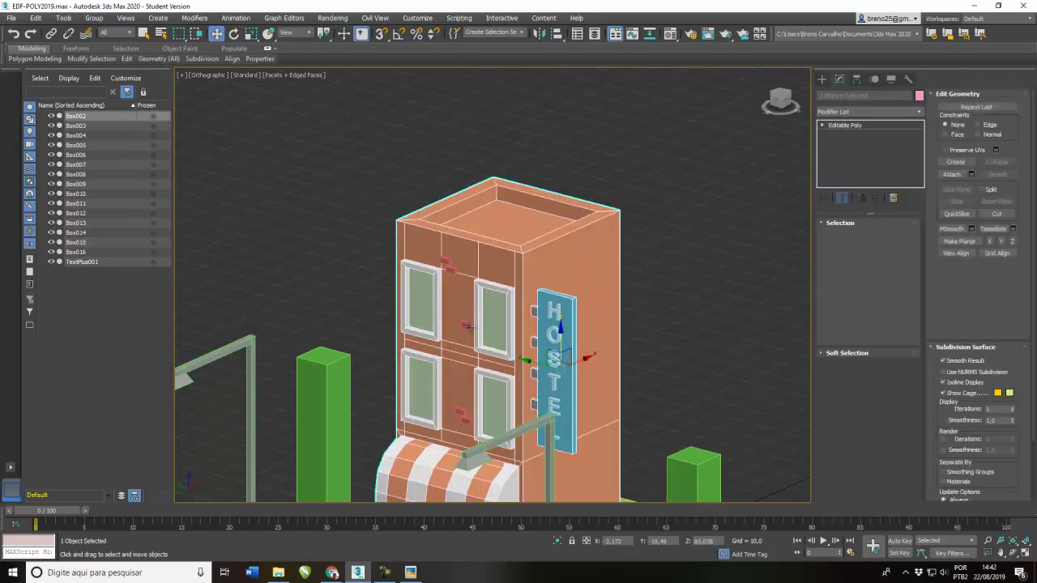
left_click(438, 321)
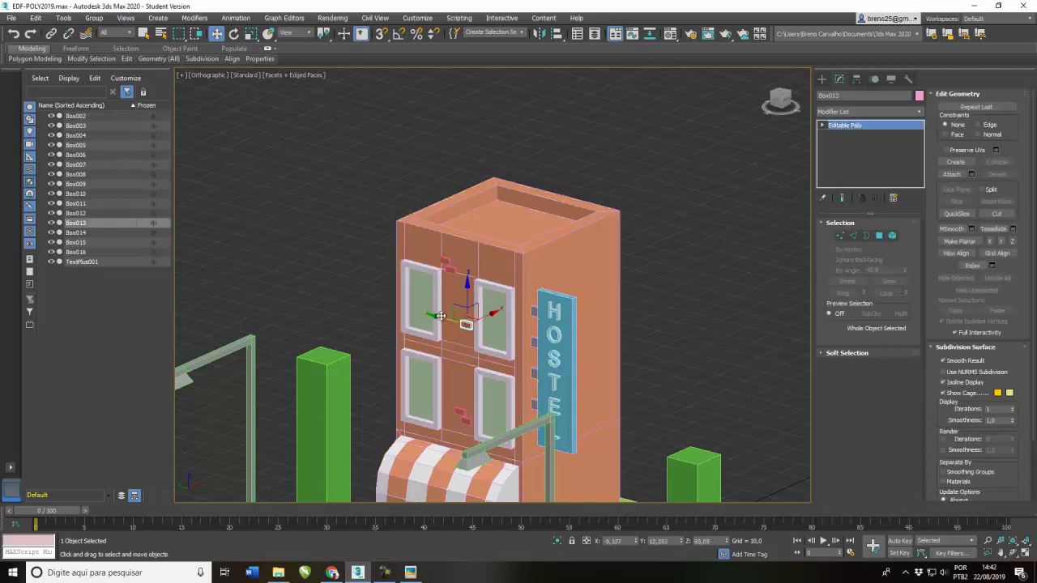
left_click(401, 305)
key("ctrl+v")
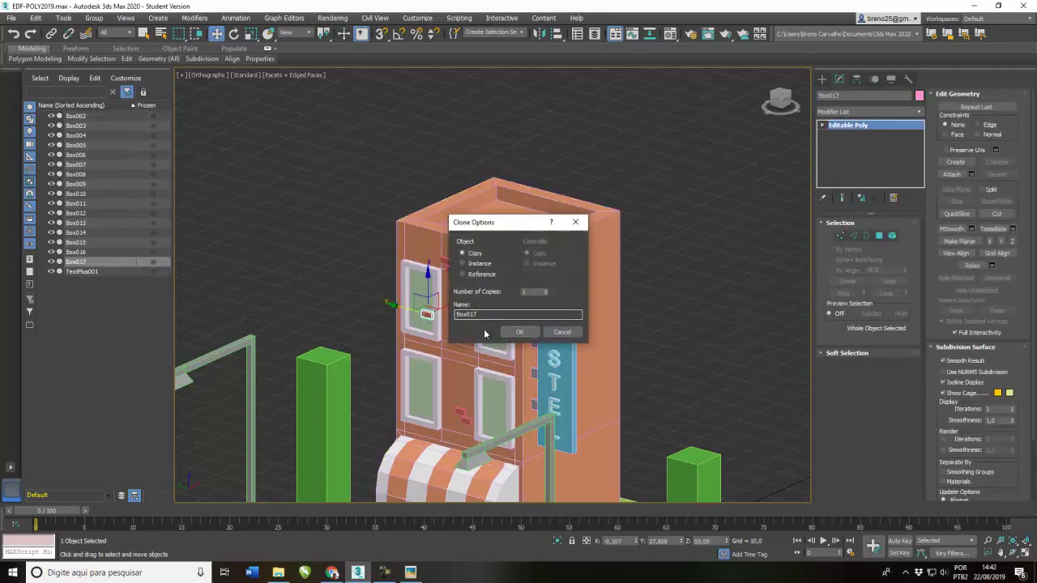
left_click(519, 332)
mouse_move(428, 280)
left_mouse_down()
mouse_move(421, 344)
mouse_move(381, 338)
left_mouse_up()
left_click_drag(405, 300, 405, 304)
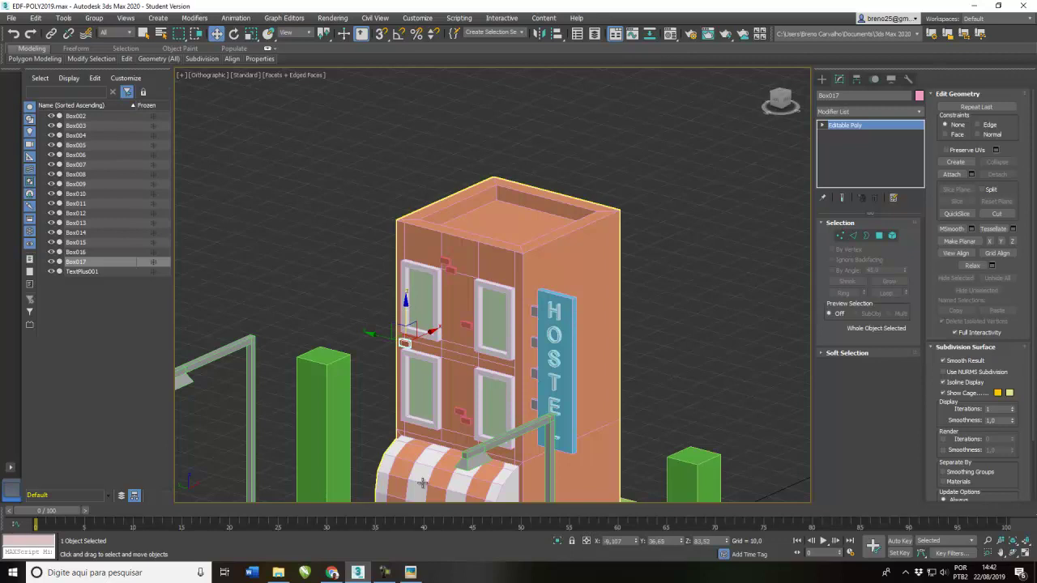
- Check the reference image and copy the top pair of facade bricks across to the building's side wall, above the HOSTEL sign
left_click(411, 572)
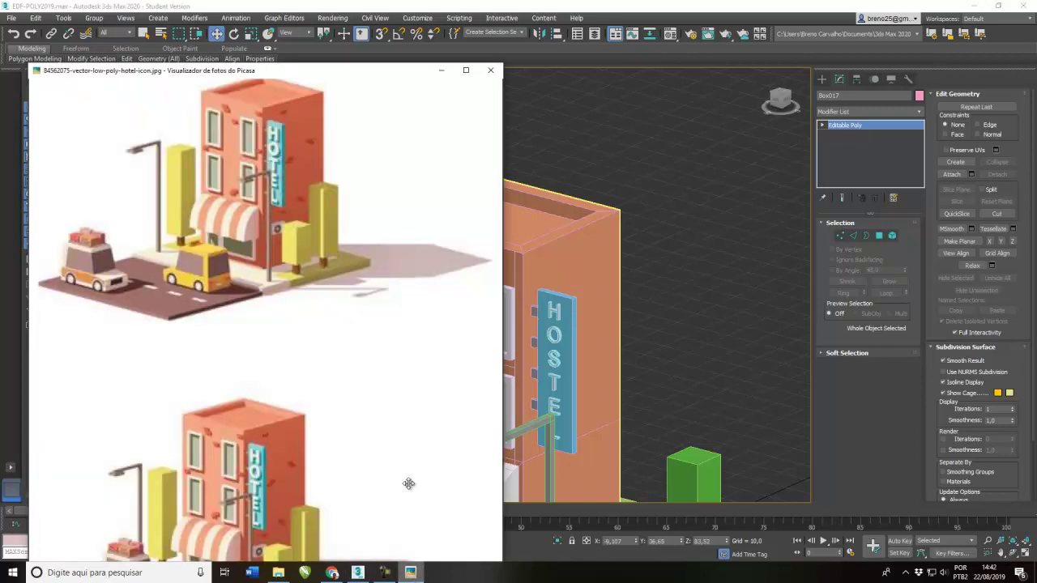
left_click(495, 6)
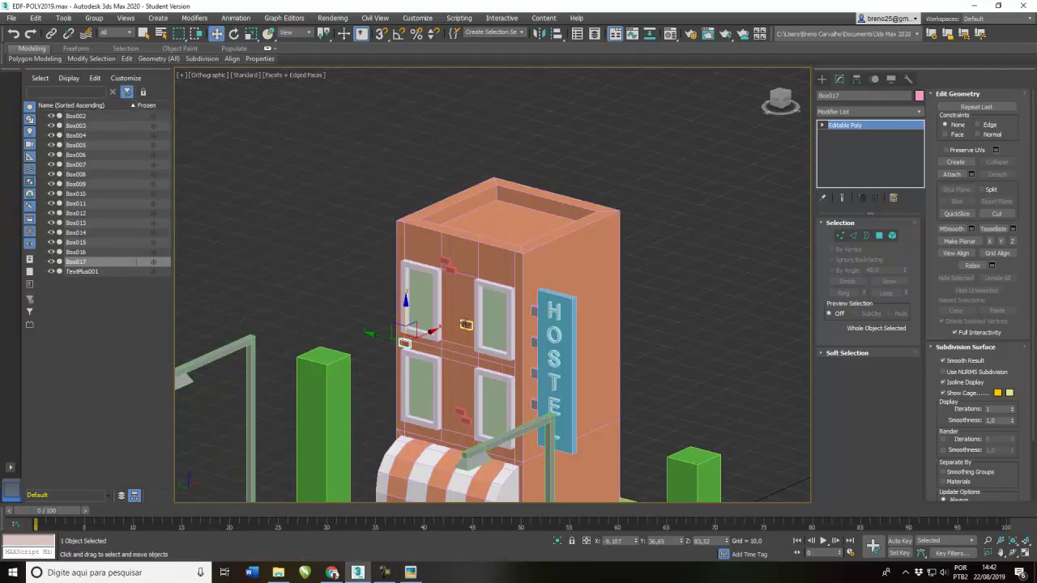
left_click(444, 262)
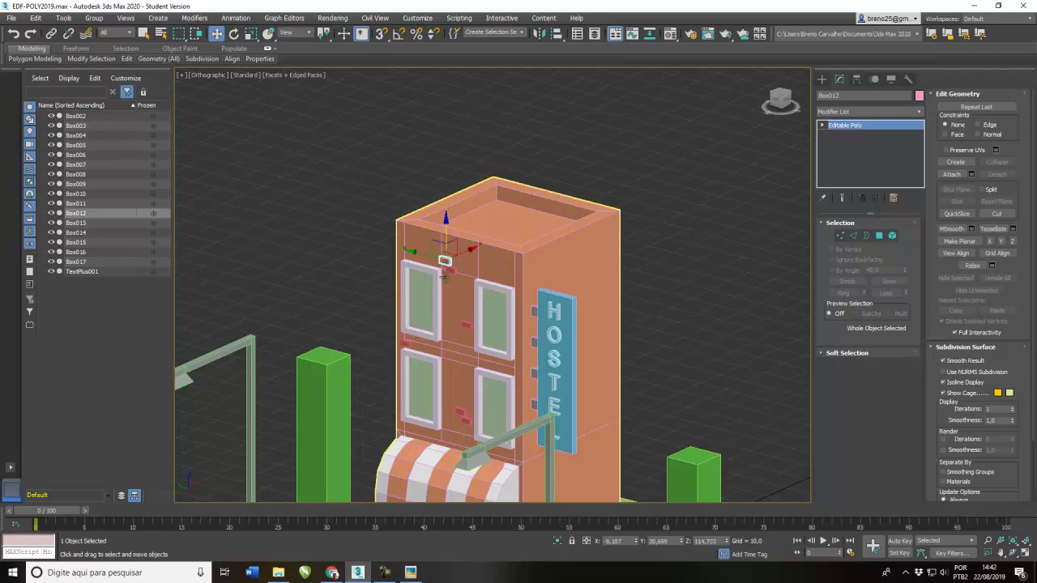
left_click(450, 270, "ctrl")
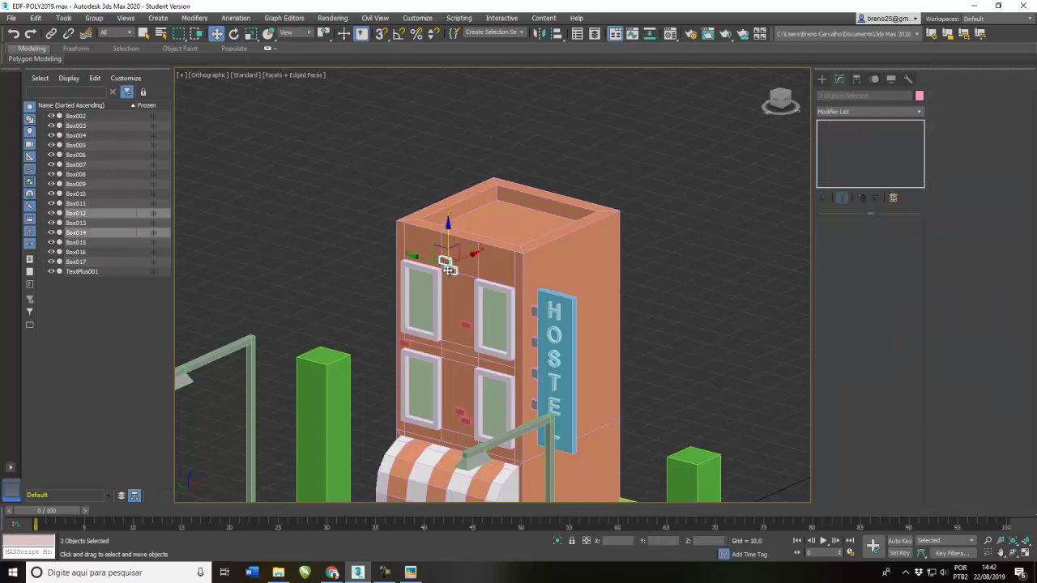
left_click(465, 280)
left_click_drag(464, 279, 507, 293)
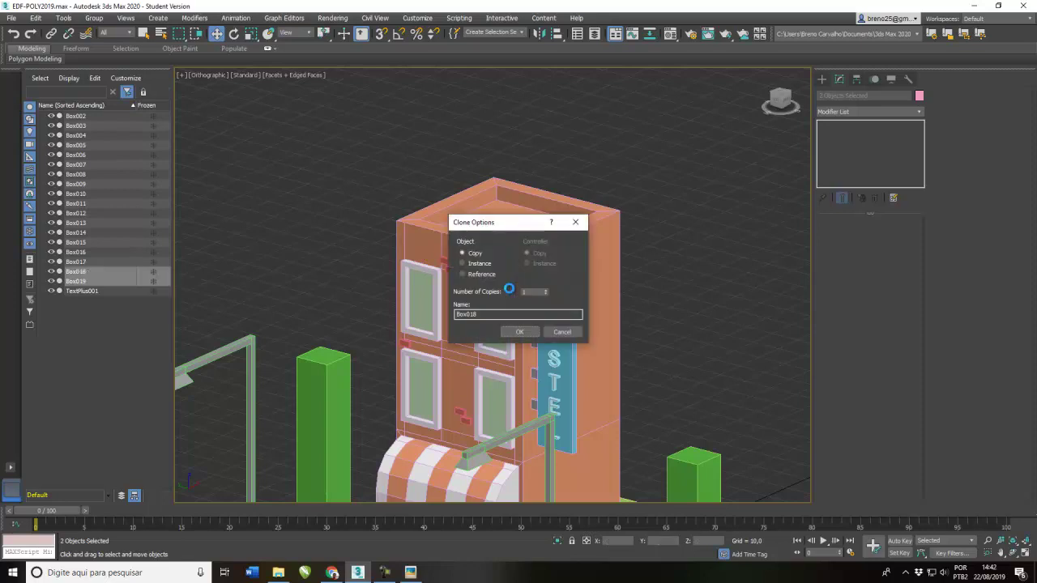
left_click(521, 332)
- Rotate the copied brick pair about the vertical axis to align with the side wall, and move it up across that wall
scroll(541, 307, "up", 5)
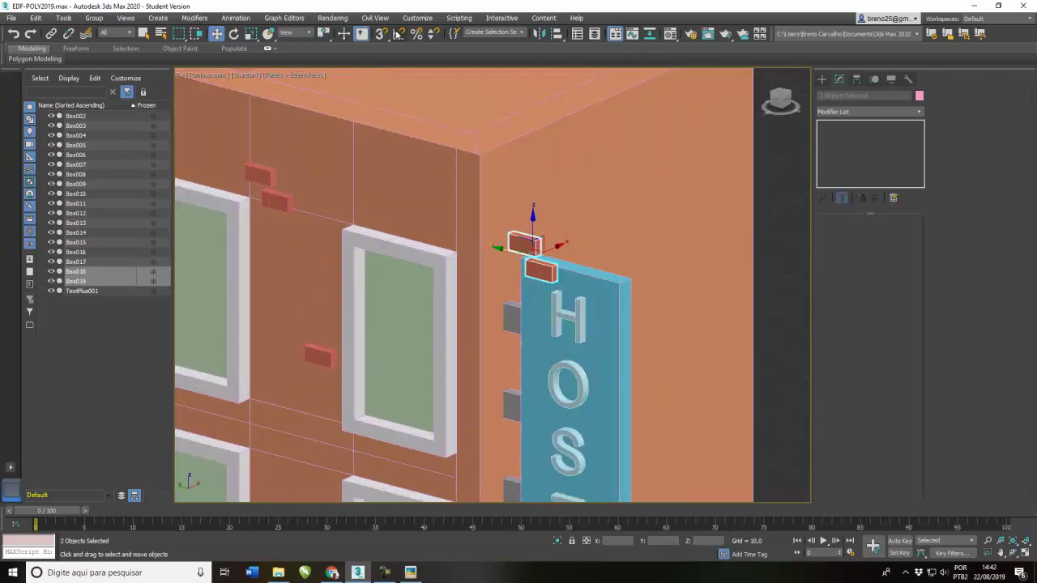
left_click(234, 33)
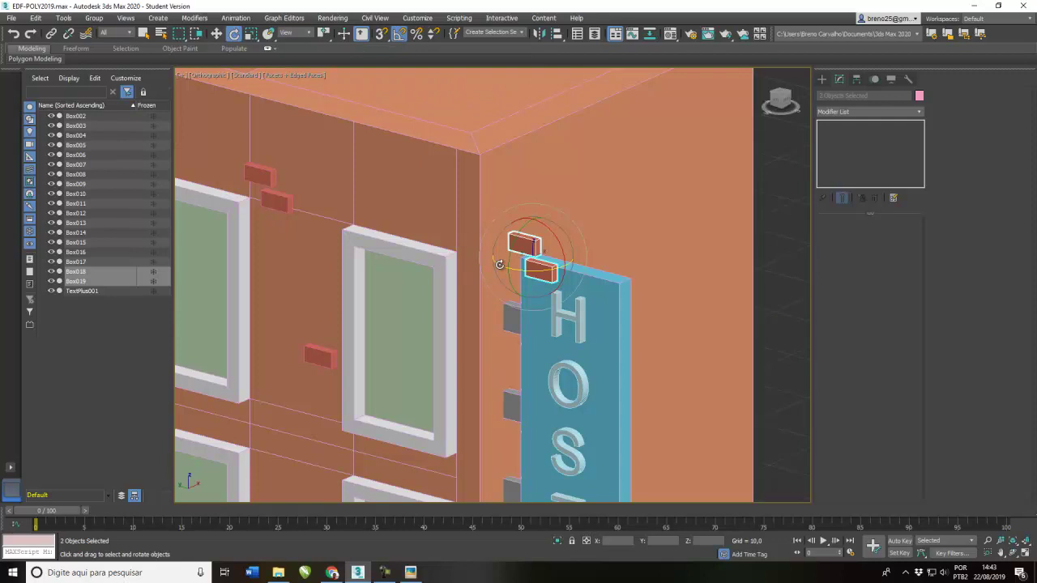
left_click_drag(498, 263, 551, 270)
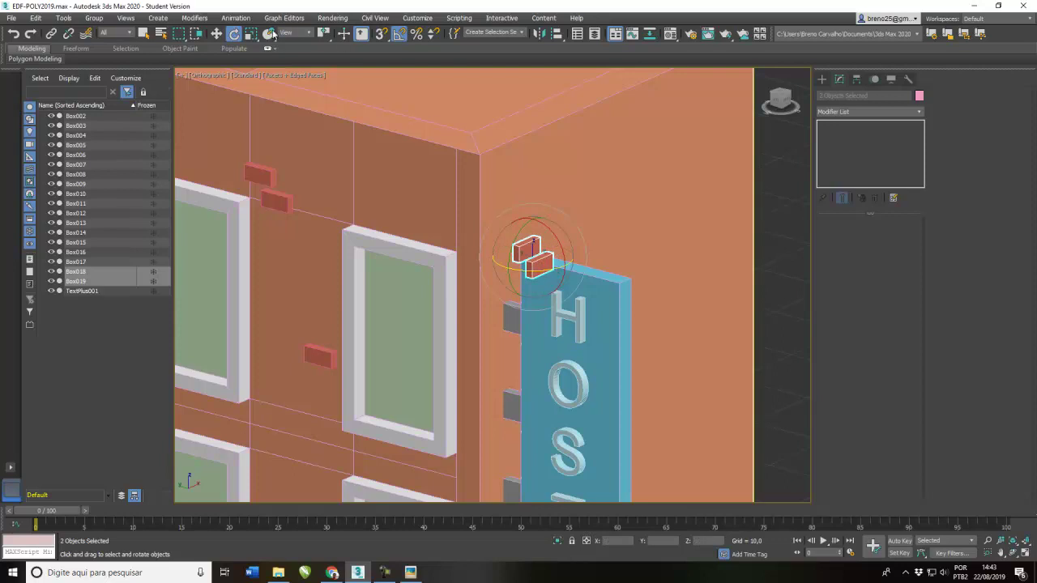
left_click(216, 33)
left_click_drag(509, 248, 571, 178)
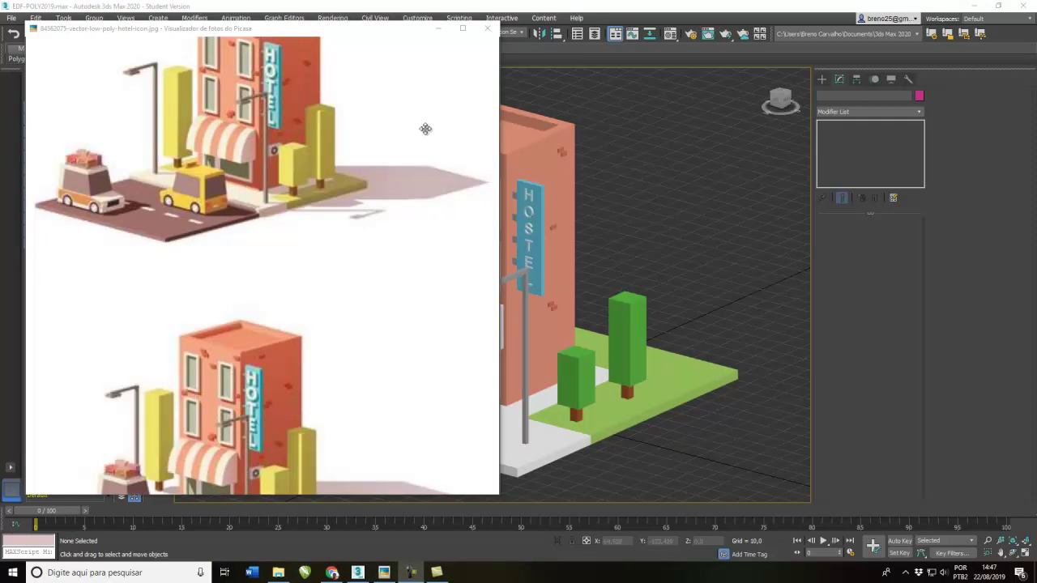
- Compare the diffuse colour of the building's PREDIO material with the reference image, accept the colour, and close the Material Editor
scroll(384, 64, "up", 2)
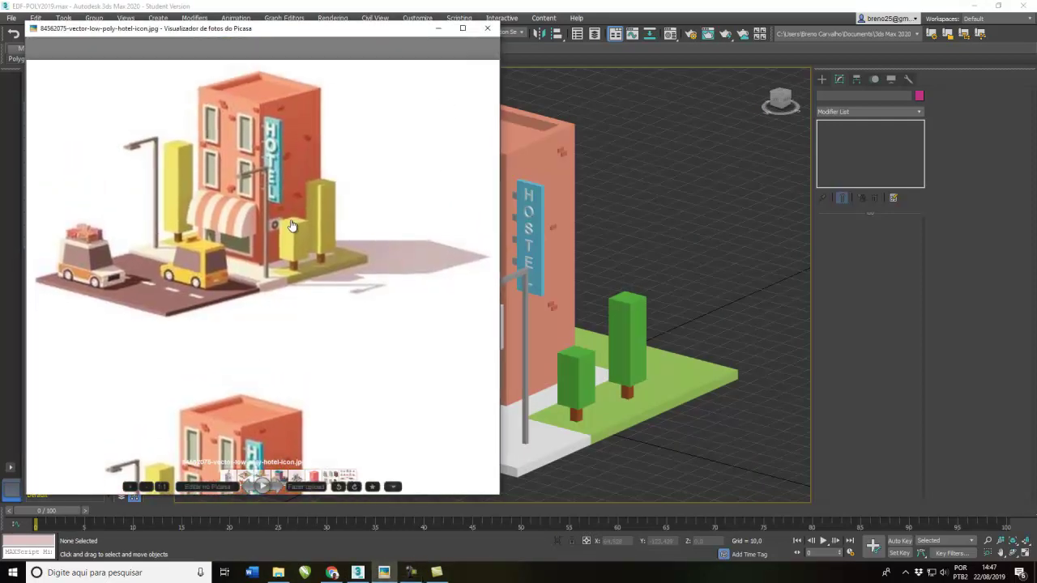
left_click(630, 228)
left_click(558, 195)
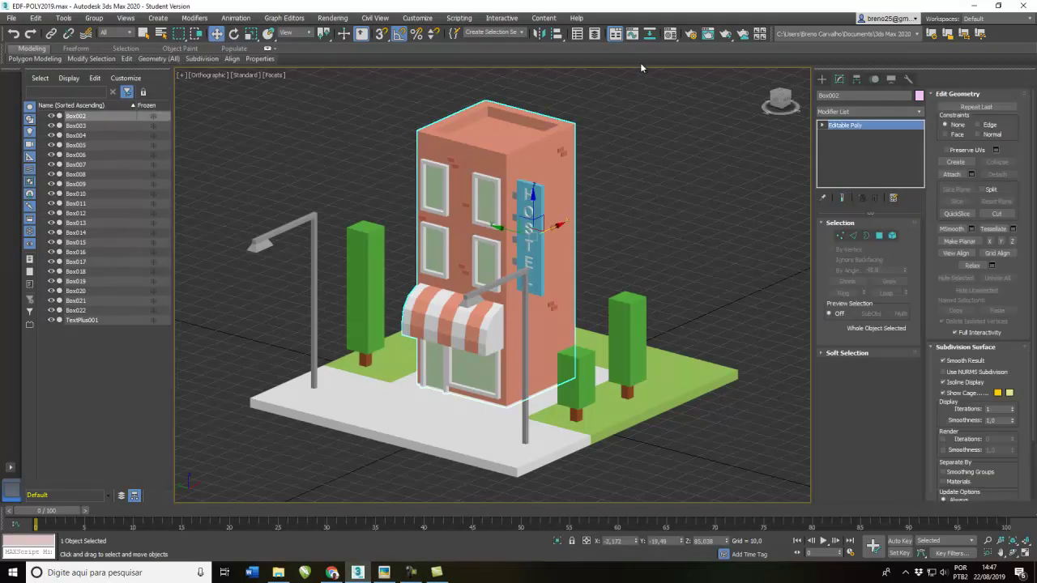
left_click(687, 36)
left_click(196, 306)
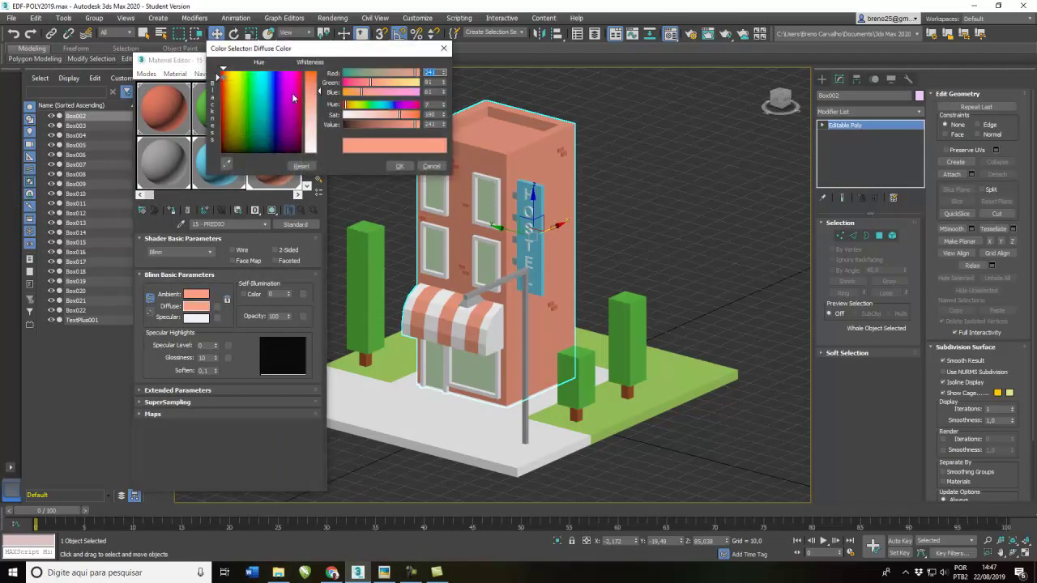
left_click(384, 572)
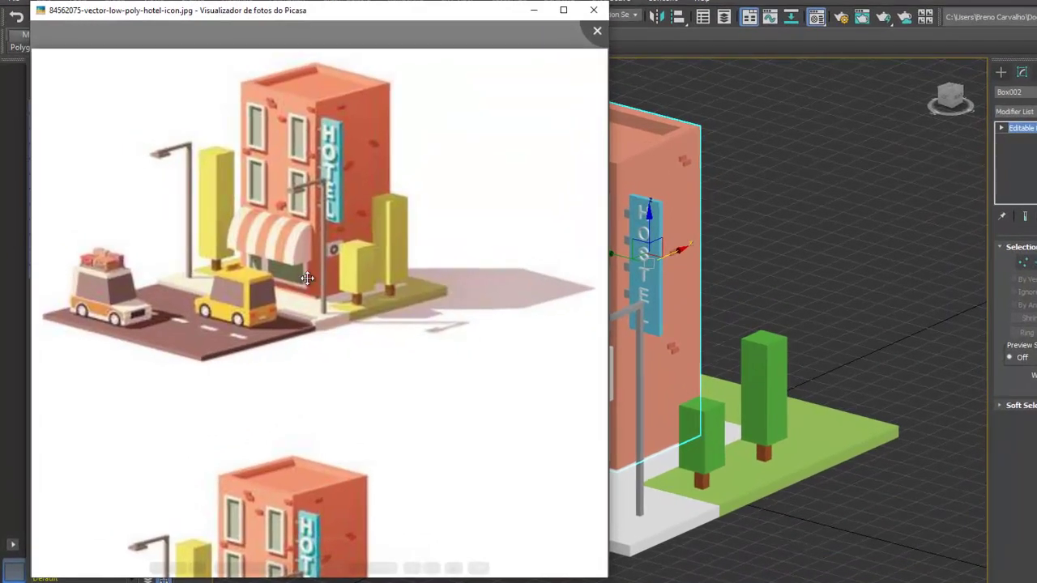
left_click(593, 10)
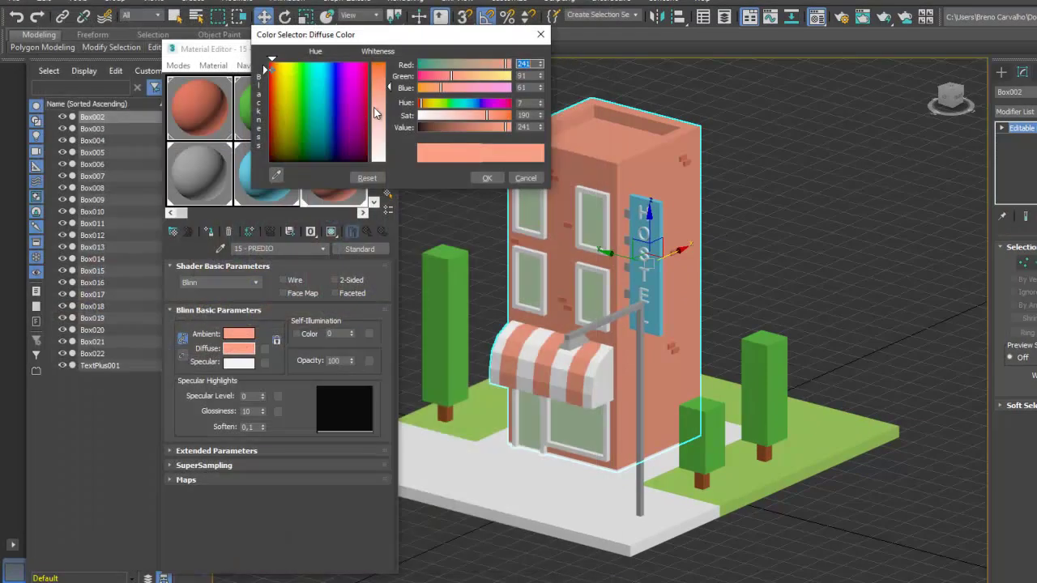
left_click(482, 178)
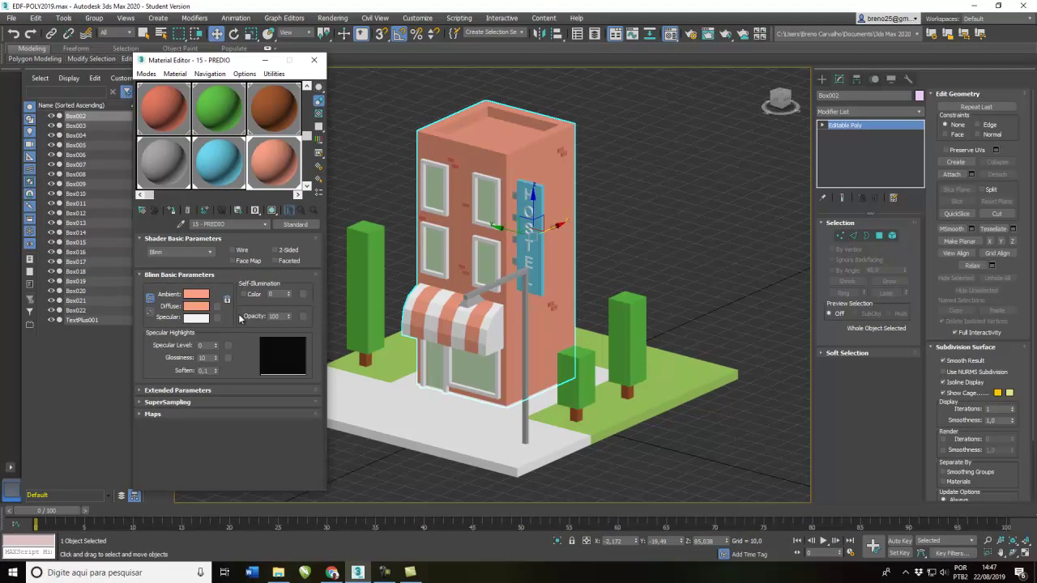
left_click(313, 60)
- Switch the viewport's Edged Faces display on and back off to review the scene, and clear the selection
middle_click_drag(665, 246, 655, 262)
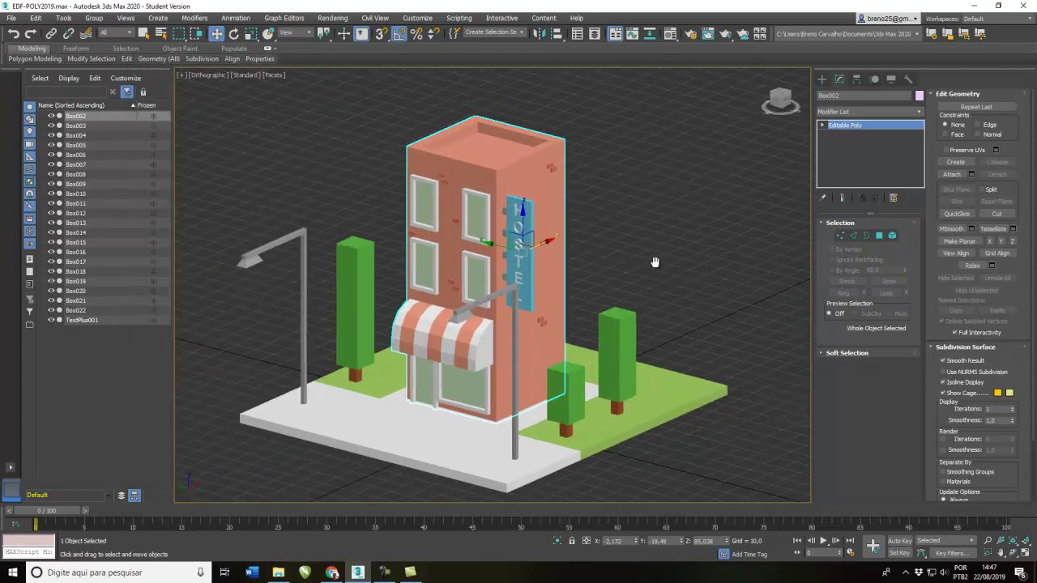
left_click(271, 74)
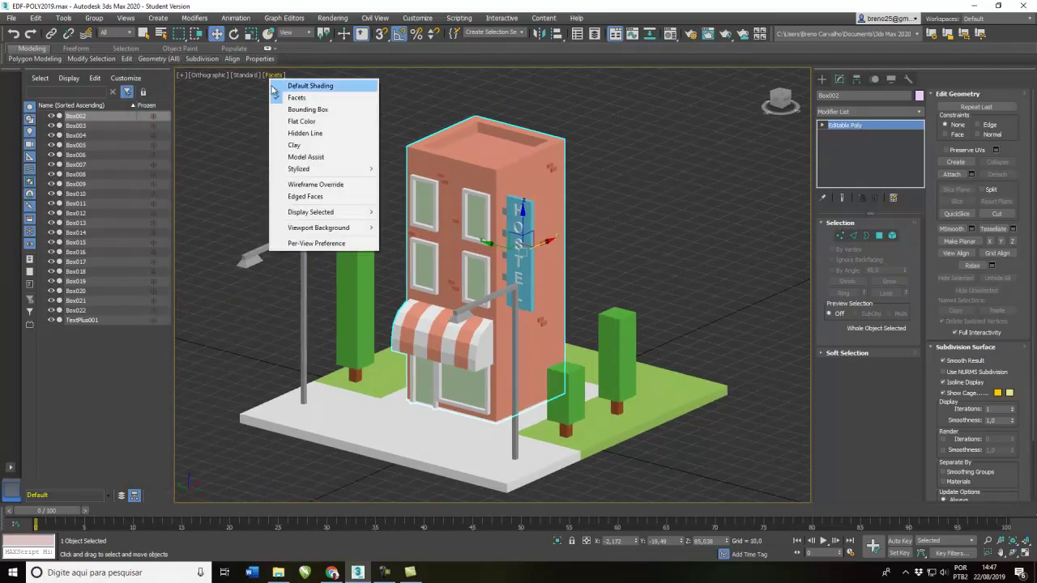
left_click(286, 196)
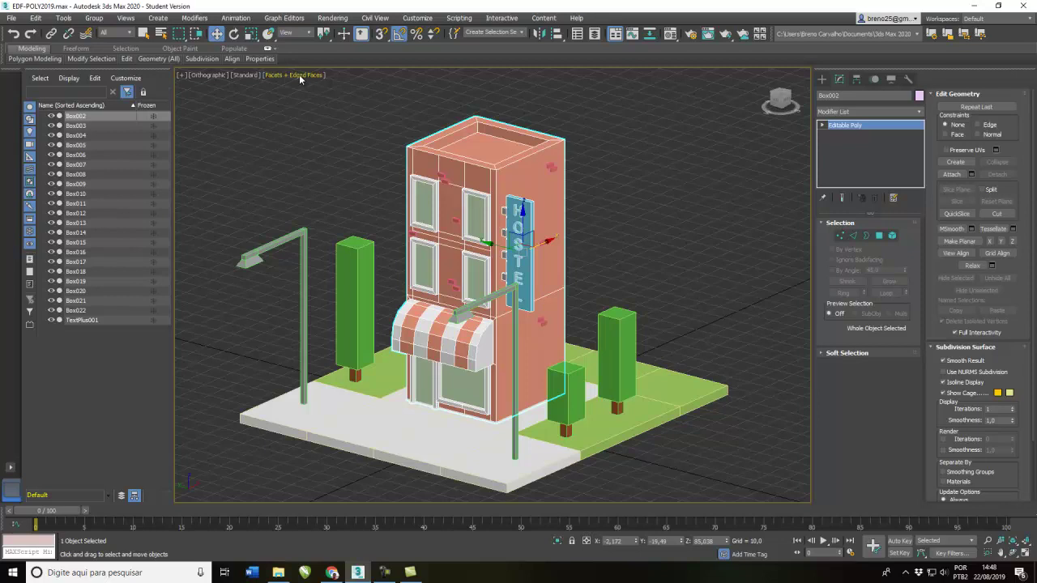
left_click(298, 76)
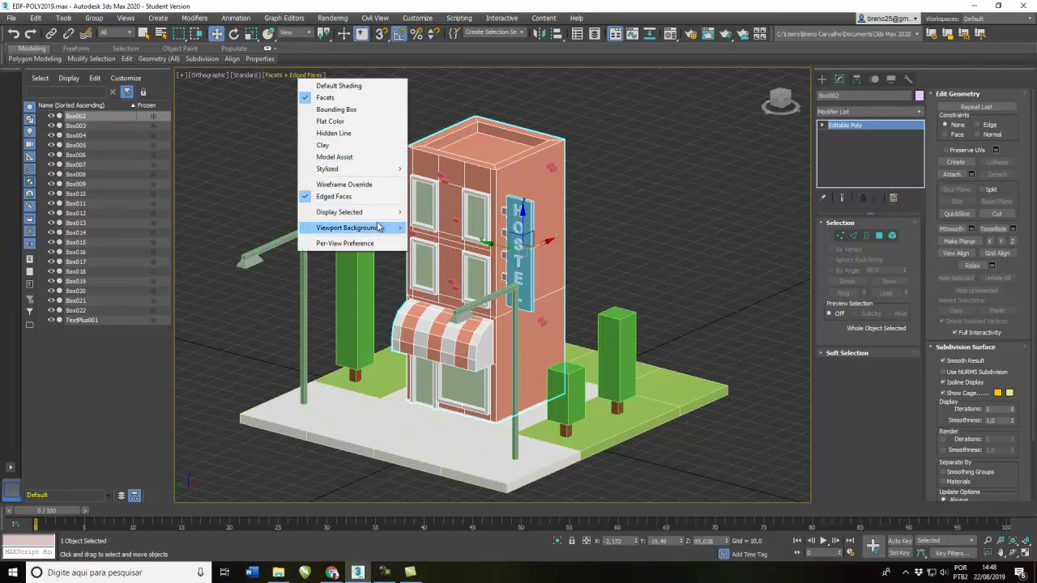
left_click(326, 197)
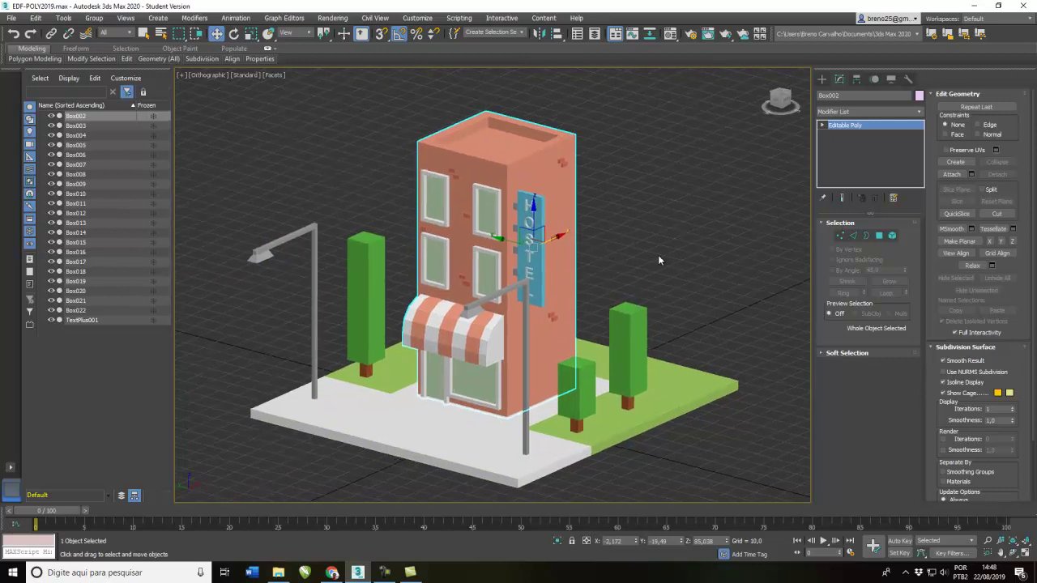
left_click(696, 269)
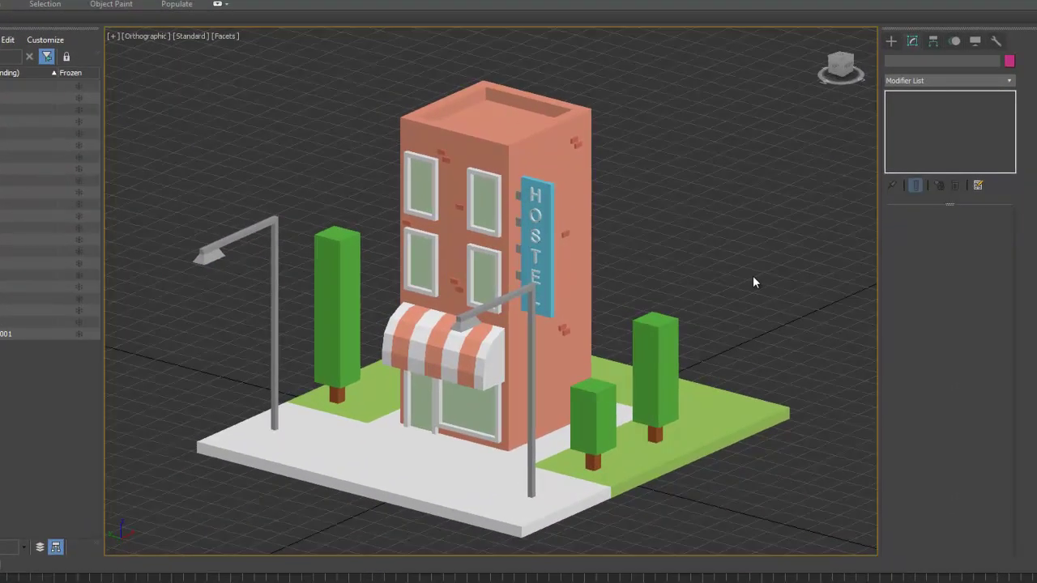